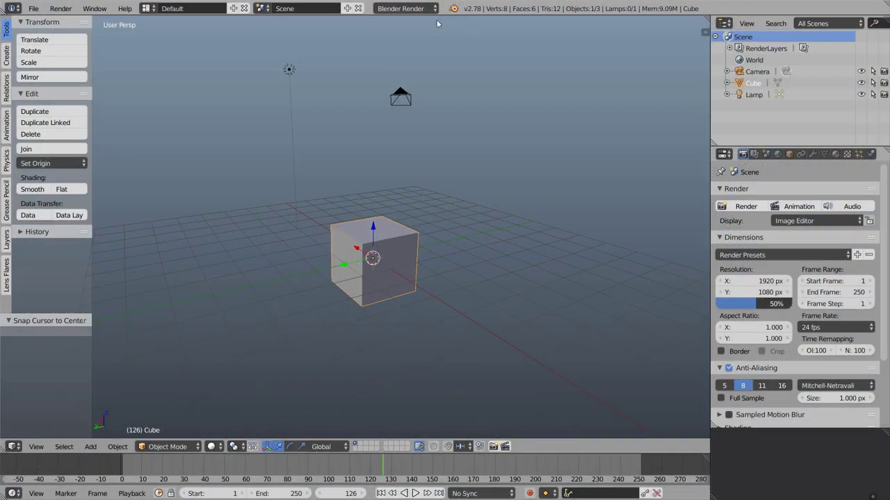
# Switch the render engine to Cycles Render and split the 3D view horizontally with a Node Editor in the lower half.
pyautogui.click(407, 8)
pyautogui.click(410, 51)
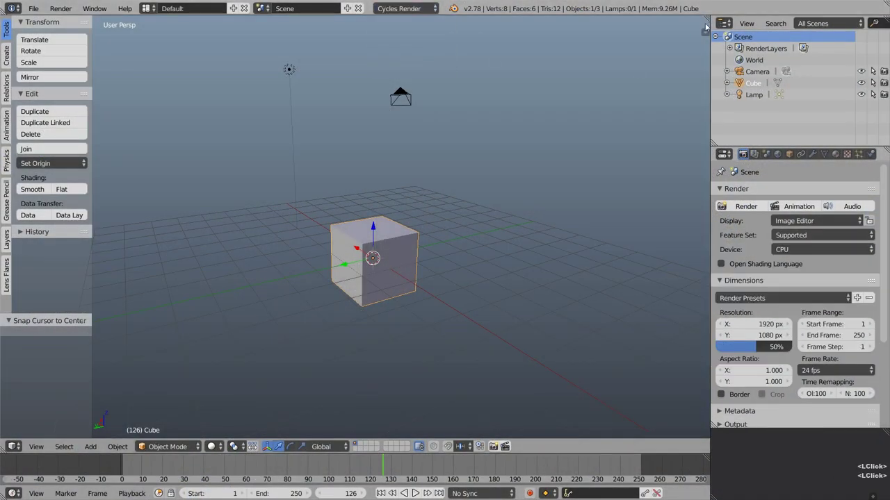
pyautogui.moveTo(706, 18); pyautogui.dragTo(706, 277)
pyautogui.click(14, 447)
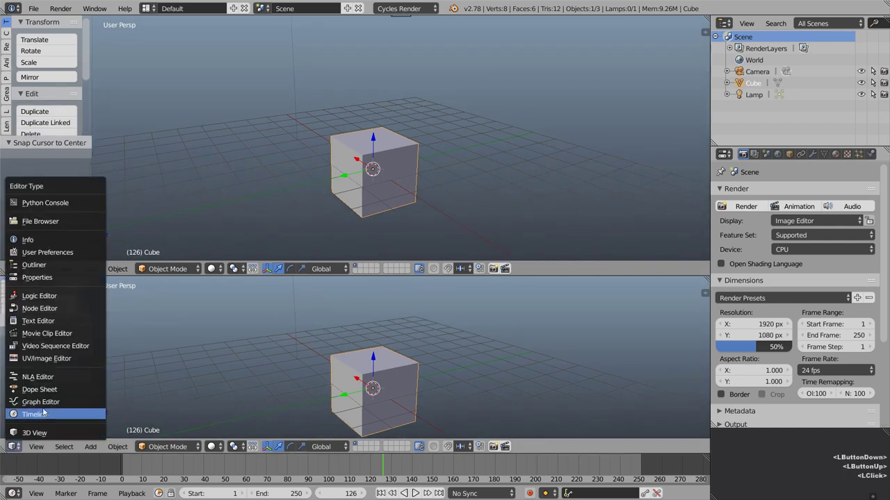
pyautogui.click(70, 309)
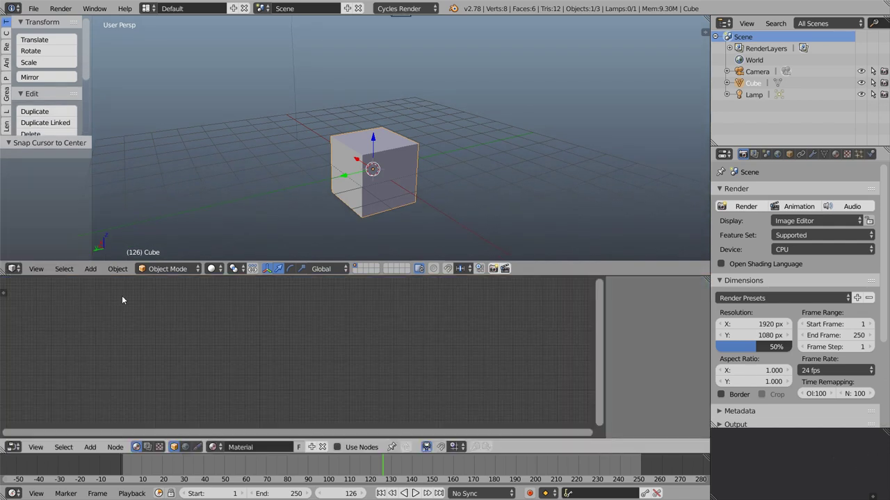
# Delete the default cube and clear the camera's location and rotation.
pyautogui.press('x')
pyautogui.click(385, 162)
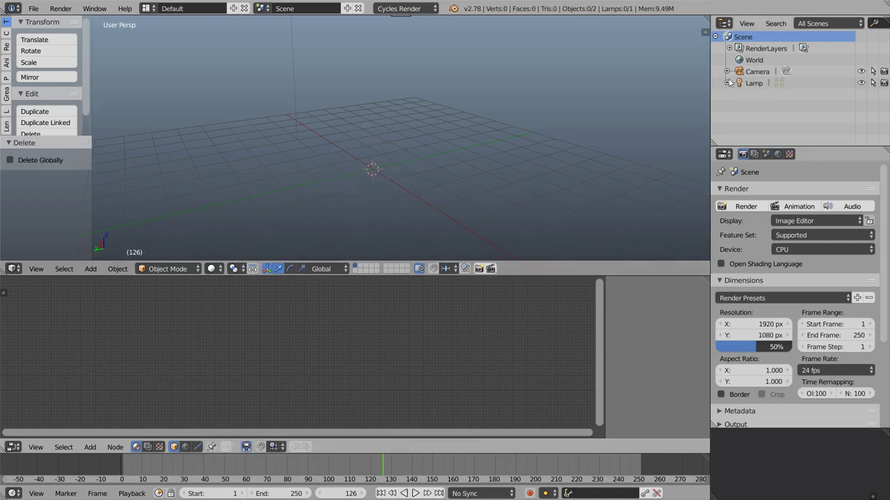
pyautogui.click(758, 73)
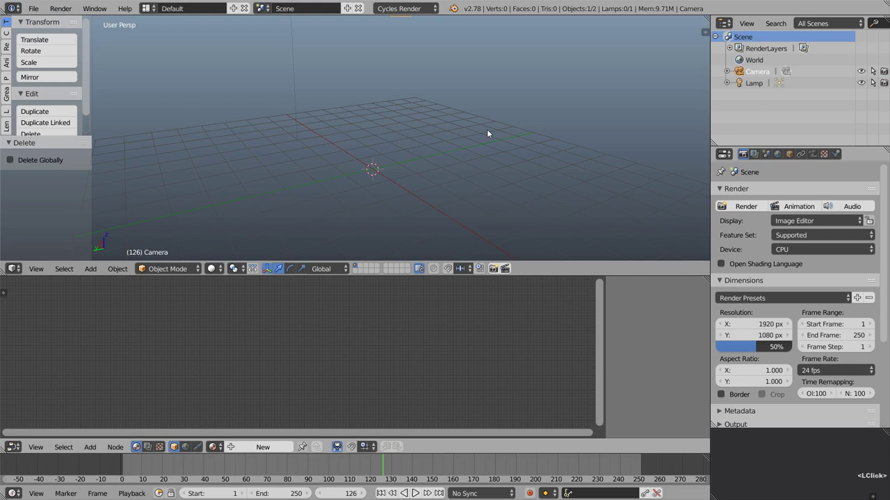
pyautogui.hotkey('alt', 'g')
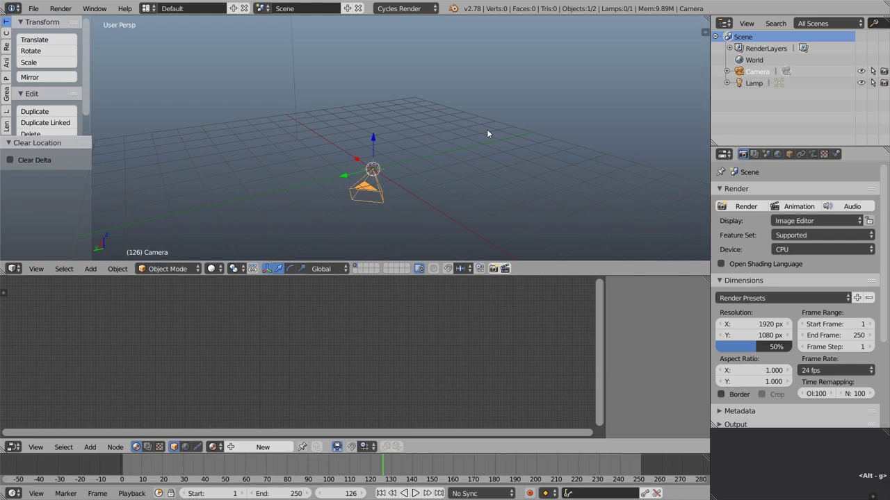
pyautogui.hotkey('alt', 'r')
pyautogui.moveTo(467, 159); pyautogui.dragTo(312, 167, button='middle')
pyautogui.keyDown('shift'); pyautogui.moveTo(607, 176); pyautogui.dragTo(371, 159, button='middle'); pyautogui.keyUp('shift')
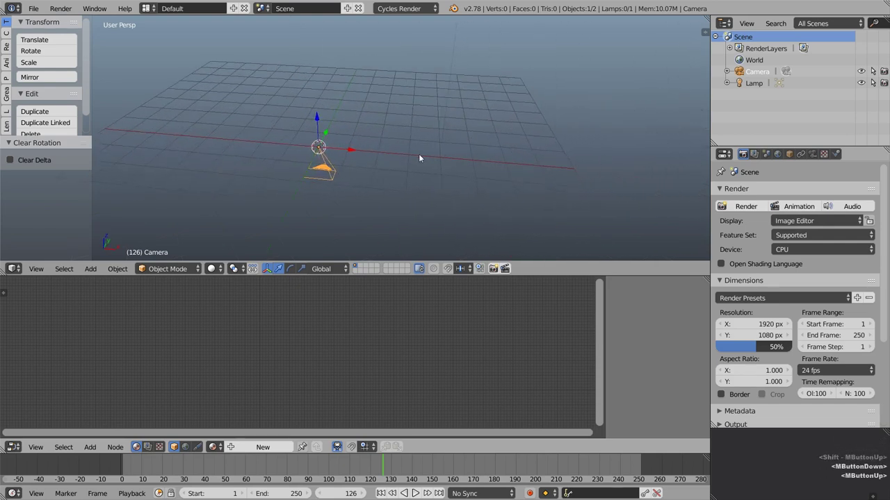
# Set the render device to GPU Compute and the performance tile size to 512 in both X and Y.
pyautogui.click(805, 250)
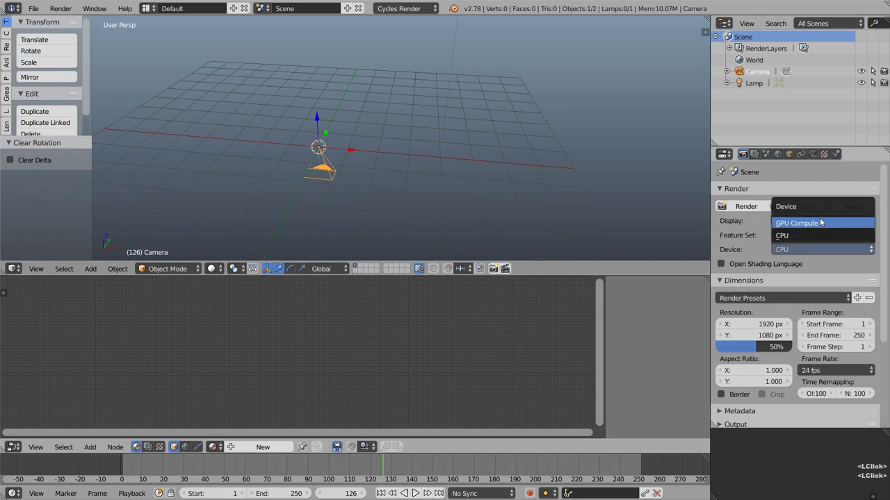
pyautogui.click(798, 223)
pyautogui.moveTo(882, 203); pyautogui.dragTo(884, 212)
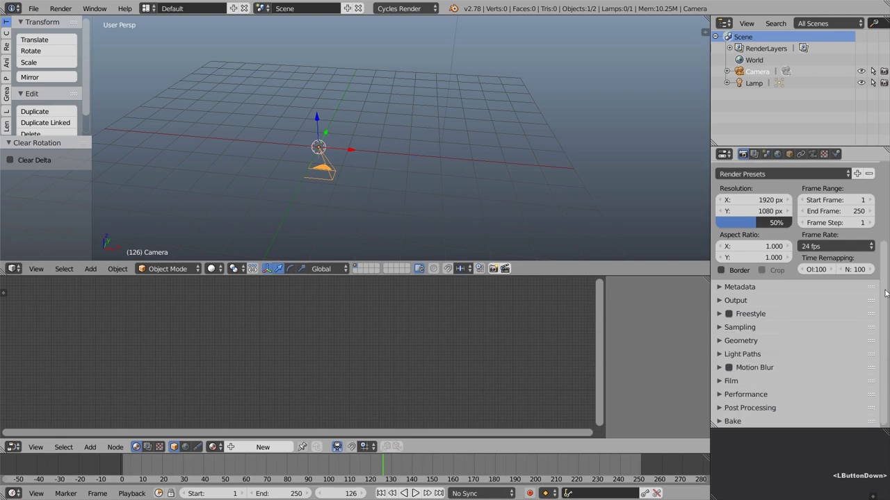
pyautogui.click(744, 396)
pyautogui.scroll(-3, 745, 396)
pyautogui.scroll(-2, 745, 396)
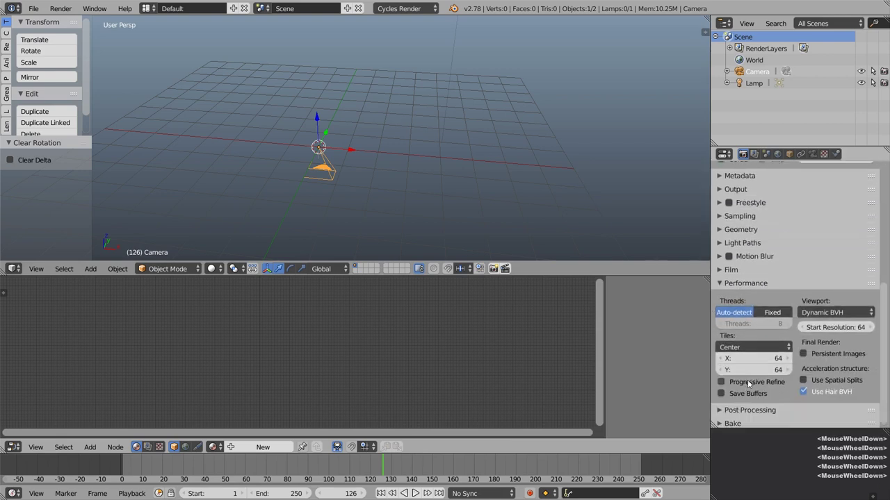
pyautogui.click(751, 357)
pyautogui.write('512')
pyautogui.press('Return')
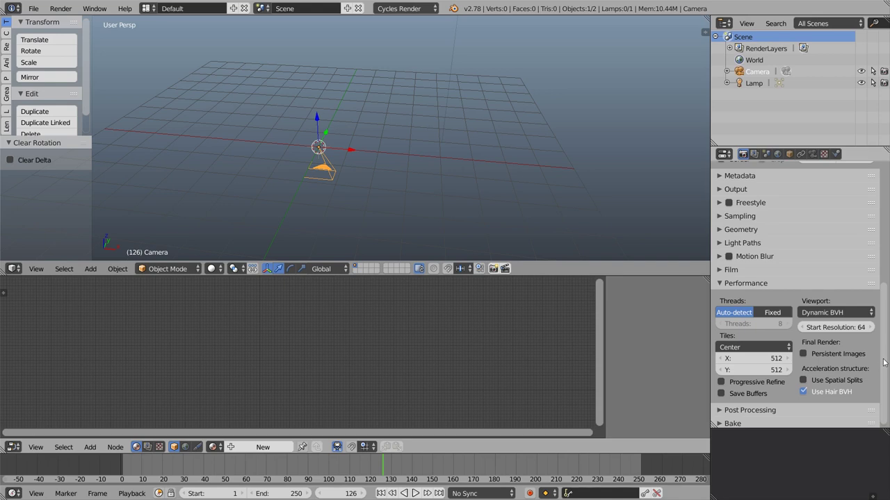
# Set the viewport start resolution in the performance settings to 256.
pyautogui.click(844, 330)
pyautogui.write('256')
pyautogui.press('Return')
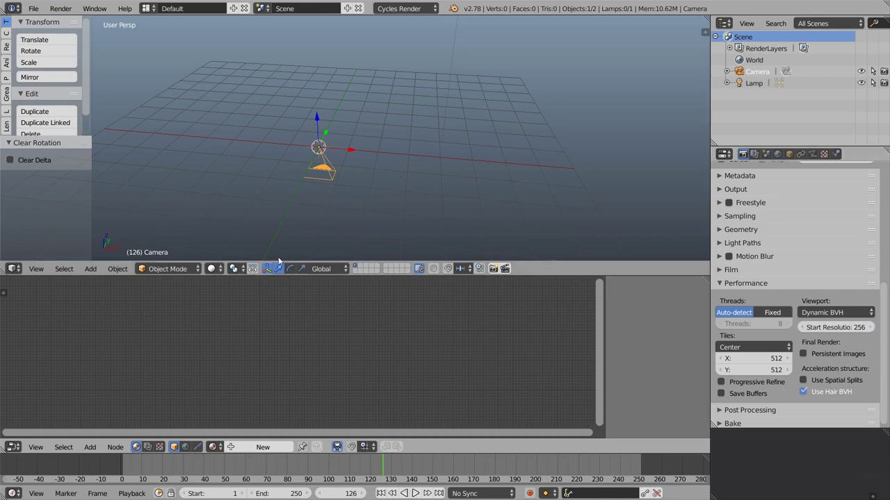
pyautogui.click(211, 268)
pyautogui.click(356, 87)
# Set the maximum and minimum light bounces to 0 and disable shadows, reflective caustics and refractive caustics.
pyautogui.moveTo(825, 209); pyautogui.dragTo(788, 331, button='middle')
pyautogui.click(789, 332)
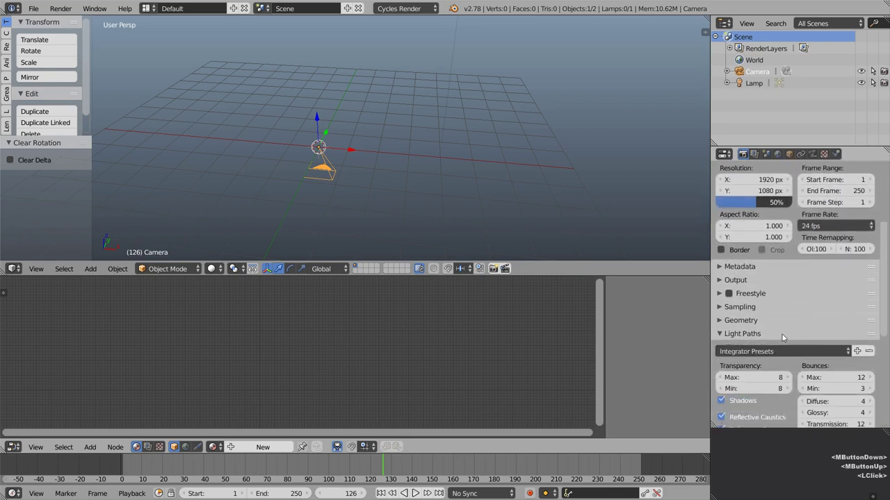
pyautogui.moveTo(834, 375); pyautogui.dragTo(837, 304, button='middle')
pyautogui.click(837, 306)
pyautogui.write('0')
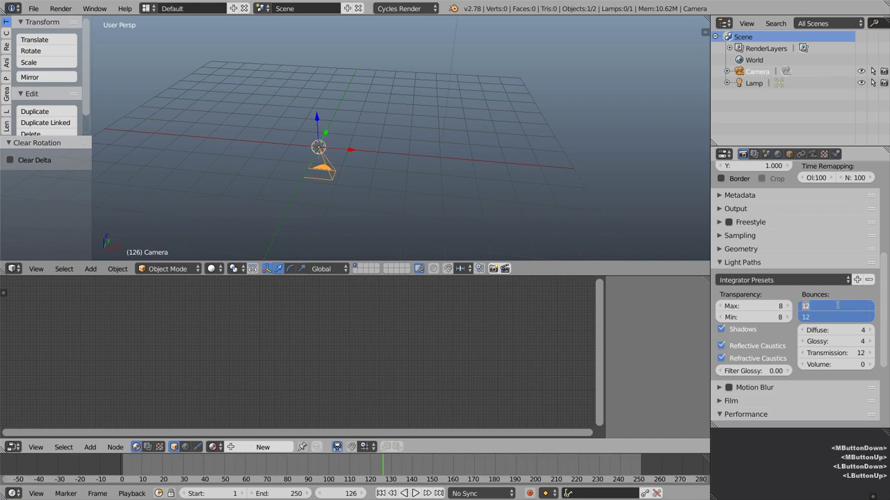
pyautogui.press('Return')
pyautogui.click(722, 329)
pyautogui.click(722, 345)
pyautogui.click(721, 358)
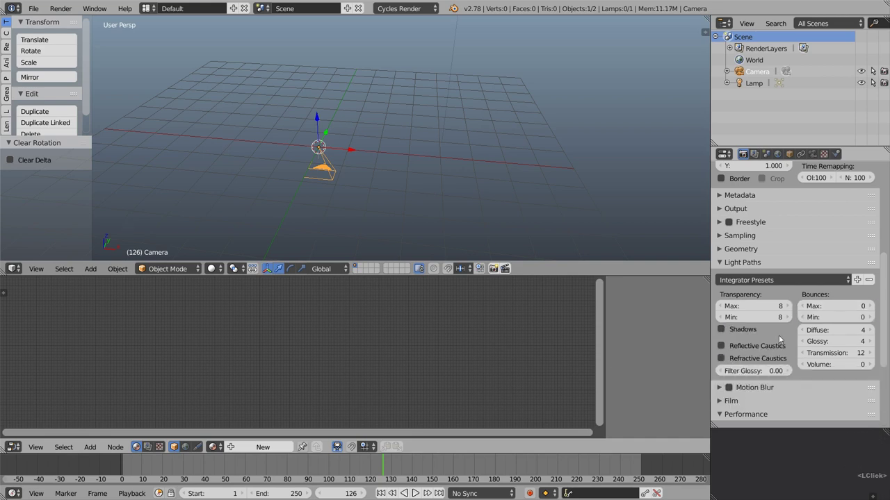
# Set both the render and preview sample counts to 1.
pyautogui.click(753, 236)
pyautogui.moveTo(845, 293); pyautogui.dragTo(844, 304)
pyautogui.write('1')
pyautogui.press('Return')
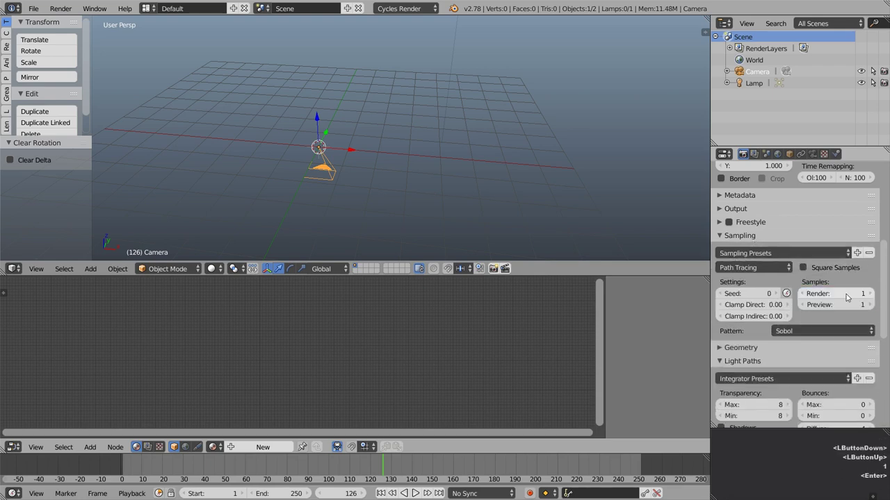
# Add a cylinder mesh at the origin with its cap fill type set to Nothing.
pyautogui.moveTo(341, 131)
pyautogui.keyDown('shift'); pyautogui.mouseDown(button='middle')
pyautogui.moveTo(348, 157)
pyautogui.moveTo(324, 151)
pyautogui.moveTo(383, 167)
pyautogui.moveTo(394, 151)
pyautogui.mouseUp(button='middle'); pyautogui.keyUp('shift')
pyautogui.scroll(2, 347, 157)
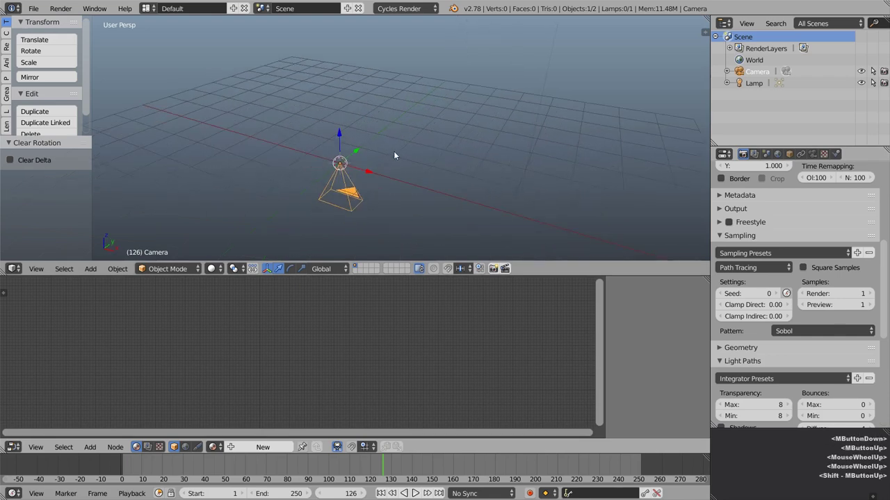
pyautogui.hotkey('shift', 'a')
pyautogui.moveTo(393, 152)
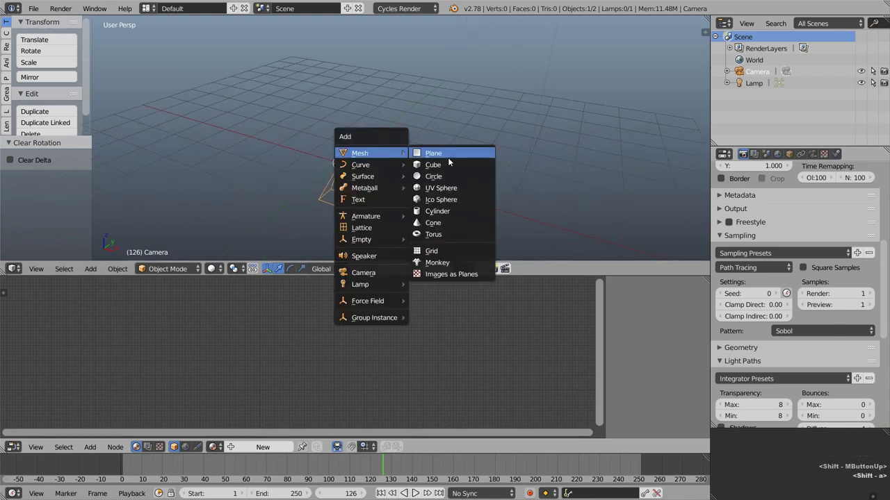
pyautogui.click(457, 210)
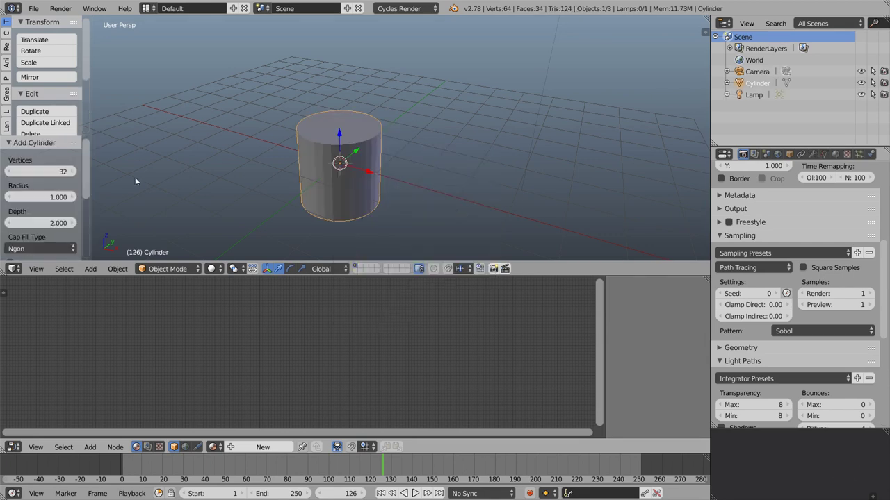
pyautogui.moveTo(90, 155); pyautogui.dragTo(91, 190)
pyautogui.click(44, 169)
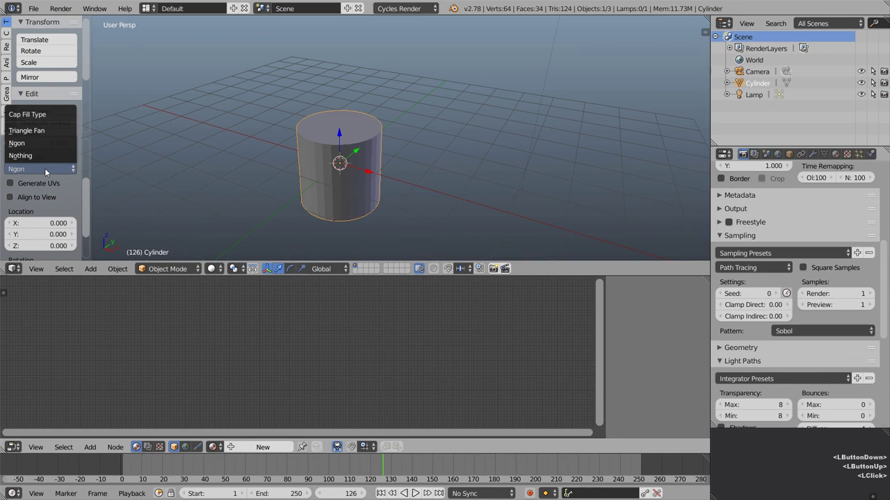
pyautogui.click(27, 156)
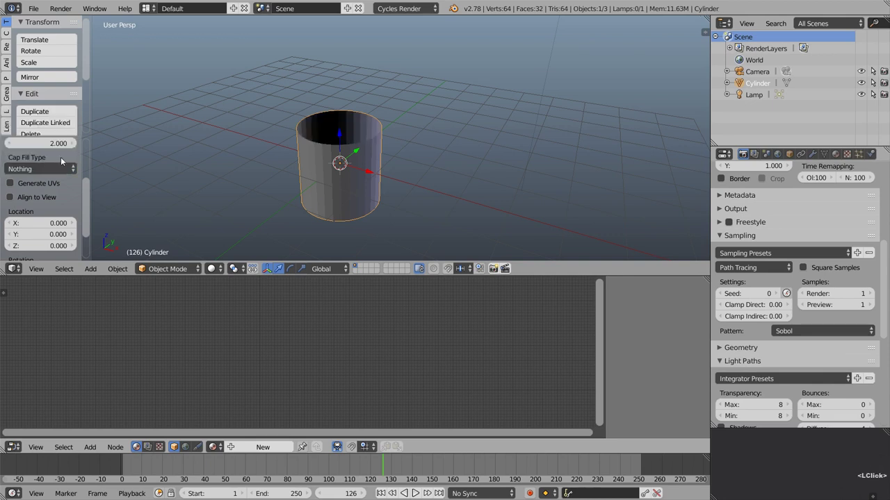
# Rotate the open cylinder 90 degrees about the global X axis.
pyautogui.moveTo(350, 146); pyautogui.dragTo(354, 174, button='middle')
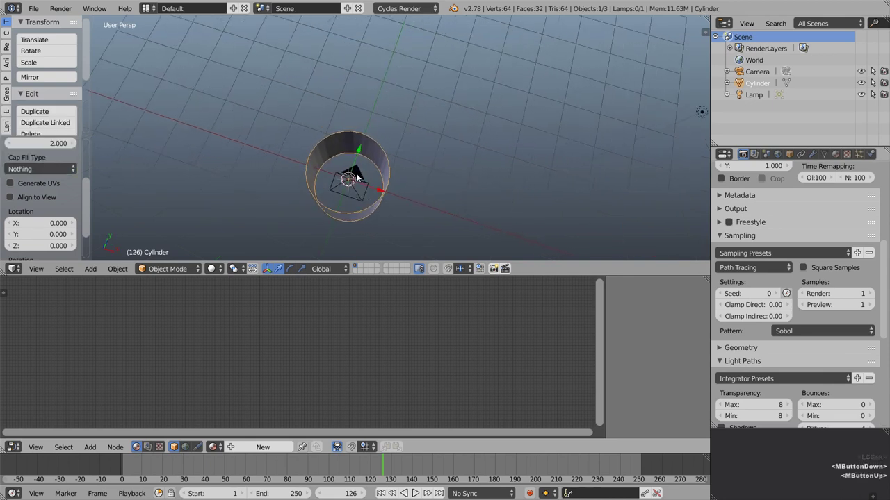
pyautogui.moveTo(391, 208); pyautogui.dragTo(353, 192, button='middle')
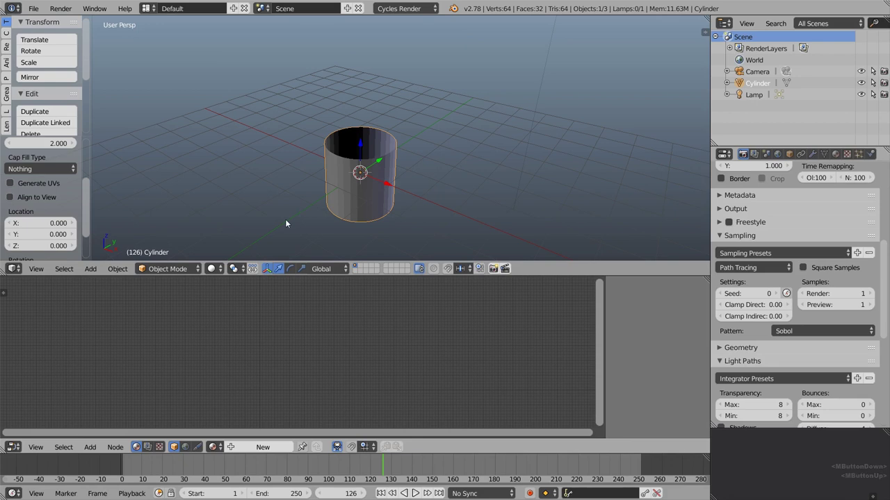
pyautogui.press('r')
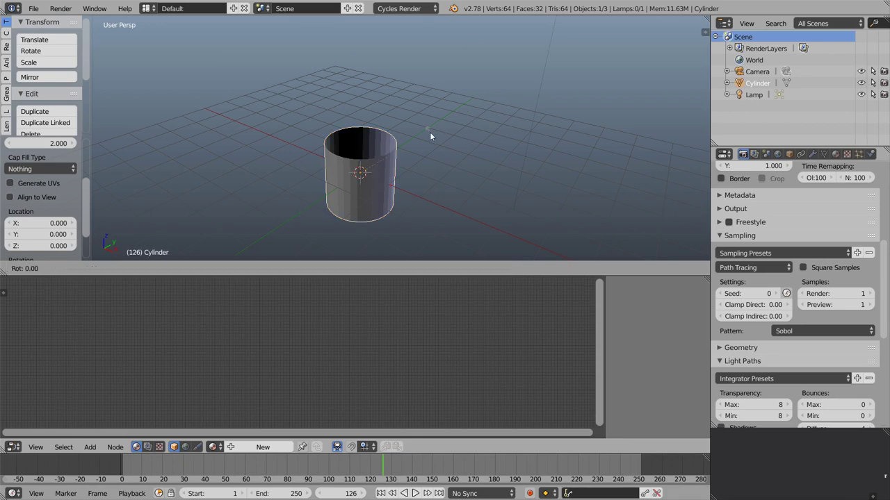
pyautogui.press('x')
pyautogui.write('90')
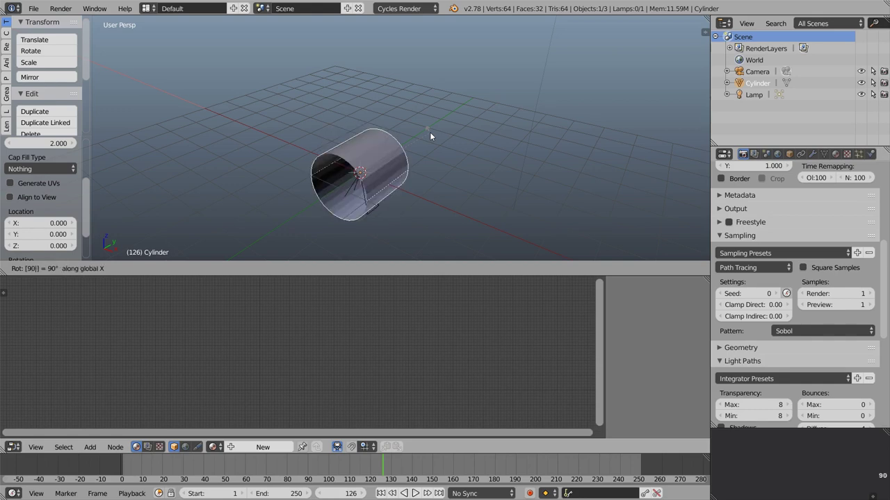
pyautogui.press('Return')
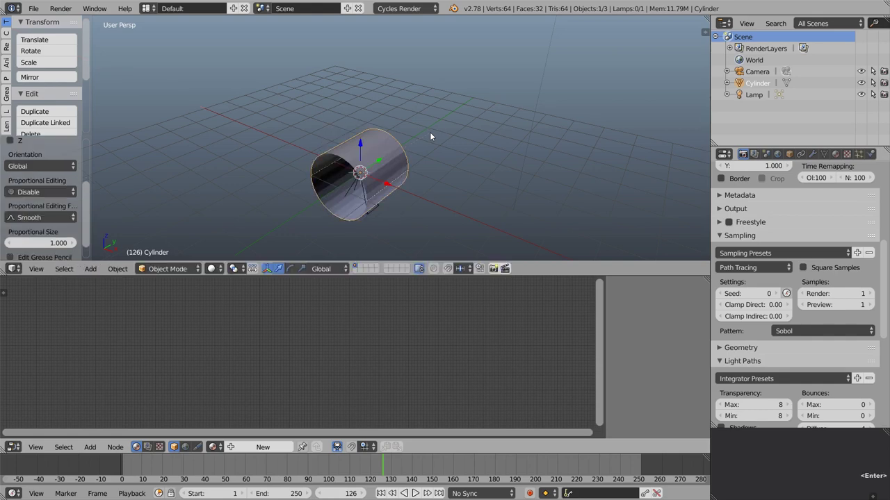
# Assign the existing material Material to the cylinder and rename it WormholeMat.
pyautogui.click(216, 447)
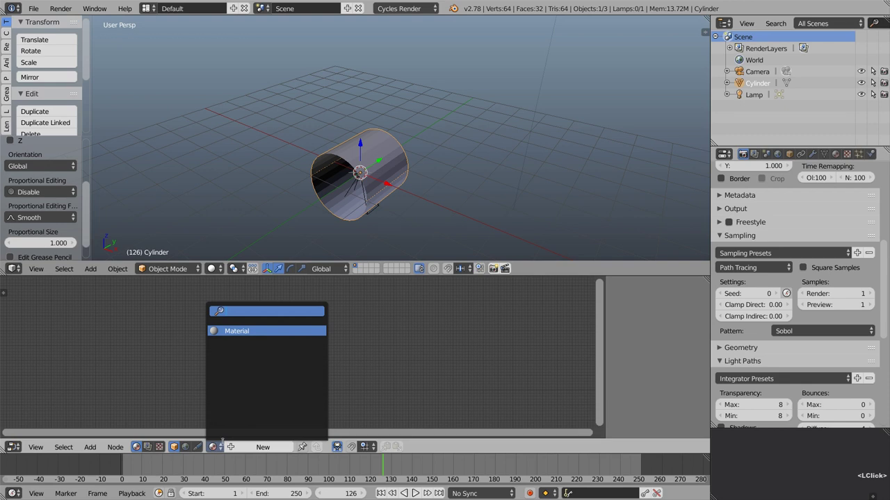
pyautogui.click(286, 330)
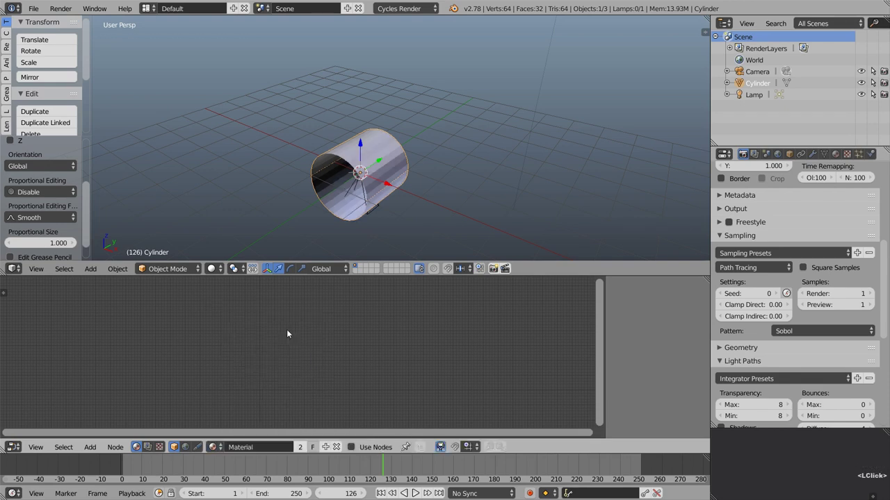
pyautogui.click(255, 447)
pyautogui.write('WormholeMat')
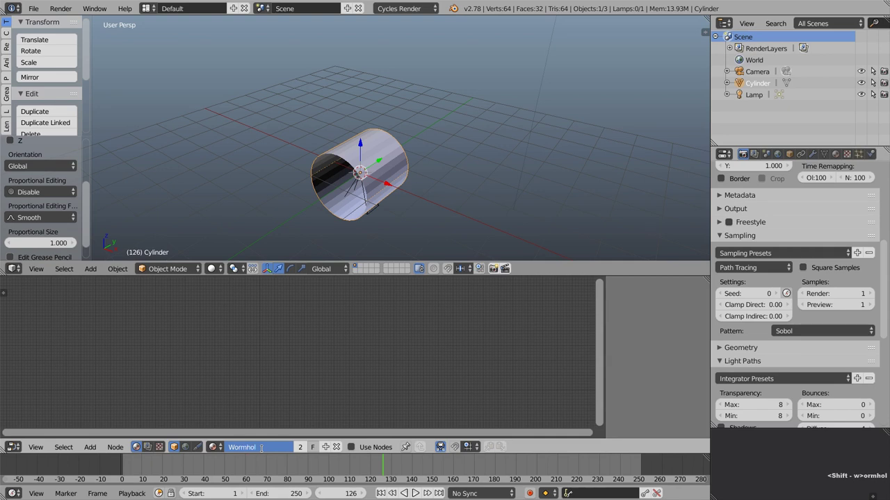
pyautogui.press('Return')
# Rename the cylinder object to WormholeCylinder.
pyautogui.doubleClick(785, 83)
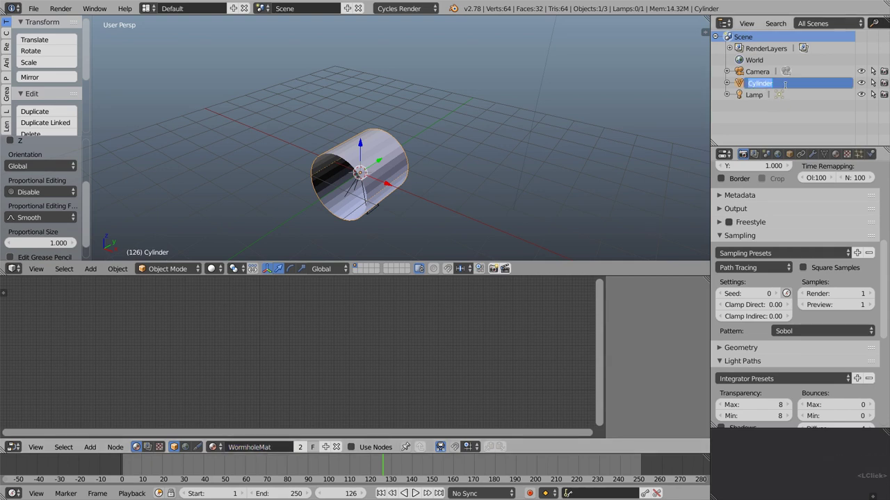
pyautogui.write('WormholeCylinder')
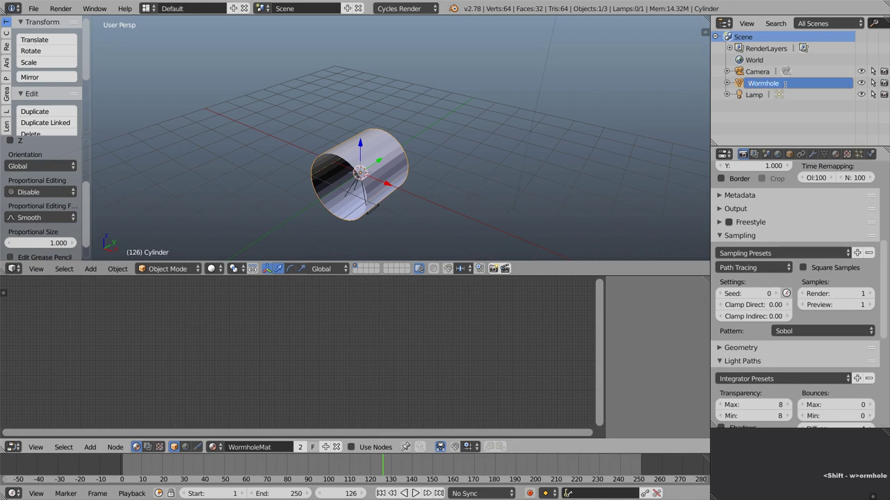
pyautogui.press('Return')
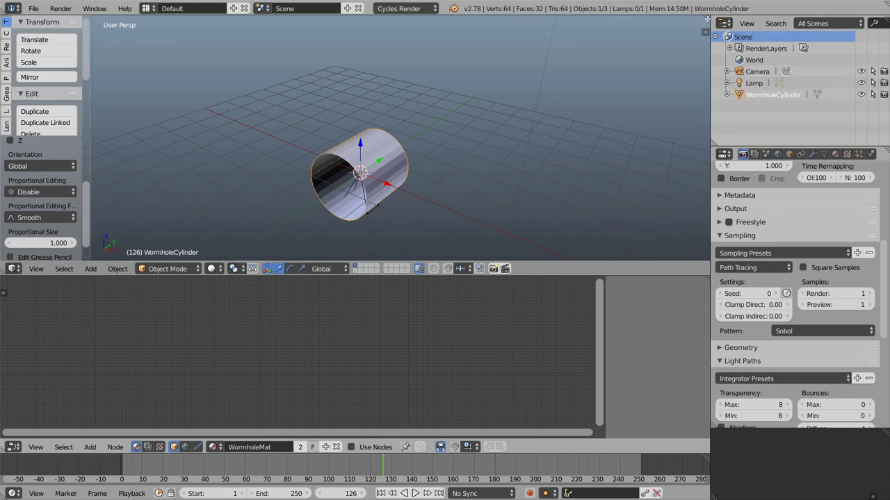
# Split the 3D view vertically into two, show the camera view in the new one, and select the camera.
pyautogui.moveTo(707, 19); pyautogui.dragTo(442, 28)
pyautogui.press('t')
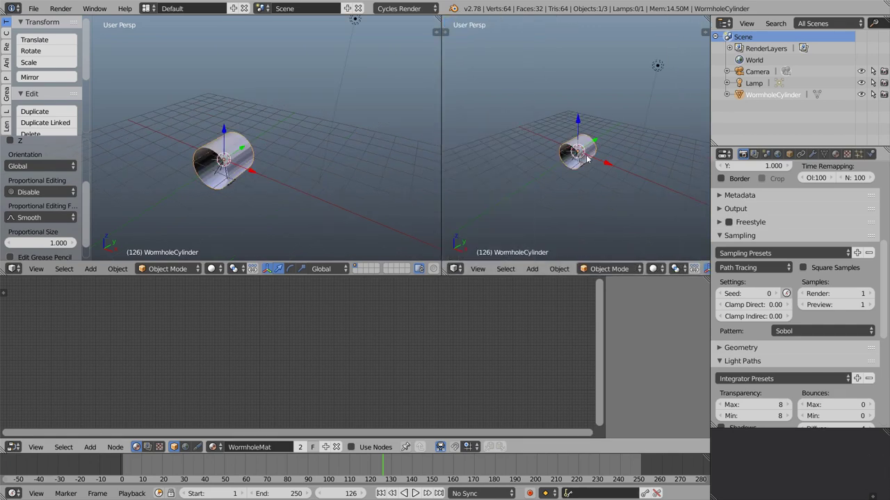
pyautogui.press('KP_0')
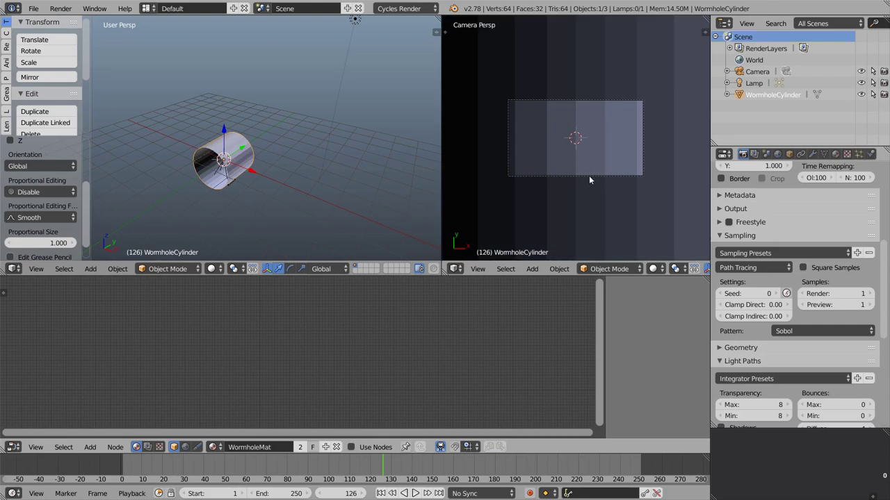
pyautogui.rightClick(589, 180)
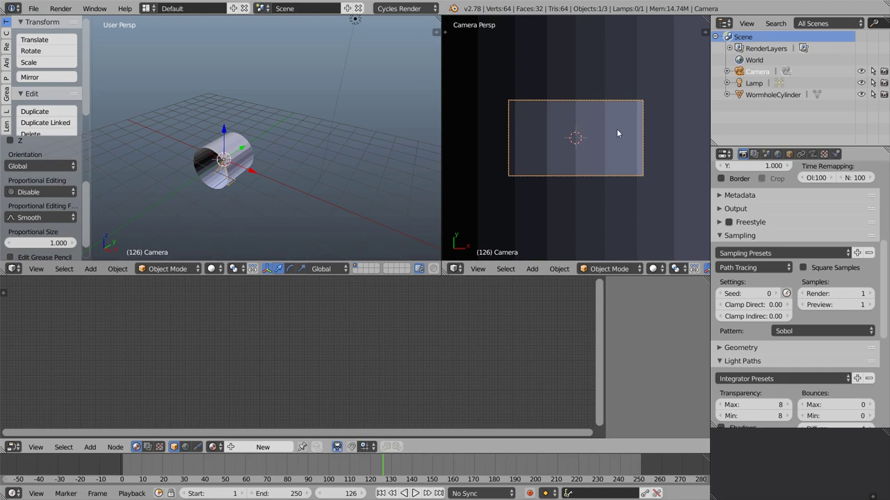
# Rotate the camera 90 degrees about the global X axis.
pyautogui.scroll(3, 616, 129)
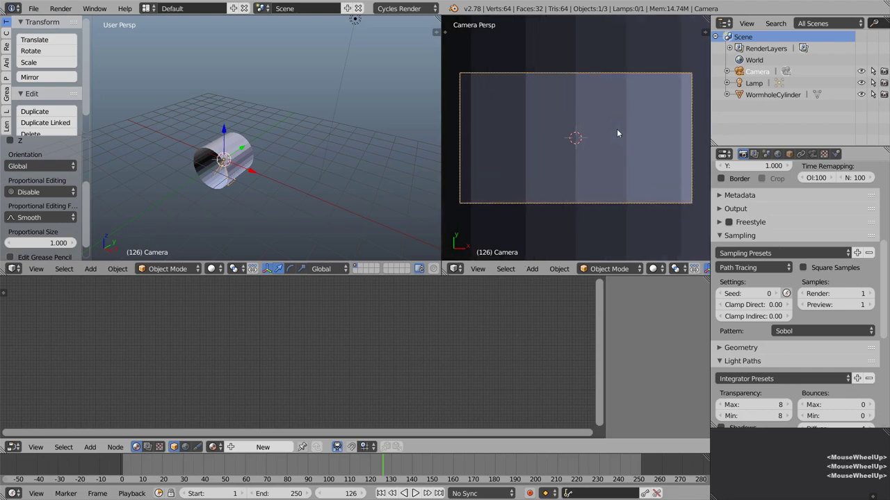
pyautogui.moveTo(239, 174); pyautogui.dragTo(224, 129, button='middle')
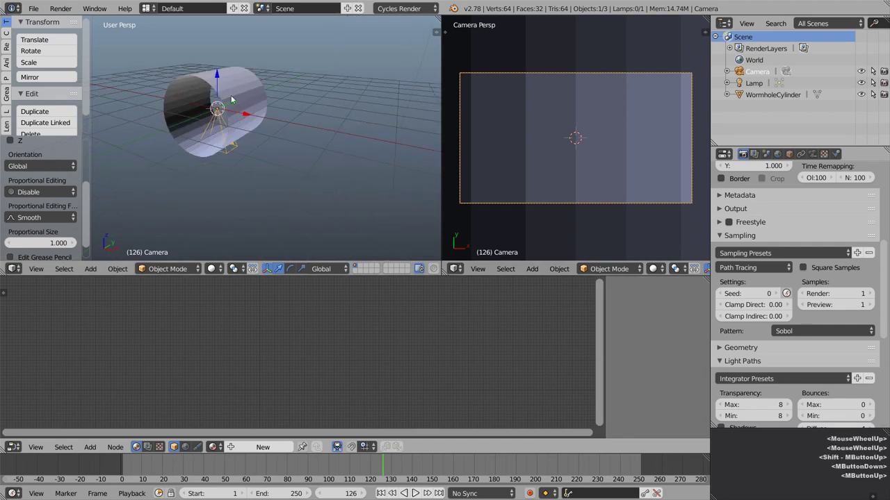
pyautogui.write('r')
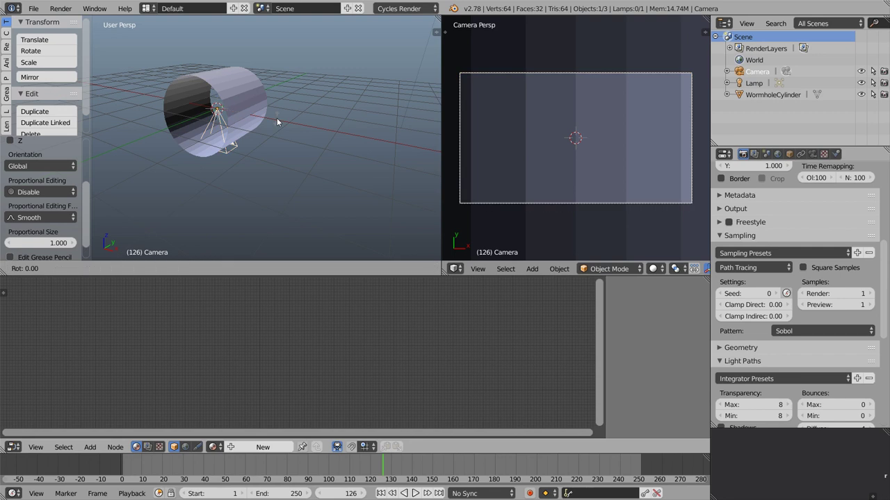
pyautogui.write('x90')
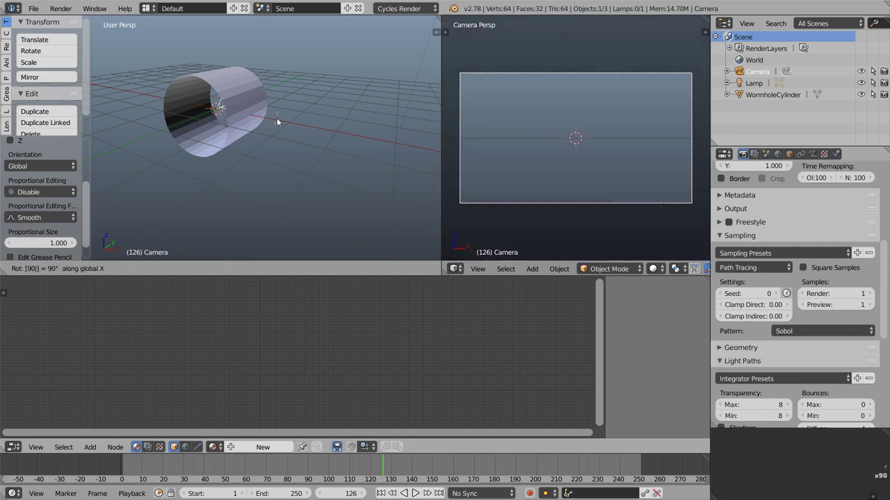
pyautogui.press('Return')
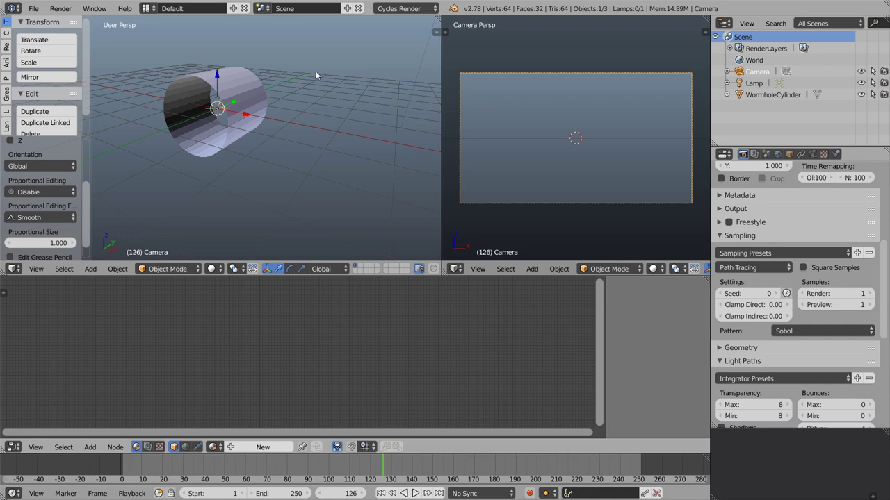
# Move the WormholeCylinder's entire mesh 1 unit along Y in Edit Mode, working from the top orthographic view.
pyautogui.rightClick(265, 94)
pyautogui.moveTo(239, 121); pyautogui.dragTo(262, 169, button='middle')
pyautogui.press('KP_7')
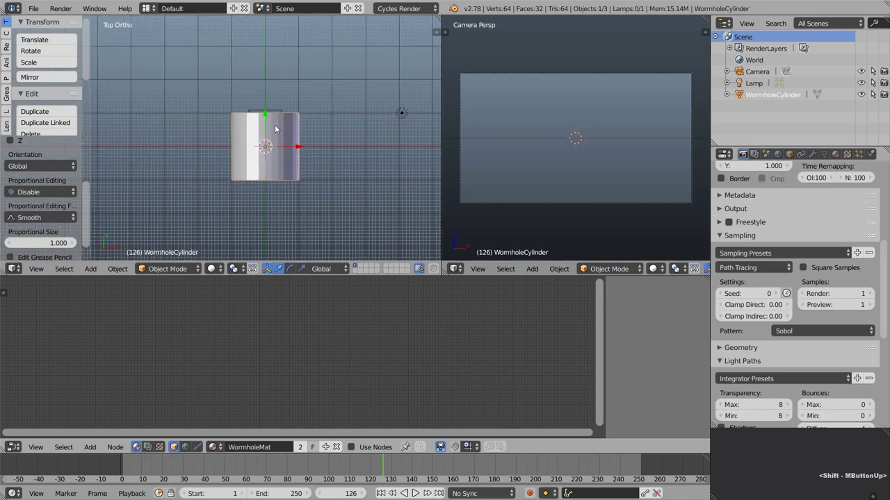
pyautogui.press('Tab')
pyautogui.press('g')
pyautogui.press('y')
pyautogui.press('1')
pyautogui.press('Return')
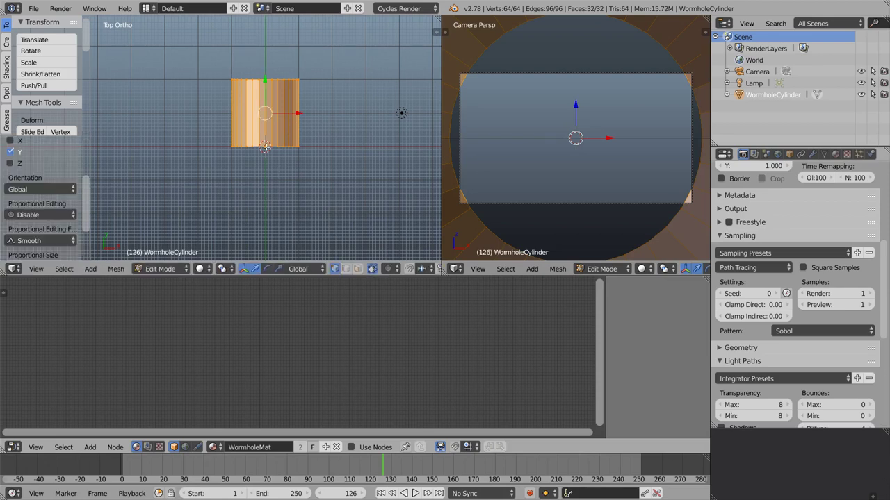
# In wireframe, select only the vertices at the cylinder's far end and move them along Y so the cylinder is 14 units long.
pyautogui.press('z')
pyautogui.keyDown('shift'); pyautogui.moveTo(200, 62); pyautogui.dragTo(203, 129, button='middle'); pyautogui.keyUp('shift')
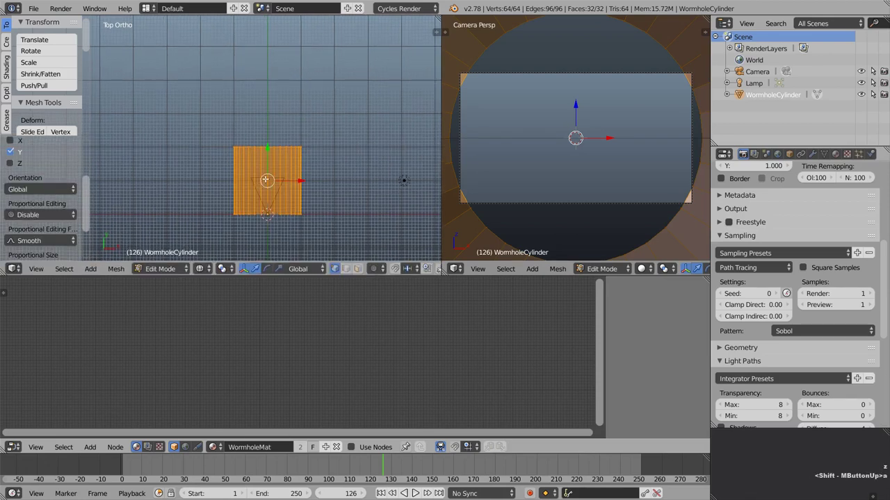
pyautogui.press('a')
pyautogui.press('b')
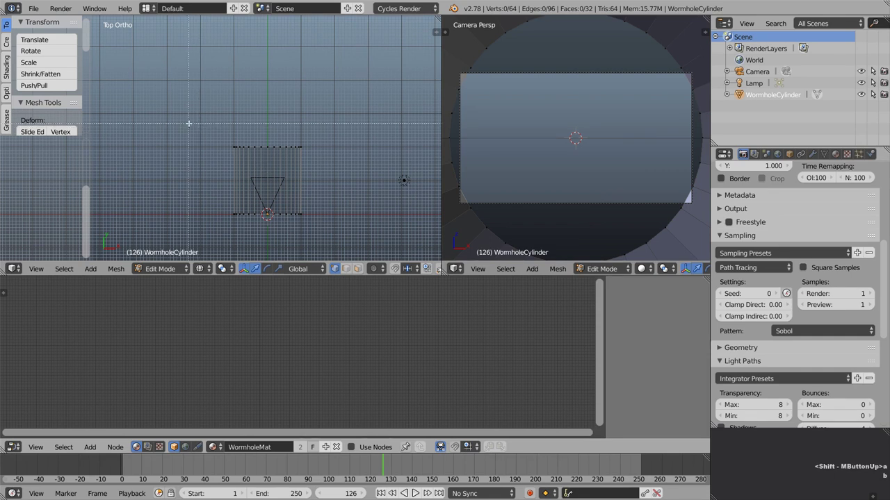
pyautogui.moveTo(189, 124); pyautogui.dragTo(349, 157)
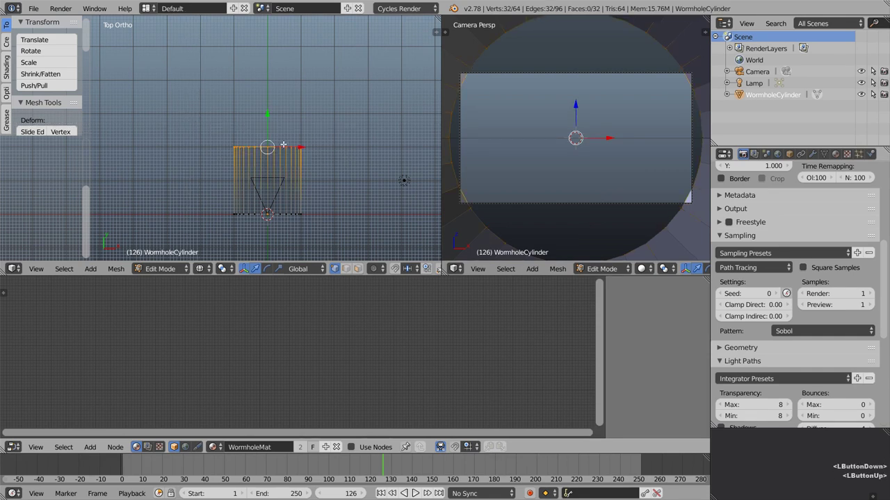
pyautogui.scroll(-4, 269, 136)
pyautogui.keyDown('shift'); pyautogui.moveTo(269, 136); pyautogui.dragTo(266, 159, button='middle'); pyautogui.keyUp('shift')
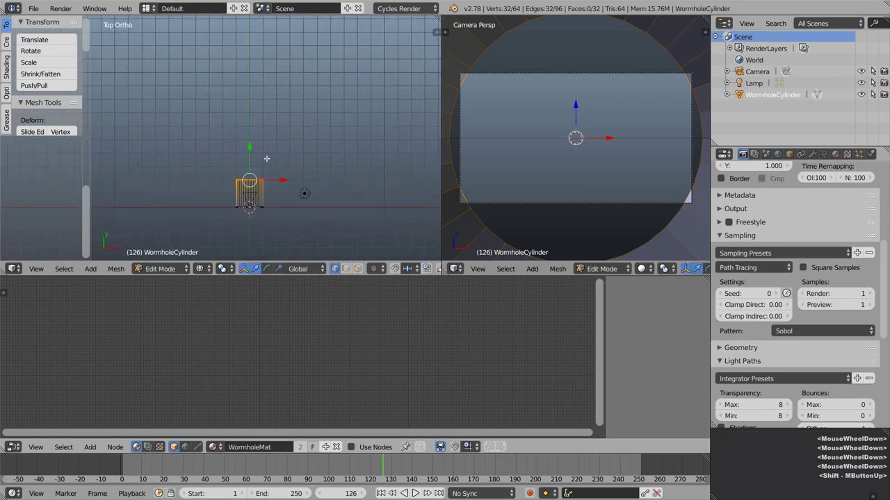
pyautogui.press('g')
pyautogui.press('z')
pyautogui.click(243, 233)
pyautogui.moveTo(243, 232); pyautogui.dragTo(242, 228)
pyautogui.scroll(3, 41, 195)
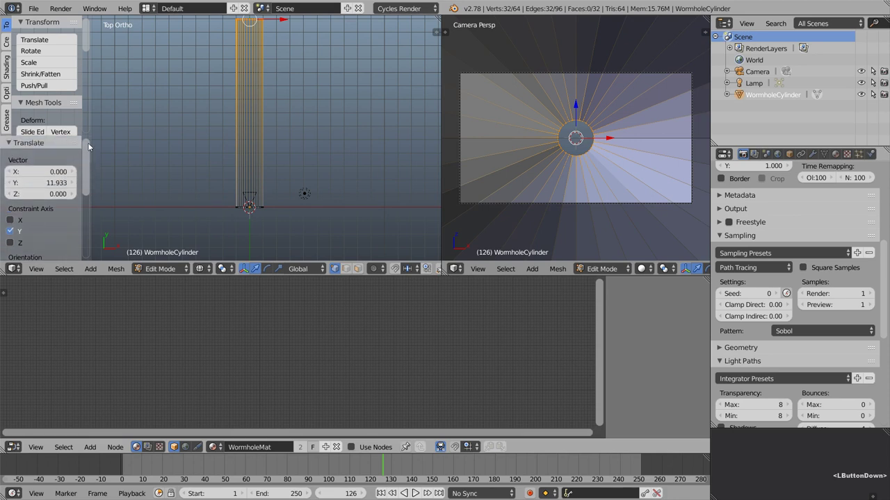
pyautogui.click(48, 182)
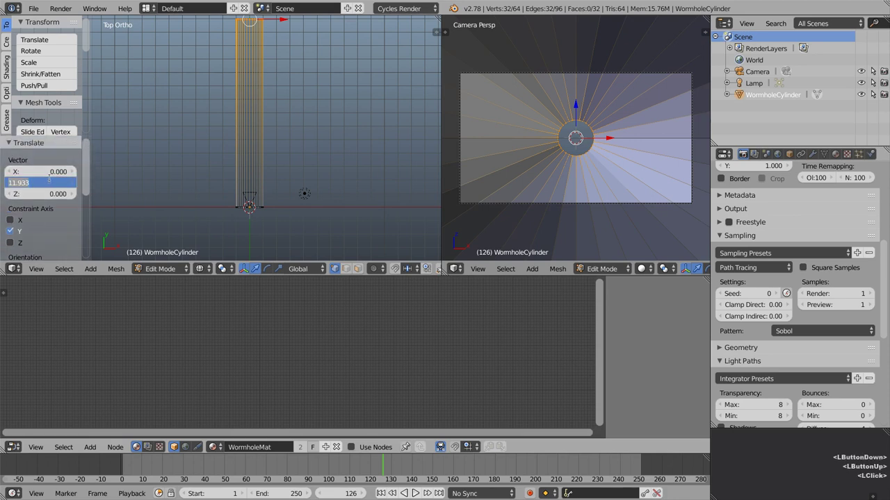
pyautogui.press('Tab')
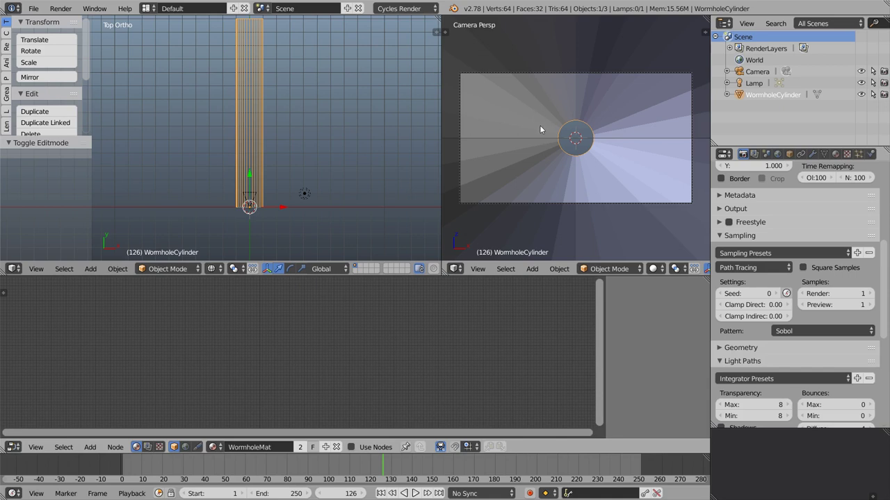
# Shade the cylinder smooth and enable Backface Culling in the camera view.
pyautogui.moveTo(85, 56); pyautogui.dragTo(35, 87)
pyautogui.click(31, 87)
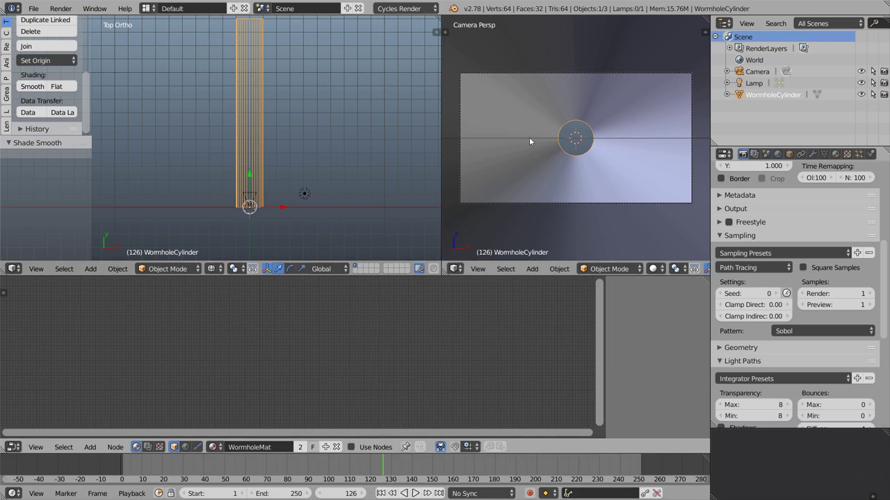
pyautogui.press('n')
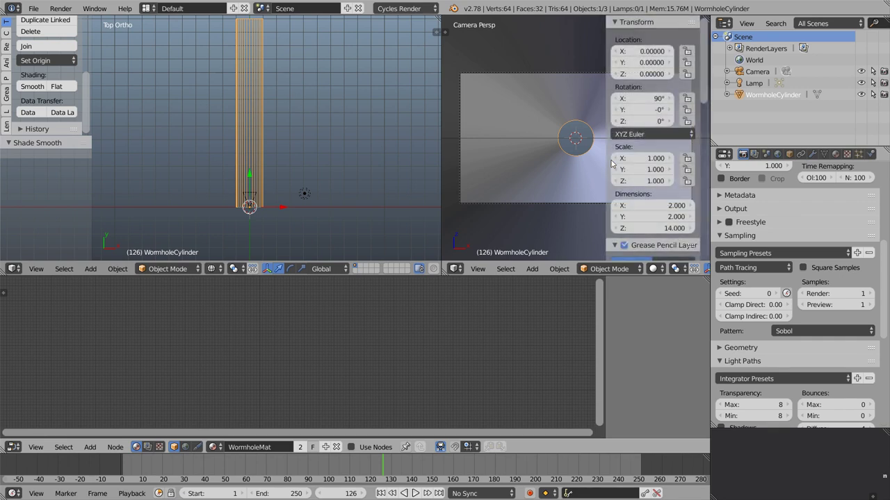
pyautogui.scroll(-6, 650, 174)
pyautogui.scroll(-10, 650, 174)
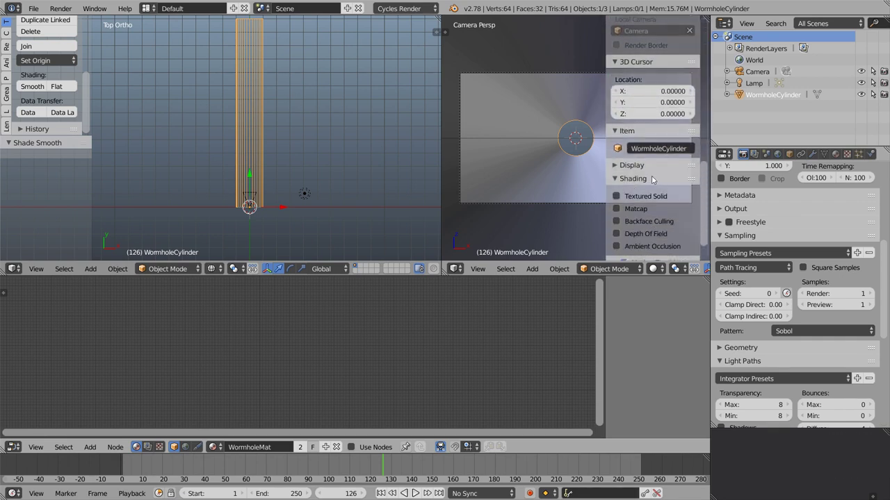
pyautogui.click(616, 221)
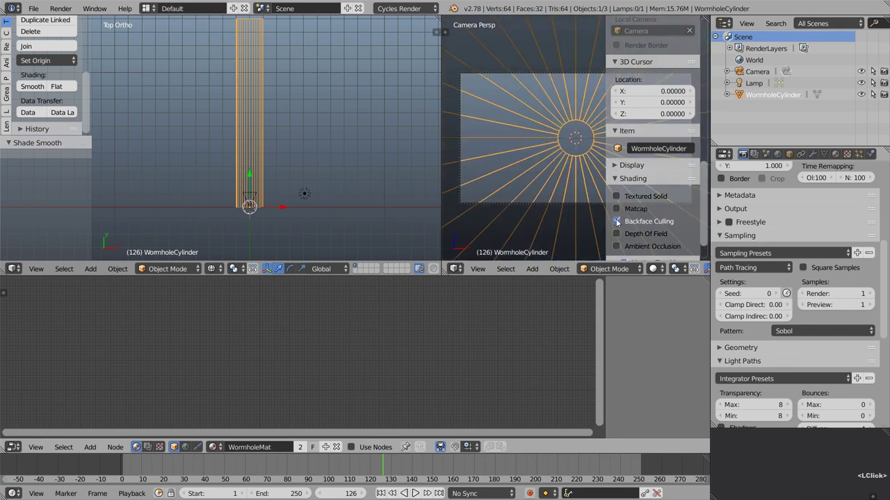
pyautogui.press('n')
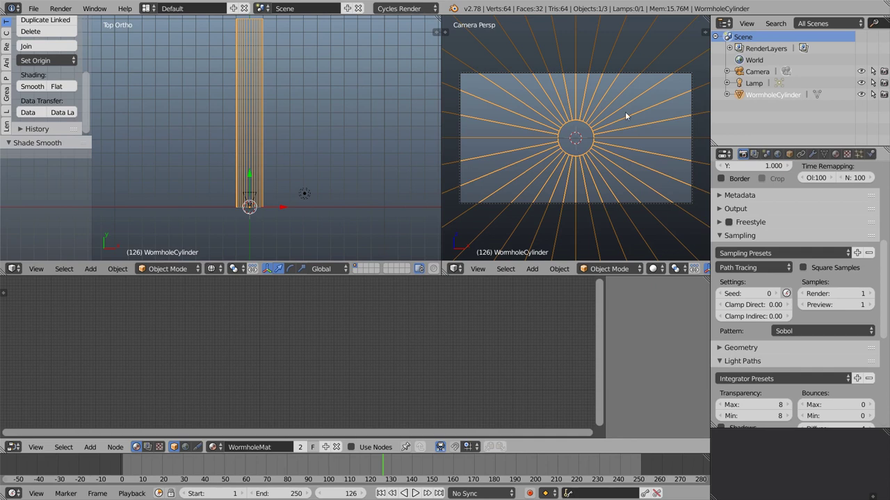
# Flip the normals of all the cylinder's faces in Edit Mode and return to Object Mode.
pyautogui.press('Tab')
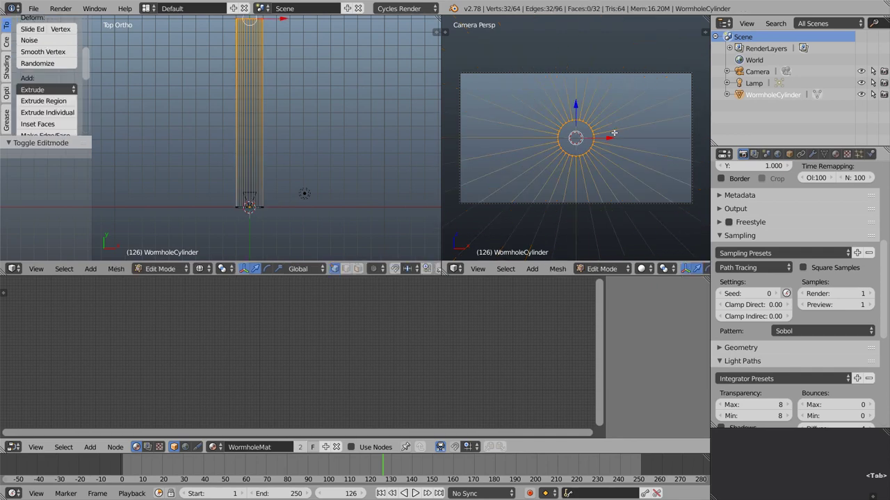
pyautogui.press('a')
pyautogui.press('a')
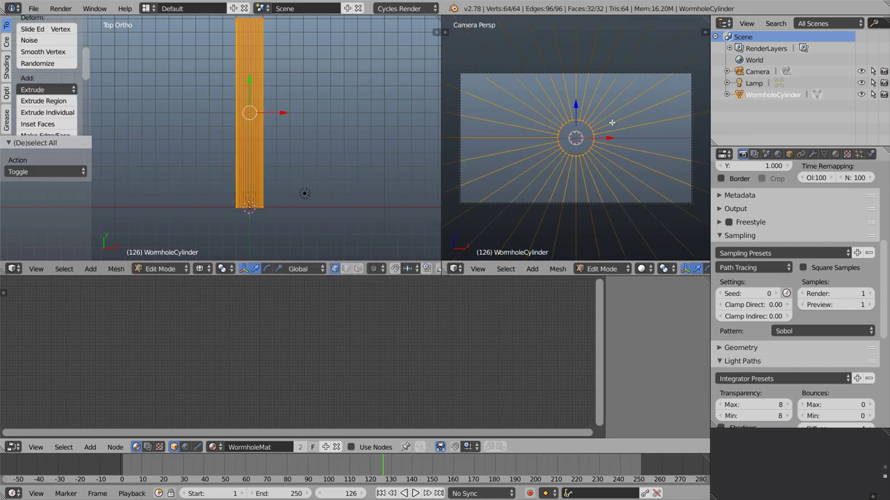
pyautogui.press('ctrl')
pyautogui.hotkey('ctrl', 'f')
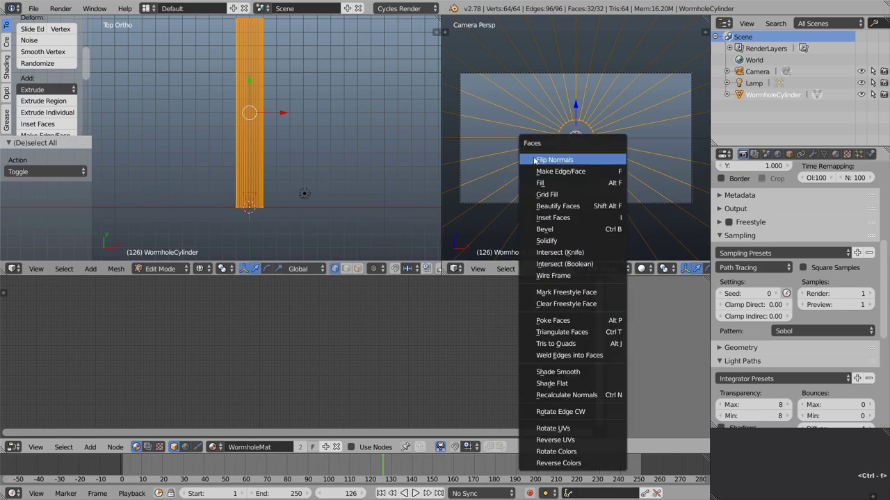
pyautogui.click(590, 160)
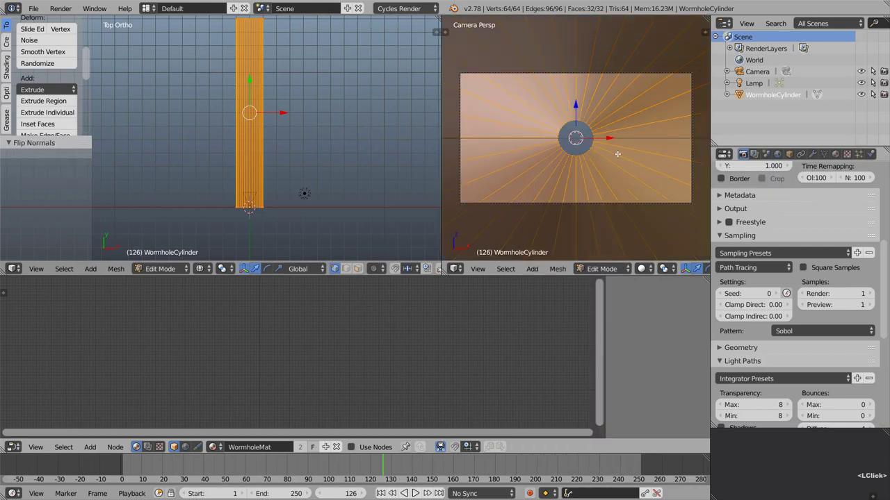
pyautogui.press('Tab')
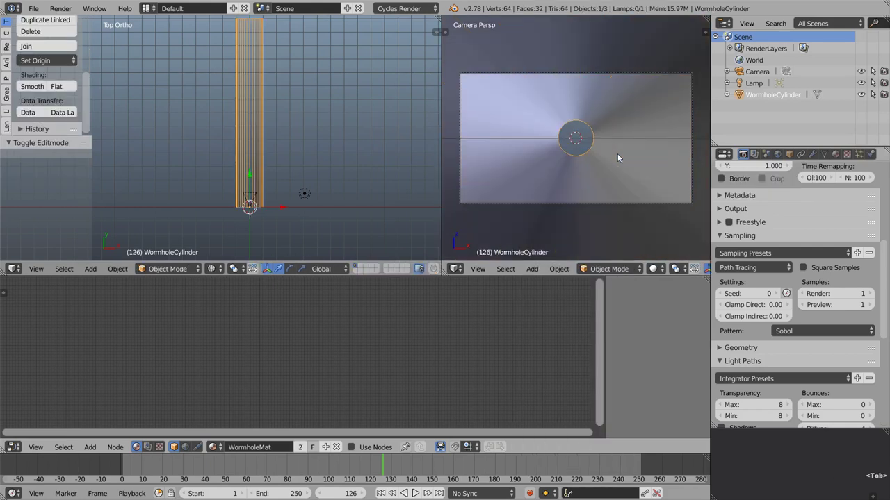
# Enable Backface Culling in the user perspective view and inspect the cylinder from the outside.
pyautogui.moveTo(243, 175); pyautogui.dragTo(229, 148, button='middle')
pyautogui.keyDown('shift'); pyautogui.moveTo(229, 147); pyautogui.dragTo(264, 156, button='middle'); pyautogui.keyUp('shift')
pyautogui.scroll(3, 244, 136)
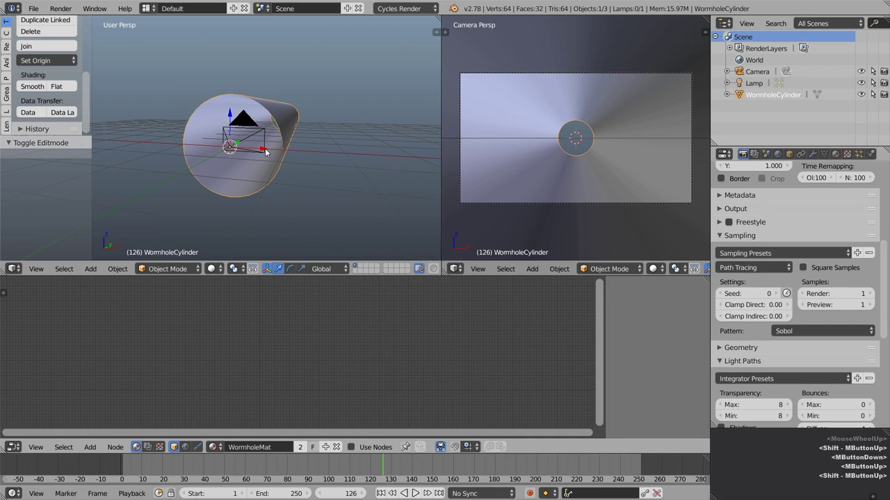
pyautogui.press('n')
pyautogui.scroll(-6, 387, 177)
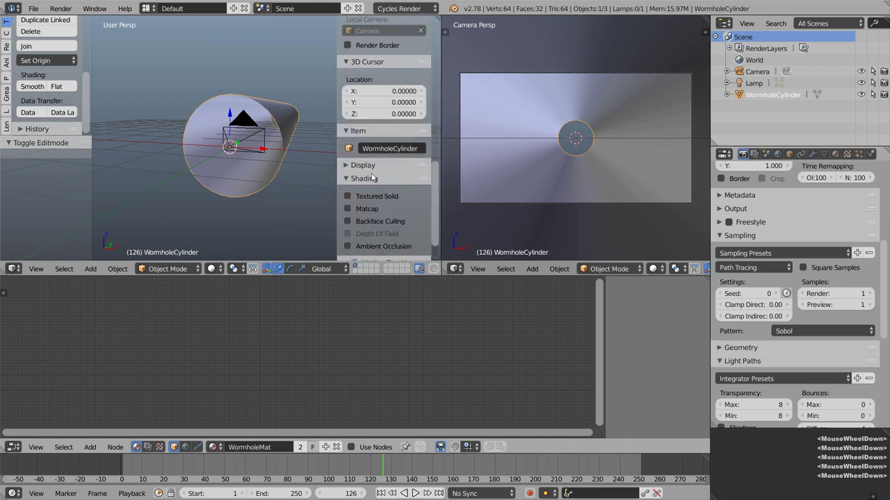
pyautogui.click(353, 220)
pyautogui.press('n')
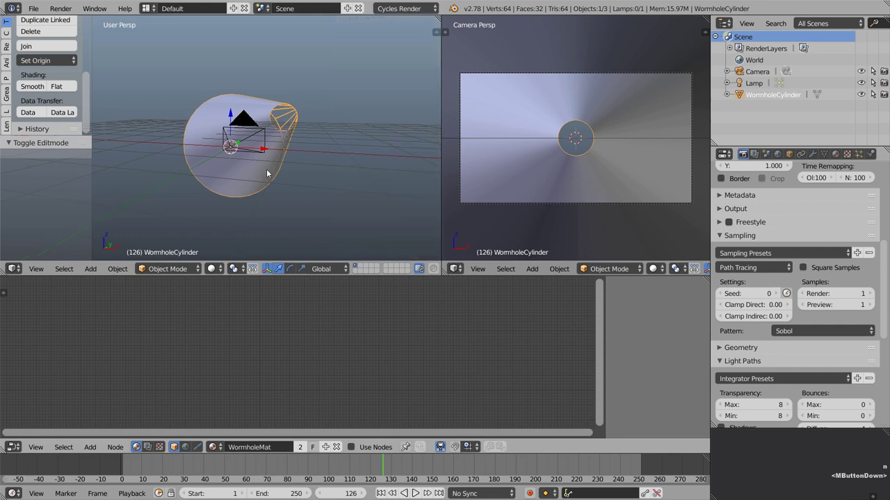
pyautogui.moveTo(264, 173); pyautogui.dragTo(306, 173, button='middle')
# Set the camera's focal length to 20 mm.
pyautogui.rightClick(465, 206)
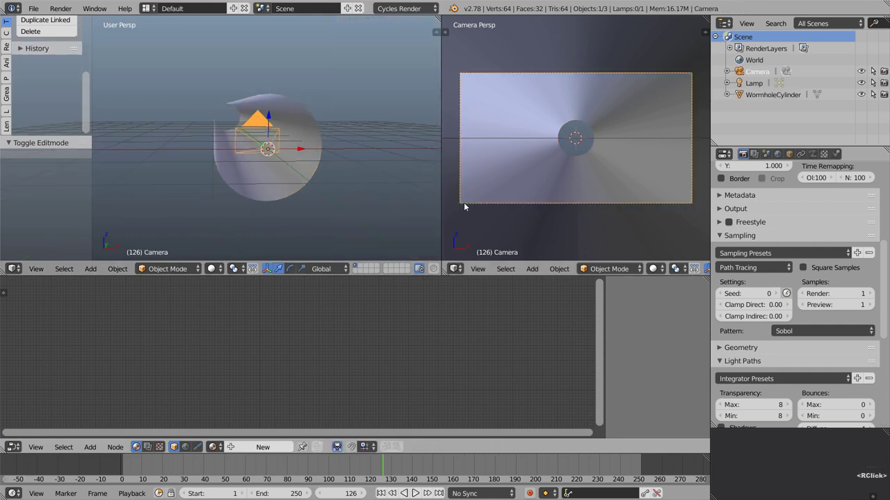
pyautogui.click(812, 154)
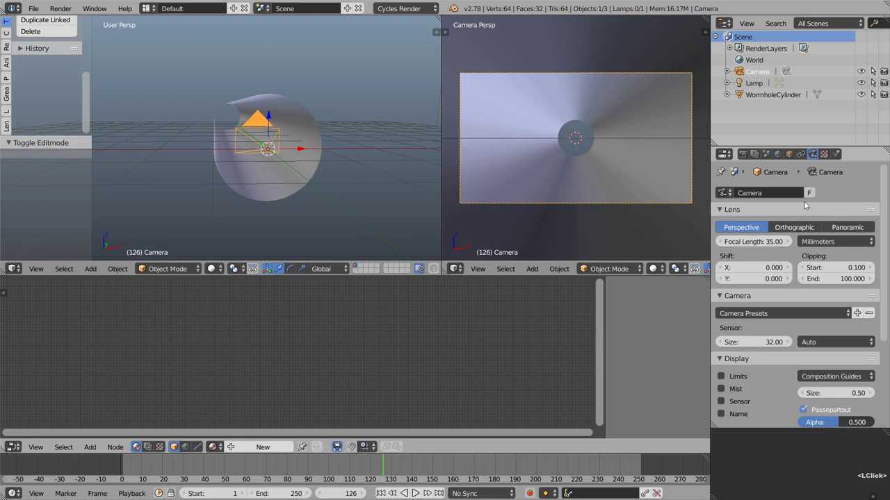
pyautogui.moveTo(768, 249); pyautogui.dragTo(702, 249)
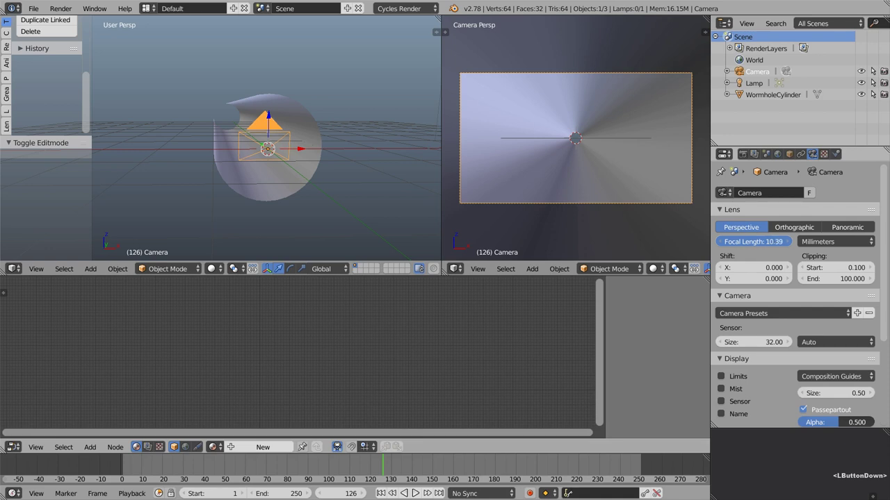
pyautogui.moveTo(702, 249); pyautogui.dragTo(763, 241)
pyautogui.click(763, 242)
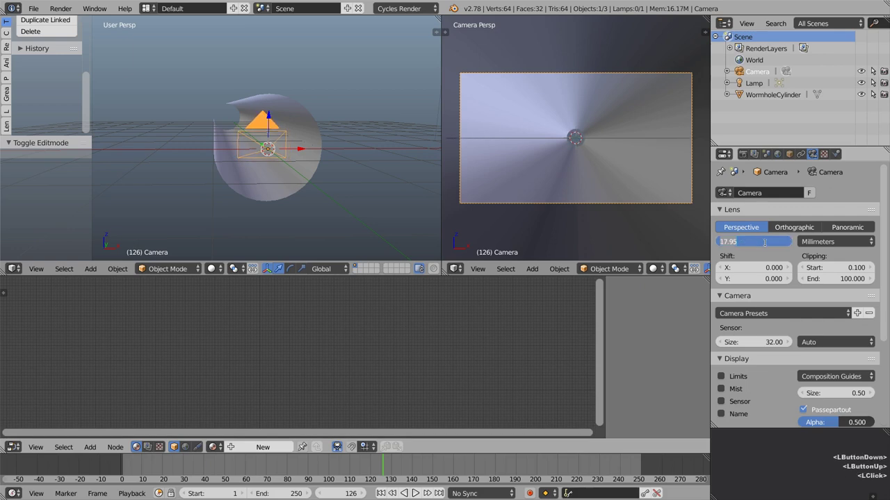
pyautogui.write('20')
pyautogui.press('Return')
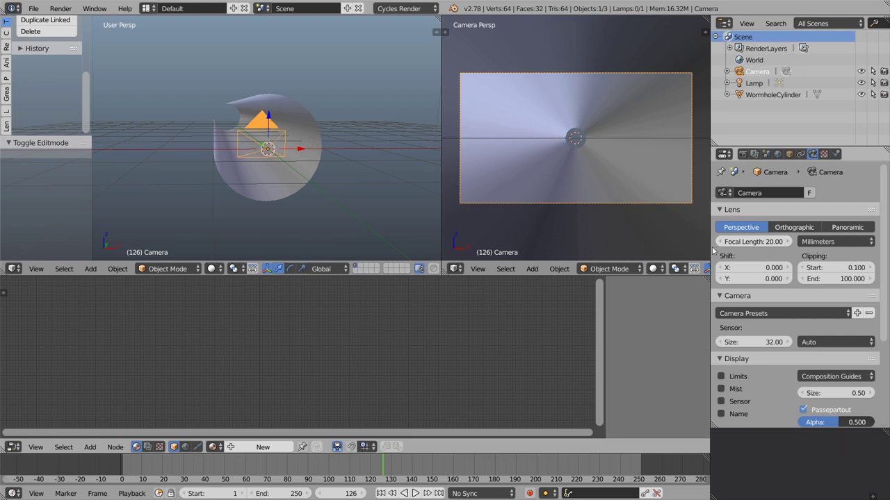
# Enable nodes for the cylinder's WormholeMat material and select the camera again.
pyautogui.rightClick(296, 175)
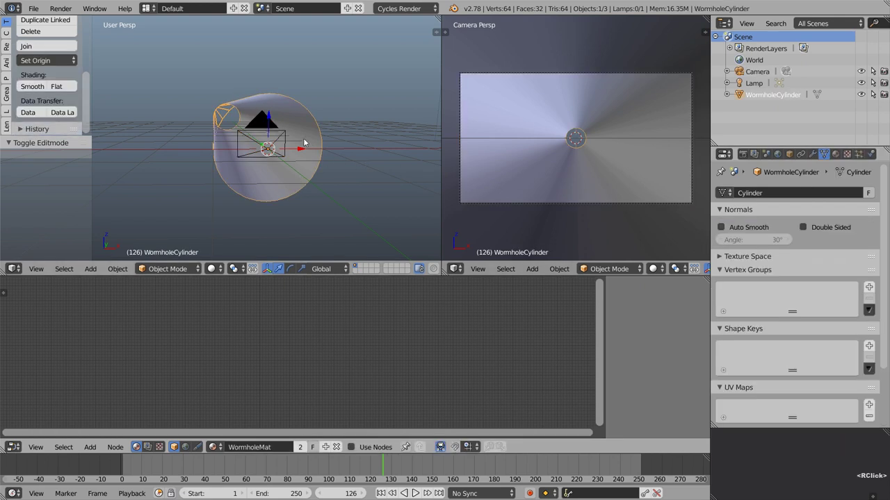
pyautogui.click(351, 447)
pyautogui.middleClick(297, 368)
pyautogui.scroll(4, 297, 368)
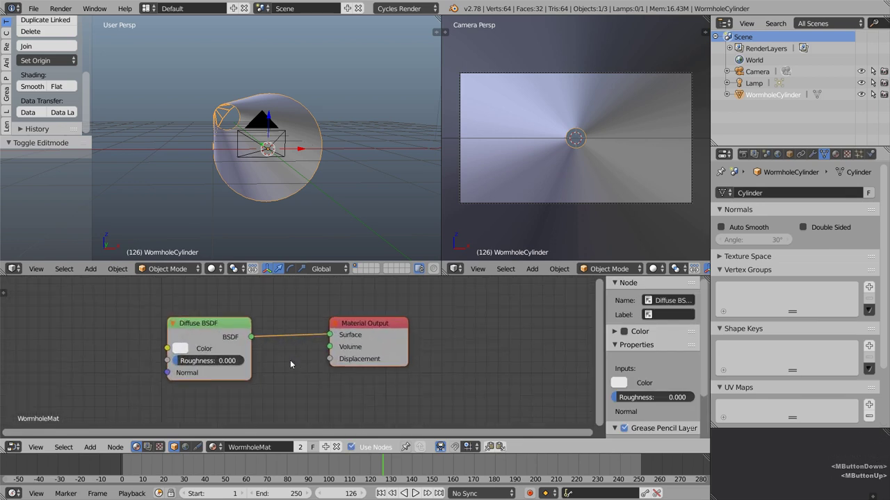
pyautogui.rightClick(268, 134)
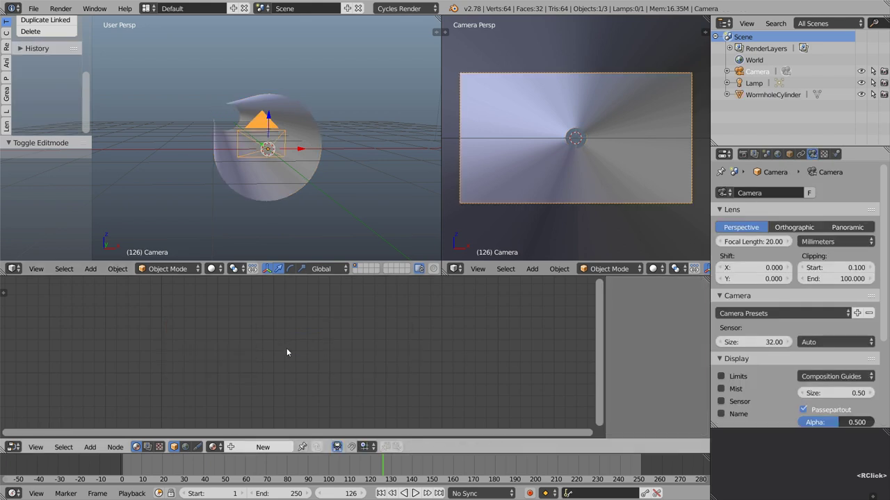
# Pin the WormholeMat node tree in the node editor, check it with the camera selected, and reselect WormholeCylinder.
pyautogui.rightClick(301, 120)
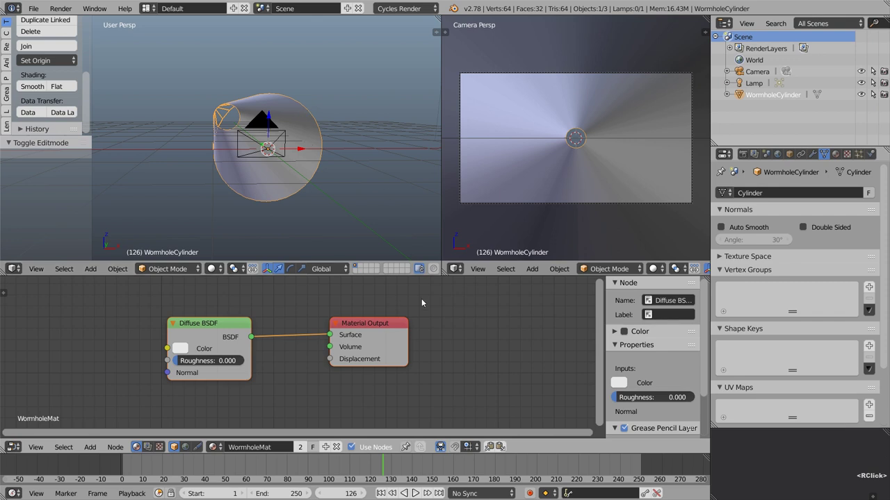
pyautogui.click(406, 447)
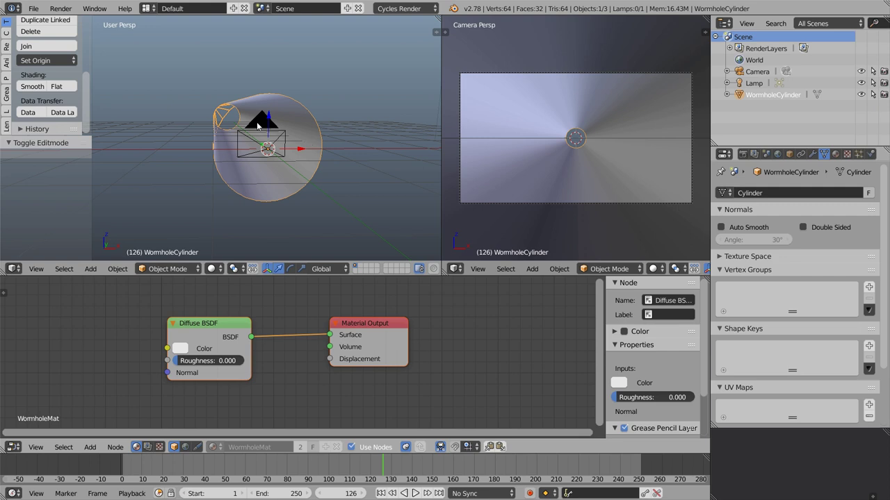
pyautogui.rightClick(256, 121)
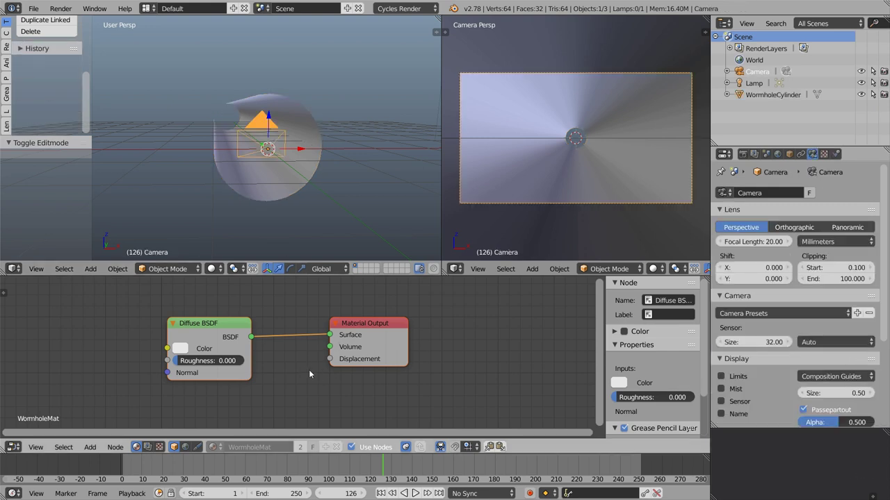
pyautogui.rightClick(281, 173)
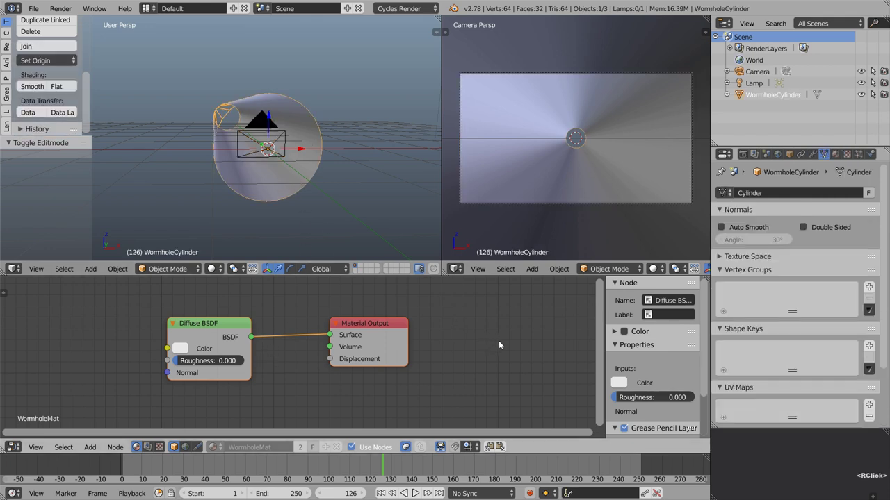
# Hide the node editor's properties sidebar, split the editor vertically, and change the second half to a UV/Image Editor.
pyautogui.press('n')
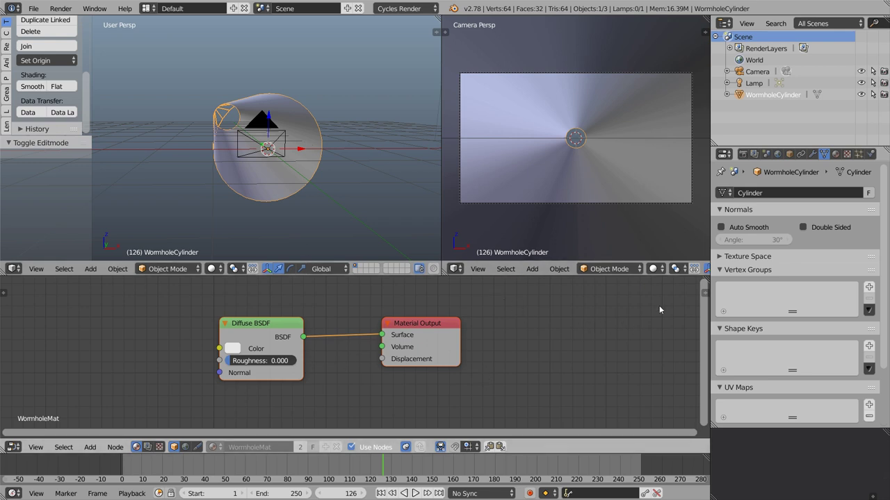
pyautogui.moveTo(706, 275); pyautogui.dragTo(444, 327)
pyautogui.click(460, 447)
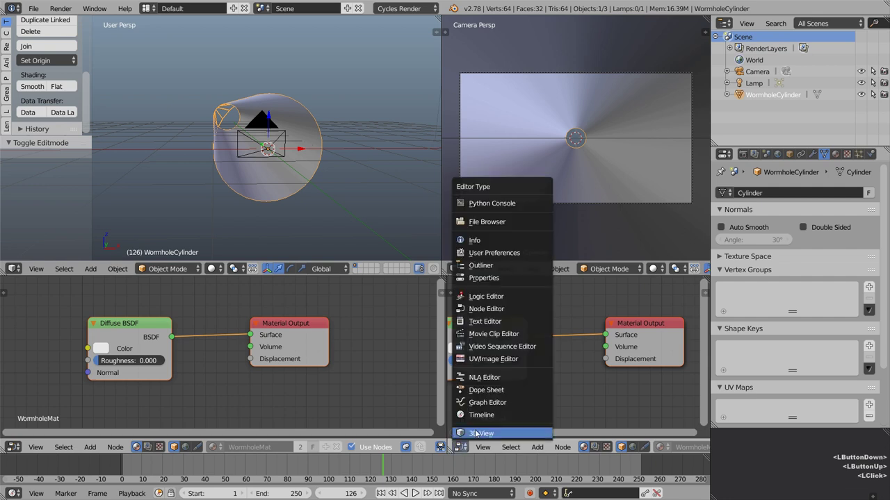
pyautogui.click(496, 360)
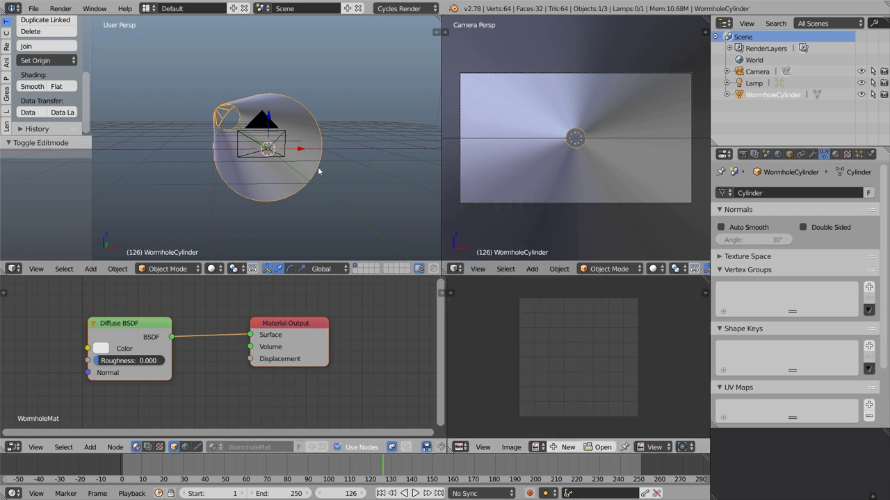
# Examine WormholeCylinder for a UV layout in Edit Mode and return to Object Mode.
pyautogui.press('Tab')
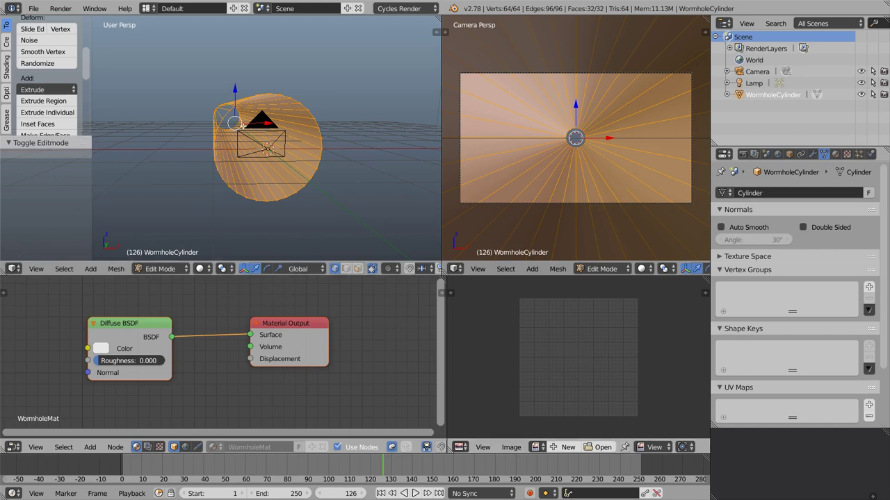
pyautogui.moveTo(241, 132); pyautogui.dragTo(299, 174, button='middle')
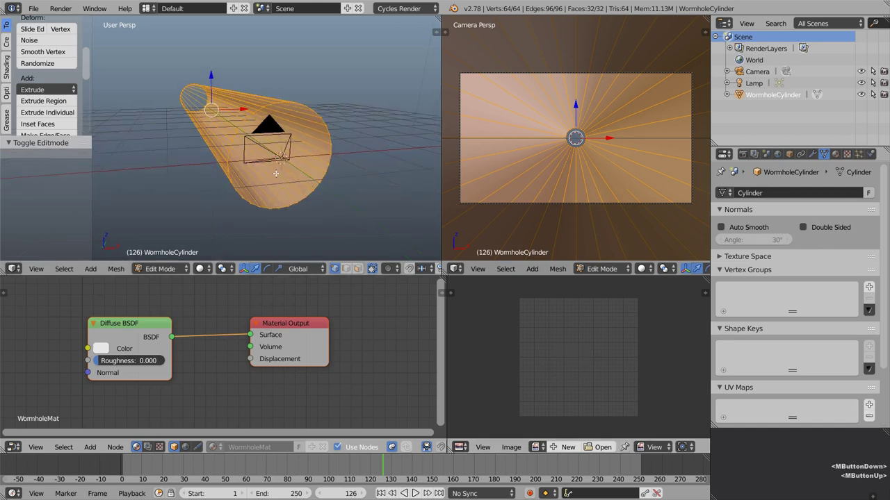
pyautogui.scroll(-2, 306, 174)
pyautogui.press('Tab')
# Add a mesh cylinder with Cap Fill Type set to Nothing and Generate UVs enabled.
pyautogui.hotkey('shift', 'a')
pyautogui.moveTo(313, 172)
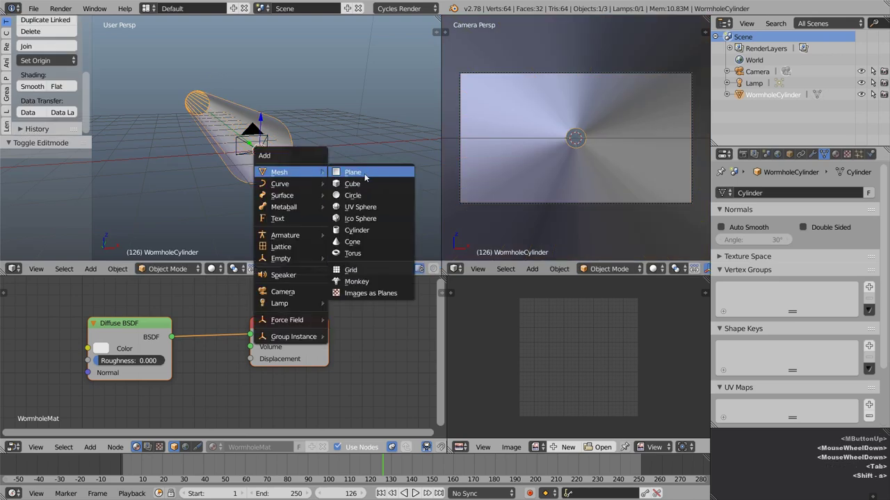
pyautogui.click(369, 229)
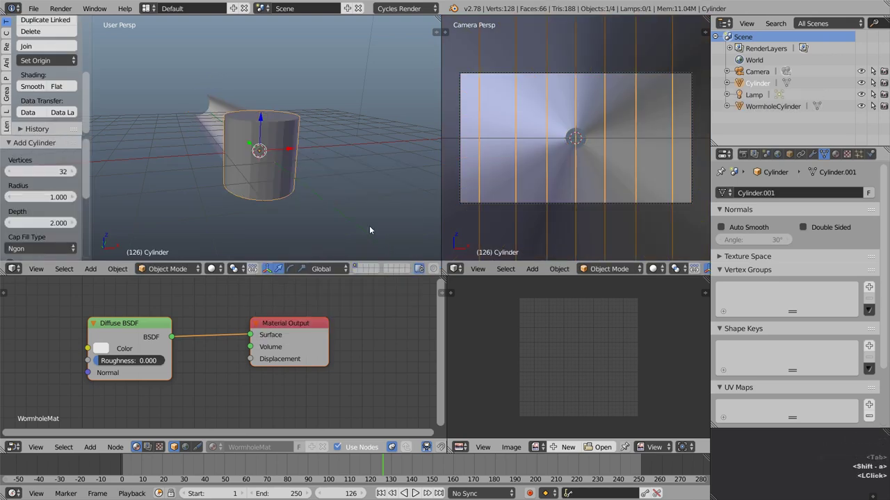
pyautogui.click(42, 248)
pyautogui.click(19, 236)
pyautogui.scroll(-2, 14, 233)
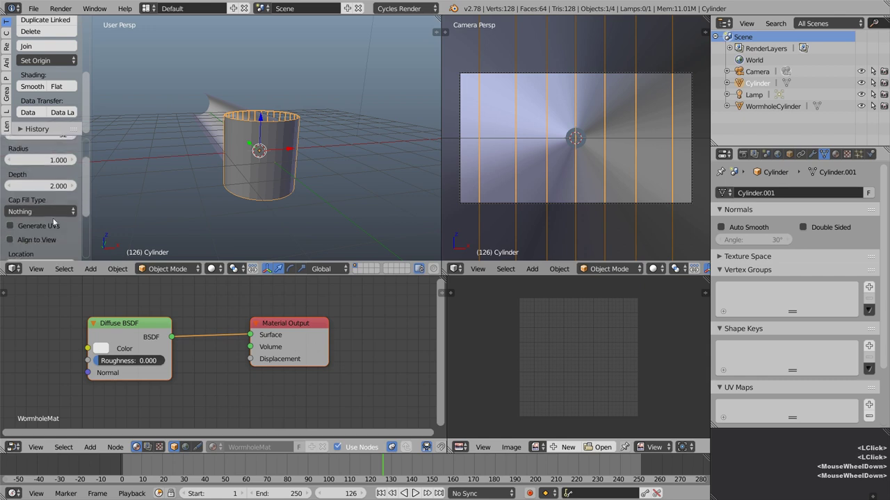
pyautogui.click(9, 227)
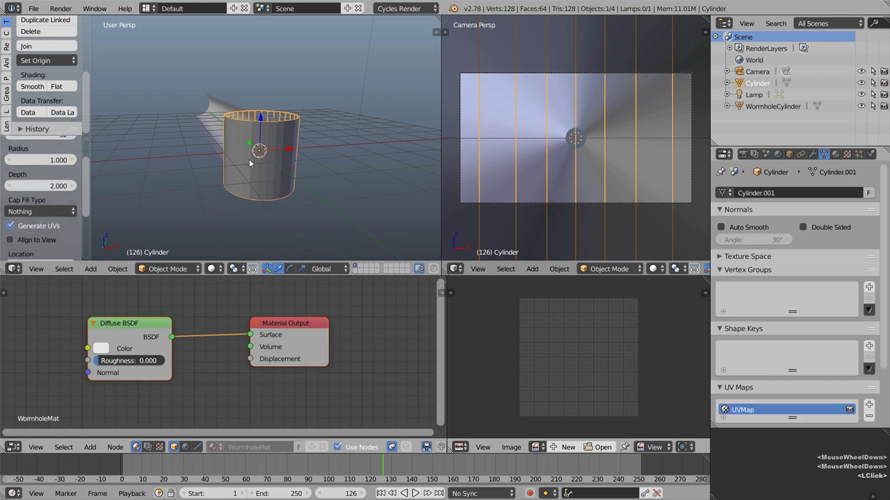
# Examine the new cylinder's generated UV layout in Edit Mode and return to Object Mode.
pyautogui.press('Tab')
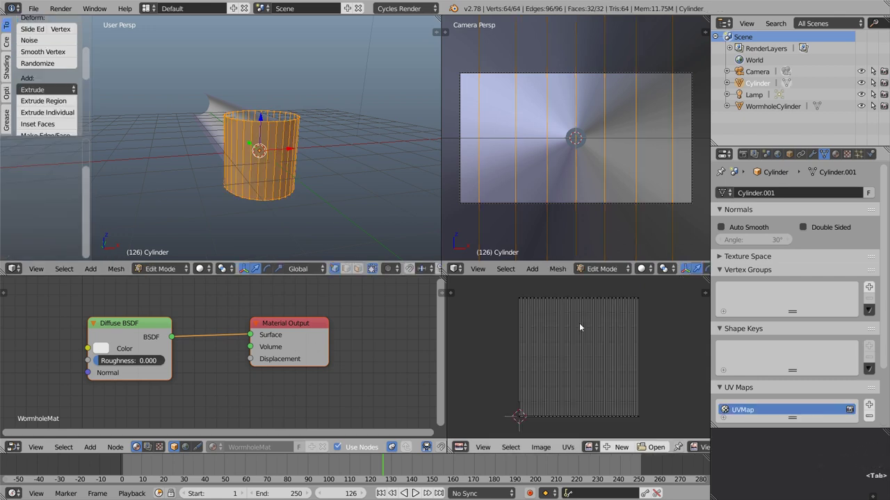
pyautogui.moveTo(271, 174)
pyautogui.mouseDown(button='middle')
pyautogui.moveTo(250, 166)
pyautogui.moveTo(282, 180)
pyautogui.mouseUp(button='middle')
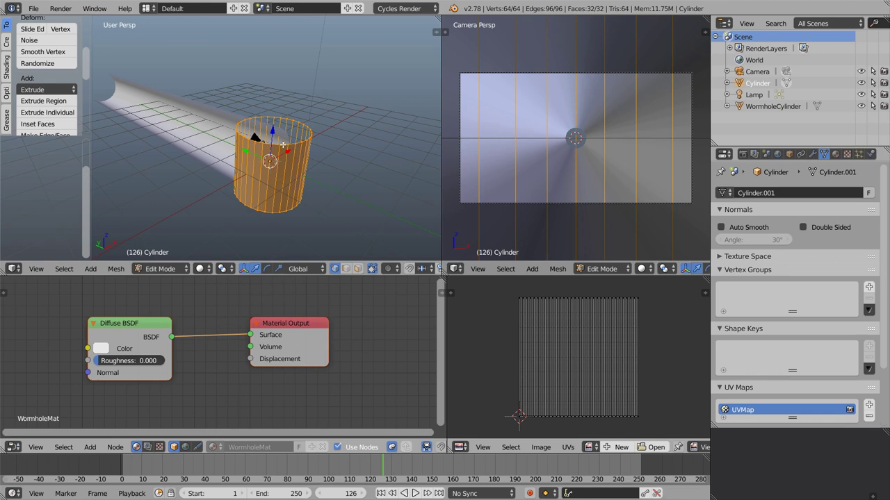
pyautogui.press('Tab')
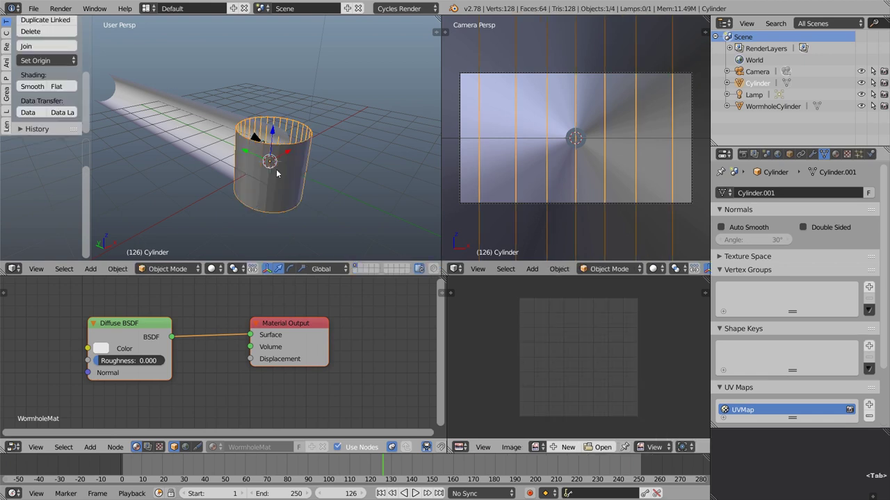
# Try transferring the UV maps between WormholeCylinder and the new cylinder, and check WormholeCylinder's layout in Edit Mode.
pyautogui.rightClick(161, 108)
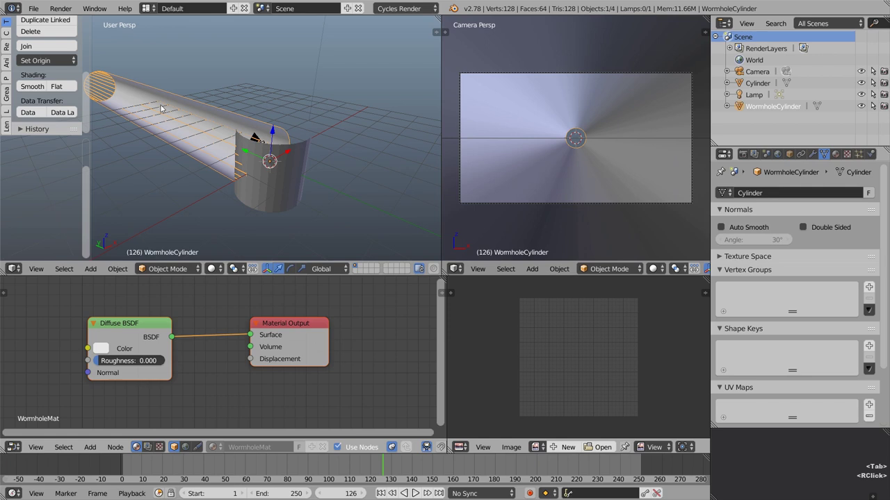
pyautogui.keyDown('shift'); pyautogui.rightClick(290, 192); pyautogui.keyUp('shift')
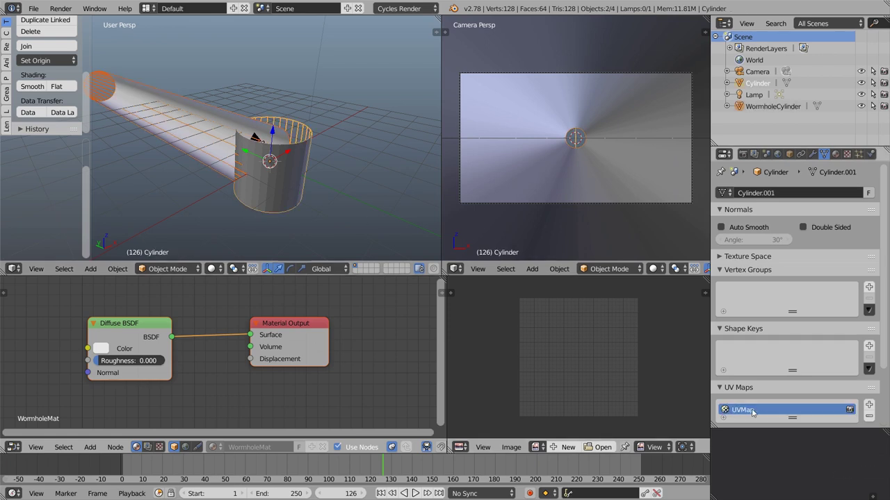
pyautogui.hotkey('ctrl', 'l')
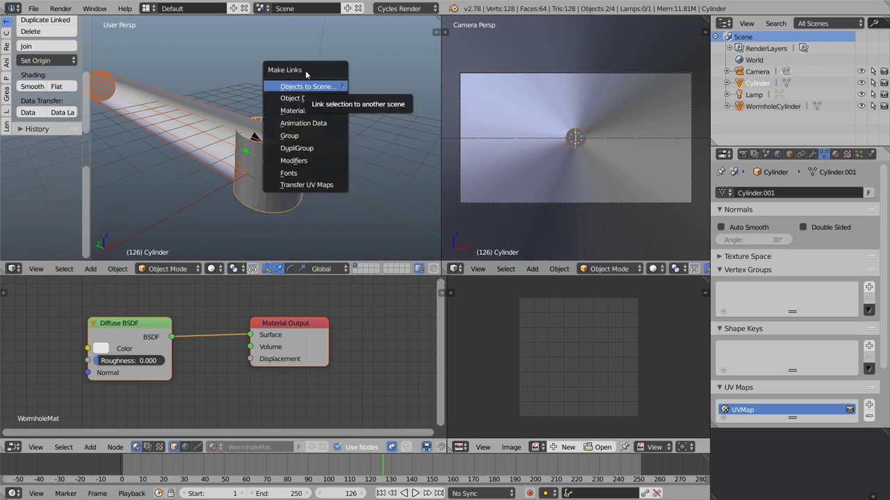
pyautogui.click(322, 185)
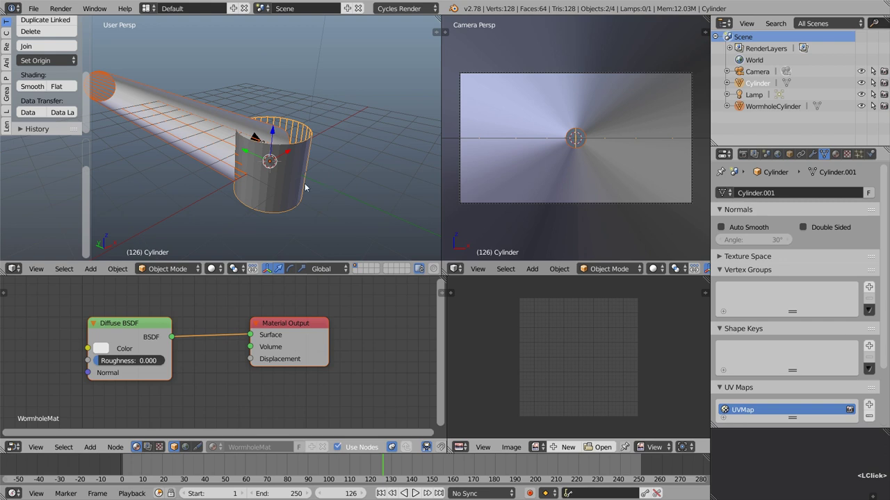
pyautogui.rightClick(165, 115)
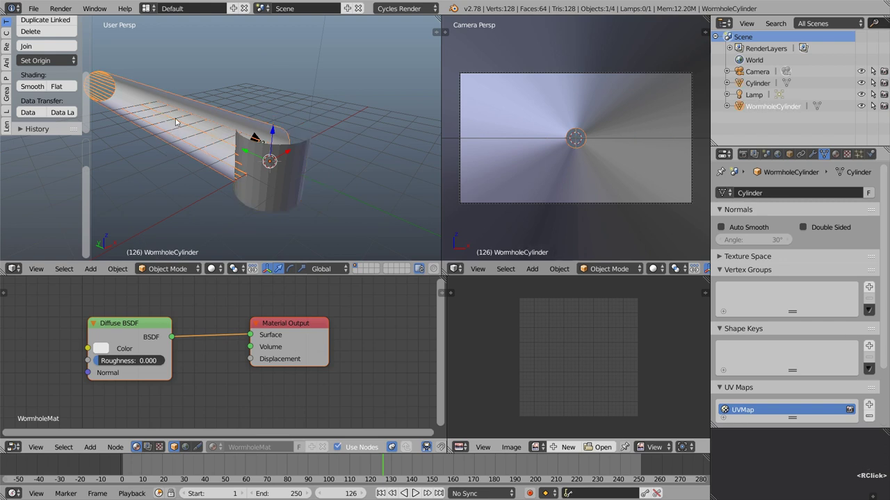
pyautogui.press('Tab')
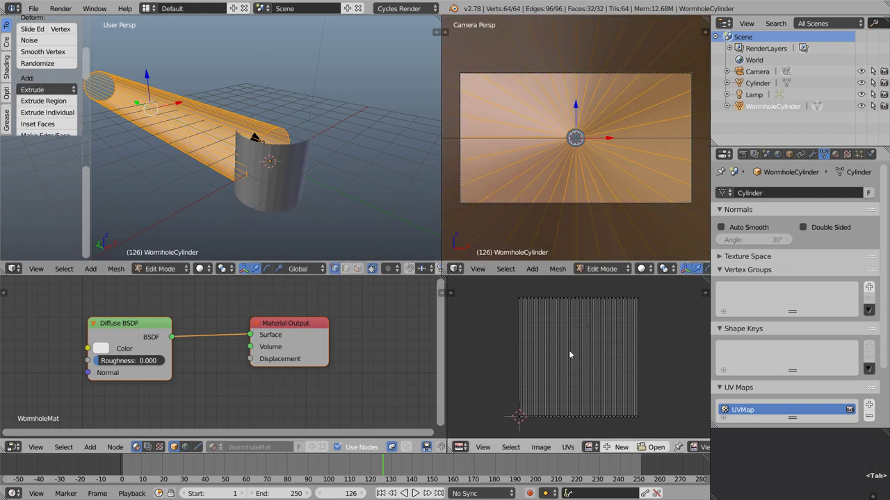
pyautogui.press('Tab')
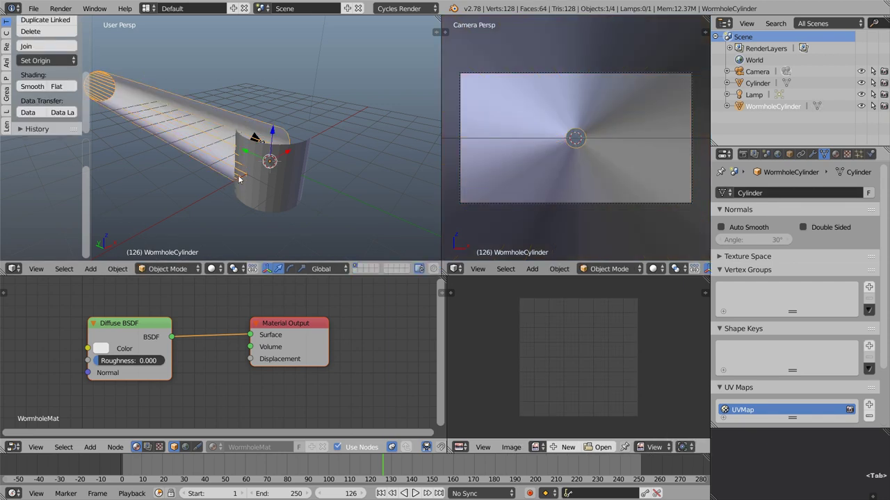
# Undo the UV map transfer and the addition of the extra cylinder.
pyautogui.hotkey('ctrl', 'z')
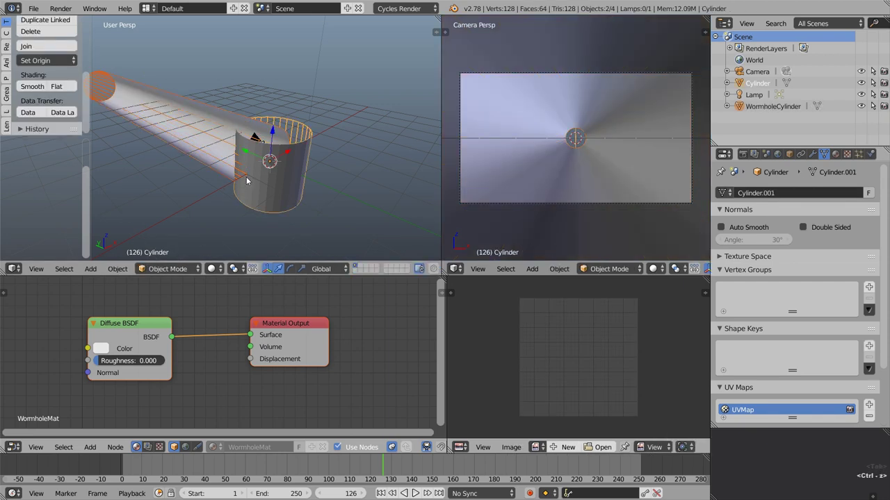
pyautogui.hotkey('ctrl', 'z')
pyautogui.hotkey('ctrl', 'z')
pyautogui.hotkey('ctrl', 'z')
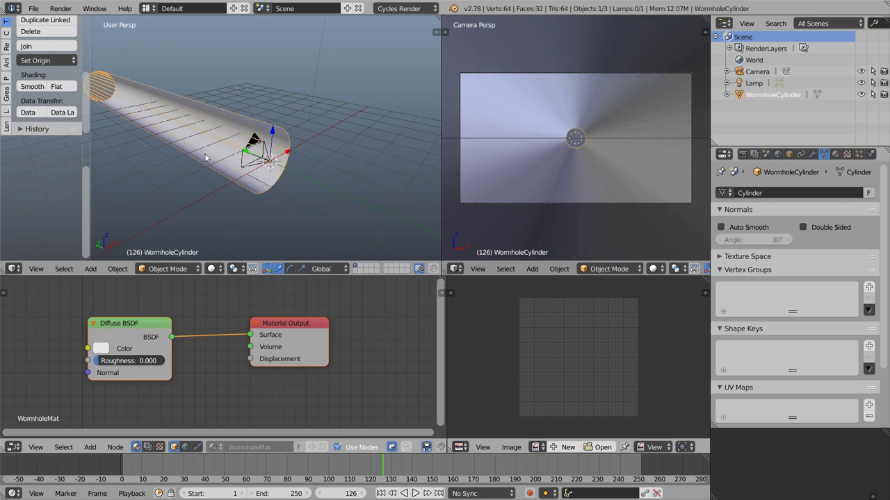
# Unwrap all of WormholeCylinder's faces in Edit Mode with Cylinder Projection.
pyautogui.moveTo(204, 158)
pyautogui.mouseDown(button='middle')
pyautogui.moveTo(188, 149)
pyautogui.moveTo(218, 164)
pyautogui.mouseUp(button='middle')
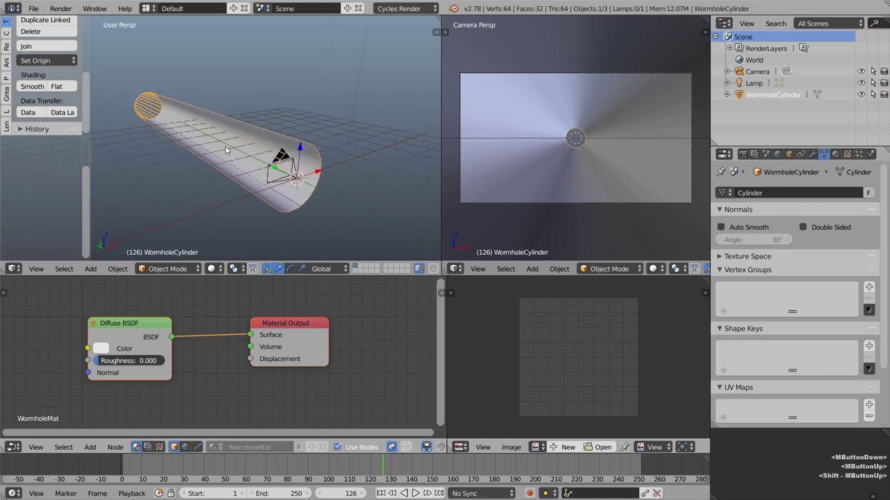
pyautogui.press('Tab')
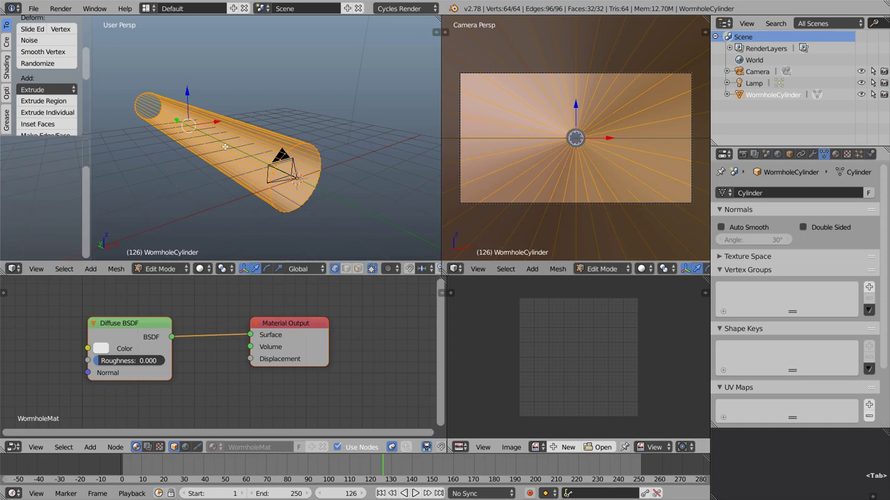
pyautogui.press('u')
pyautogui.click(234, 147)
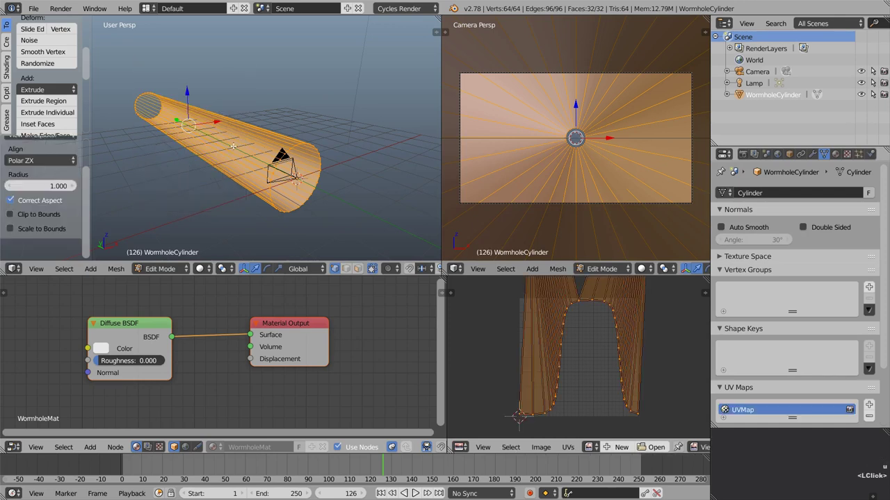
pyautogui.scroll(-3, 575, 357)
pyautogui.moveTo(574, 357); pyautogui.dragTo(571, 348, button='middle')
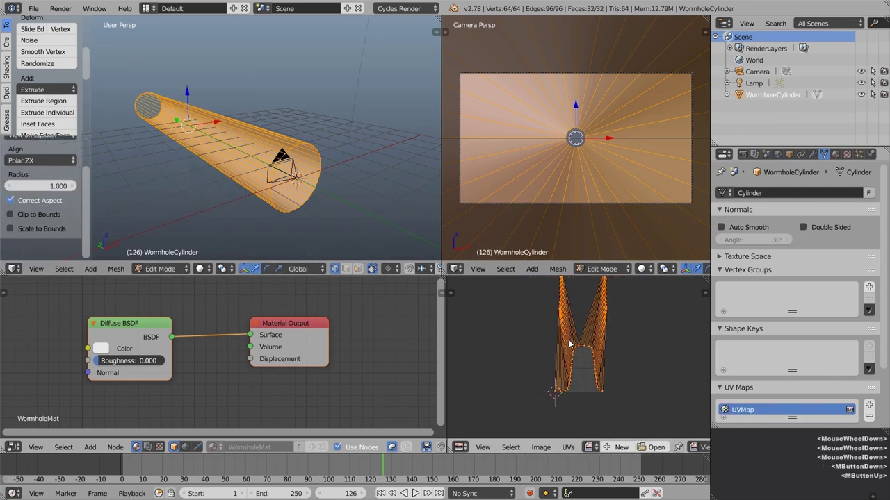
# Set the cylinder projection's direction to Align to Object and enable Scale to Bounds.
pyautogui.moveTo(87, 193); pyautogui.dragTo(85, 157)
pyautogui.click(33, 174)
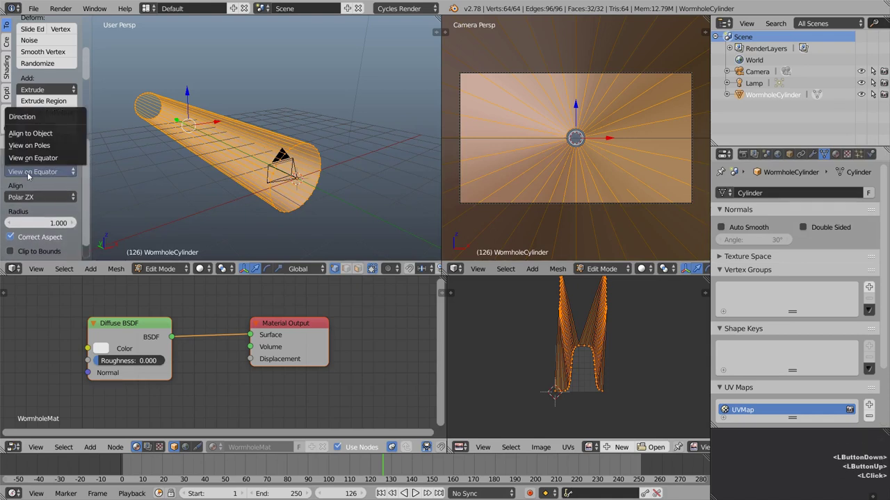
pyautogui.click(42, 134)
pyautogui.moveTo(87, 175); pyautogui.dragTo(83, 212)
pyautogui.moveTo(540, 411); pyautogui.dragTo(538, 396, button='middle')
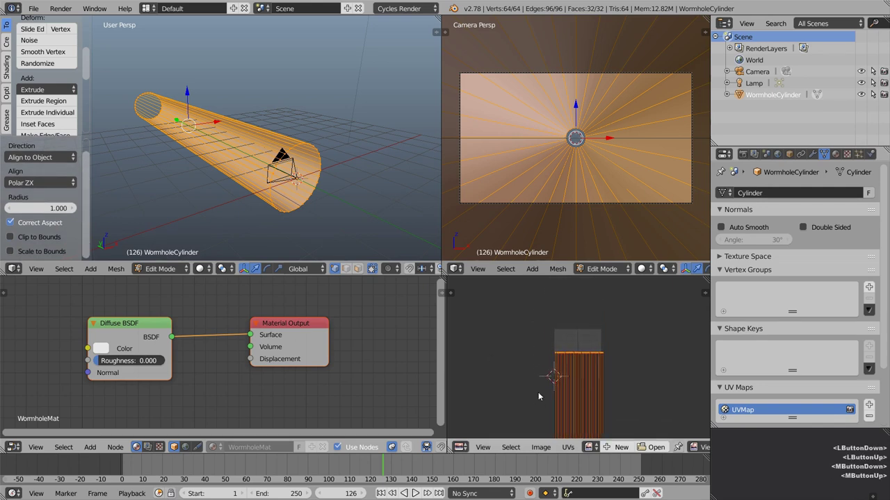
pyautogui.click(12, 252)
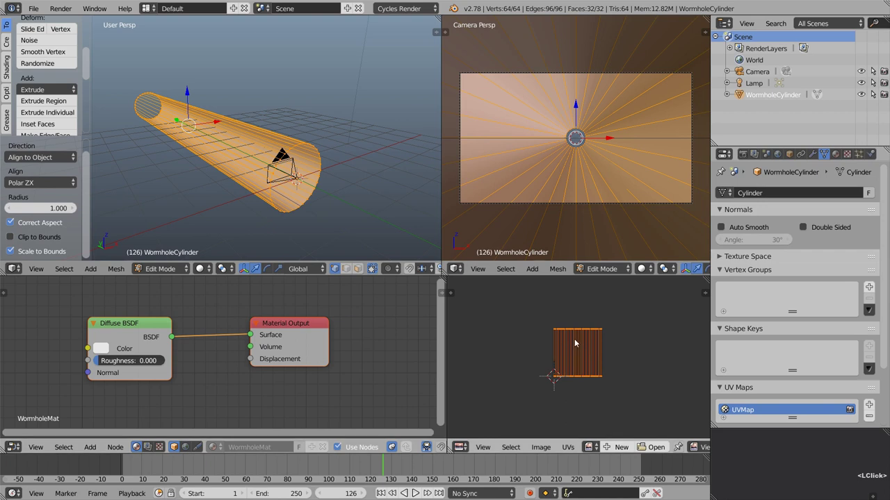
# Widen the UV editor and display its properties sidebar.
pyautogui.scroll(3, 549, 334)
pyautogui.moveTo(547, 332); pyautogui.dragTo(559, 327, button='middle')
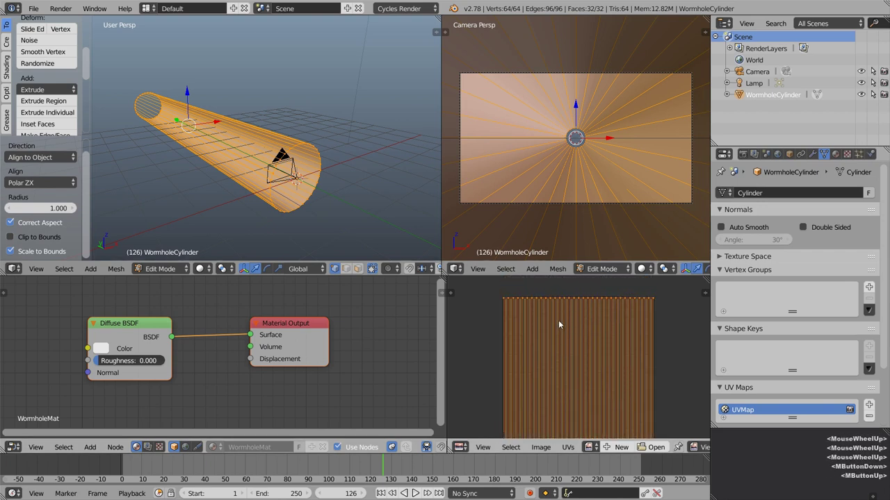
pyautogui.moveTo(447, 331); pyautogui.dragTo(235, 332)
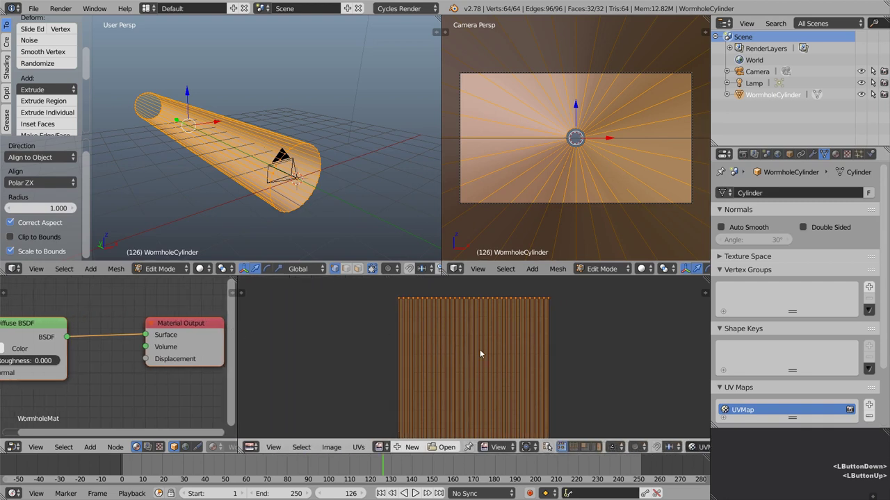
pyautogui.press('n')
pyautogui.scroll(-1, 375, 309)
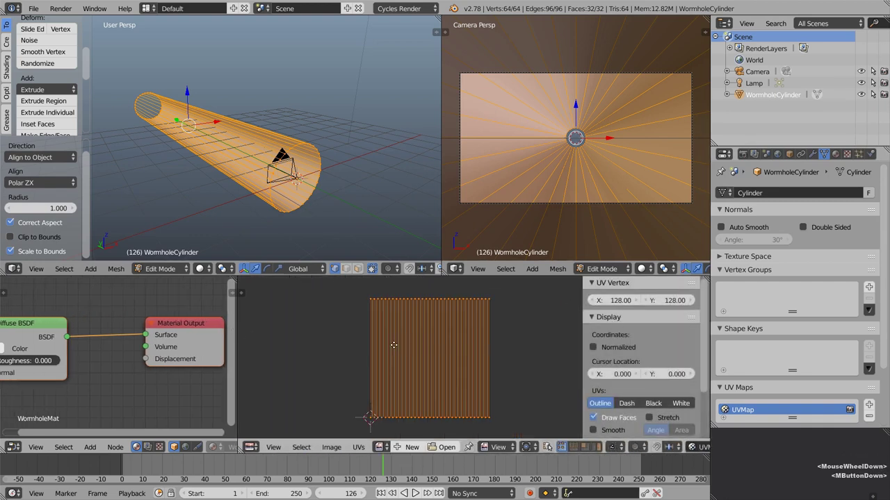
# Check the UV coordinates of the layout's two upper corner vertices, toggling normalized coordinates on and back off.
pyautogui.moveTo(370, 307); pyautogui.dragTo(358, 301, button='middle')
pyautogui.rightClick(355, 294)
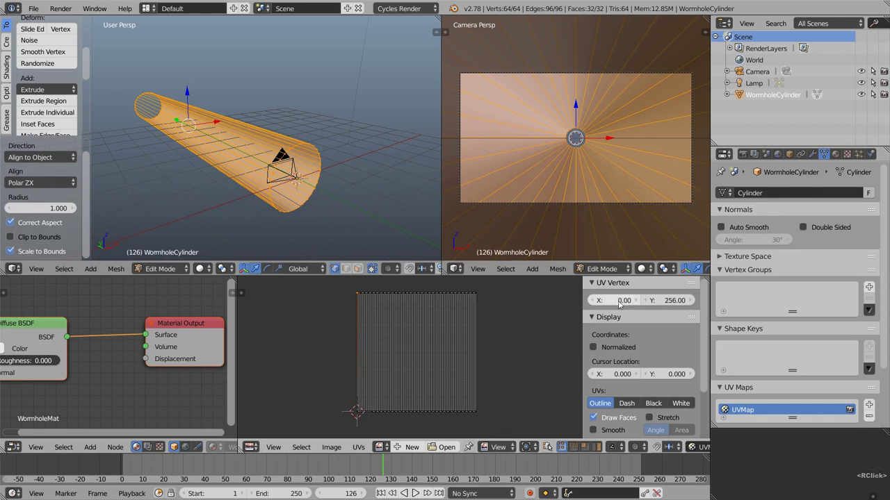
pyautogui.rightClick(477, 292)
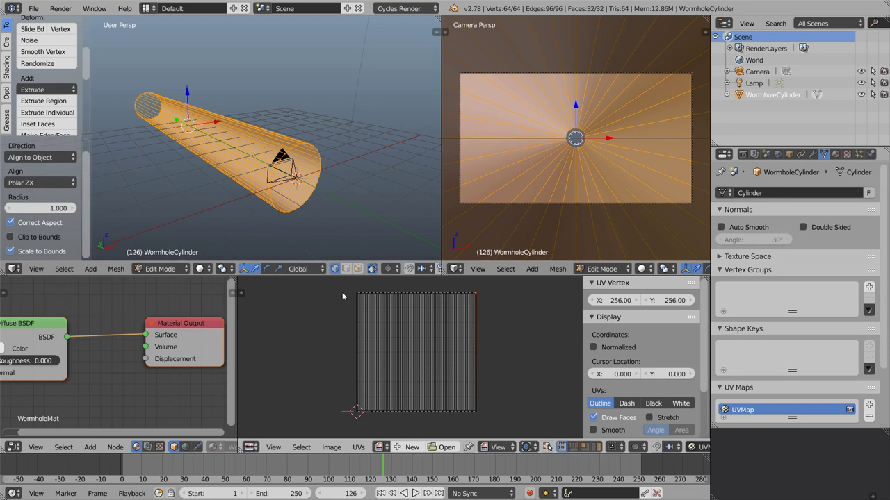
pyautogui.click(593, 347)
pyautogui.click(593, 347)
# Select the lengthwise edge along the bottom of the cylinder in edge mode and enable UV sync selection.
pyautogui.moveTo(273, 197); pyautogui.dragTo(250, 177, button='middle')
pyautogui.scroll(2, 279, 203)
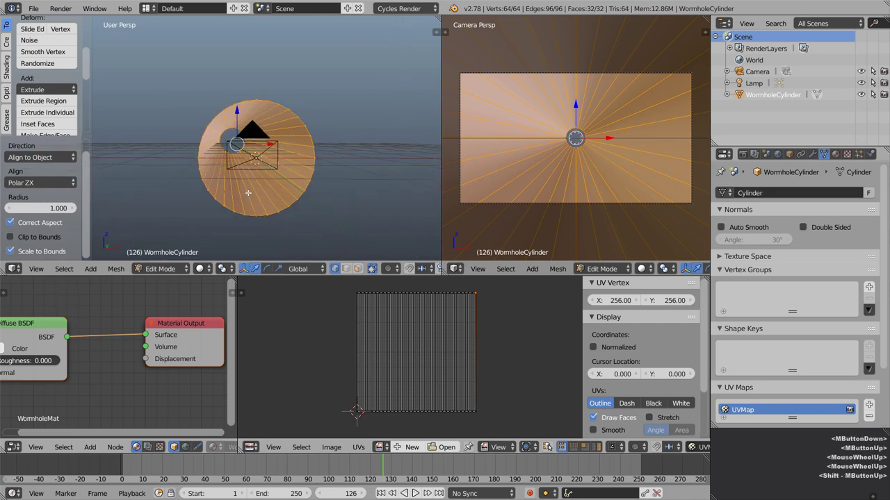
pyautogui.press('2')
pyautogui.rightClick(576, 181)
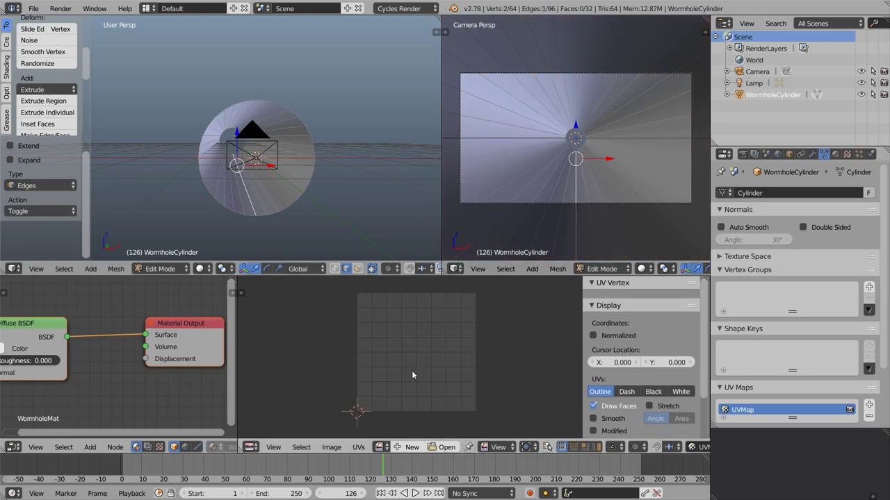
pyautogui.click(547, 447)
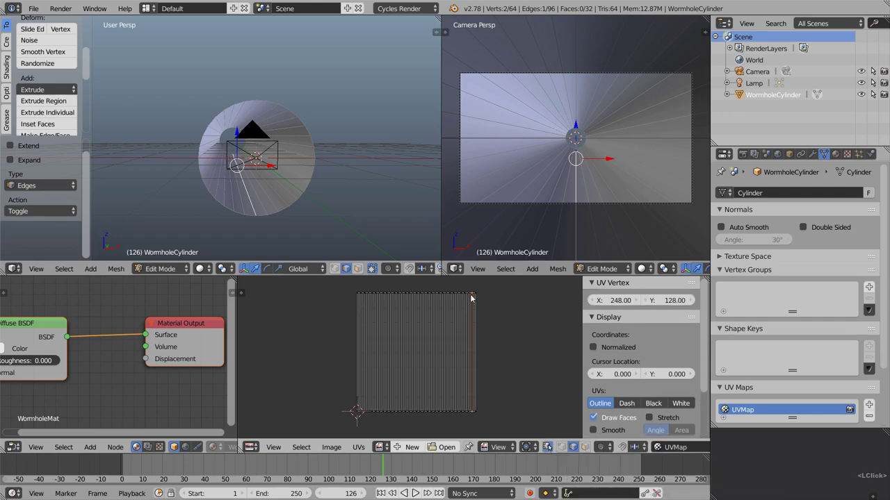
# Move the rightmost face strip of the UV layout by -256 along X using Face select mode.
pyautogui.hotkey('ctrl', 'Tab')
pyautogui.click(473, 340)
pyautogui.rightClick(473, 350)
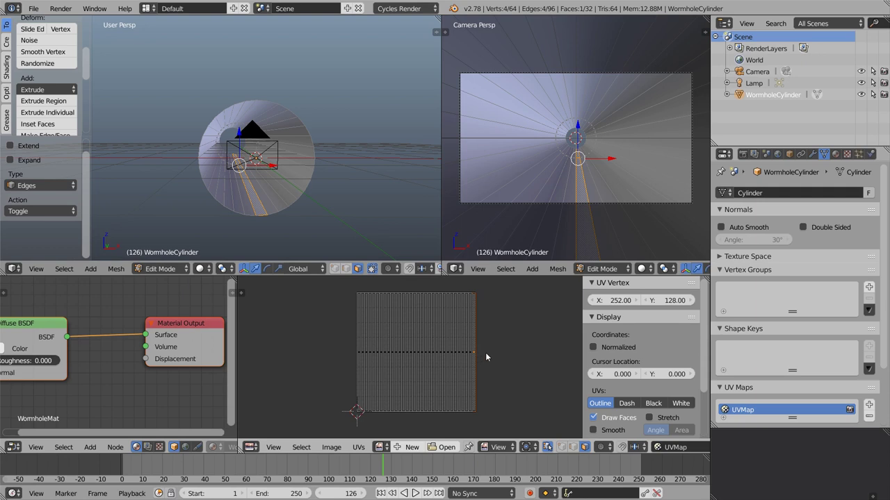
pyautogui.write('gx-256')
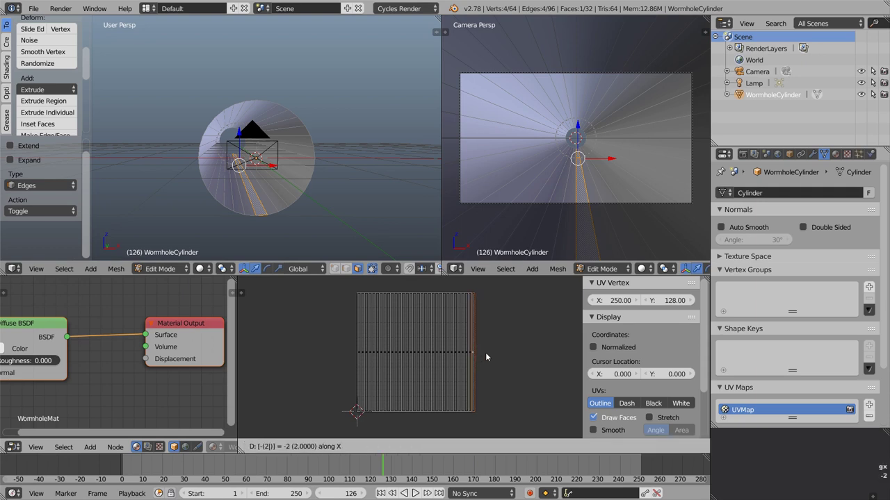
pyautogui.press('Return')
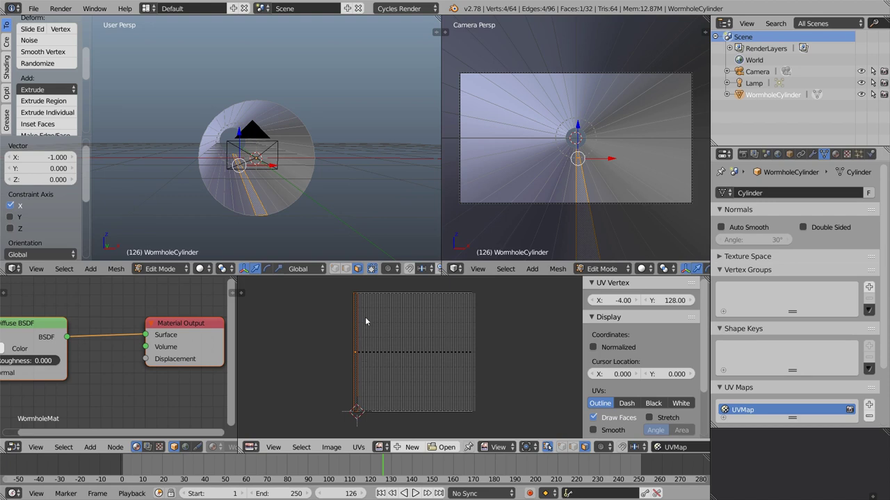
# Switch UV selection to Vertex mode and inspect the upper join between the moved strip and its neighbour.
pyautogui.press('ctrl')
pyautogui.hotkey('ctrl', 'Tab')
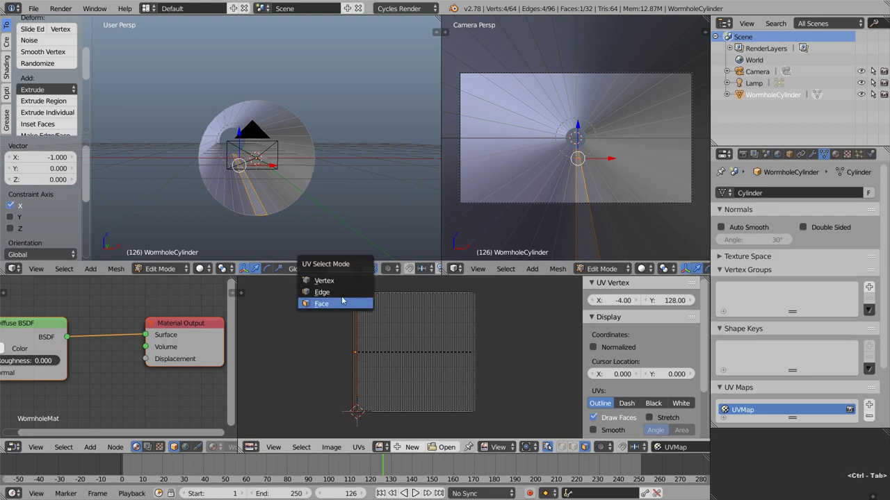
pyautogui.click(332, 281)
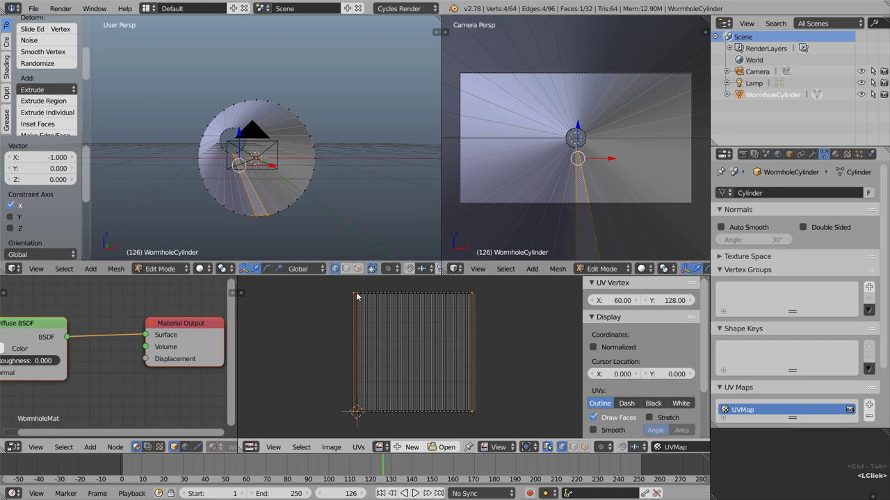
pyautogui.rightClick(357, 297)
pyautogui.rightClick(359, 298)
pyautogui.moveTo(365, 311); pyautogui.dragTo(408, 346, button='middle')
pyautogui.scroll(4, 408, 346)
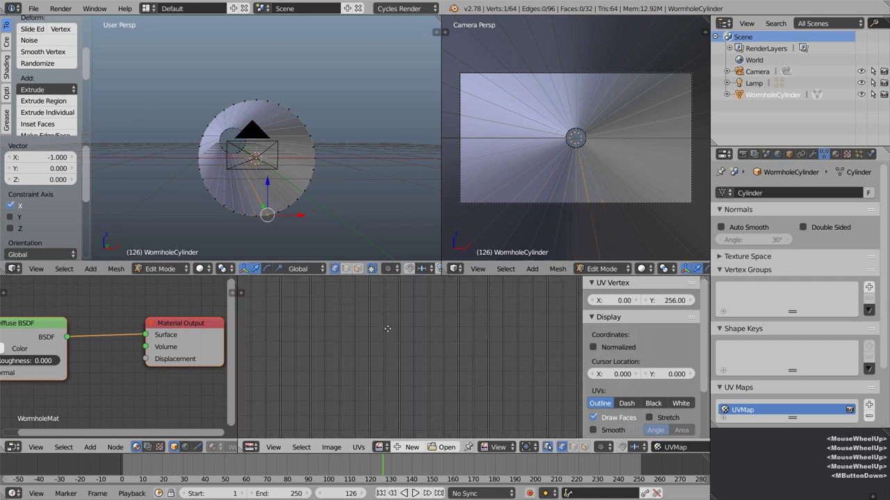
pyautogui.press('g')
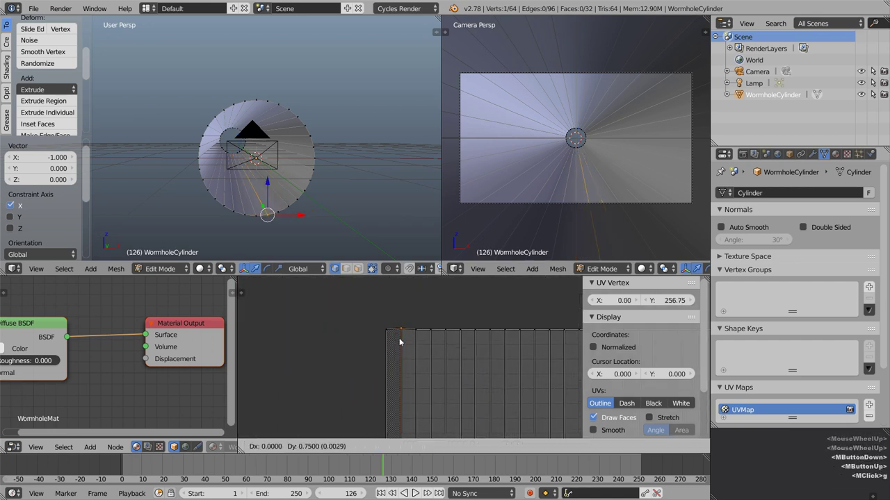
pyautogui.rightClick(396, 340)
pyautogui.scroll(-3, 389, 333)
pyautogui.moveTo(389, 333); pyautogui.dragTo(409, 341, button='middle')
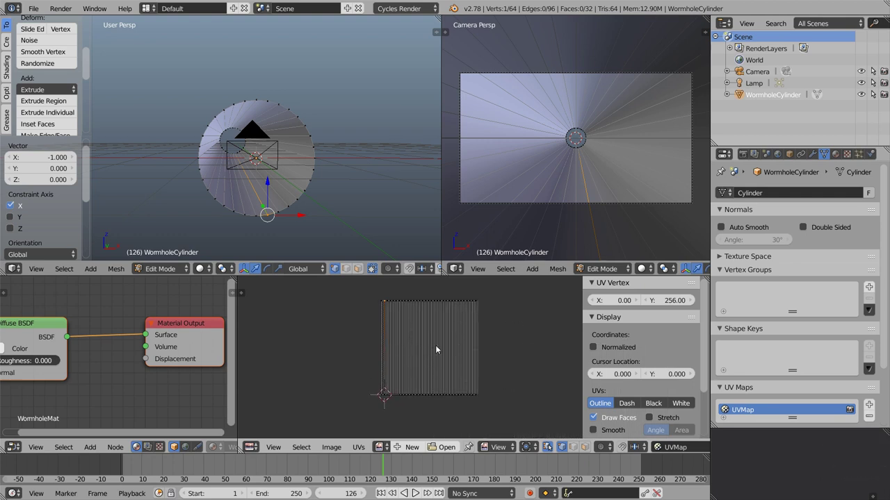
# Select the whole UV layout and set its X position to 128 to centre it within the UV bounds.
pyautogui.press('a')
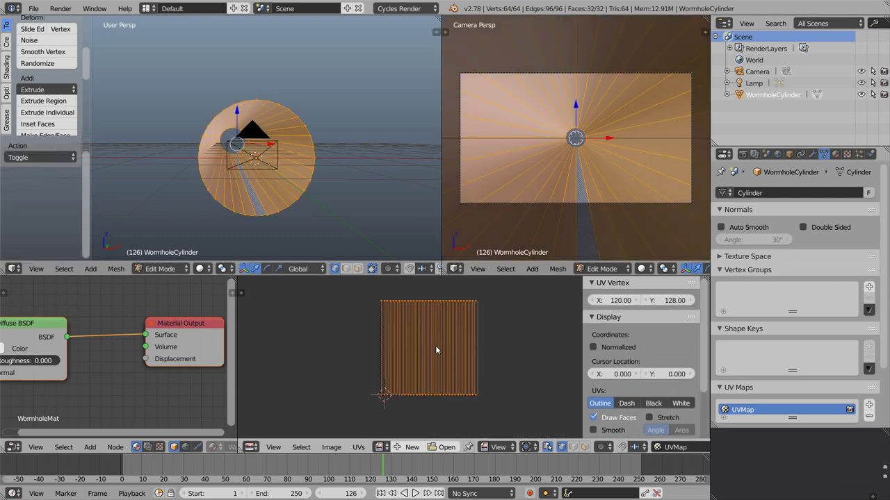
pyautogui.click(614, 301)
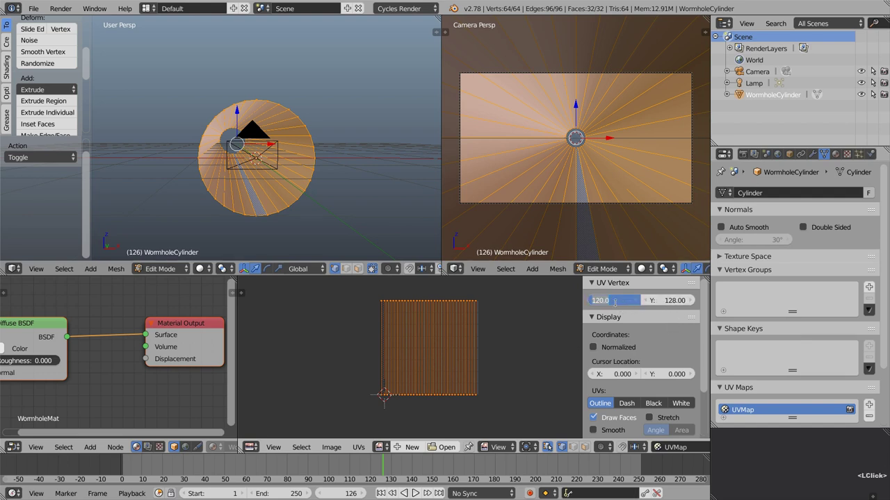
pyautogui.write('128')
pyautogui.press('Return')
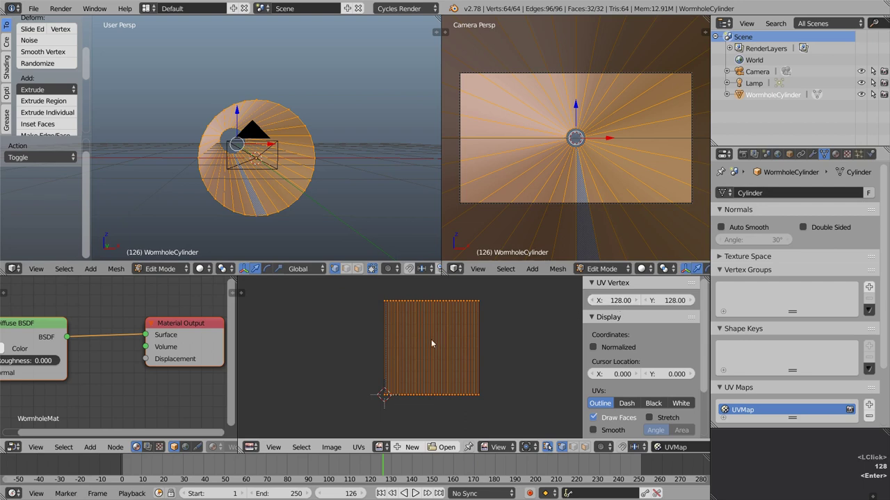
pyautogui.moveTo(409, 349); pyautogui.dragTo(400, 360, button='middle')
pyautogui.scroll(4, 385, 351)
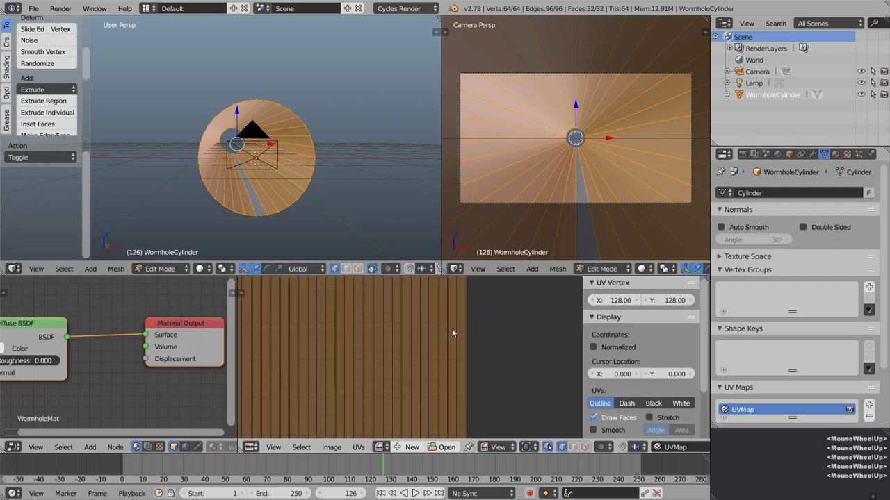
pyautogui.scroll(-5, 390, 347)
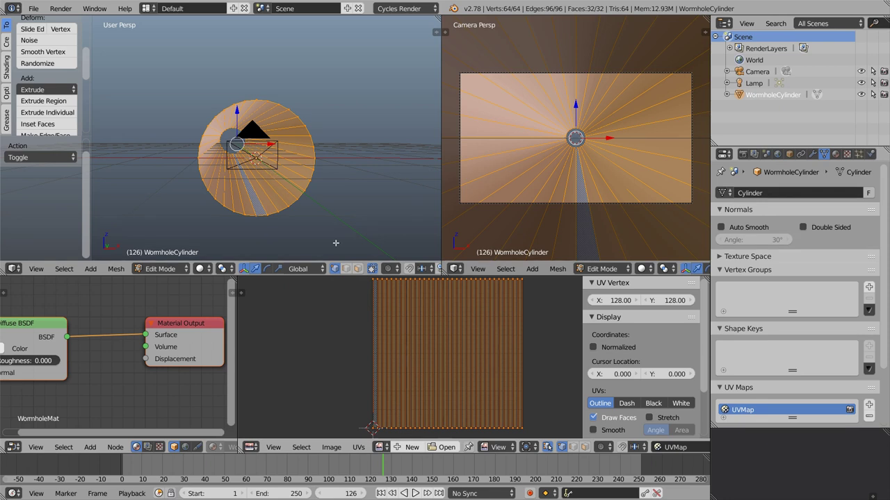
# Create a new image named colorGrid with the Color Grid generated type behind the UV layout.
pyautogui.click(409, 447)
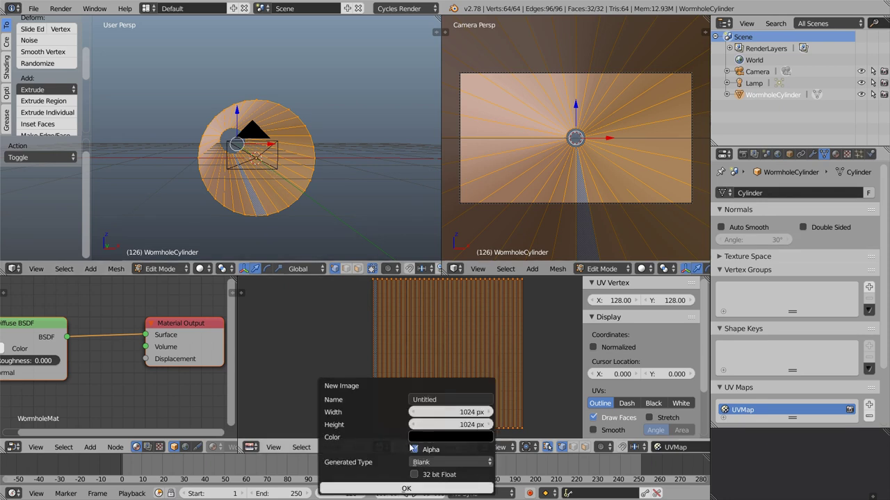
pyautogui.click(440, 401)
pyautogui.write('colorGr')
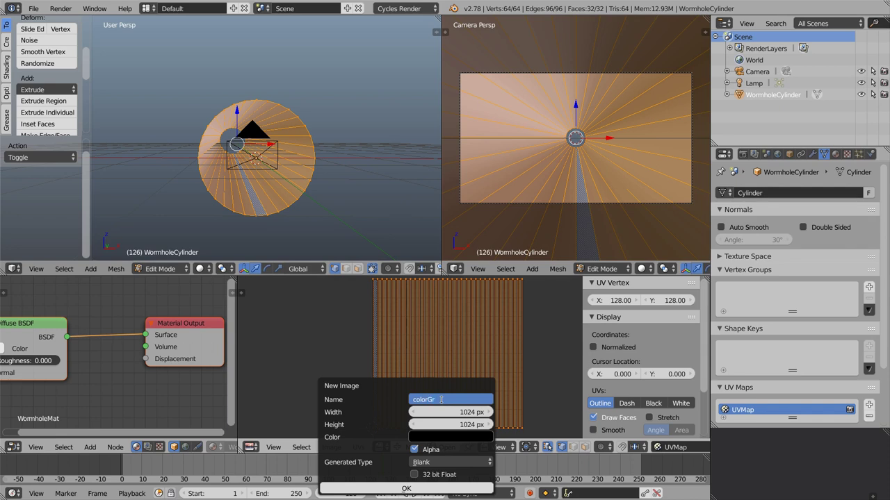
pyautogui.write('id')
pyautogui.press('Return')
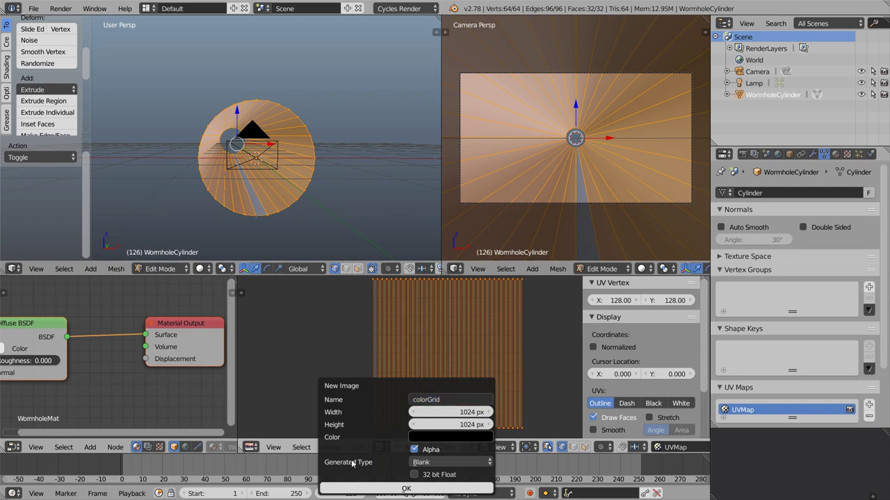
pyautogui.click(466, 467)
pyautogui.click(446, 425)
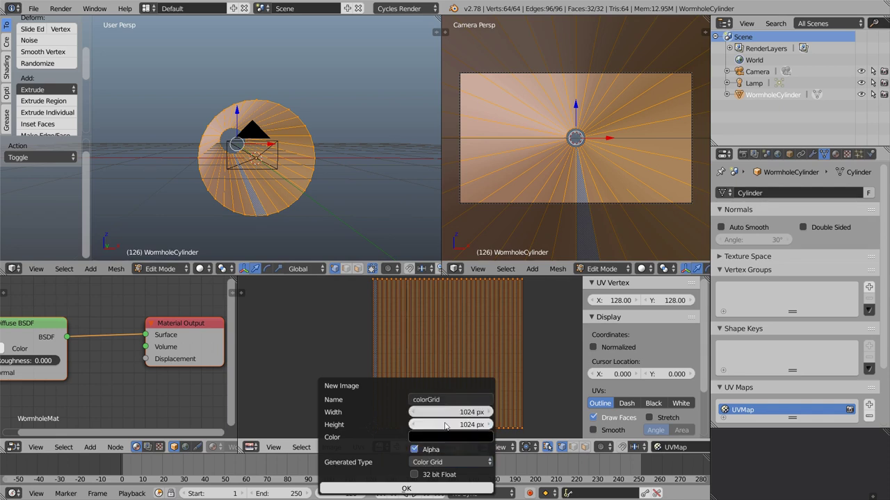
pyautogui.click(406, 488)
pyautogui.scroll(-8, 422, 351)
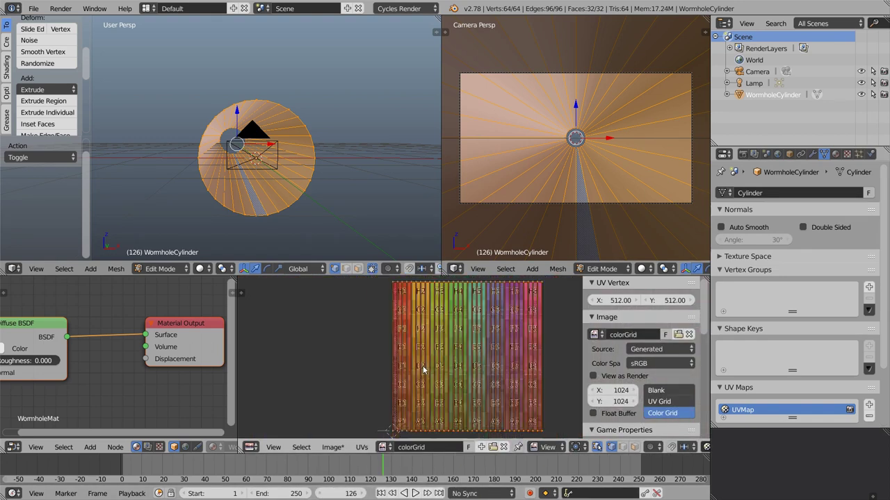
# Widen the node editor, add an Image Texture node beside the Diffuse BSDF, and assign the colorGrid image to it.
pyautogui.moveTo(238, 374); pyautogui.dragTo(523, 372)
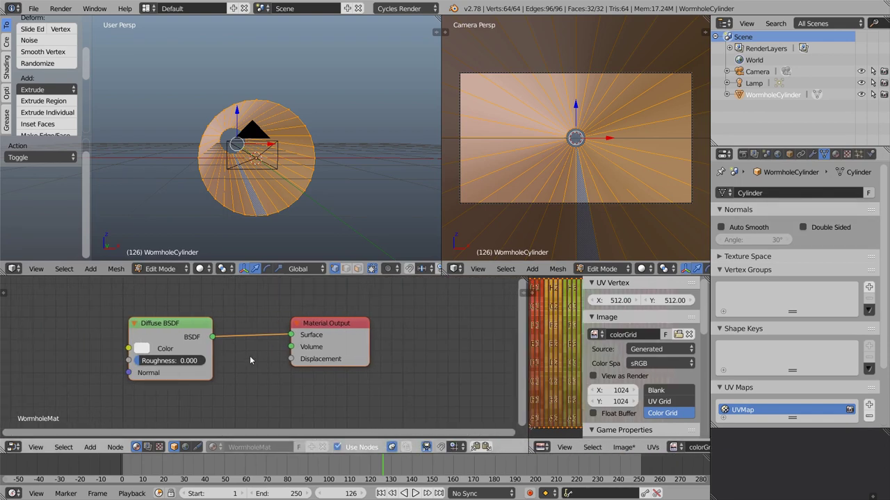
pyautogui.moveTo(253, 366); pyautogui.dragTo(355, 366, button='middle')
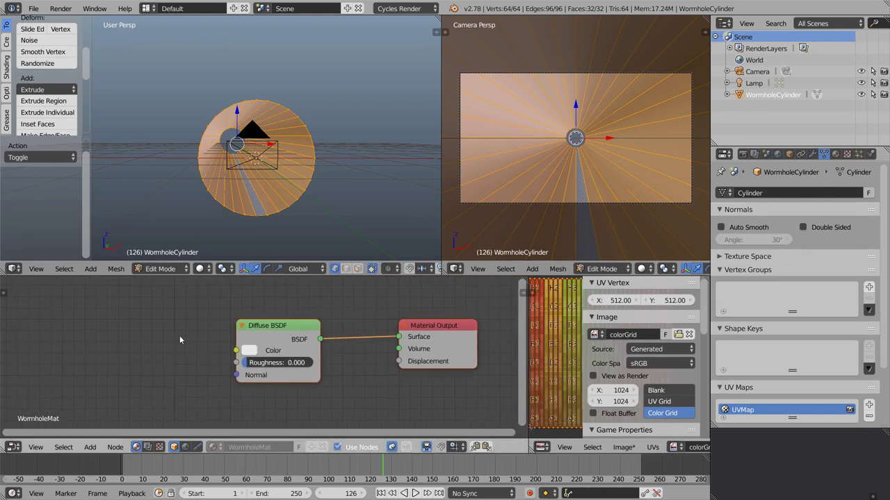
pyautogui.hotkey('shift', 'a')
pyautogui.moveTo(166, 383)
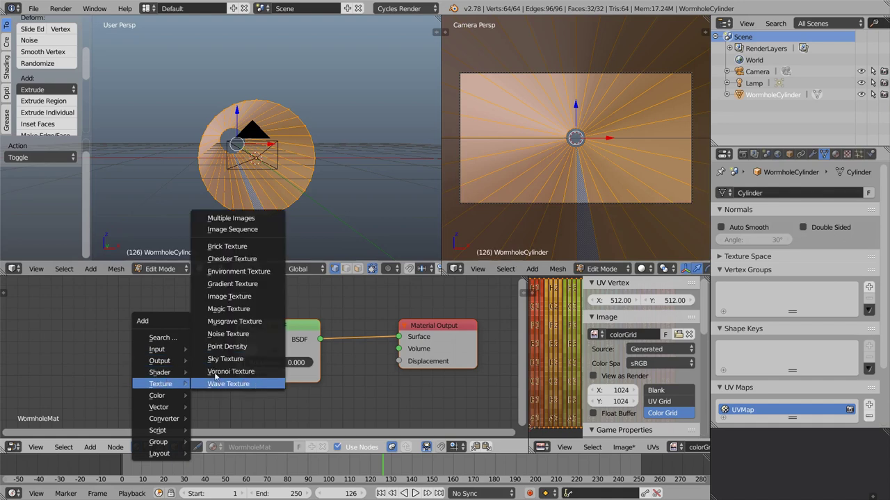
pyautogui.click(233, 297)
pyautogui.click(91, 308)
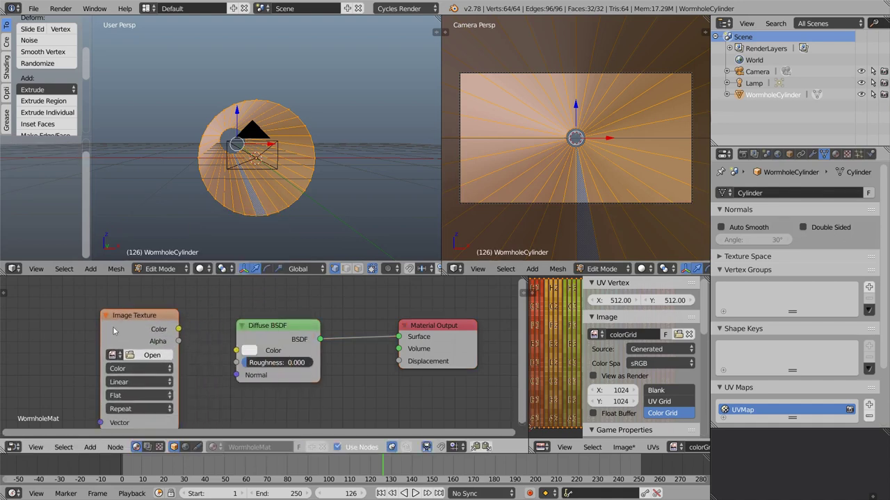
pyautogui.click(113, 354)
pyautogui.click(140, 380)
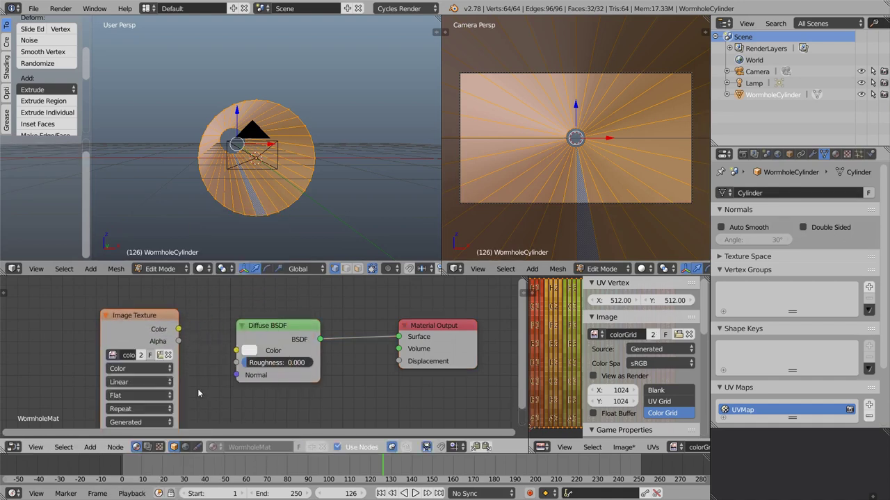
# Connect the Image Texture node's color to a Viewer node to preview it on the material.
pyautogui.scroll(1, 132, 341)
pyautogui.keyDown('ctrl'); pyautogui.keyDown('shift'); pyautogui.click(125, 301); pyautogui.keyUp('shift'); pyautogui.keyUp('ctrl')
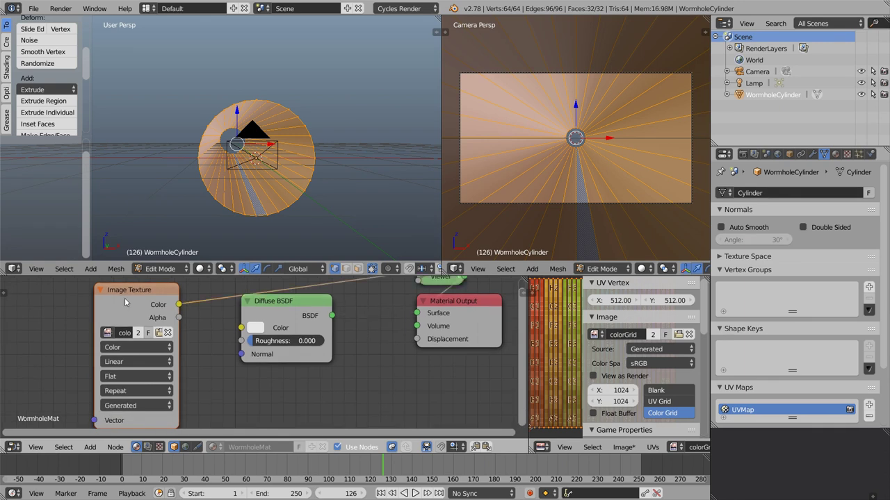
pyautogui.scroll(-1, 127, 302)
pyautogui.moveTo(407, 300); pyautogui.dragTo(403, 340, button='middle')
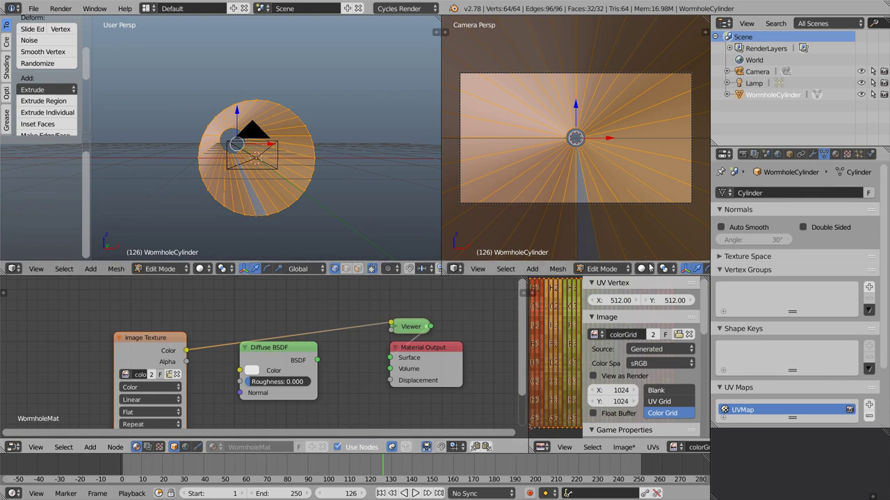
# Set both 3D viewports to Material shading, inspect the grid on the cylinder, and widen the UV editor.
pyautogui.click(644, 269)
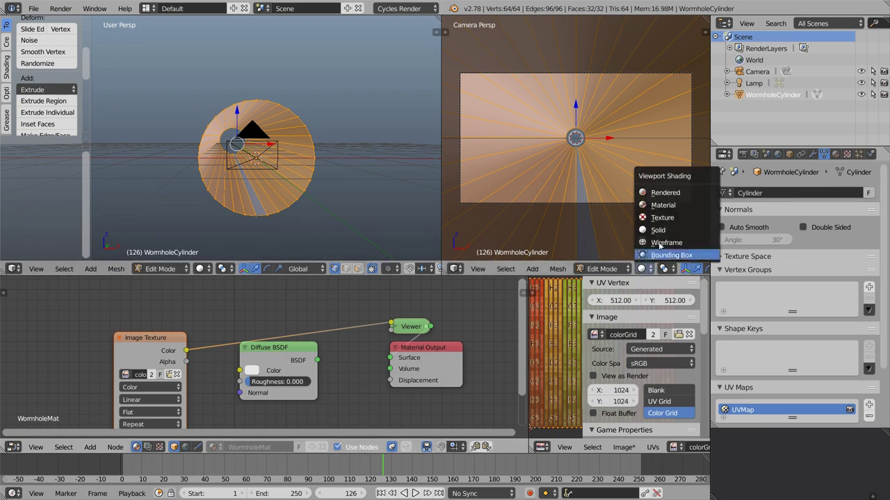
pyautogui.click(670, 206)
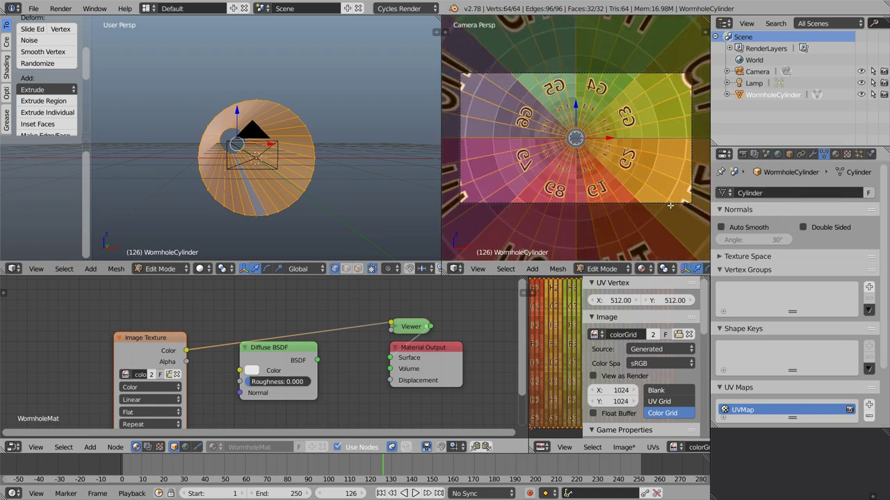
pyautogui.click(204, 269)
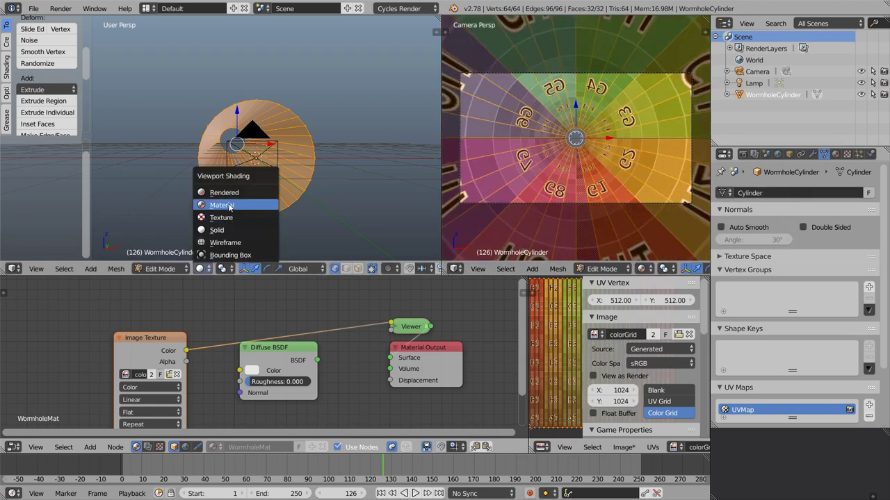
pyautogui.click(230, 206)
pyautogui.moveTo(249, 189); pyautogui.dragTo(347, 179, button='middle')
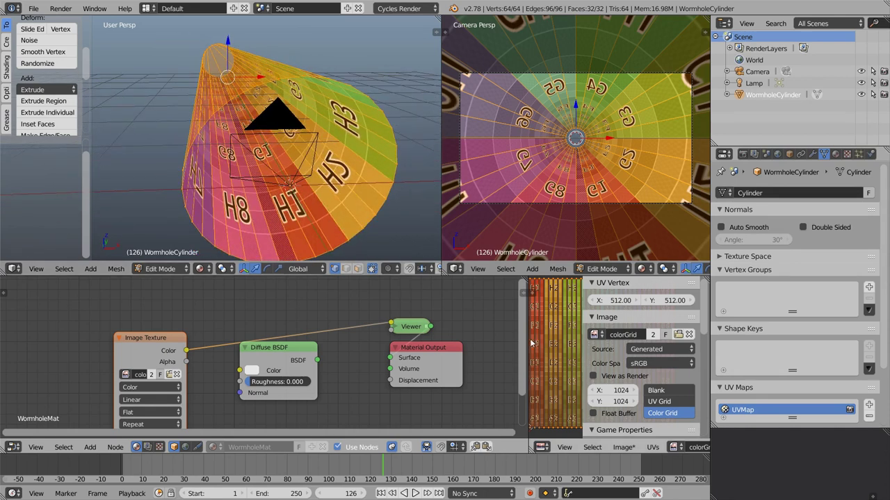
pyautogui.moveTo(527, 343); pyautogui.dragTo(413, 347)
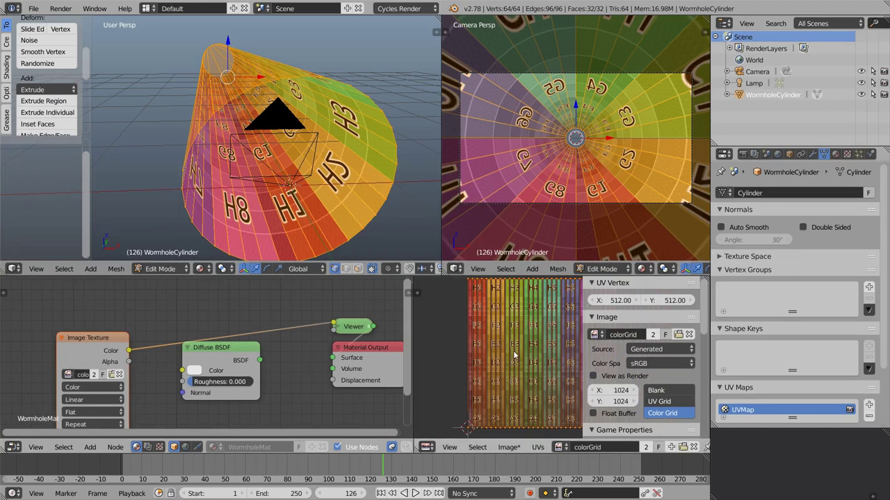
# Fit the UV layout in view and mirror all of the cylinder's UVs along the X axis.
pyautogui.press('Home')
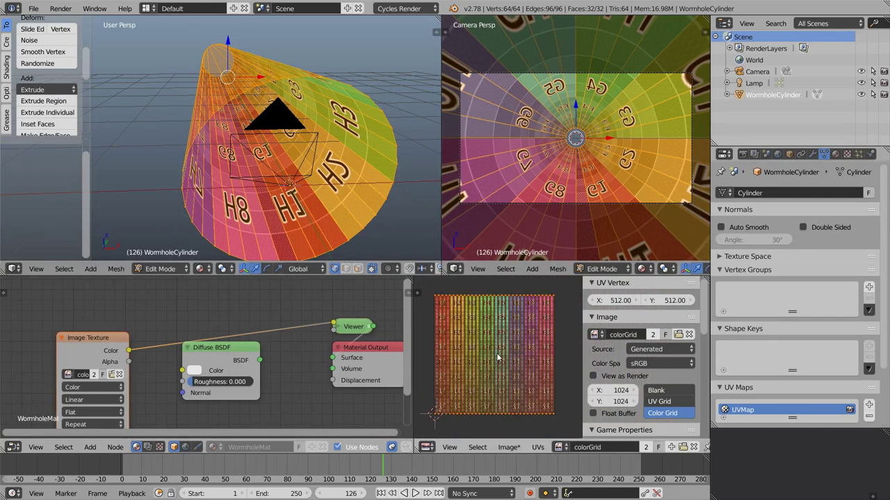
pyautogui.hotkey('ctrl', 'm')
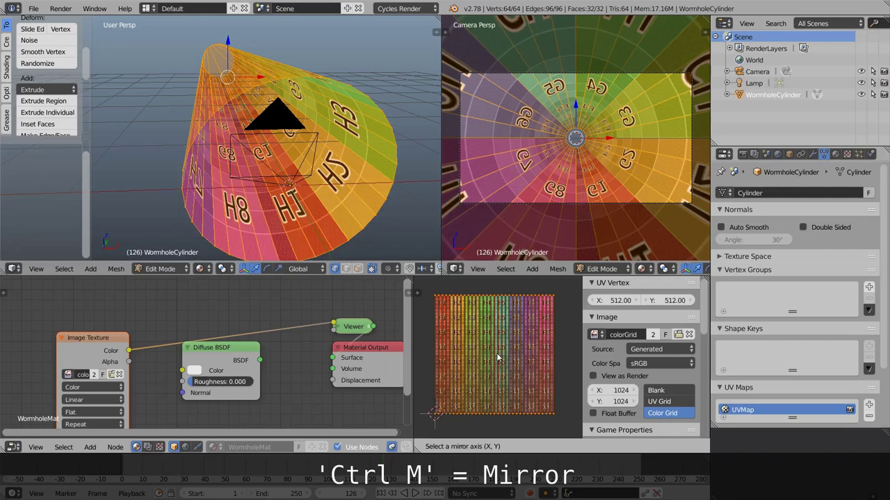
pyautogui.press('x')
pyautogui.click(497, 357)
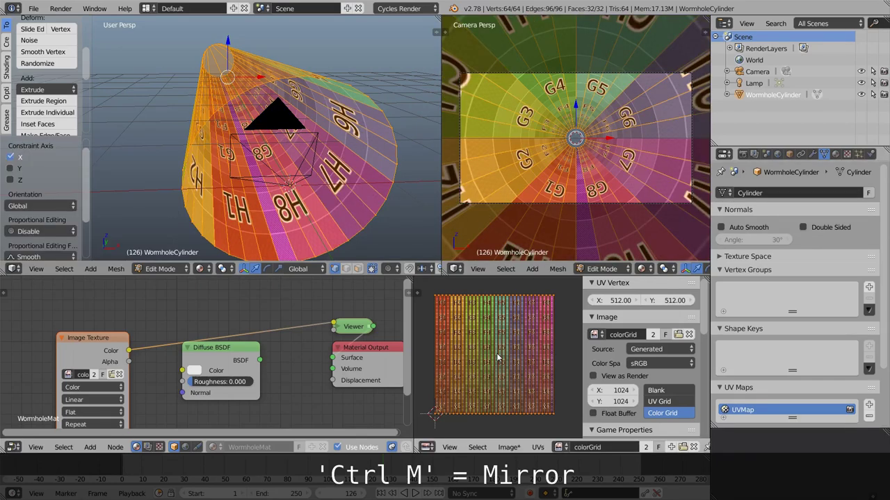
# Compare the color grid with the cylinder's texture and rotate all of its UVs by 180 degrees.
pyautogui.moveTo(308, 226); pyautogui.dragTo(303, 191, button='middle')
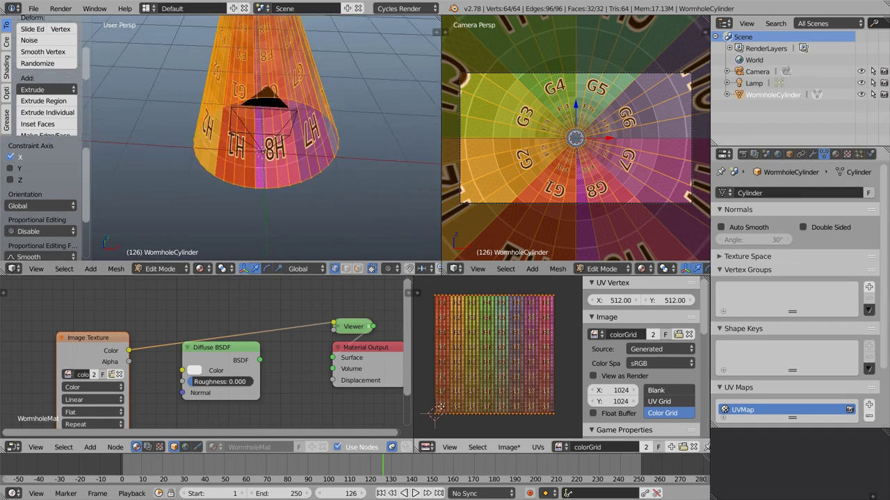
pyautogui.scroll(5, 455, 363)
pyautogui.press('a')
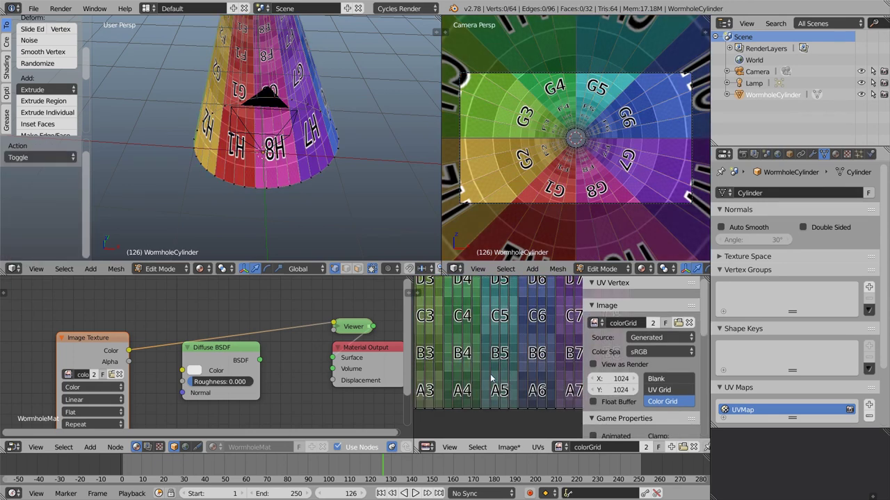
pyautogui.hotkey('ctrl', 'Up')
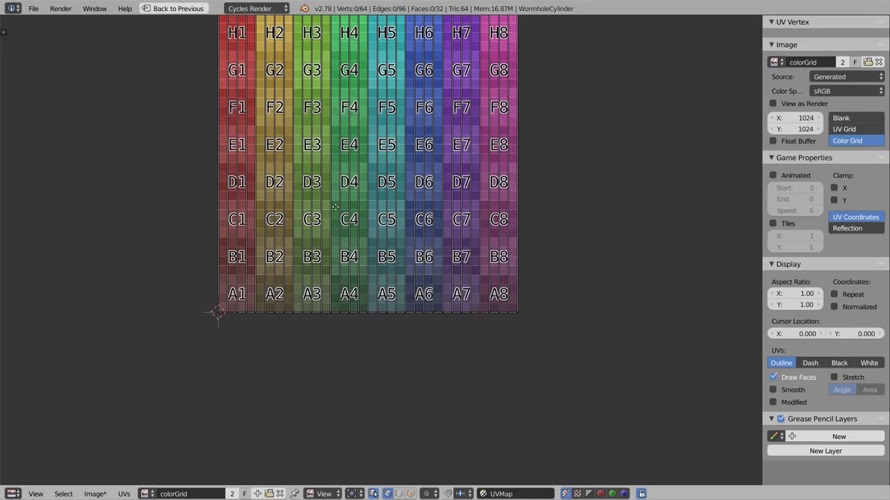
pyautogui.scroll(-2, 375, 289)
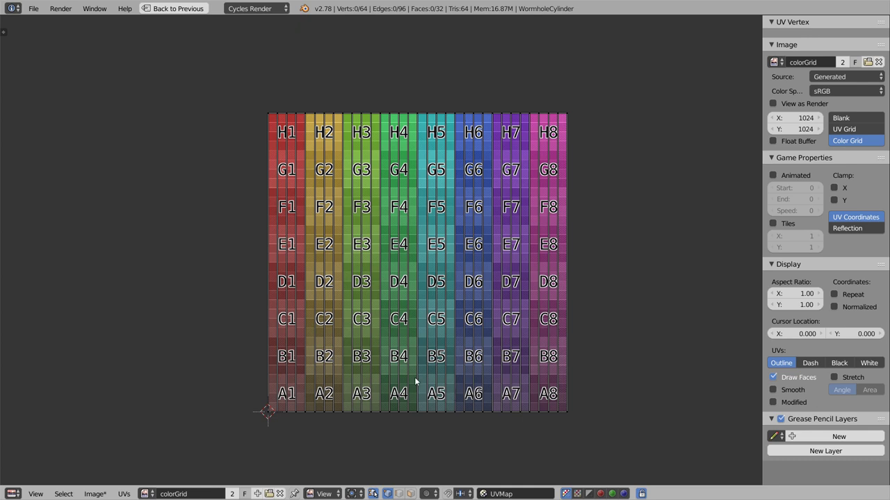
pyautogui.hotkey('ctrl', 'Up')
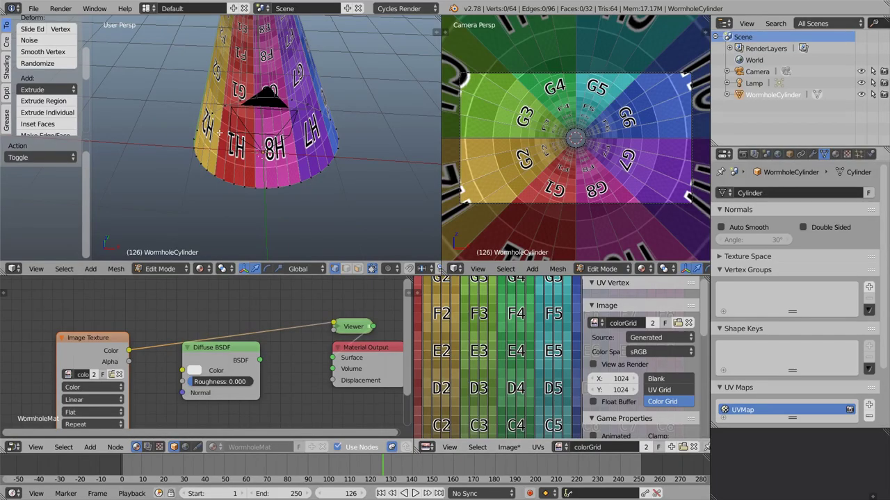
pyautogui.scroll(-3, 499, 354)
pyautogui.press('a')
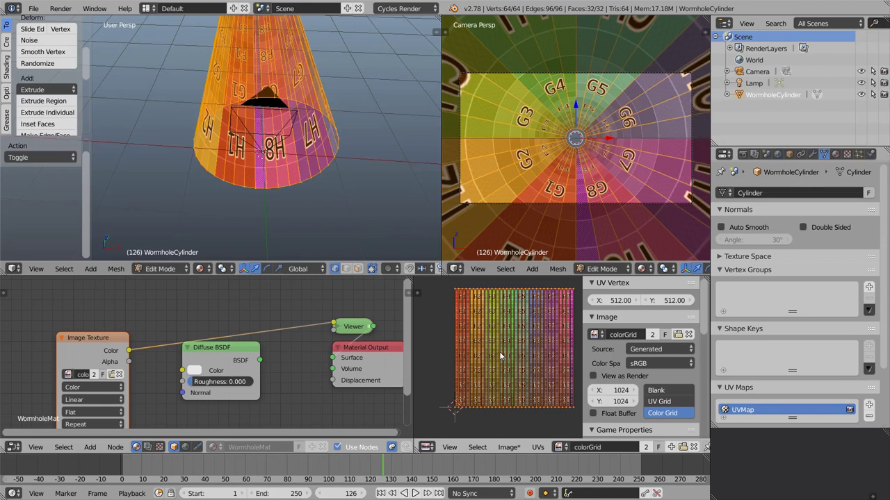
pyautogui.write('r180')
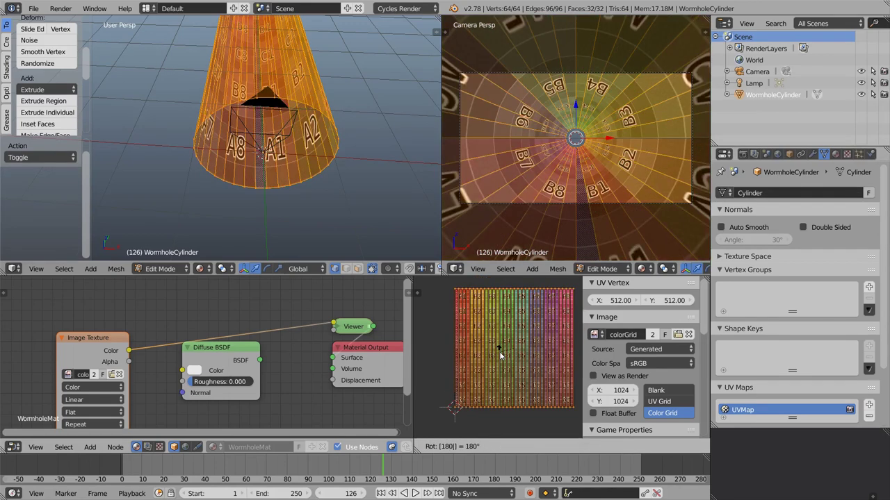
pyautogui.press('Return')
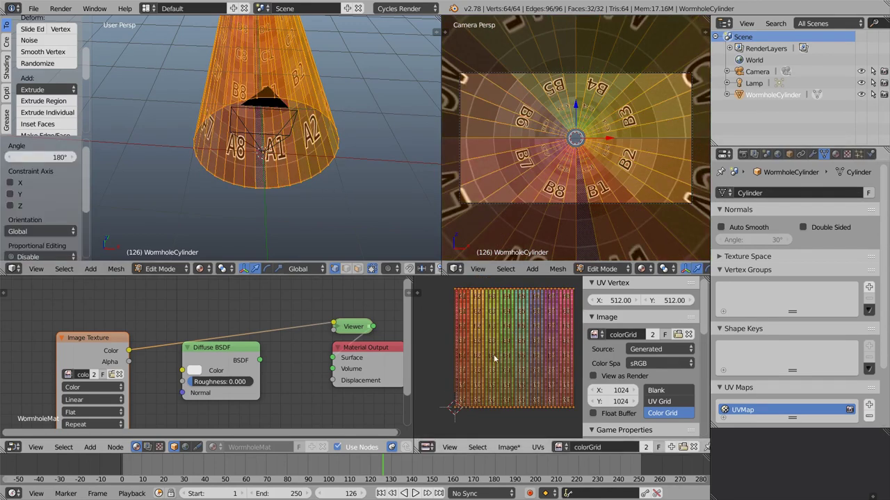
pyautogui.moveTo(270, 165); pyautogui.dragTo(282, 175, button='middle')
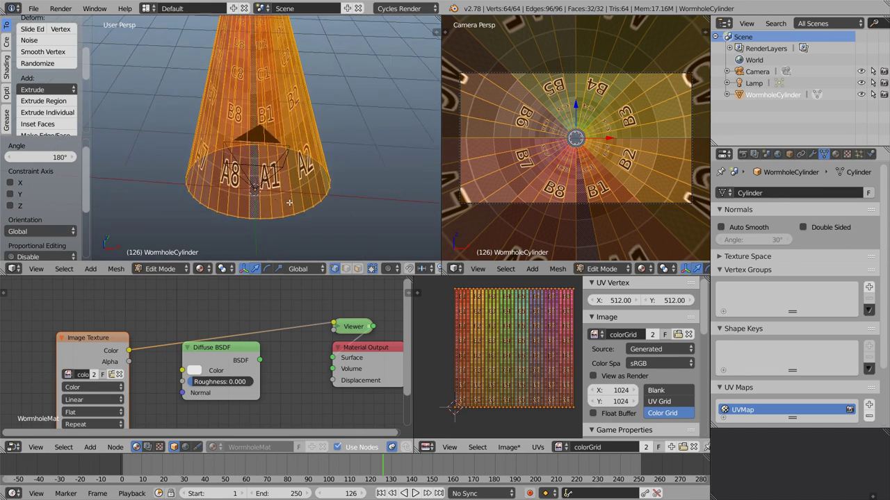
# Return the cylinder to Object Mode and add a UV Warp modifier to it.
pyautogui.press('Tab')
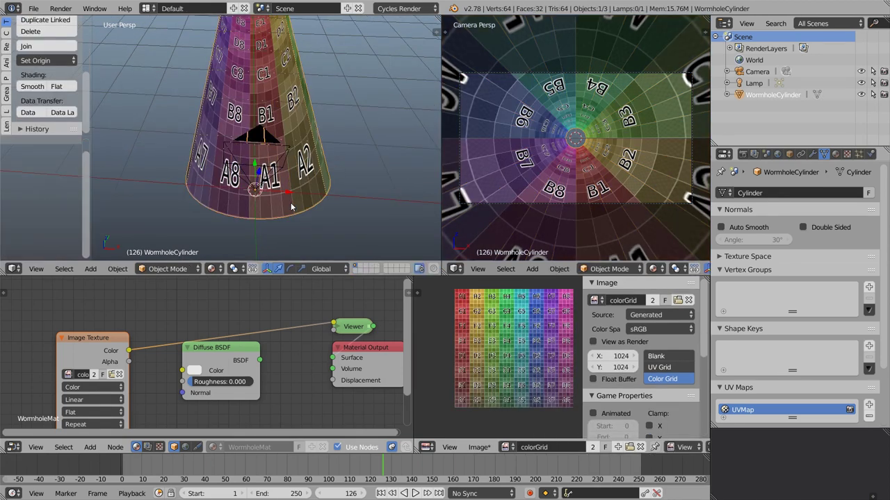
pyautogui.click(813, 155)
pyautogui.click(780, 192)
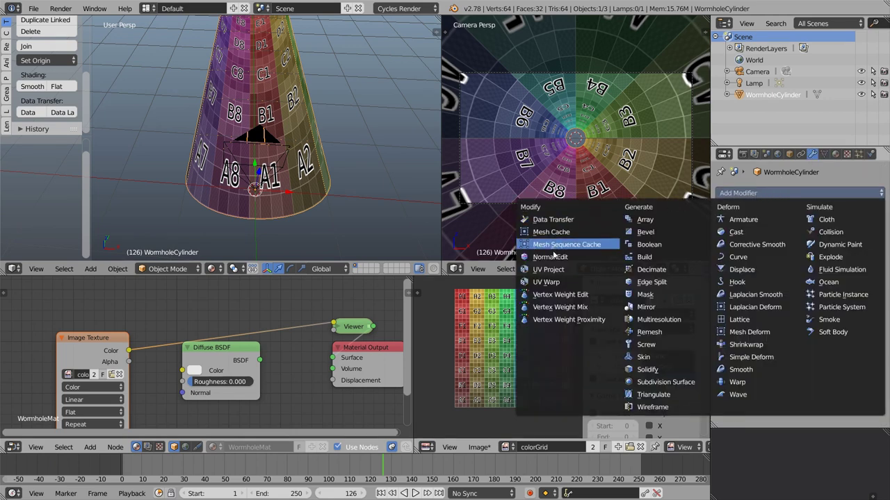
pyautogui.click(583, 284)
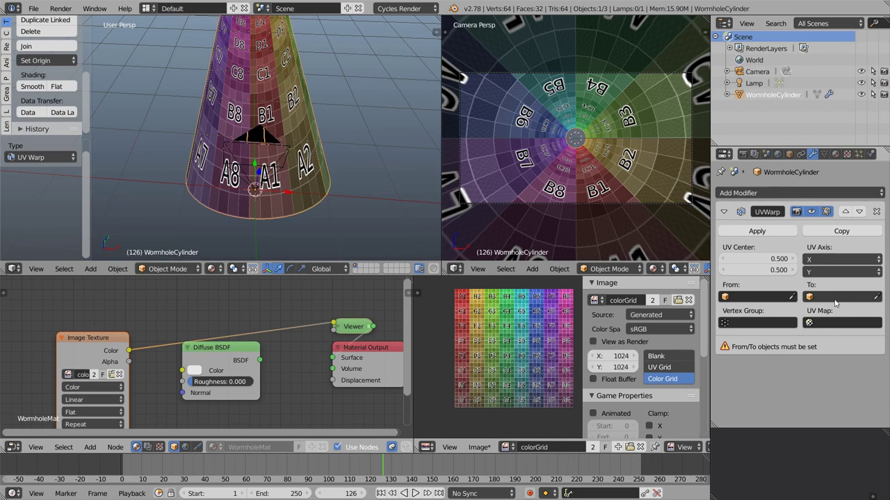
# Add a Plain Axes empty at the cylinder's open end and name it WormholeUVWarpStart.
pyautogui.moveTo(232, 201); pyautogui.dragTo(303, 177, button='middle')
pyautogui.hotkey('shift', 'a')
pyautogui.moveTo(303, 178)
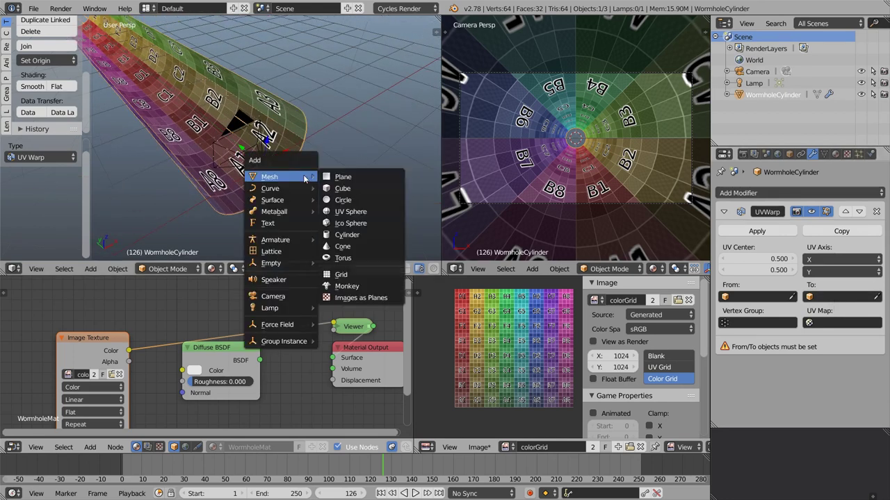
pyautogui.moveTo(292, 263)
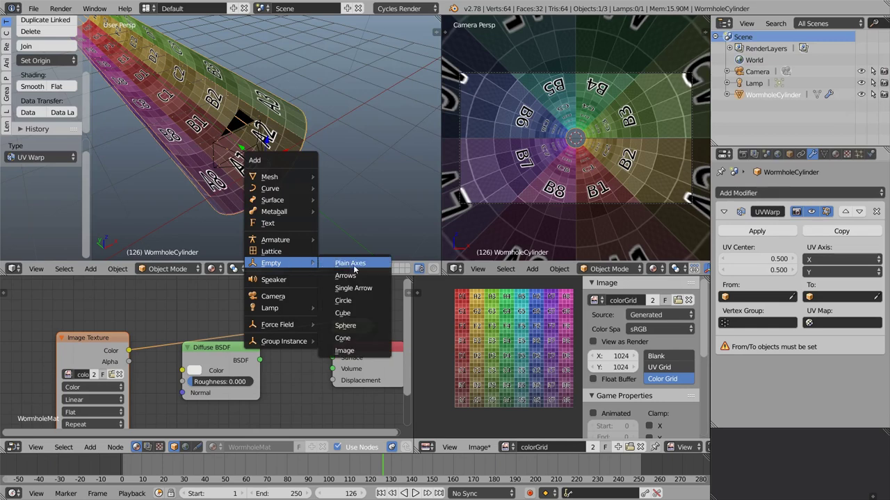
pyautogui.click(352, 265)
pyautogui.doubleClick(759, 83)
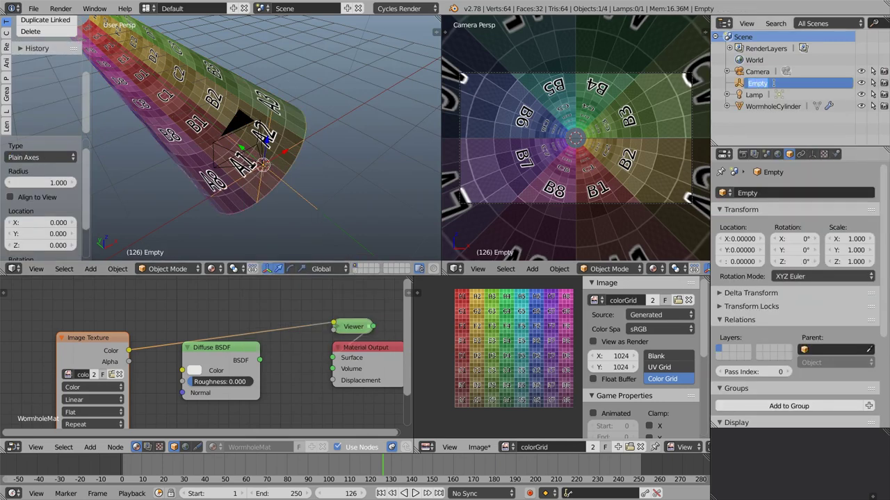
pyautogui.write('WormholeUVWarpStart')
pyautogui.press('Return')
# Duplicate the WormholeUVWarpStart empty in place and set the copy's display type to Sphere.
pyautogui.hotkey('shift', 'd')
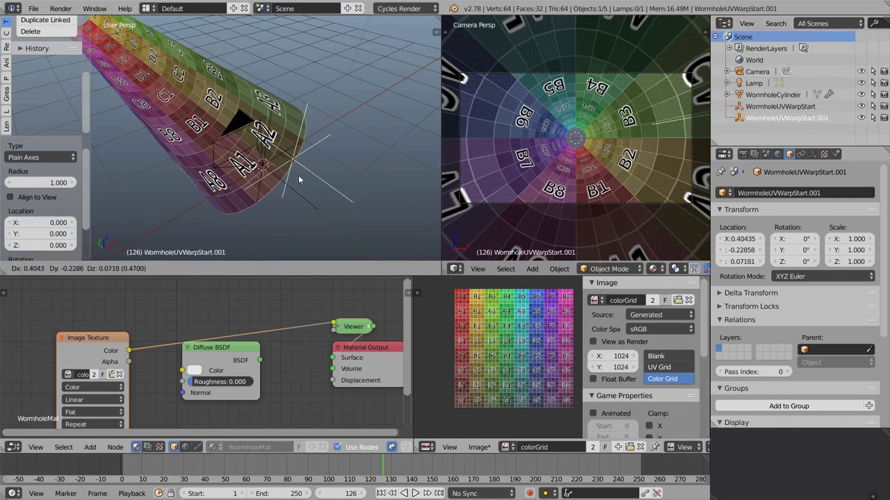
pyautogui.rightClick(298, 172)
pyautogui.click(812, 155)
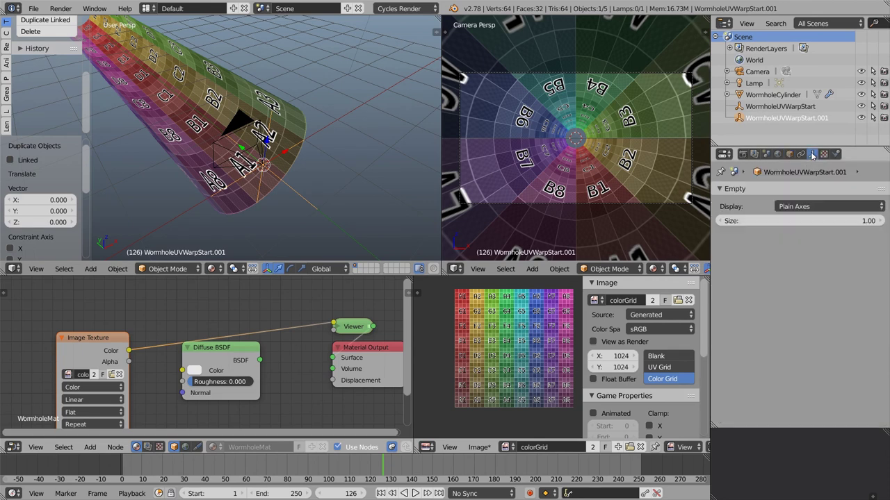
pyautogui.click(811, 206)
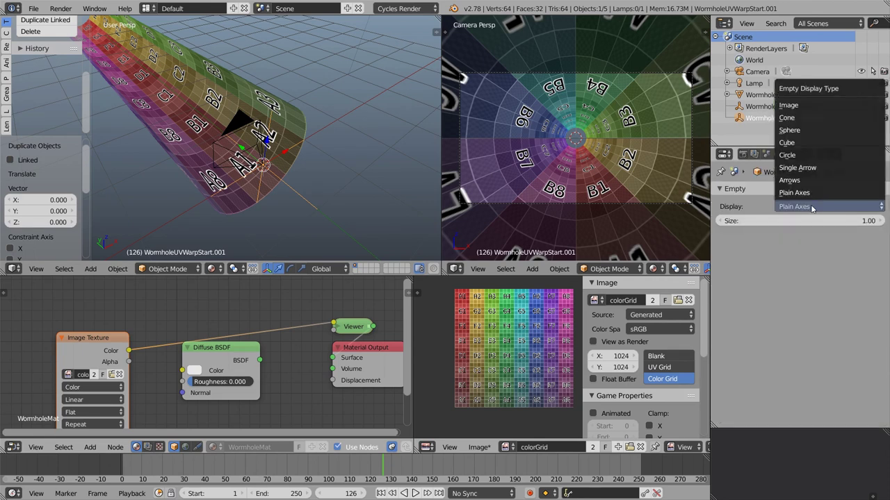
pyautogui.click(813, 156)
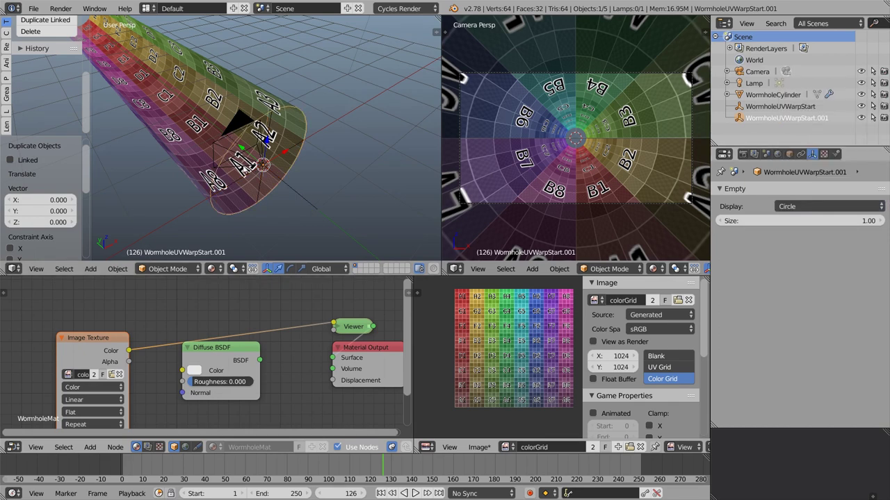
pyautogui.click(806, 207)
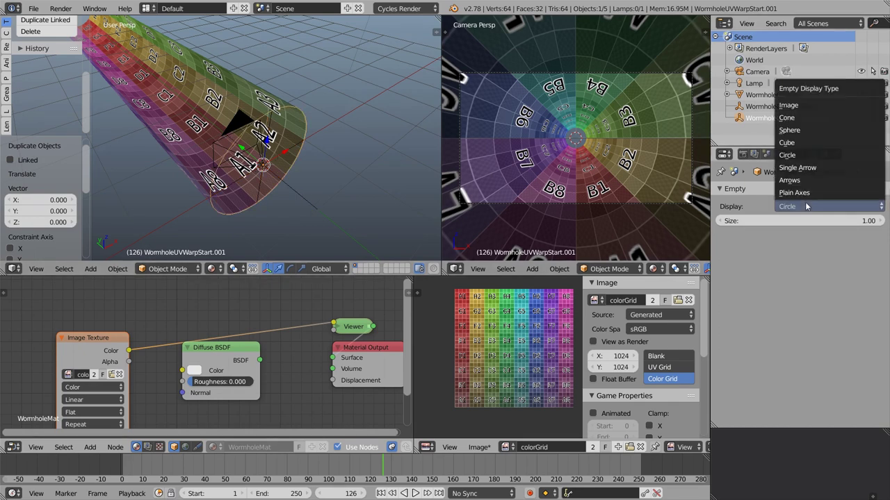
pyautogui.click(805, 130)
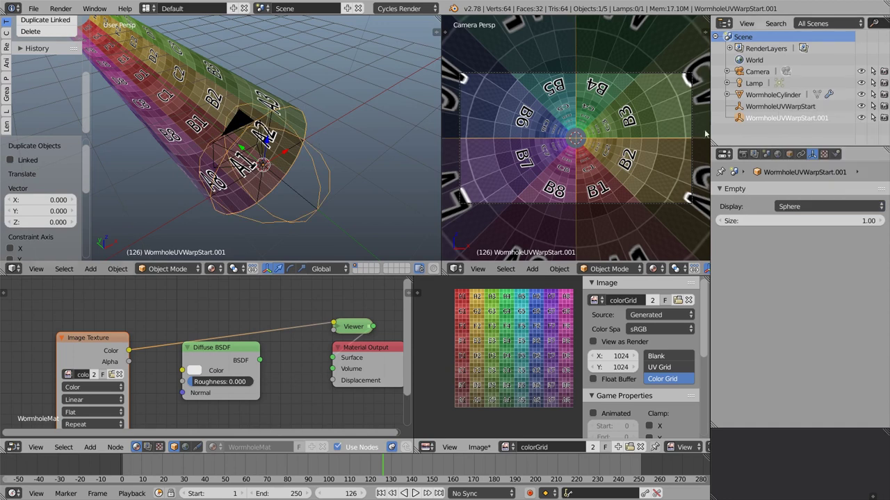
# Select the sphere-shaped empty and rename it WormholeUVWarpEnd.
pyautogui.rightClick(298, 188)
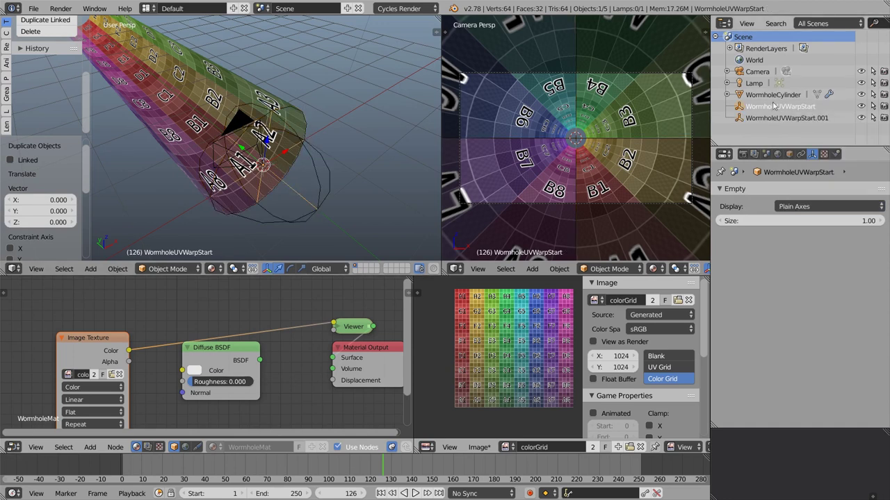
pyautogui.rightClick(319, 177)
pyautogui.doubleClick(804, 119)
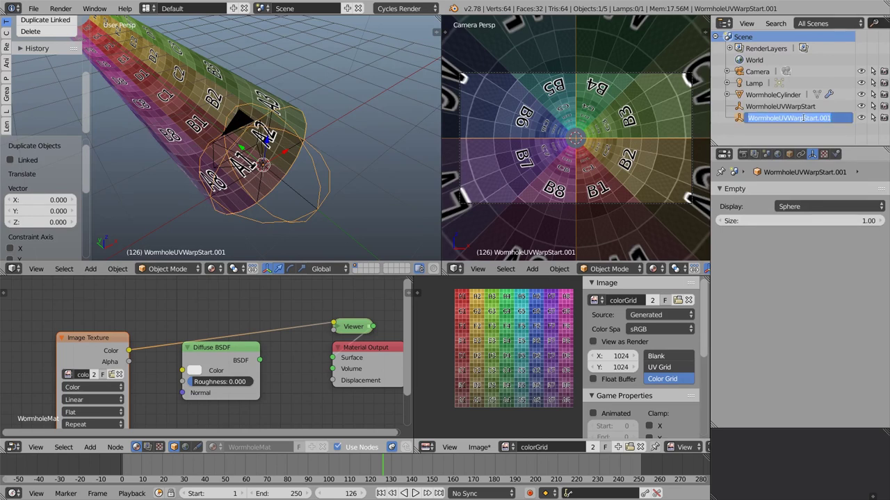
pyautogui.moveTo(803, 118); pyautogui.dragTo(836, 119)
pyautogui.write('End')
pyautogui.press('Return')
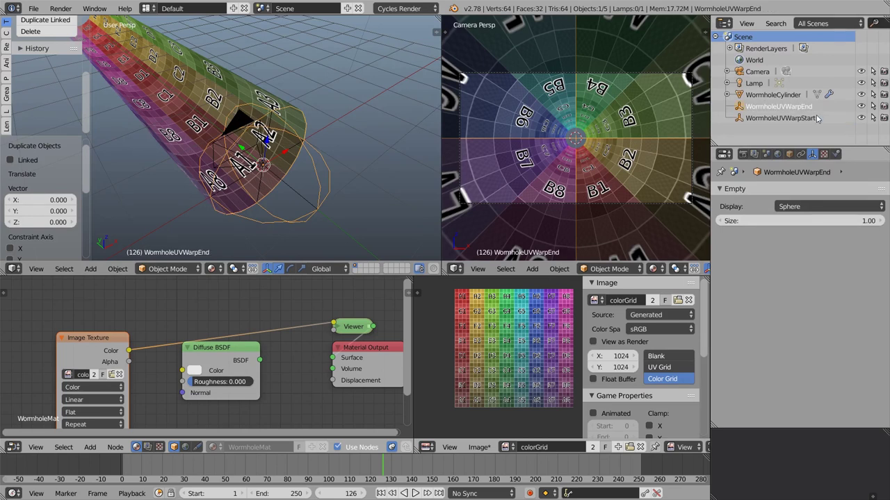
# In the cylinder's UV Warp modifier, set From to WormholeUVWarpStart and To to WormholeUVWarpEnd.
pyautogui.rightClick(175, 89)
pyautogui.click(813, 153)
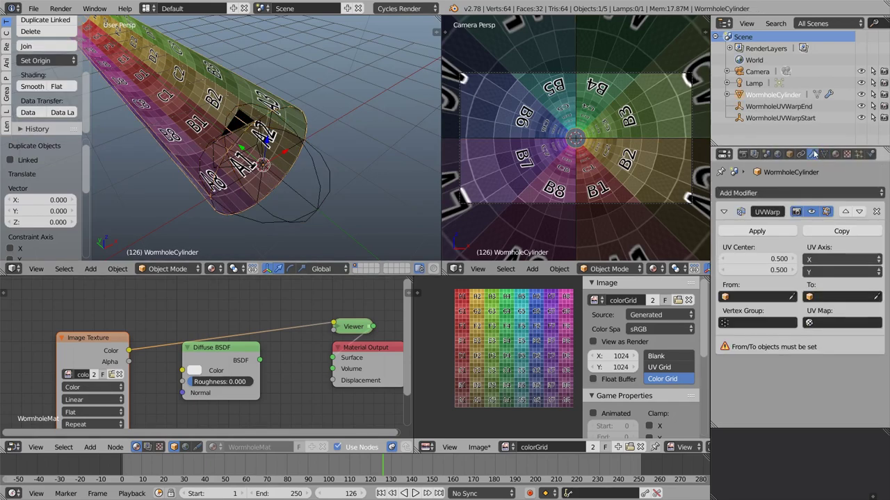
pyautogui.click(755, 298)
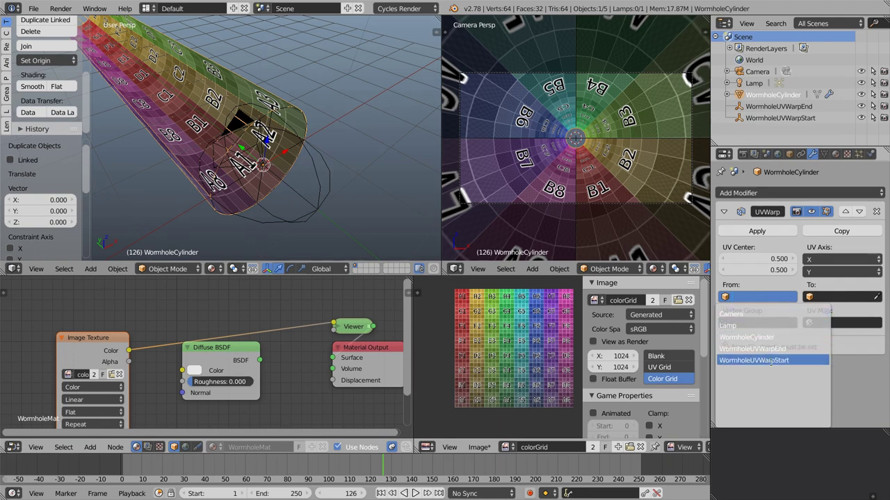
pyautogui.click(797, 361)
pyautogui.click(838, 297)
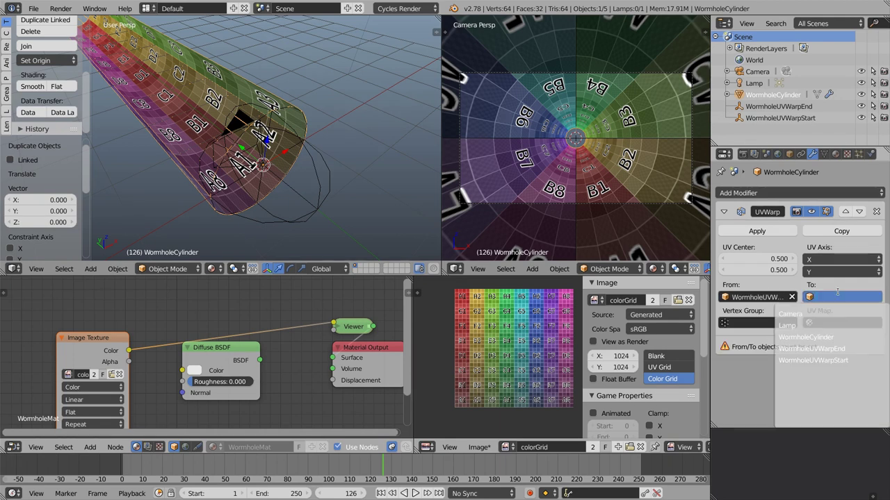
pyautogui.click(822, 352)
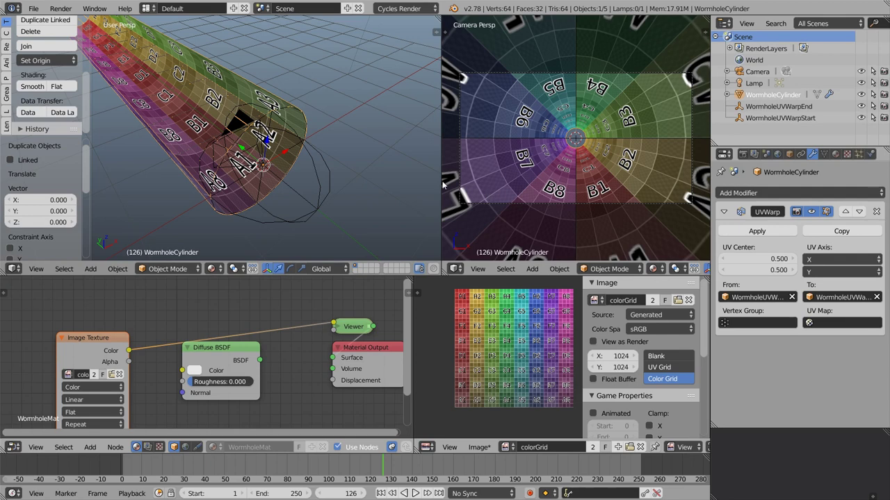
# Try moving the WormholeUVWarpEnd empty along Y to shift the cylinder's texture, and clear its location.
pyautogui.rightClick(311, 174)
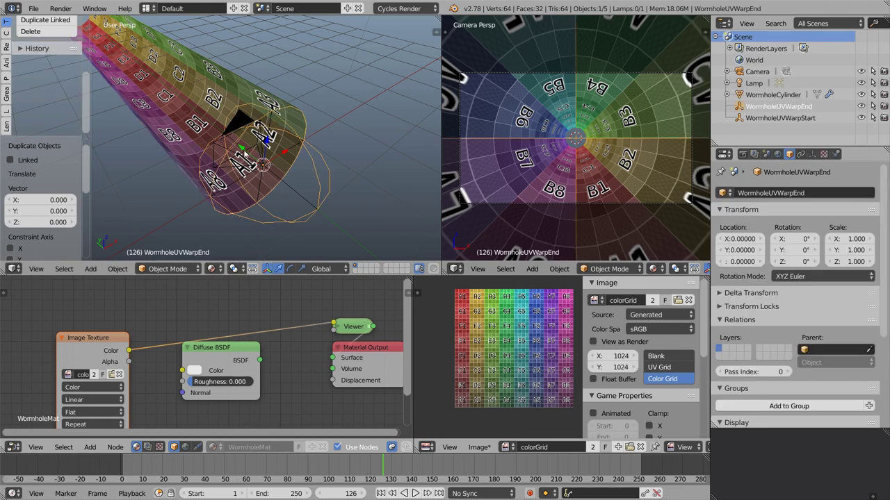
pyautogui.press('g')
pyautogui.press('y')
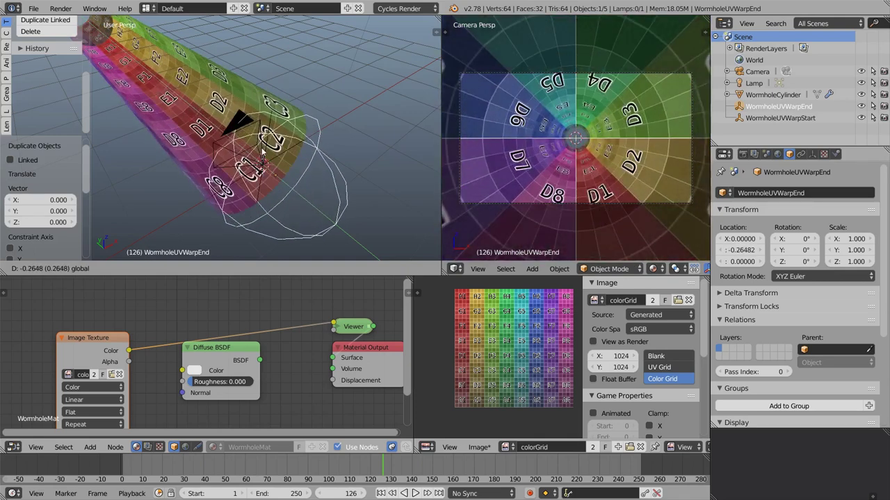
pyautogui.click(250, 132)
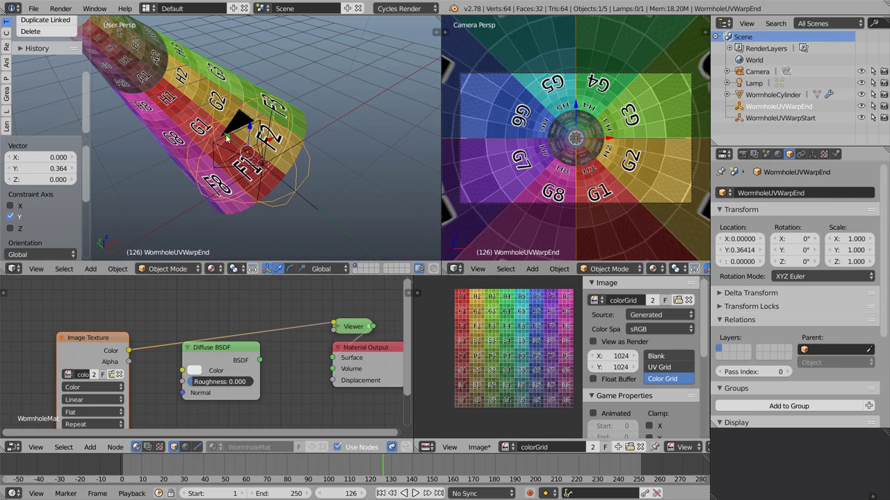
pyautogui.moveTo(227, 136); pyautogui.dragTo(306, 197)
pyautogui.hotkey('alt', 'g')
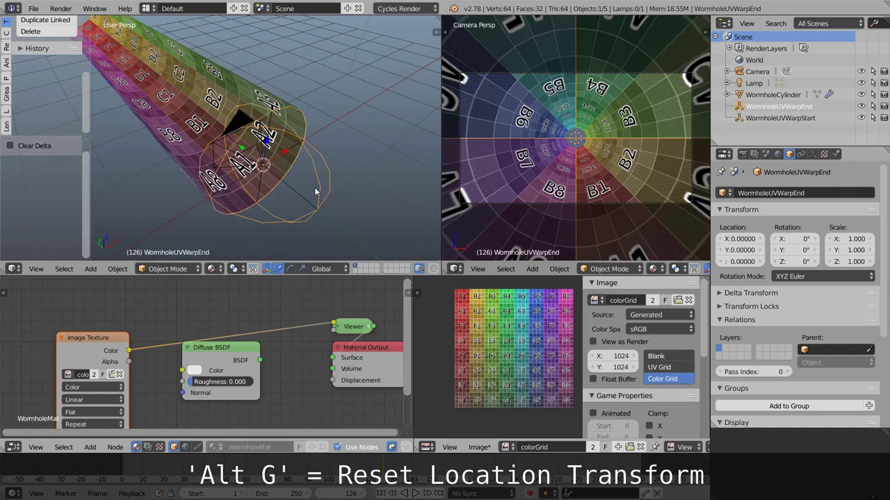
# Insert a location keyframe on the WormholeUVWarpEnd empty at frame 126 and switch the Node Editor area to the Graph Editor.
pyautogui.press('i')
pyautogui.click(284, 189)
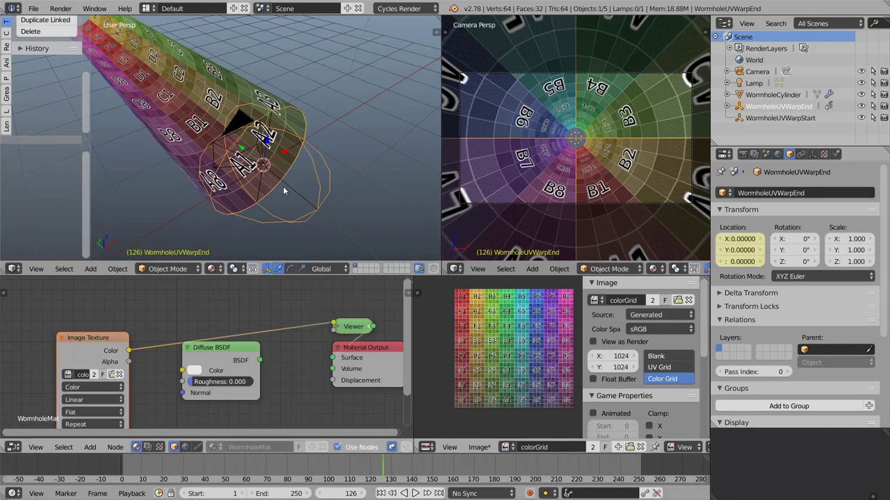
pyautogui.click(14, 447)
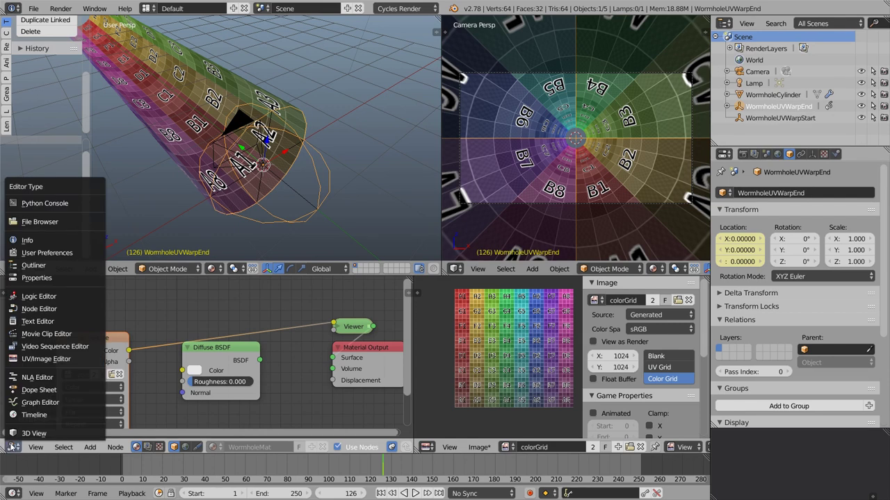
pyautogui.click(40, 402)
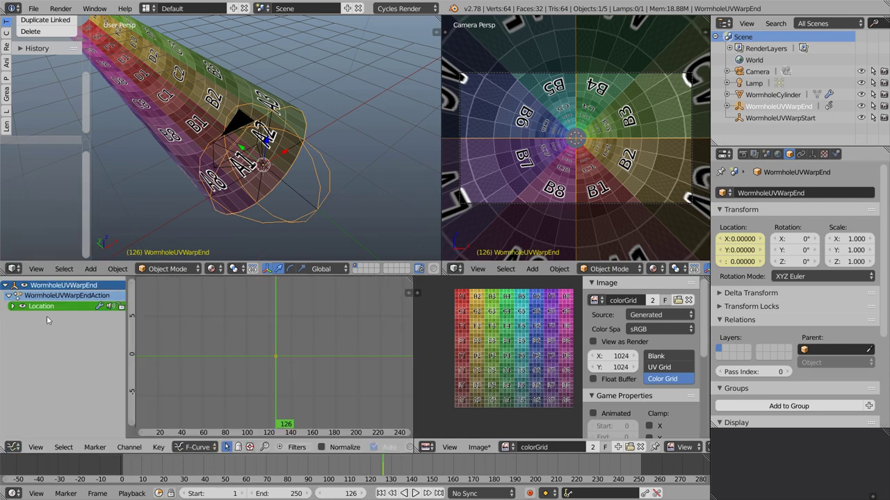
# Expand the empty's Location channels, delete the X Location and Z Location curves, and select the Y Location curve.
pyautogui.click(12, 308)
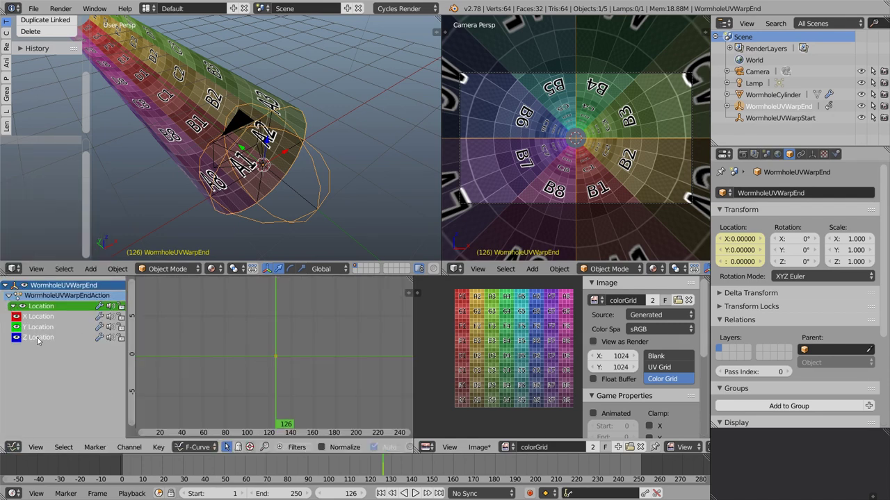
pyautogui.click(41, 318)
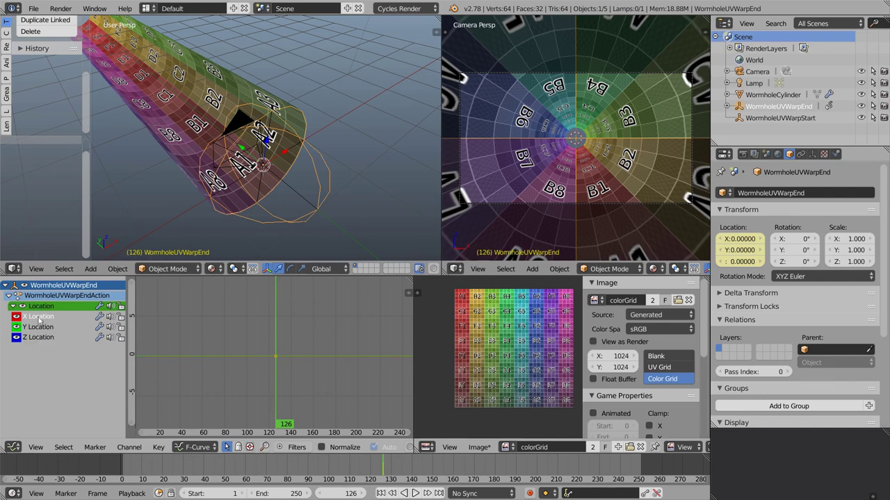
pyautogui.press('x')
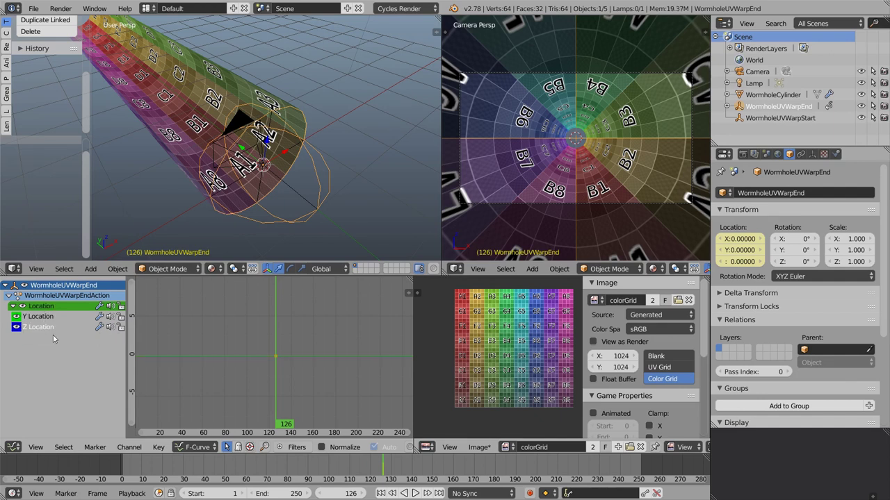
pyautogui.press('x')
pyautogui.click(37, 317)
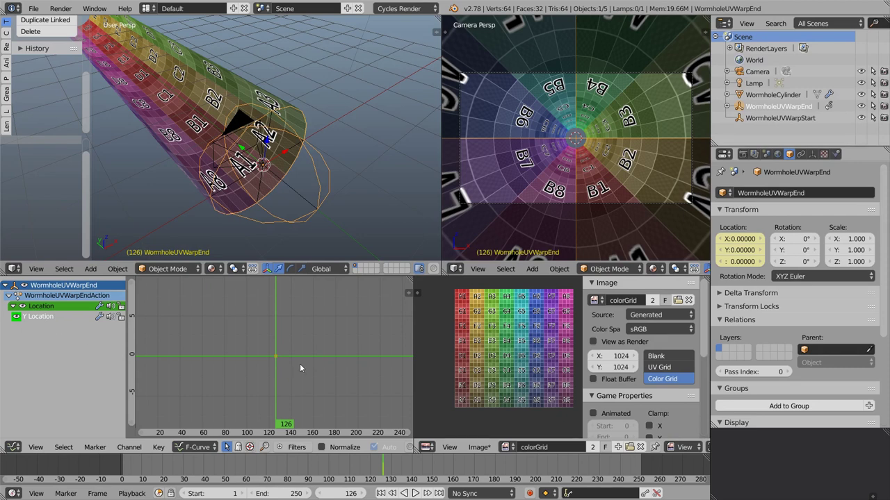
# Add a Generator modifier to the Y Location F-curve.
pyautogui.press('n')
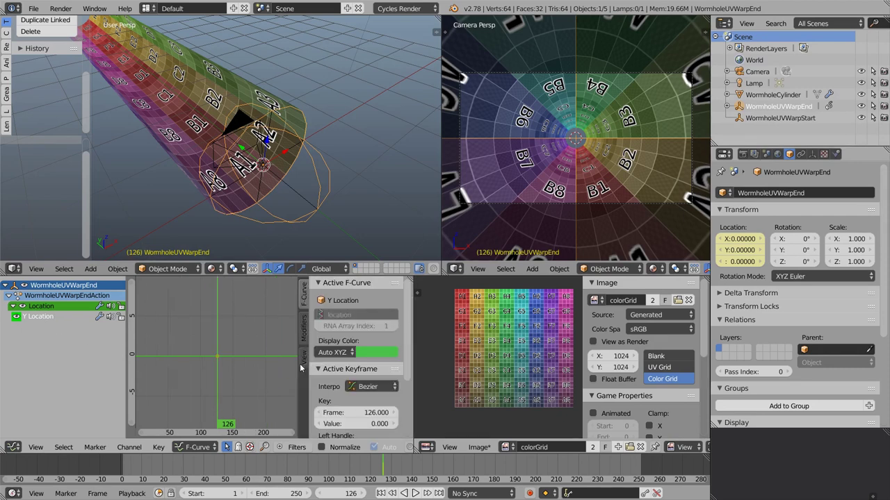
pyautogui.click(305, 326)
pyautogui.click(340, 301)
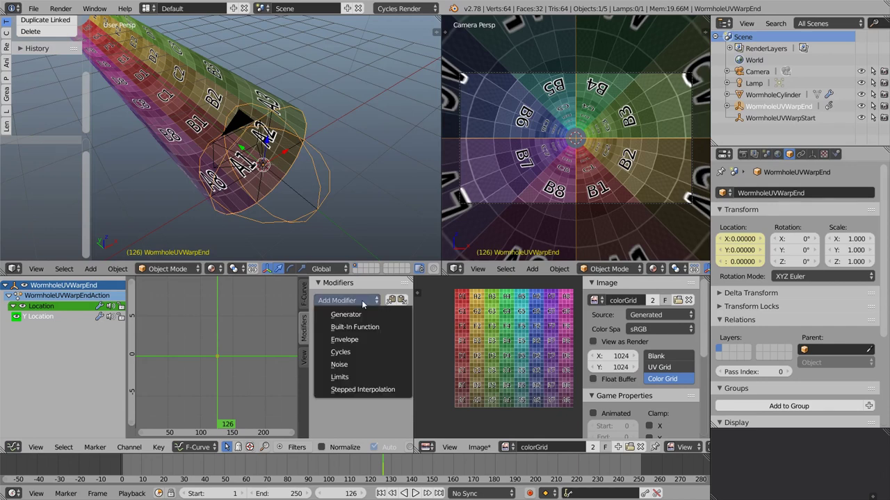
pyautogui.click(364, 319)
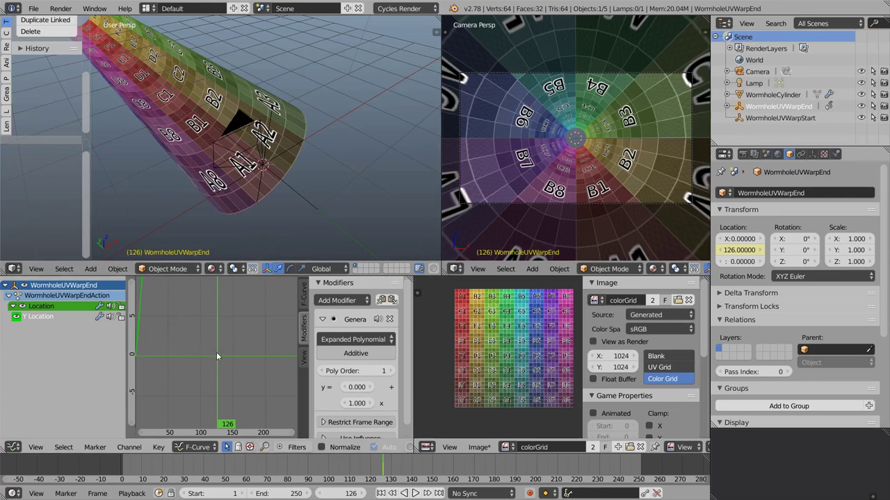
# Try an x coefficient of -0.10 in the Generator modifier and play the animation to check the texture's speed.
pyautogui.moveTo(356, 403)
pyautogui.mouseDown()
pyautogui.moveTo(326, 403)
pyautogui.moveTo(365, 403)
pyautogui.moveTo(353, 408)
pyautogui.mouseUp()
pyautogui.hotkey('alt', 'a')
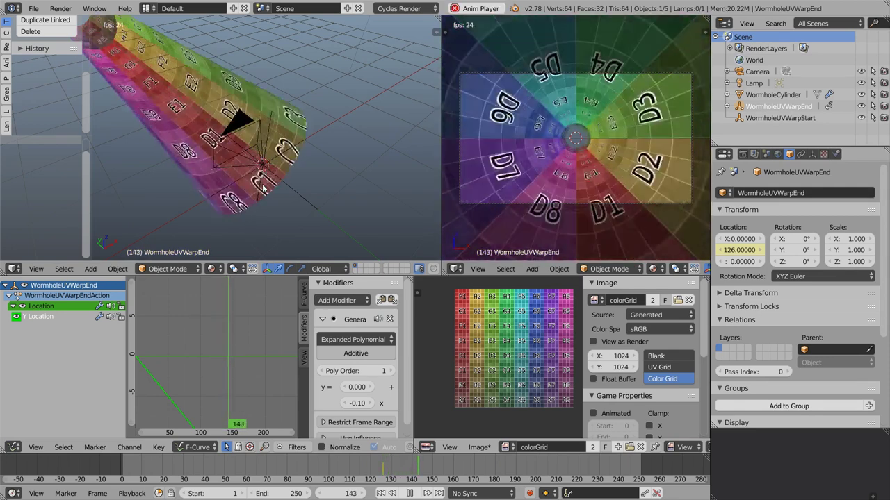
pyautogui.hotkey('alt', 'a')
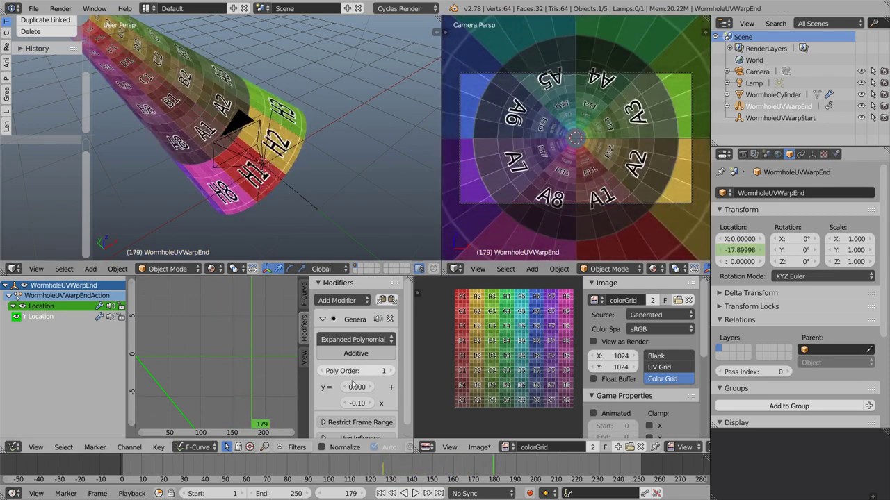
# Set the Generator modifier's x coefficient to -0.02 and play the animation to check the slower movement.
pyautogui.moveTo(357, 403); pyautogui.dragTo(351, 403)
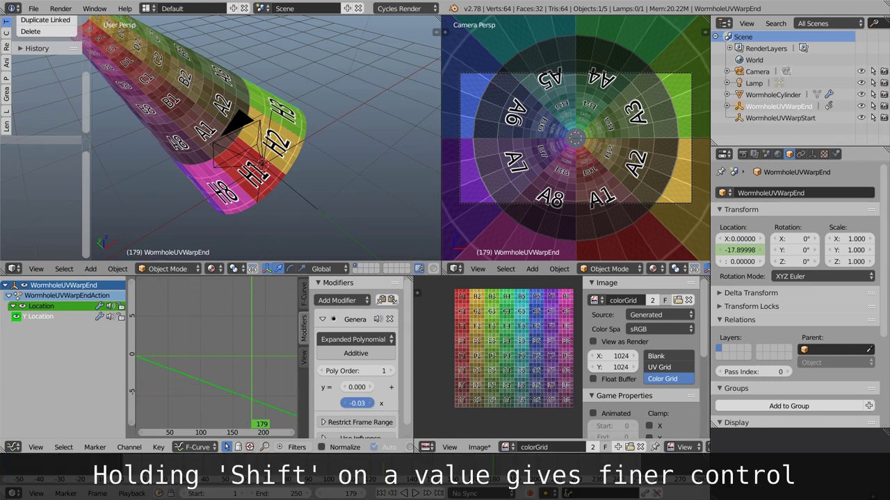
pyautogui.keyDown('shift'); pyautogui.moveTo(357, 403); pyautogui.dragTo(358, 403); pyautogui.keyUp('shift')
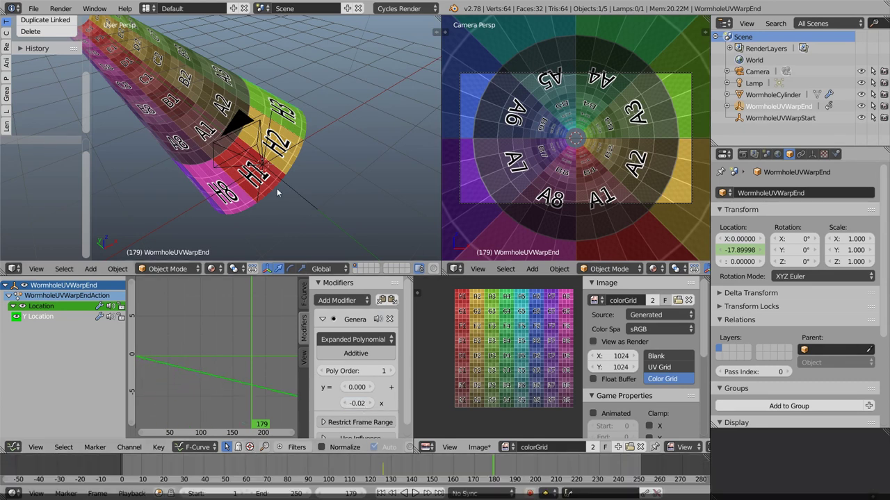
pyautogui.hotkey('alt', 'a')
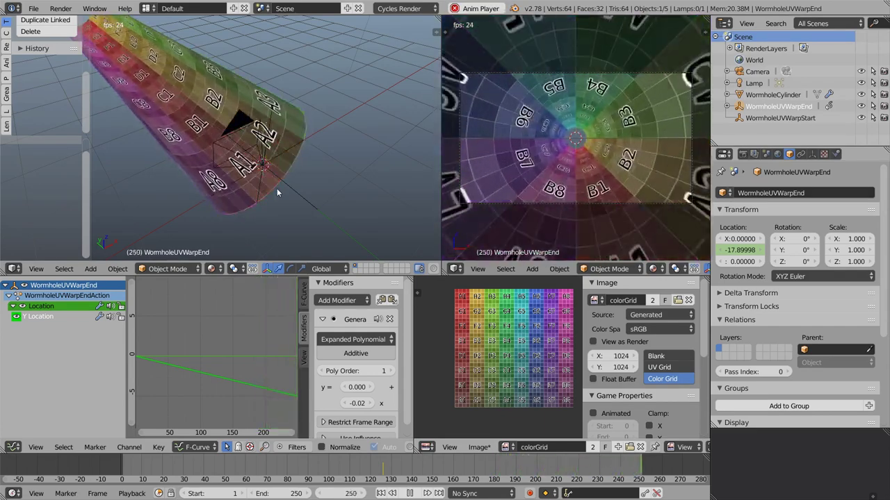
pyautogui.hotkey('alt', 'a')
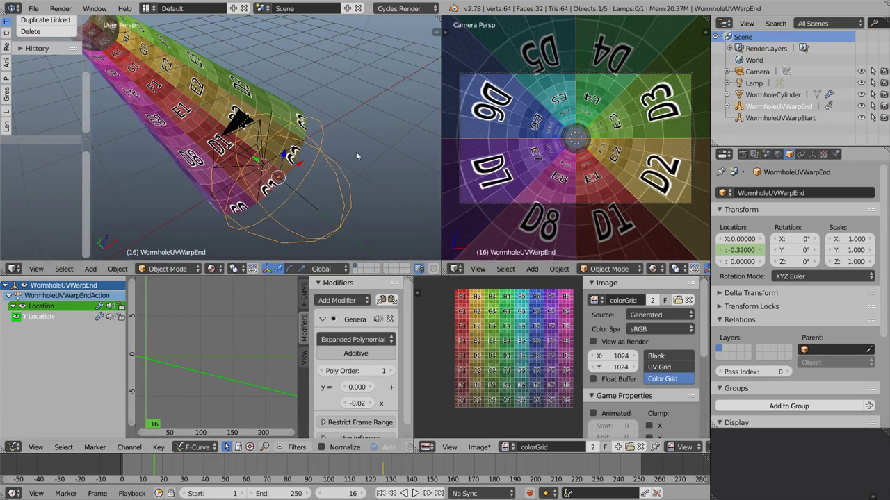
# Switch the Graph Editor area back to the Node Editor and delete the lamp from the scene.
pyautogui.click(13, 445)
pyautogui.click(64, 307)
pyautogui.moveTo(223, 160); pyautogui.dragTo(238, 176, button='middle')
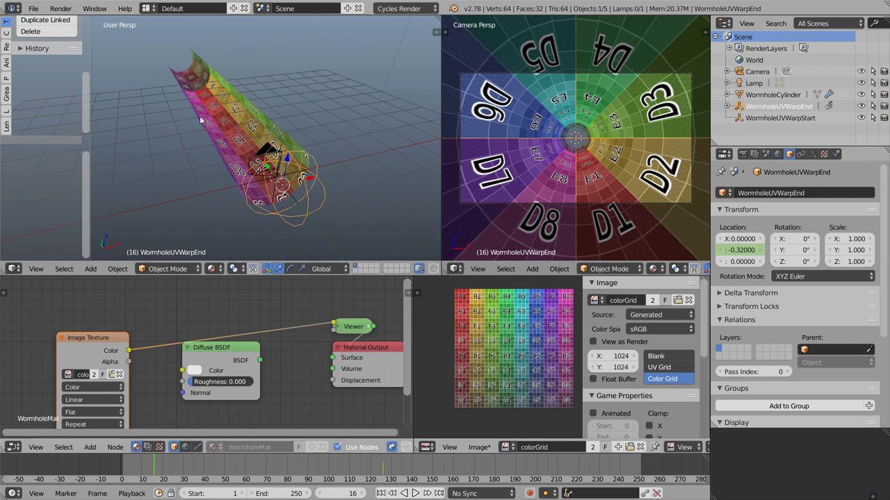
pyautogui.moveTo(161, 126); pyautogui.dragTo(309, 142, button='middle')
pyautogui.rightClick(358, 36)
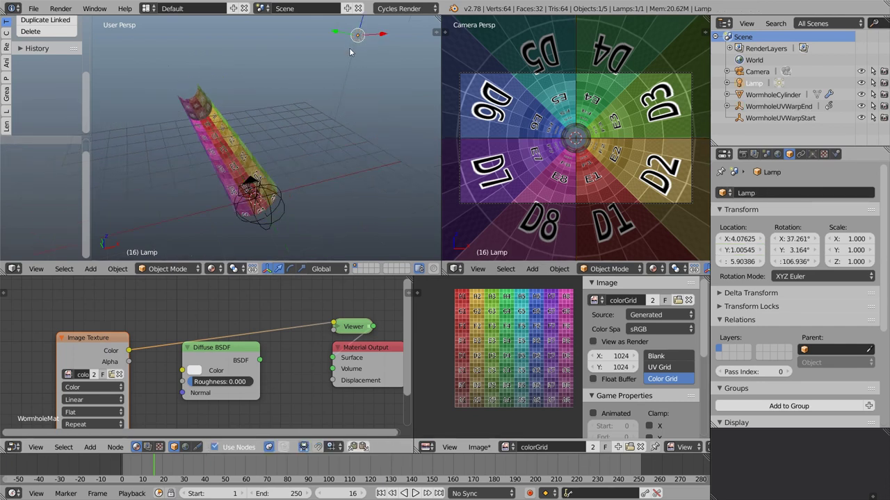
pyautogui.press('x')
pyautogui.click(306, 130)
# Maximize the 3D view and show the Layer Management list with empty layers hidden.
pyautogui.moveTo(85, 103); pyautogui.dragTo(86, 45)
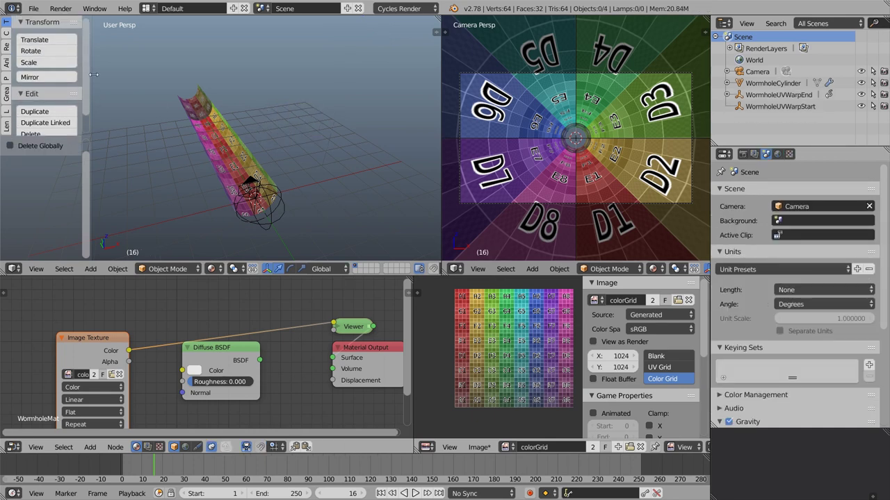
pyautogui.hotkey('ctrl', 'Up')
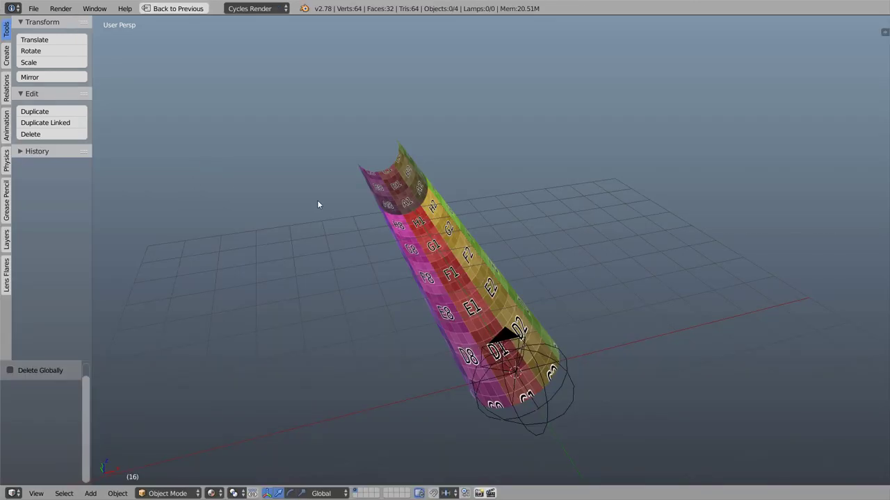
pyautogui.click(8, 240)
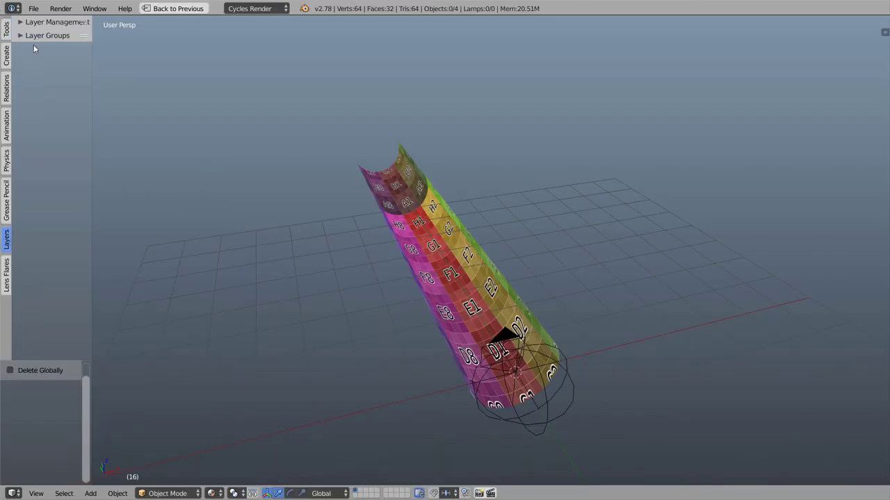
pyautogui.click(30, 22)
pyautogui.moveTo(93, 61); pyautogui.dragTo(134, 61)
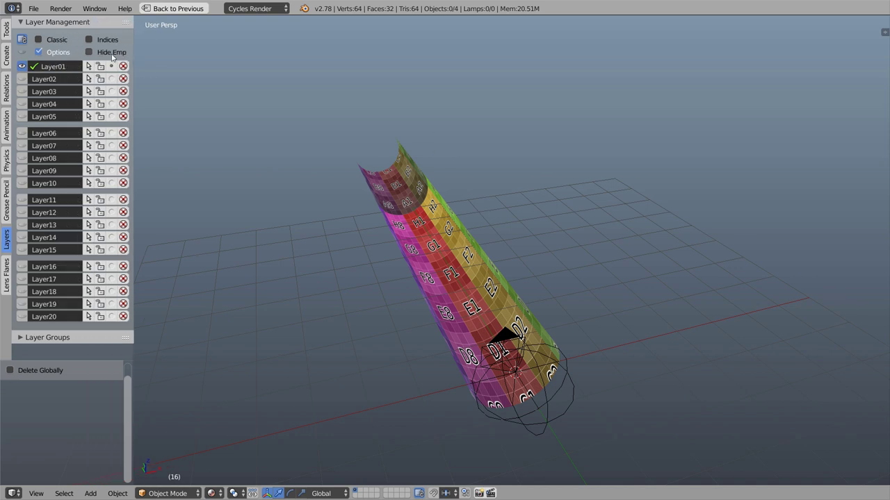
pyautogui.click(112, 56)
# Rename the first layer Camera and move the wormhole cylinder to the second layer.
pyautogui.rightClick(490, 366)
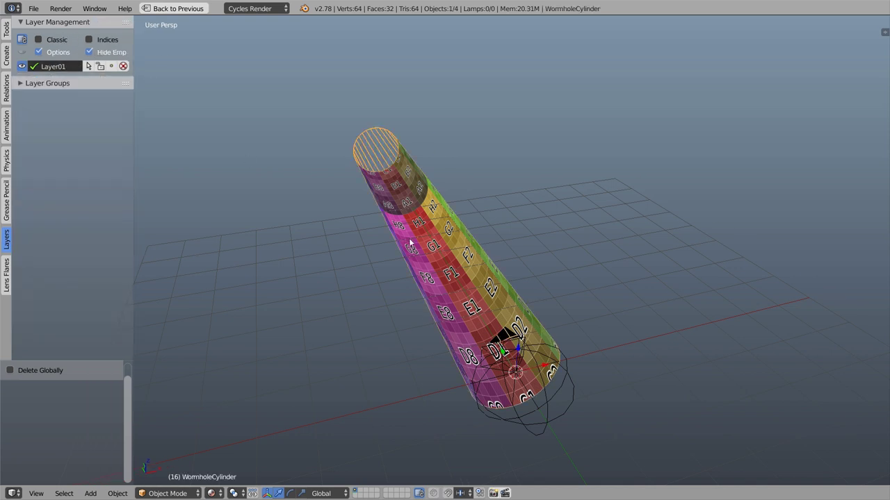
pyautogui.doubleClick(65, 68)
pyautogui.write('Camera')
pyautogui.press('Return')
pyautogui.press('m')
pyautogui.click(464, 276)
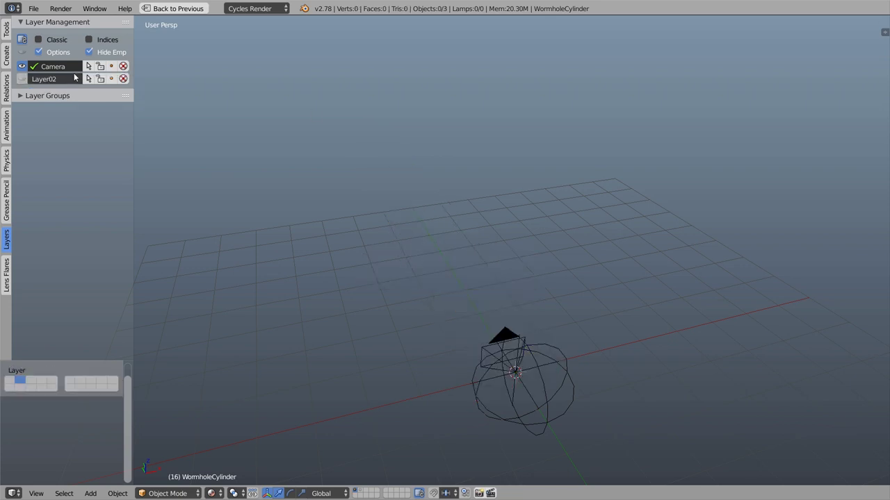
# Make the second layer visible and rename it WormholeCylinder.
pyautogui.click(22, 79)
pyautogui.doubleClick(55, 79)
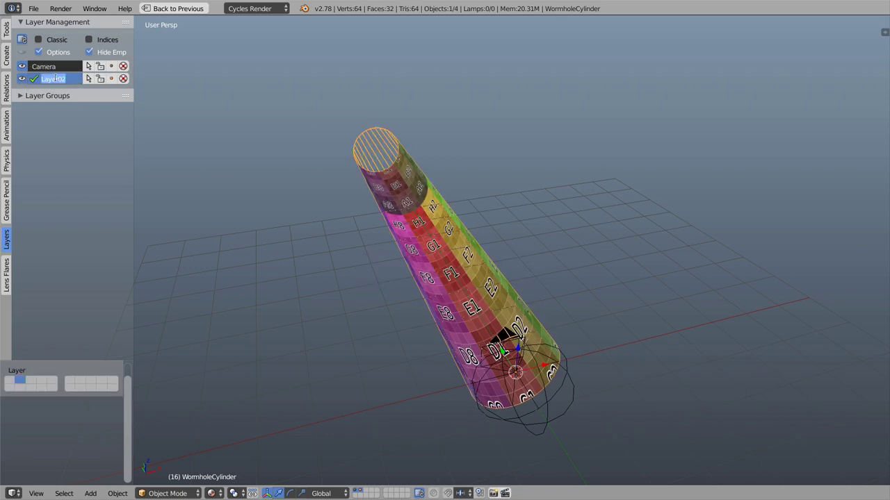
pyautogui.write('WormholeC')
pyautogui.press('Return')
# Move the WormholeUVWarpEnd and WormholeUVWarpStart empties to the third layer and rename that layer UVEmpties.
pyautogui.click(547, 403)
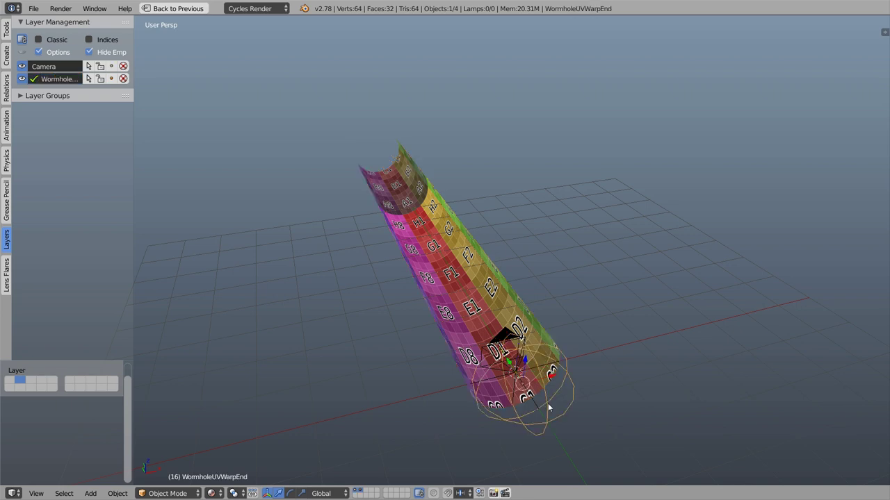
pyautogui.keyDown('shift'); pyautogui.click(536, 401); pyautogui.keyUp('shift')
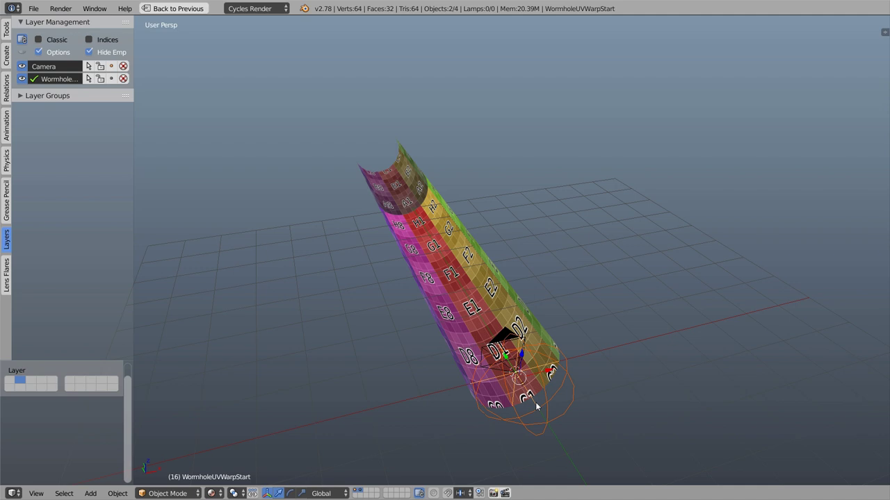
pyautogui.press('m')
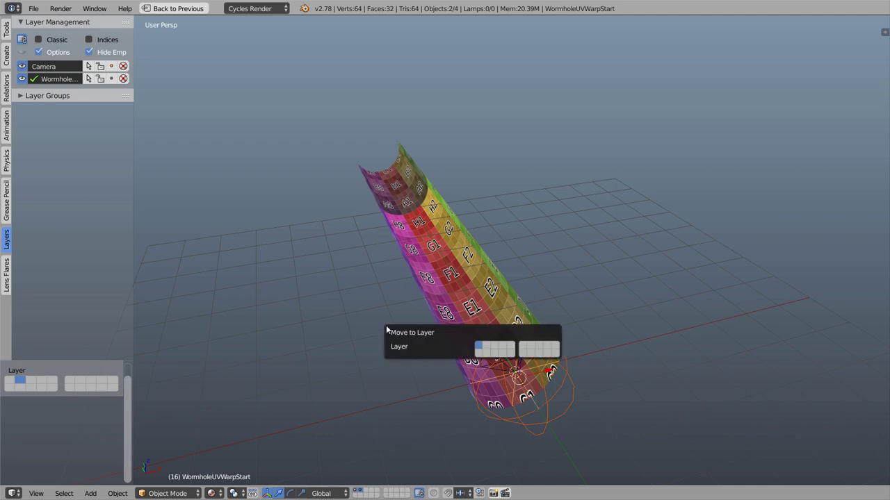
pyautogui.click(499, 346)
pyautogui.doubleClick(57, 91)
pyautogui.write('U')
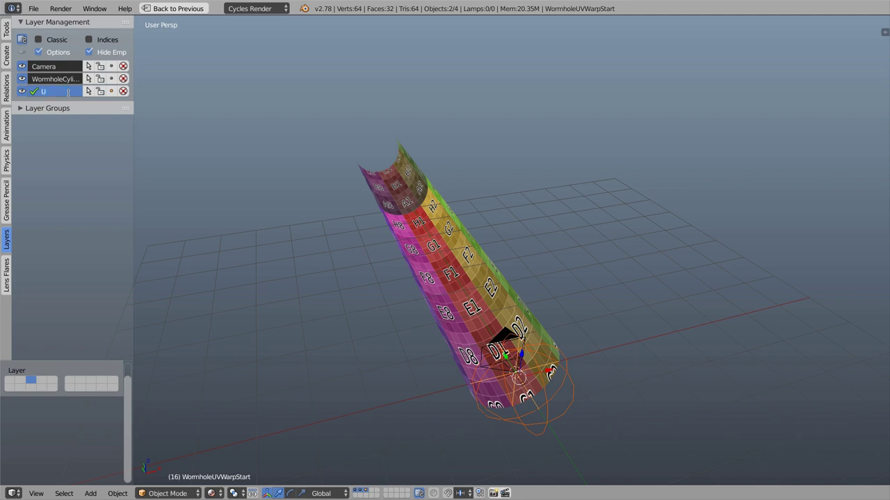
pyautogui.write('VEmpties')
pyautogui.press('Return')
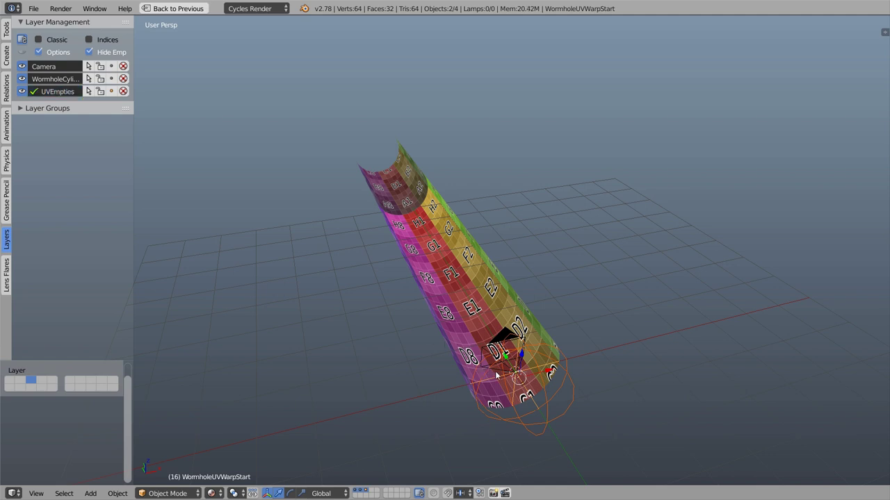
# Try rotating the WormholeUVWarpEnd empty about global Z, scaling it and moving it to distort the texture, and clear its location.
pyautogui.rightClick(549, 398)
pyautogui.keyDown('shift'); pyautogui.moveTo(475, 369); pyautogui.dragTo(431, 316, button='middle'); pyautogui.keyUp('shift')
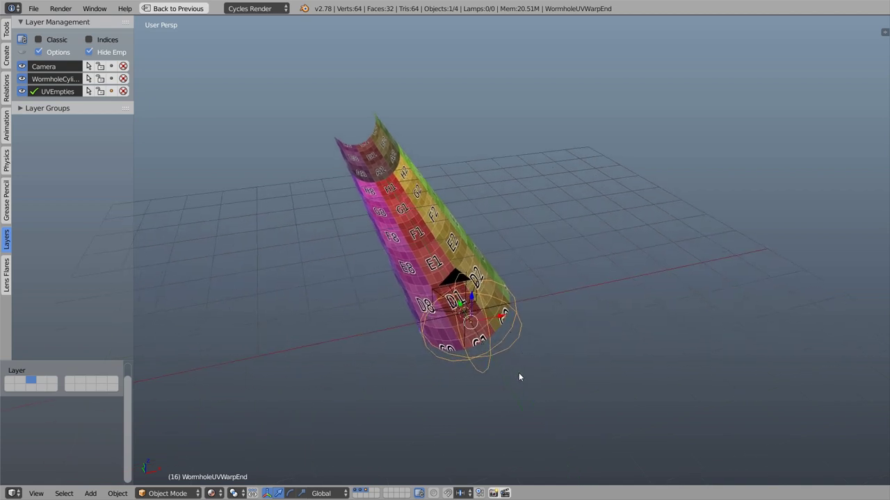
pyautogui.press('r')
pyautogui.press('z')
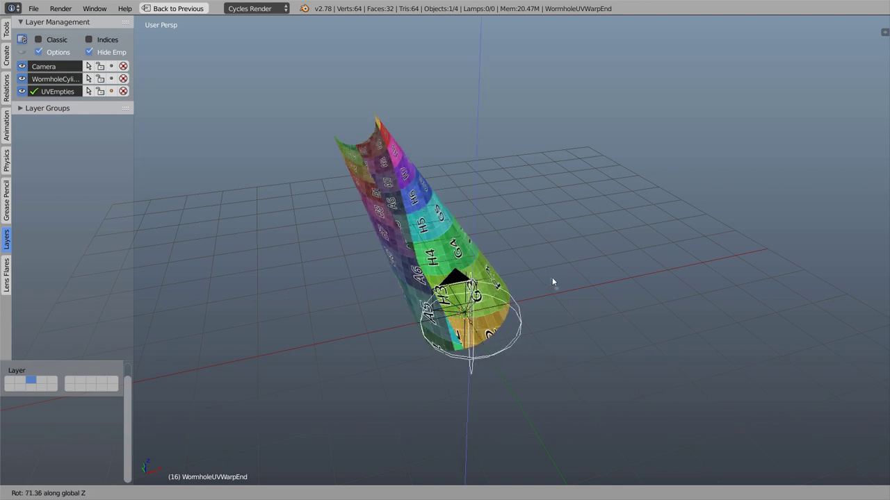
pyautogui.click(508, 334)
pyautogui.press('s')
pyautogui.click(553, 334)
pyautogui.press('g')
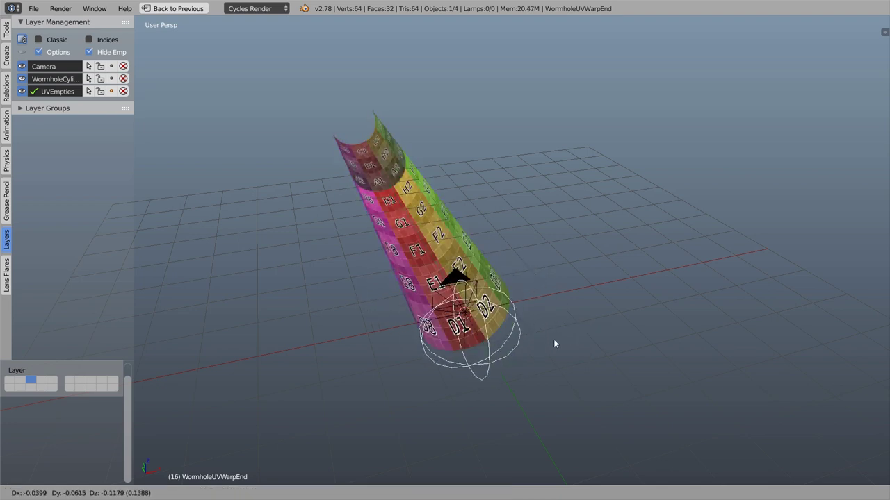
pyautogui.rightClick(553, 338)
pyautogui.hotkey('ctrl', 'z')
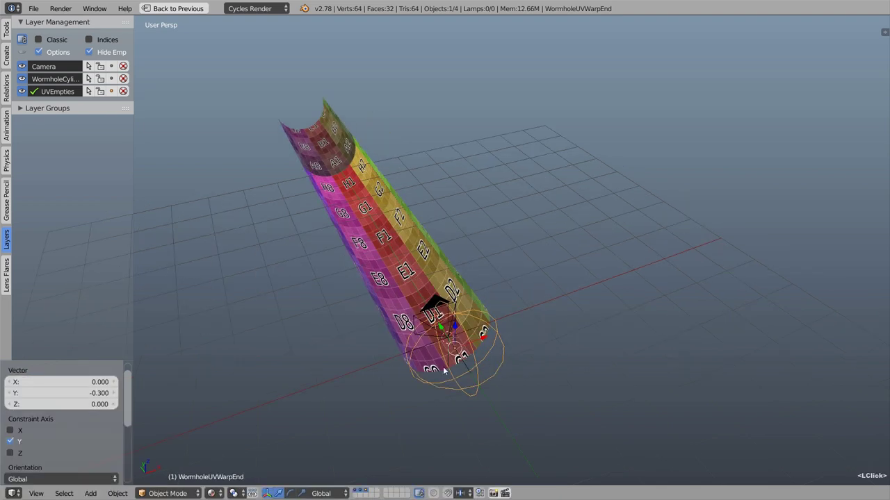
pyautogui.hotkey('alt', 'g')
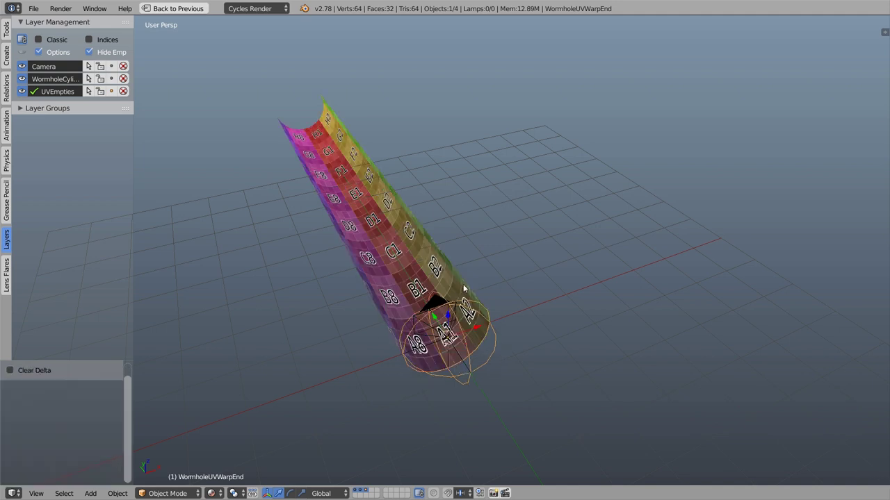
# Move the WormholeUVWarpEnd and WormholeUVWarpStart empties 3 units along X, and shift the end empty about -0.02 along Y.
pyautogui.hotkey('shift', 'space')
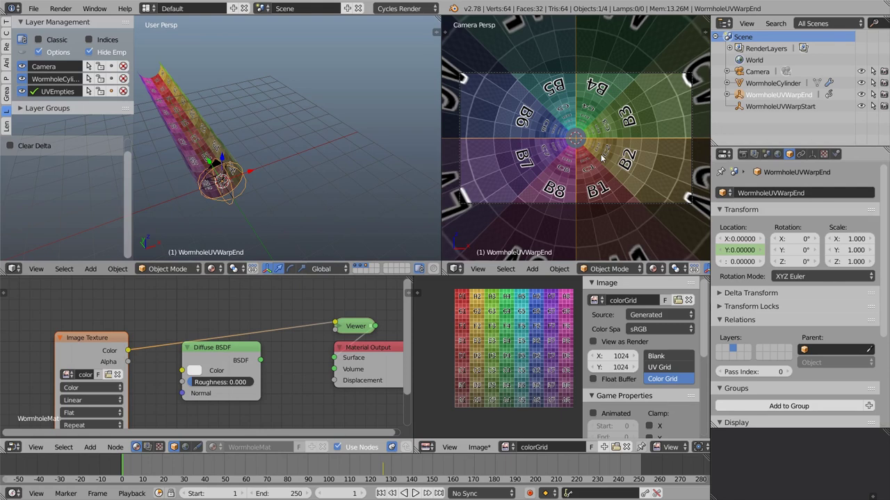
pyautogui.keyDown('shift'); pyautogui.click(776, 107); pyautogui.keyUp('shift')
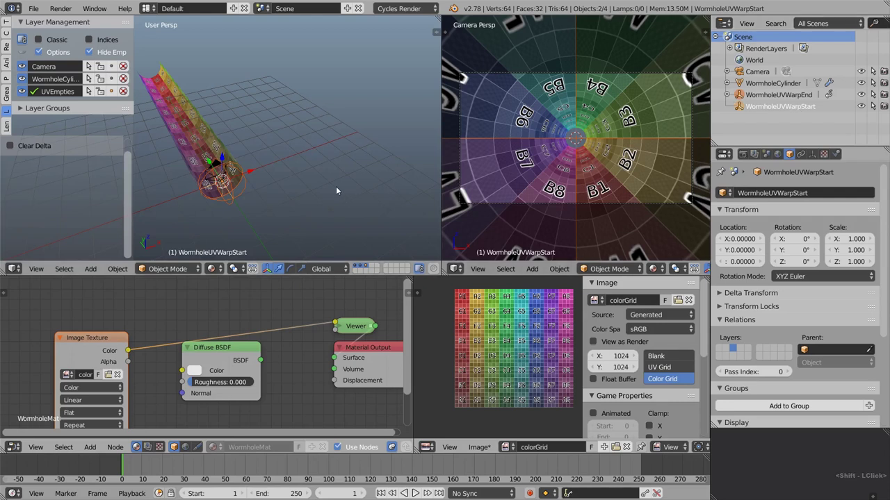
pyautogui.press('g')
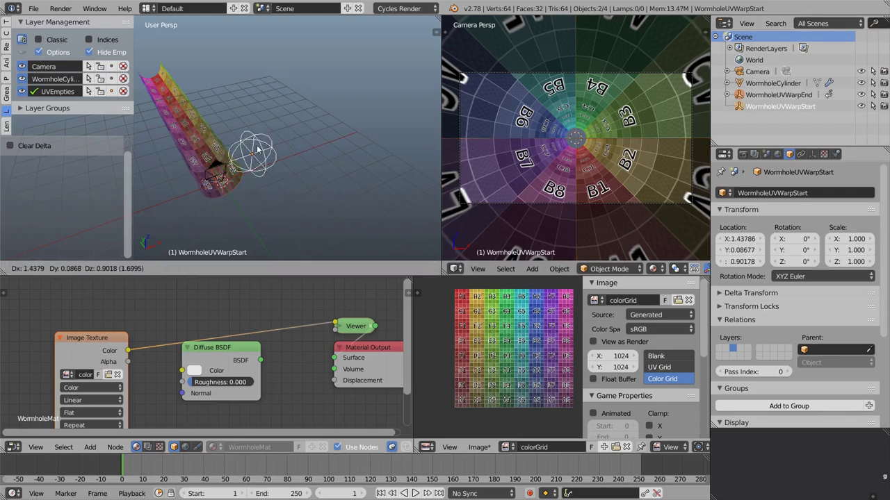
pyautogui.rightClick(289, 147)
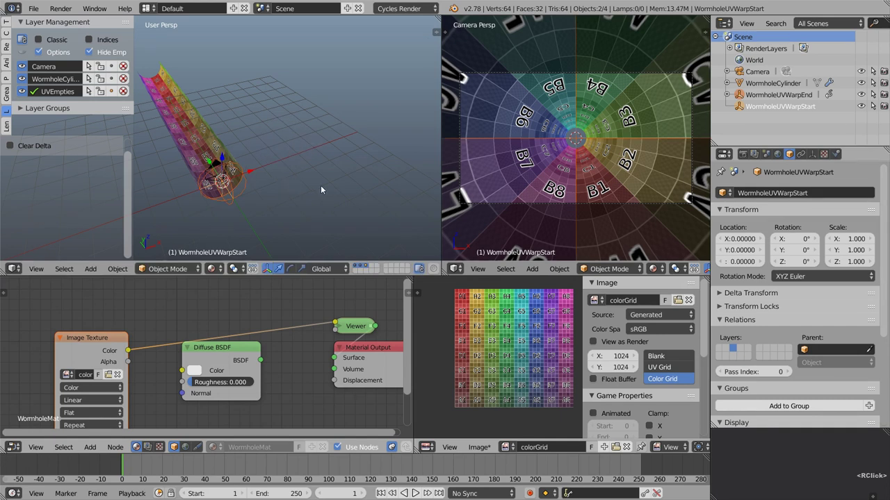
pyautogui.write('gx3')
pyautogui.press('Return')
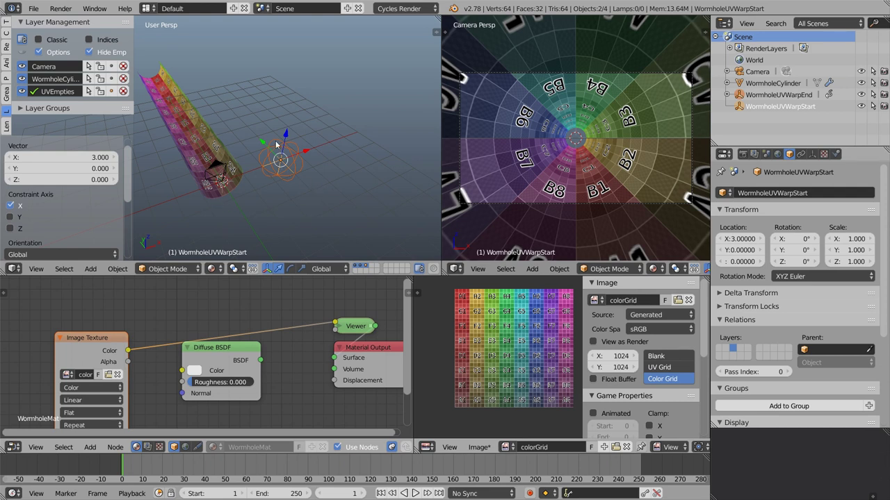
pyautogui.rightClick(275, 141)
pyautogui.moveTo(265, 142); pyautogui.dragTo(271, 160)
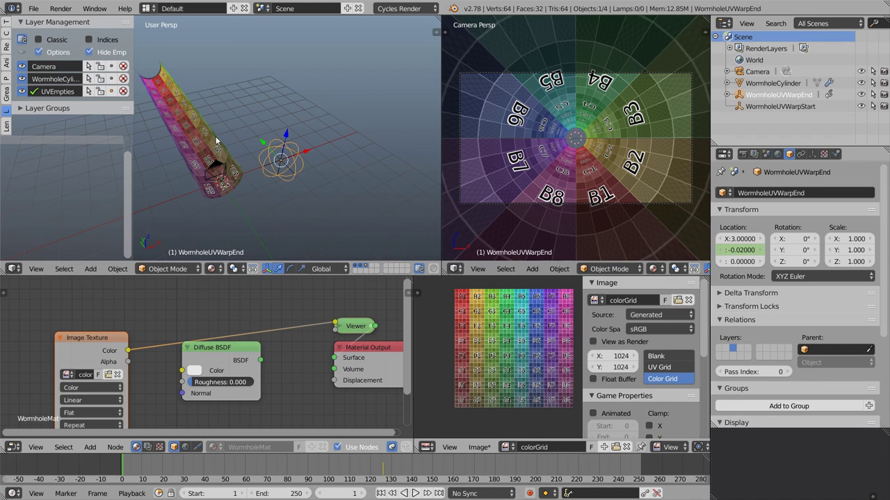
# Add a single-bone armature at the origin and rotate it -90° about the X axis.
pyautogui.hotkey('shift', 'a')
pyautogui.moveTo(243, 127)
pyautogui.click(292, 125)
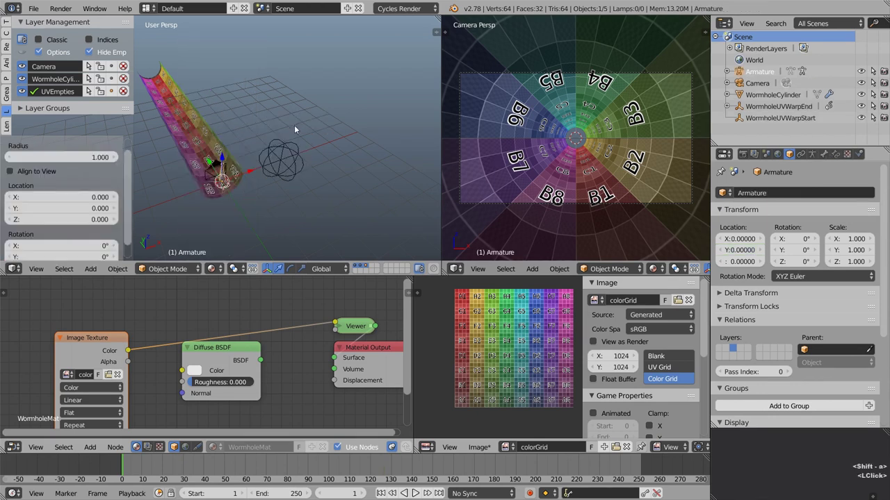
pyautogui.keyDown('shift'); pyautogui.moveTo(295, 129); pyautogui.dragTo(278, 149, button='middle'); pyautogui.keyUp('shift')
pyautogui.write('rx-90')
pyautogui.press('Return')
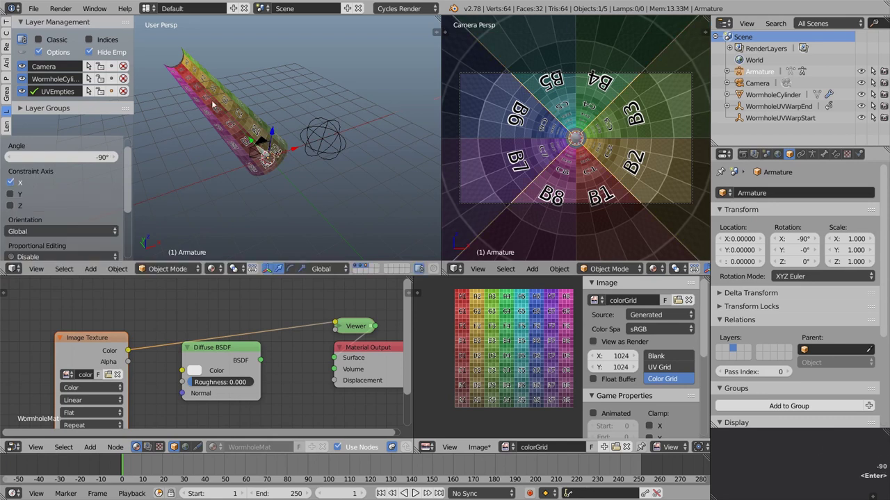
# Display the wormhole cylinder's dimensions in the maximized 3D view, and put the armature into Edit Mode seen from the top.
pyautogui.rightClick(226, 125)
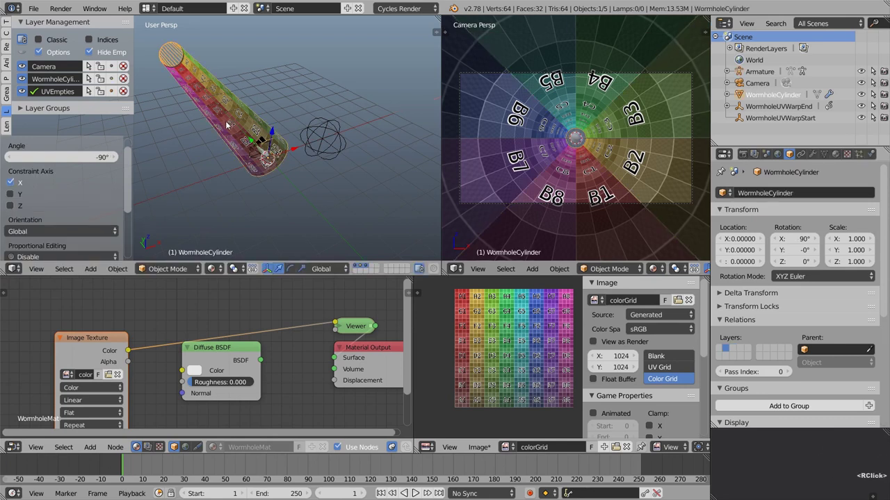
pyautogui.press('n')
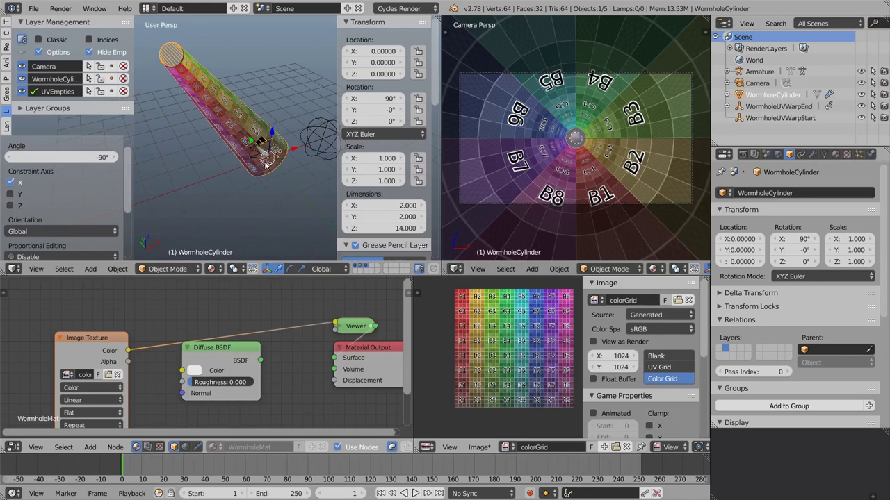
pyautogui.hotkey('shift', 'space')
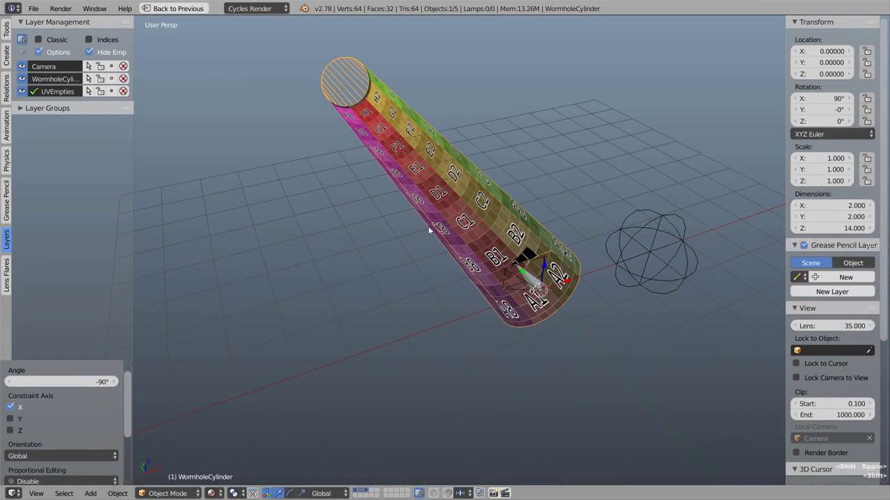
pyautogui.moveTo(428, 232); pyautogui.dragTo(455, 288, button='middle')
pyautogui.rightClick(460, 286)
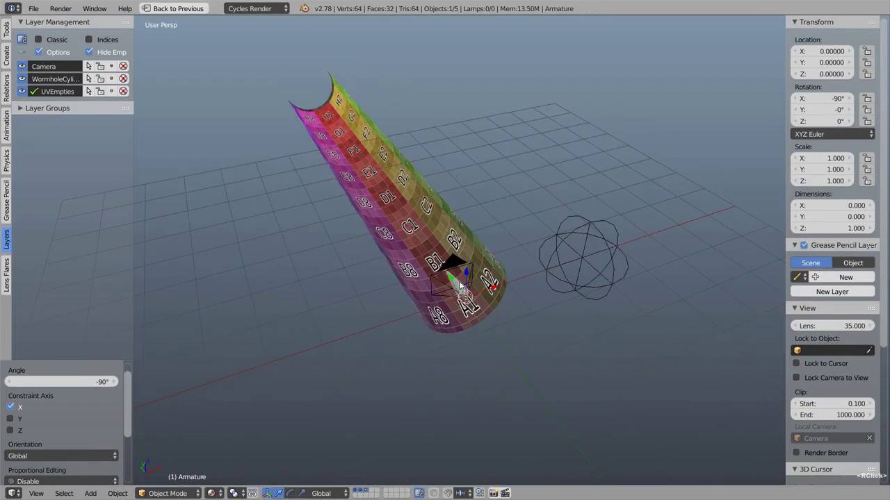
pyautogui.press('KP_7')
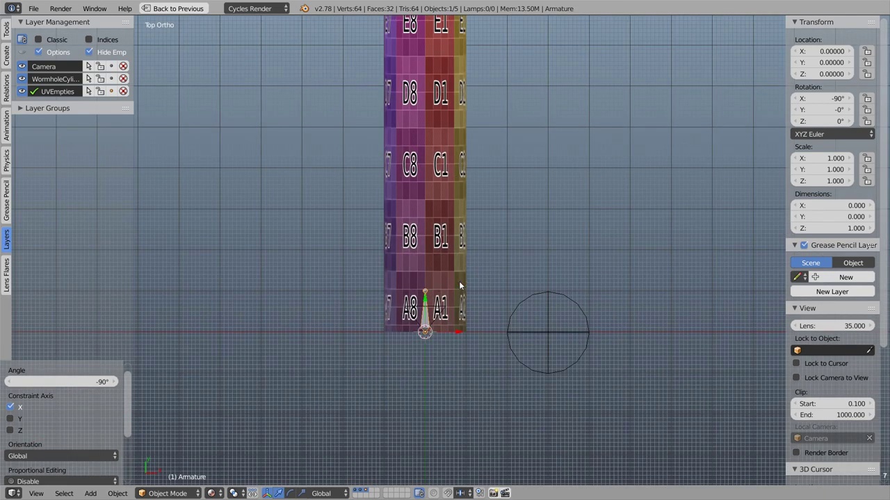
pyautogui.scroll(-5, 458, 280)
pyautogui.keyDown('shift'); pyautogui.moveTo(412, 197); pyautogui.dragTo(420, 279, button='middle'); pyautogui.keyUp('shift')
pyautogui.scroll(2, 402, 256)
pyautogui.press('Tab')
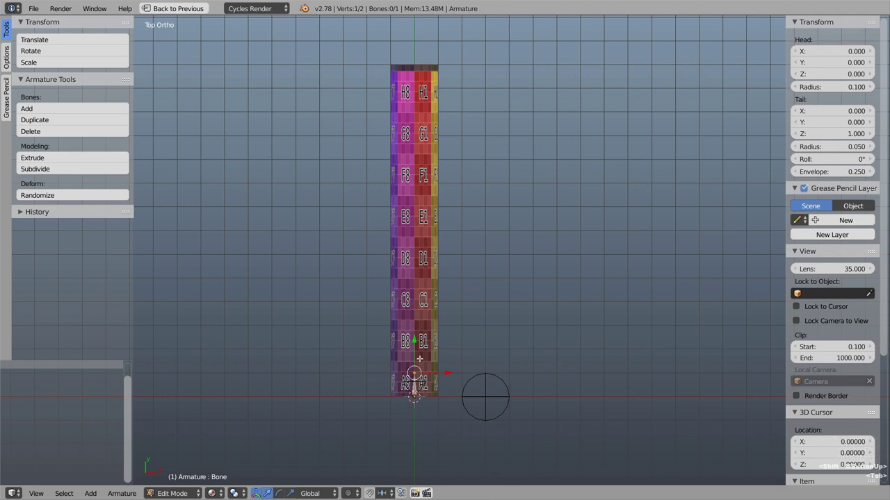
# Stretch the bone's tail along global Y to the cylinder's far end and set the tail's Z to 14.
pyautogui.moveTo(414, 341); pyautogui.dragTo(415, 32)
pyautogui.rightClick(690, 123)
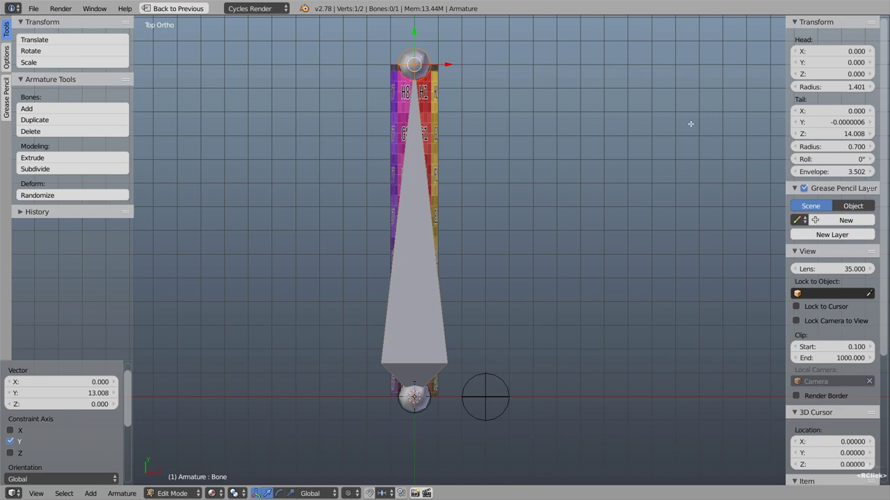
pyautogui.click(831, 136)
pyautogui.press('BackSpace')
pyautogui.write('14')
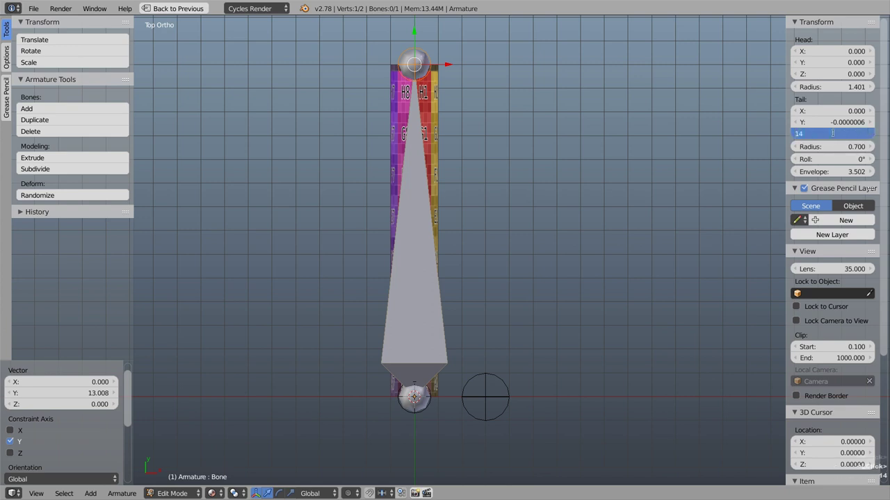
pyautogui.press('Return')
# Subdivide the long bone with 2 cuts.
pyautogui.rightClick(421, 214)
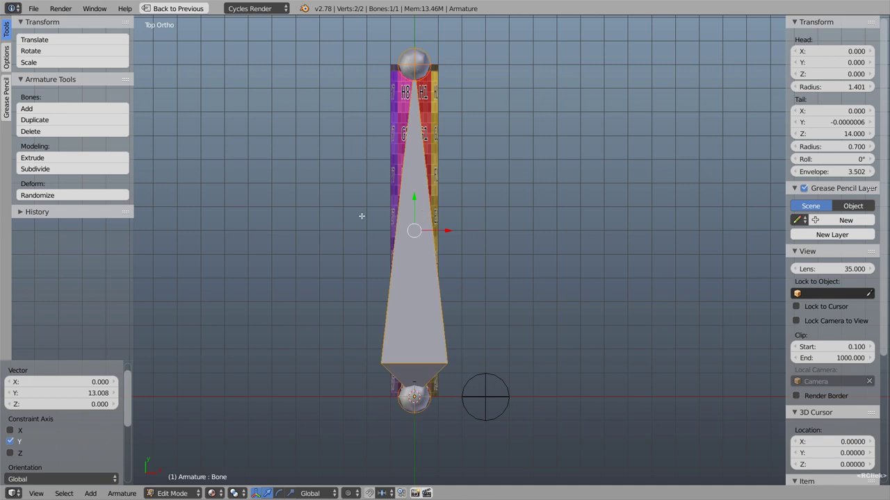
pyautogui.press('w')
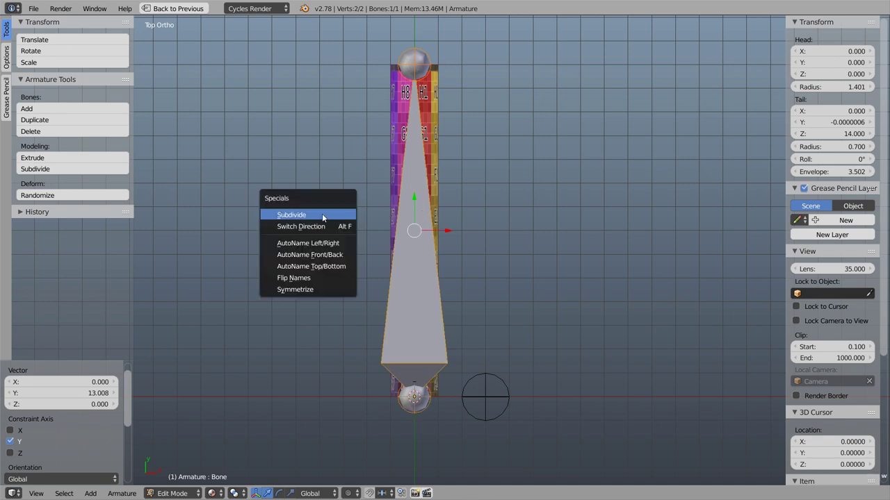
pyautogui.click(322, 215)
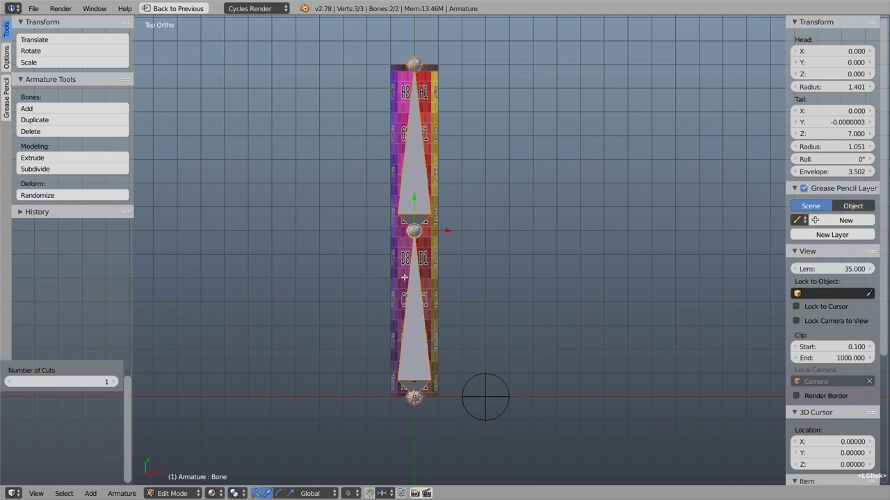
pyautogui.click(116, 383)
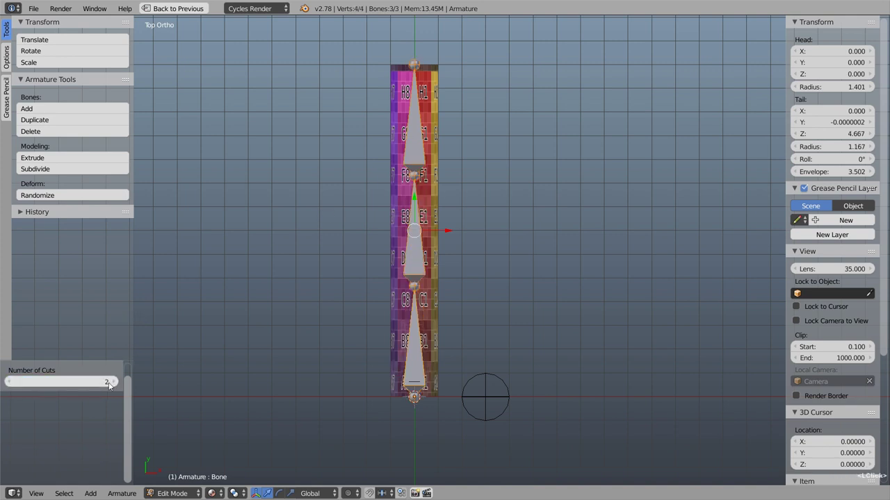
# Move the lower joint about 3.73 toward the cylinder's near end and the upper joint about 3.63 toward its far end.
pyautogui.rightClick(413, 285)
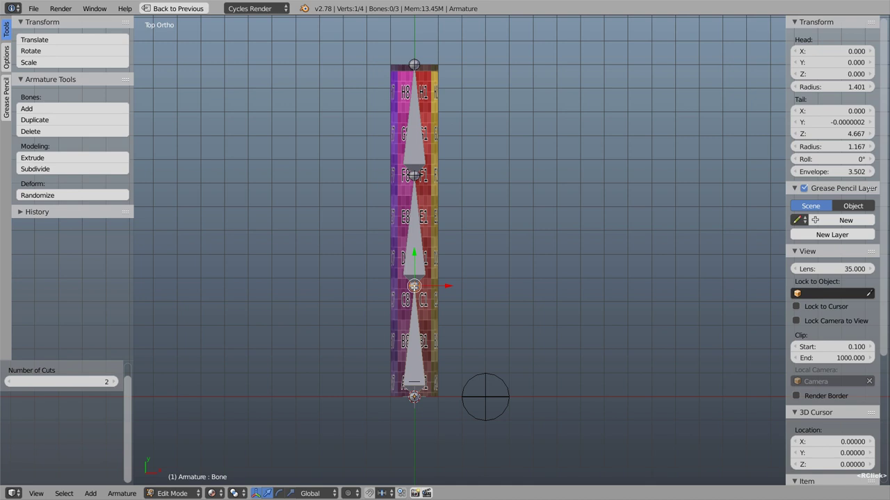
pyautogui.press('g')
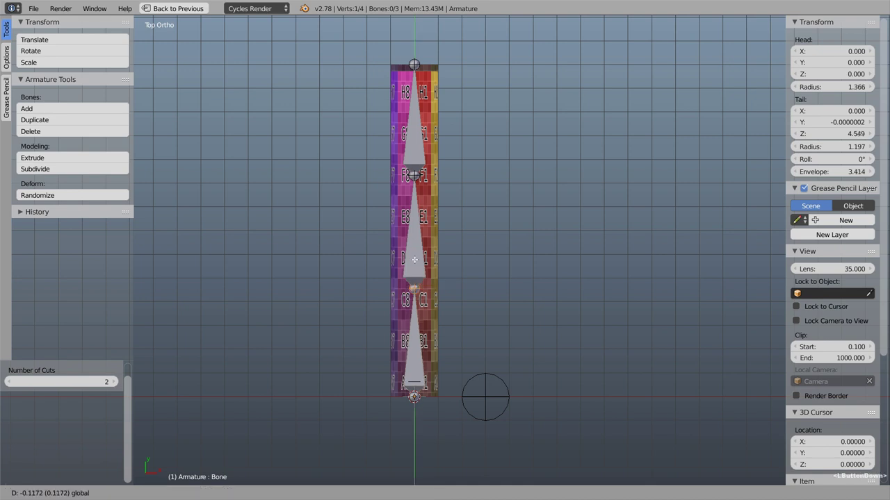
pyautogui.click(419, 336)
pyautogui.rightClick(415, 176)
pyautogui.press('g')
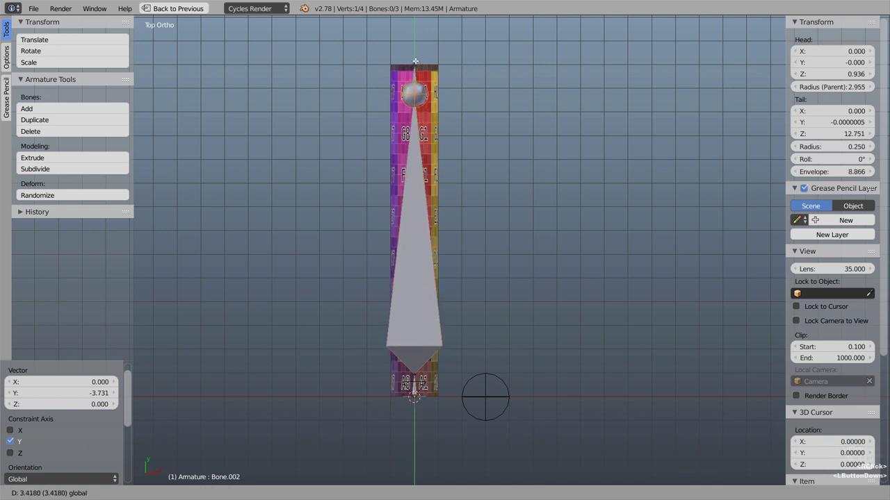
pyautogui.click(415, 64)
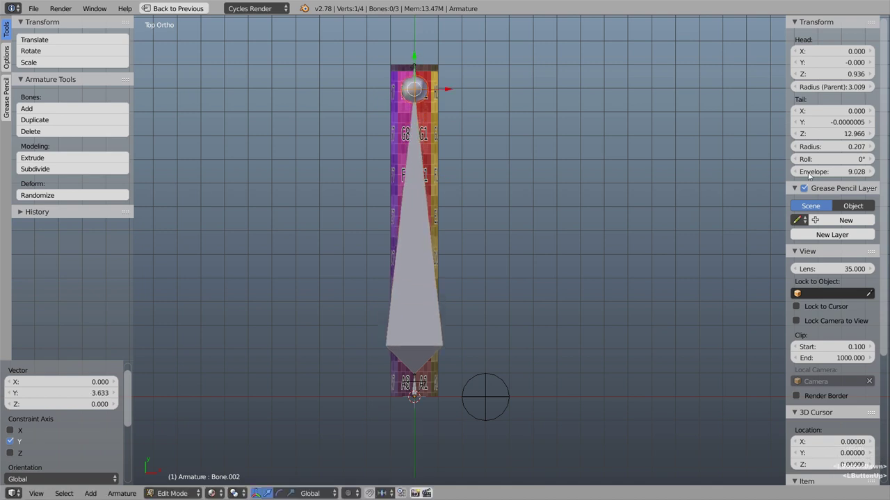
# Set the upper joint's tail Z to 13 and the lower joint's tail Z to 1.
pyautogui.click(831, 134)
pyautogui.write('13')
pyautogui.press('Return')
pyautogui.click(414, 376)
pyautogui.click(832, 132)
pyautogui.write('1')
pyautogui.press('Return')
# Select the long middle bone and set the armature's display type to B-Bone in the full screen layout.
pyautogui.rightClick(415, 150)
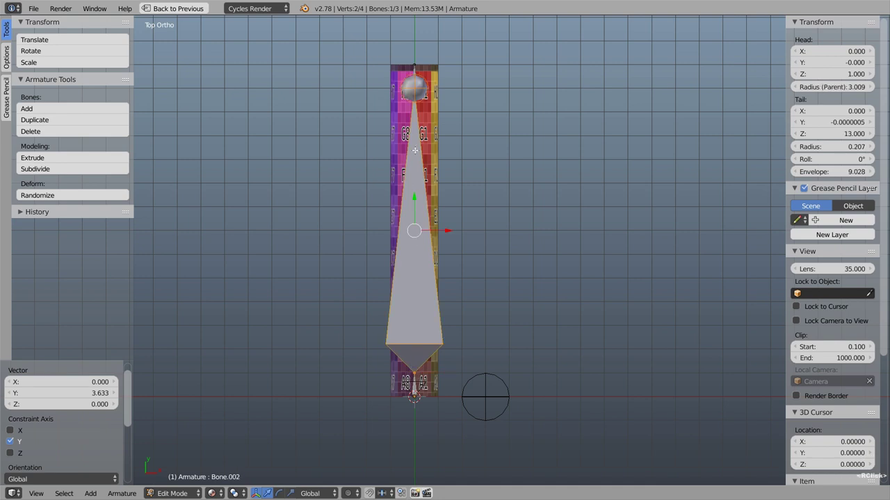
pyautogui.hotkey('shift', 'space')
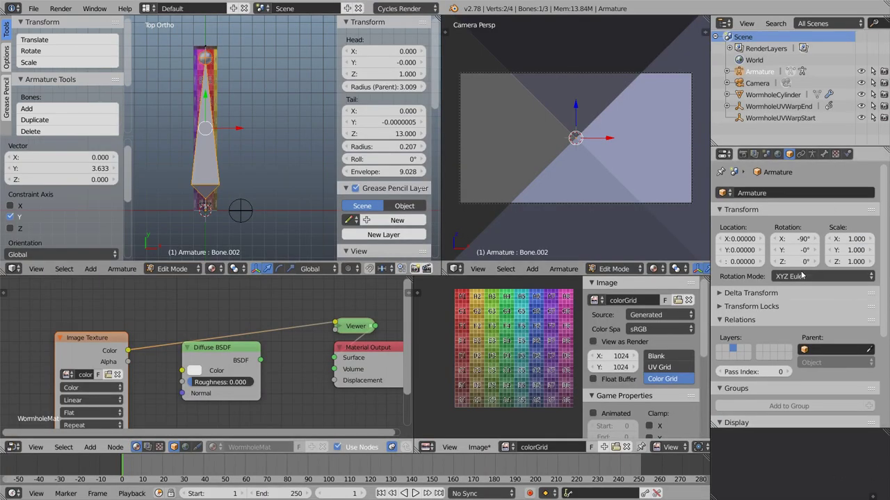
pyautogui.click(812, 154)
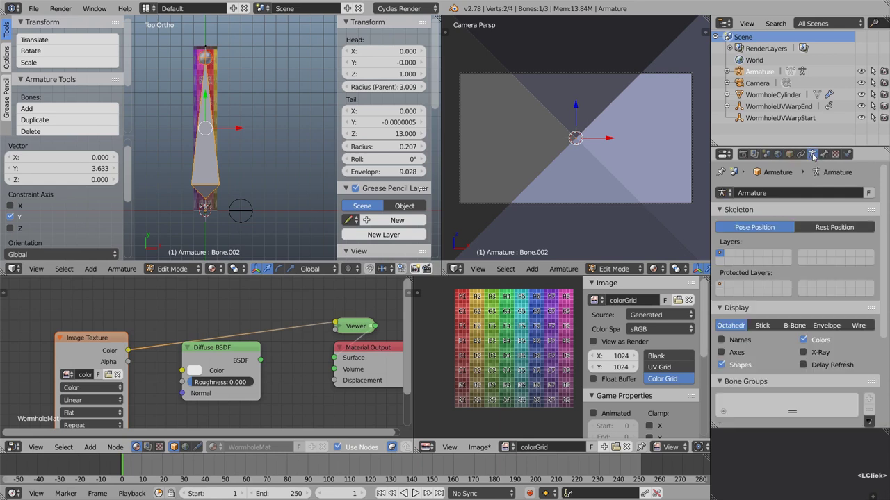
pyautogui.click(794, 325)
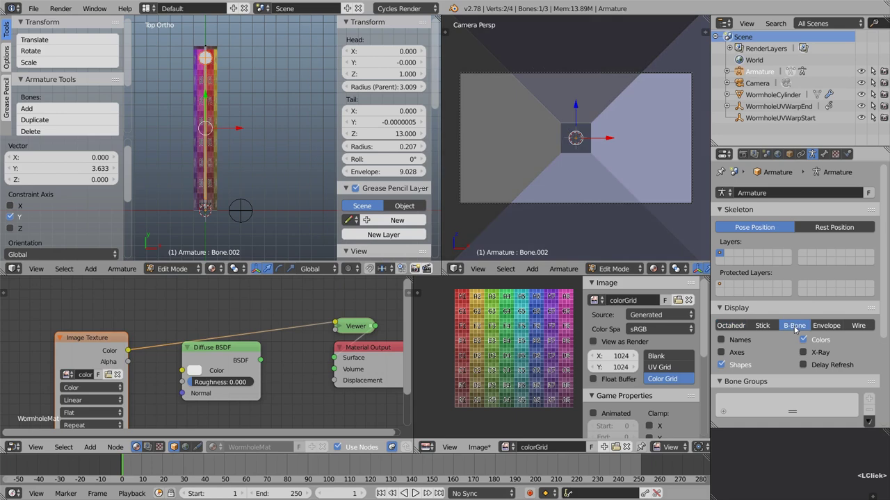
# Set the middle bone's Bendy Bones segments to 24.
pyautogui.click(823, 154)
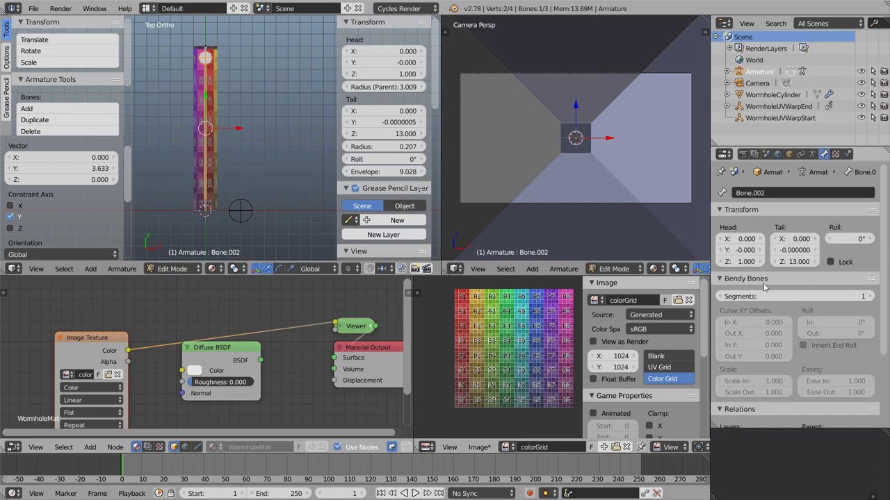
pyautogui.click(871, 297)
pyautogui.doubleClick(871, 297)
pyautogui.doubleClick(870, 298)
pyautogui.click(812, 298)
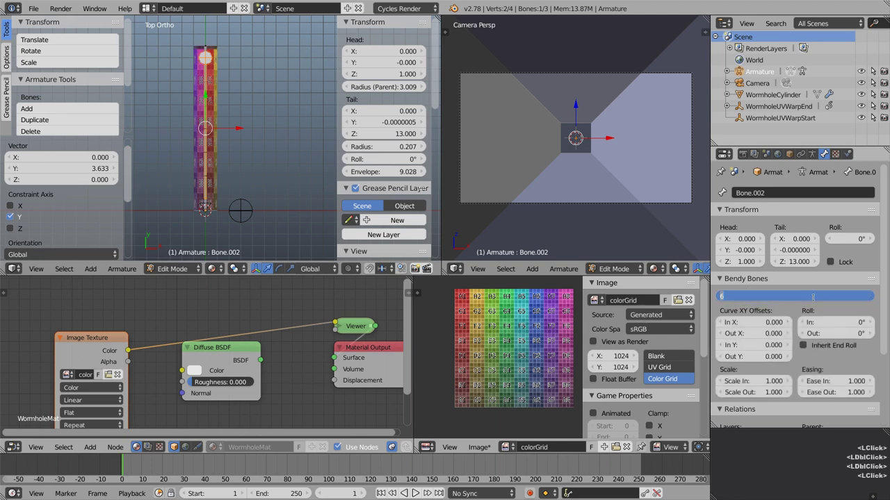
pyautogui.write('24')
pyautogui.press('Return')
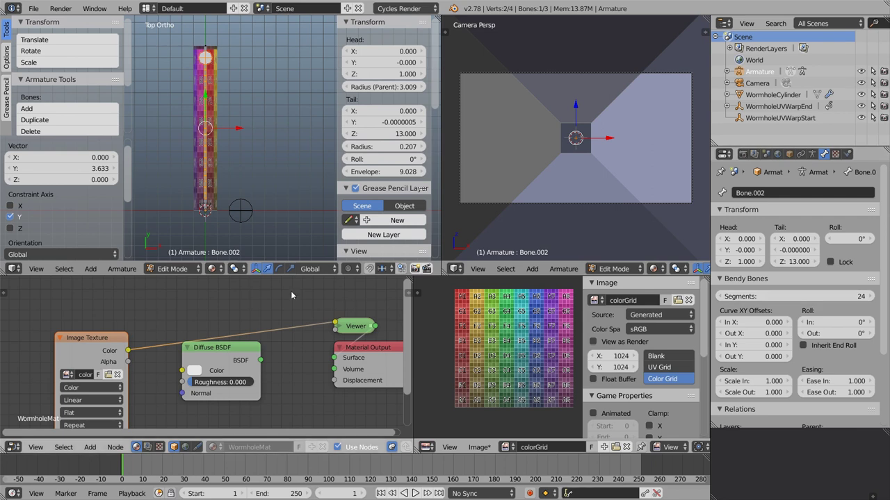
# Enlarge the main 3D view area around the cylinder and switch the armature to Pose Mode.
pyautogui.moveTo(288, 277); pyautogui.dragTo(288, 364)
pyautogui.moveTo(440, 211); pyautogui.dragTo(549, 208)
pyautogui.keyDown('shift'); pyautogui.moveTo(292, 209); pyautogui.dragTo(302, 217, button='middle'); pyautogui.keyUp('shift')
pyautogui.scroll(3, 297, 209)
pyautogui.scroll(-1, 302, 217)
pyautogui.click(172, 356)
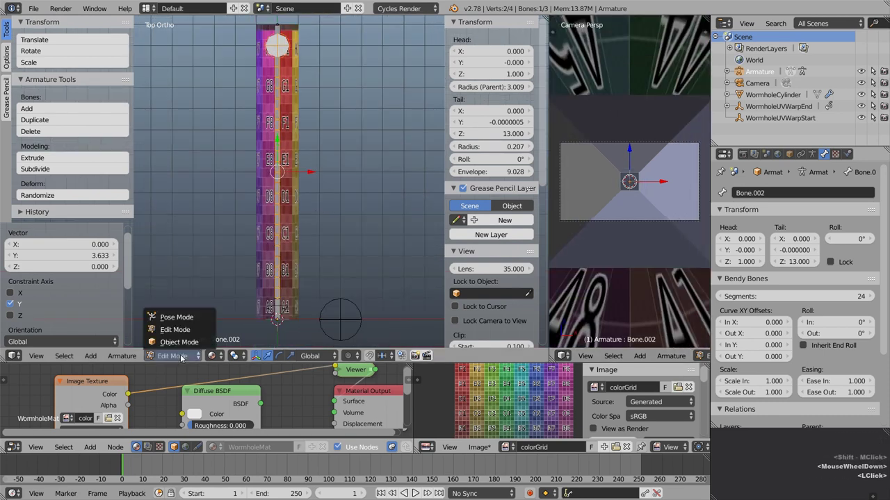
pyautogui.click(173, 317)
# Try rotating the short bone at the cylinder's far end to bend the segmented middle bone.
pyautogui.rightClick(279, 38)
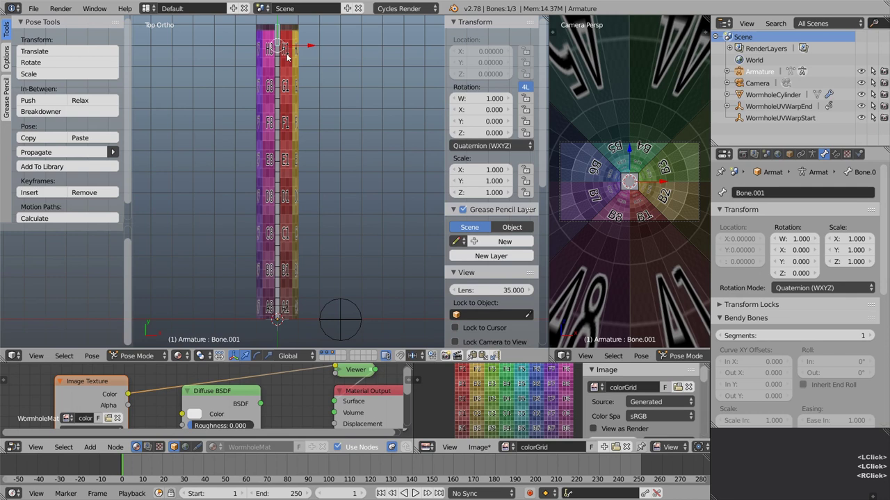
pyautogui.press('r')
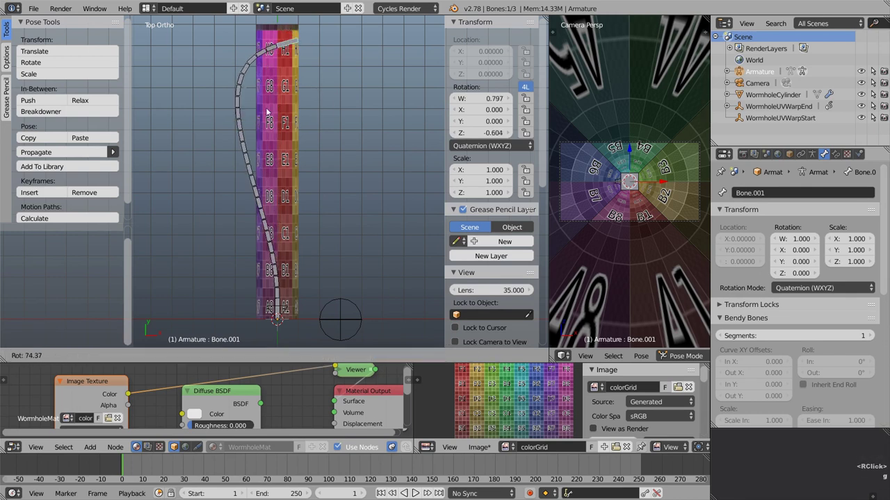
pyautogui.rightClick(319, 102)
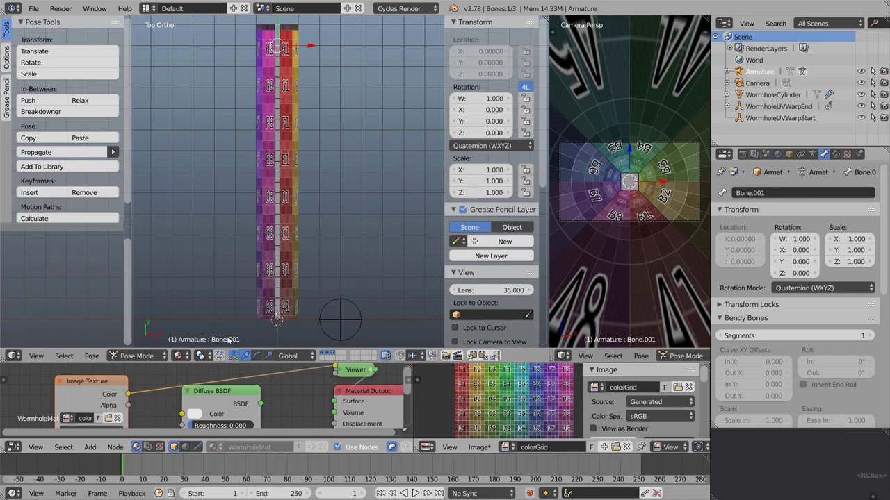
# Clear the parent of the short far-end bone in Edit Mode, then return the armature to Pose Mode.
pyautogui.click(136, 356)
pyautogui.click(139, 329)
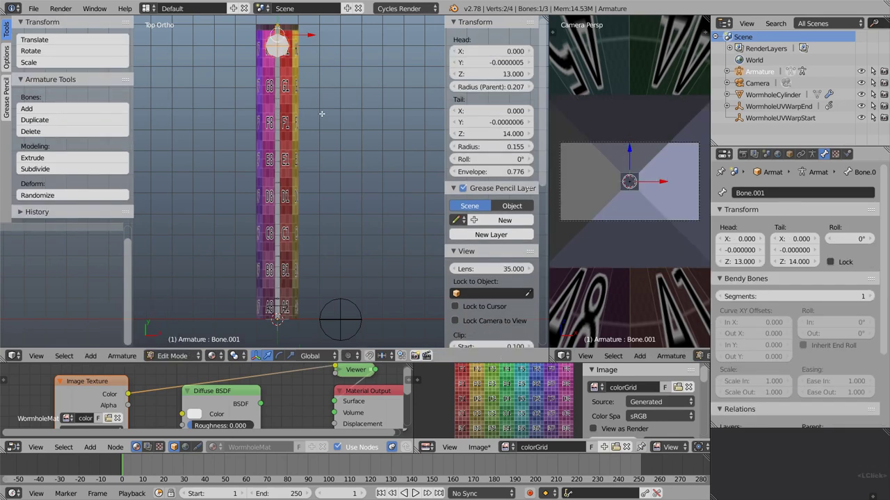
pyautogui.hotkey('alt', 'p')
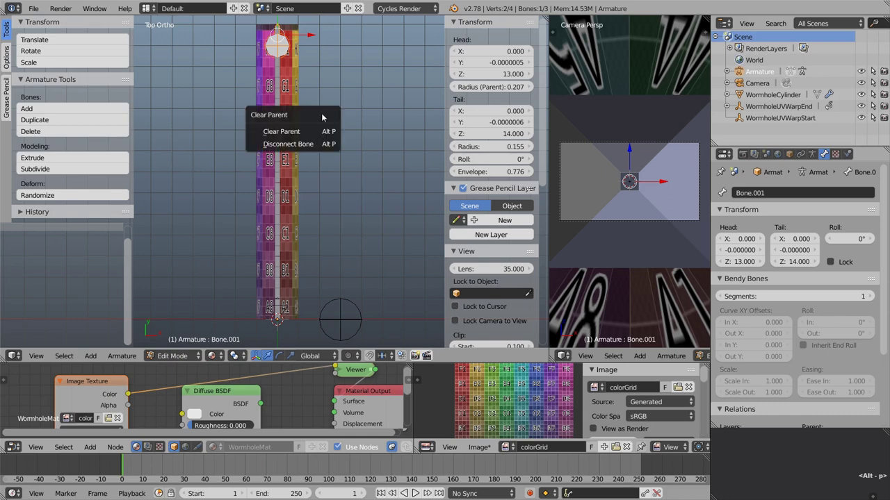
pyautogui.click(290, 132)
pyautogui.click(169, 356)
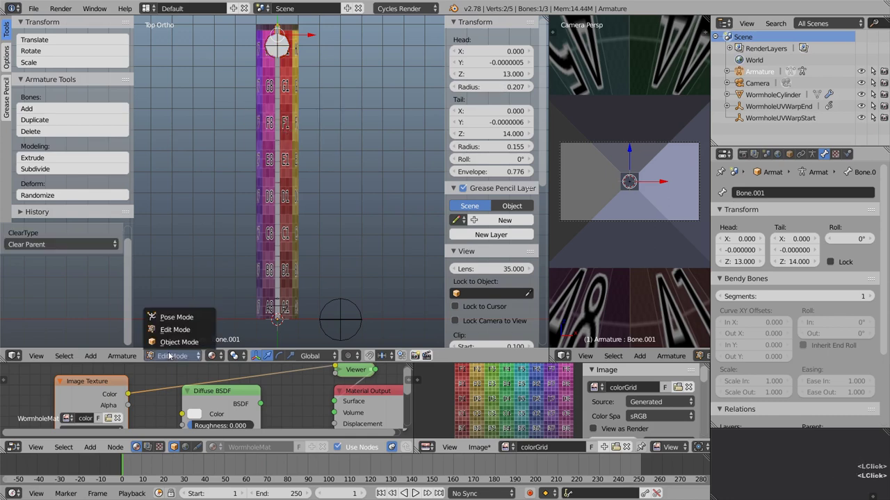
pyautogui.click(177, 317)
# Try moving the unparented far-end bone independently of the segmented middle bone.
pyautogui.press('g')
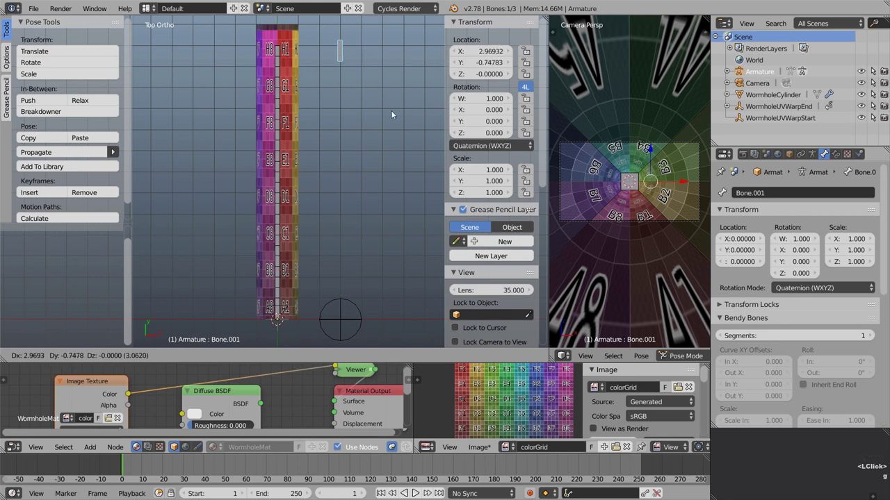
pyautogui.rightClick(286, 88)
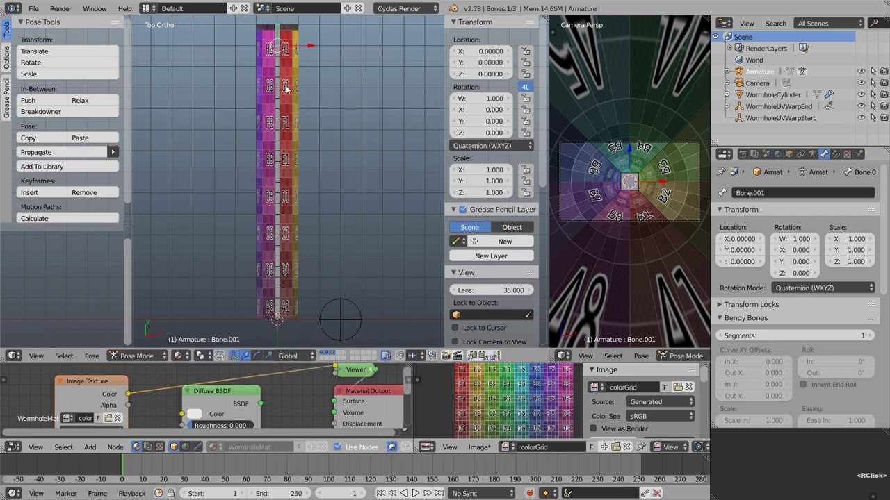
pyautogui.rightClick(281, 84)
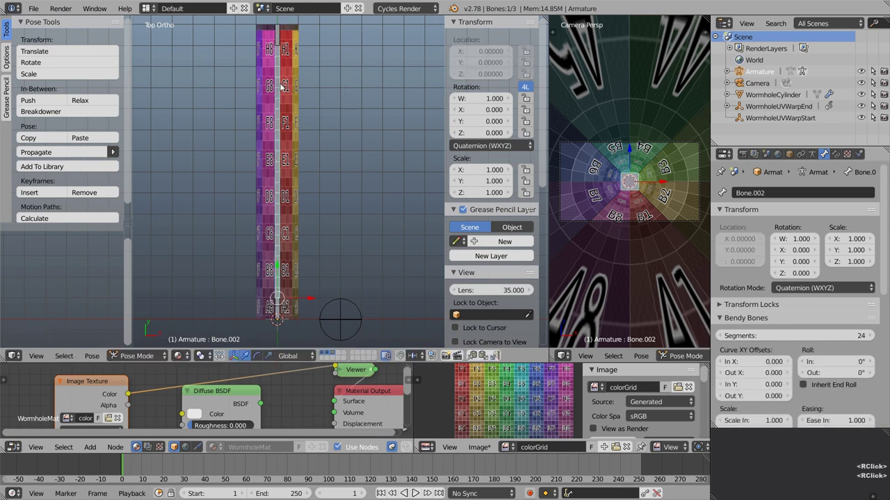
pyautogui.rightClick(279, 40)
pyautogui.press('g')
pyautogui.rightClick(289, 44)
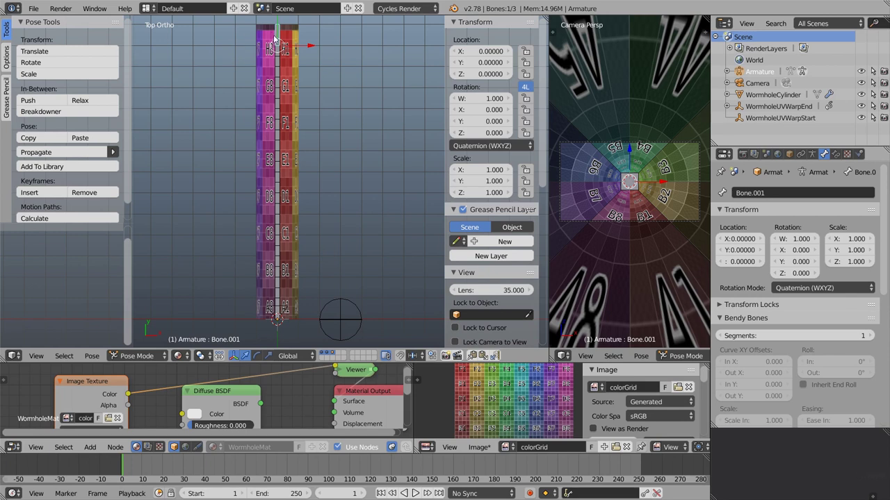
# Add a Stretch To bone constraint to the long middle bone with Armature as its target.
pyautogui.rightClick(277, 73)
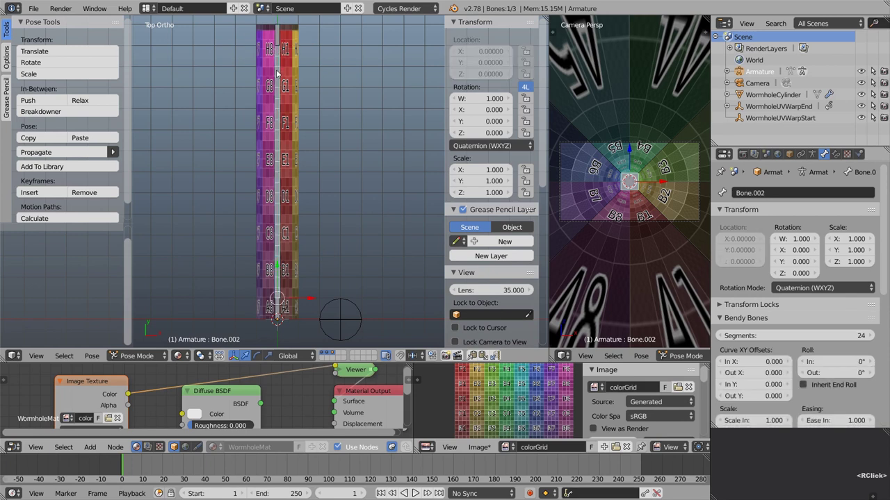
pyautogui.click(834, 154)
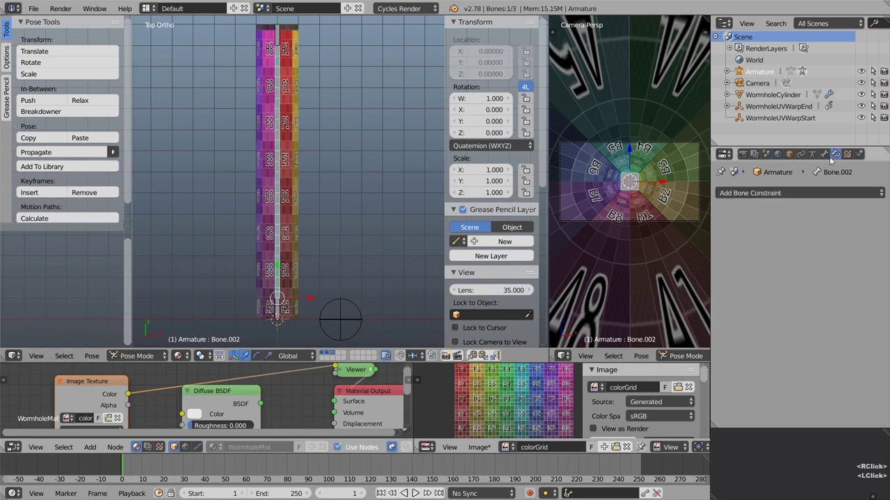
pyautogui.click(770, 194)
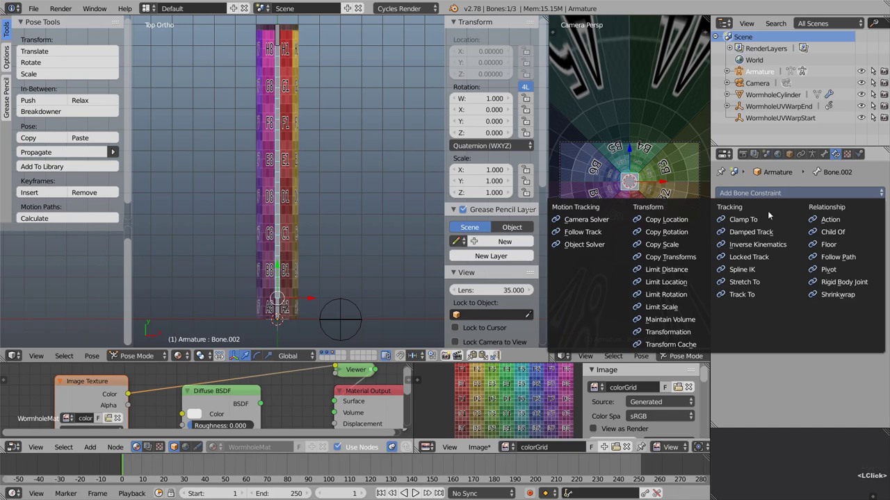
pyautogui.click(768, 283)
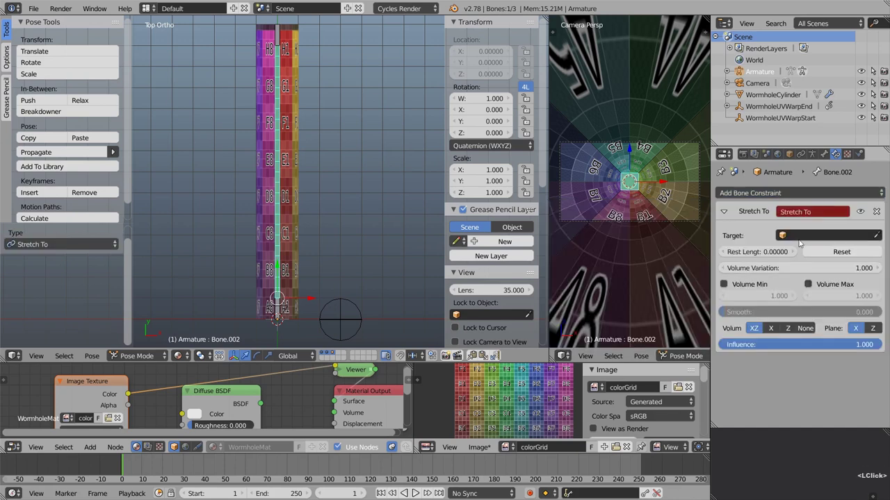
pyautogui.click(801, 237)
pyautogui.click(800, 253)
pyautogui.click(799, 252)
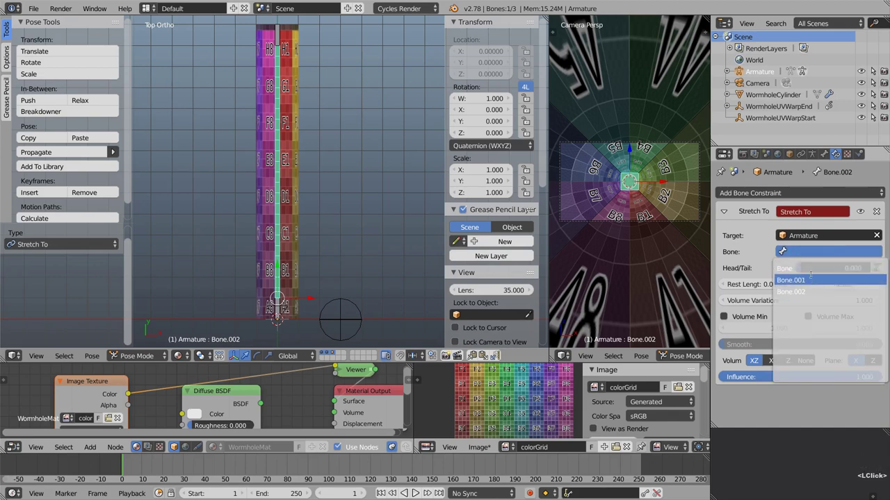
pyautogui.rightClick(279, 136)
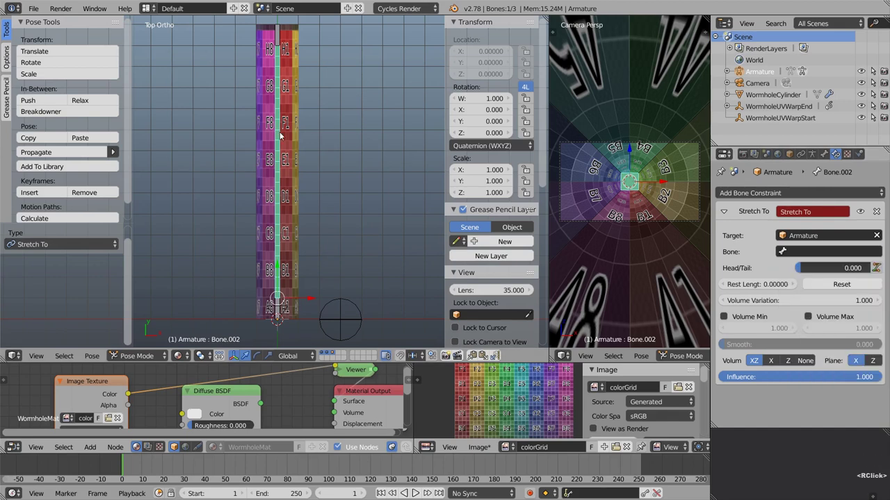
# Rename the short bone at the armature's origin end to Base.
pyautogui.rightClick(277, 316)
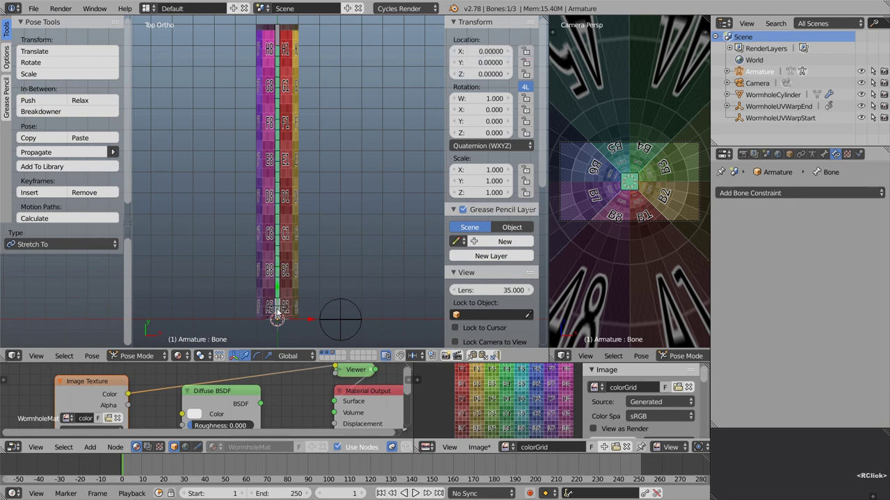
pyautogui.scroll(-3, 498, 264)
pyautogui.moveTo(497, 263); pyautogui.dragTo(492, 225, button='middle')
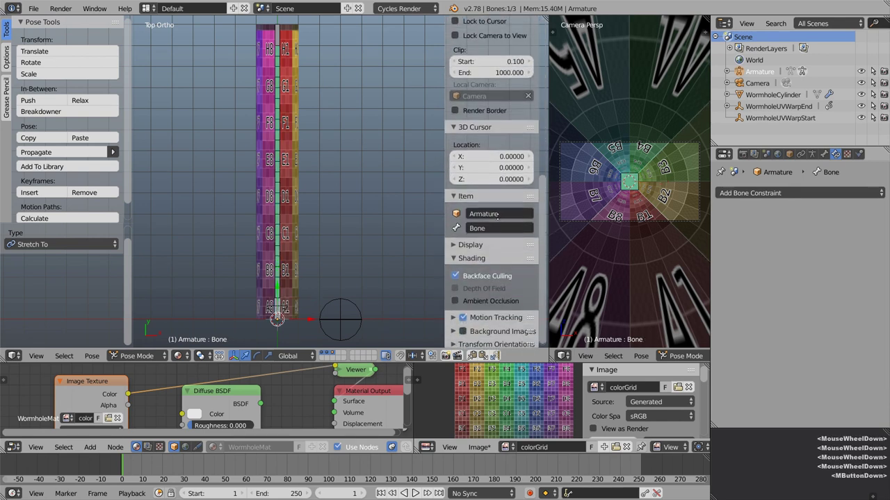
pyautogui.click(492, 223)
pyautogui.write('Base')
pyautogui.press('Return')
# Rename the long middle bone to Bendy and the short far-end bone to Head.
pyautogui.rightClick(280, 190)
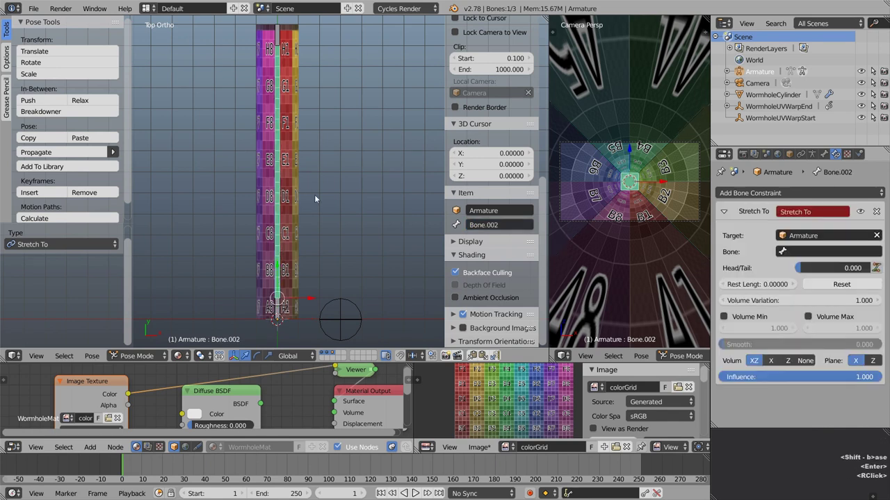
pyautogui.click(496, 224)
pyautogui.write('Bendy')
pyautogui.press('Return')
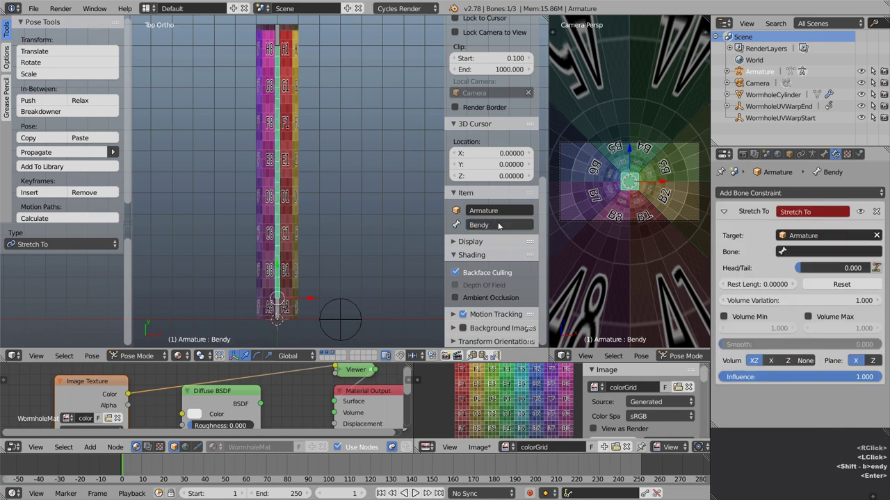
pyautogui.rightClick(276, 36)
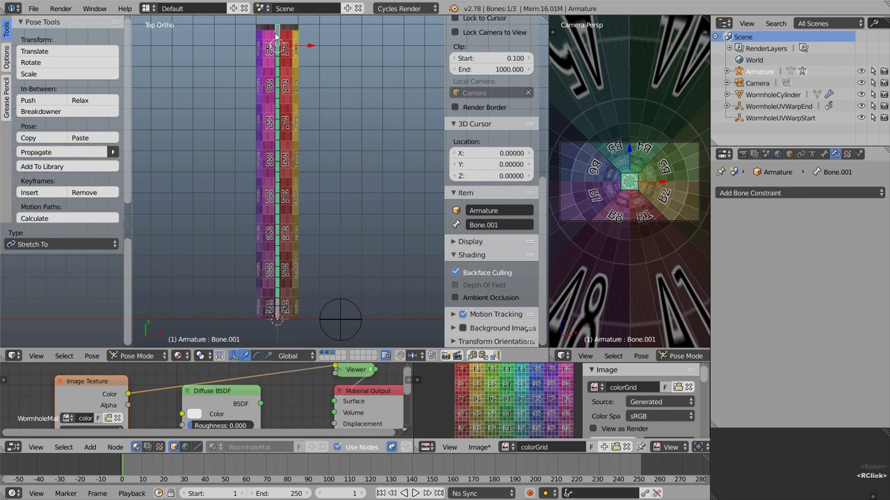
pyautogui.click(496, 224)
pyautogui.write('Head')
pyautogui.press('Return')
# Set the Head bone as the target bone of the Bendy bone's Stretch To constraint.
pyautogui.rightClick(278, 185)
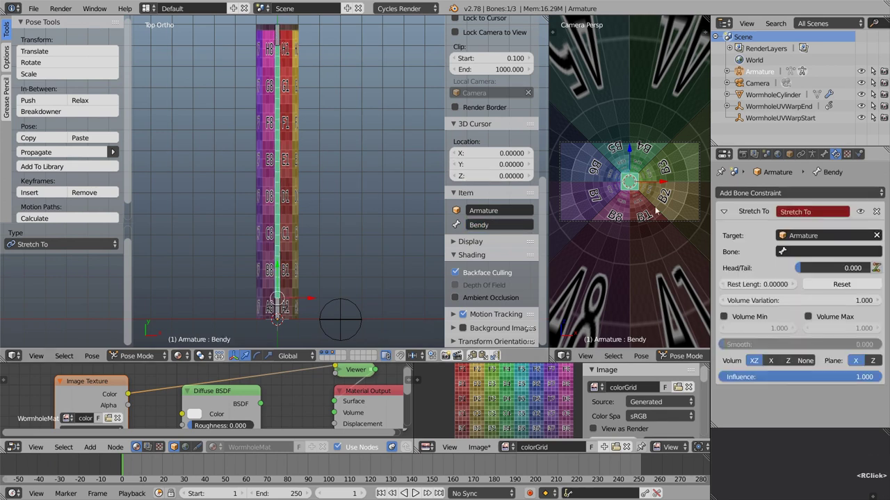
pyautogui.click(804, 252)
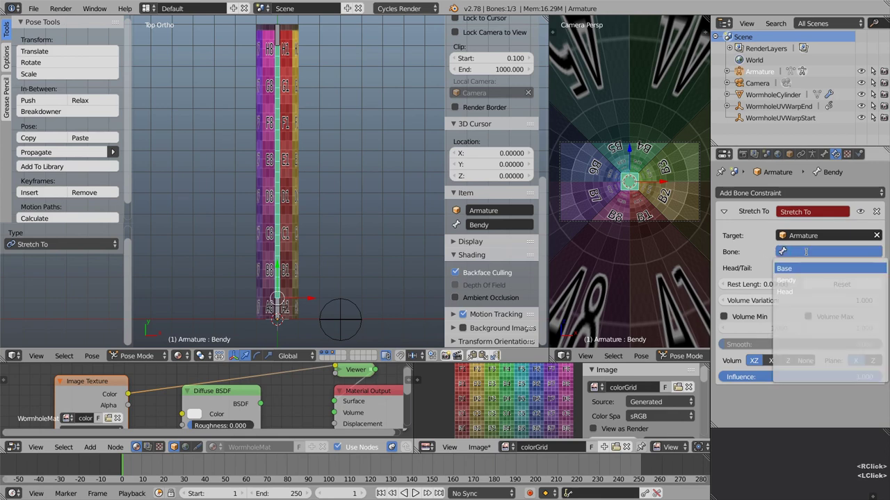
pyautogui.click(799, 292)
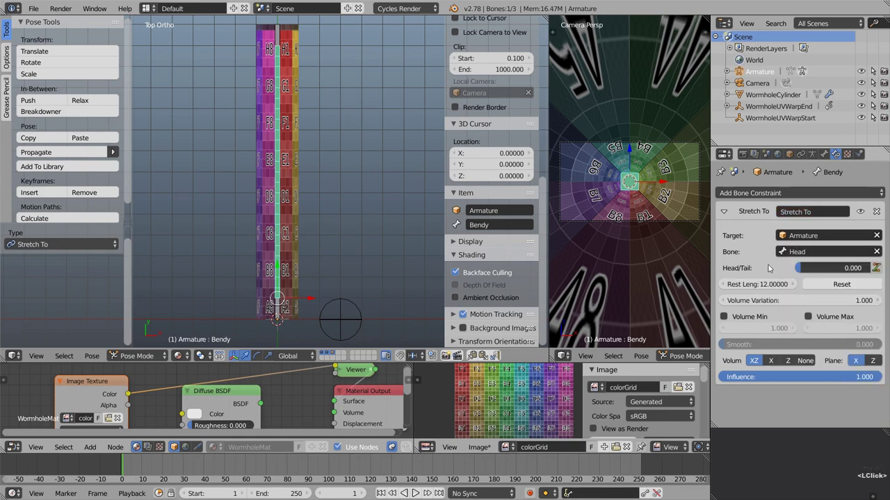
# Move the Head bone off the cylinder's axis by about -4.1 in X and -3.5 in Y to test the stretch.
pyautogui.rightClick(288, 43)
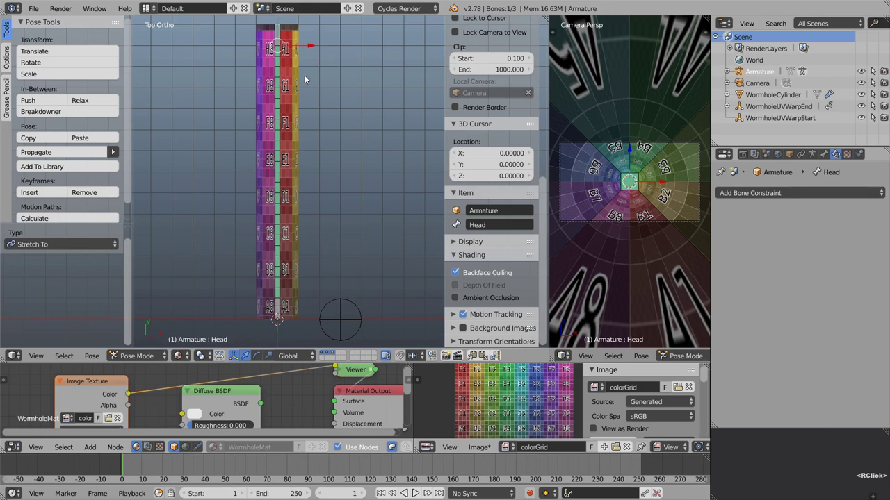
pyautogui.press('g')
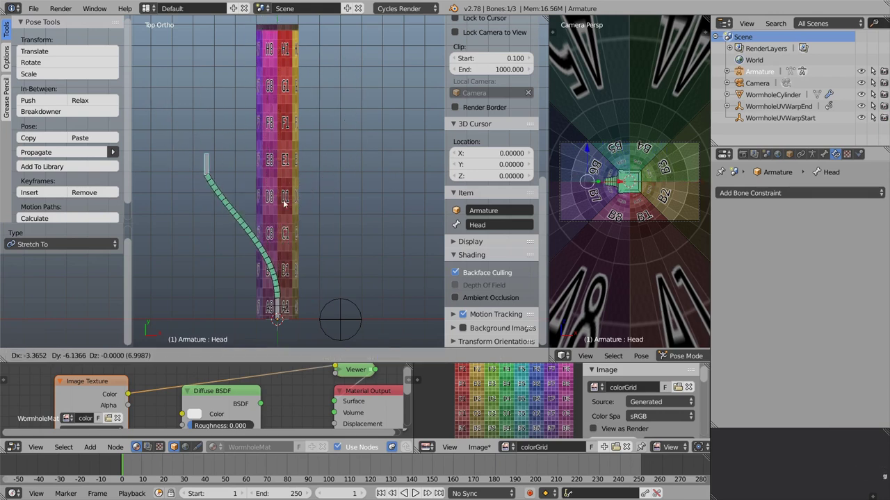
pyautogui.rightClick(278, 42)
pyautogui.press('g')
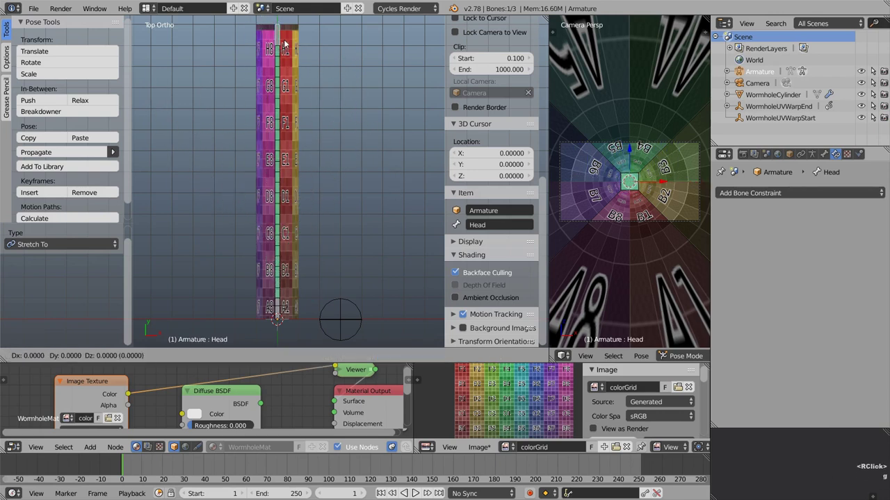
pyautogui.click(194, 107)
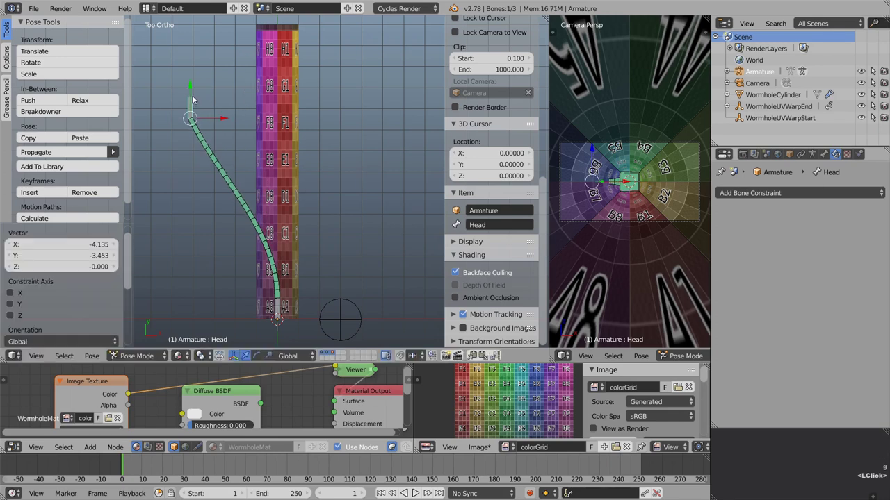
# Enable custom handle references on the Bendy bone with Base as In and Head as Out, and clear the Head bone's location.
pyautogui.rightClick(207, 148)
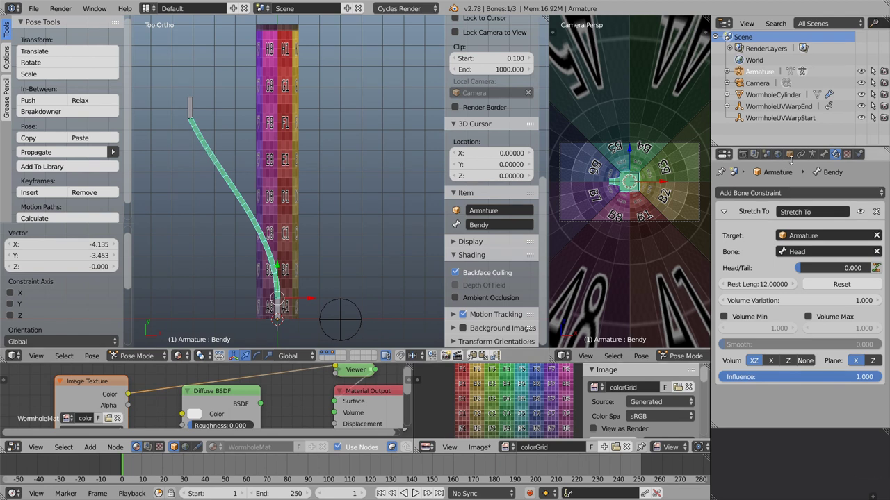
pyautogui.click(823, 155)
pyautogui.moveTo(785, 392); pyautogui.dragTo(720, 287, button='middle')
pyautogui.click(722, 251)
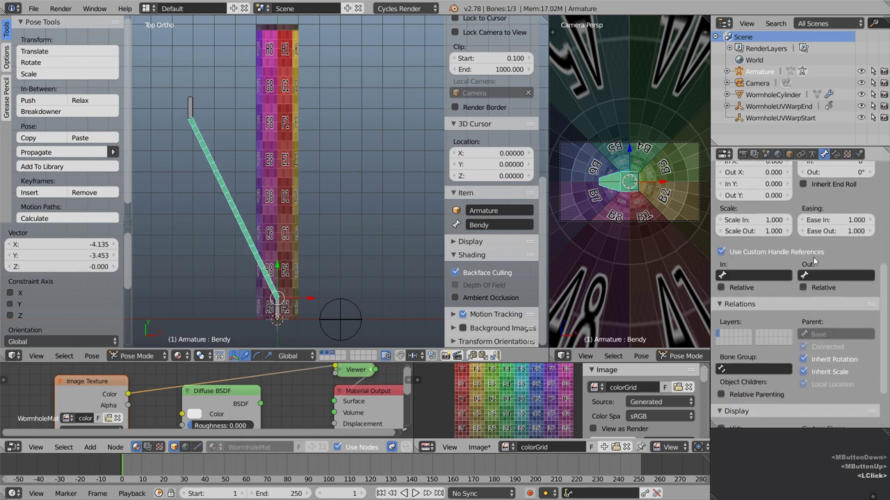
pyautogui.click(749, 275)
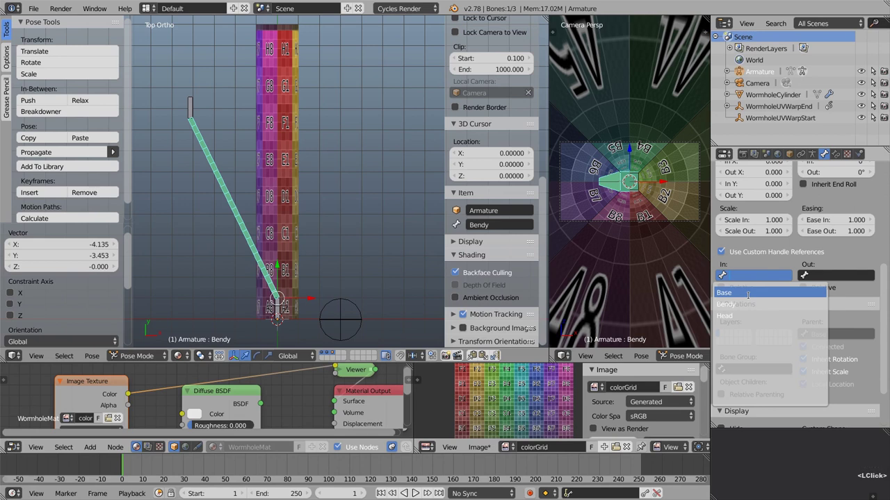
pyautogui.click(750, 293)
pyautogui.click(834, 276)
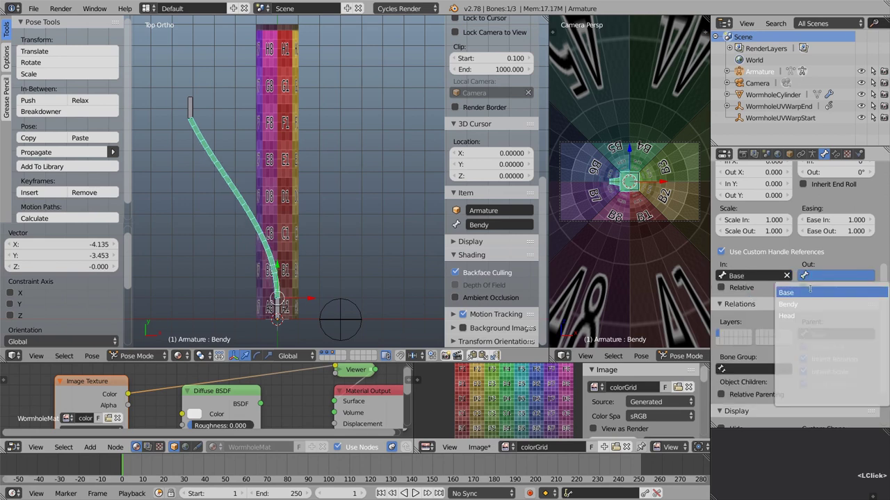
pyautogui.click(808, 317)
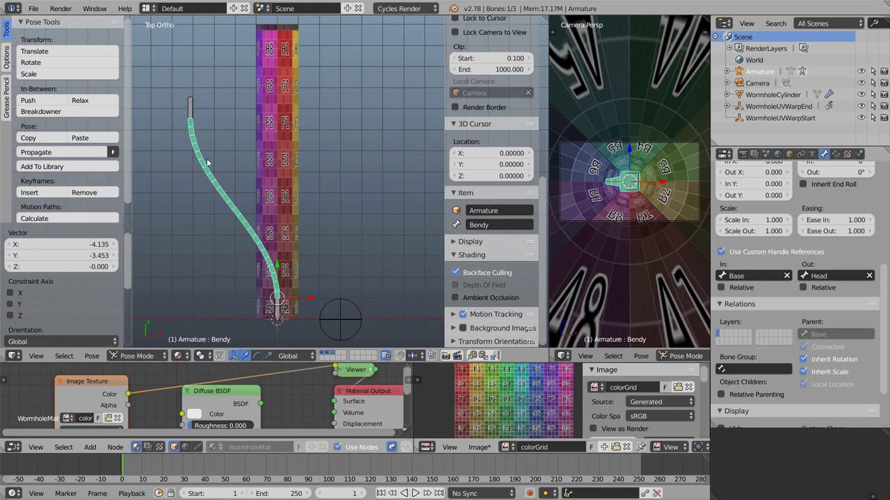
pyautogui.rightClick(193, 111)
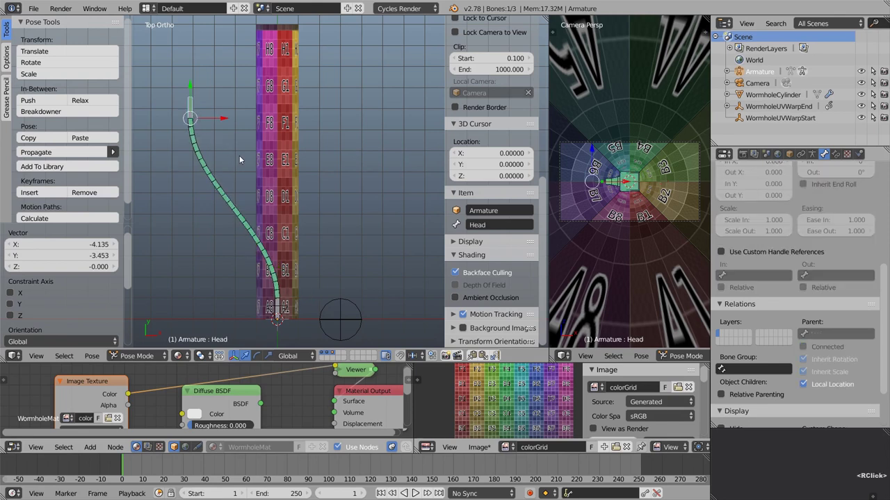
pyautogui.hotkey('alt', 'g')
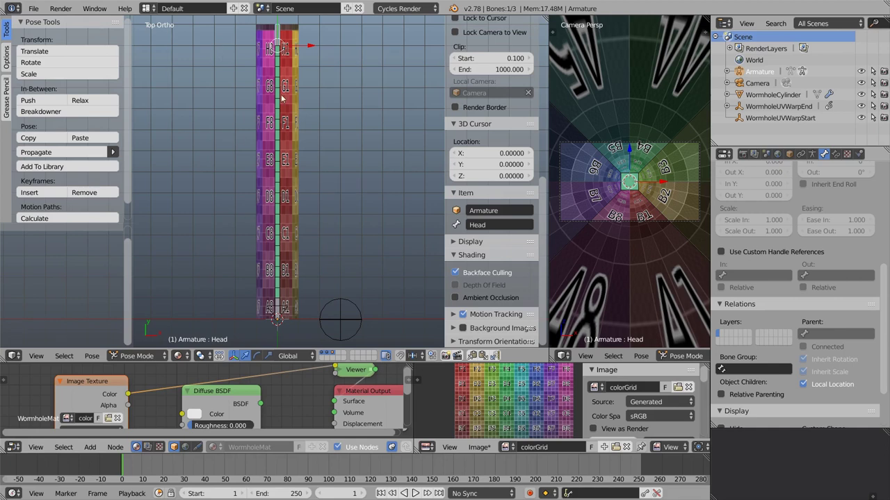
# Add a single loop cut exactly at the middle of the WormholeCylinder's length.
pyautogui.rightClick(293, 124)
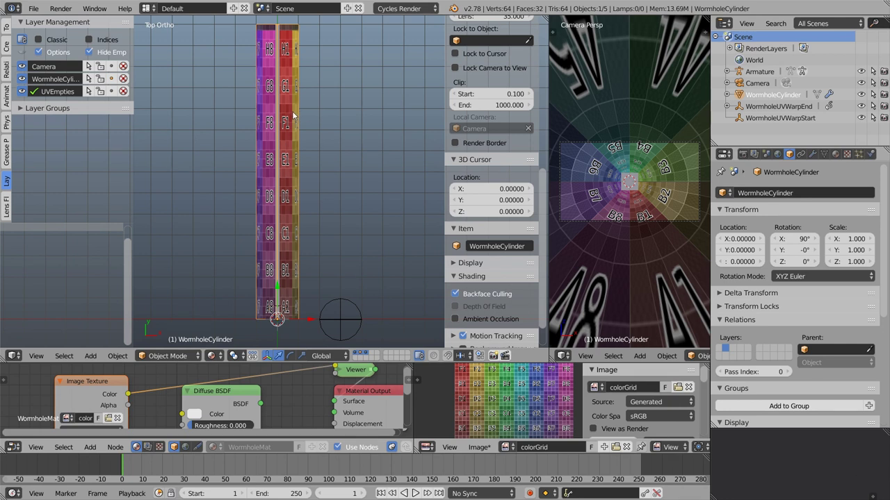
pyautogui.press('Tab')
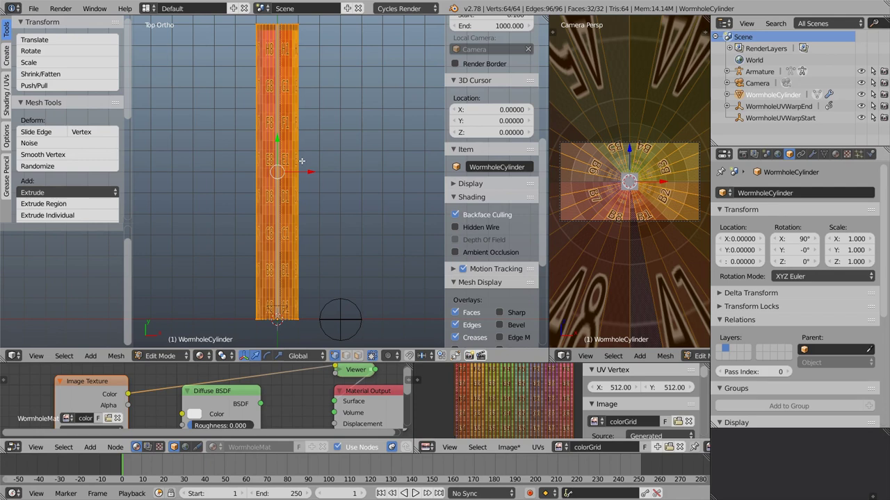
pyautogui.press('ctrl')
pyautogui.hotkey('ctrl', 'r')
pyautogui.scroll(3, 295, 166)
pyautogui.scroll(-2, 295, 167)
pyautogui.scroll(3, 295, 167)
pyautogui.scroll(5, 295, 167)
pyautogui.scroll(3, 294, 167)
pyautogui.scroll(-1, 295, 166)
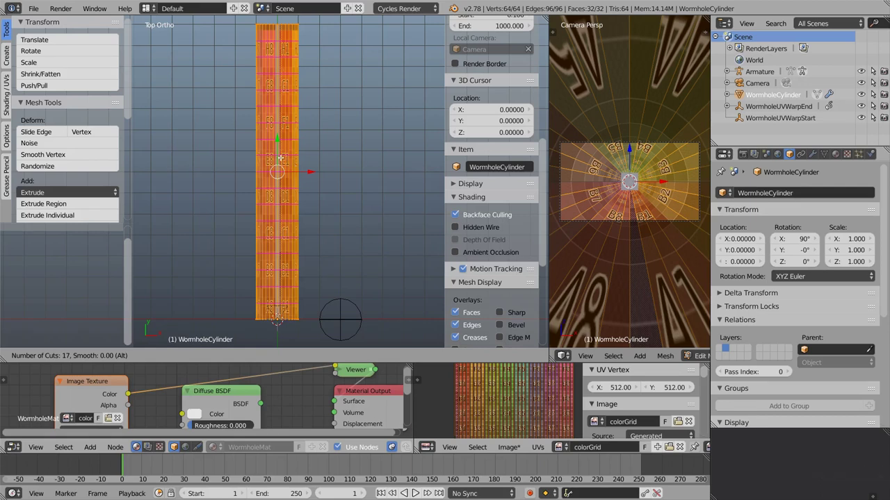
pyautogui.scroll(-12, 288, 164)
pyautogui.click(270, 173)
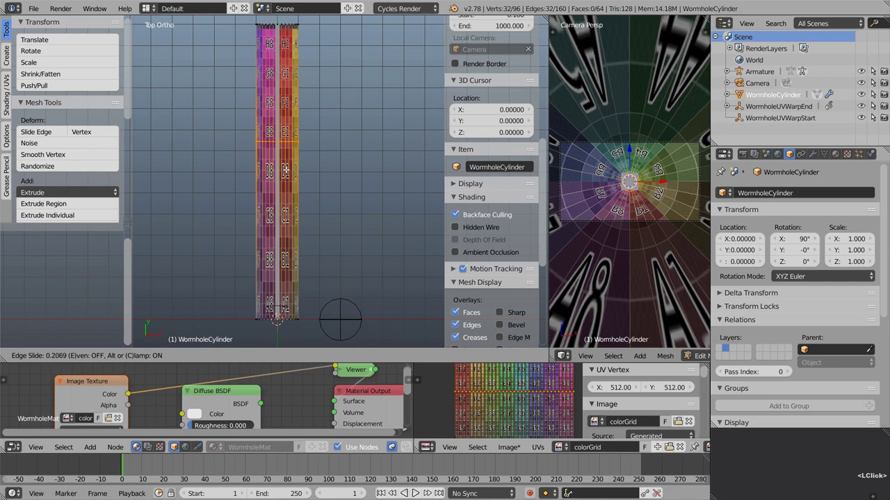
pyautogui.rightClick(289, 157)
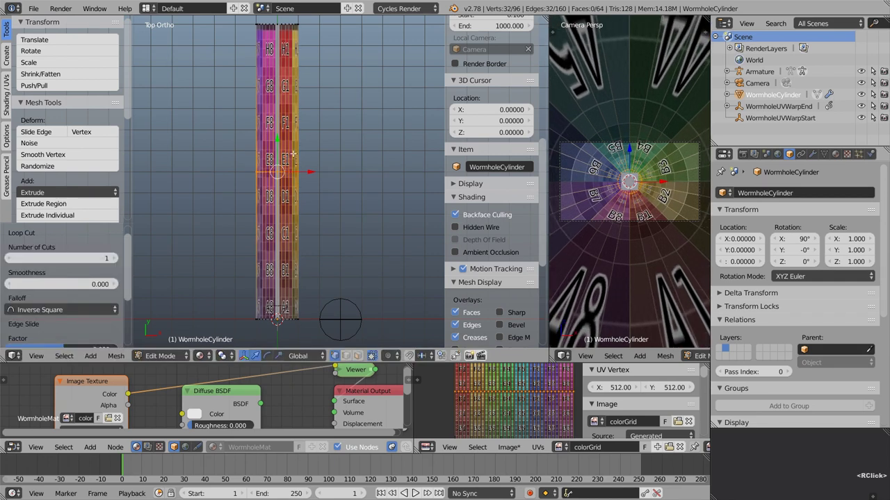
# Add a Bevel modifier with limit method Weight to the cylinder and set the middle edge loop's mean bevel weight to 1.00.
pyautogui.moveTo(299, 202)
pyautogui.mouseDown(button='middle')
pyautogui.moveTo(306, 173)
pyautogui.moveTo(308, 190)
pyautogui.mouseUp(button='middle')
pyautogui.scroll(2, 308, 190)
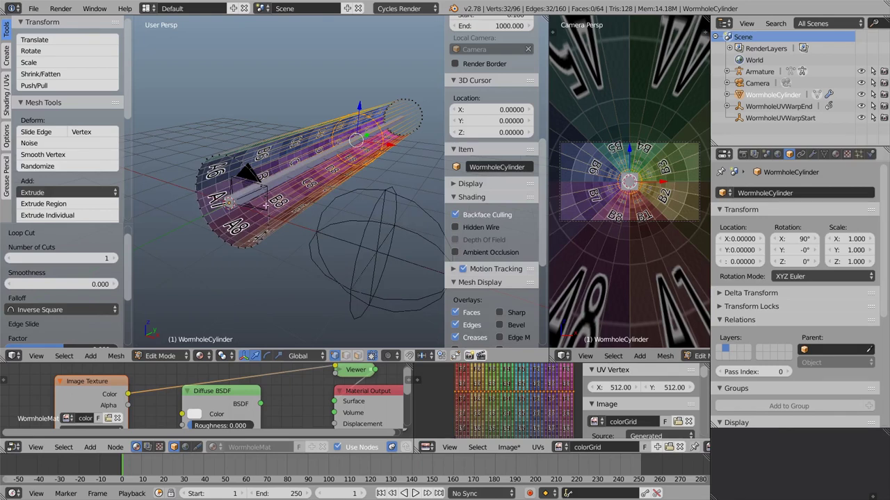
pyautogui.click(811, 154)
pyautogui.click(760, 194)
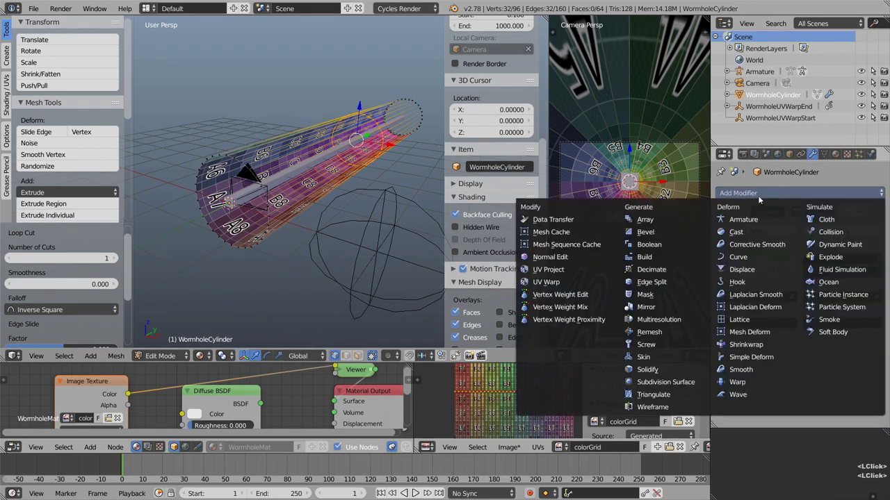
pyautogui.click(644, 232)
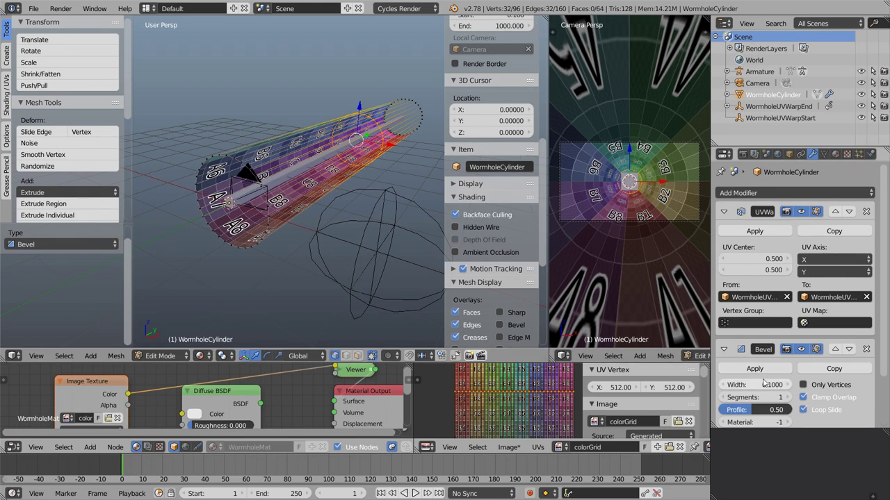
pyautogui.scroll(-5, 764, 382)
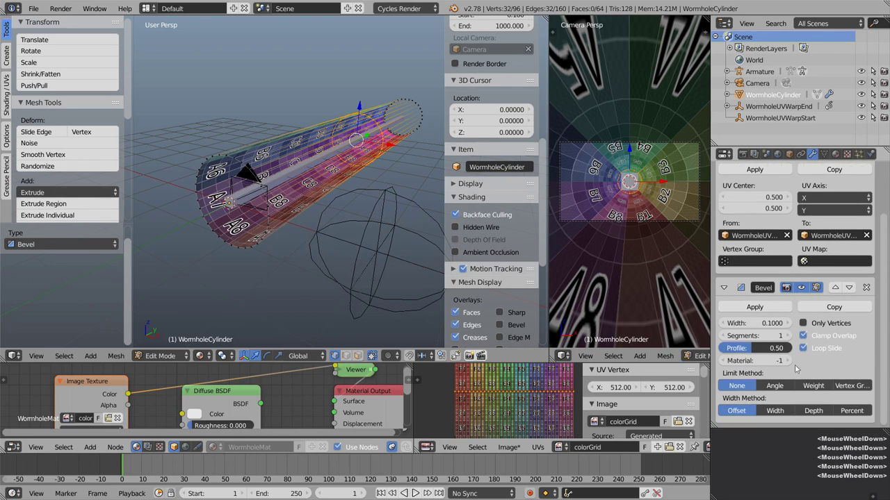
pyautogui.click(818, 387)
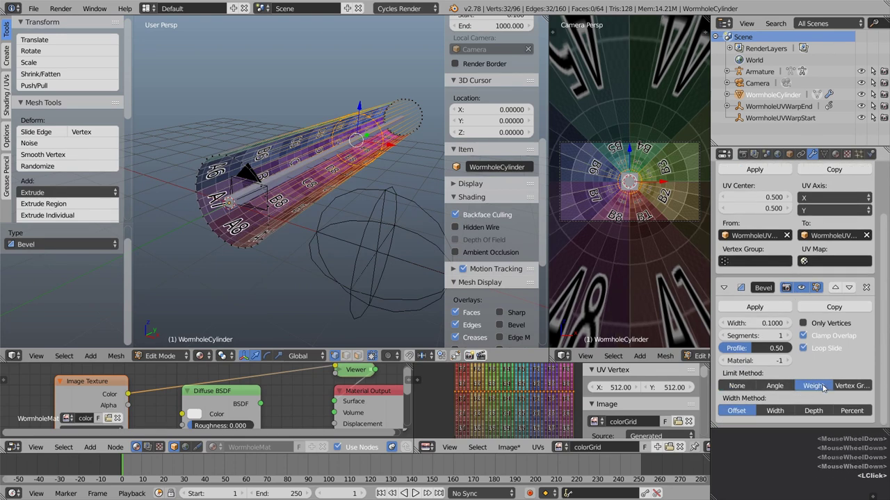
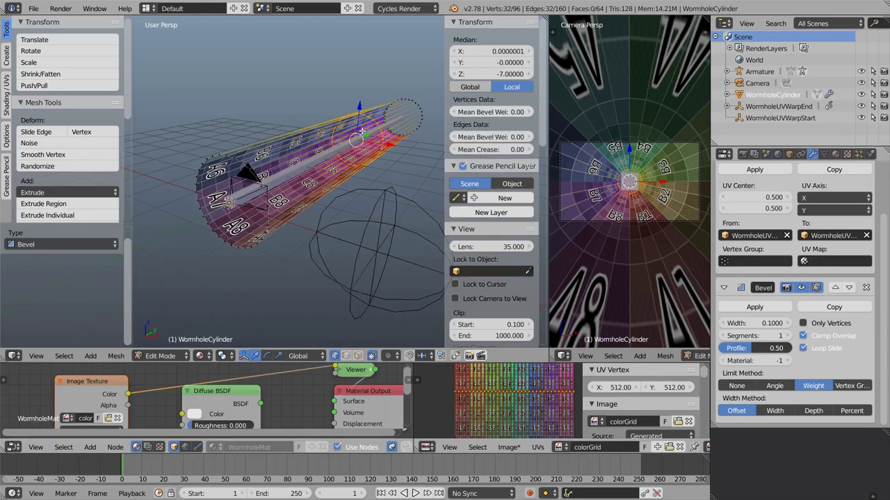
pyautogui.click(494, 138)
pyautogui.moveTo(362, 202); pyautogui.dragTo(315, 198, button='middle')
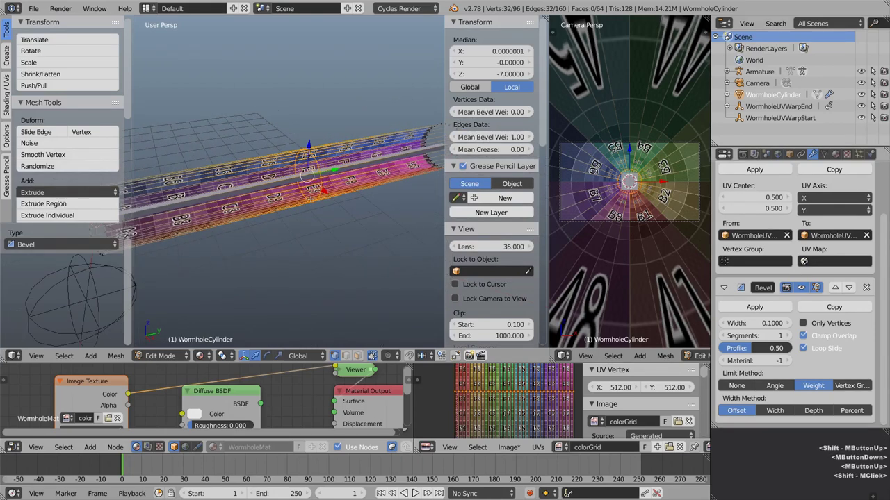
# Return the cylinder to Object Mode in wireframe shading and enable its Wire and Draw All Edges display options.
pyautogui.press('Tab')
pyautogui.press('z')
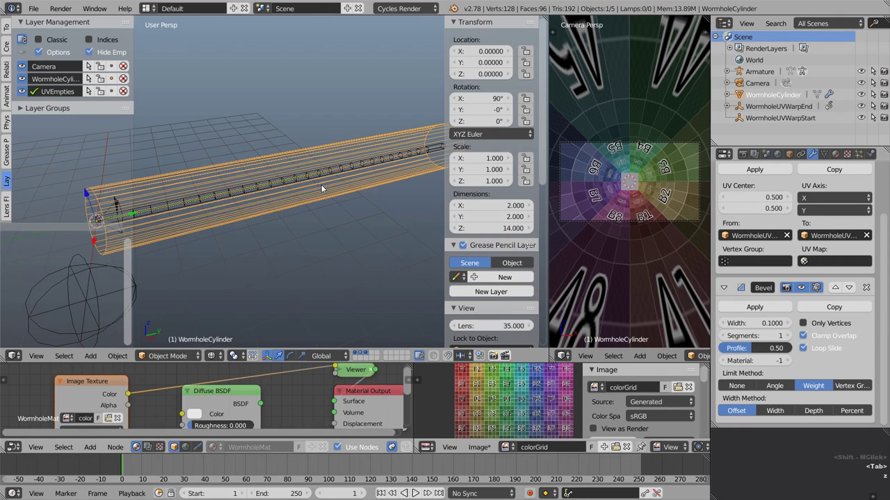
pyautogui.click(789, 154)
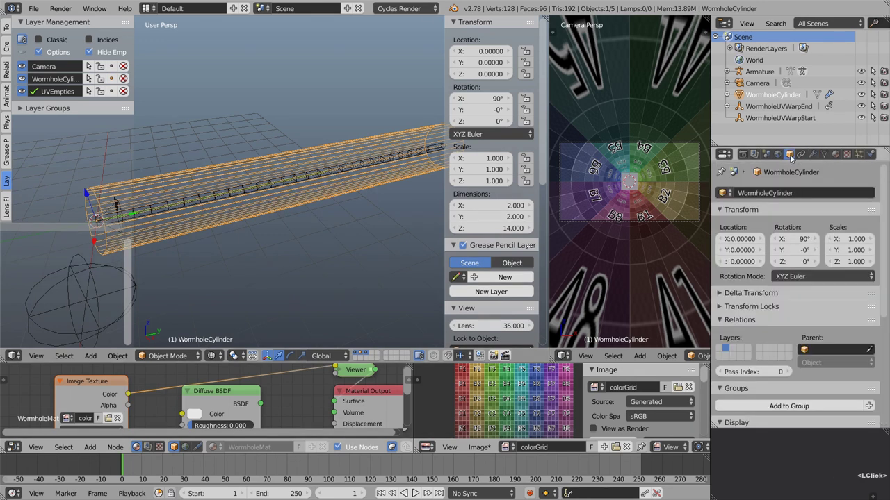
pyautogui.moveTo(782, 323); pyautogui.dragTo(770, 193, button='middle')
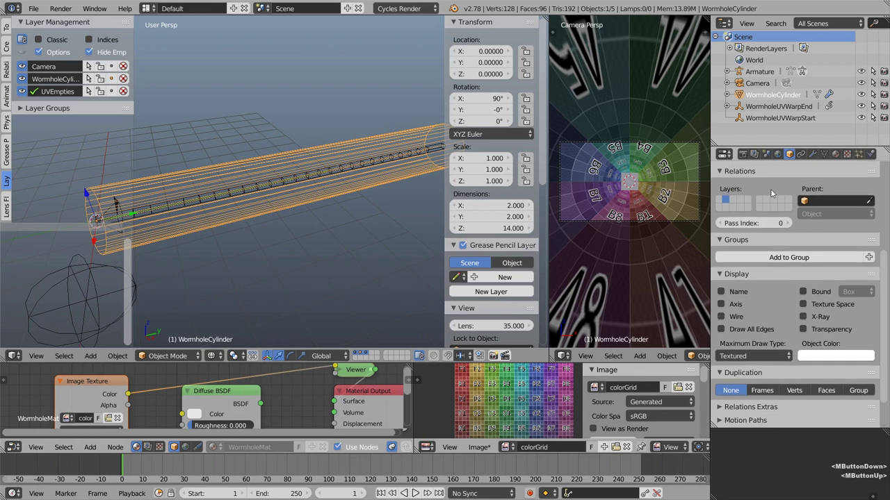
pyautogui.click(722, 317)
pyautogui.click(722, 329)
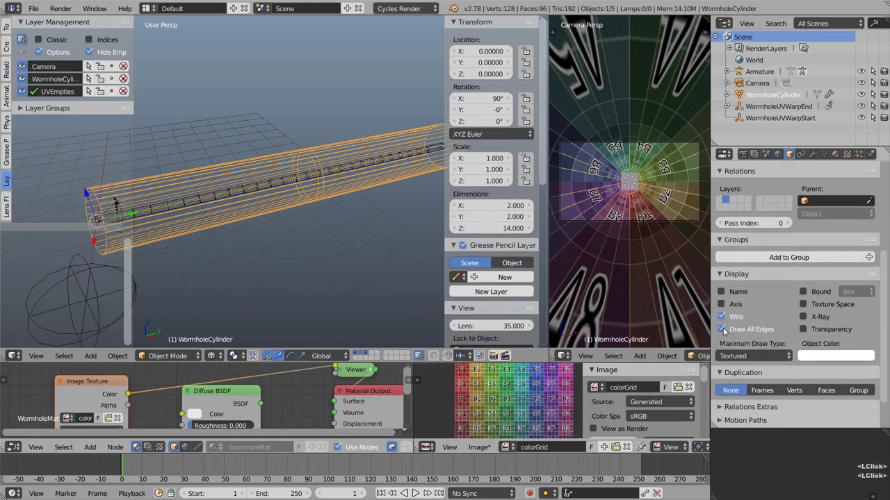
# Set the Bevel modifier's segments to 3 and inspect the beveled middle loop.
pyautogui.click(811, 156)
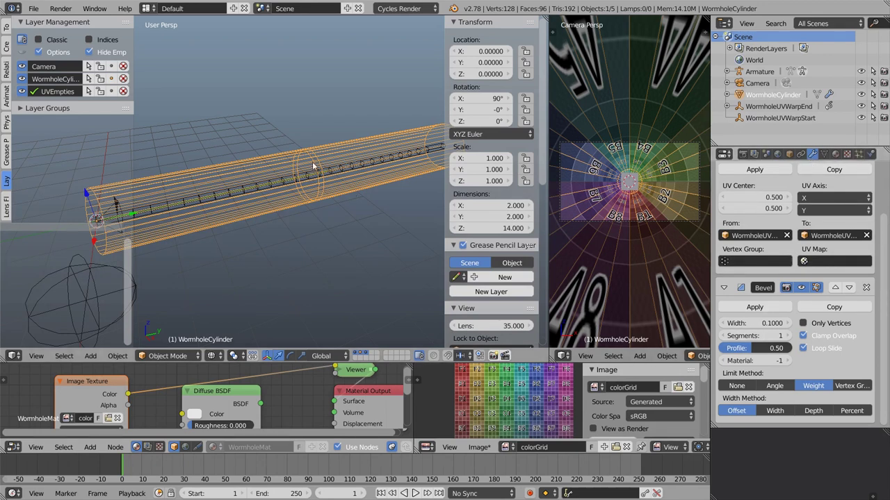
pyautogui.scroll(3, 320, 178)
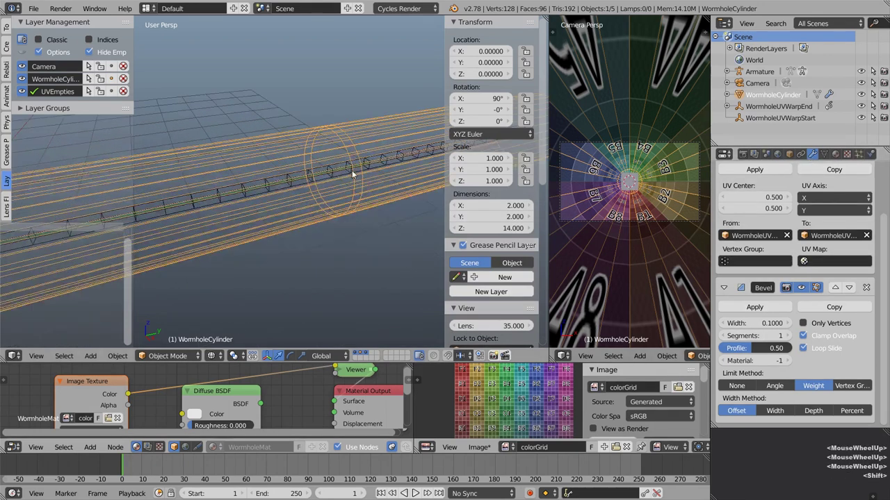
pyautogui.keyDown('shift'); pyautogui.moveTo(316, 175); pyautogui.dragTo(299, 182, button='middle'); pyautogui.keyUp('shift')
pyautogui.click(788, 336)
pyautogui.click(788, 336)
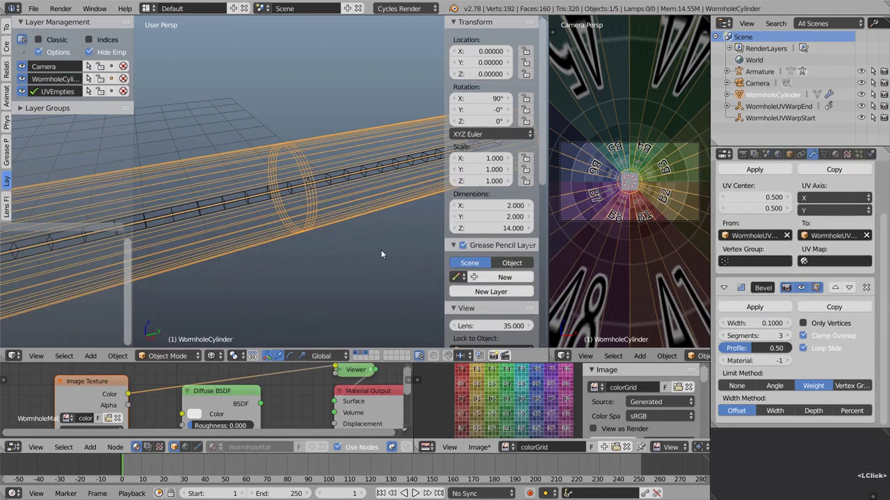
pyautogui.scroll(-3, 375, 249)
pyautogui.moveTo(300, 212); pyautogui.dragTo(294, 192, button='middle')
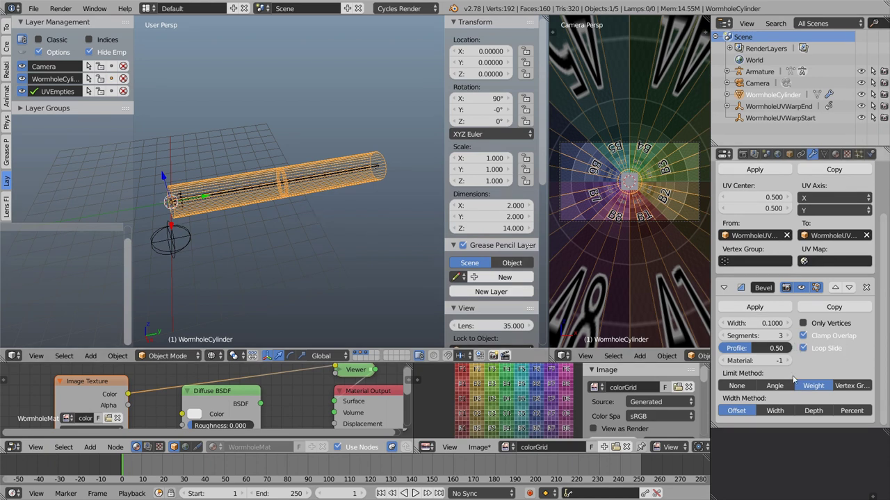
# Set the Bevel modifier's width method to Percent, disable Clamp Overlap and set the width to 100.
pyautogui.click(854, 410)
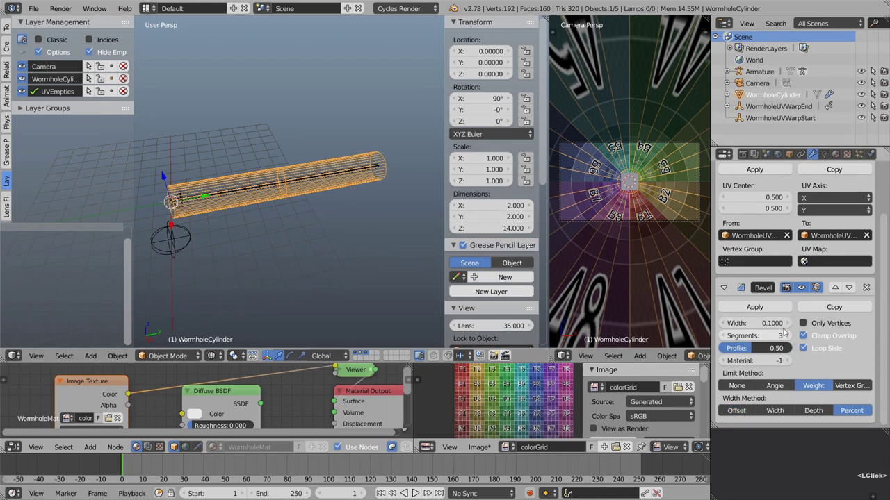
pyautogui.click(804, 337)
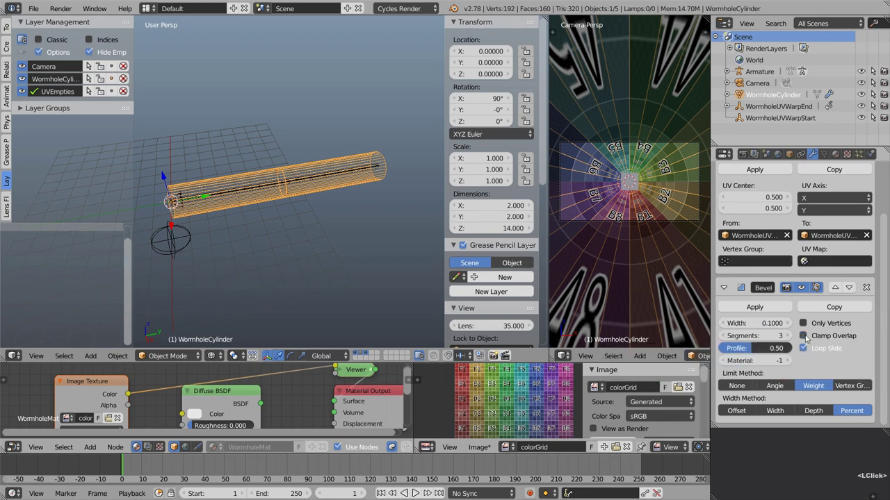
pyautogui.click(755, 323)
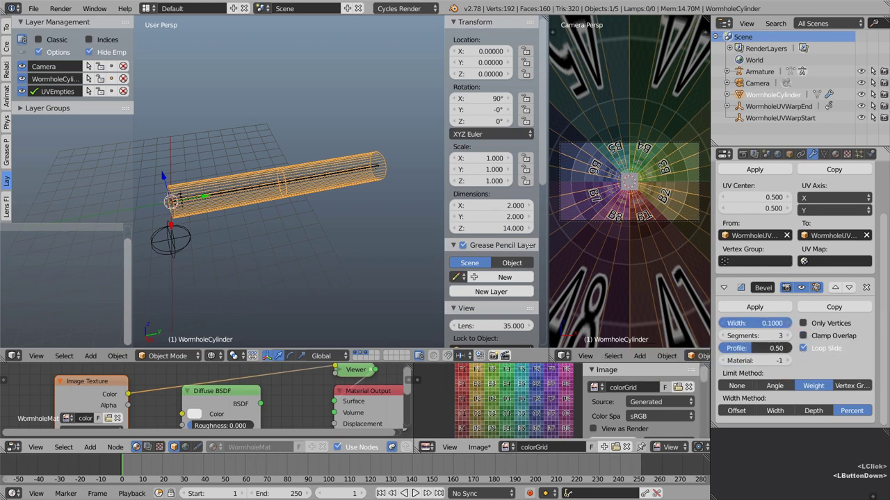
pyautogui.write('50')
pyautogui.press('Return')
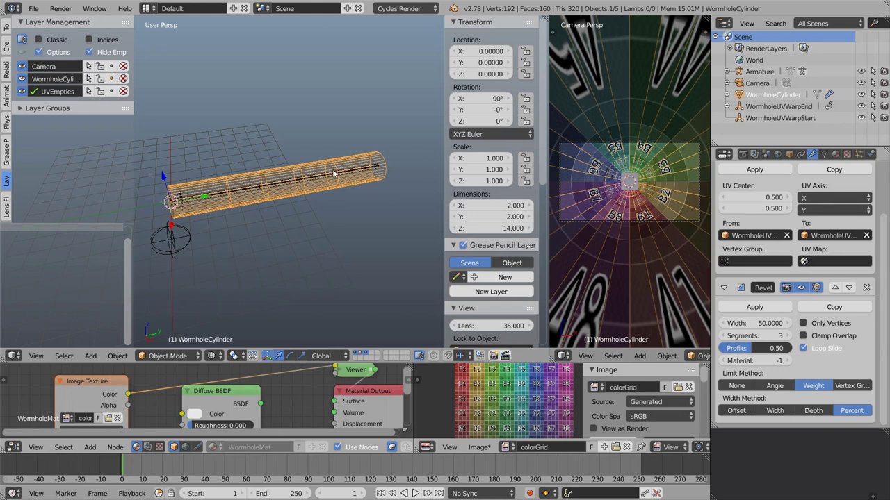
pyautogui.click(756, 323)
pyautogui.write('10')
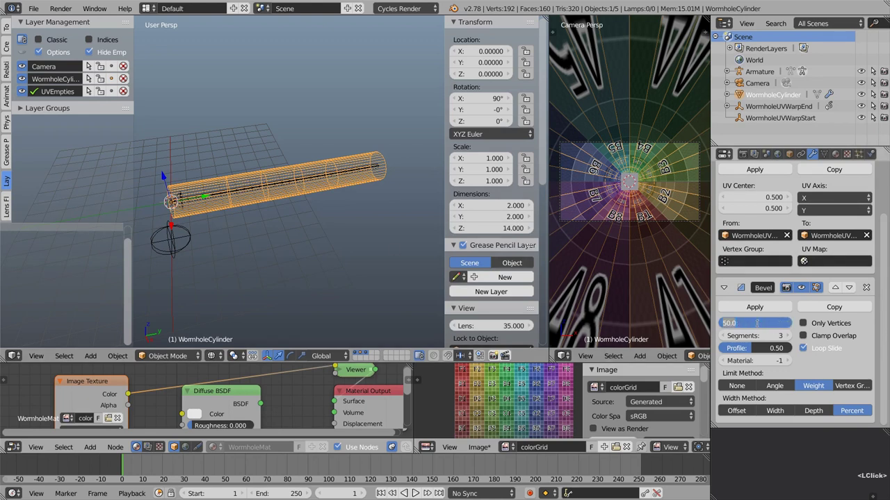
pyautogui.write('0')
pyautogui.press('Return')
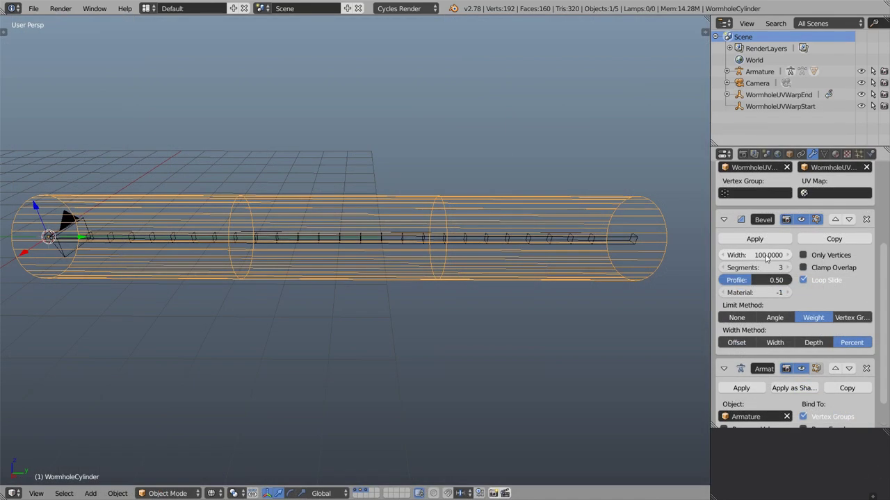
# Set the Bevel modifier's segments to 32.
pyautogui.moveTo(766, 258)
pyautogui.mouseDown()
pyautogui.moveTo(758, 258)
pyautogui.moveTo(767, 258)
pyautogui.mouseUp()
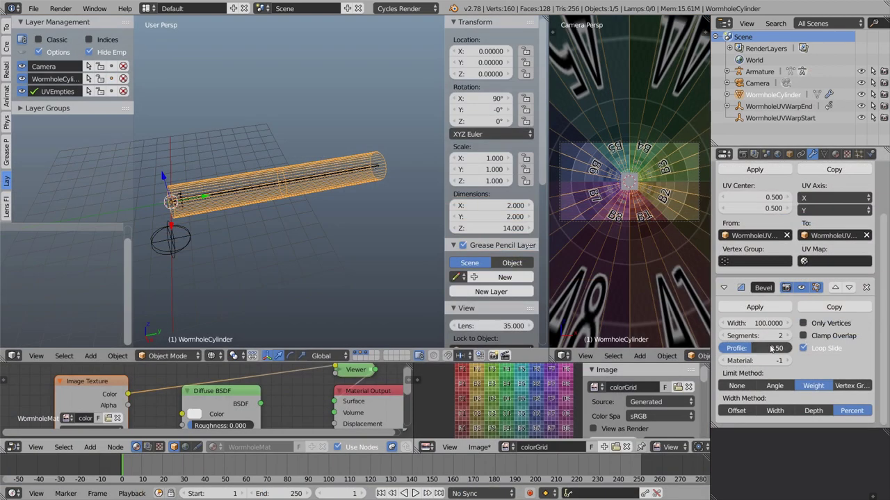
pyautogui.click(753, 336)
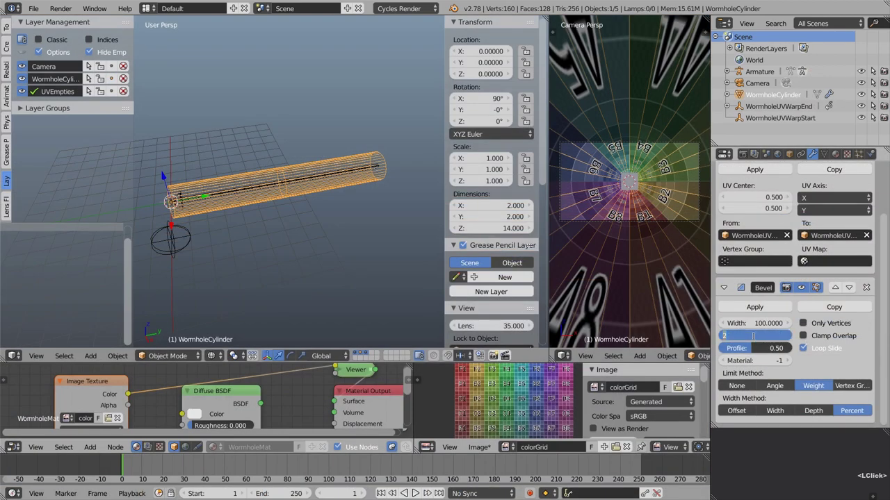
pyautogui.write('32')
pyautogui.press('Return')
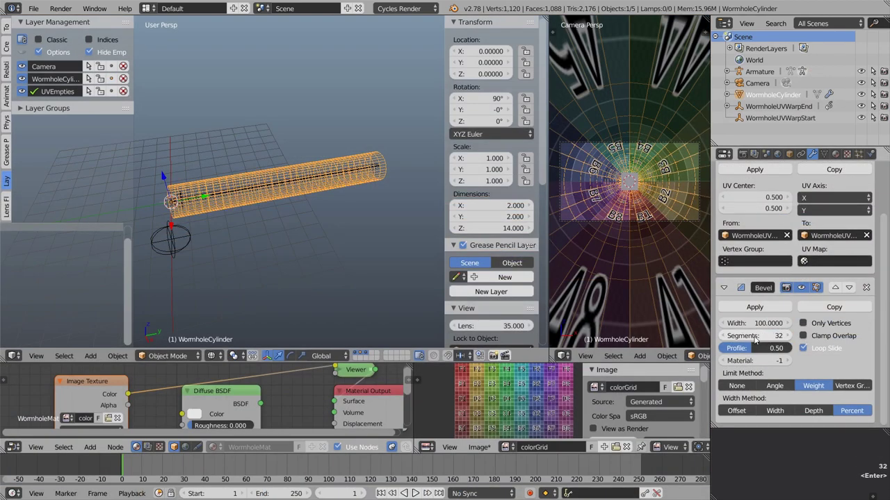
# Try 41 segments on the Bevel modifier, then restore the count to 32.
pyautogui.moveTo(753, 337)
pyautogui.mouseDown()
pyautogui.moveTo(820, 337)
pyautogui.moveTo(766, 337)
pyautogui.mouseUp()
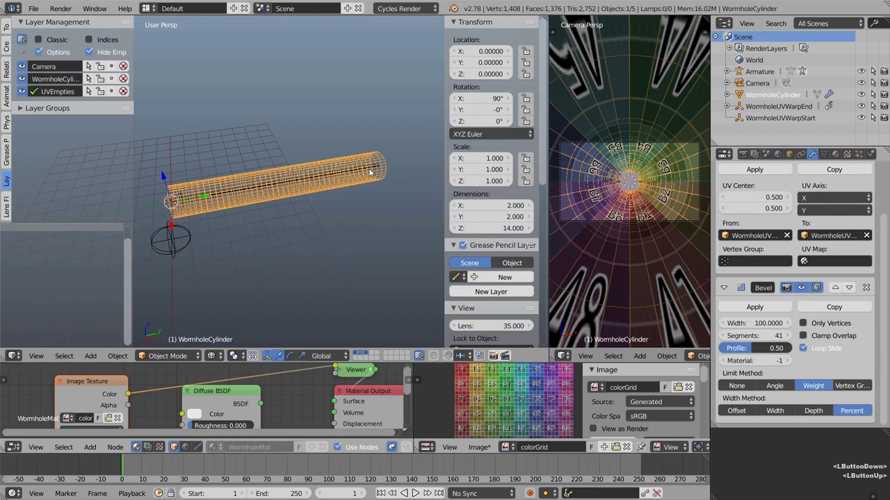
pyautogui.moveTo(263, 219); pyautogui.dragTo(313, 209, button='middle')
pyautogui.click(746, 336)
pyautogui.write('32')
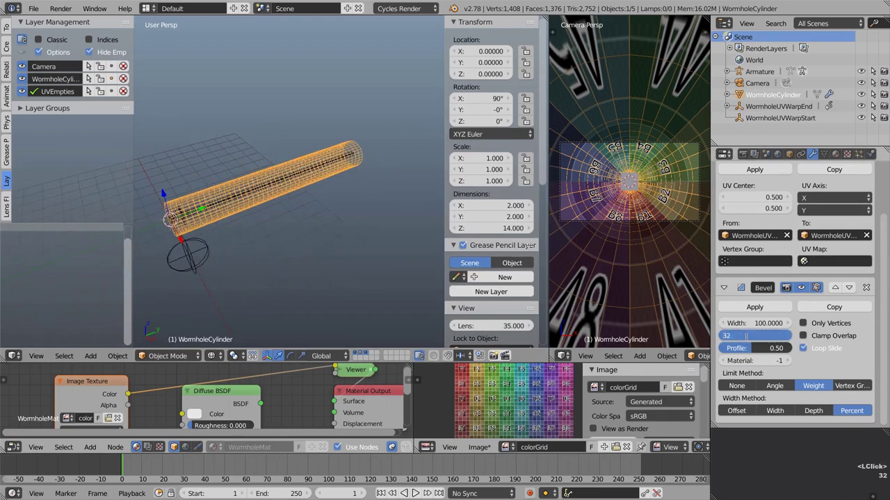
pyautogui.press('Return')
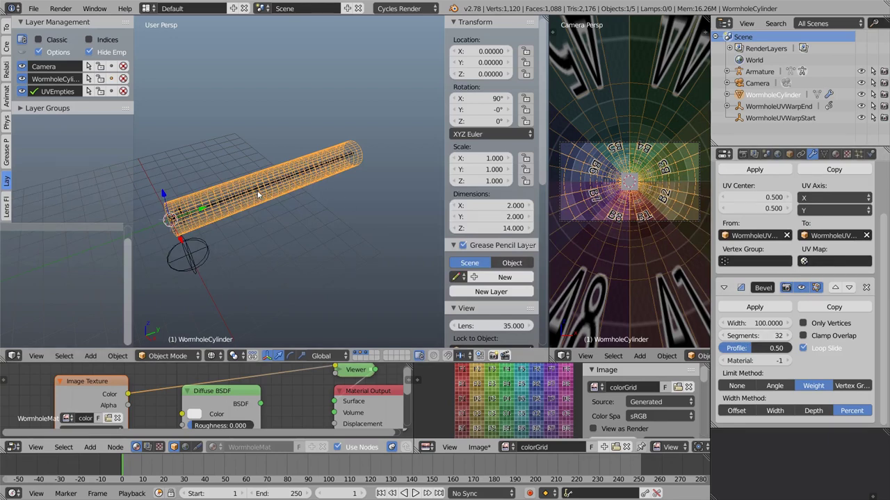
# Parent the wormhole cylinder to the armature using Armature Deform With Automatic Weights.
pyautogui.scroll(3, 258, 195)
pyautogui.keyDown('shift'); pyautogui.moveTo(258, 196); pyautogui.dragTo(324, 185, button='middle'); pyautogui.keyUp('shift')
pyautogui.scroll(2, 284, 211)
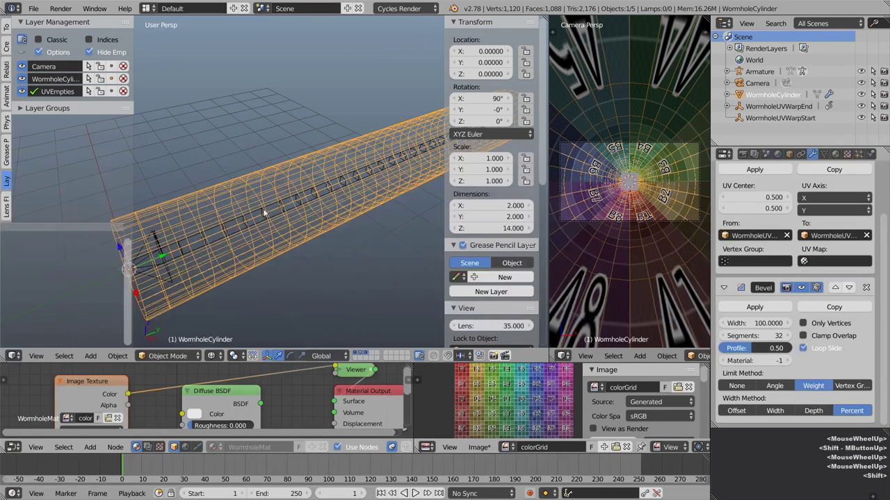
pyautogui.keyDown('shift'); pyautogui.rightClick(256, 211); pyautogui.keyUp('shift')
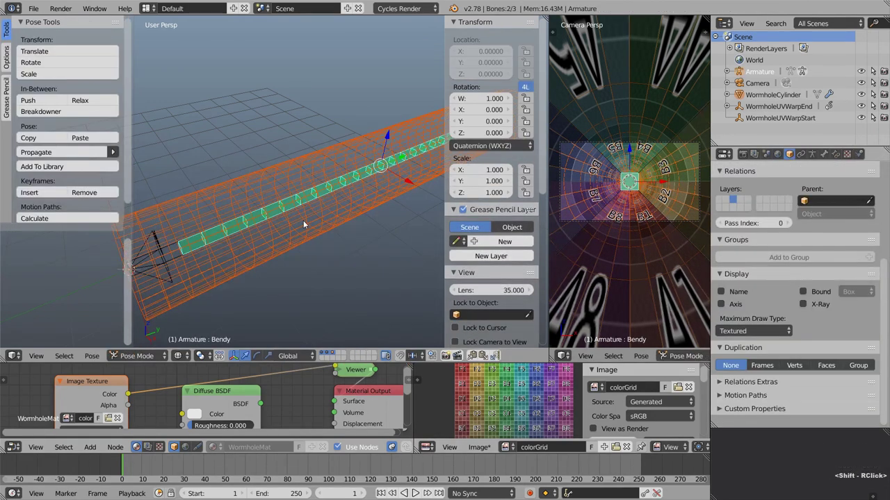
pyautogui.hotkey('ctrl', 'p')
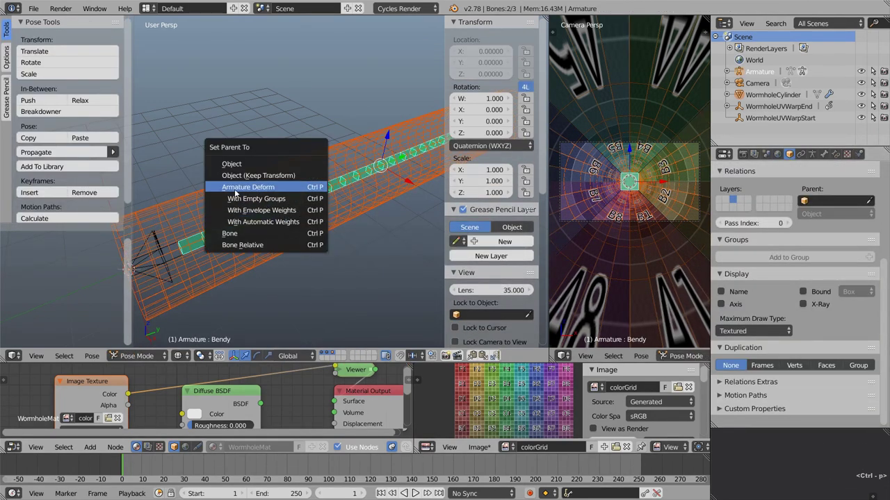
pyautogui.click(273, 223)
pyautogui.scroll(-4, 305, 205)
pyautogui.keyDown('shift'); pyautogui.moveTo(314, 192); pyautogui.dragTo(298, 200, button='middle'); pyautogui.keyUp('shift')
# Examine the cylinder's Base, Bendy and Head vertex group weights in Weight Paint mode.
pyautogui.rightClick(295, 201)
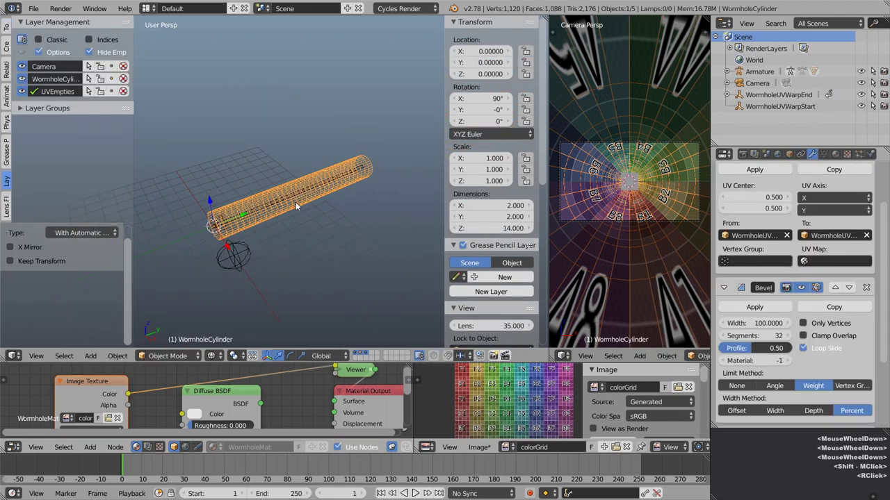
pyautogui.click(825, 154)
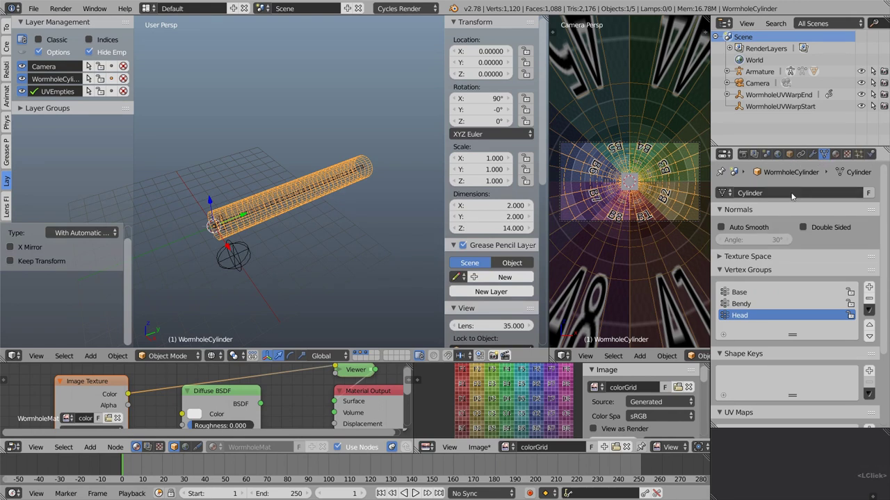
pyautogui.click(753, 297)
pyautogui.click(754, 306)
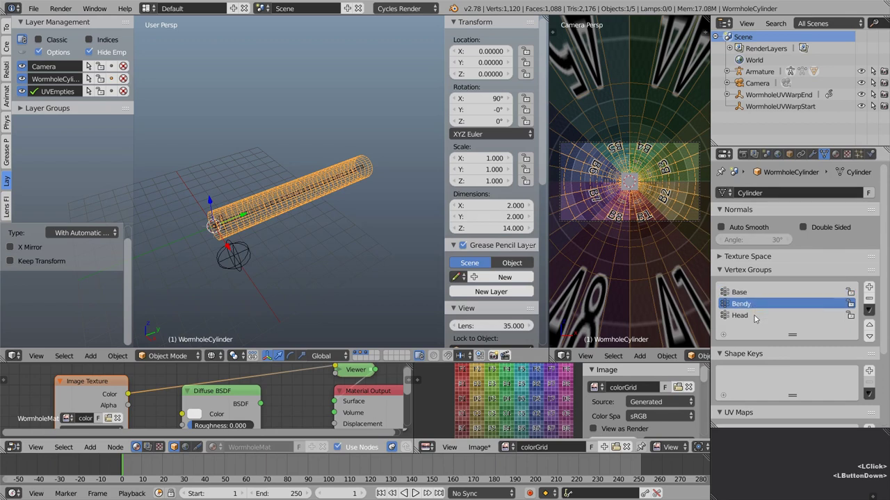
pyautogui.click(727, 314)
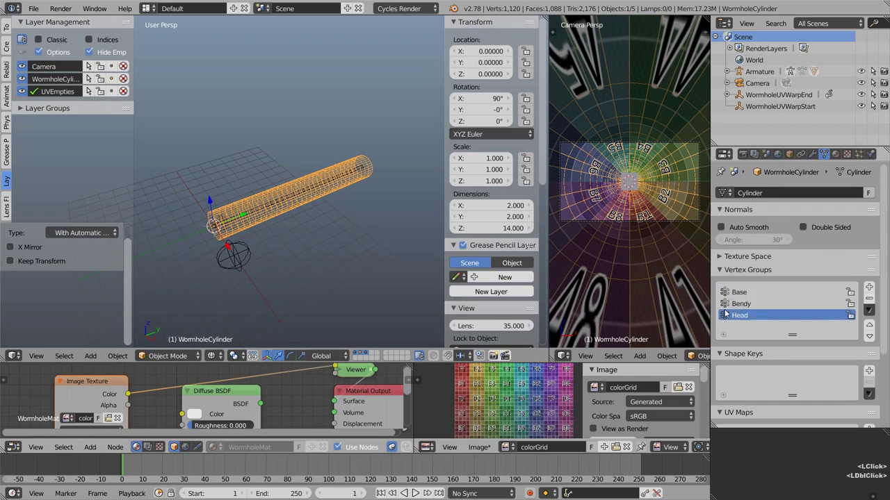
pyautogui.click(167, 356)
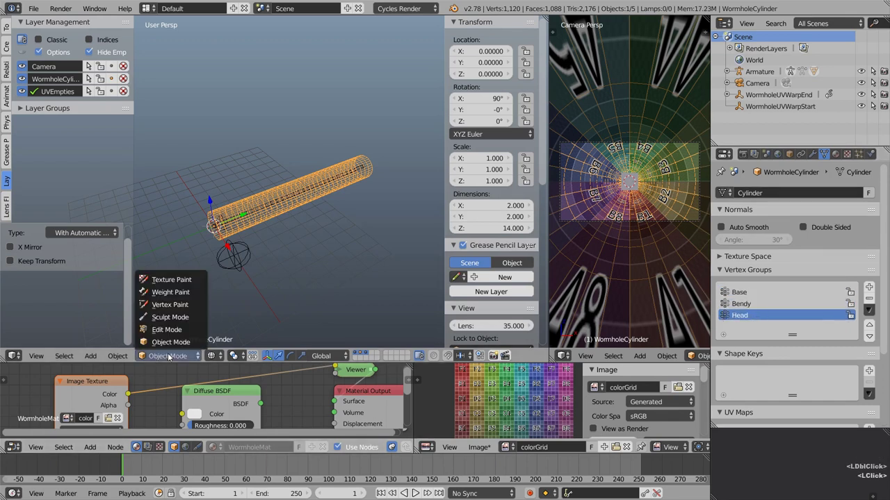
pyautogui.click(173, 292)
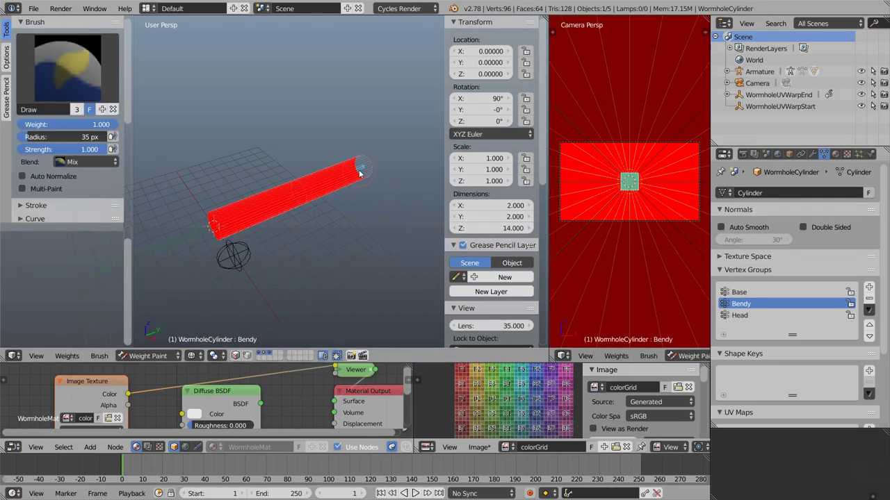
pyautogui.click(765, 292)
pyautogui.click(757, 316)
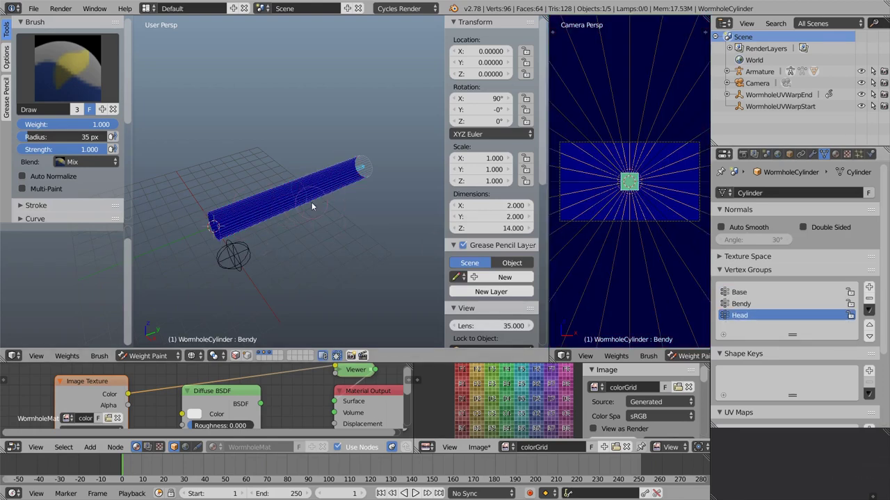
# Assign the edge loop at the cylinder's far end to the Head vertex group with weight 1.000.
pyautogui.scroll(4, 311, 202)
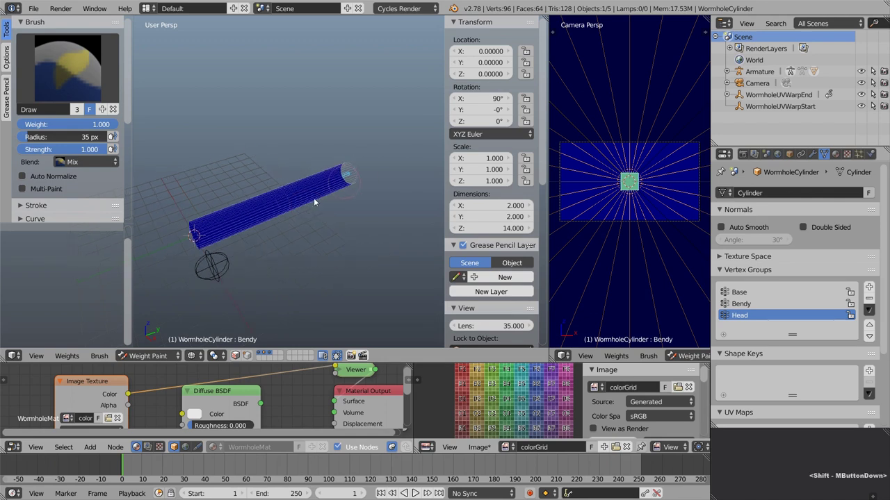
pyautogui.keyDown('shift'); pyautogui.moveTo(310, 194); pyautogui.dragTo(313, 200, button='middle'); pyautogui.keyUp('shift')
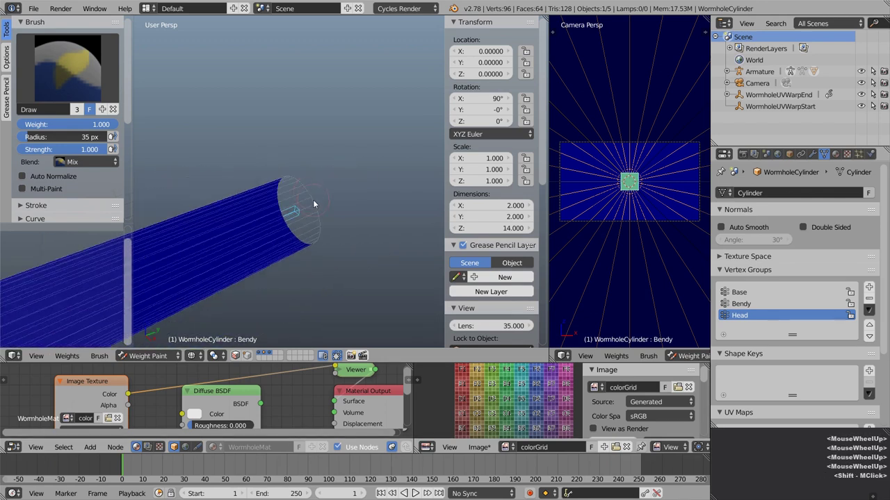
pyautogui.press('Tab')
pyautogui.keyDown('alt'); pyautogui.rightClick(312, 195); pyautogui.keyUp('alt')
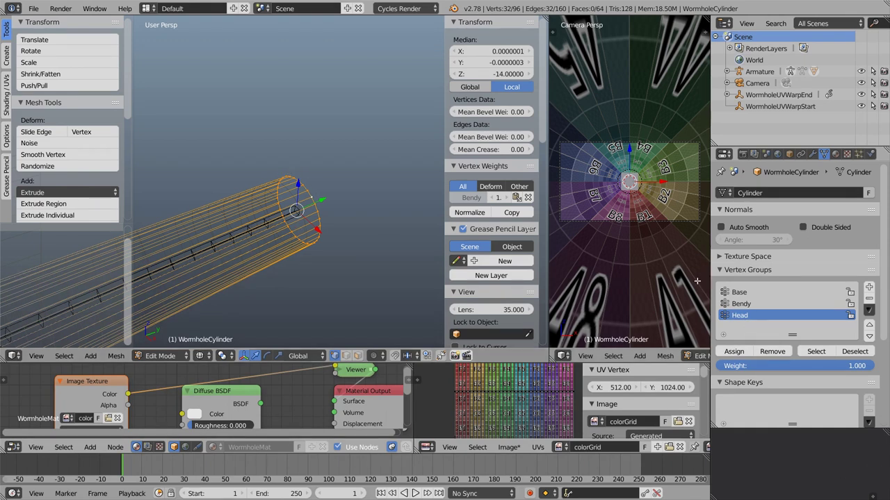
pyautogui.click(738, 353)
# Assign the edge loop at the cylinder's near end to the Base vertex group with weight 1.000.
pyautogui.scroll(5, 358, 224)
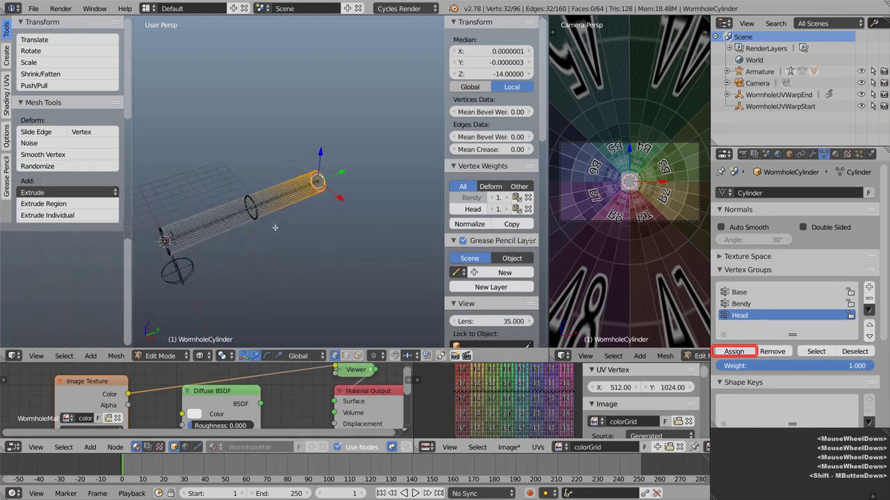
pyautogui.keyDown('alt'); pyautogui.rightClick(357, 224); pyautogui.keyUp('alt')
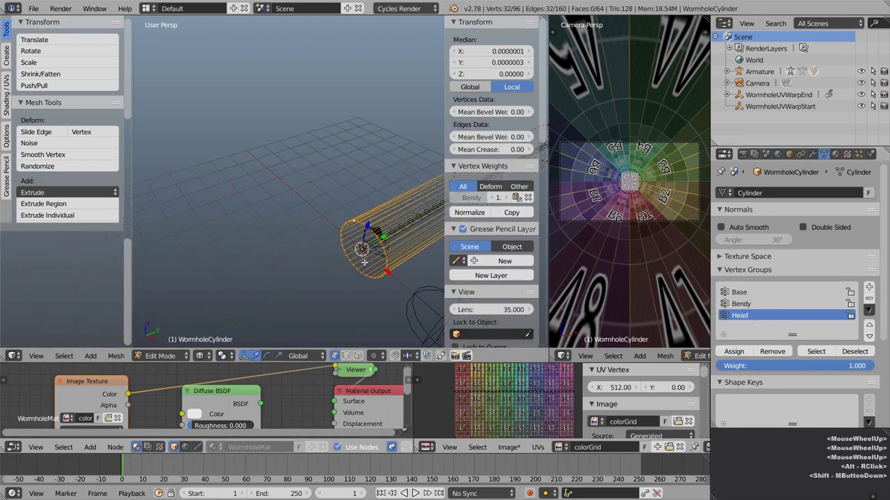
pyautogui.keyDown('shift'); pyautogui.moveTo(358, 224); pyautogui.dragTo(302, 245, button='middle'); pyautogui.keyUp('shift')
pyautogui.click(739, 293)
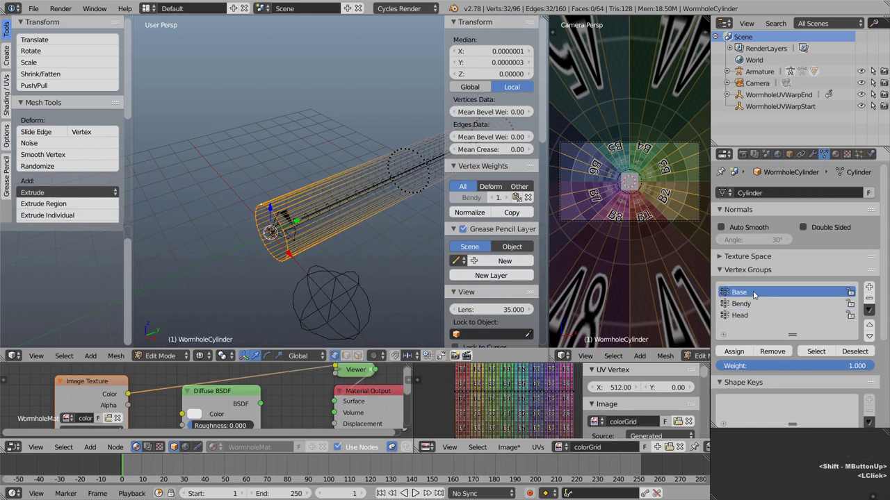
pyautogui.click(734, 352)
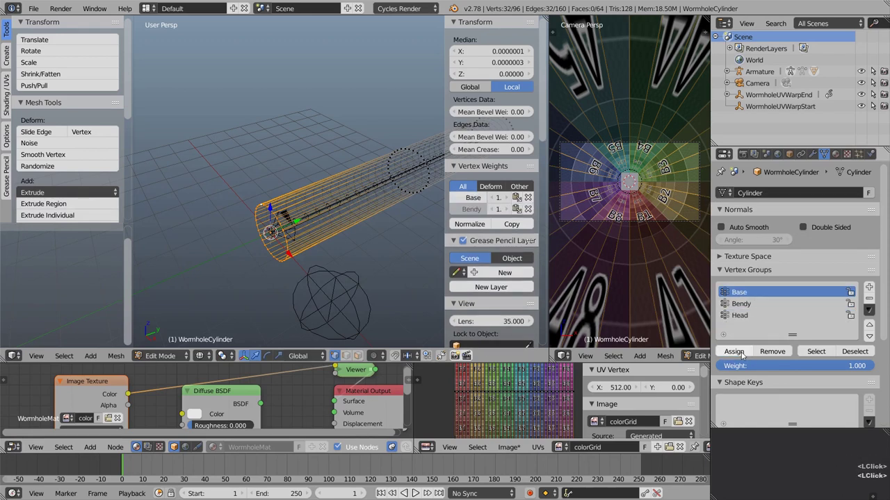
# Check the updated Base, Bendy and Head weights along the cylinder in Weight Paint mode.
pyautogui.keyDown('shift'); pyautogui.moveTo(334, 221); pyautogui.dragTo(272, 232, button='middle'); pyautogui.keyUp('shift')
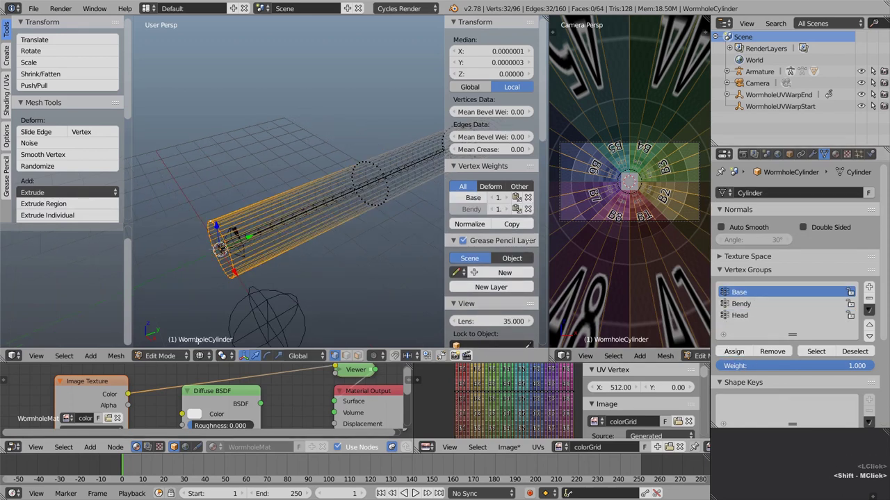
pyautogui.click(163, 356)
pyautogui.click(191, 290)
pyautogui.scroll(-3, 310, 223)
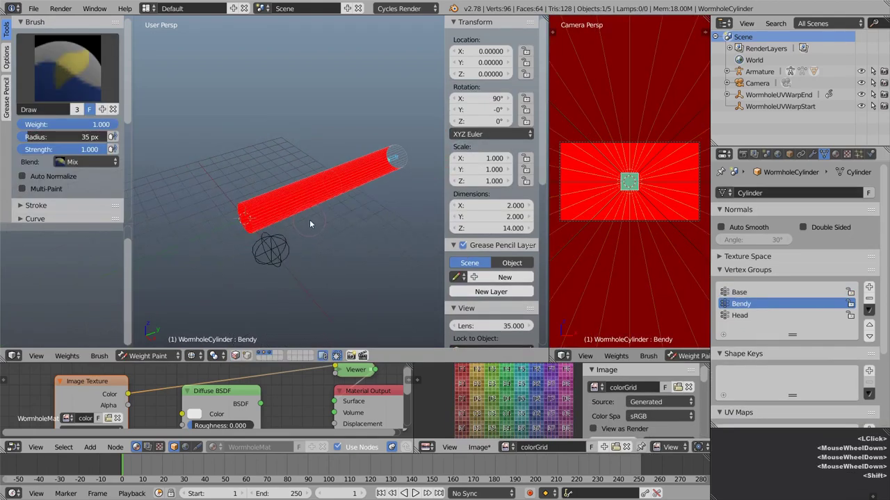
pyautogui.click(739, 292)
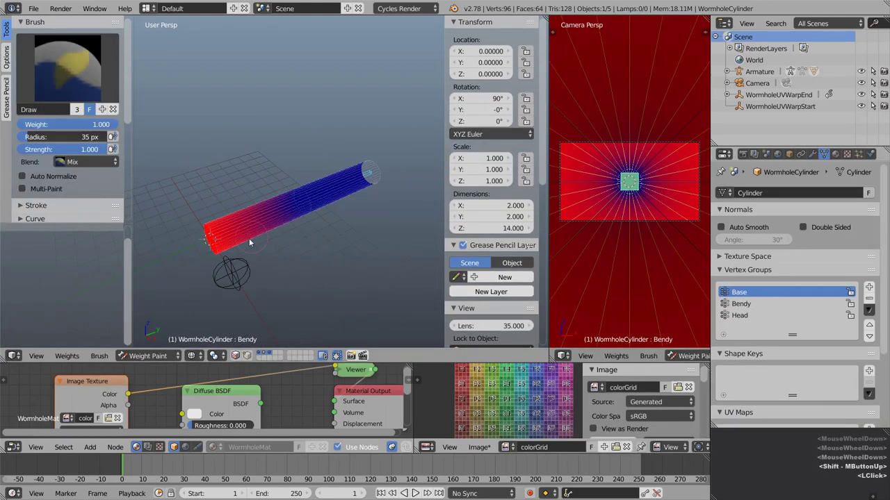
pyautogui.click(753, 305)
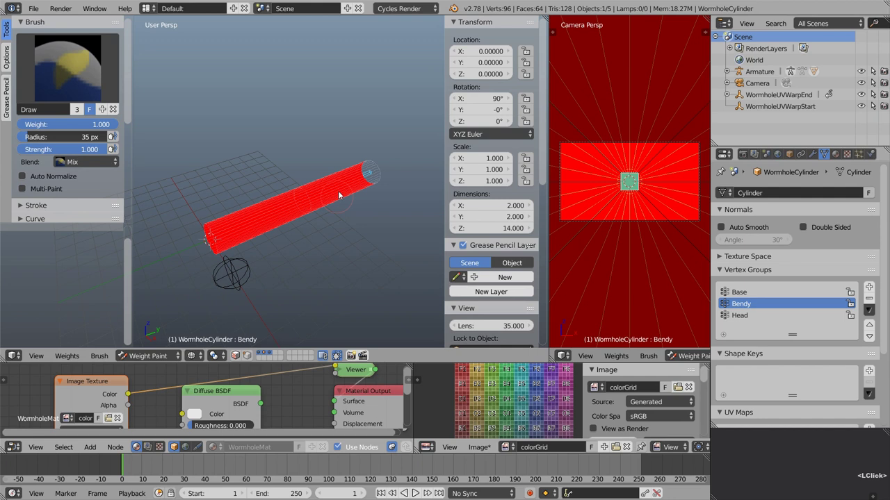
pyautogui.click(754, 316)
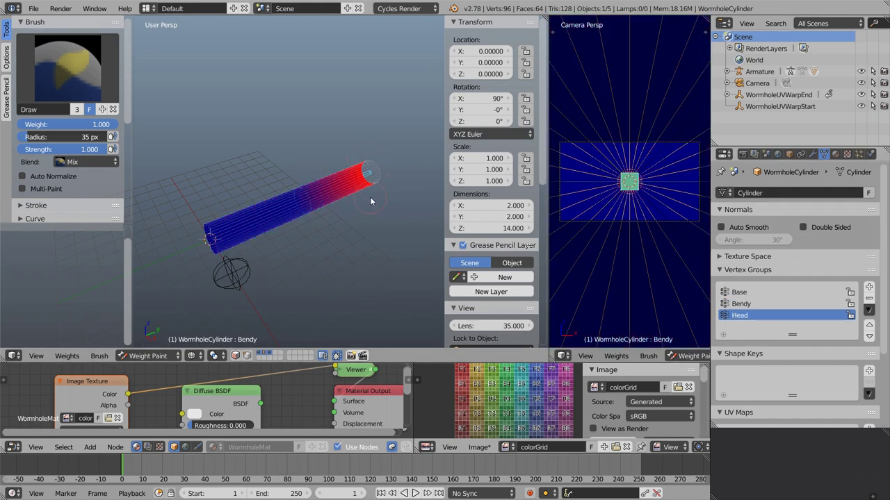
# Return the cylinder to Object Mode and select the armature's Base bone for posing.
pyautogui.click(142, 356)
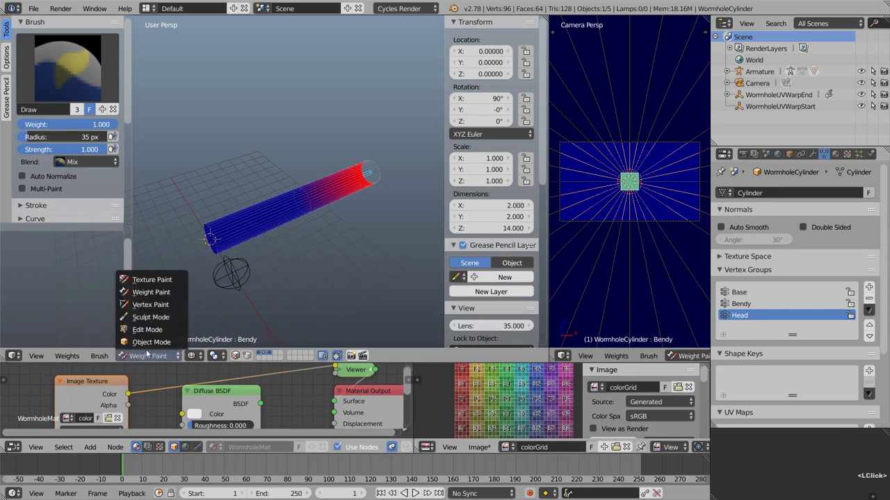
pyautogui.click(150, 340)
pyautogui.rightClick(221, 237)
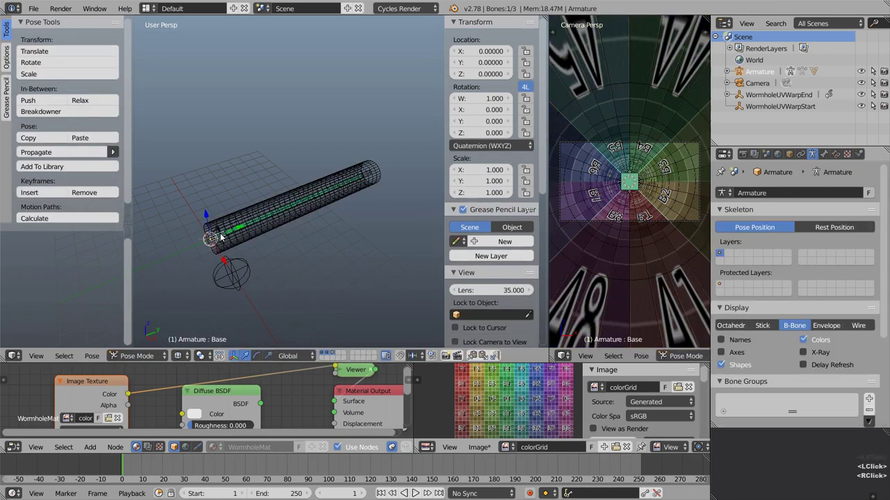
pyautogui.keyDown('shift'); pyautogui.moveTo(256, 223); pyautogui.dragTo(341, 186, button='middle'); pyautogui.keyUp('shift')
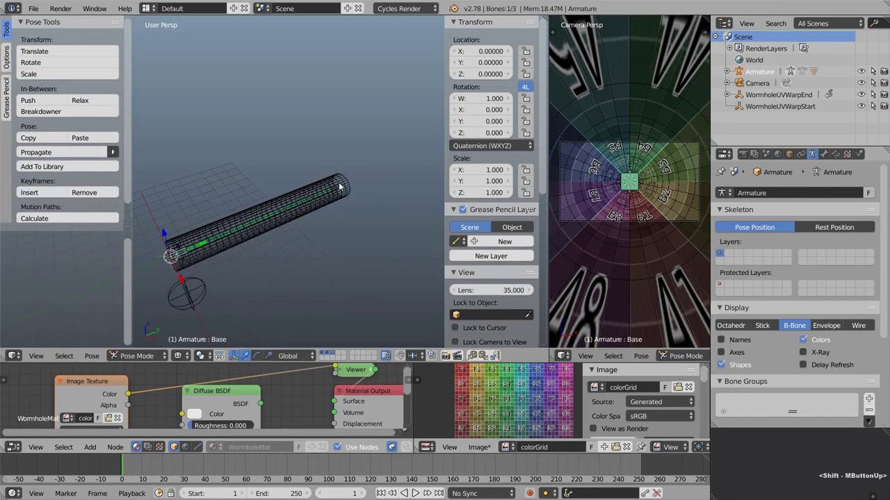
# Try moving the Head bone at the far end of the tube to test how the cylinder deforms.
pyautogui.rightClick(341, 189)
pyautogui.press('g')
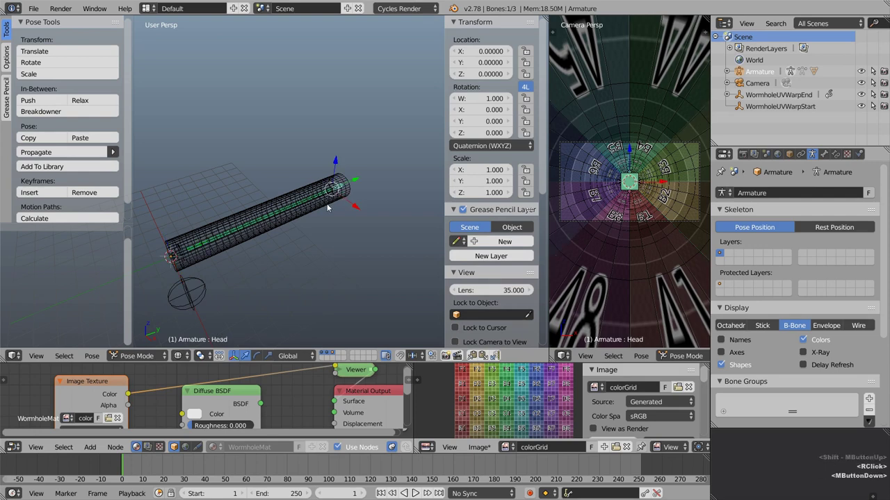
pyautogui.middleClick(336, 251)
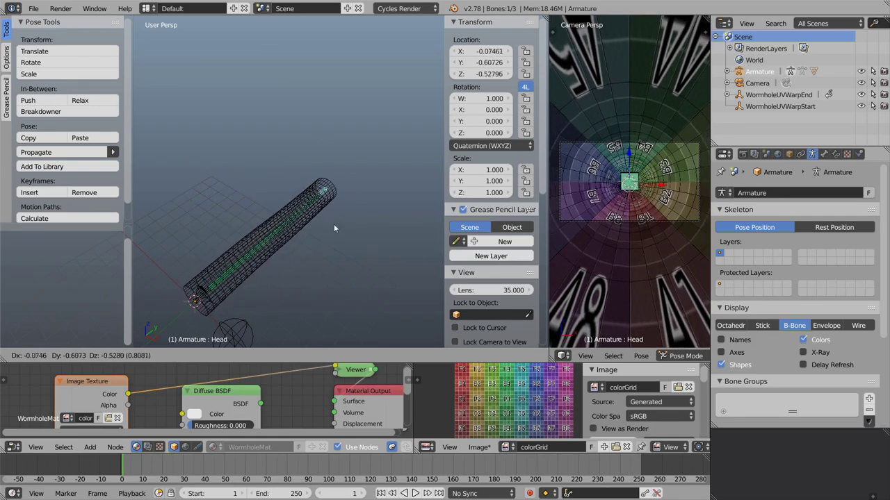
pyautogui.rightClick(198, 304)
pyautogui.scroll(5, 284, 238)
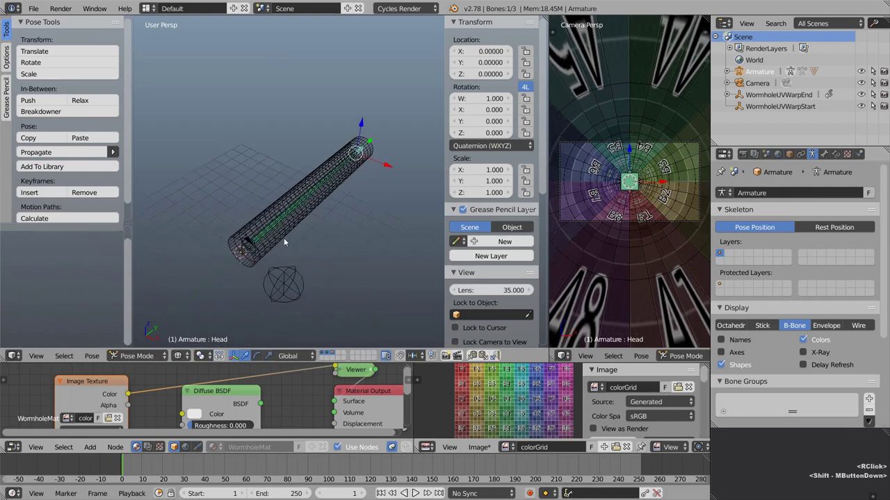
pyautogui.moveTo(289, 251); pyautogui.dragTo(319, 206, button='middle')
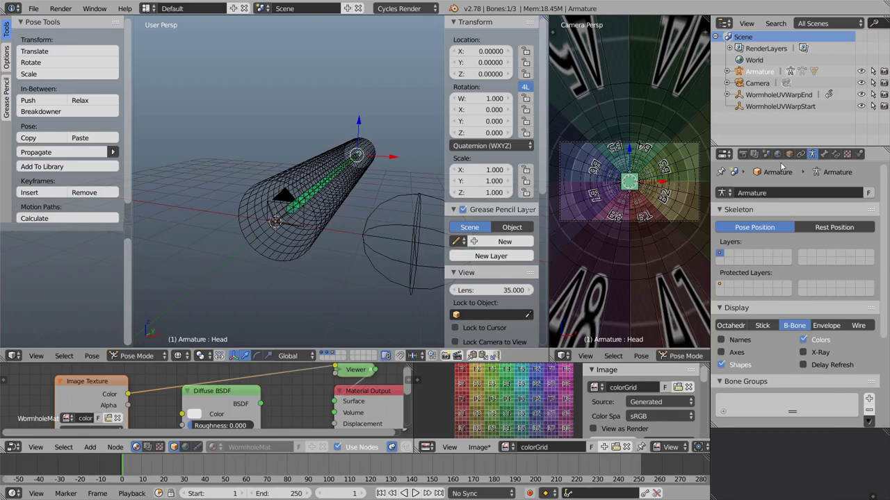
# Set the volume option of the Bendy bone's Stretch To constraint to None.
pyautogui.click(834, 154)
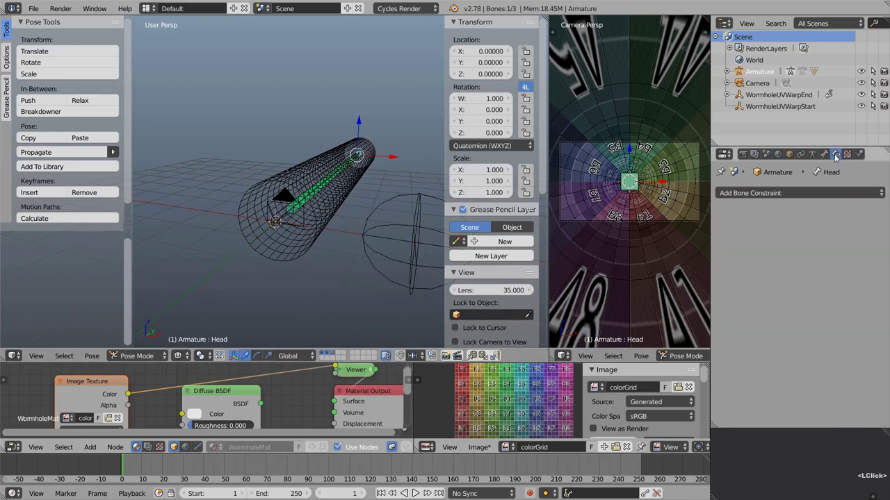
pyautogui.rightClick(328, 182)
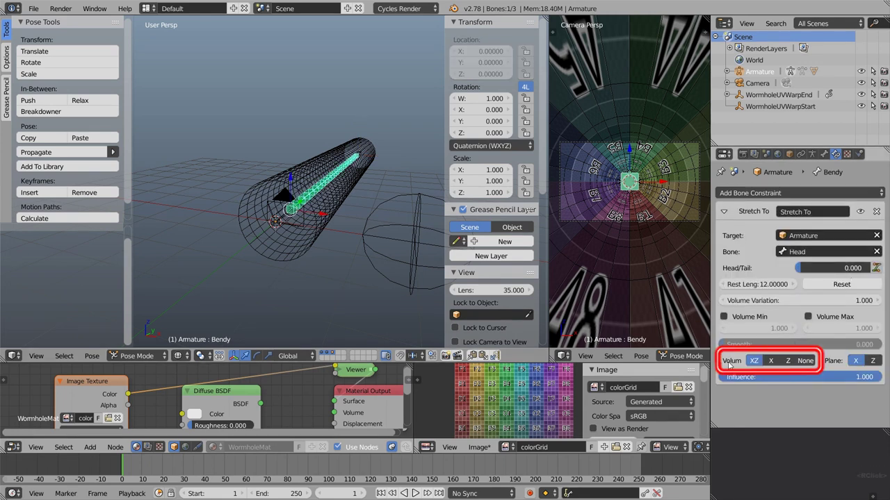
pyautogui.click(802, 361)
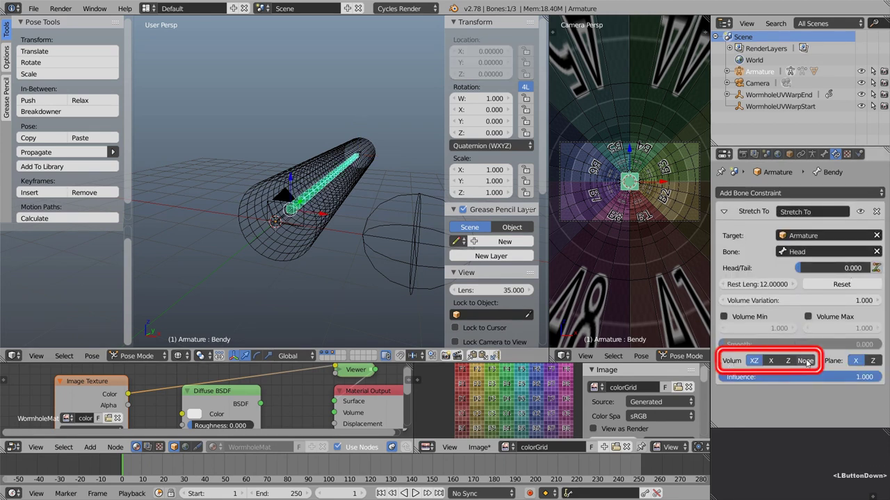
# Try stretching the tube by moving the Head bone outward, to check its thickness, and cancel the move.
pyautogui.rightClick(360, 160)
pyautogui.moveTo(380, 182)
pyautogui.mouseDown(button='right')
pyautogui.moveTo(347, 201)
pyautogui.moveTo(348, 220)
pyautogui.moveTo(403, 183)
pyautogui.moveTo(312, 200)
pyautogui.moveTo(385, 176)
pyautogui.mouseUp(button='right')
pyautogui.press('Escape')
pyautogui.keyDown('shift'); pyautogui.moveTo(386, 176); pyautogui.dragTo(333, 204, button='middle'); pyautogui.keyUp('shift')
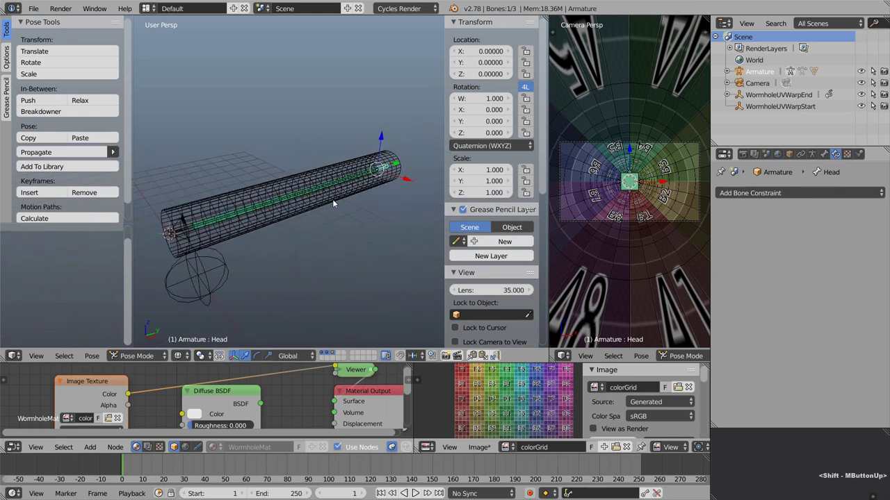
pyautogui.moveTo(381, 180); pyautogui.dragTo(412, 172, button='right')
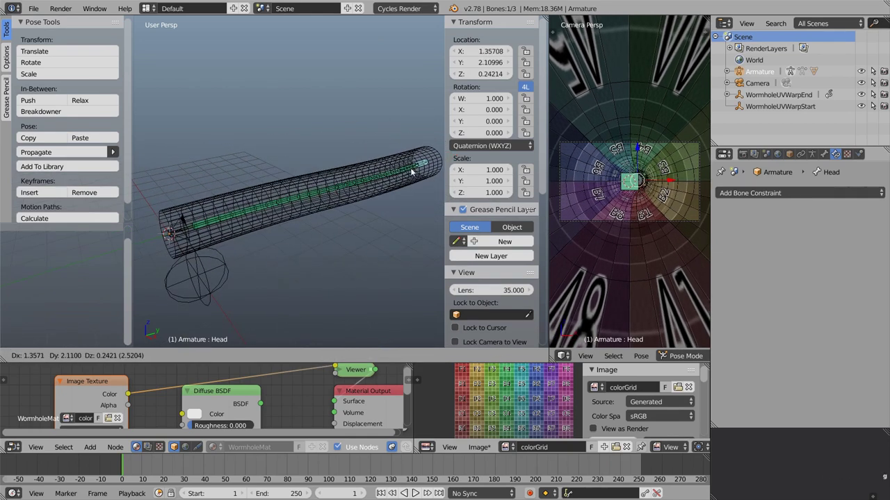
pyautogui.rightClick(392, 196)
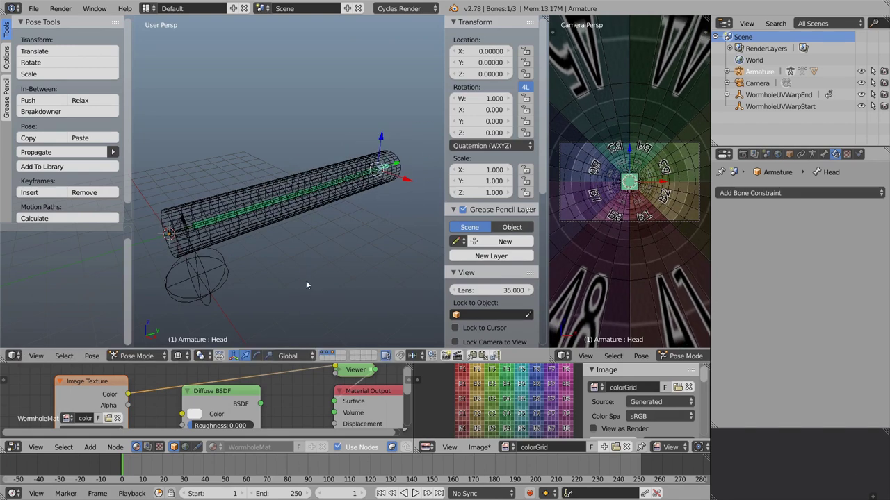
# Switch the armature to Object Mode and move it to the fourth layer.
pyautogui.click(138, 355)
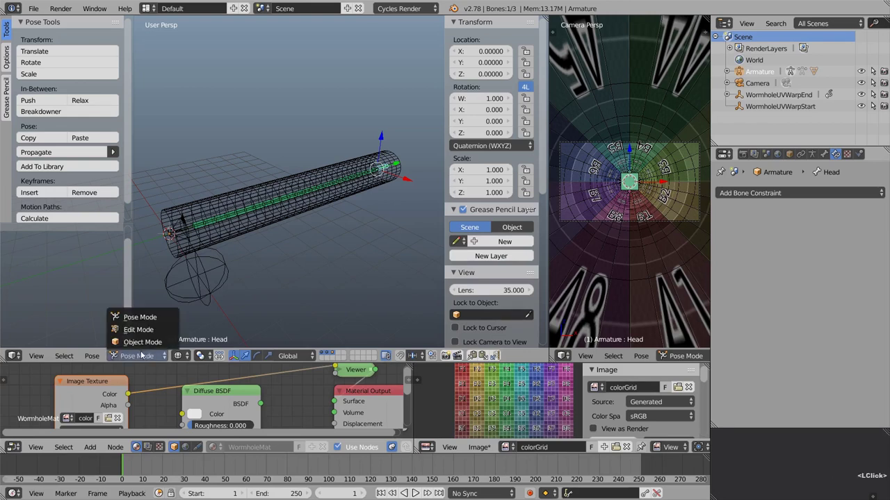
pyautogui.click(143, 345)
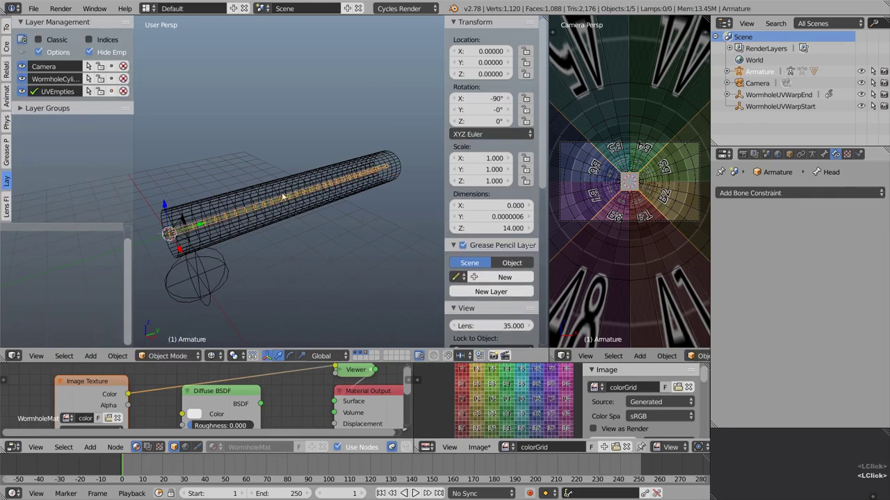
pyautogui.press('m')
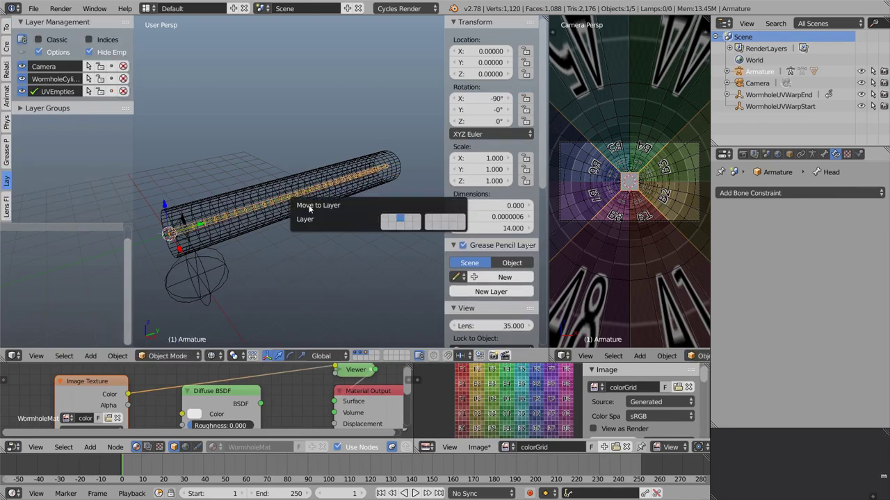
pyautogui.click(408, 222)
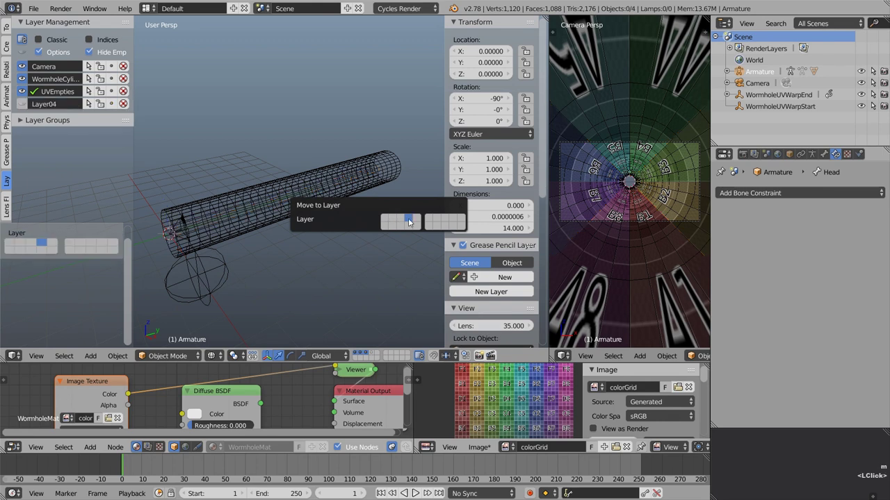
# Rename the new Layer04 as Armature and make that layer visible.
pyautogui.doubleClick(45, 104)
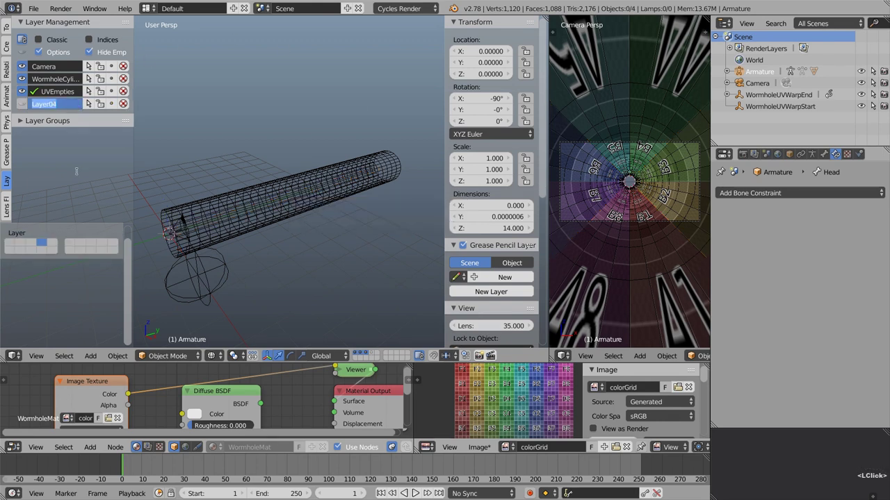
pyautogui.write('Armature')
pyautogui.press('Return')
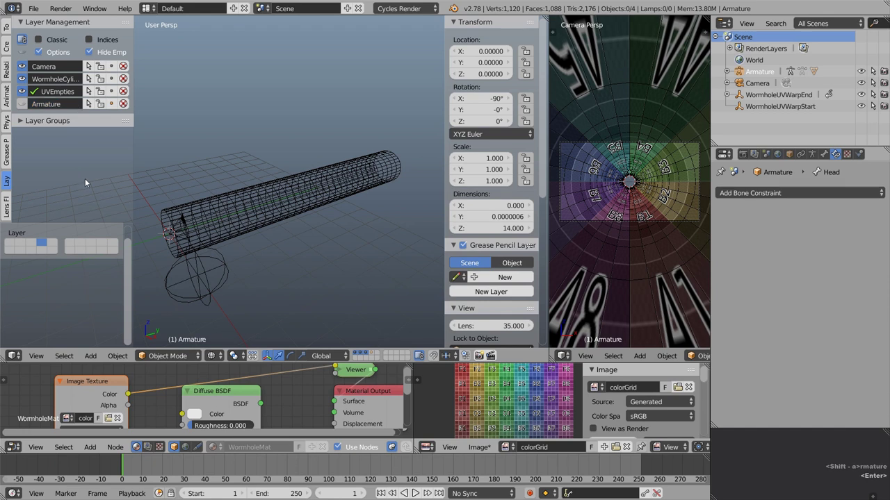
pyautogui.click(22, 104)
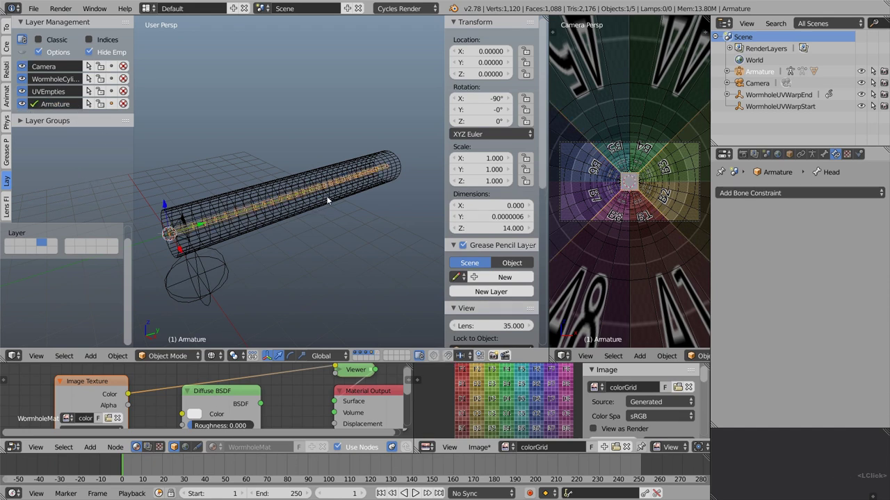
# Return the armature to Pose Mode, widen the camera view so its frame fills the area, and hide the perspective view's side panels.
pyautogui.click(168, 356)
pyautogui.click(169, 317)
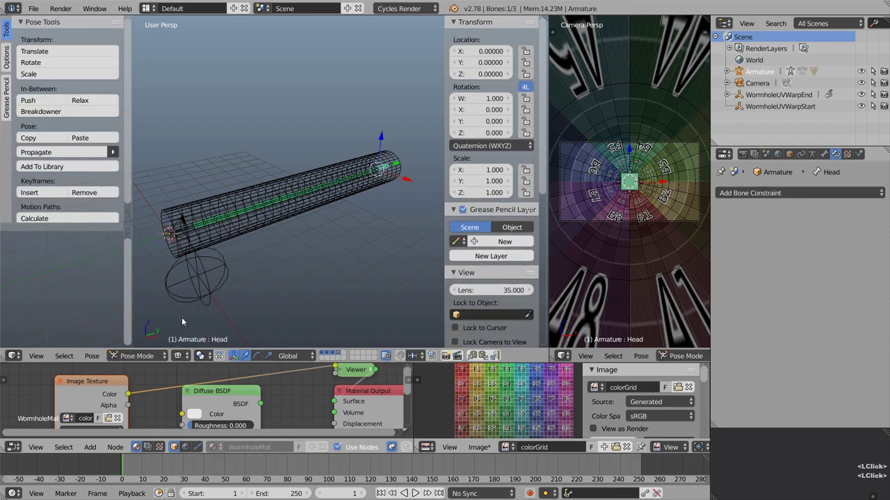
pyautogui.moveTo(549, 249); pyautogui.dragTo(253, 224)
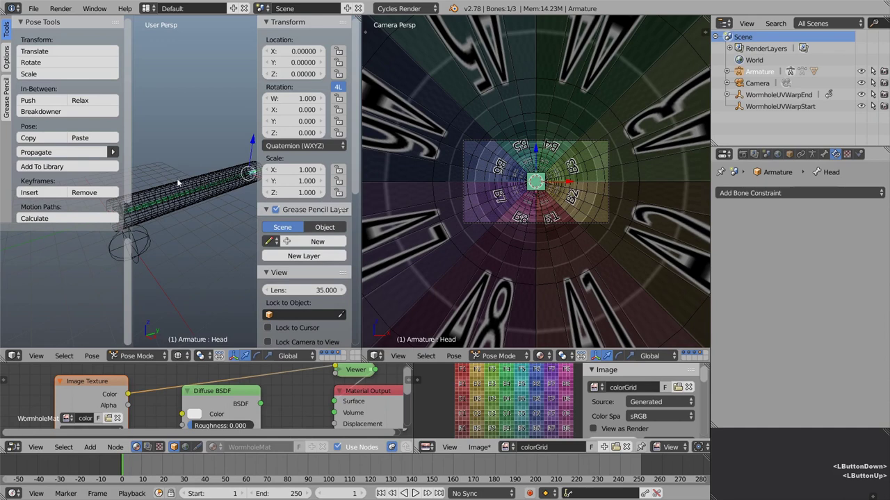
pyautogui.press('n')
pyautogui.press('t')
pyautogui.scroll(2, 184, 218)
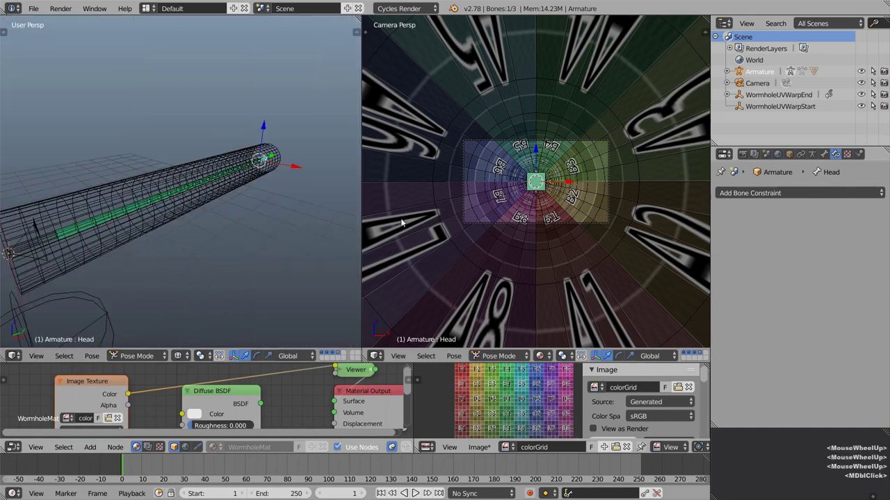
pyautogui.scroll(2, 541, 211)
pyautogui.scroll(3, 542, 211)
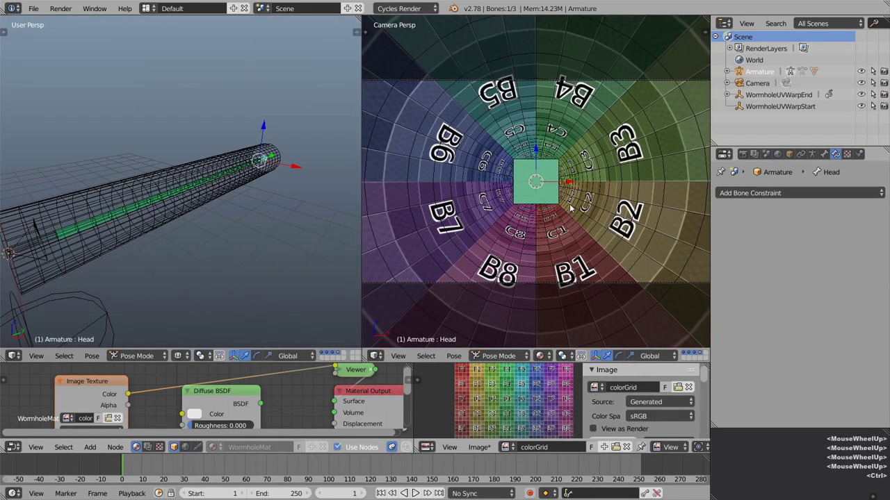
pyautogui.keyDown('ctrl'); pyautogui.moveTo(572, 208); pyautogui.dragTo(574, 215, button='middle'); pyautogui.keyUp('ctrl')
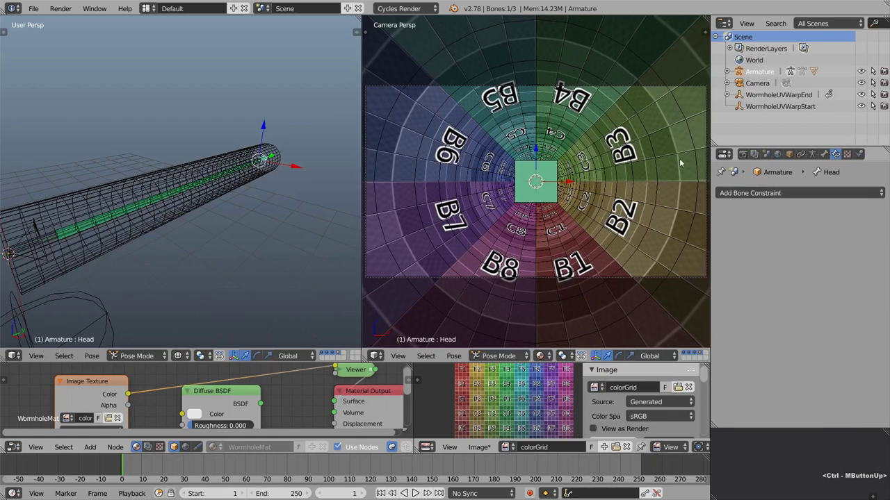
# Raise the camera's Passepartout alpha to 0.867 to darken the area outside the frame.
pyautogui.rightClick(453, 276)
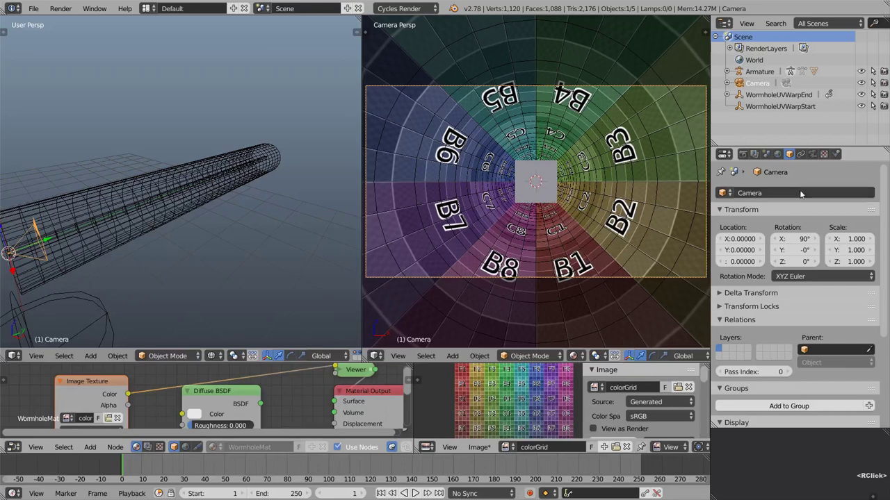
pyautogui.click(812, 154)
pyautogui.moveTo(779, 377); pyautogui.dragTo(776, 292, button='middle')
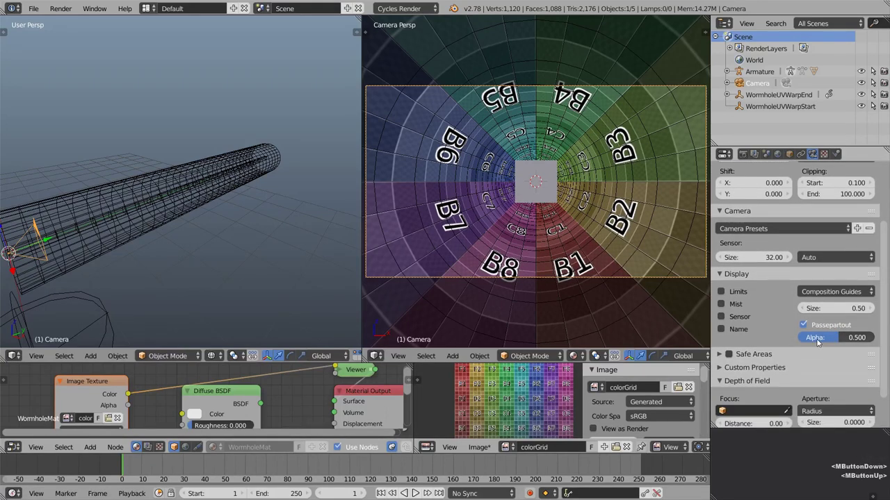
pyautogui.moveTo(827, 337); pyautogui.dragTo(861, 337)
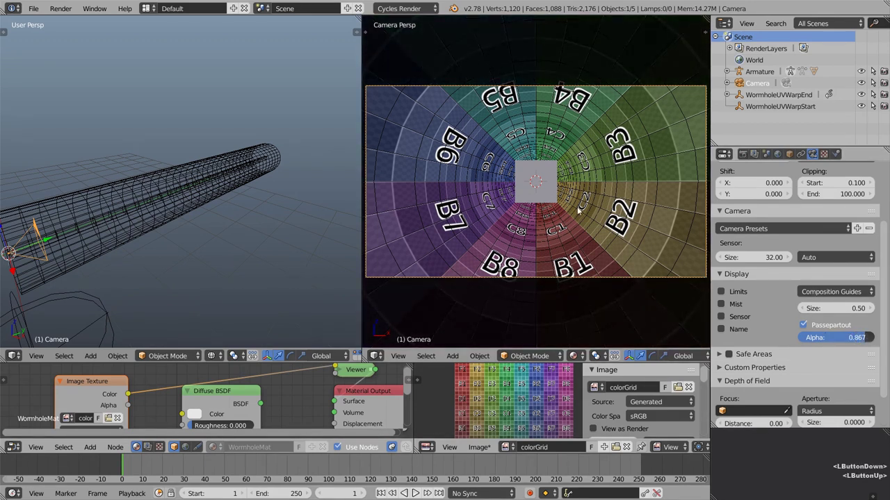
# Set the armature's bone display to Wire, and test-move the Head bone to preview the bend through the camera.
pyautogui.rightClick(547, 176)
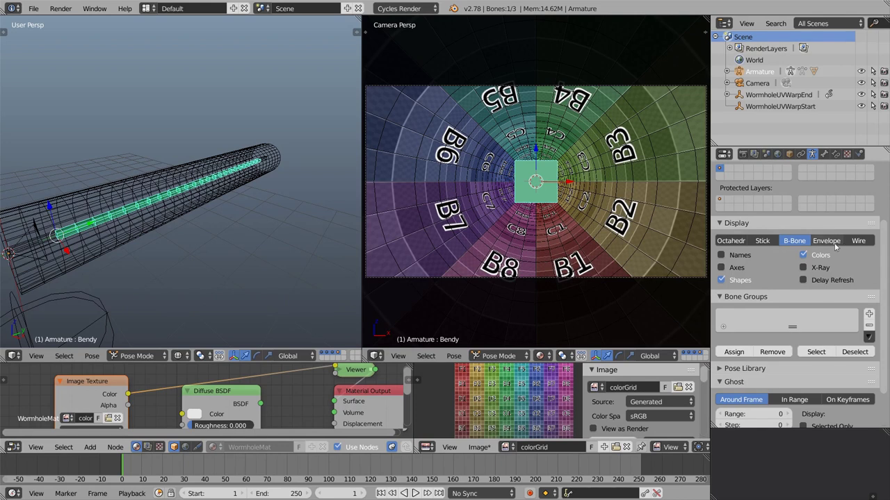
pyautogui.click(859, 242)
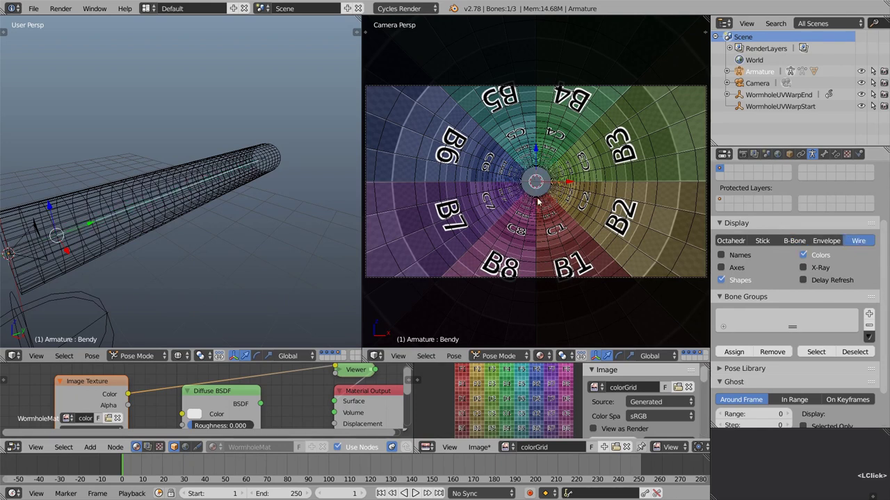
pyautogui.rightClick(265, 161)
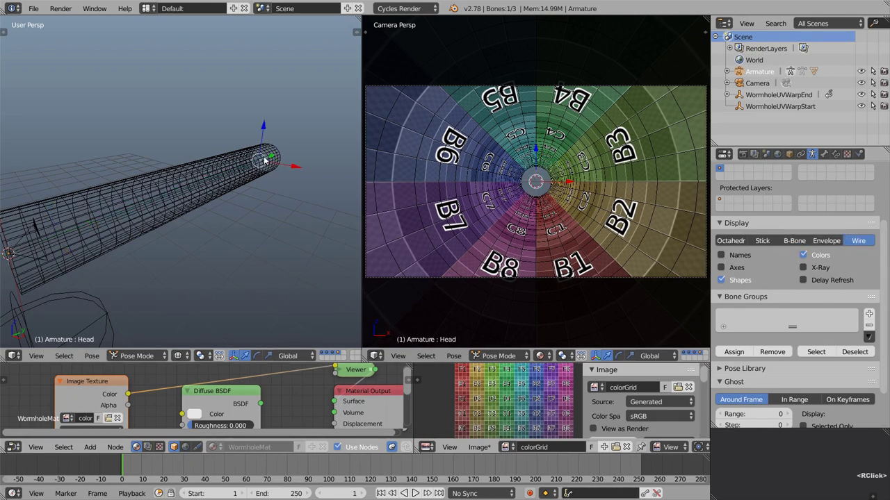
pyautogui.press('g')
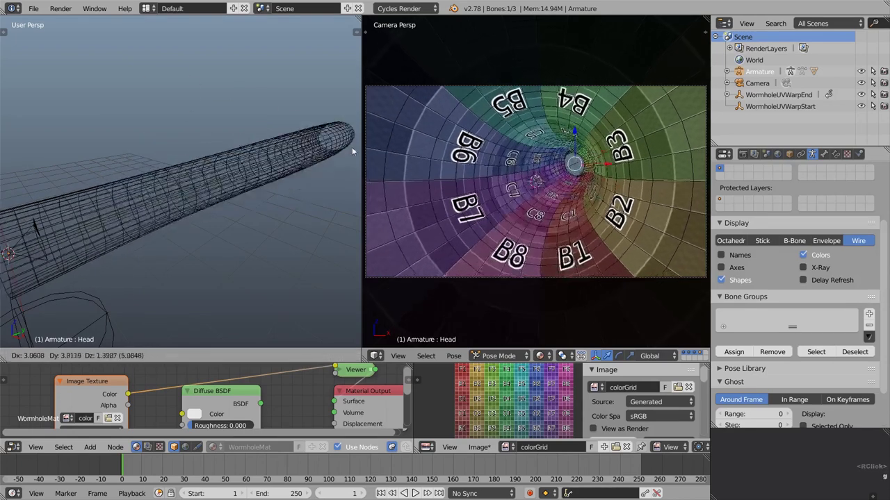
pyautogui.rightClick(566, 186)
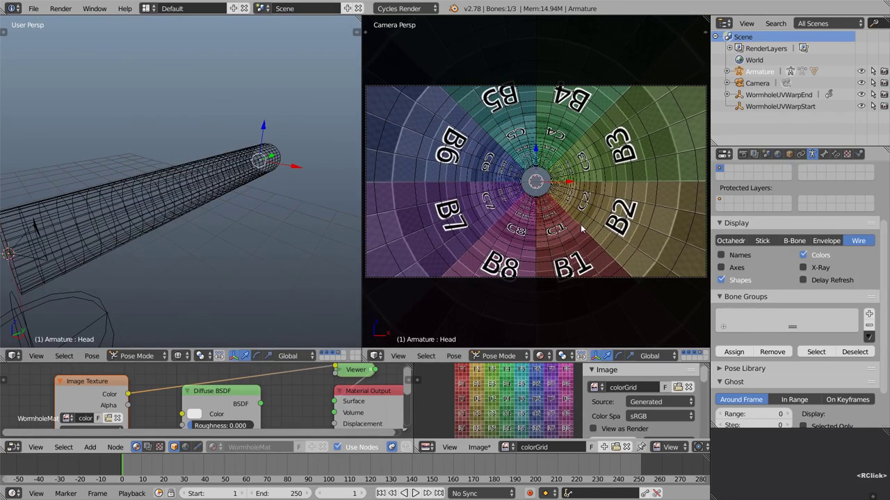
# Enable Only Render in the camera view's display settings and hide its properties again.
pyautogui.press('n')
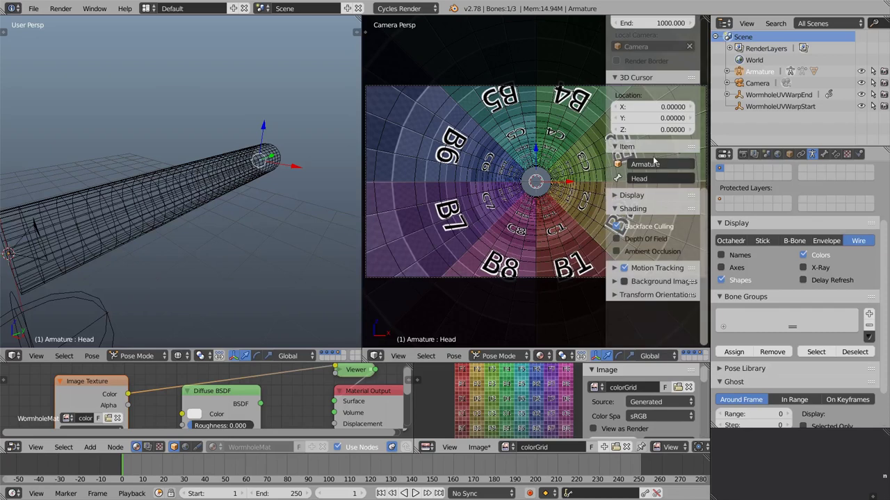
pyautogui.click(634, 195)
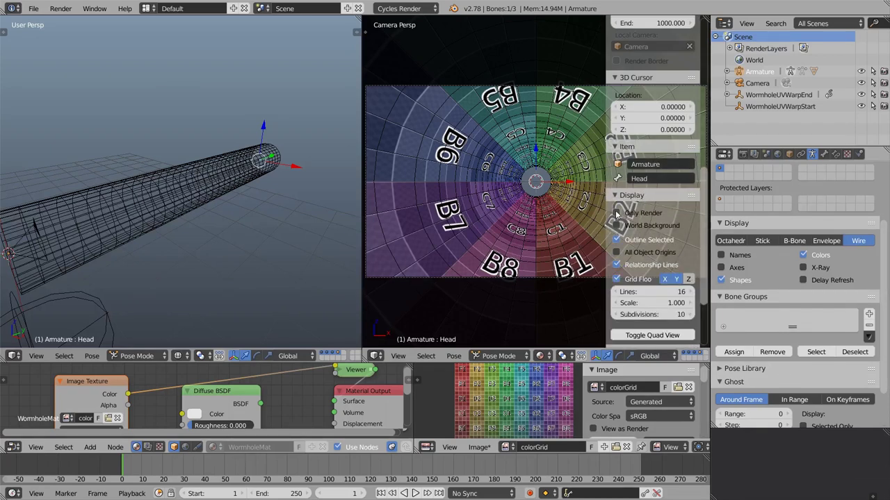
pyautogui.click(616, 214)
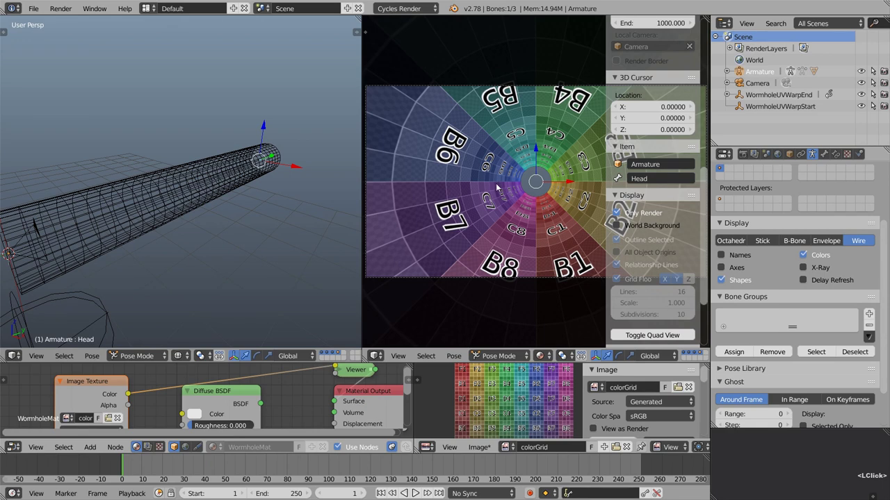
pyautogui.press('n')
# Move the Head bone up and to the left in the camera view to bend the wormhole tube.
pyautogui.press('g')
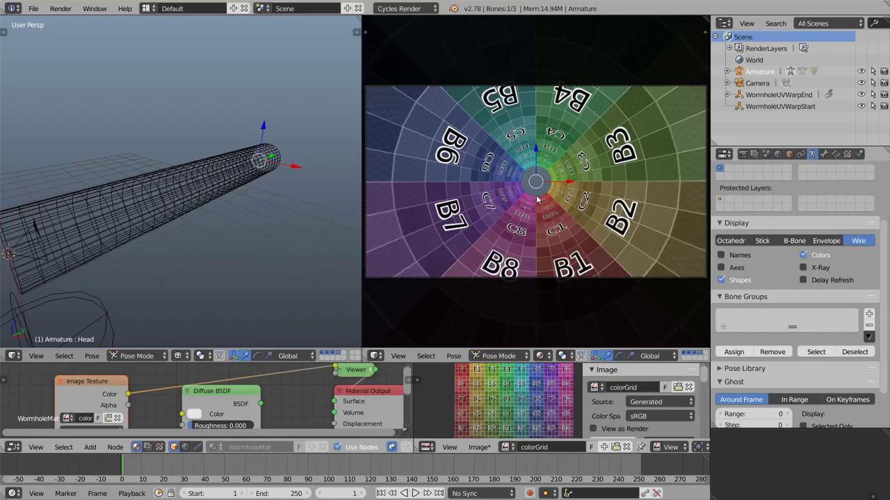
pyautogui.moveTo(570, 206); pyautogui.dragTo(439, 141)
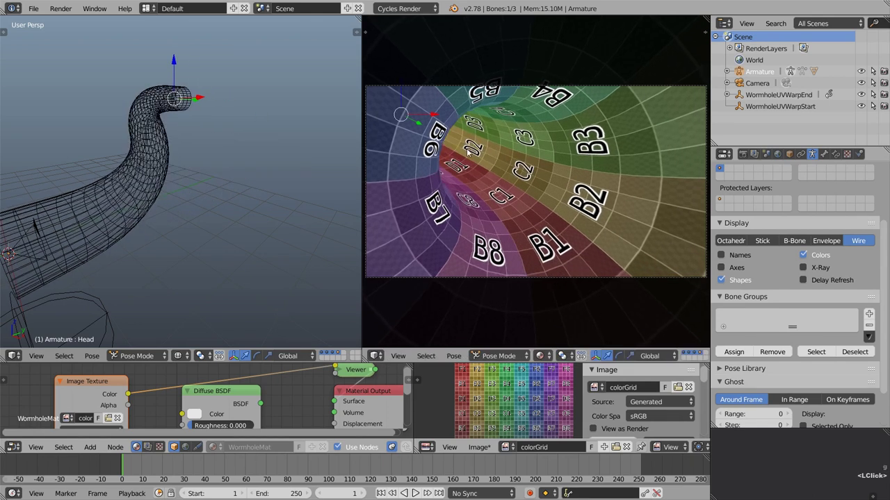
# Go to frame 18, test-move the Head bone down and to the right, and clear its location.
pyautogui.moveTo(128, 464); pyautogui.dragTo(160, 466)
pyautogui.press('g')
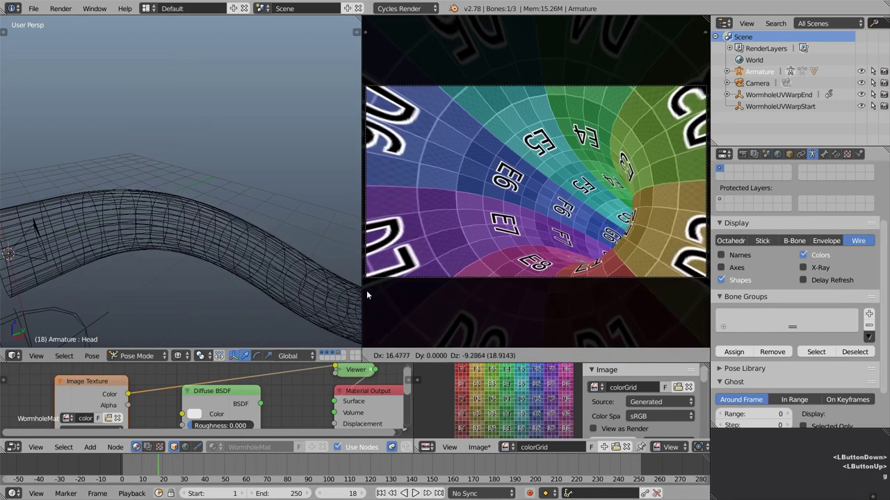
pyautogui.click(367, 291)
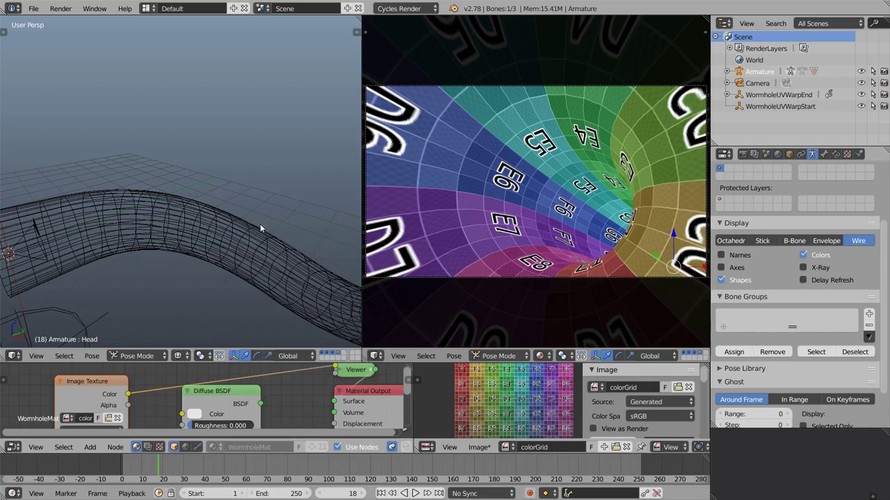
pyautogui.hotkey('alt', 'g')
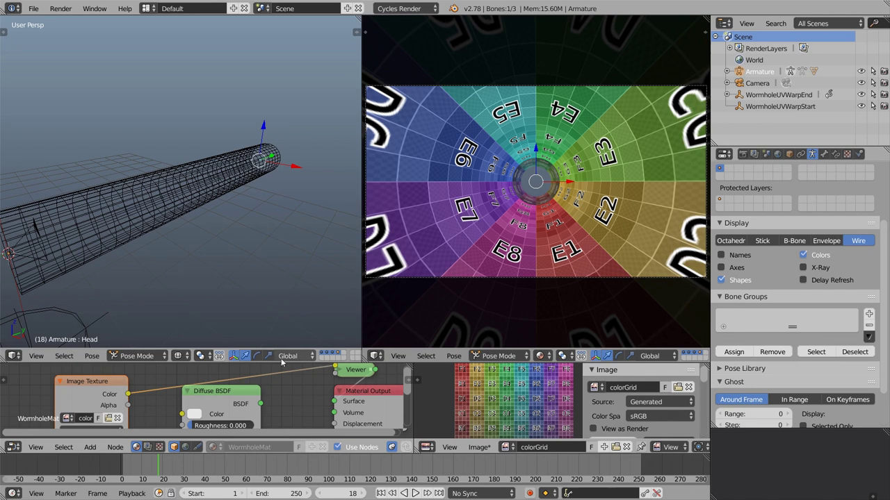
# Enlarge the node editor area and switch it to the Graph Editor.
pyautogui.moveTo(284, 363); pyautogui.dragTo(285, 283)
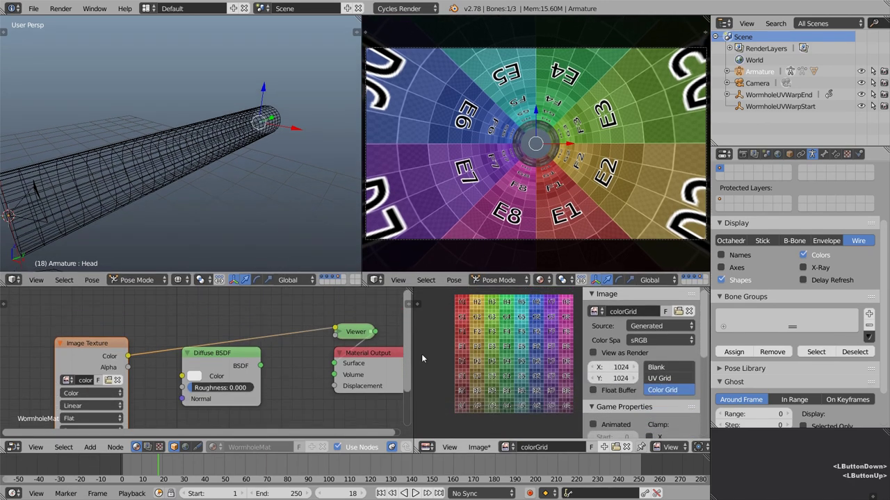
pyautogui.moveTo(414, 354); pyautogui.dragTo(542, 353)
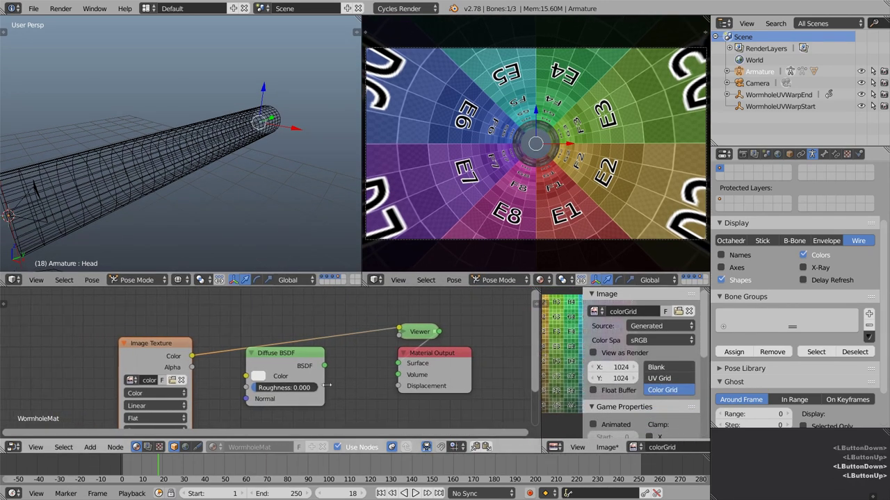
pyautogui.click(19, 449)
pyautogui.click(44, 404)
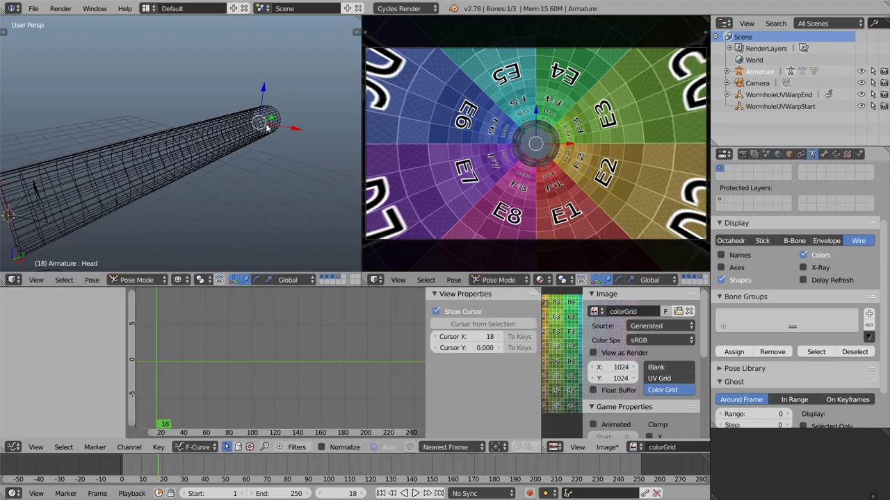
# Insert a Location keyframe for the Head bone at frame 18 and expand its animation channels.
pyautogui.press('i')
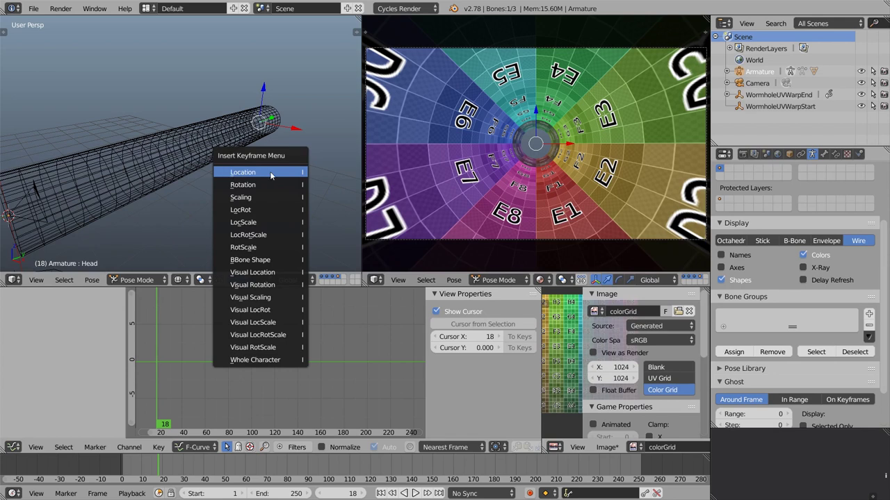
pyautogui.click(271, 176)
pyautogui.click(11, 317)
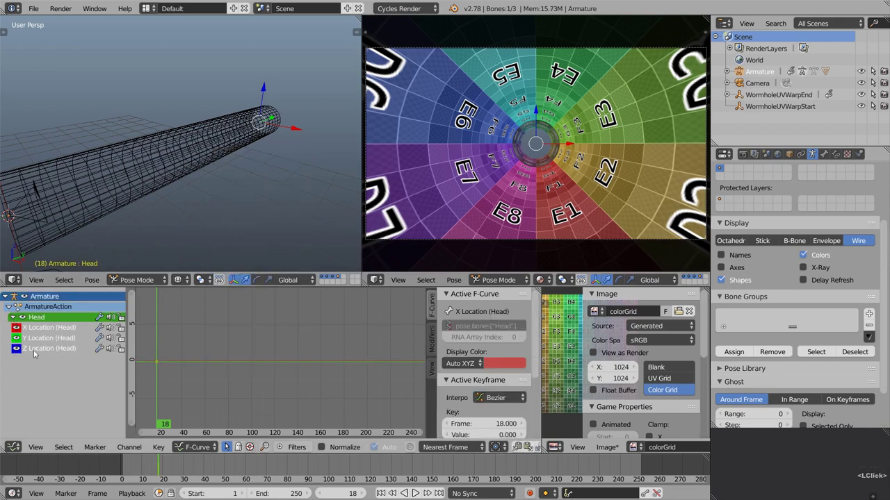
# Add a Noise modifier to the Head bone's X Location curve, widening the modifier settings area.
pyautogui.click(432, 339)
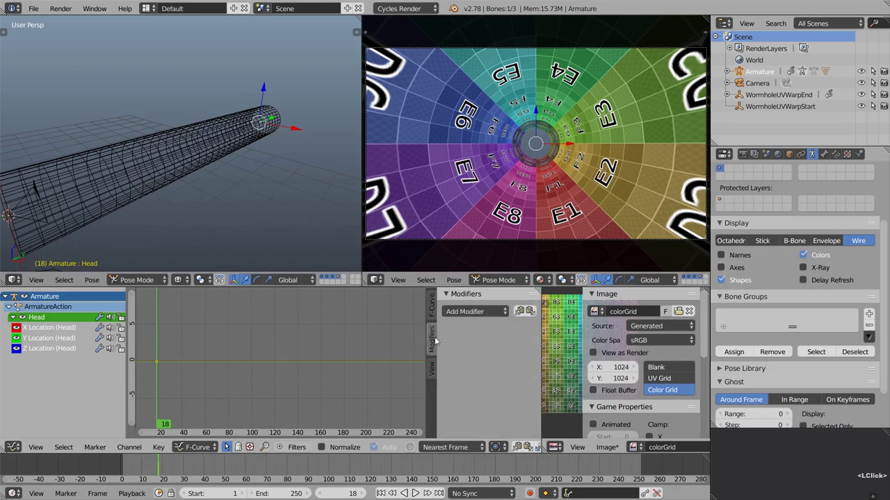
pyautogui.click(42, 327)
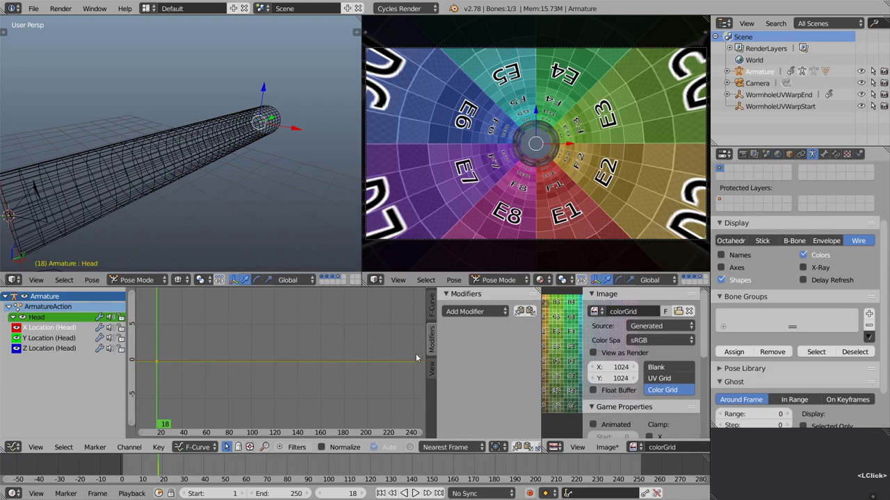
pyautogui.moveTo(426, 357); pyautogui.dragTo(365, 356)
pyautogui.click(407, 312)
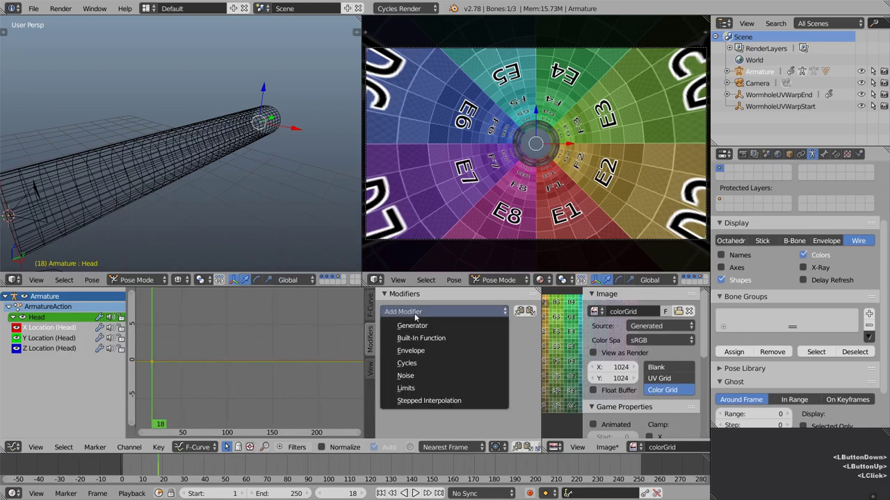
pyautogui.click(436, 375)
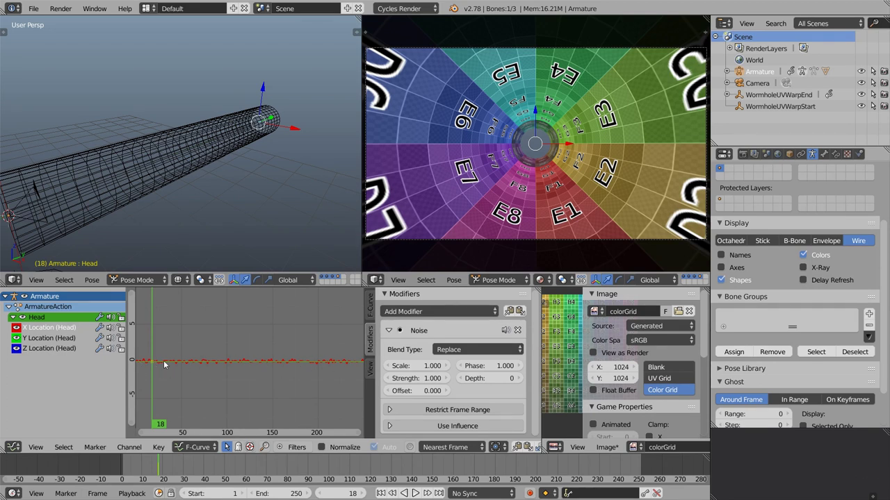
# Set the Noise modifier's scale to 9.3 and strength to 11.1, and preview the motion up to frame 143.
pyautogui.hotkey('alt', 'a')
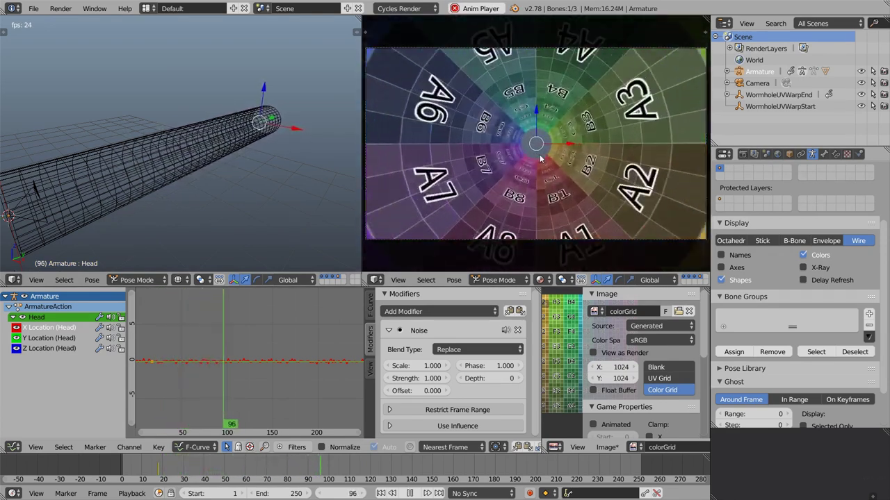
pyautogui.hotkey('alt', 'a')
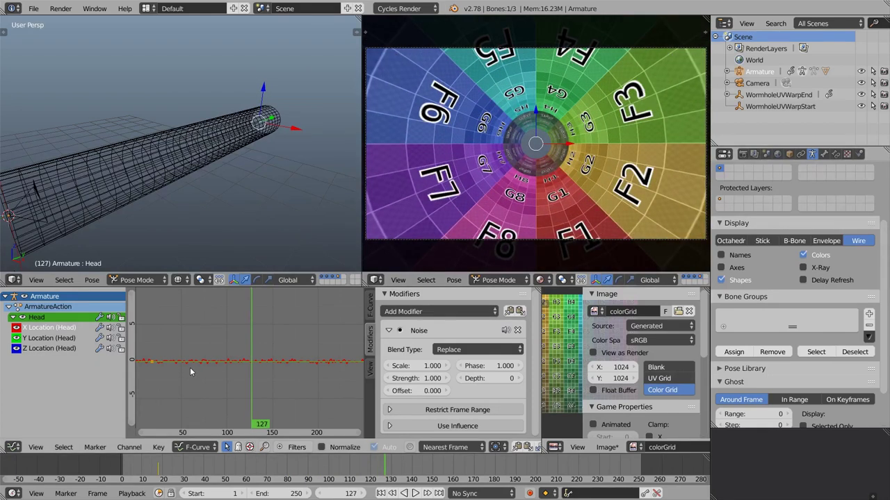
pyautogui.moveTo(389, 366); pyautogui.dragTo(506, 367)
pyautogui.moveTo(416, 378); pyautogui.dragTo(550, 378)
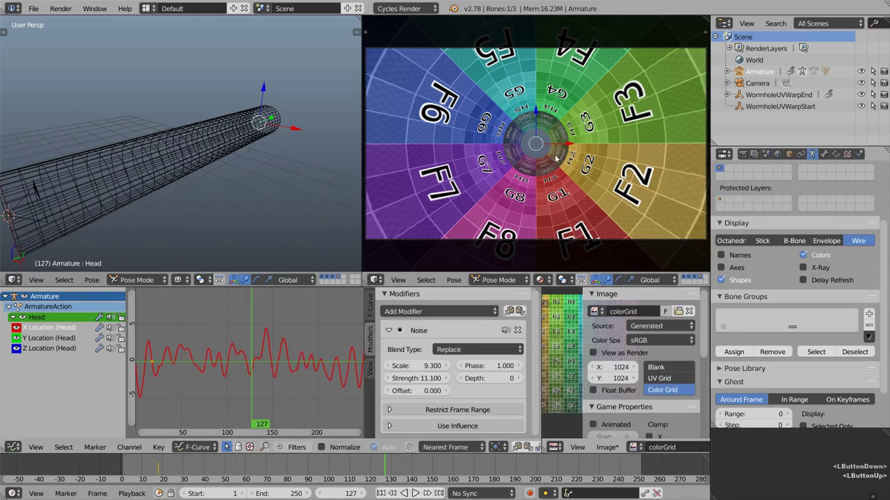
pyautogui.hotkey('alt', 'a')
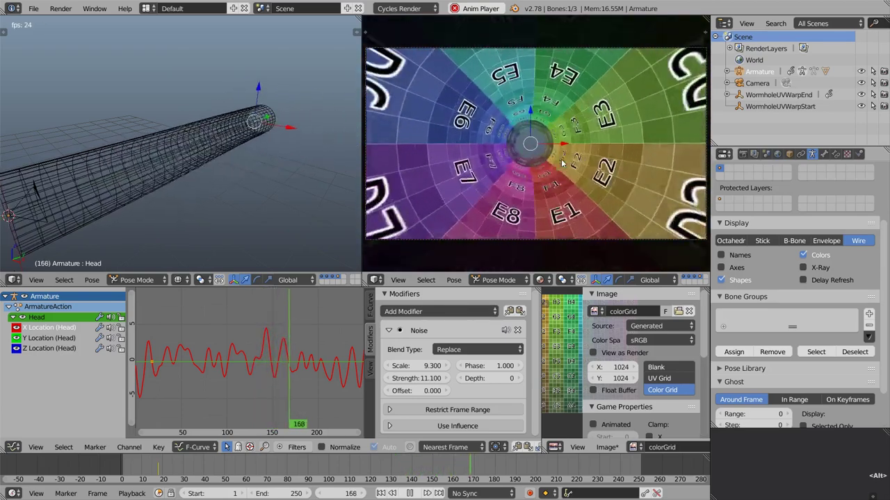
pyautogui.hotkey('alt', 'a')
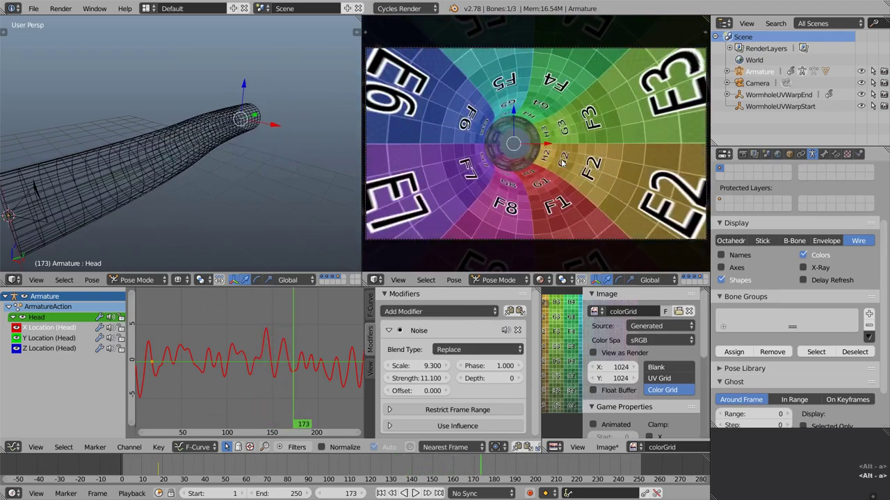
pyautogui.click(267, 330)
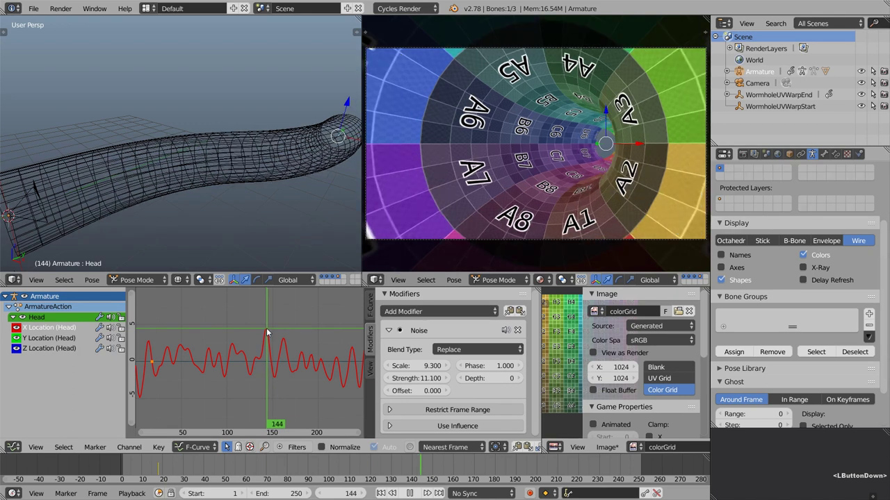
pyautogui.moveTo(267, 332); pyautogui.dragTo(267, 333)
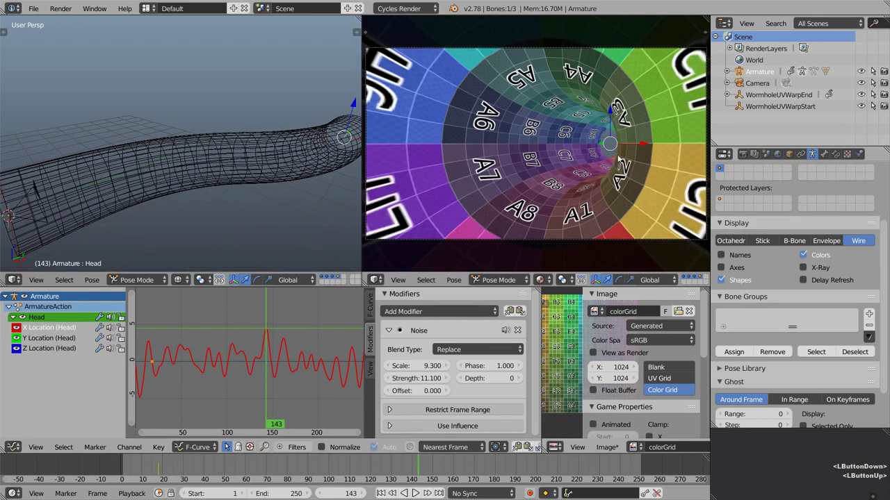
# Raise the X Location noise strength to 23.8 and preview the bend at frame 144.
pyautogui.moveTo(416, 378); pyautogui.dragTo(480, 378)
pyautogui.moveTo(416, 378); pyautogui.dragTo(397, 378)
pyautogui.hotkey('alt', 'a')
pyautogui.hotkey('alt', 'a')
pyautogui.moveTo(268, 342); pyautogui.dragTo(267, 344)
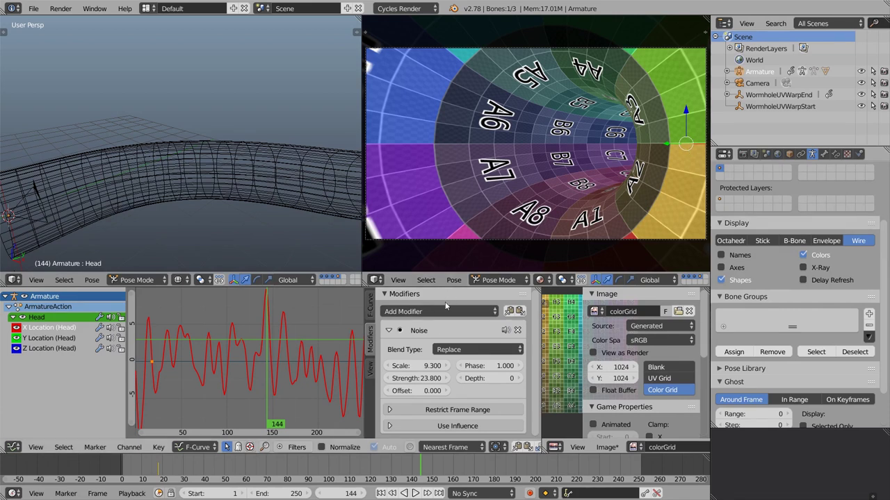
# Set the X Location noise strength to 30 and play back the animation.
pyautogui.moveTo(415, 379); pyautogui.dragTo(415, 376)
pyautogui.click(416, 378)
pyautogui.write('30')
pyautogui.press('Return')
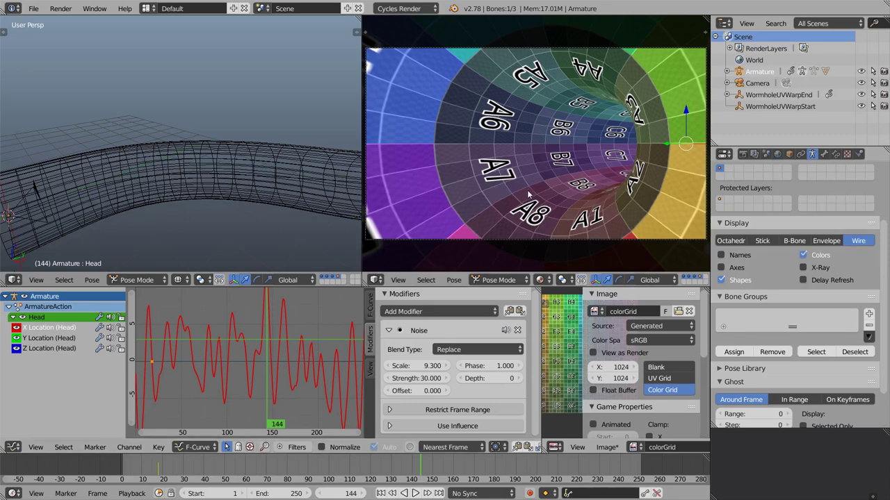
pyautogui.hotkey('alt', 'a')
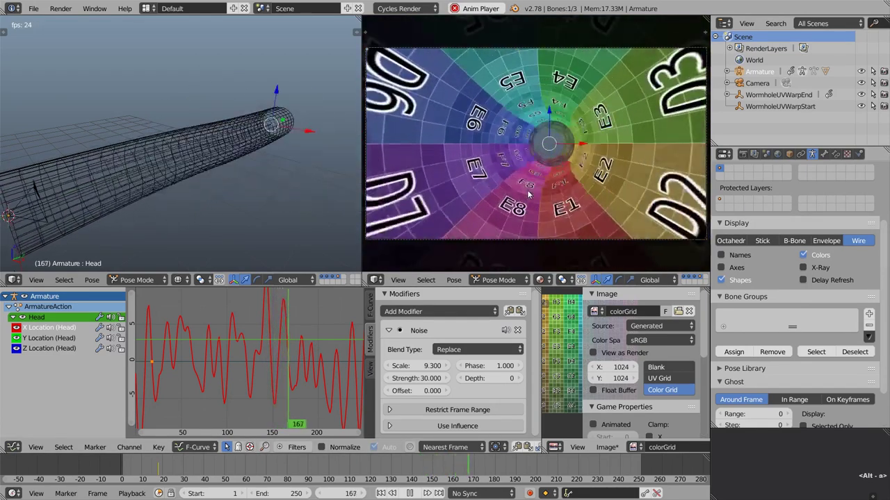
pyautogui.hotkey('alt', 'a')
# Raise the X Location noise scale to 19.6 and play back the slower motion.
pyautogui.moveTo(414, 365); pyautogui.dragTo(504, 366)
pyautogui.hotkey('alt', 'a')
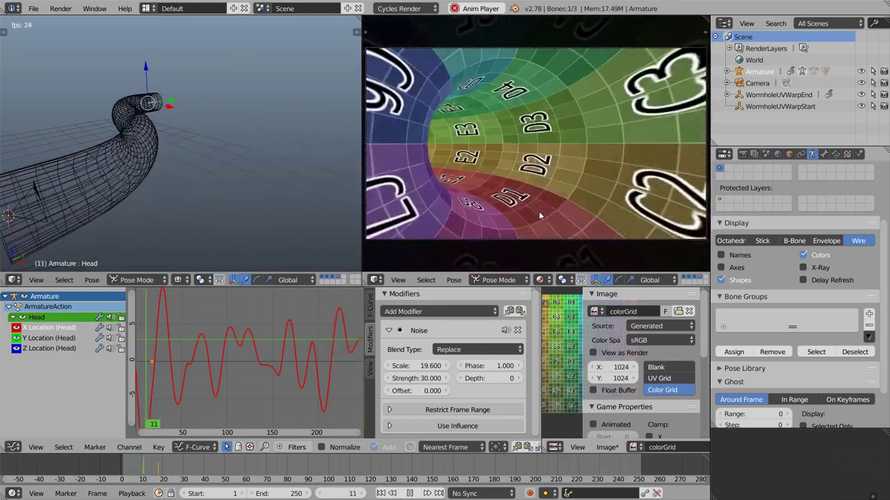
pyautogui.hotkey('alt', 'a')
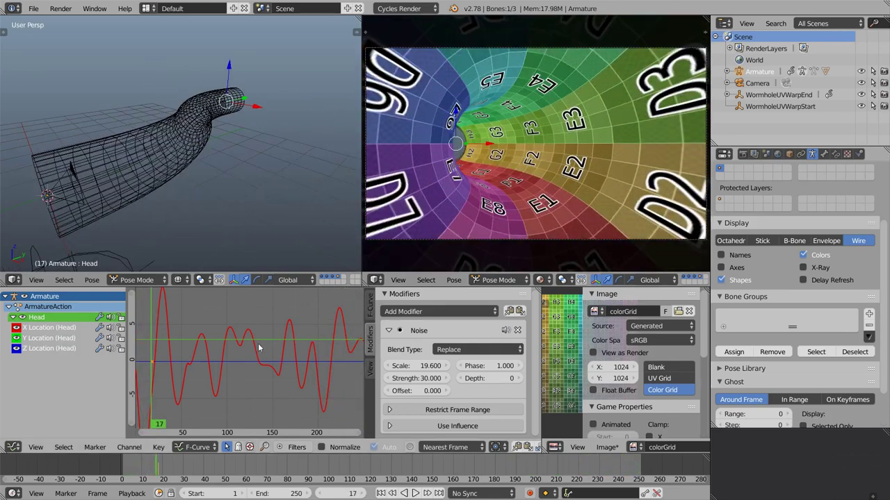
# Copy the Noise modifier from the X Location curve to Z Location, and delete the Y Location curve.
pyautogui.click(510, 312)
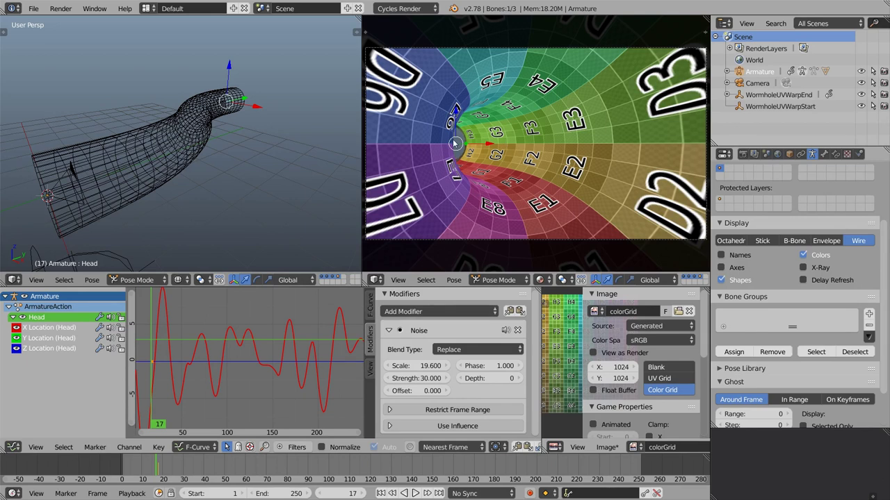
pyautogui.click(40, 353)
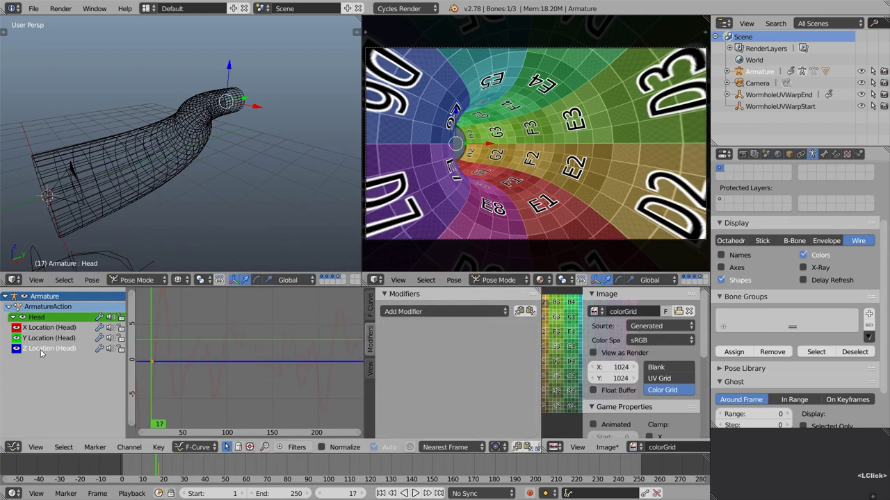
pyautogui.click(530, 312)
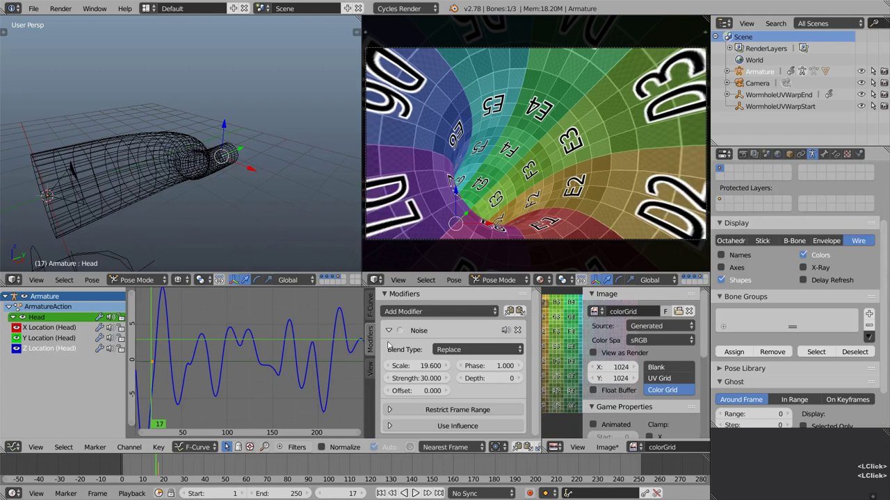
pyautogui.click(51, 339)
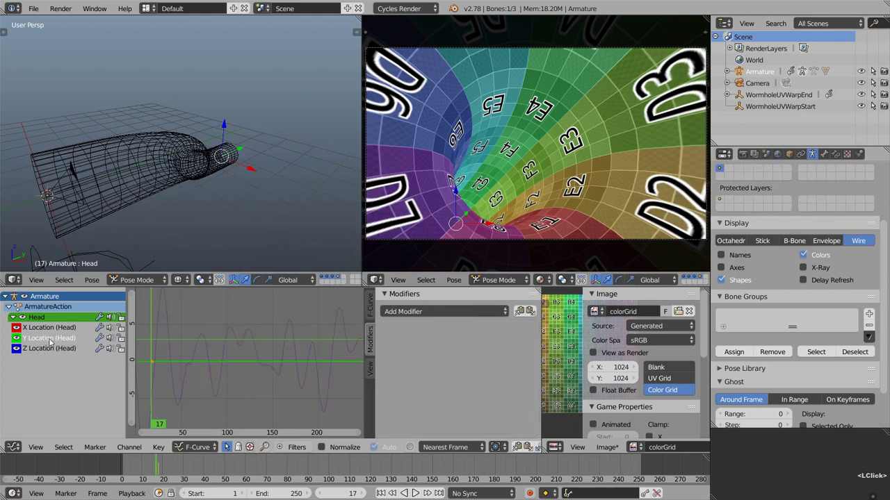
pyautogui.press('Delete')
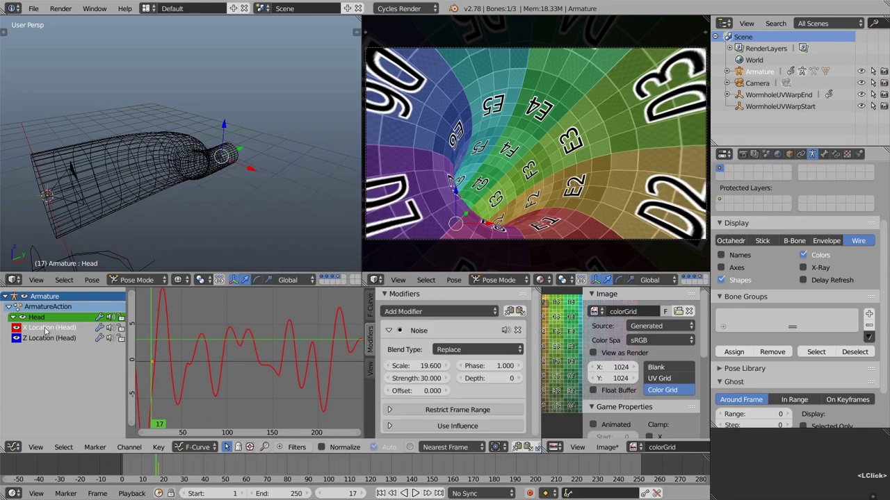
# Set the Z Location noise phase to 21.8 and play back the animation.
pyautogui.click(46, 338)
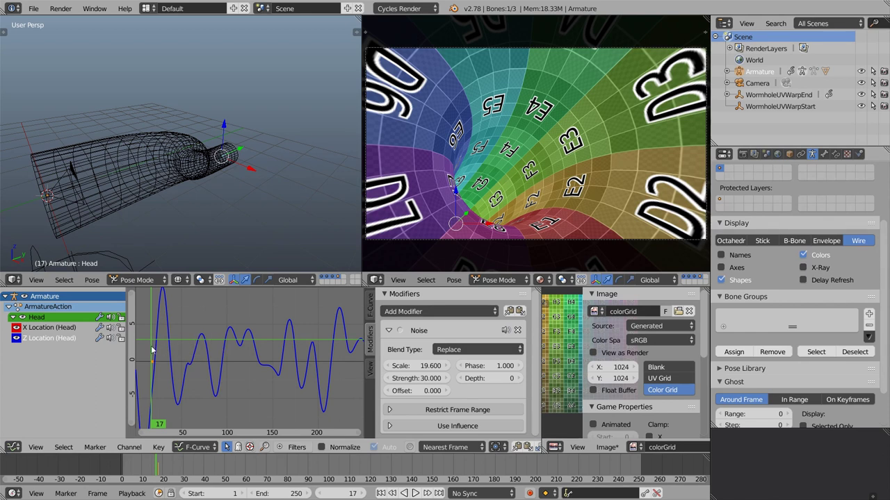
pyautogui.moveTo(488, 365); pyautogui.dragTo(349, 341)
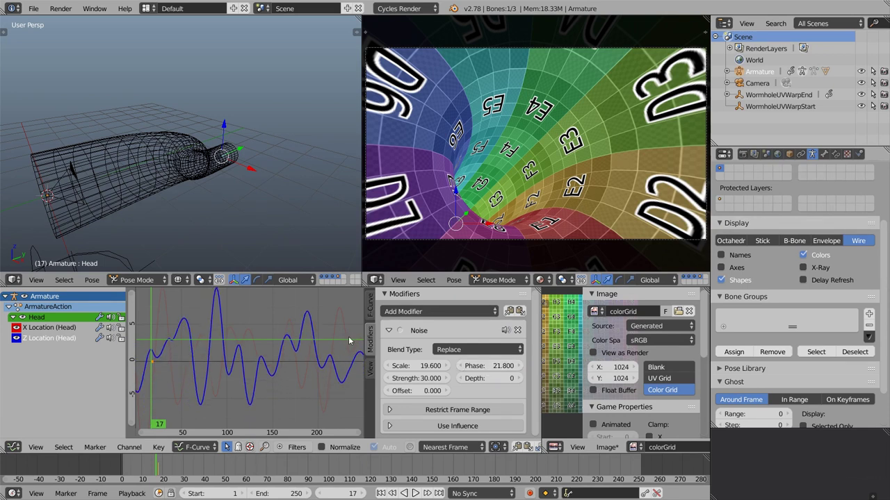
pyautogui.hotkey('alt', 'a')
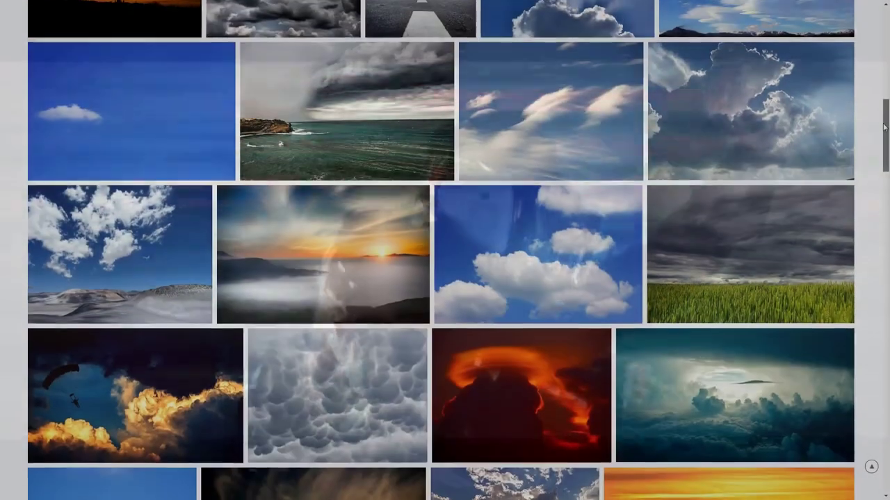
# Browse the sky and cloud photo gallery in the web browser for texture images.
pyautogui.scroll(-3, 882, 144)
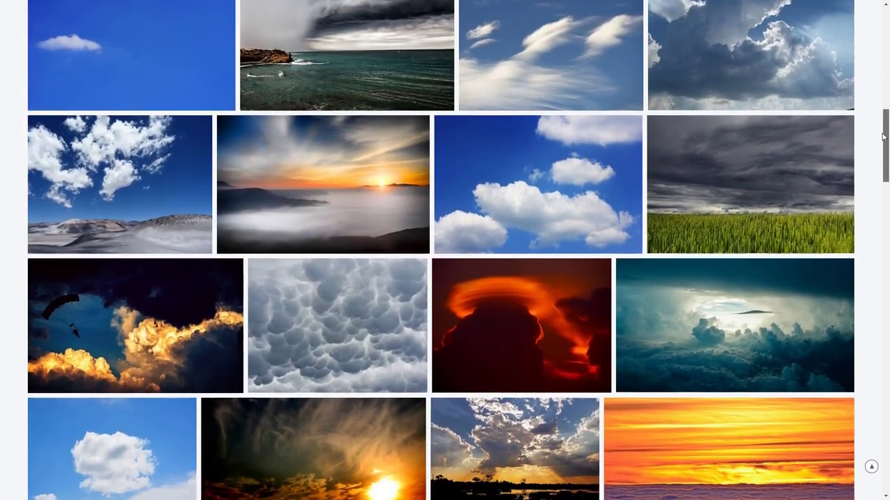
pyautogui.moveTo(882, 144); pyautogui.dragTo(883, 166)
pyautogui.click(362, 374)
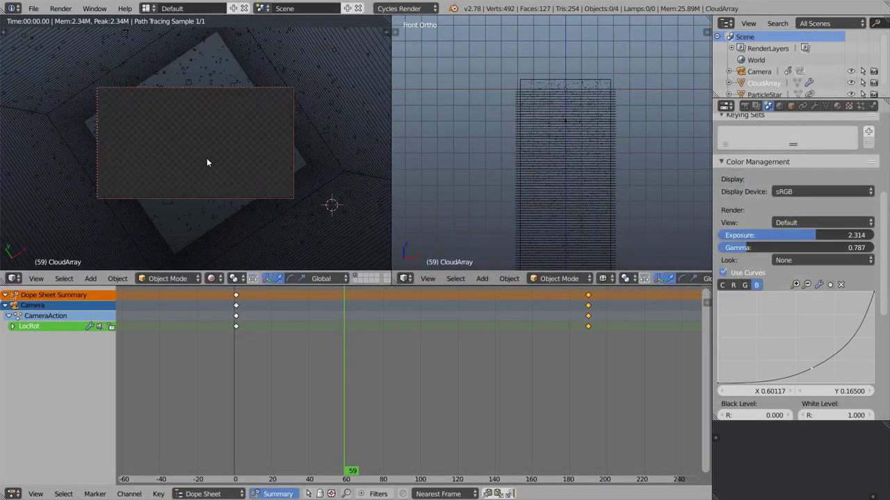
# Raise the Color Management exposure to 3.714 in the cloud array scene.
pyautogui.moveTo(820, 235); pyautogui.dragTo(841, 235)
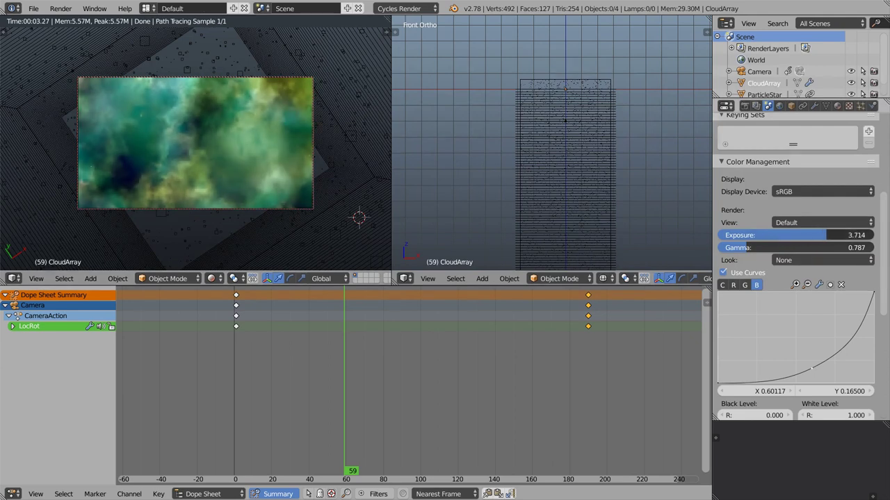
# Render the cloud array scene, switch to GIMP, and open NebulaRender.png.
pyautogui.press('F12')
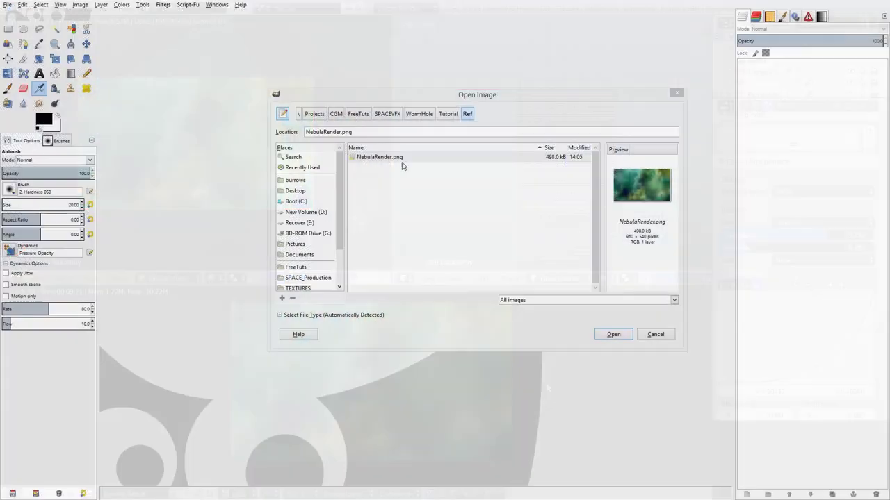
pyautogui.click(411, 161)
pyautogui.click(611, 334)
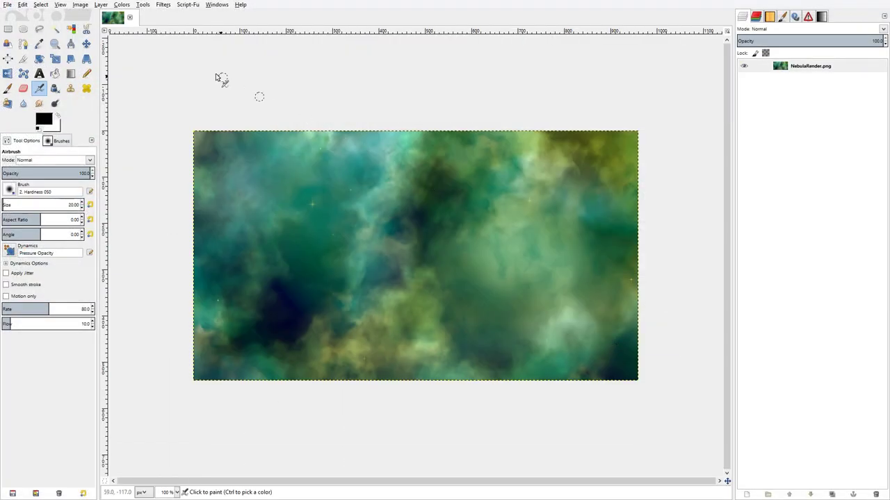
# Make the nebula image tileable with the Make Seamless filter and export it as NebulaRenderTiles.png.
pyautogui.click(163, 5)
pyautogui.moveTo(199, 148)
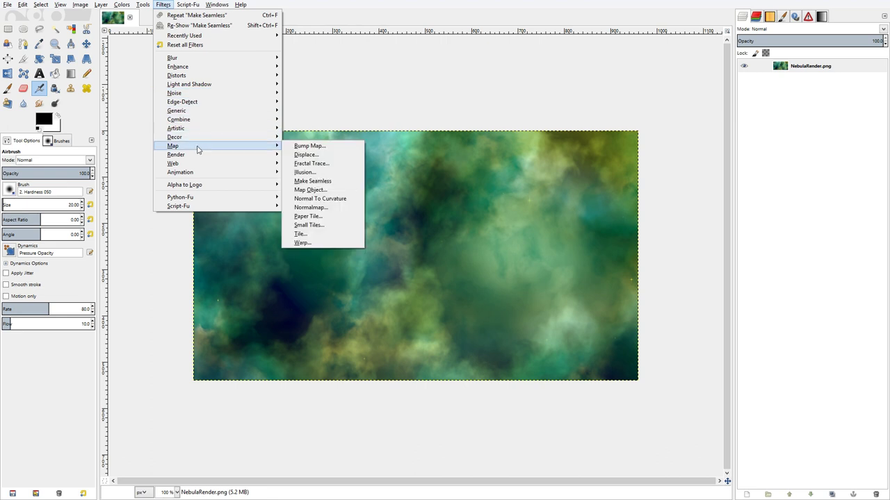
pyautogui.click(340, 182)
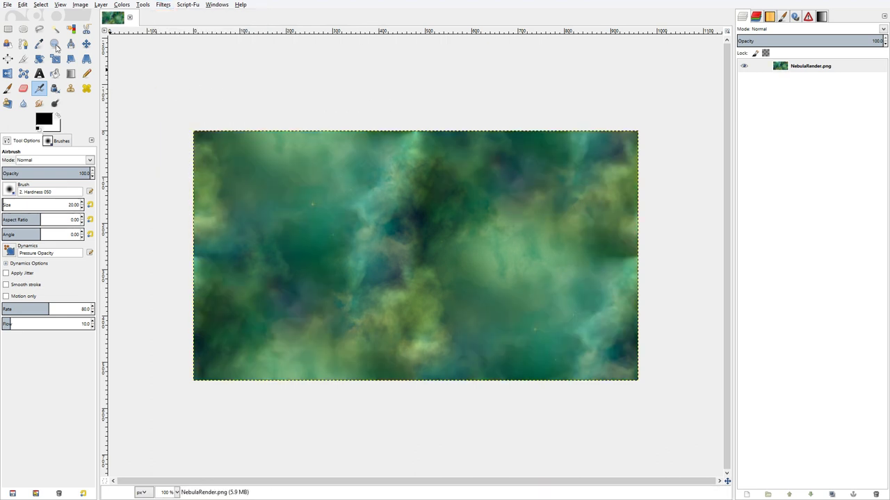
pyautogui.click(8, 5)
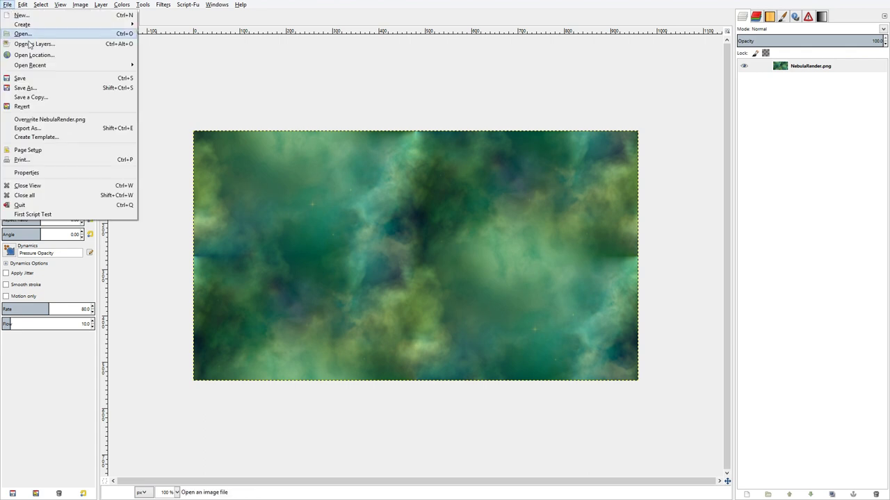
pyautogui.click(92, 129)
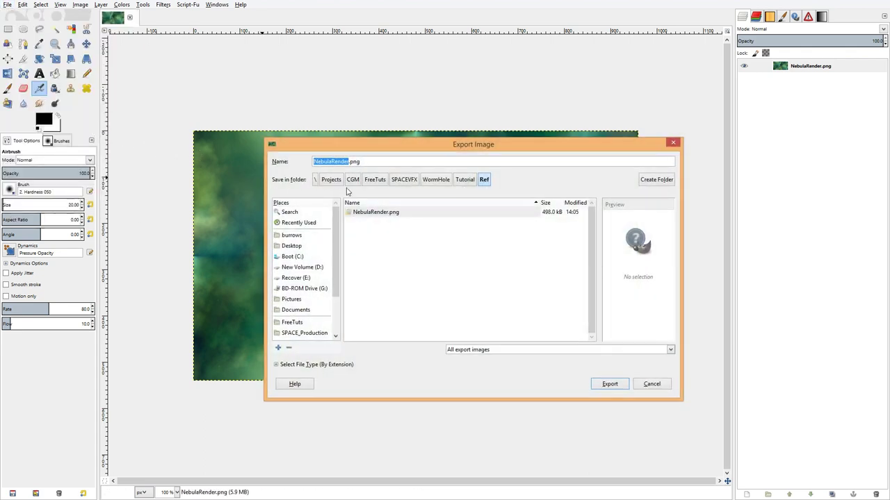
pyautogui.press('Return')
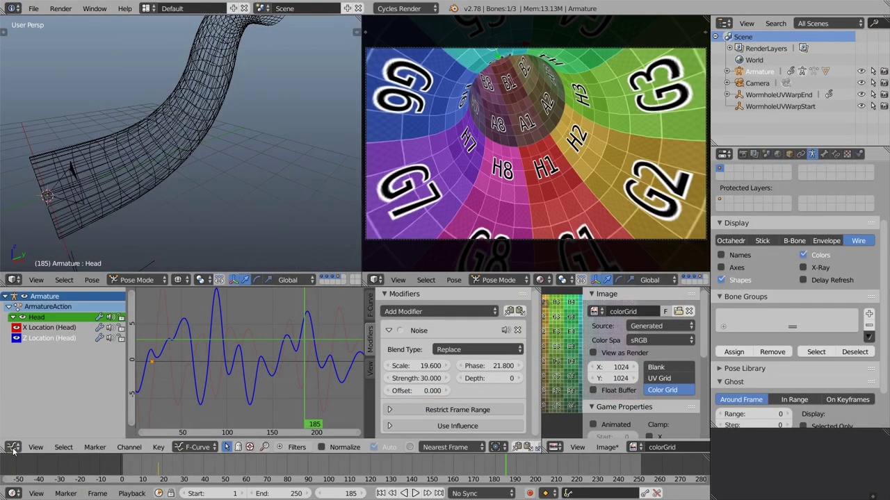
# Back in Blender, replace the Graph Editor with the Node Editor and add an Image Texture node to WormholeMat.
pyautogui.click(12, 448)
pyautogui.click(74, 308)
pyautogui.scroll(-2, 112, 354)
pyautogui.moveTo(111, 353); pyautogui.dragTo(278, 325, button='middle')
pyautogui.hotkey('shift', 'a')
pyautogui.moveTo(165, 340)
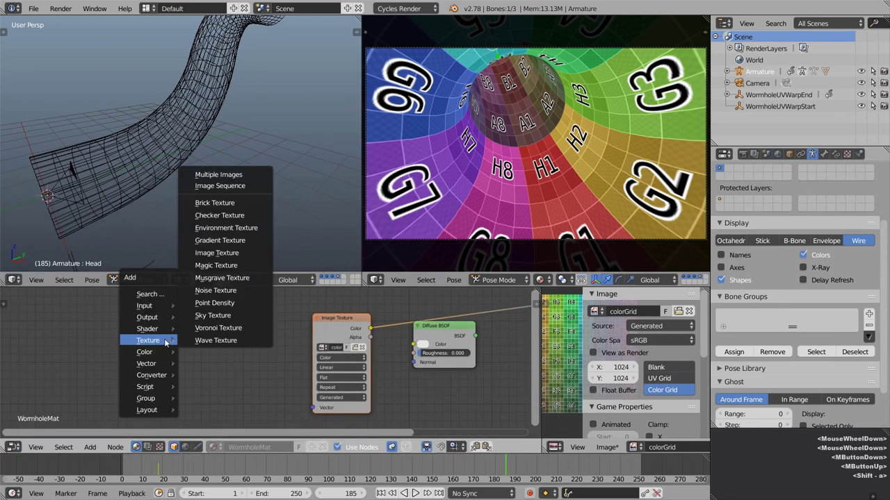
pyautogui.click(217, 253)
pyautogui.click(143, 320)
# Load NebulaRenderTiles.png into the new Image Texture node, preview its color on the tunnel, and play back the animation.
pyautogui.click(177, 351)
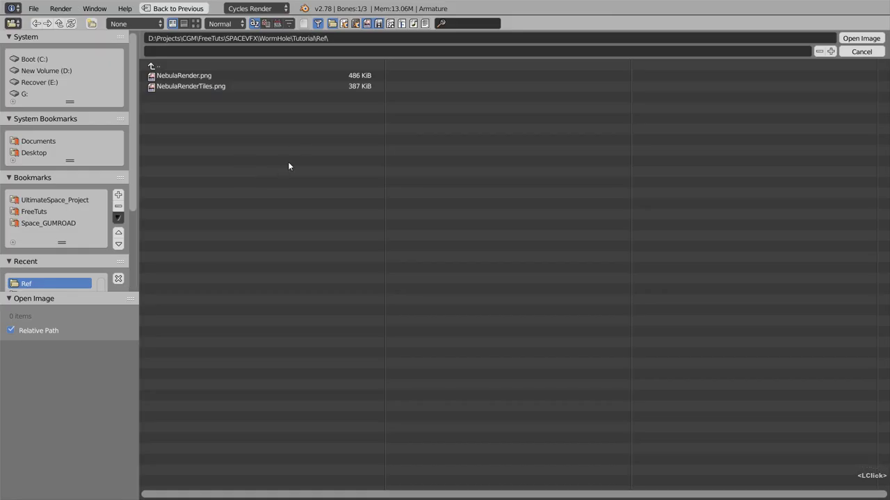
pyautogui.click(245, 89)
pyautogui.click(860, 38)
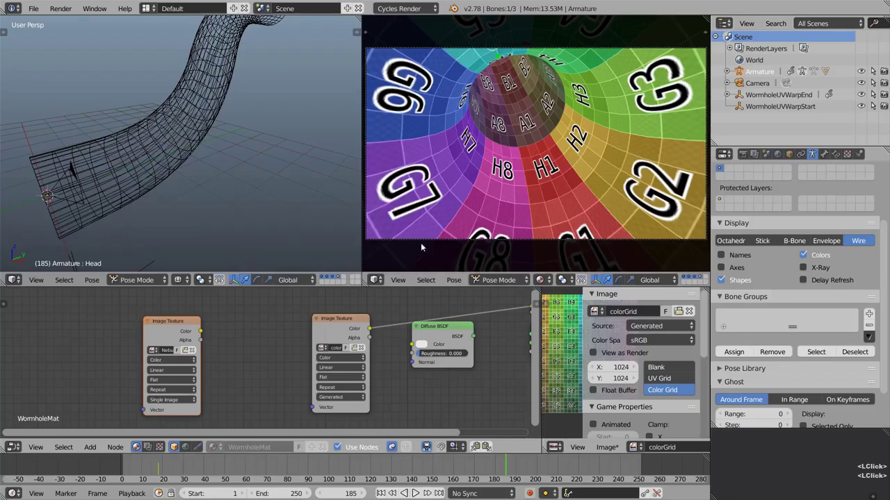
pyautogui.keyDown('ctrl'); pyautogui.keyDown('shift'); pyautogui.click(174, 327); pyautogui.keyUp('shift'); pyautogui.keyUp('ctrl')
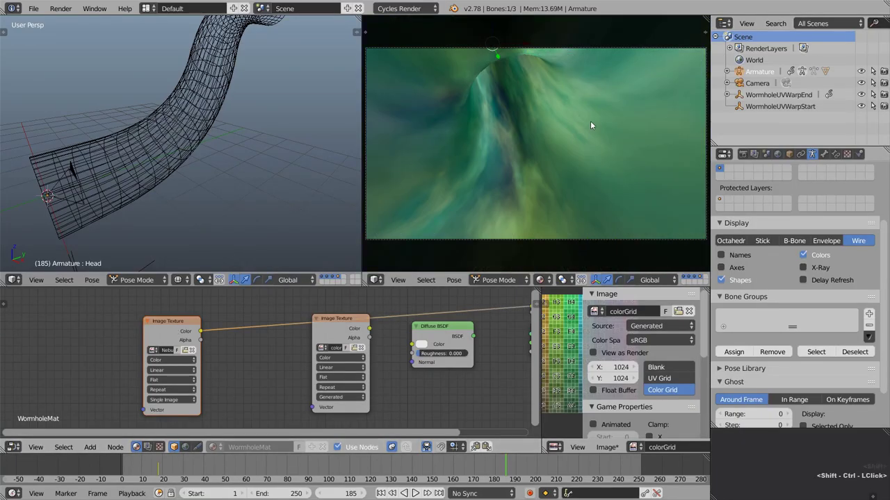
pyautogui.hotkey('alt', 'a')
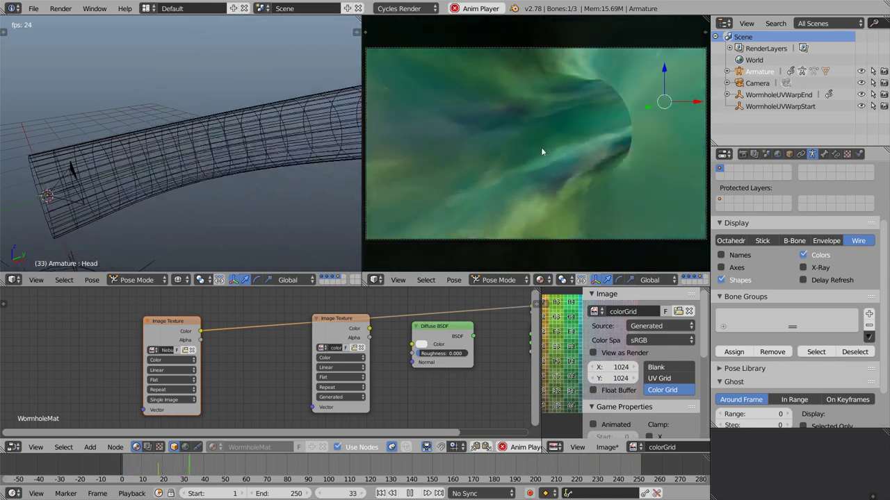
pyautogui.hotkey('alt', 'a')
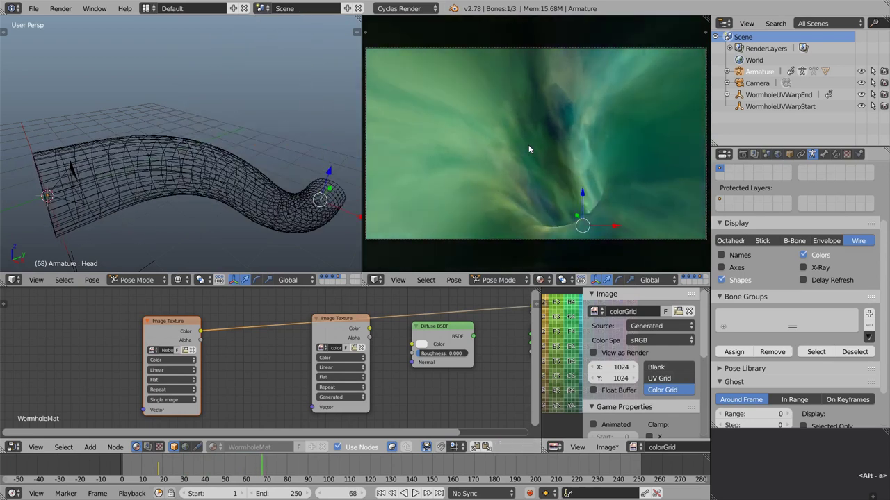
# Add Texture Coordinate and Mapping nodes in front of the nebula Image Texture node.
pyautogui.click(156, 330)
pyautogui.moveTo(156, 330); pyautogui.dragTo(221, 324, button='middle')
pyautogui.hotkey('ctrl', 't')
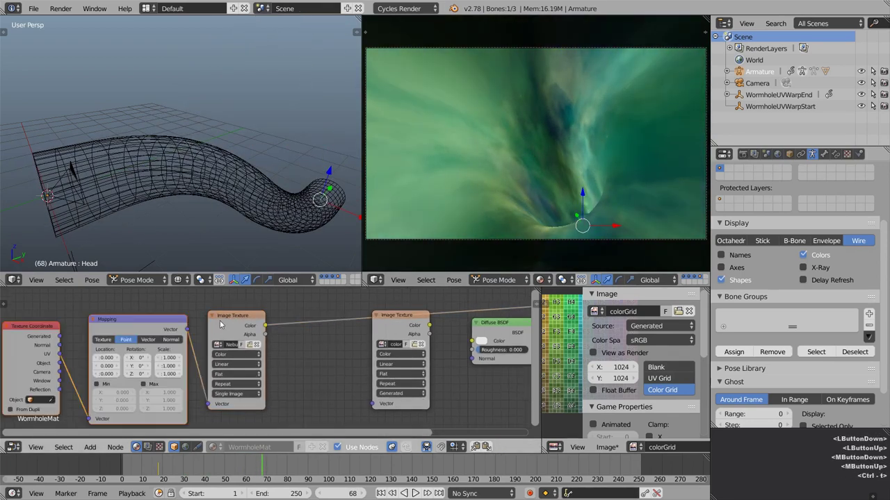
# Set the Mapping node's Y scale to 0.3 and play back the animation to check the stretched texture.
pyautogui.moveTo(141, 336); pyautogui.dragTo(220, 322, button='middle')
pyautogui.click(182, 316)
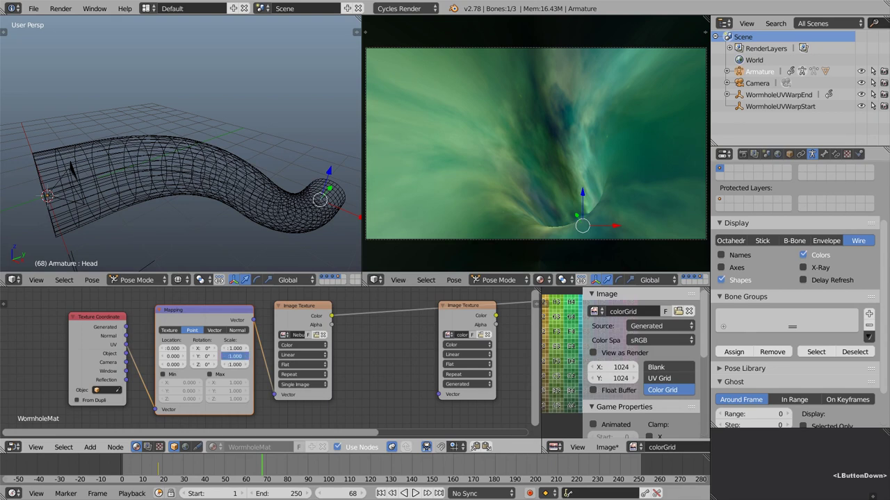
pyautogui.moveTo(235, 356)
pyautogui.mouseDown()
pyautogui.moveTo(174, 356)
pyautogui.moveTo(249, 356)
pyautogui.mouseUp()
pyautogui.hotkey('alt', 'a')
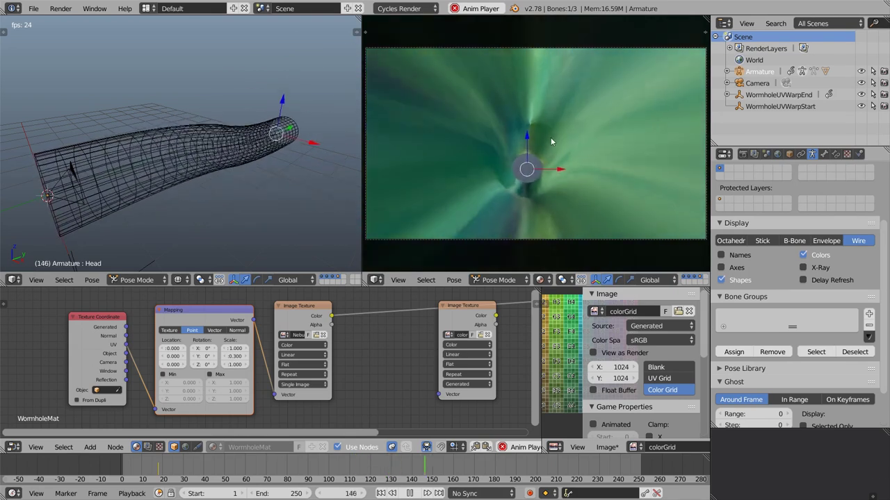
pyautogui.hotkey('alt', 'a')
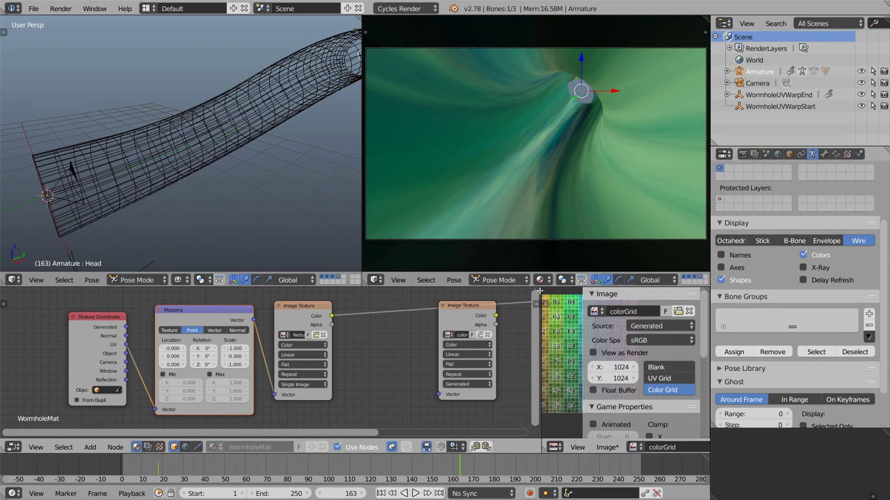
# Merge the image editor area into the Node Editor and enlarge the Node Editor vertically.
pyautogui.moveTo(539, 288); pyautogui.dragTo(604, 306)
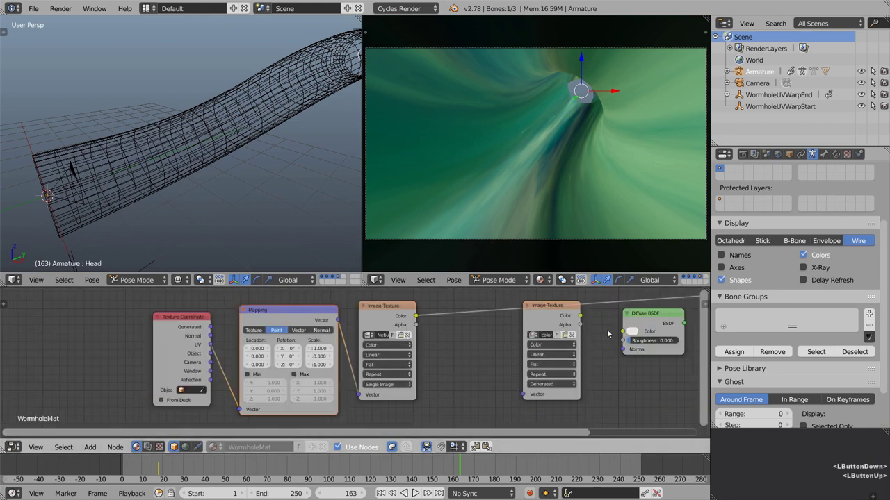
pyautogui.moveTo(476, 456); pyautogui.dragTo(476, 431)
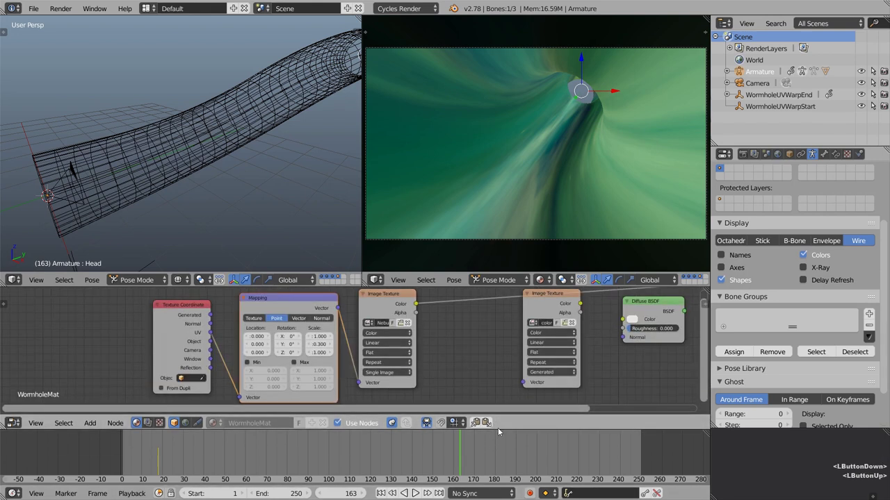
pyautogui.moveTo(459, 273); pyautogui.dragTo(465, 223)
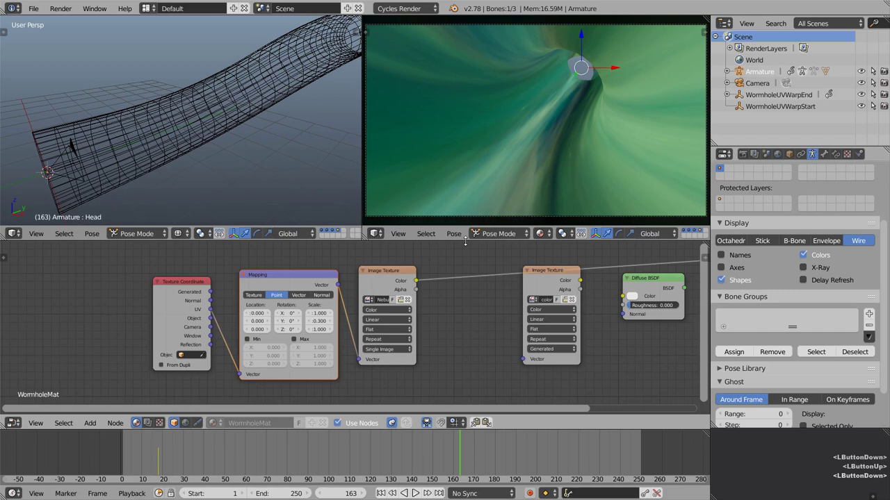
# Change the Timeline area into a Graph Editor and make it taller.
pyautogui.click(15, 494)
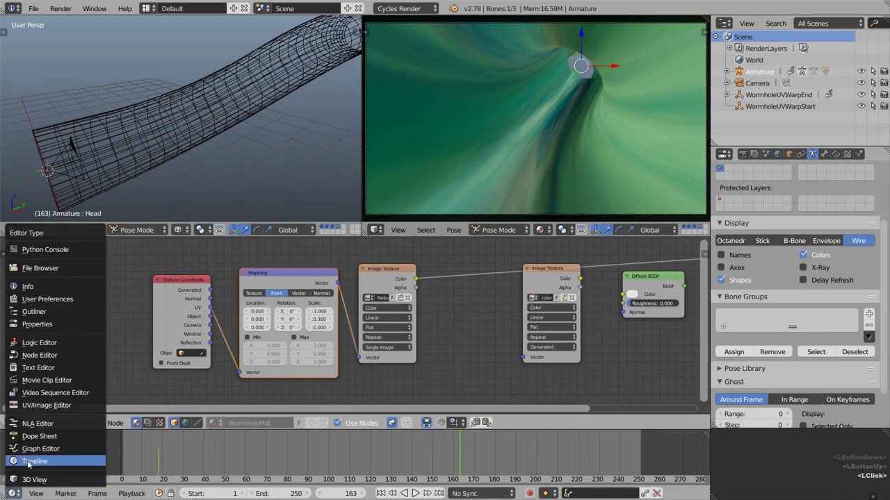
pyautogui.click(35, 449)
pyautogui.moveTo(205, 431); pyautogui.dragTo(205, 401)
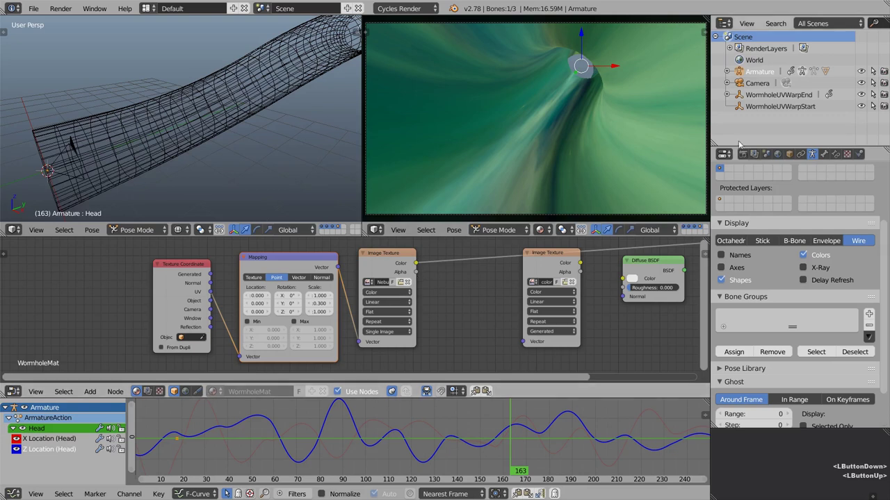
# Set the polynomial coefficient of WormholeUVWarpEnd's Y Location curve modifier to -0.08 and play back the animation.
pyautogui.click(780, 107)
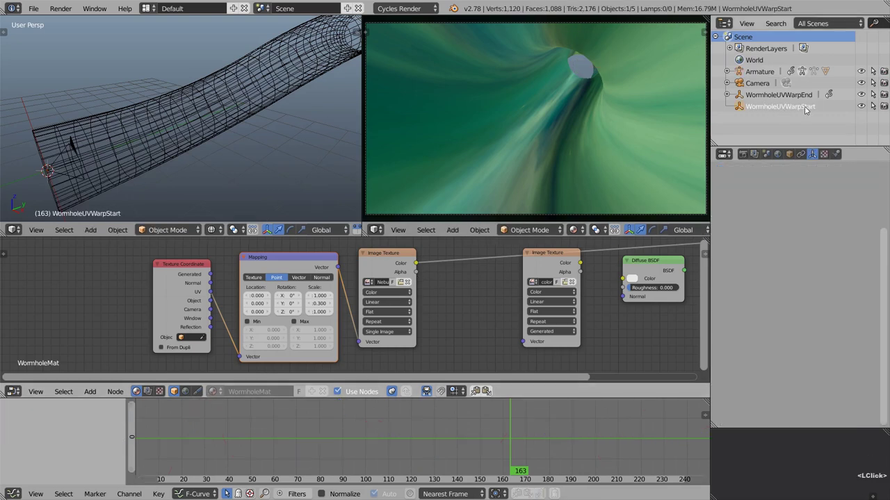
pyautogui.click(787, 97)
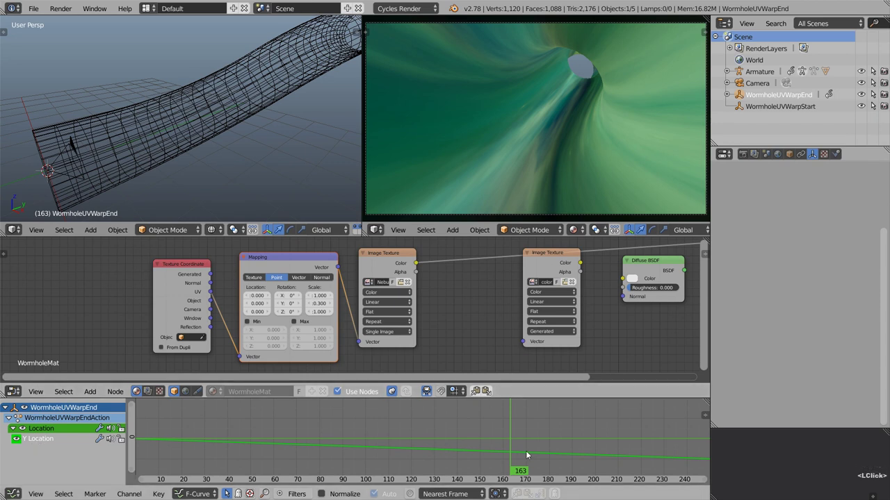
pyautogui.press('n')
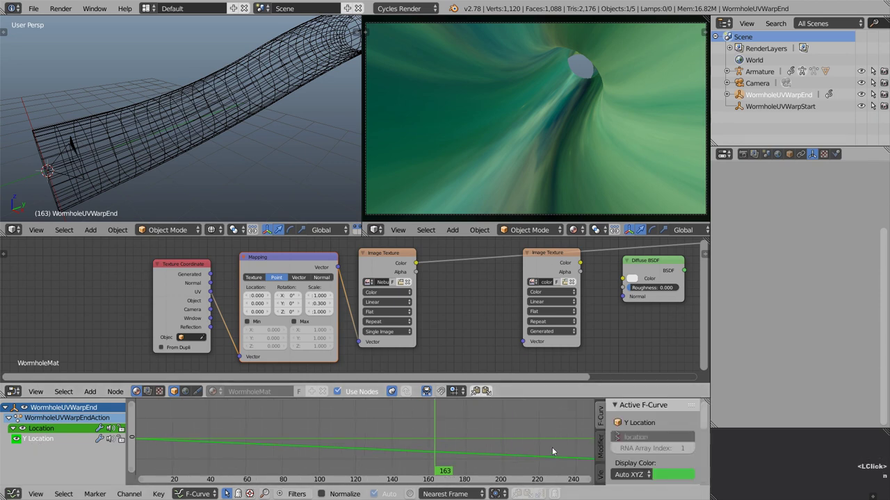
pyautogui.click(600, 442)
pyautogui.scroll(-5, 614, 443)
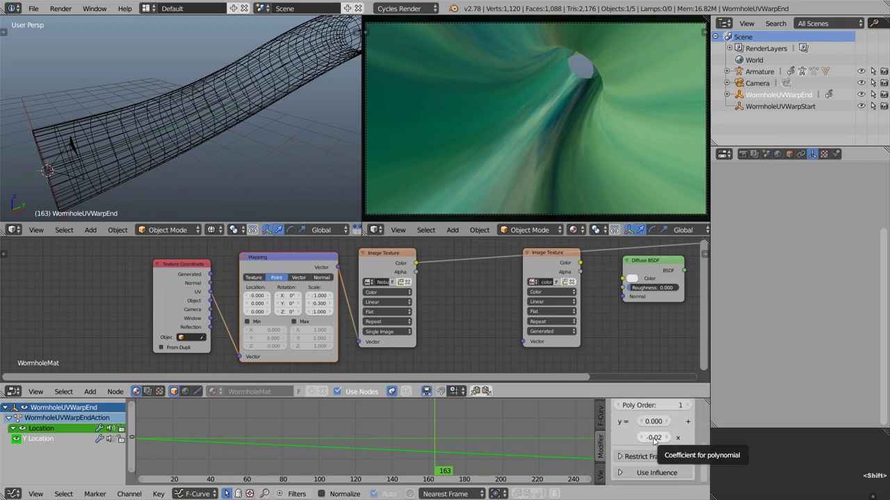
pyautogui.keyDown('shift'); pyautogui.click(652, 438); pyautogui.keyUp('shift')
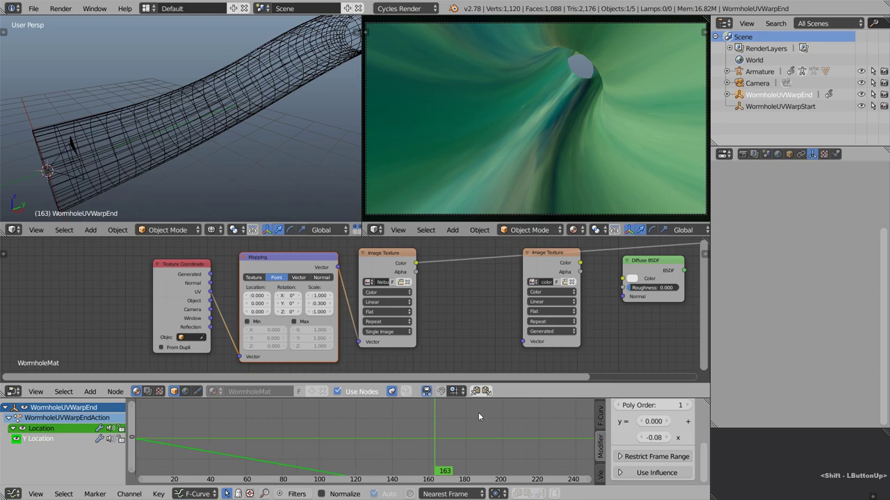
pyautogui.hotkey('alt', 'a')
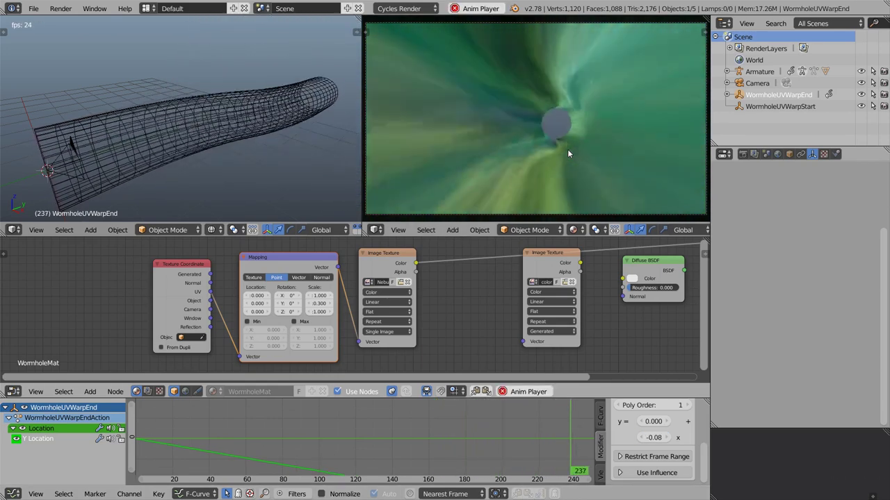
pyautogui.hotkey('alt', 'a')
# Move the Texture Coordinate, Mapping and nebula Image Texture nodes away from the colorGrid texture node to free up space.
pyautogui.scroll(-4, 353, 267)
pyautogui.moveTo(352, 268); pyautogui.dragTo(320, 295, button='middle')
pyautogui.rightClick(342, 272)
pyautogui.press('b')
pyautogui.moveTo(279, 255); pyautogui.dragTo(447, 324)
pyautogui.moveTo(447, 324); pyautogui.dragTo(384, 336, button='middle')
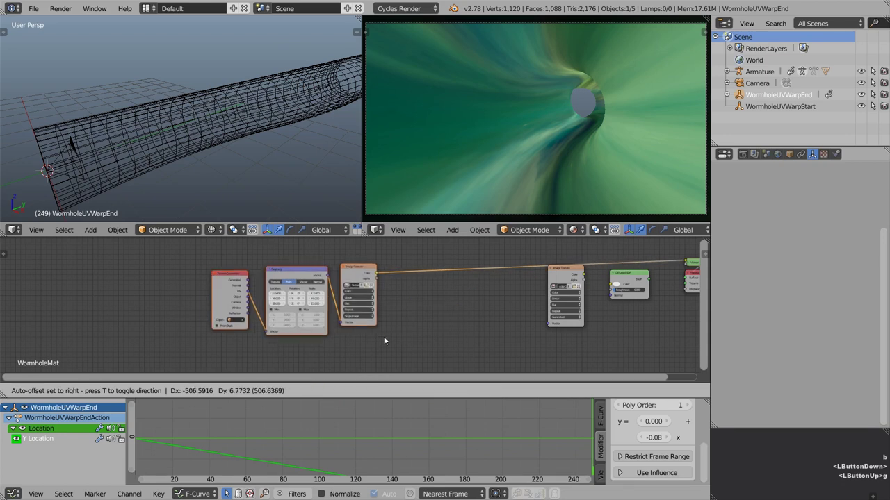
pyautogui.scroll(5, 353, 334)
pyautogui.moveTo(387, 287); pyautogui.dragTo(381, 312, button='middle')
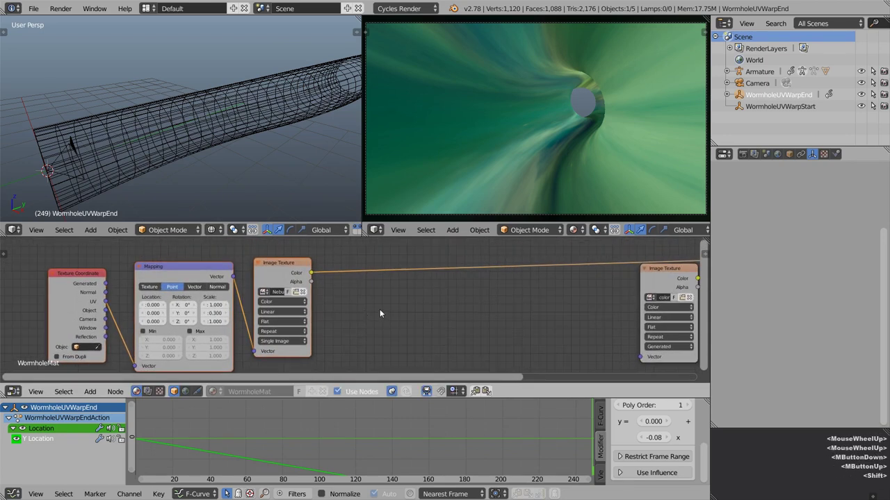
# Insert a Hue/Saturation node after the nebula Image Texture, with hue 0.610 and saturation 0.720.
pyautogui.hotkey('shift', 'a')
pyautogui.click(360, 323)
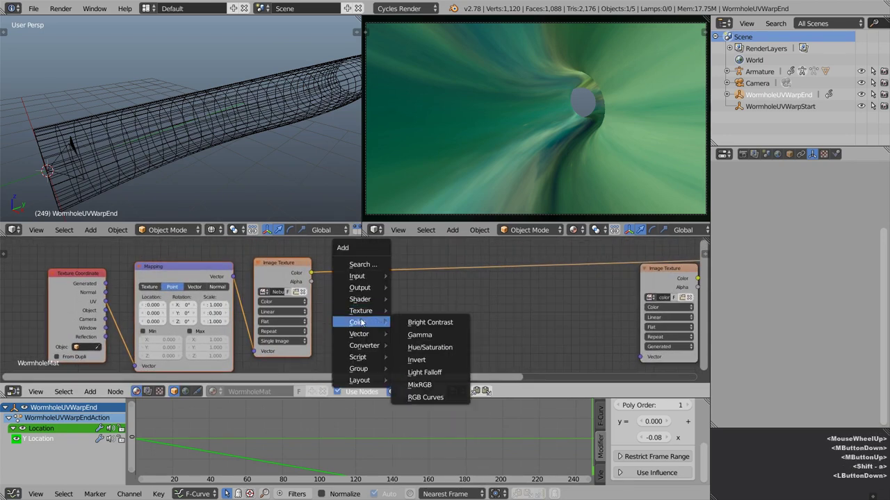
pyautogui.click(427, 348)
pyautogui.click(359, 279)
pyautogui.keyDown('shift'); pyautogui.moveTo(382, 292); pyautogui.dragTo(375, 281); pyautogui.keyUp('shift')
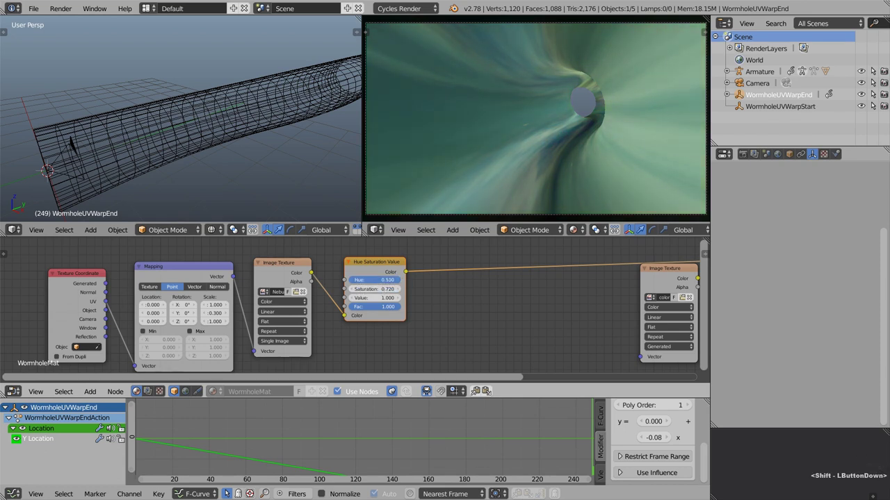
pyautogui.keyDown('shift'); pyautogui.moveTo(375, 280); pyautogui.dragTo(440, 310); pyautogui.keyUp('shift')
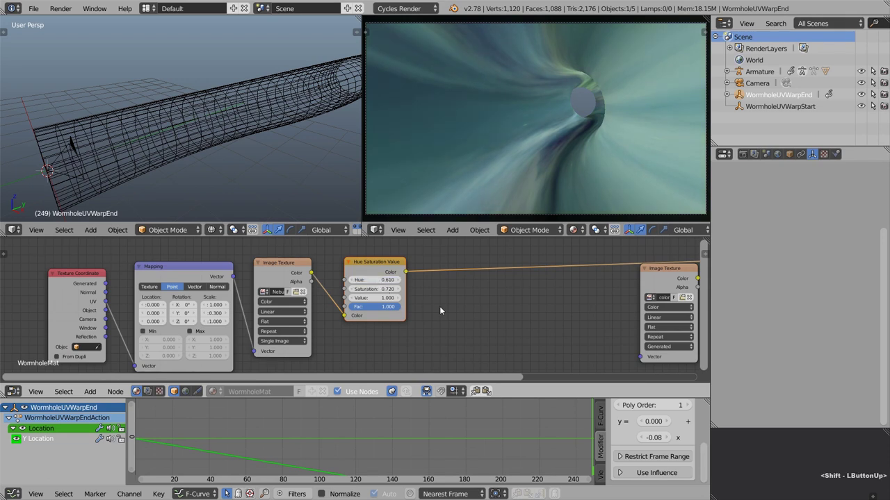
# Insert an RGB Curves node after the Hue/Saturation node, bend its combined curve into an S shape for more contrast, and play back the animation.
pyautogui.hotkey('shift', 'a')
pyautogui.moveTo(477, 314)
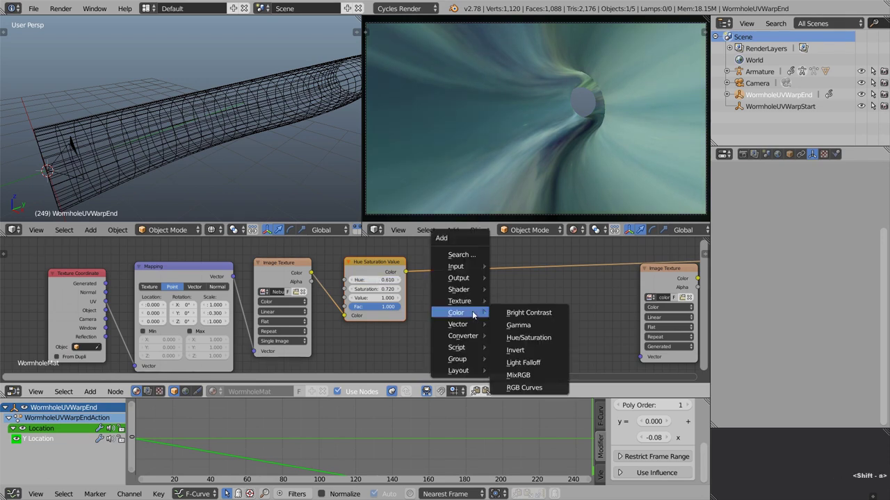
pyautogui.click(524, 387)
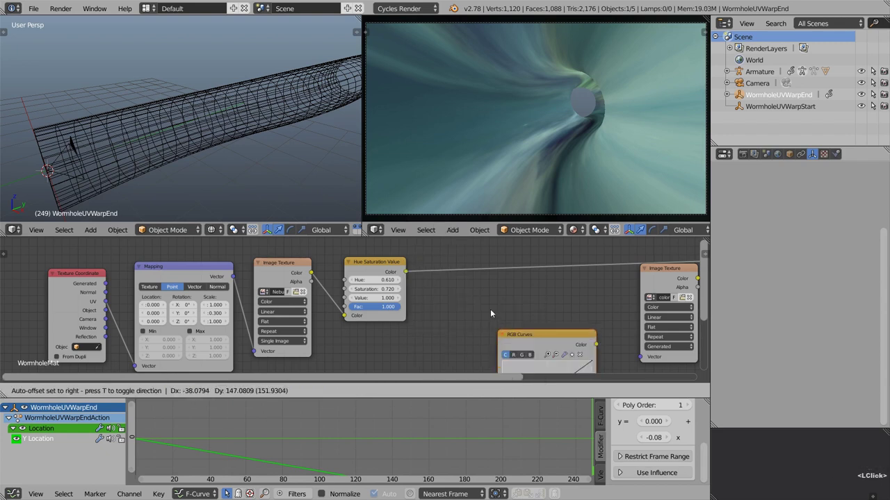
pyautogui.click(436, 254)
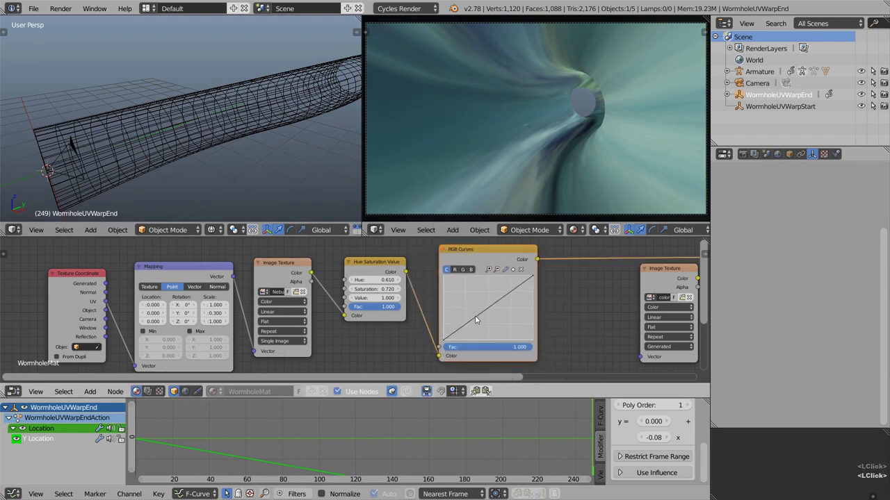
pyautogui.moveTo(474, 317); pyautogui.dragTo(475, 325)
pyautogui.click(494, 304)
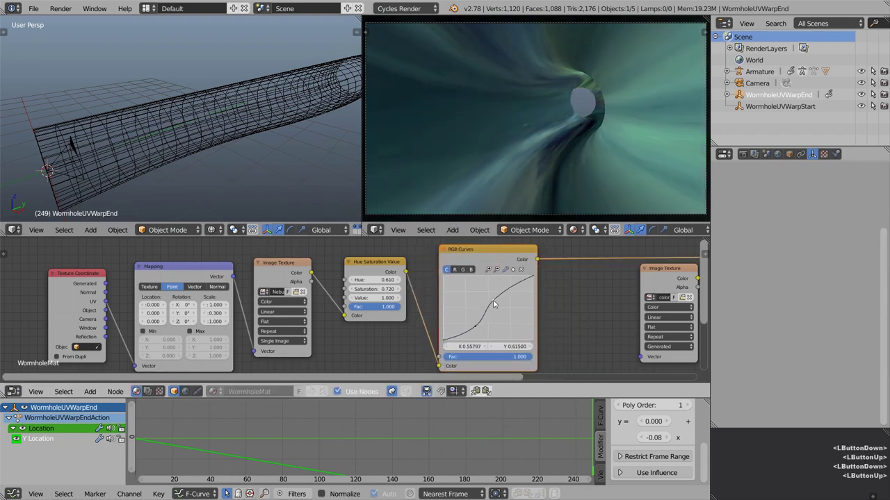
pyautogui.hotkey('alt', 'a')
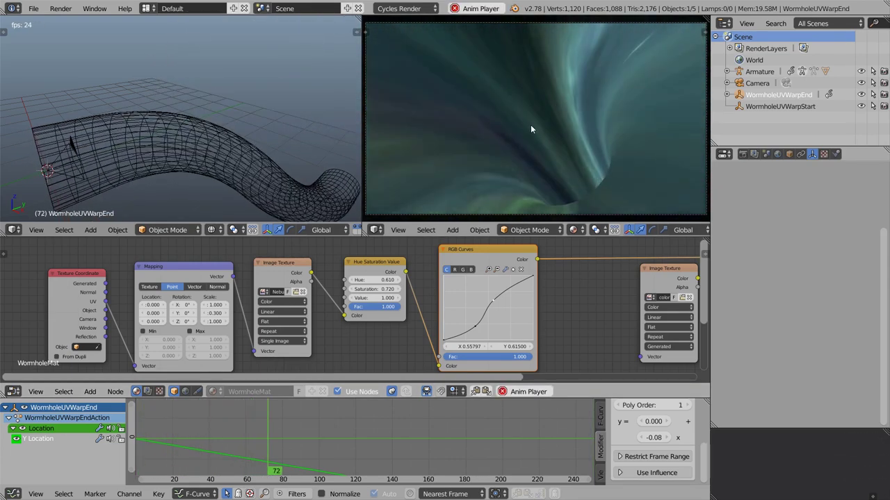
pyautogui.hotkey('alt', 'a')
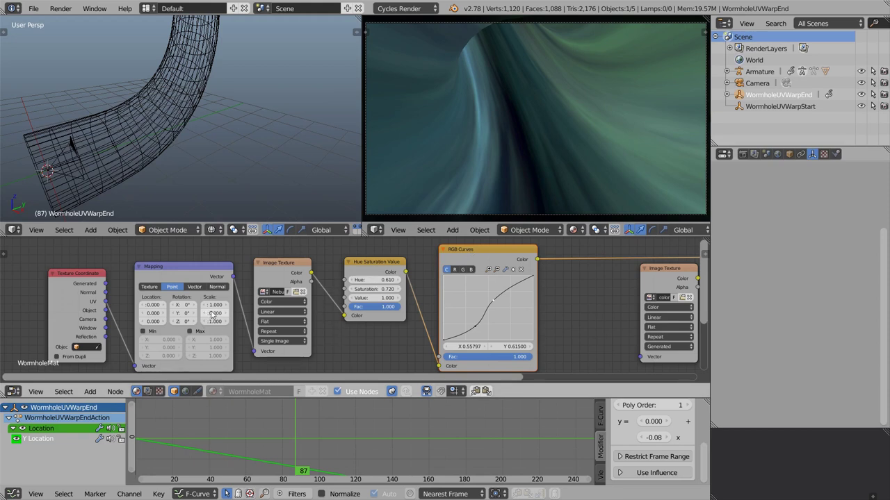
# Set the Mapping node's Y scale to 1.200 and play back the animation.
pyautogui.moveTo(215, 313); pyautogui.dragTo(243, 312)
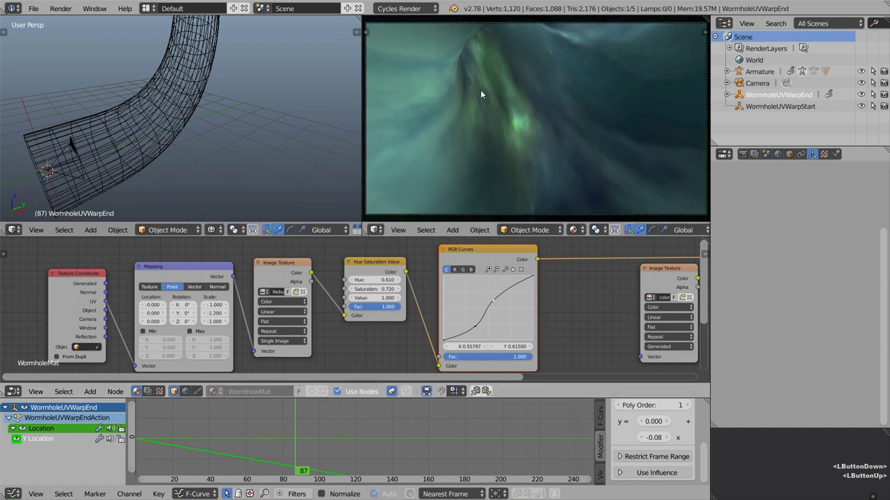
pyautogui.hotkey('alt', 'a')
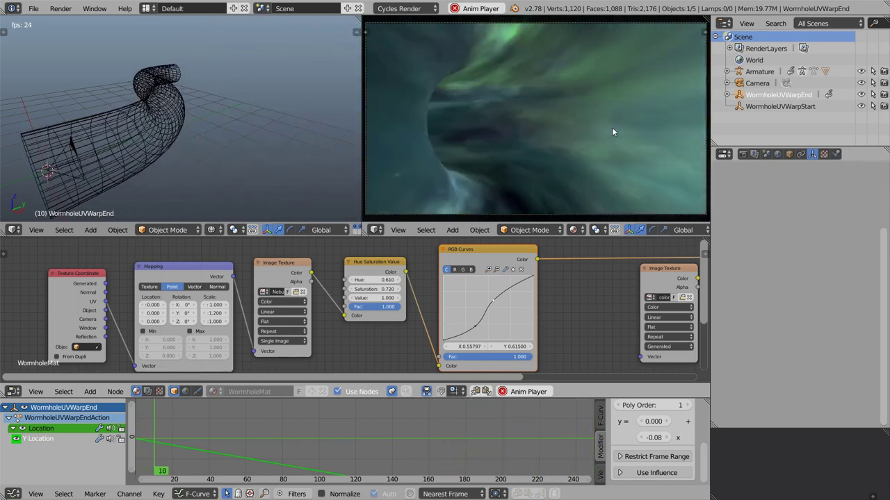
pyautogui.hotkey('alt', 'a')
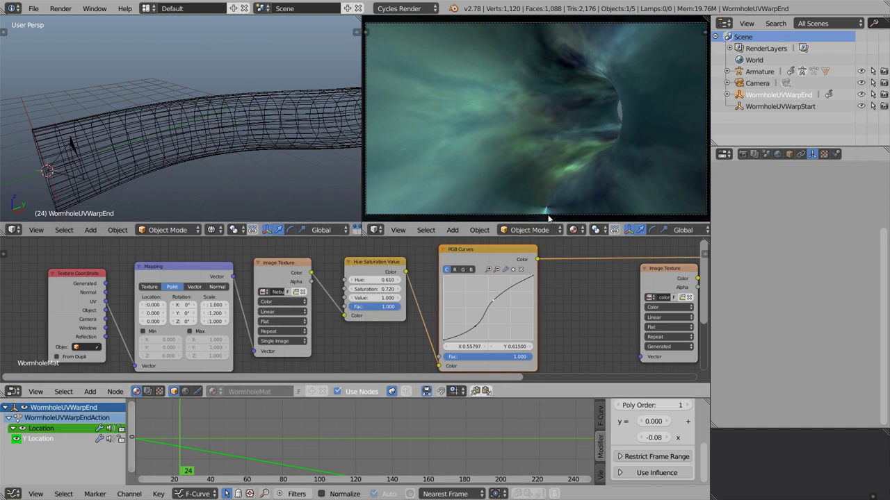
# Set the camera's focal length to 10 mm and play back the animation to check the wider view.
pyautogui.rightClick(71, 144)
pyautogui.scroll(4, 763, 216)
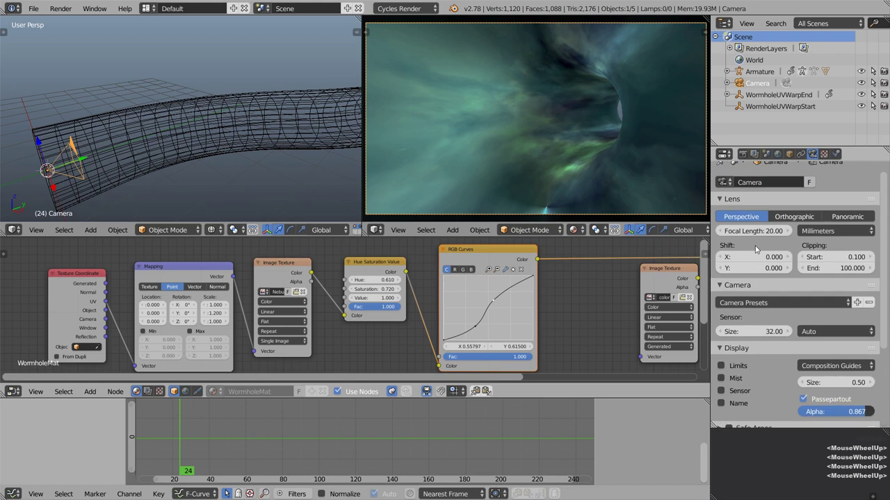
pyautogui.moveTo(767, 234); pyautogui.dragTo(693, 234)
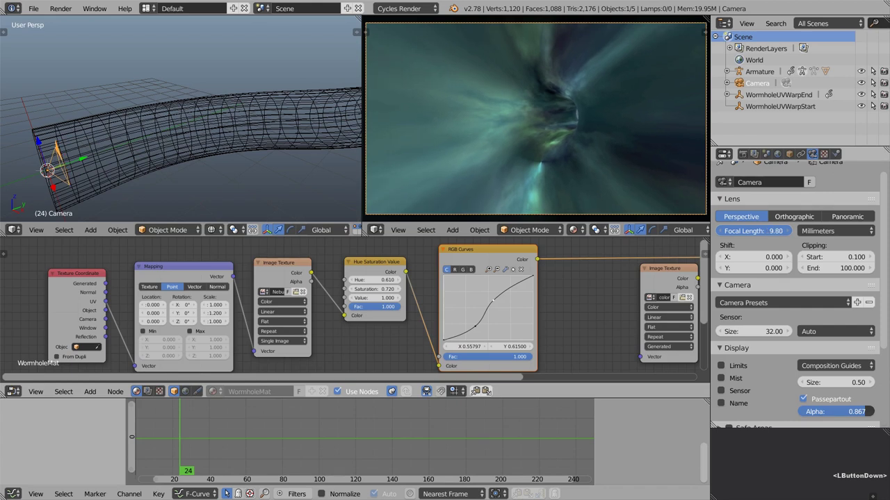
pyautogui.click(754, 231)
pyautogui.write('10')
pyautogui.press('Return')
pyautogui.hotkey('alt', 'a')
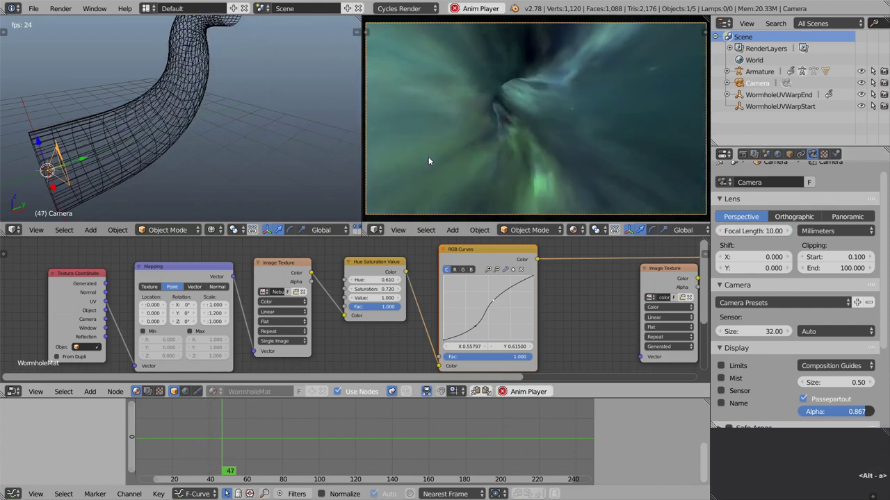
pyautogui.hotkey('alt', 'a')
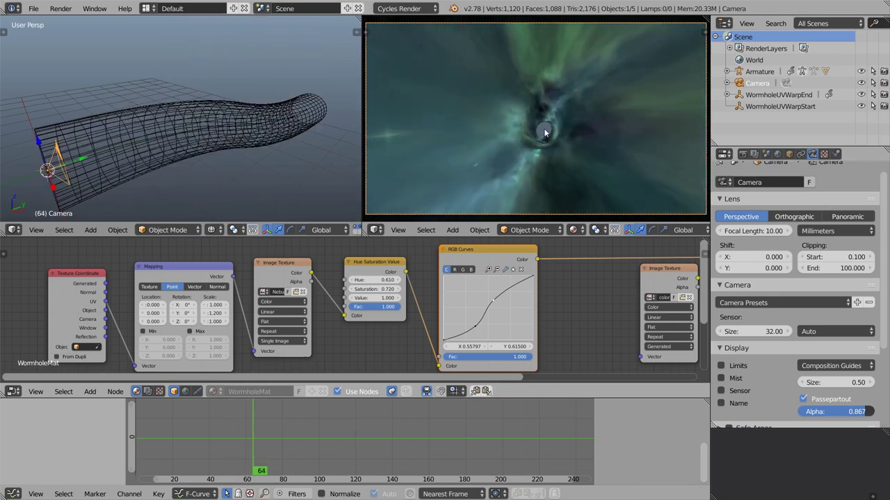
# Set the Mapping node's Y scale to 0.950 while the animation plays.
pyautogui.hotkey('alt', 'a')
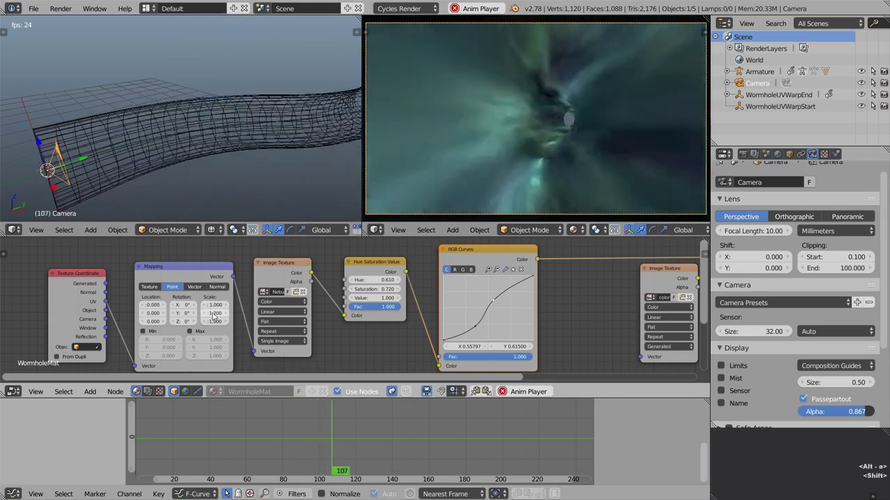
pyautogui.keyDown('shift'); pyautogui.moveTo(214, 313); pyautogui.dragTo(214, 314); pyautogui.keyUp('shift')
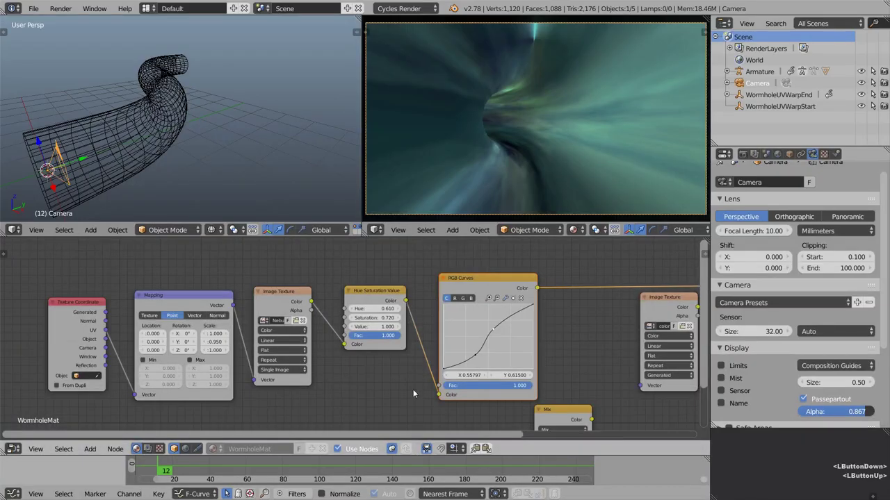
pyautogui.scroll(-3, 413, 389)
pyautogui.moveTo(354, 368); pyautogui.dragTo(283, 385, button='middle')
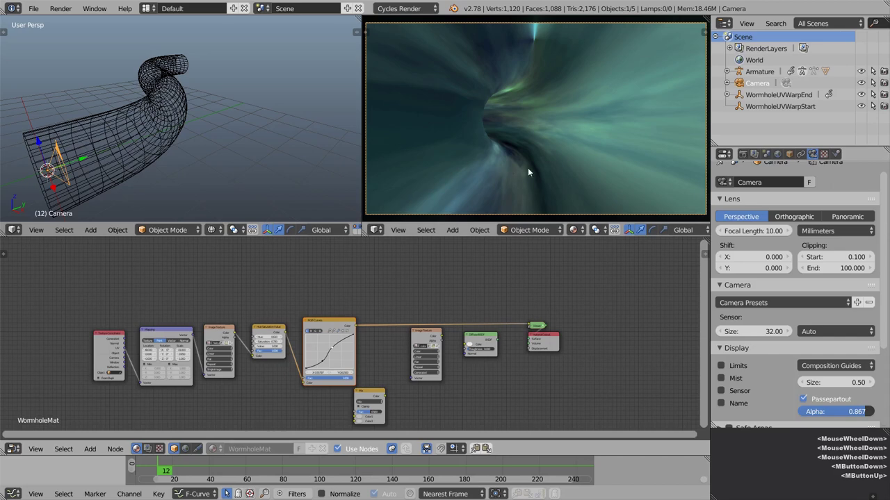
# Turn on the World Background display in the camera view while the animation plays.
pyautogui.hotkey('alt', 'a')
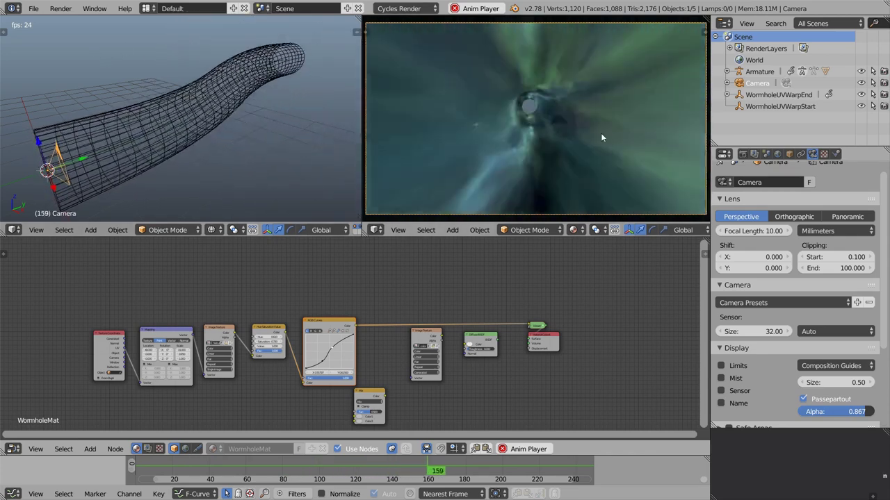
pyautogui.press('n')
pyautogui.click(639, 199)
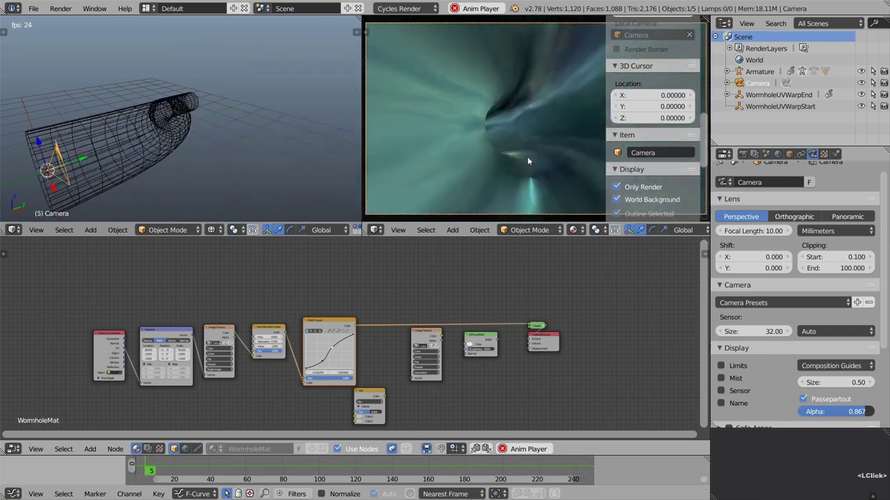
pyautogui.press('n')
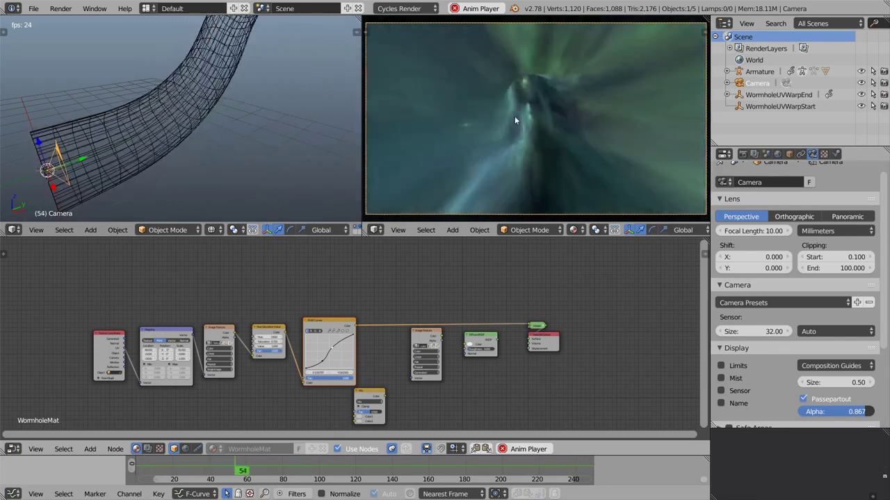
# Try black as the world surface color, set it to white instead, and stop the playback.
pyautogui.click(777, 154)
pyautogui.click(835, 269)
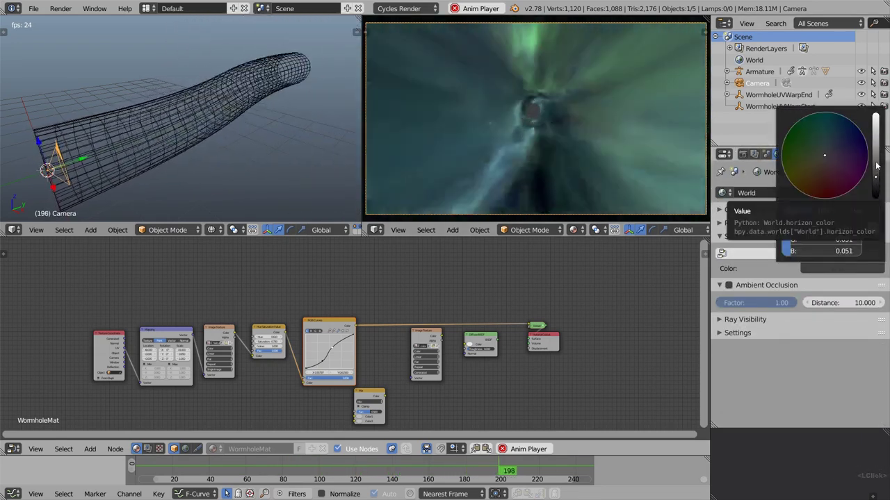
pyautogui.moveTo(875, 182); pyautogui.dragTo(880, 115)
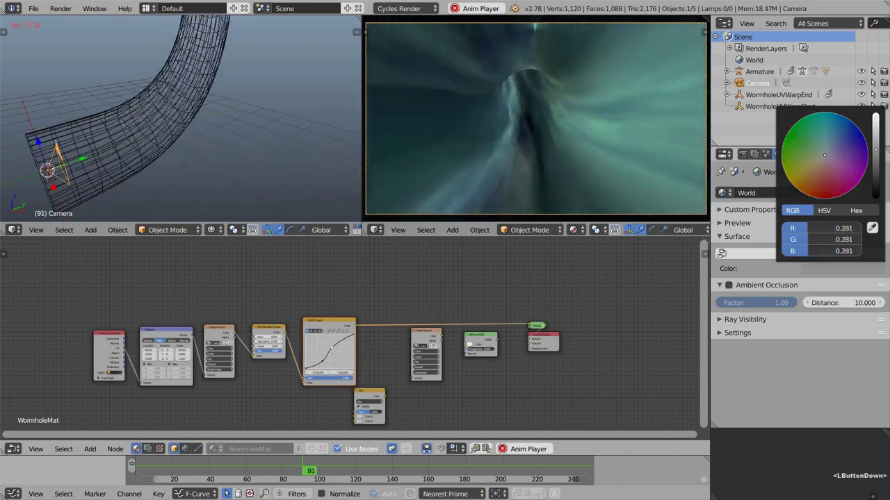
pyautogui.moveTo(877, 118); pyautogui.dragTo(877, 200)
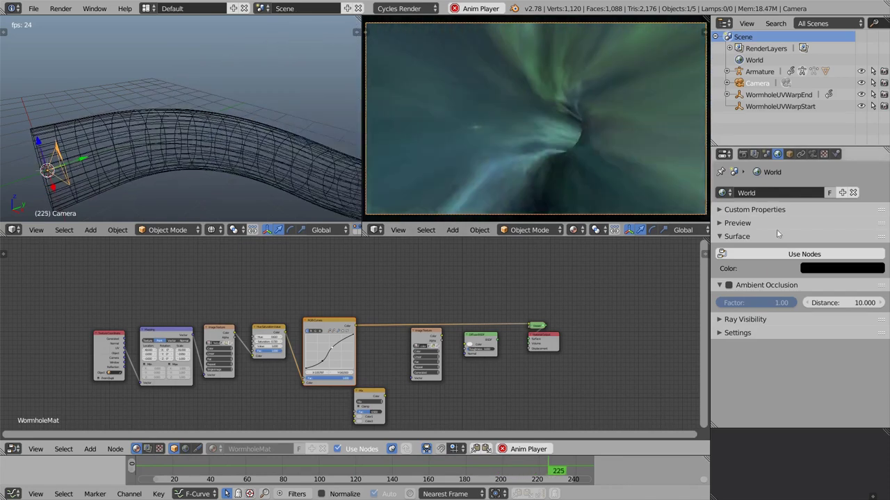
pyautogui.click(841, 269)
pyautogui.moveTo(874, 177); pyautogui.dragTo(875, 117)
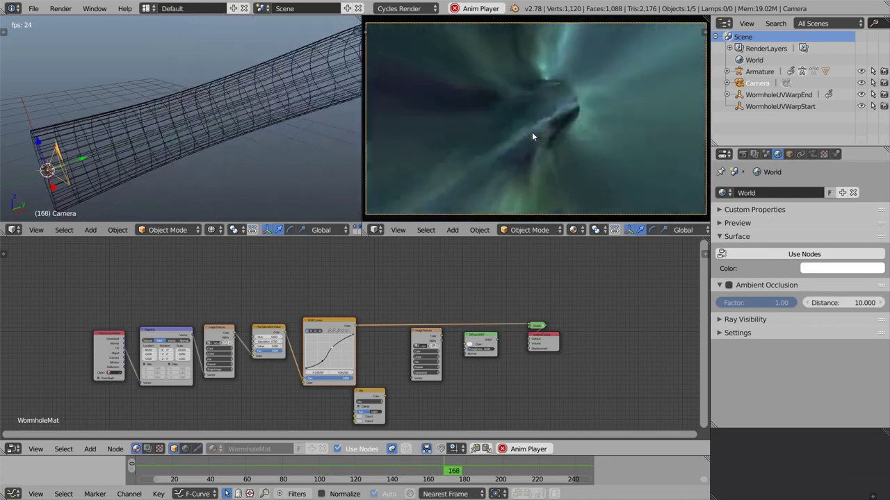
pyautogui.hotkey('alt', 'a')
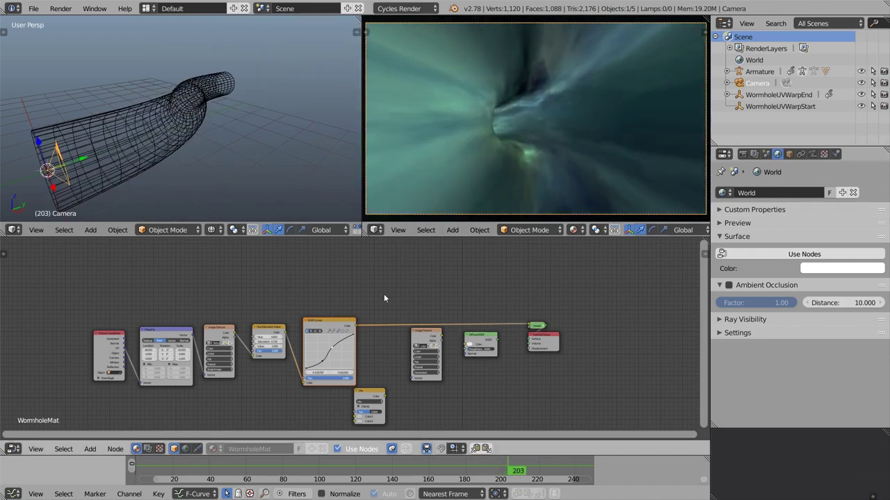
# Enclose the texture, mapping, Hue/Saturation and RGB Curves nodes in a frame labeled BaseLayer.
pyautogui.moveTo(312, 301); pyautogui.dragTo(392, 303, button='middle')
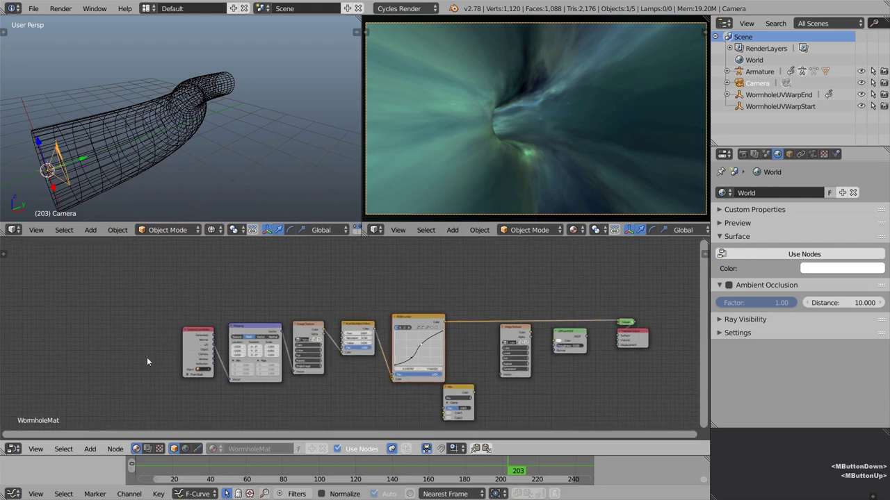
pyautogui.press('b')
pyautogui.moveTo(139, 284); pyautogui.dragTo(449, 364)
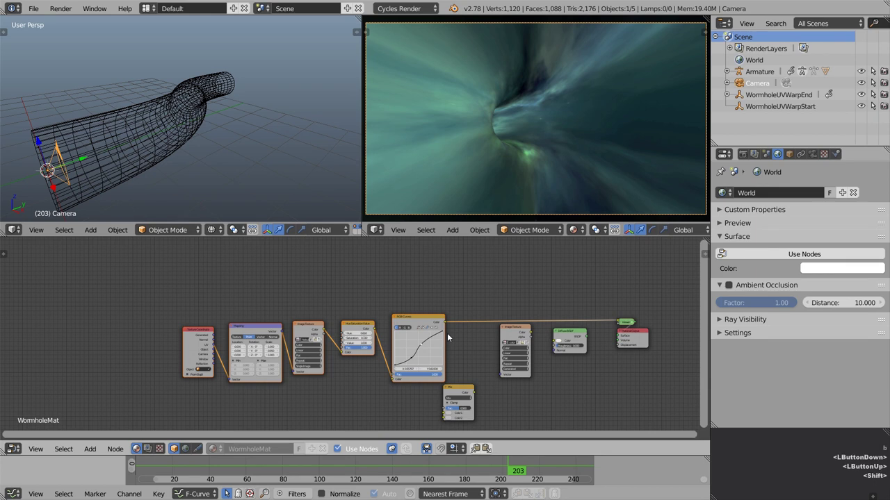
pyautogui.hotkey('shift', 'p')
pyautogui.press('n')
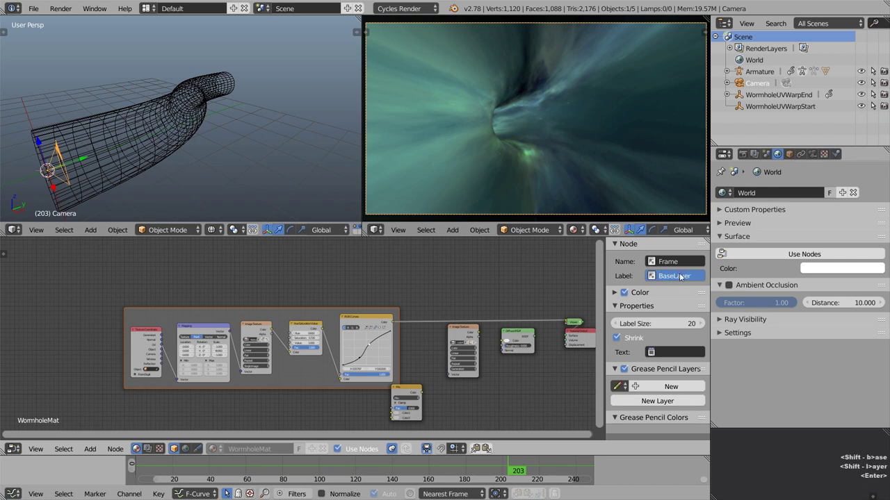
pyautogui.press('n')
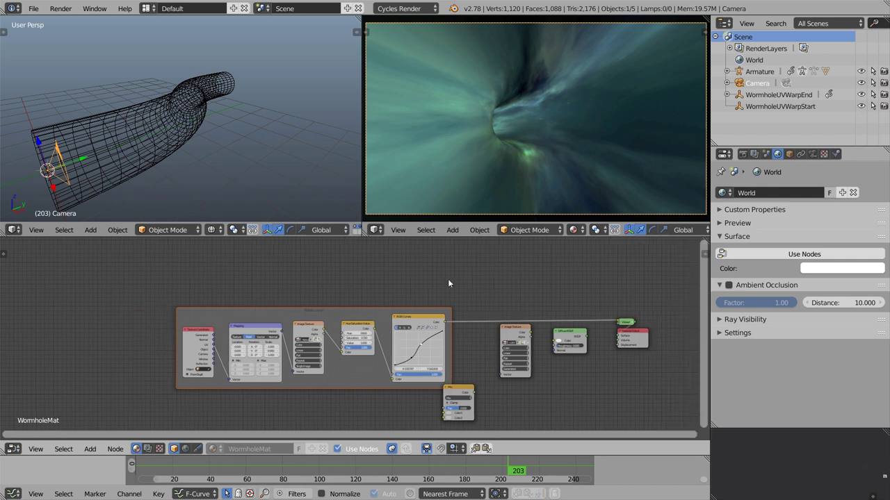
# Move the BaseLayer frame upward, clear of the unconnected Mix node.
pyautogui.moveTo(382, 289); pyautogui.dragTo(402, 323, button='middle')
pyautogui.scroll(-3, 402, 322)
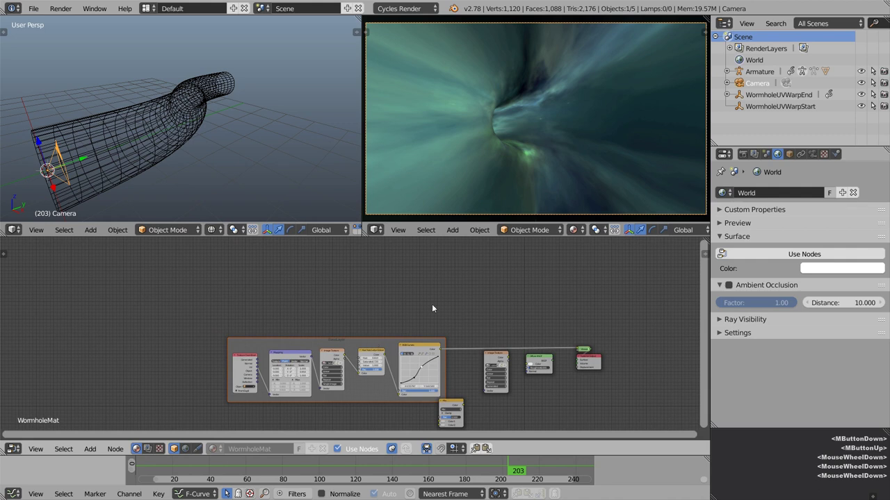
pyautogui.press('g')
pyautogui.click(440, 331)
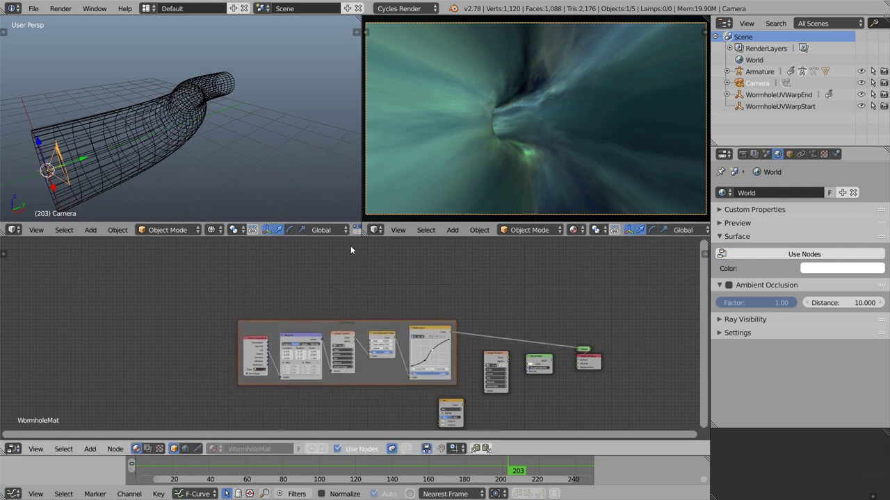
# Add a Gradient Texture node above the BaseLayer frame and connect new Mapping and Texture Coordinate nodes to it.
pyautogui.moveTo(372, 295); pyautogui.dragTo(370, 322, button='middle')
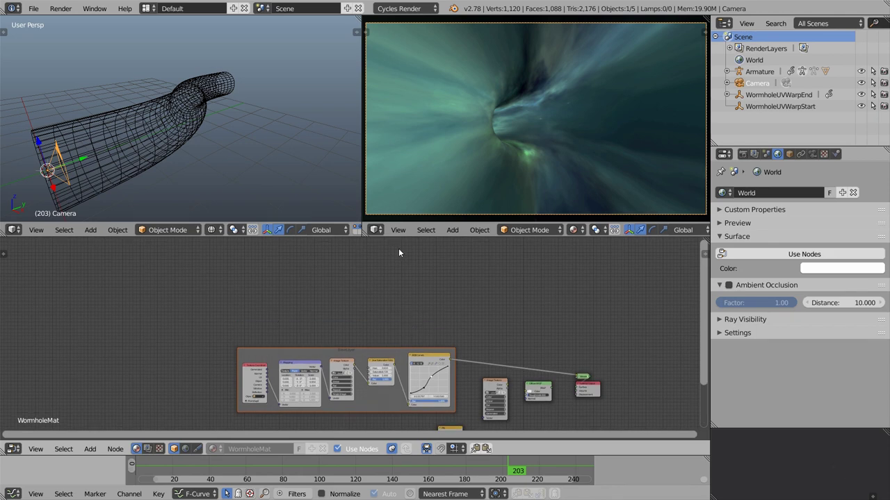
pyautogui.scroll(4, 400, 333)
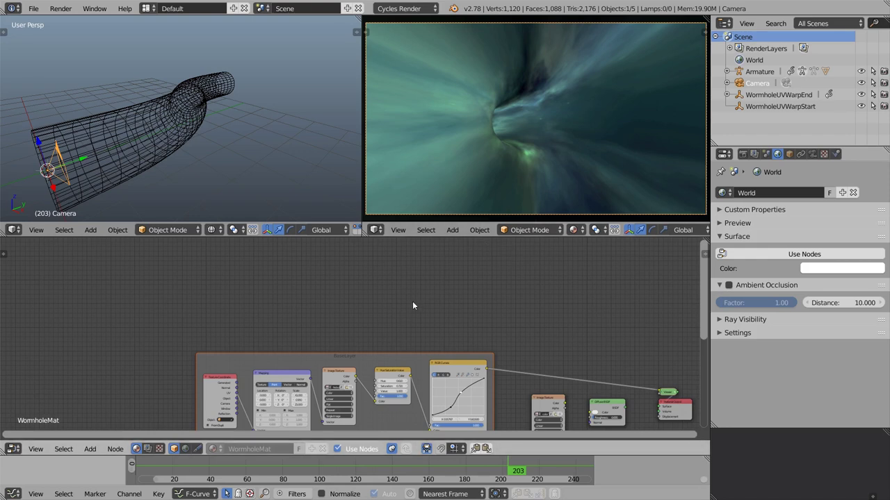
pyautogui.hotkey('shift', 'a')
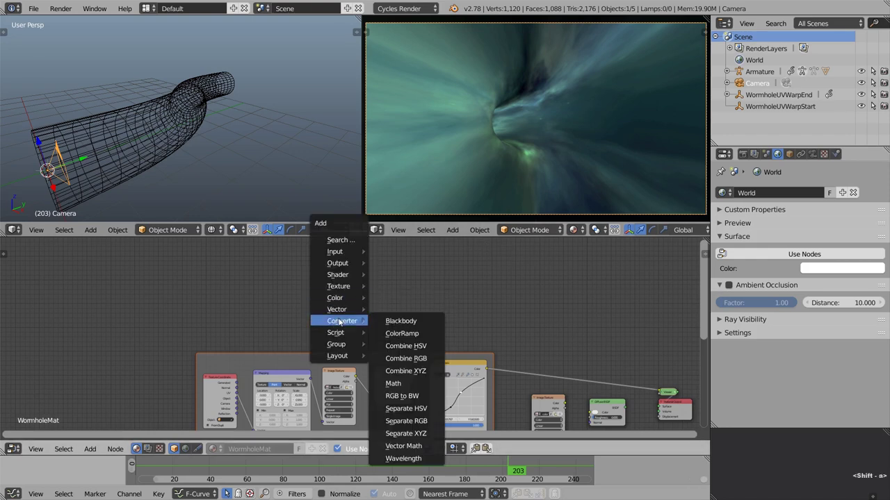
pyautogui.click(348, 285)
pyautogui.click(411, 351)
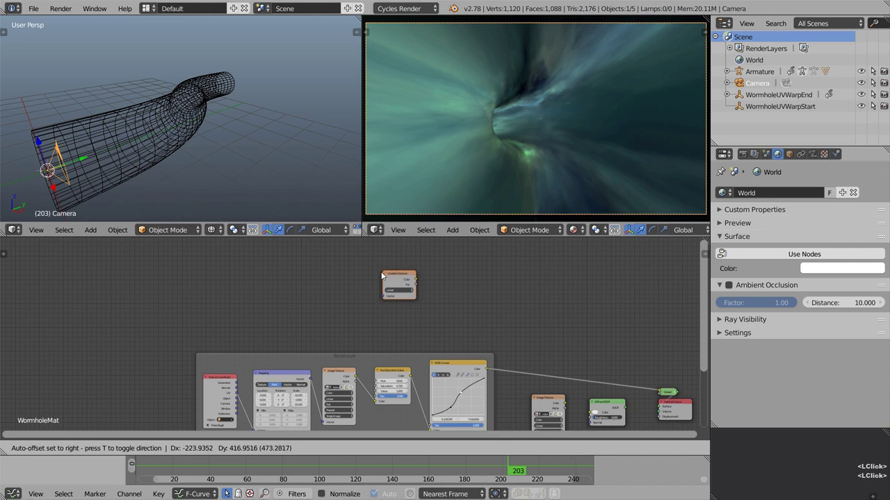
pyautogui.click(373, 282)
pyautogui.scroll(2, 381, 287)
pyautogui.moveTo(382, 289); pyautogui.dragTo(387, 317, button='middle')
pyautogui.click(419, 305)
pyautogui.hotkey('ctrl', 't')
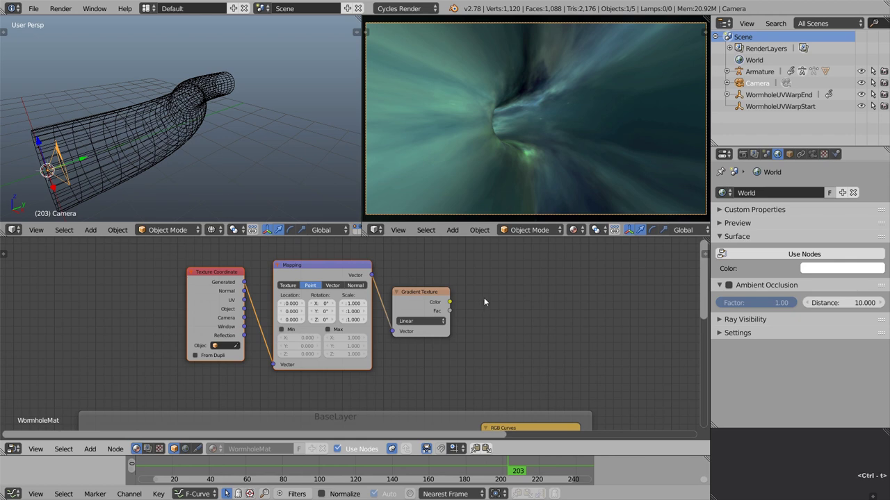
# Preview the Gradient Texture on the tunnel and connect the Texture Coordinate node's UV output to its Mapping node.
pyautogui.keyDown('ctrl'); pyautogui.keyDown('shift'); pyautogui.click(417, 306); pyautogui.keyUp('shift'); pyautogui.keyUp('ctrl')
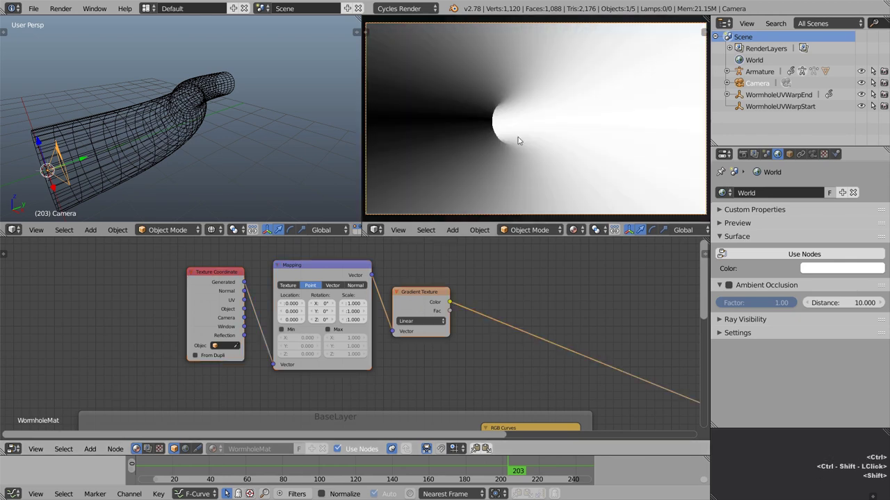
pyautogui.moveTo(248, 338); pyautogui.dragTo(256, 355, button='middle')
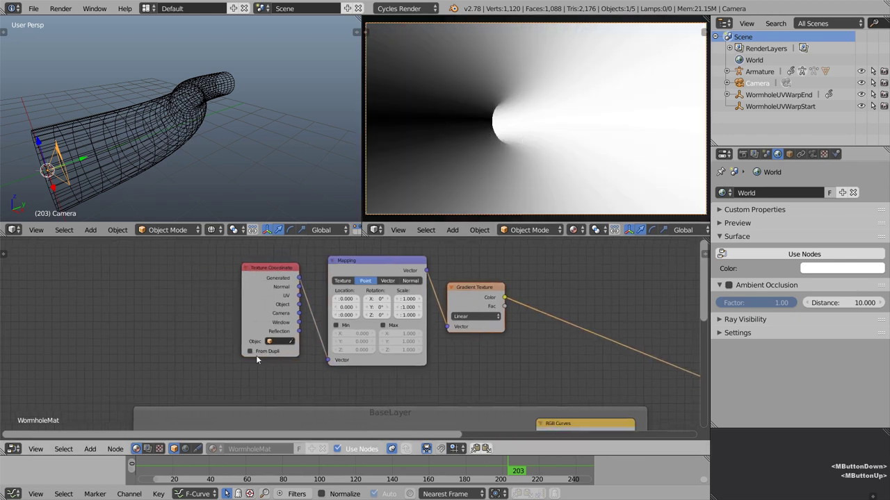
pyautogui.scroll(2, 270, 299)
pyautogui.moveTo(291, 290); pyautogui.dragTo(310, 312)
pyautogui.moveTo(323, 365); pyautogui.dragTo(323, 365)
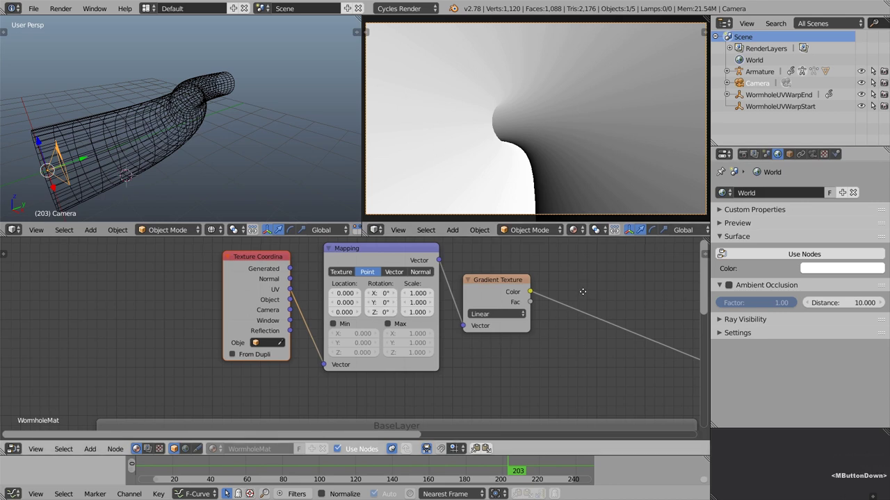
pyautogui.moveTo(584, 290); pyautogui.dragTo(525, 317, button='middle')
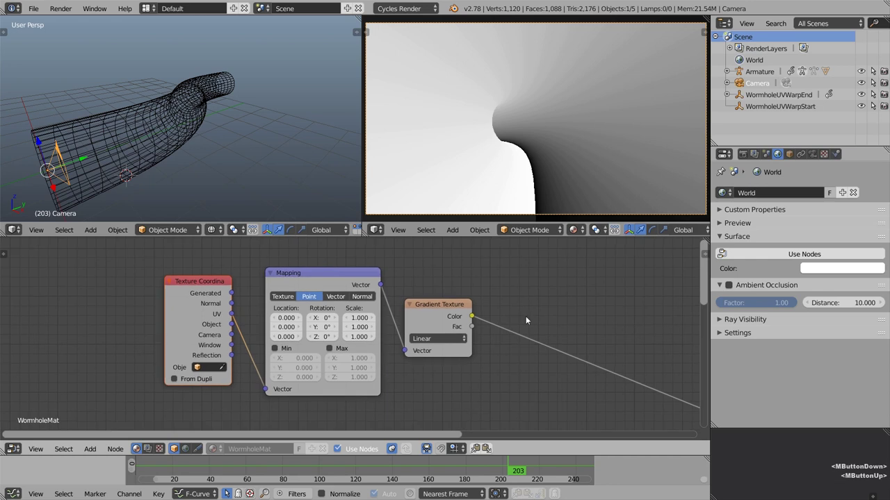
# Select the wormhole cylinder and rename its UV map UVMap_Warp.
pyautogui.rightClick(181, 148)
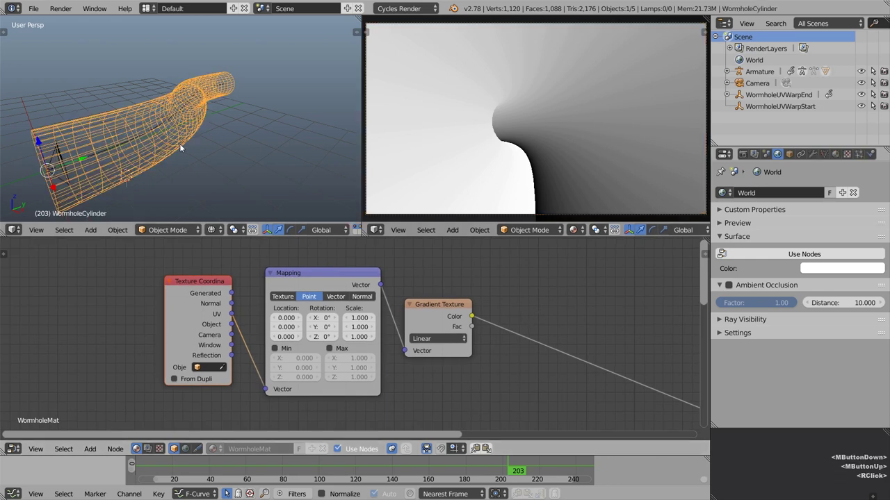
pyautogui.click(825, 155)
pyautogui.scroll(-5, 761, 340)
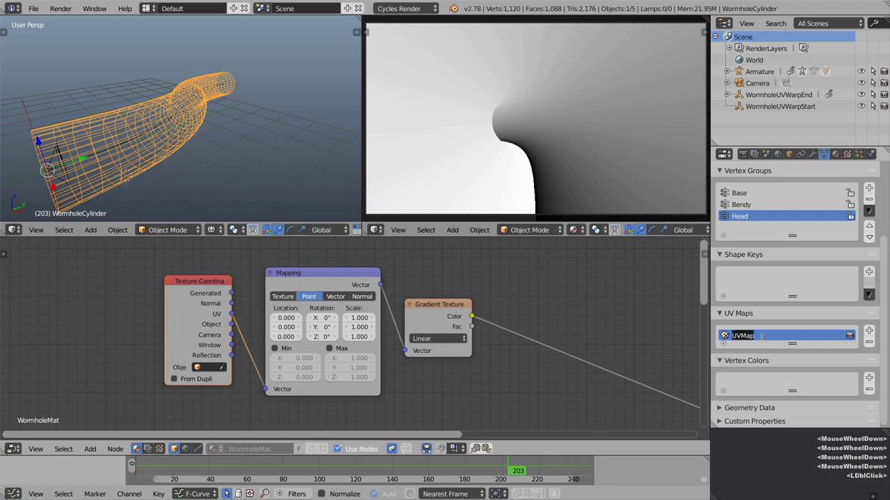
pyautogui.write('_War')
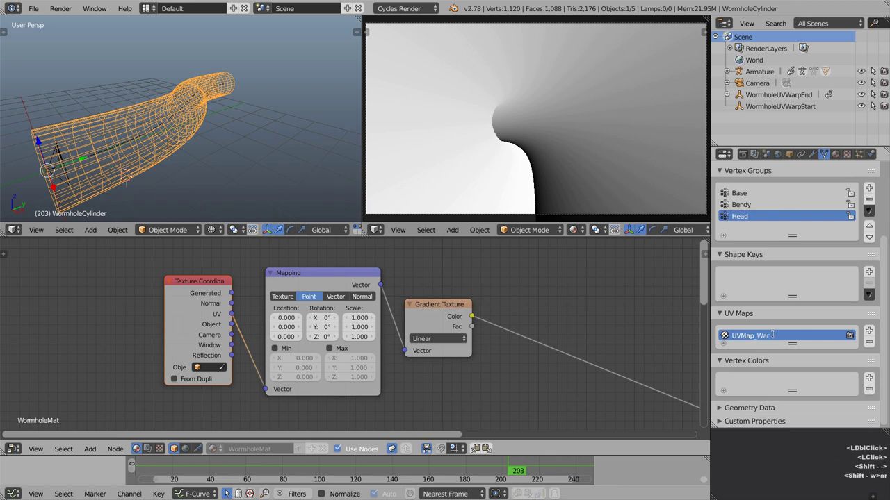
# Assign UVMap_Warp as the UV map of the cylinder's UVWarp modifier.
pyautogui.click(809, 155)
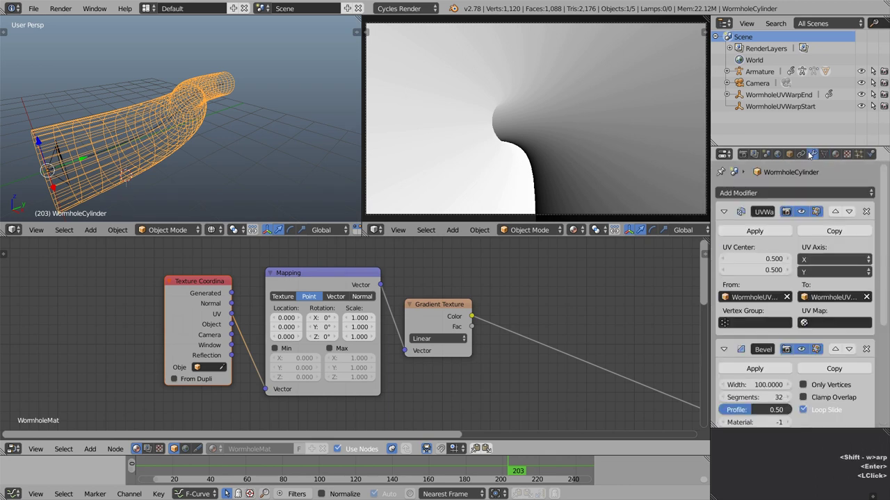
pyautogui.click(832, 324)
pyautogui.click(813, 340)
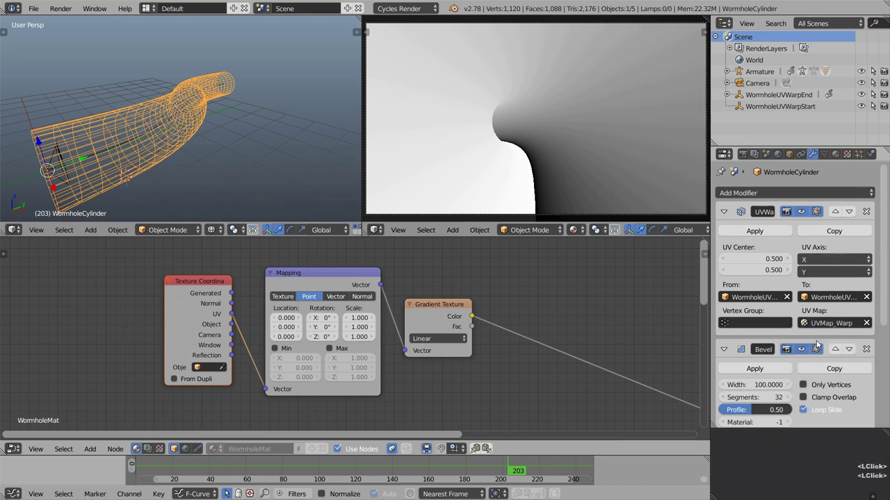
# Add a second UV map named UVMap_Static to the cylinder and check which map the UVWarp modifier uses.
pyautogui.click(824, 154)
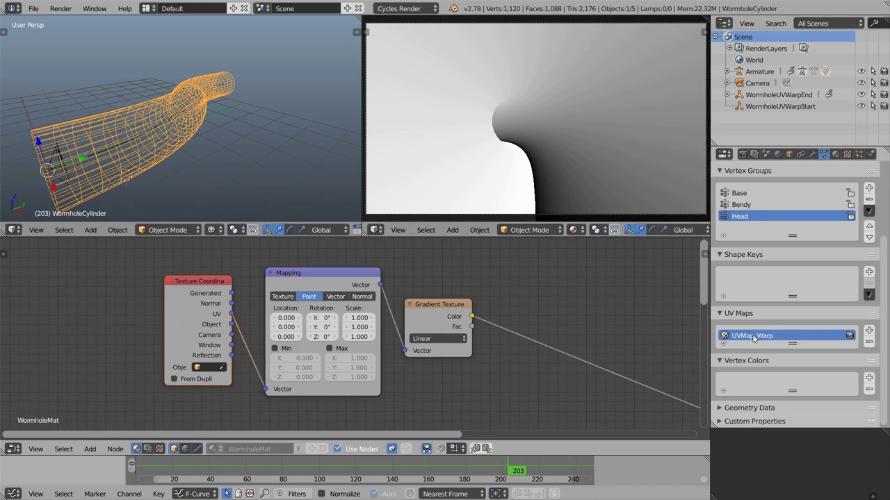
pyautogui.click(869, 332)
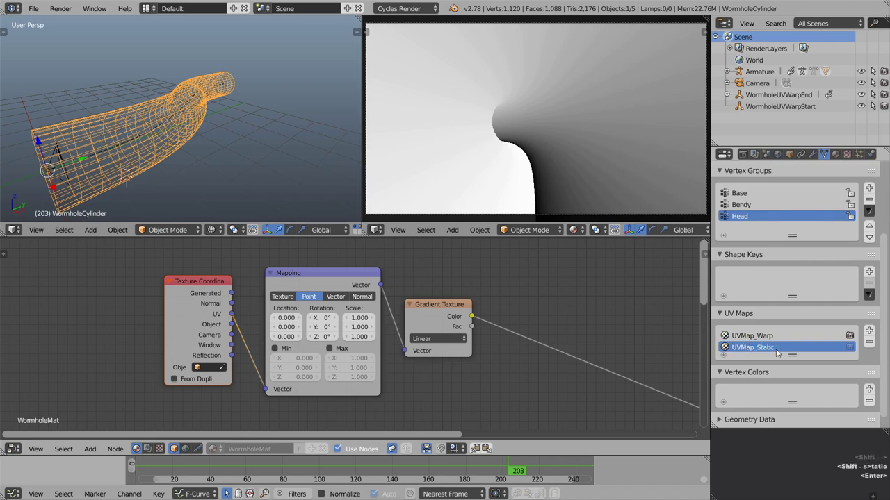
pyautogui.click(812, 155)
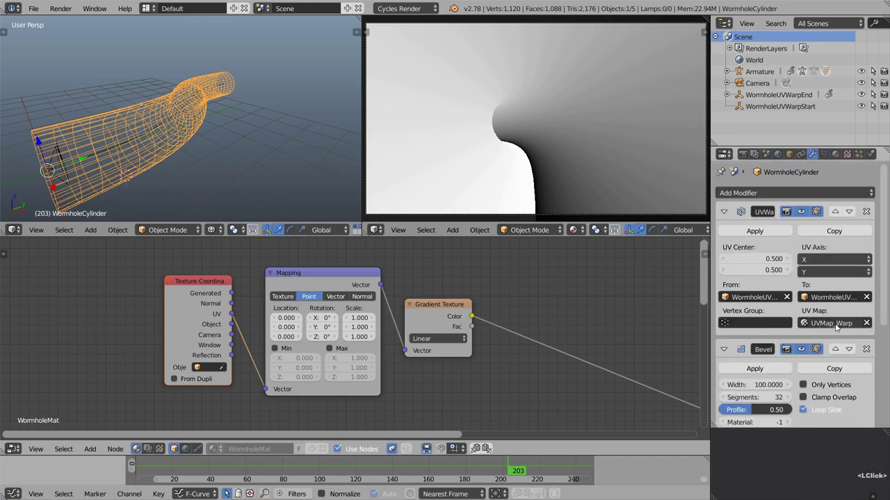
pyautogui.click(824, 154)
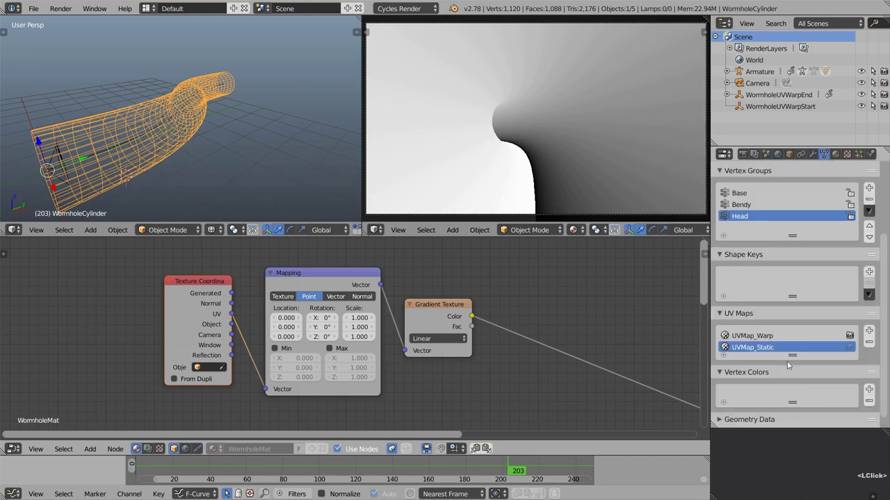
pyautogui.click(812, 154)
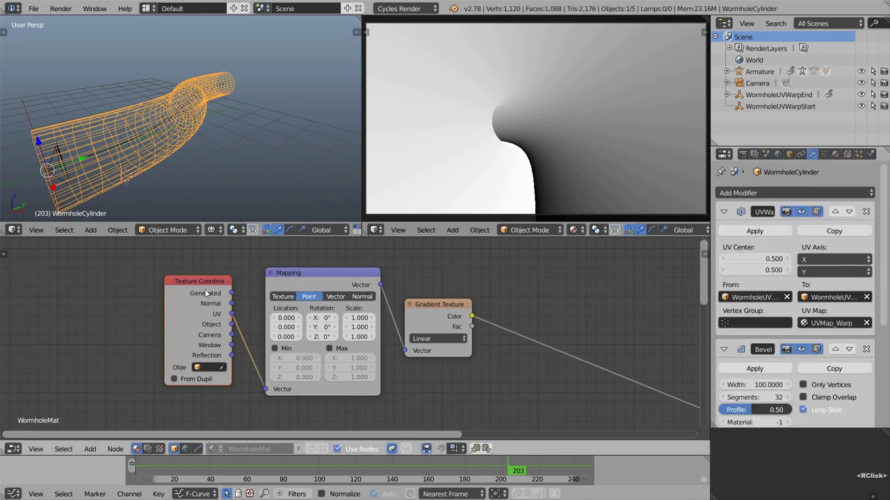
# Replace the gradient's Texture Coordinate node with a UV Map node set to UVMap_Static, connected to the Mapping node.
pyautogui.press('x')
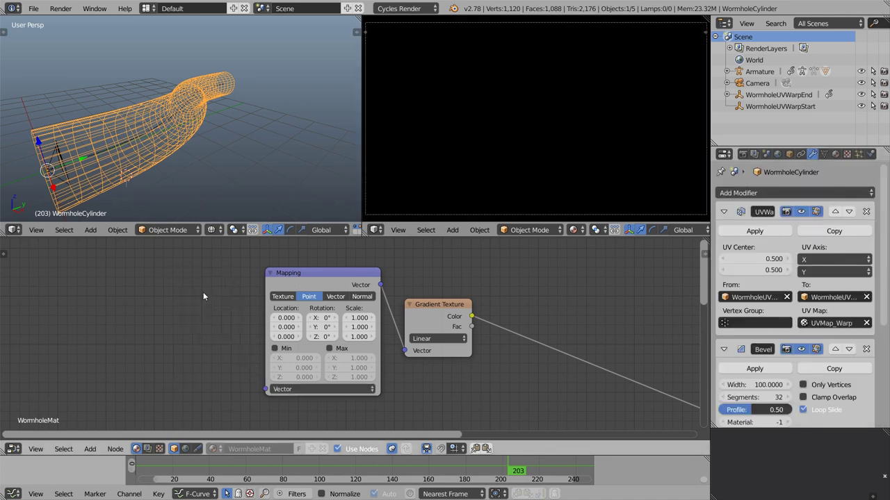
pyautogui.hotkey('shift', 'a')
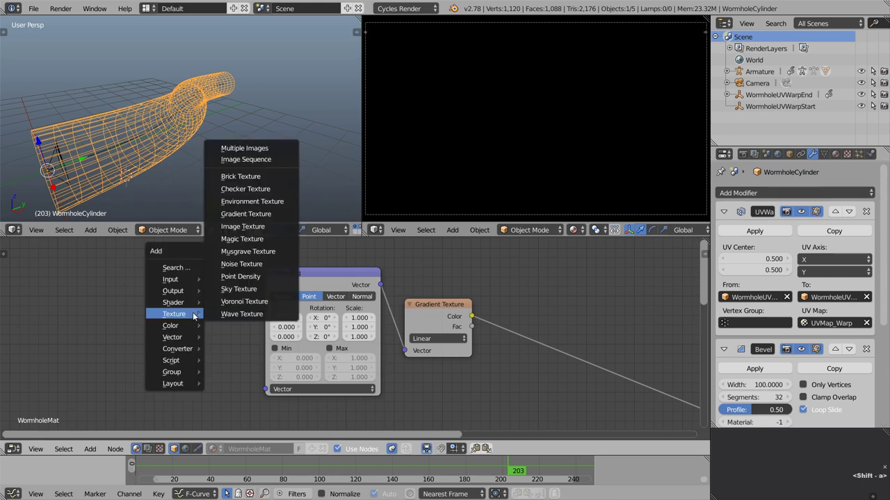
pyautogui.click(184, 280)
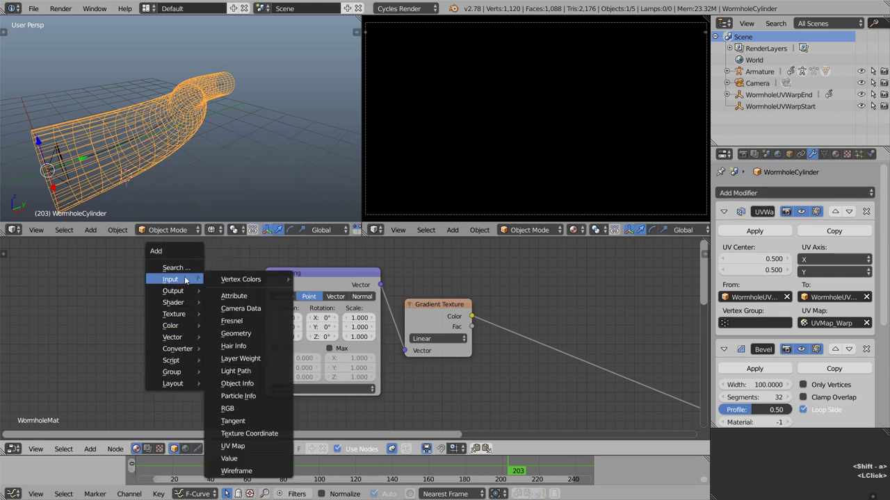
pyautogui.click(236, 446)
pyautogui.click(195, 382)
pyautogui.click(195, 373)
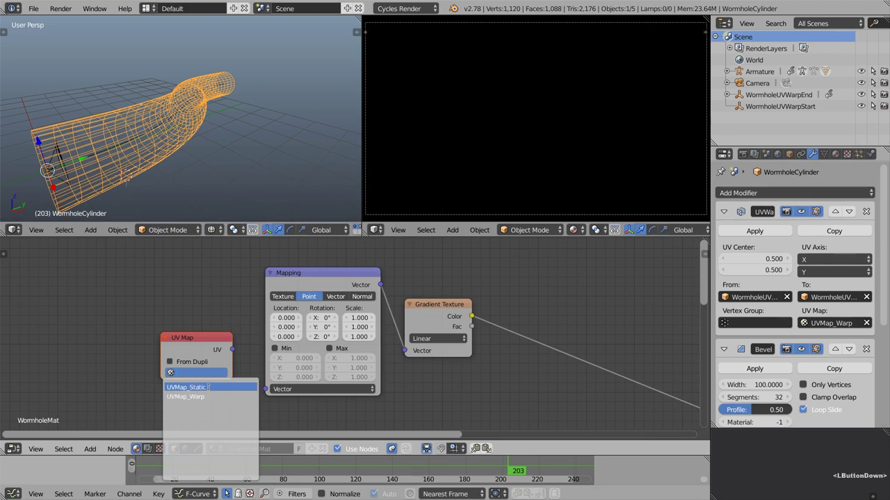
pyautogui.click(189, 387)
pyautogui.moveTo(232, 350); pyautogui.dragTo(233, 350)
pyautogui.moveTo(259, 391); pyautogui.dragTo(265, 389)
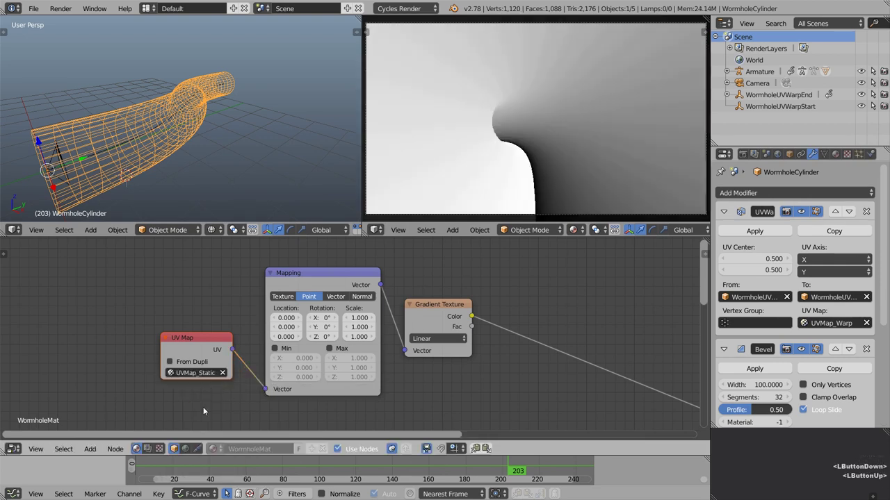
# Switch the BaseLayer's Texture Coordinate node to a UV Map node that uses UVMap_Warp.
pyautogui.scroll(-3, 202, 406)
pyautogui.moveTo(203, 407); pyautogui.dragTo(282, 308, button='middle')
pyautogui.scroll(5, 282, 308)
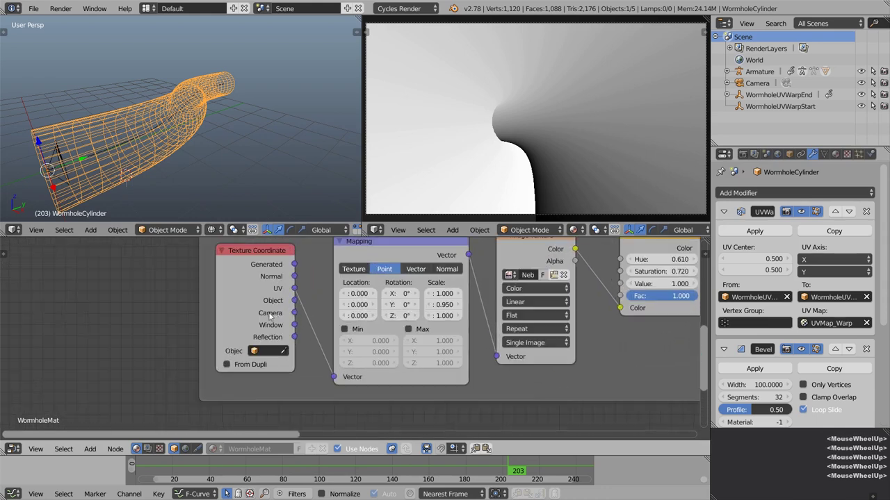
pyautogui.hotkey('shift', 's')
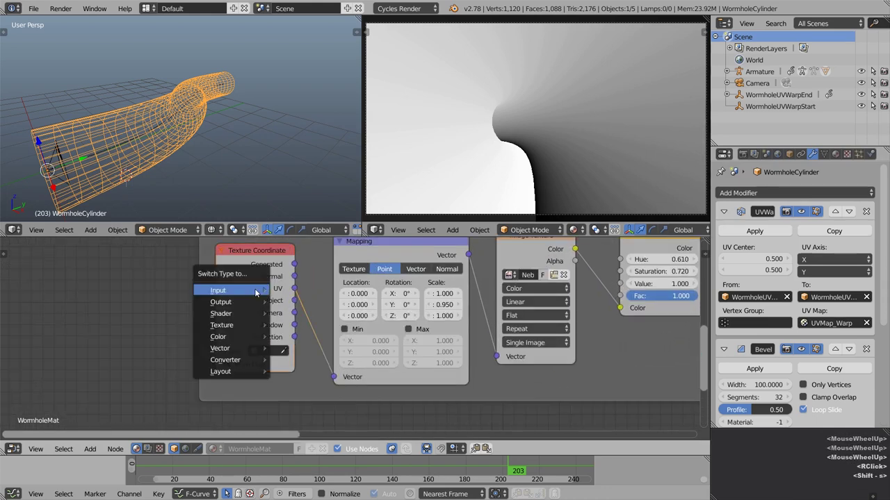
pyautogui.click(259, 291)
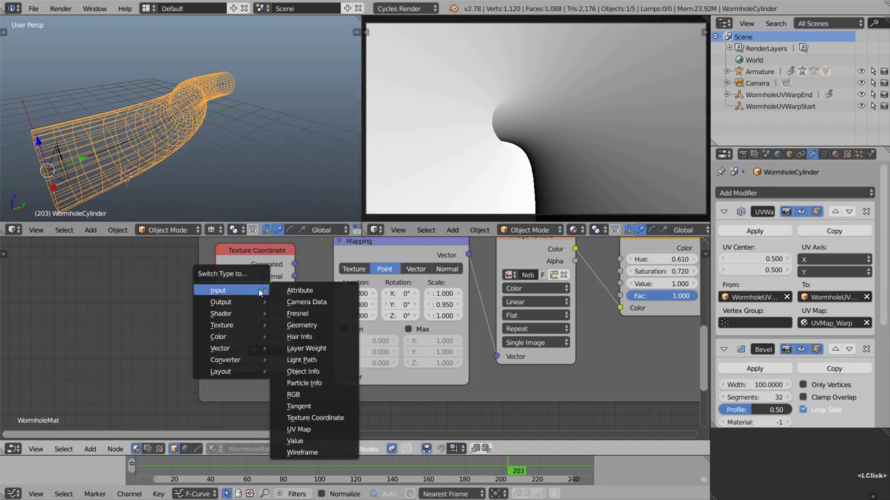
pyautogui.click(309, 430)
pyautogui.click(249, 294)
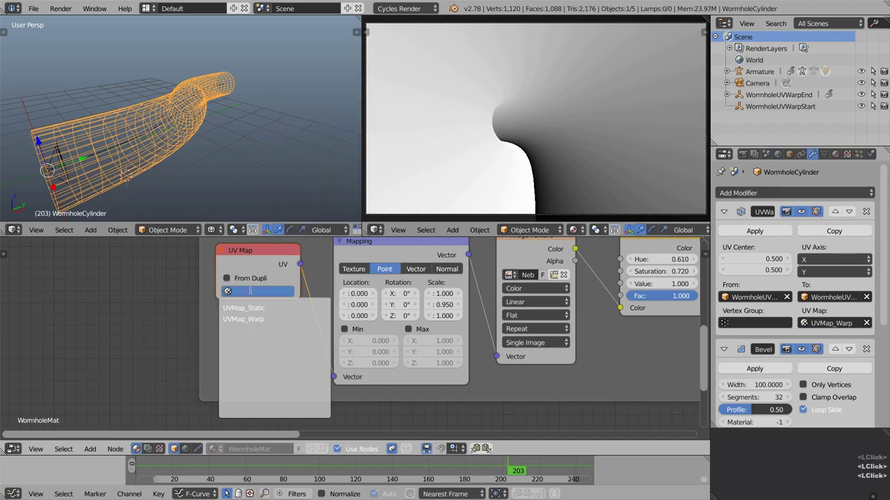
pyautogui.click(262, 320)
# Set the Z rotation of the gradient's Mapping node to -90°.
pyautogui.scroll(-3, 411, 293)
pyautogui.moveTo(389, 285); pyautogui.dragTo(429, 355, button='middle')
pyautogui.moveTo(338, 327); pyautogui.dragTo(369, 340, button='middle')
pyautogui.click(381, 332)
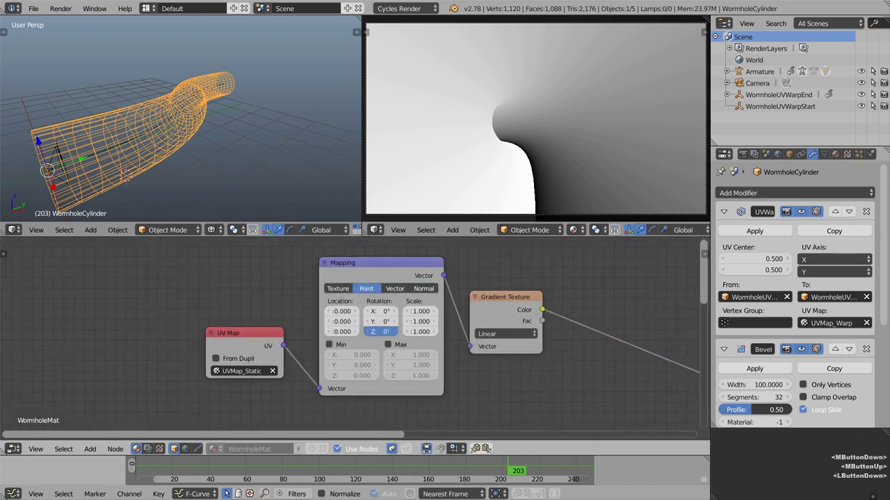
pyautogui.write('-90')
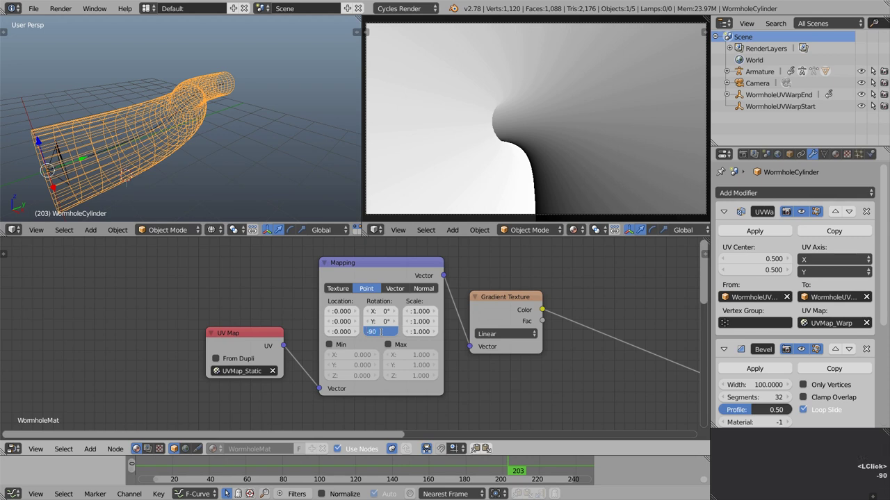
pyautogui.press('Return')
# Change the wireframe viewport to Material shading and show the whole tunnel from the top.
pyautogui.click(211, 229)
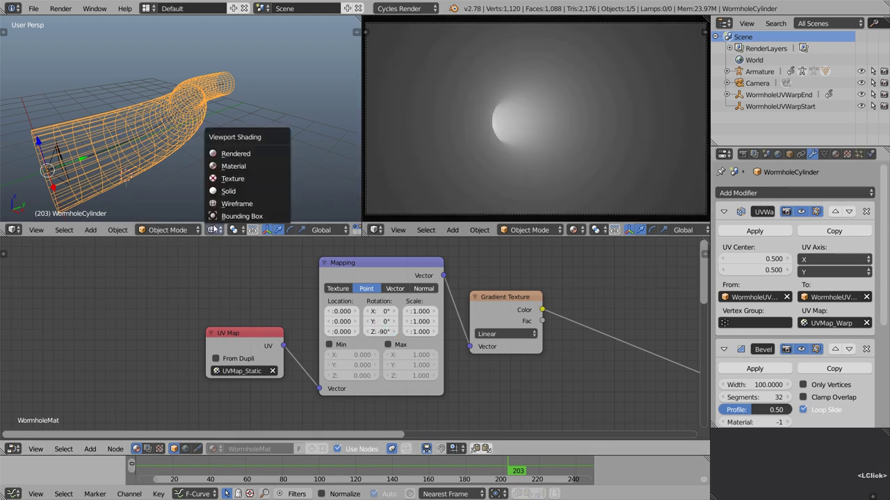
pyautogui.click(223, 165)
pyautogui.moveTo(148, 102); pyautogui.dragTo(167, 144, button='middle')
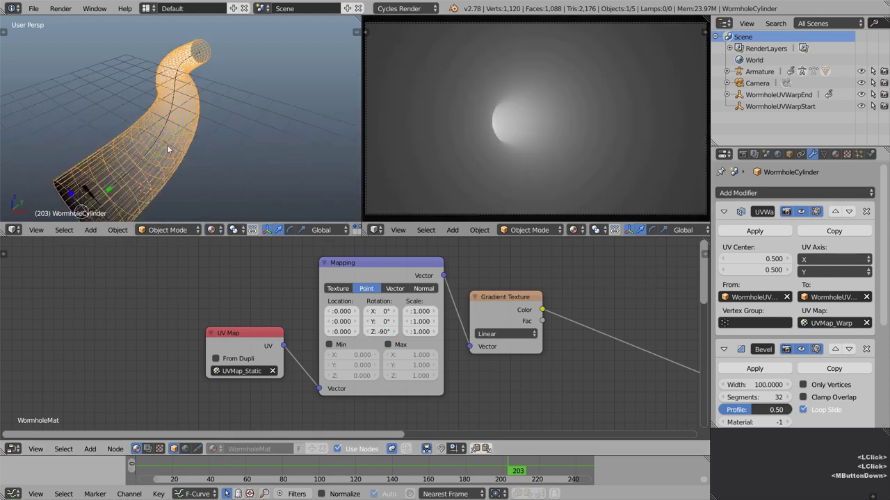
pyautogui.scroll(-2, 170, 144)
pyautogui.press('KP_7')
pyautogui.scroll(-2, 169, 145)
pyautogui.keyDown('shift'); pyautogui.moveTo(169, 145); pyautogui.dragTo(168, 164, button='middle'); pyautogui.keyUp('shift')
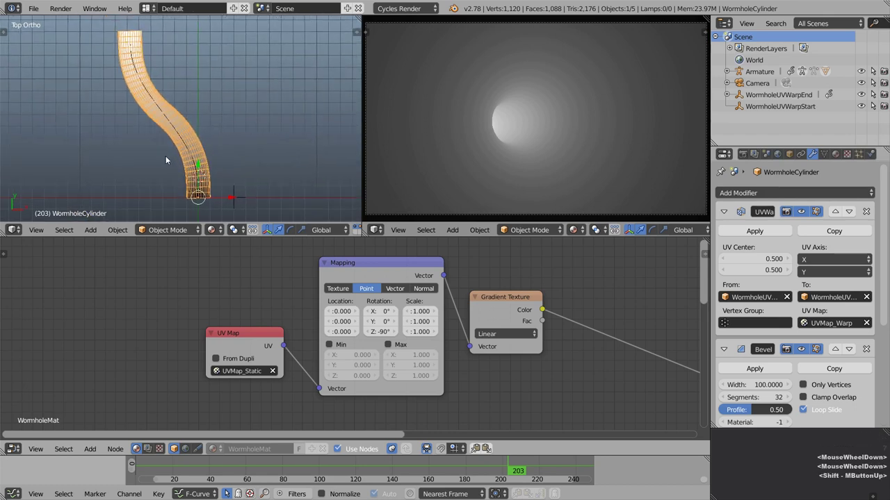
# Turn on Only Render in the top viewport's display settings.
pyautogui.press('n')
pyautogui.scroll(-6, 304, 134)
pyautogui.scroll(-5, 304, 134)
pyautogui.click(284, 102)
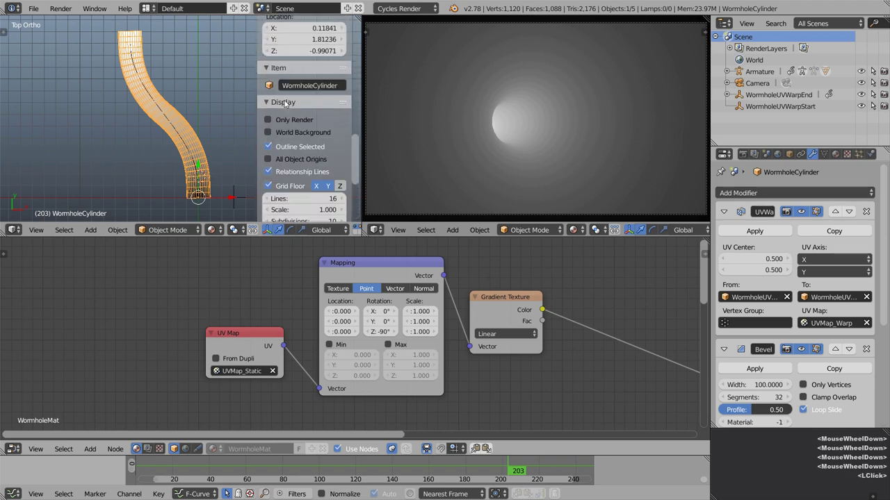
pyautogui.click(285, 124)
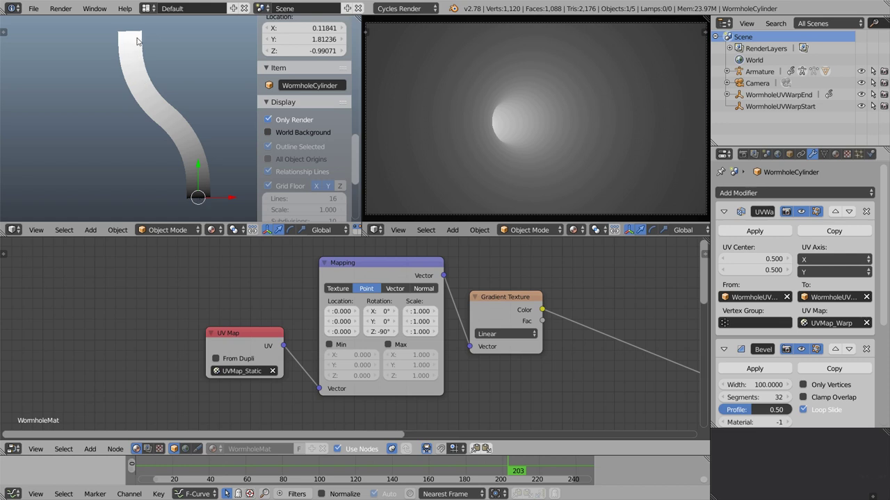
# Add an Invert node and insert it on the Gradient Texture's color output link.
pyautogui.moveTo(542, 317); pyautogui.dragTo(410, 311, button='middle')
pyautogui.hotkey('shift', 'a')
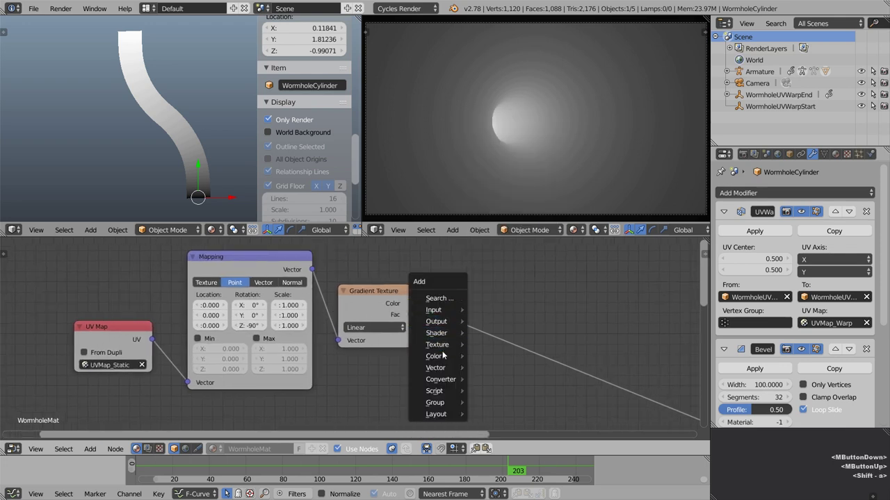
pyautogui.moveTo(445, 356)
pyautogui.click(493, 393)
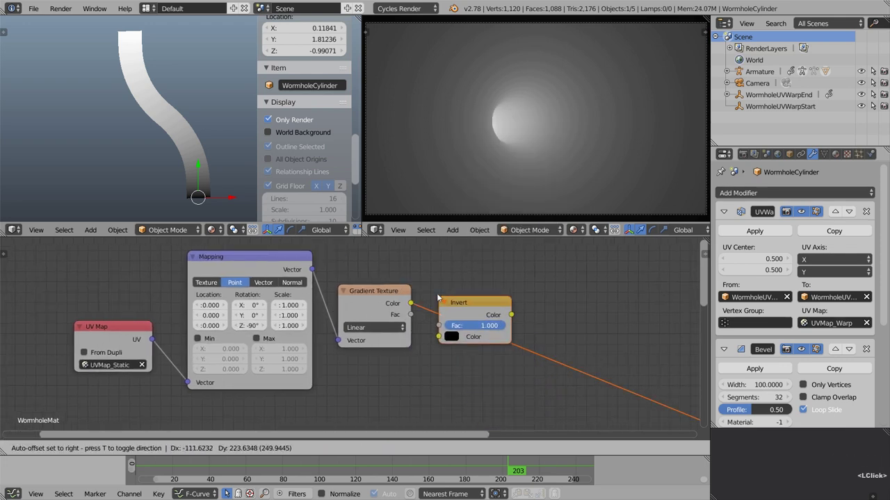
pyautogui.click(432, 287)
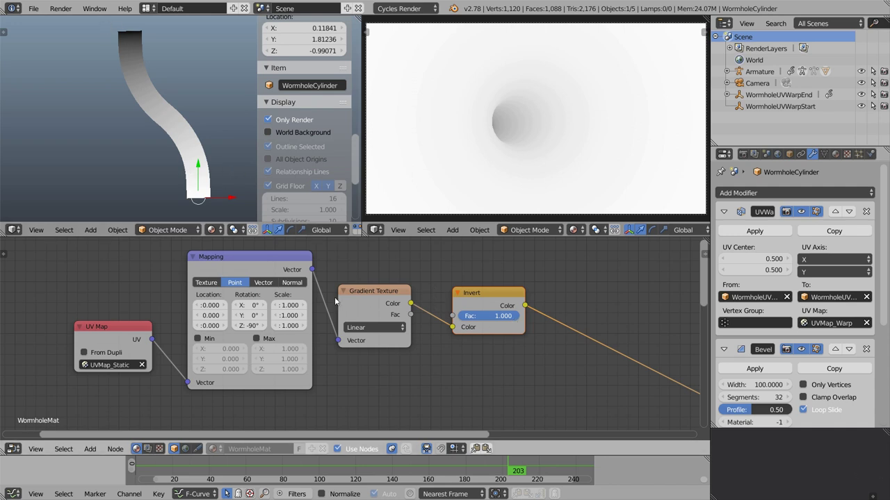
# Set the Invert node's factor to 0 and mute the node.
pyautogui.moveTo(515, 319); pyautogui.dragTo(476, 332)
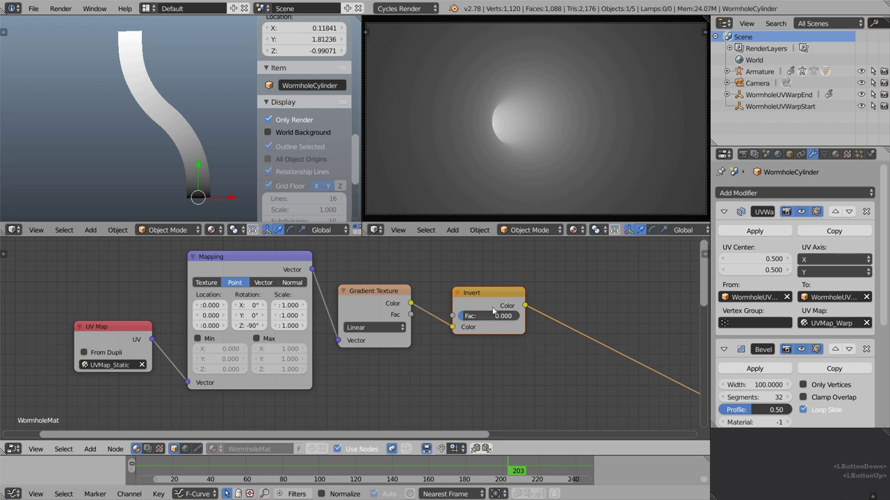
pyautogui.press('m')
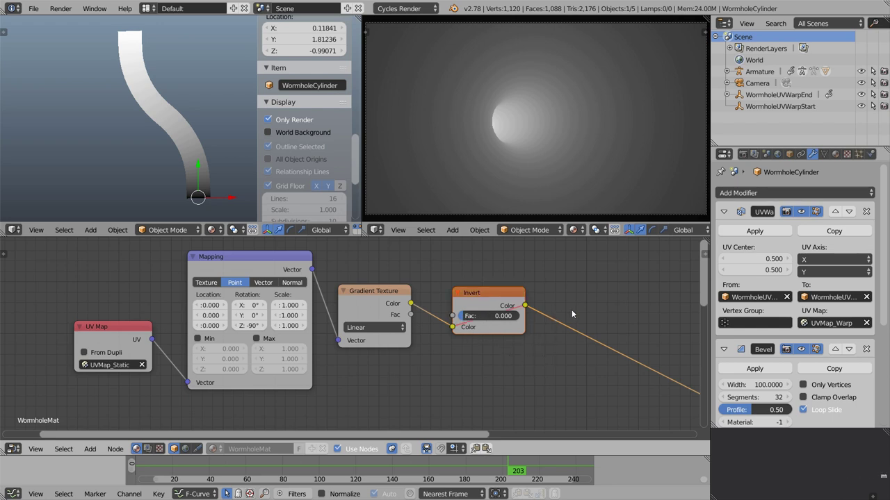
# Add a MixRGB node and insert it on the link after the Invert node, leaving space between the two nodes.
pyautogui.moveTo(572, 309); pyautogui.dragTo(422, 320, button='middle')
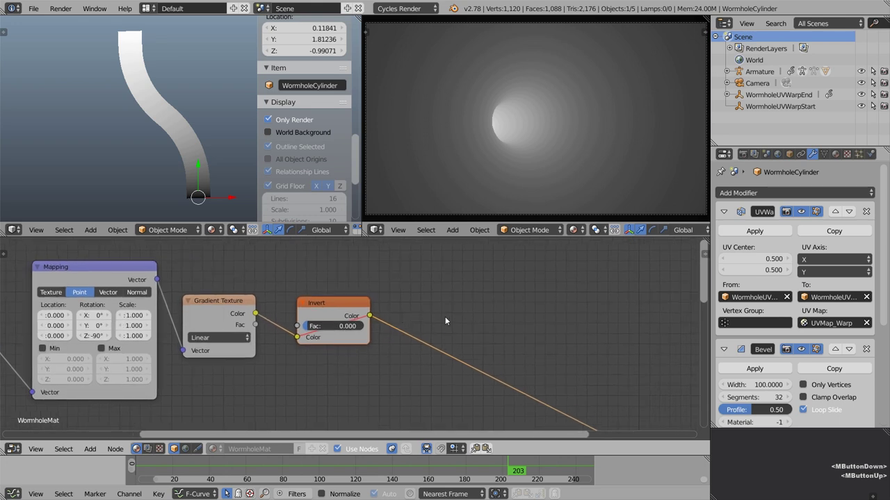
pyautogui.hotkey('shift', 'a')
pyautogui.moveTo(444, 317)
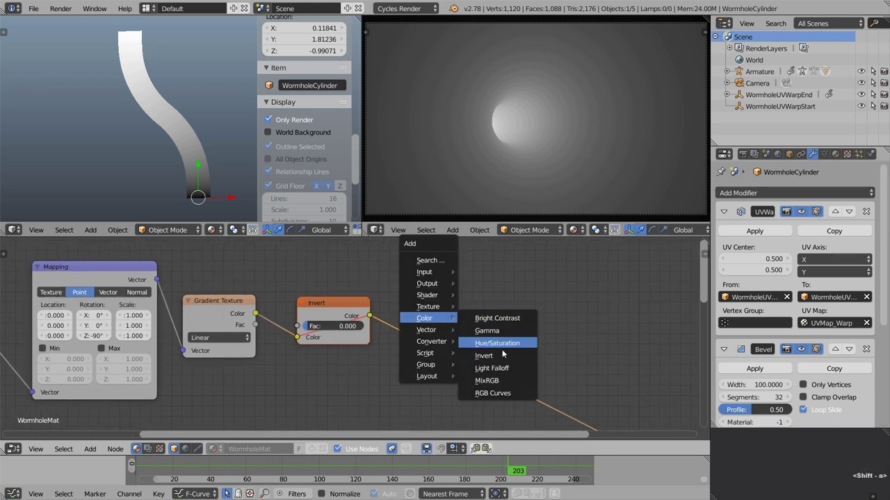
pyautogui.click(504, 383)
pyautogui.click(479, 368)
pyautogui.scroll(-3, 445, 347)
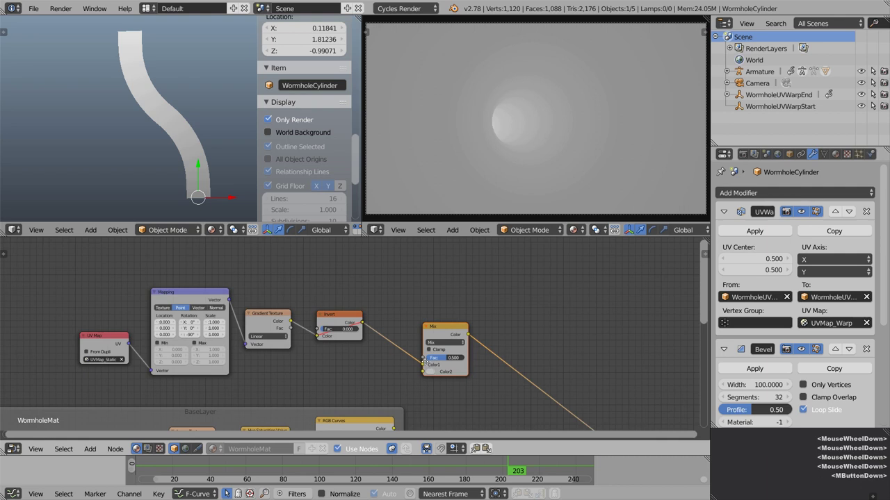
pyautogui.moveTo(423, 331); pyautogui.dragTo(389, 264, button='middle')
pyautogui.scroll(-4, 375, 306)
pyautogui.moveTo(449, 314); pyautogui.dragTo(474, 300)
# Frame the static UV Map, Mapping, Gradient Texture and Invert nodes together and label the frame EndGradient.
pyautogui.scroll(5, 306, 328)
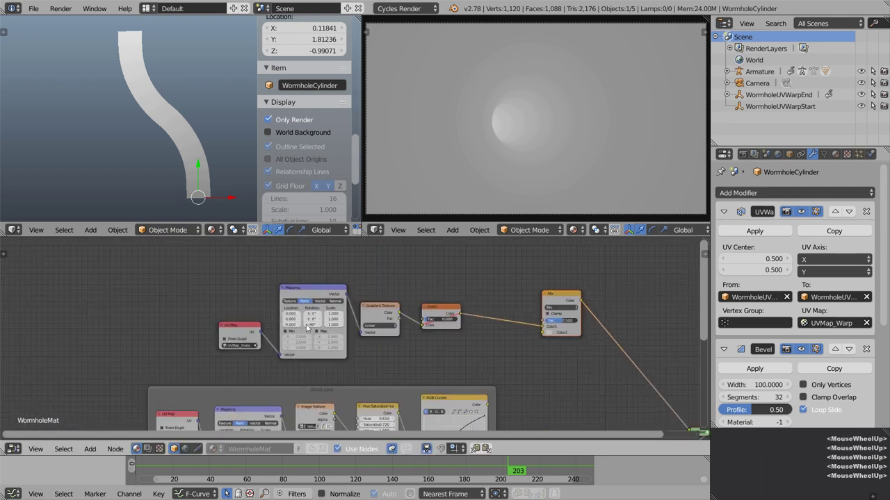
pyautogui.press('b')
pyautogui.moveTo(172, 262); pyautogui.dragTo(458, 357)
pyautogui.hotkey('shift', 'p')
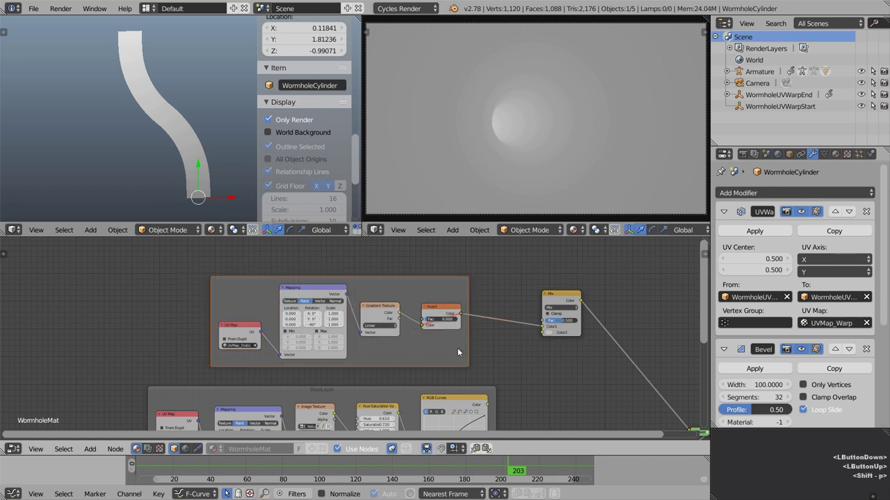
pyautogui.press('n')
pyautogui.click(675, 275)
pyautogui.write('EndGradien')
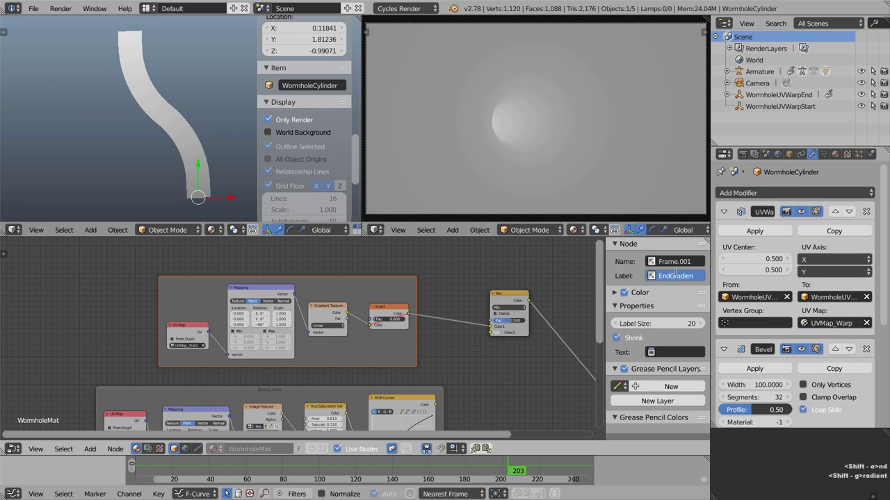
pyautogui.write('t')
pyautogui.press('Return')
# Set the mix node to Add with factor 1.000, feeding BaseLayer's RGB Curves into Color1 and the gradient into Color2.
pyautogui.moveTo(376, 354); pyautogui.dragTo(299, 351, button='middle')
pyautogui.scroll(-3, 271, 354)
pyautogui.scroll(2, 260, 290)
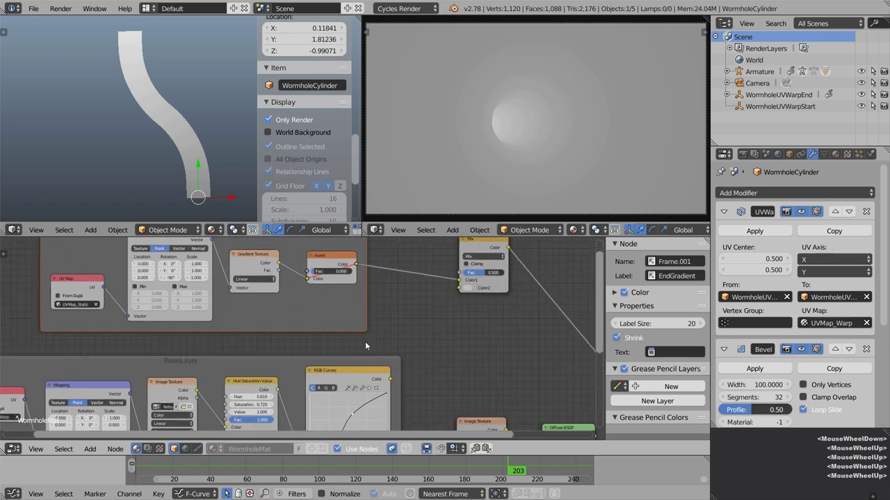
pyautogui.moveTo(372, 364); pyautogui.dragTo(379, 381, button='middle')
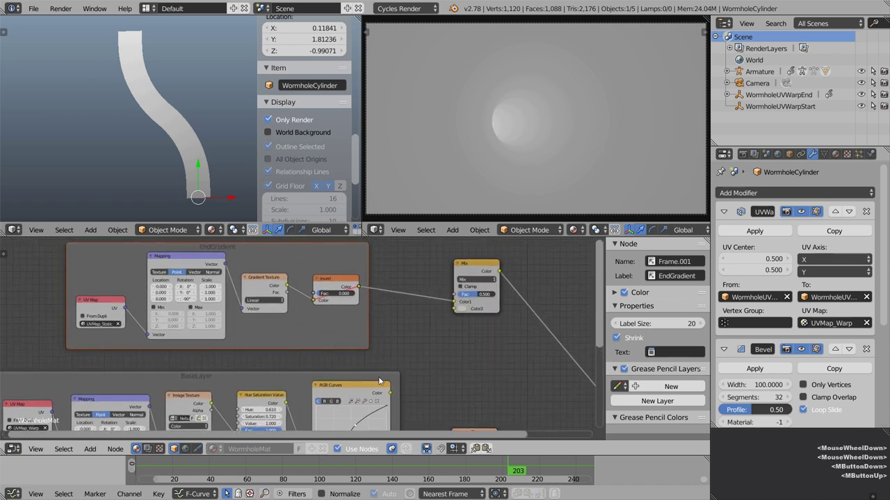
pyautogui.click(475, 278)
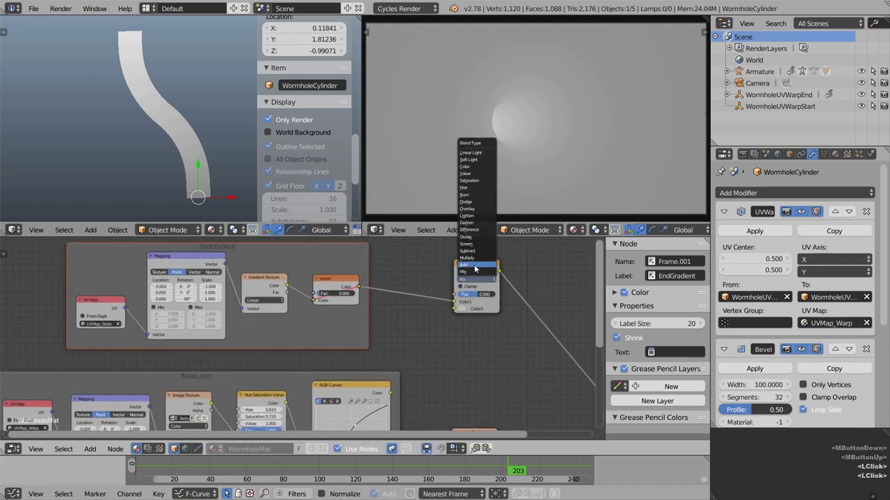
pyautogui.click(475, 268)
pyautogui.moveTo(456, 302)
pyautogui.mouseDown()
pyautogui.moveTo(448, 305)
pyautogui.moveTo(455, 309)
pyautogui.mouseUp()
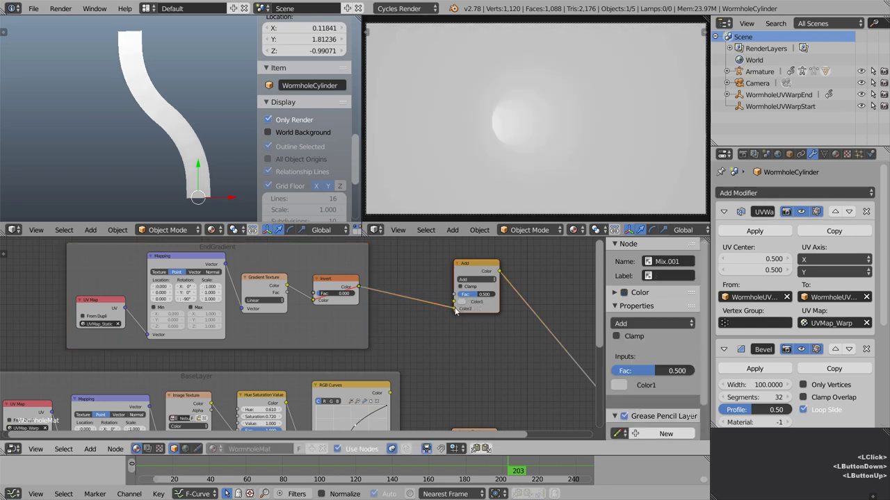
pyautogui.moveTo(390, 394); pyautogui.dragTo(491, 294)
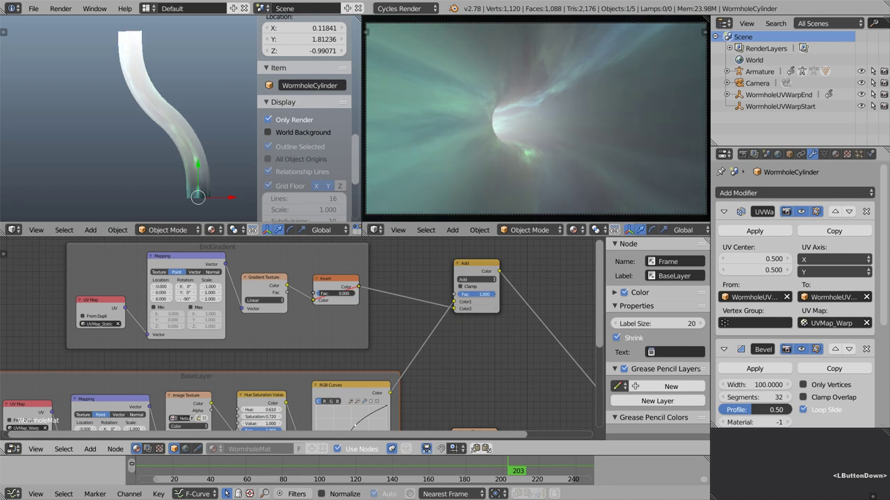
# Play the animation, shift the EndGradient frame away from the Add node, and move Invert closer to the Gradient Texture.
pyautogui.hotkey('alt', 'a')
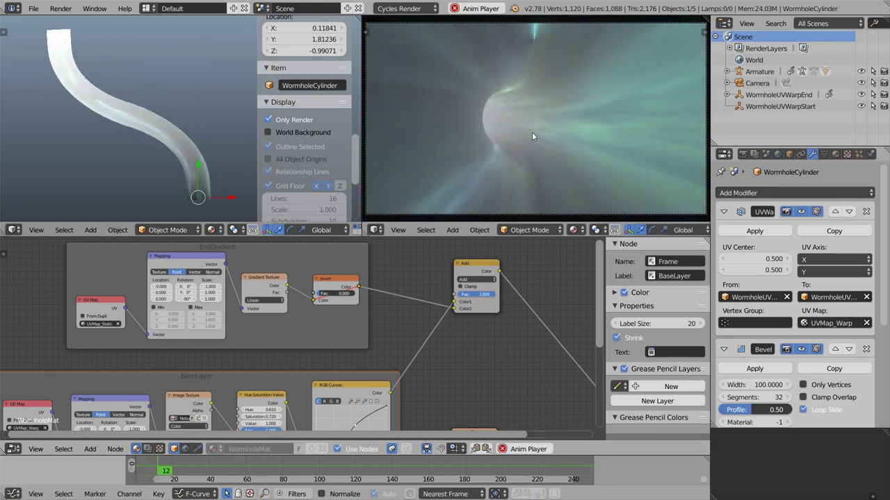
pyautogui.moveTo(294, 349); pyautogui.dragTo(362, 378, button='middle')
pyautogui.moveTo(371, 357); pyautogui.dragTo(311, 354, button='right')
pyautogui.moveTo(354, 306); pyautogui.dragTo(340, 307, button='right')
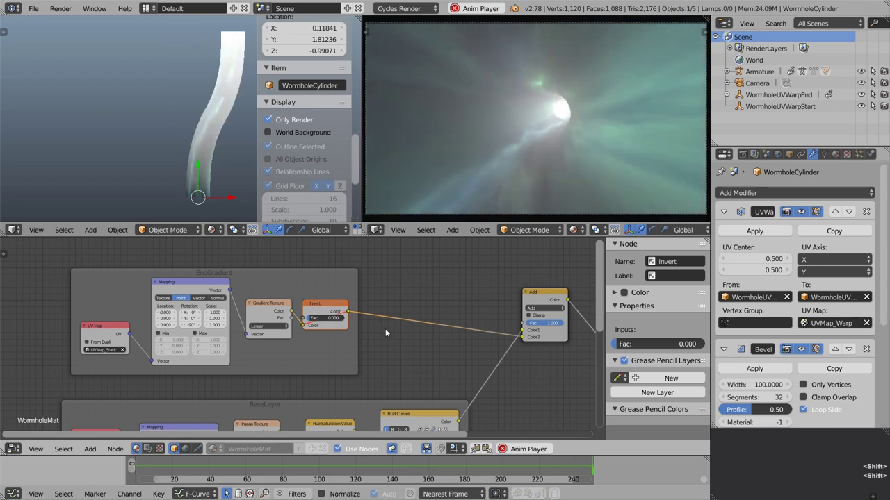
# Add a Math node and insert it on the link directly after the Invert node, spaced beside it.
pyautogui.hotkey('shift', 'a')
pyautogui.click(346, 352)
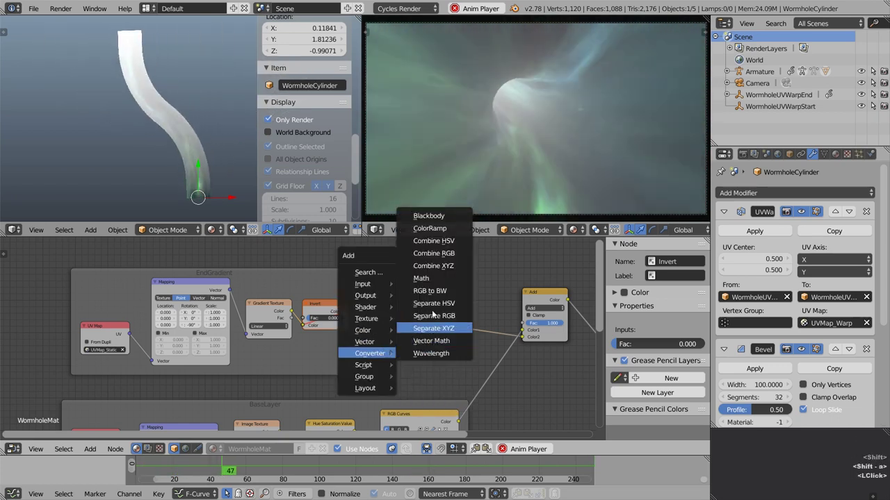
pyautogui.click(436, 278)
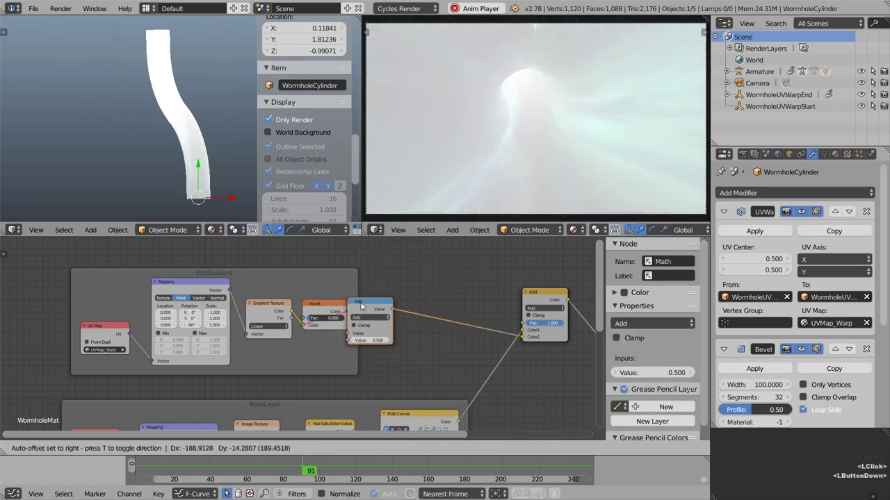
pyautogui.click(347, 307)
pyautogui.moveTo(346, 307); pyautogui.dragTo(386, 306)
# Change the Math node's operation to Power and set its second value to 2.900.
pyautogui.click(384, 316)
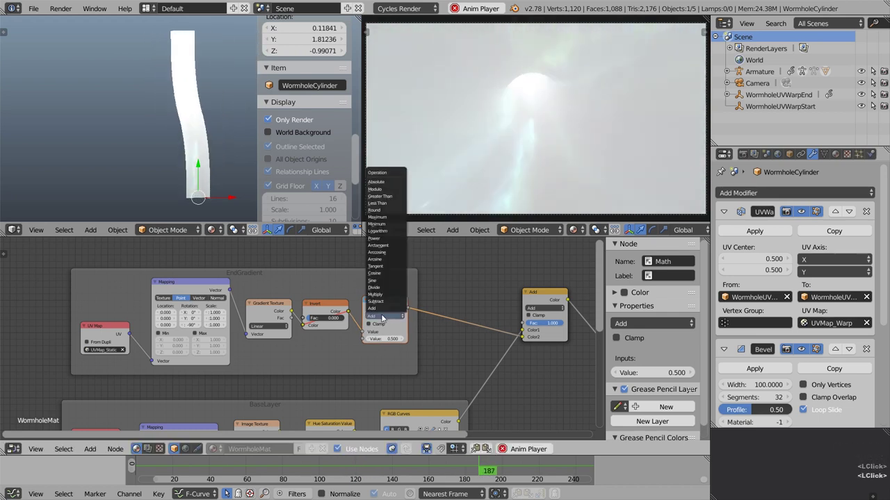
pyautogui.click(375, 239)
pyautogui.scroll(5, 348, 366)
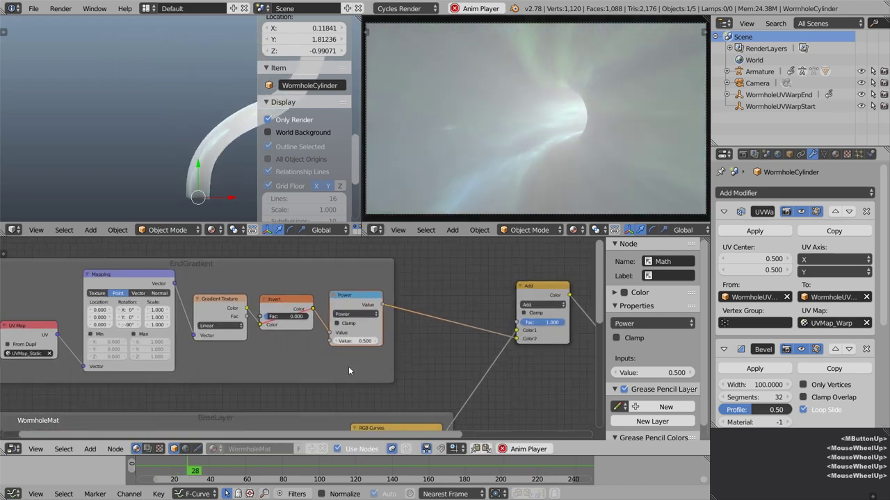
pyautogui.moveTo(379, 343); pyautogui.dragTo(416, 343)
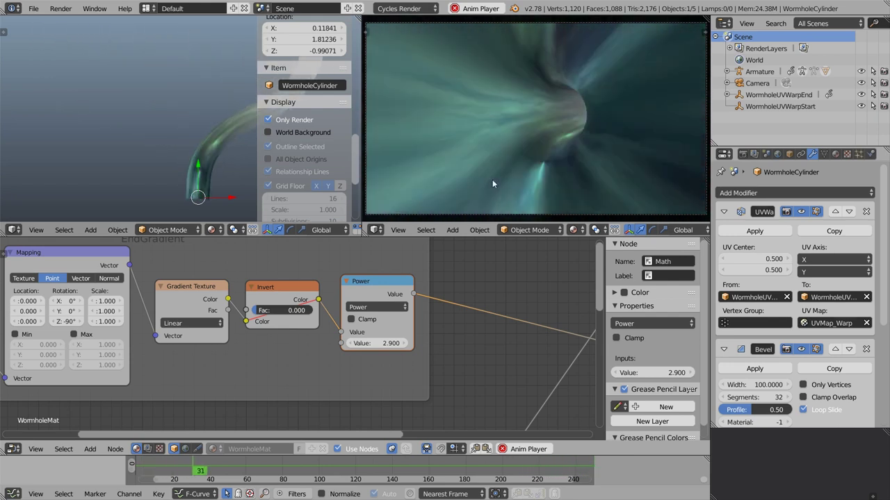
# Move the EndGradient frame and the Add node up together, clearing space above the BaseLayer frame.
pyautogui.scroll(-6, 421, 330)
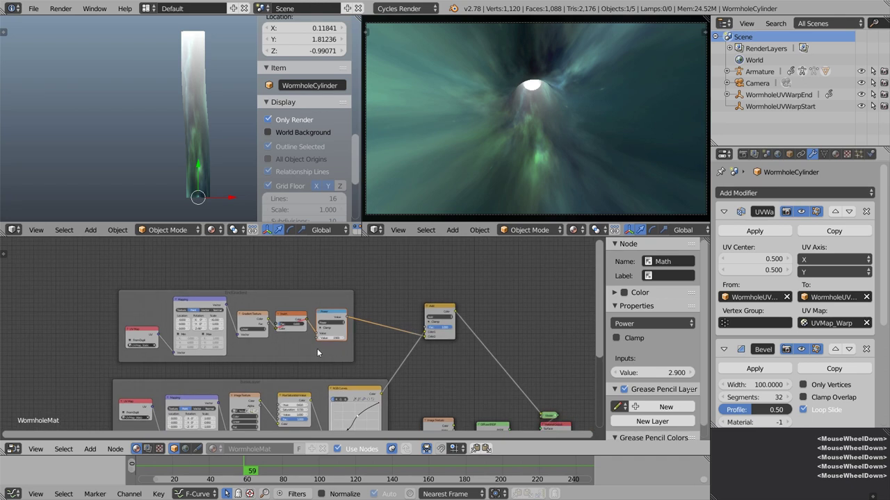
pyautogui.click(439, 321)
pyautogui.scroll(-2, 375, 343)
pyautogui.moveTo(375, 342); pyautogui.dragTo(370, 383, button='middle')
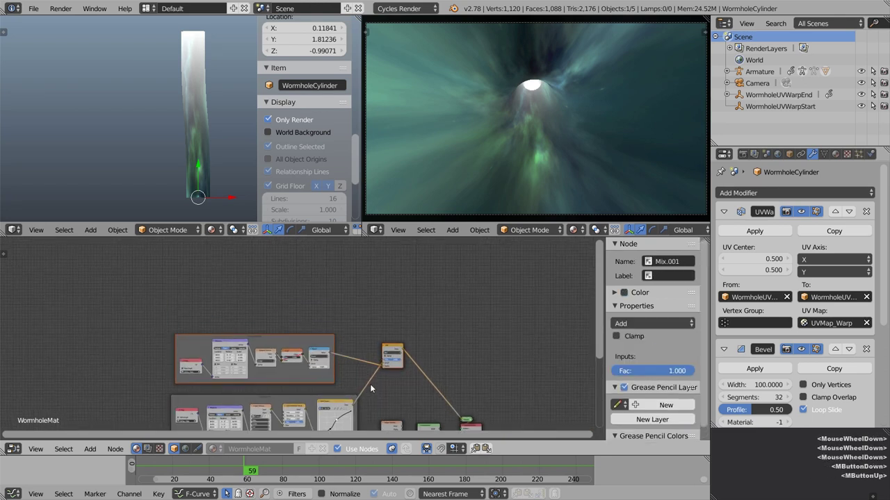
pyautogui.press('g')
pyautogui.click(391, 295)
pyautogui.scroll(-4, 327, 334)
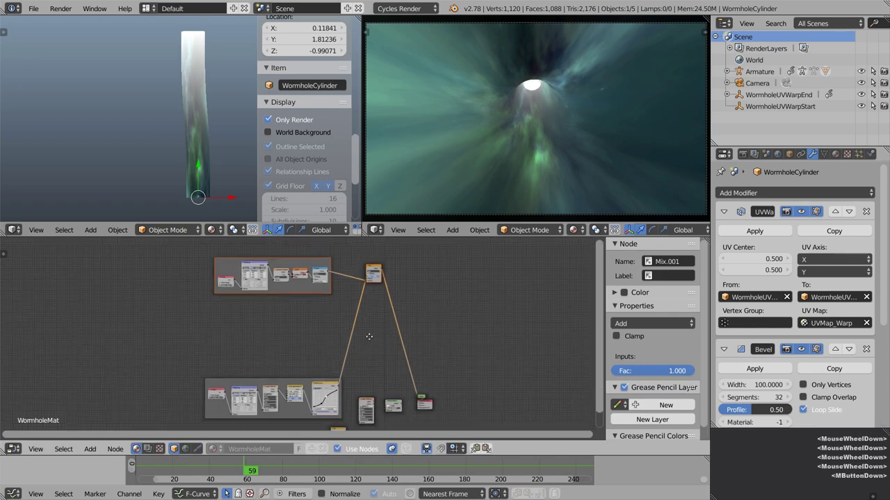
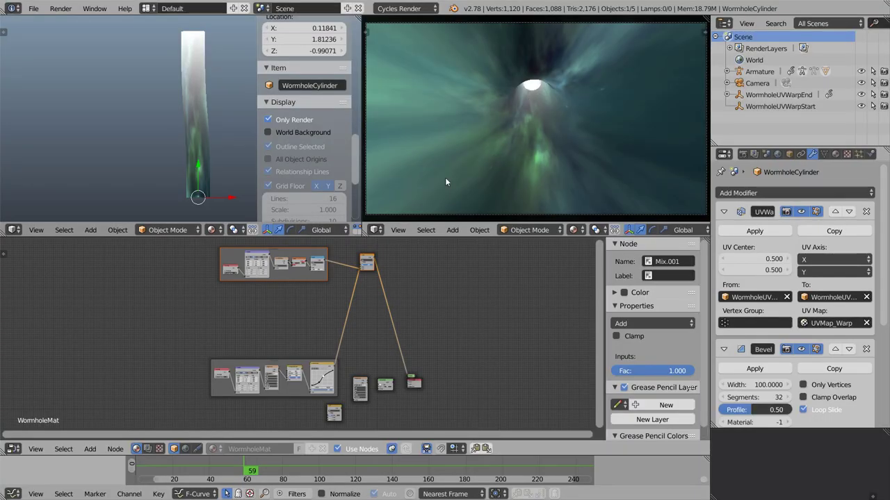
# Duplicate BaseLayer's UV Map and Mapping nodes, place the copies above the frame and detach them from it.
pyautogui.scroll(5, 282, 361)
pyautogui.moveTo(275, 365); pyautogui.dragTo(324, 289, button='middle')
pyautogui.scroll(2, 325, 289)
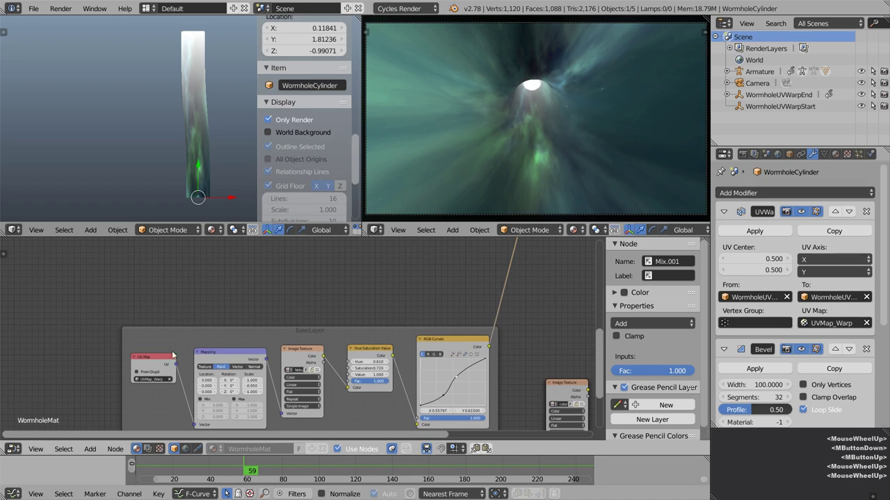
pyautogui.rightClick(149, 364)
pyautogui.keyDown('shift'); pyautogui.rightClick(133, 355); pyautogui.keyUp('shift')
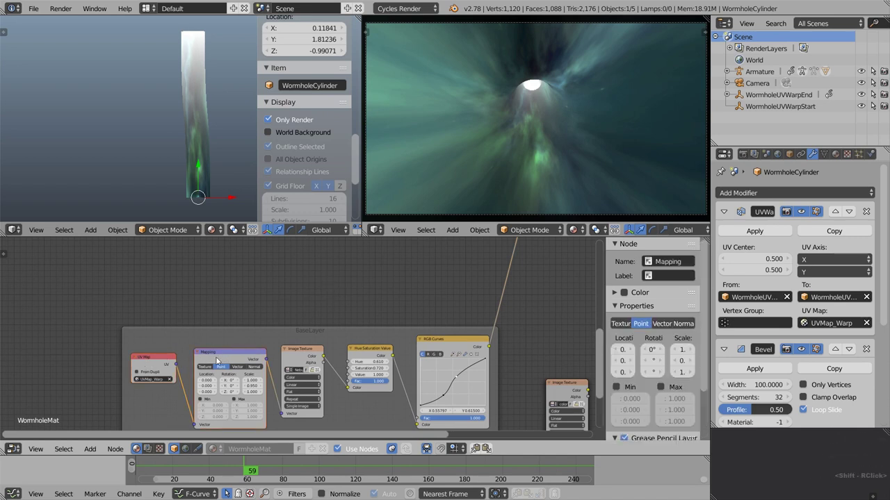
pyautogui.hotkey('shift', 'd')
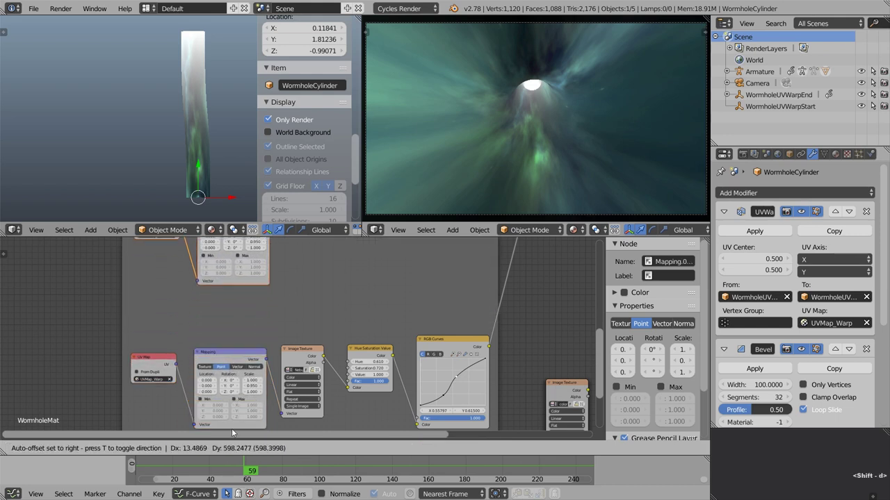
pyautogui.click(231, 250)
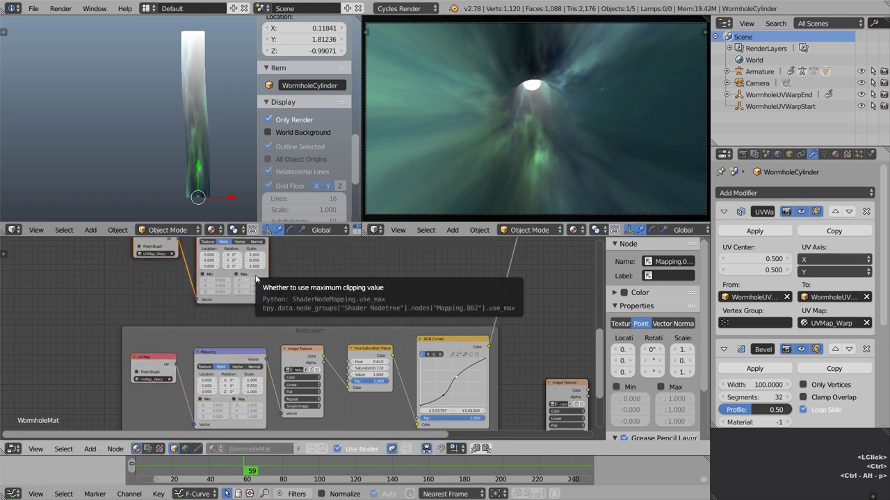
# Add a Noise Texture node beside the duplicated Mapping node and connect the Mapping vector output to its Vector input.
pyautogui.scroll(-3, 256, 279)
pyautogui.moveTo(256, 280); pyautogui.dragTo(300, 338, button='middle')
pyautogui.scroll(3, 304, 309)
pyautogui.hotkey('shift', 'a')
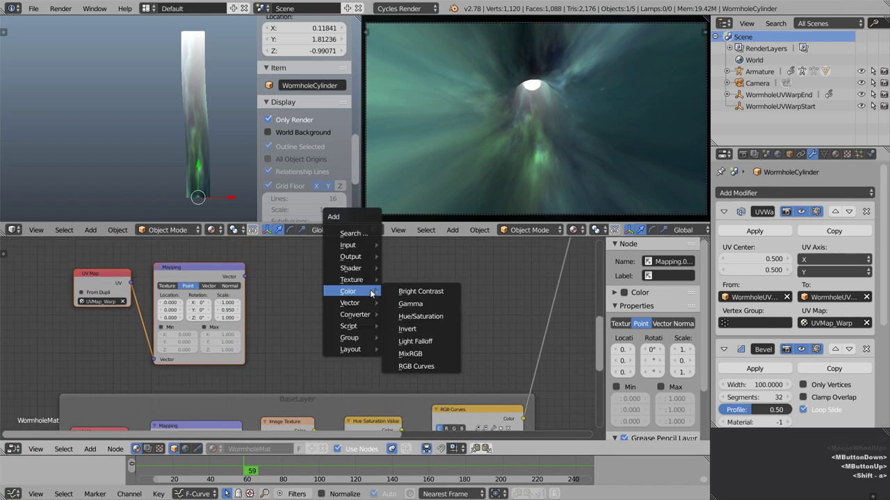
pyautogui.click(351, 280)
pyautogui.click(419, 396)
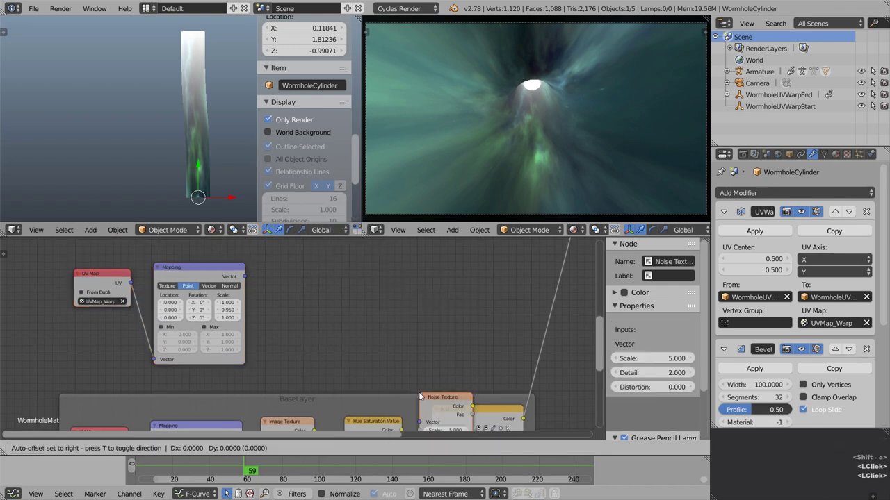
pyautogui.click(281, 265)
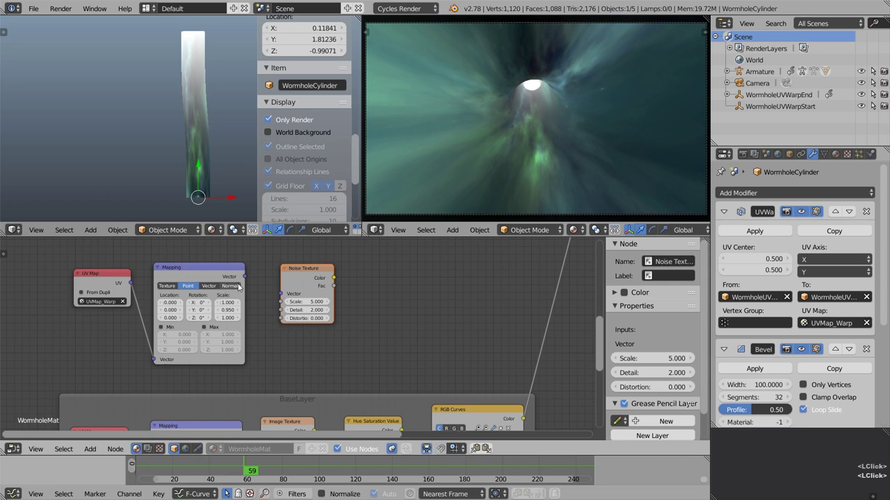
pyautogui.moveTo(244, 277); pyautogui.dragTo(279, 294)
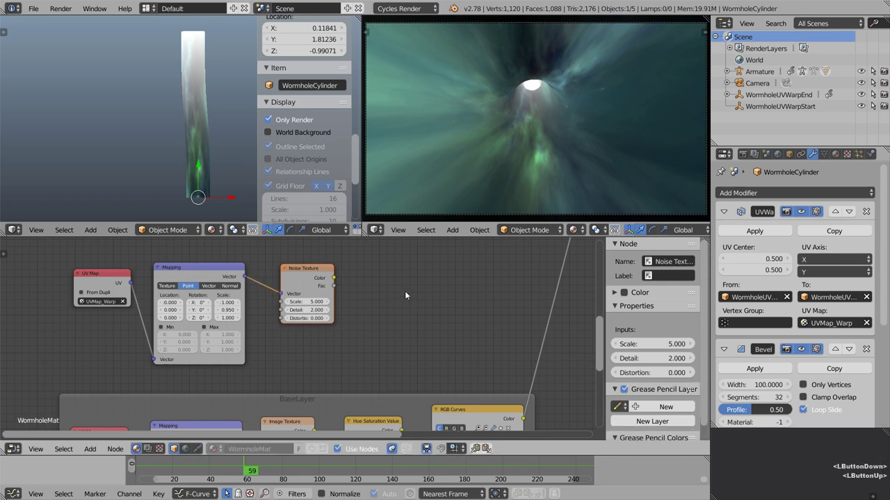
# Preview the Noise Texture's Fac output on the tunnel and play the animation briefly to check it.
pyautogui.keyDown('ctrl'); pyautogui.keyDown('shift'); pyautogui.click(304, 276); pyautogui.keyUp('shift'); pyautogui.keyUp('ctrl')
pyautogui.keyDown('ctrl'); pyautogui.keyDown('shift'); pyautogui.click(336, 282); pyautogui.keyUp('shift'); pyautogui.keyUp('ctrl')
pyautogui.moveTo(333, 284); pyautogui.dragTo(489, 180)
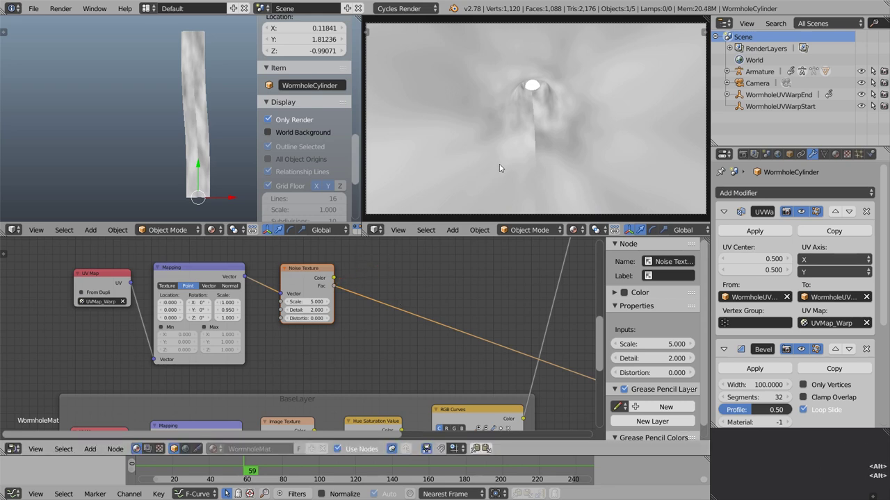
pyautogui.hotkey('alt', 'a')
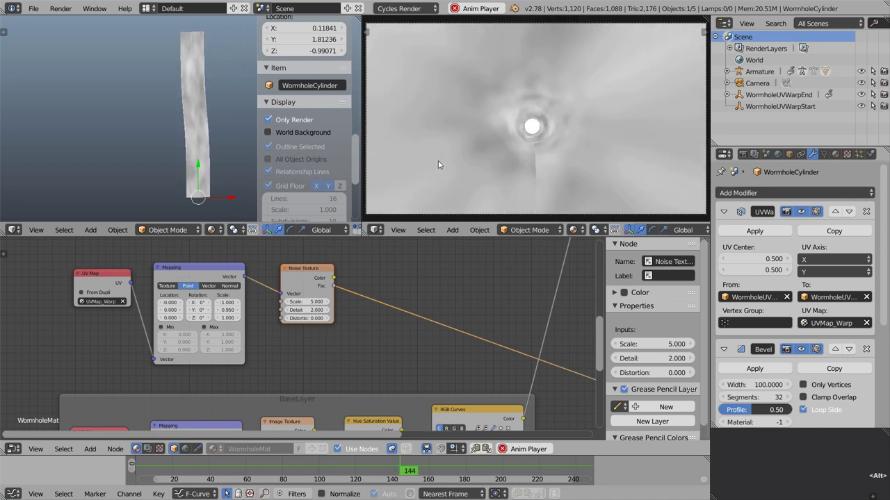
pyautogui.hotkey('alt', 'a')
# Set the Y scale of the duplicated Mapping node feeding the Noise Texture to 0.1.
pyautogui.scroll(5, 259, 342)
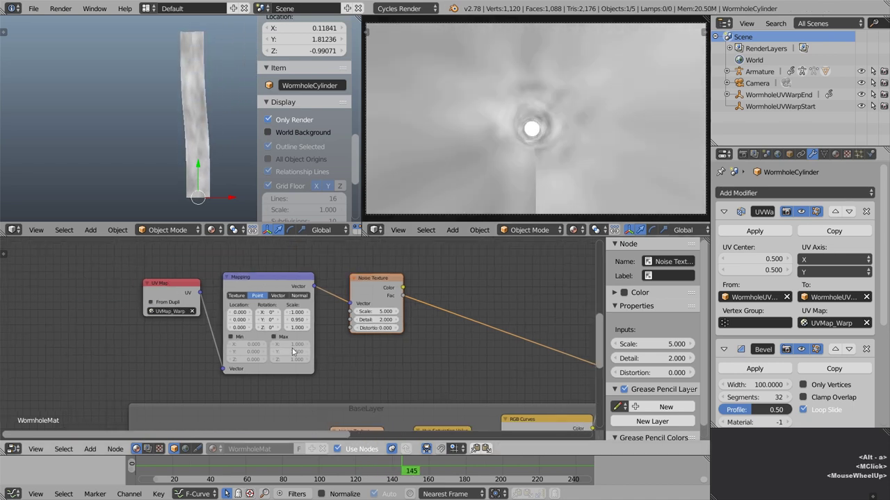
pyautogui.moveTo(299, 310)
pyautogui.keyDown('shift'); pyautogui.mouseDown()
pyautogui.moveTo(222, 310)
pyautogui.moveTo(298, 310)
pyautogui.mouseUp(); pyautogui.keyUp('shift')
pyautogui.click(296, 310)
pyautogui.write('0.1')
pyautogui.press('Return')
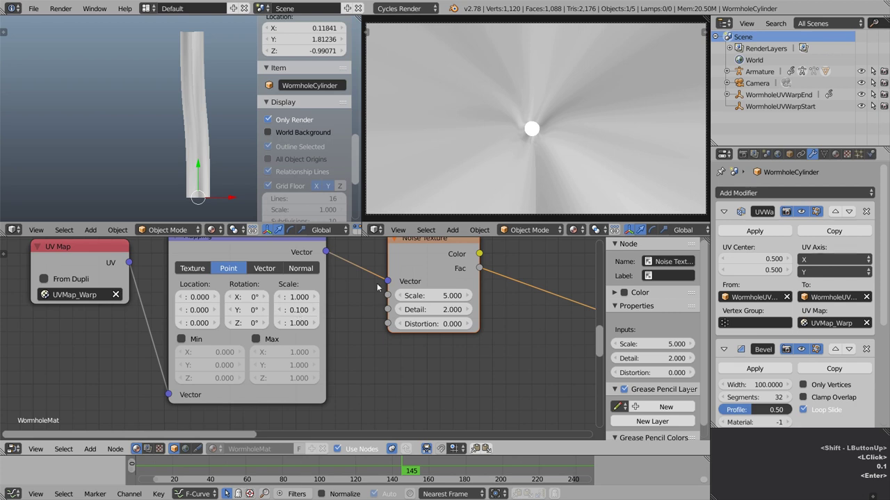
pyautogui.scroll(-4, 439, 320)
pyautogui.moveTo(439, 320); pyautogui.dragTo(395, 305, button='middle')
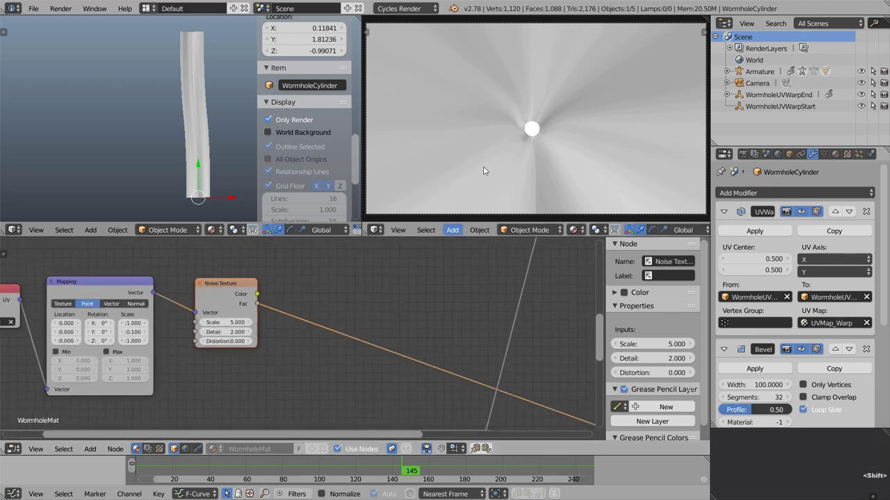
# Add an RGB Curves node on the link carrying the Noise Texture's Fac output to the preview.
pyautogui.hotkey('shift', 'a')
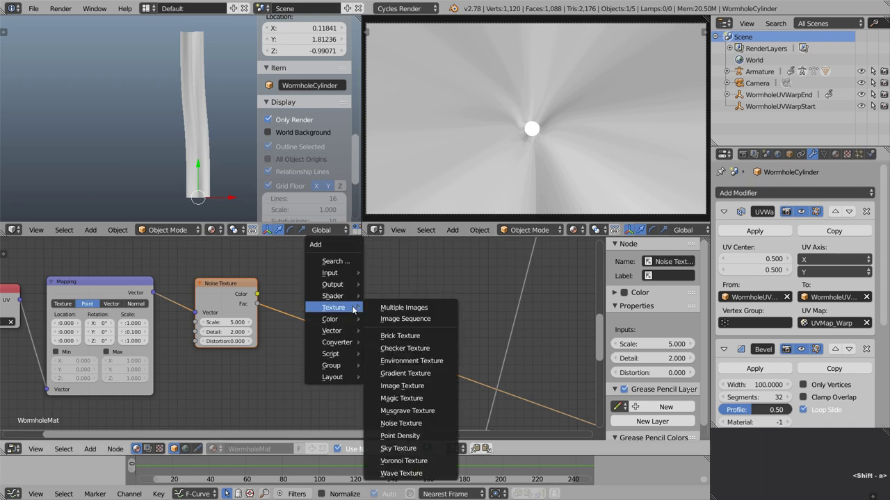
pyautogui.click(332, 319)
pyautogui.click(398, 394)
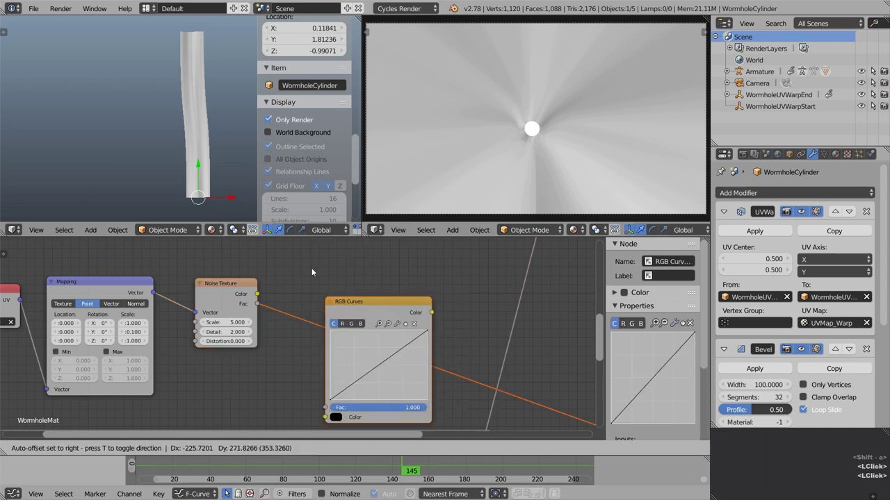
pyautogui.click(350, 354)
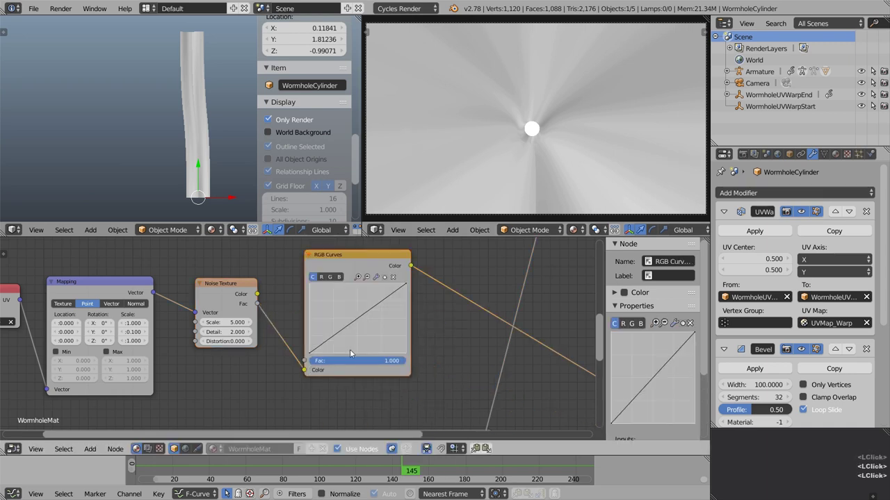
# Steepen the noise RGB curve with its black point at X 0.5 and white point at about X 0.7, and play the animation.
pyautogui.click(311, 354)
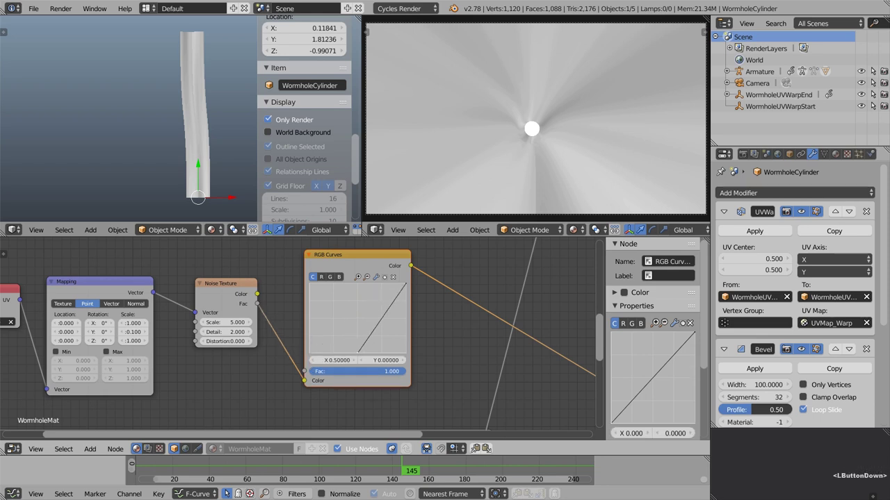
pyautogui.moveTo(358, 352); pyautogui.dragTo(359, 353)
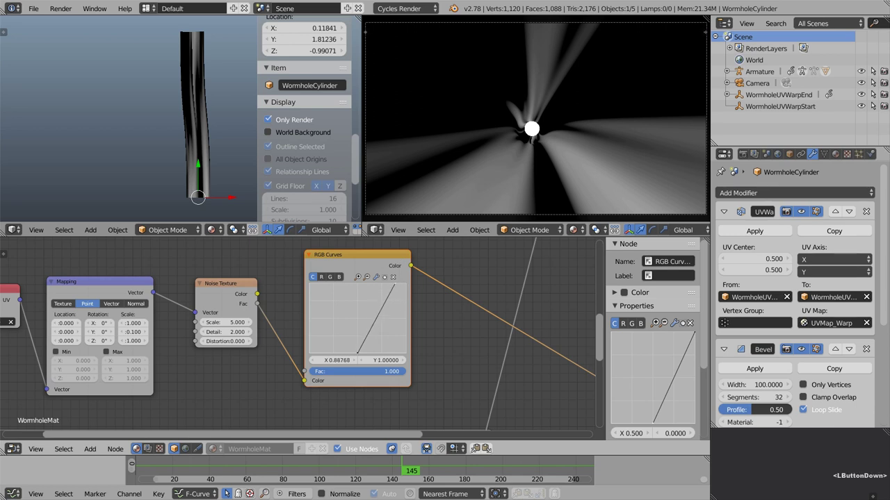
pyautogui.moveTo(376, 285); pyautogui.dragTo(376, 285)
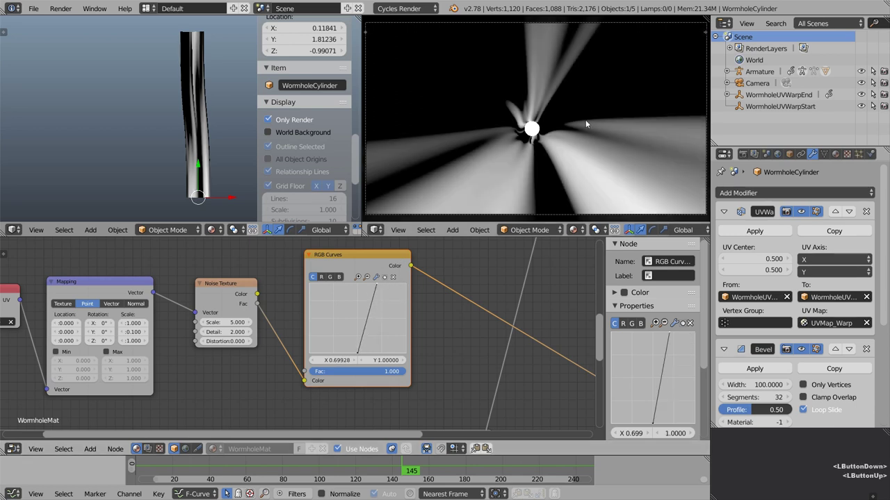
pyautogui.hotkey('alt', 'a')
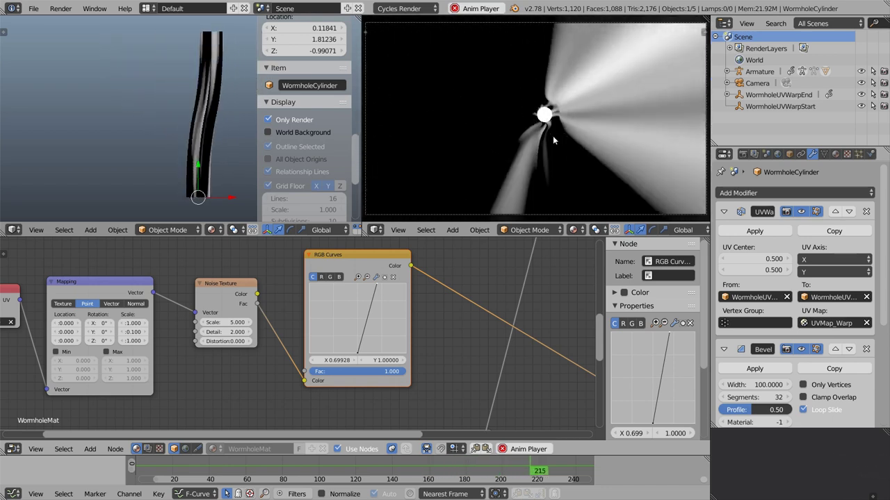
pyautogui.hotkey('alt', 'a')
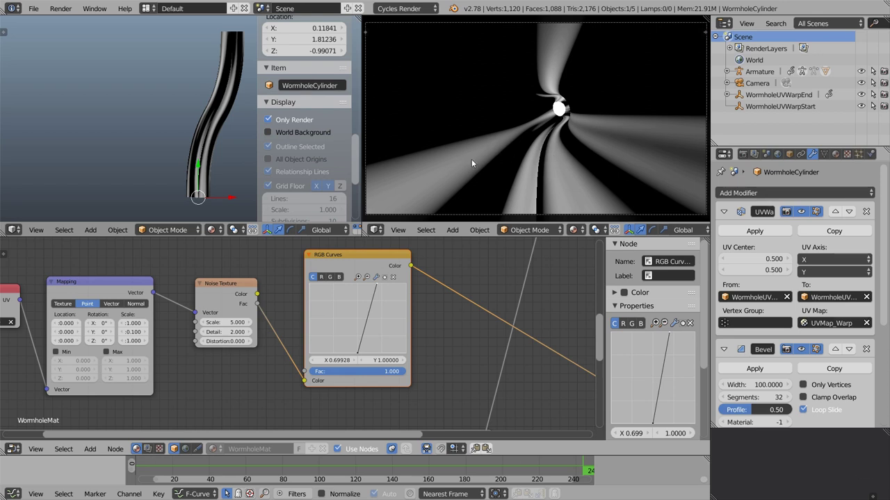
# Set the Noise Texture's Detail to 5 and play the animation briefly to check the streaks.
pyautogui.moveTo(208, 359); pyautogui.dragTo(257, 356, button='middle')
pyautogui.click(273, 332)
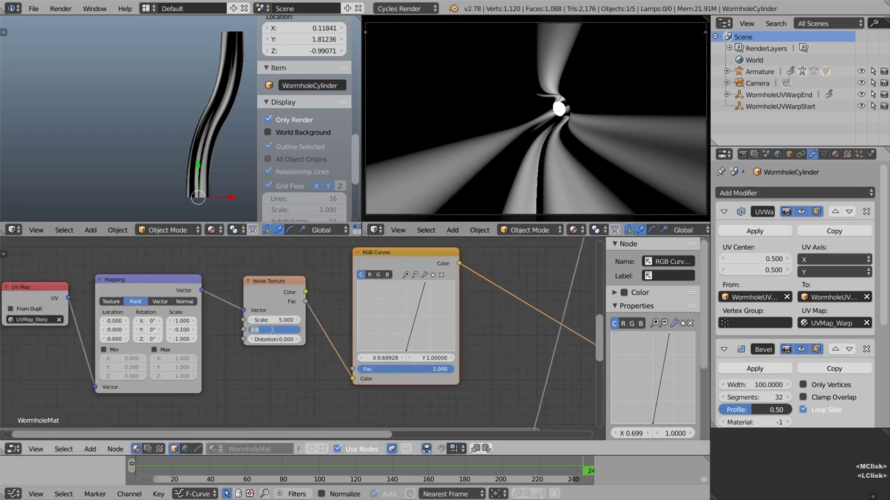
pyautogui.write('5')
pyautogui.press('Return')
pyautogui.hotkey('alt', 'a')
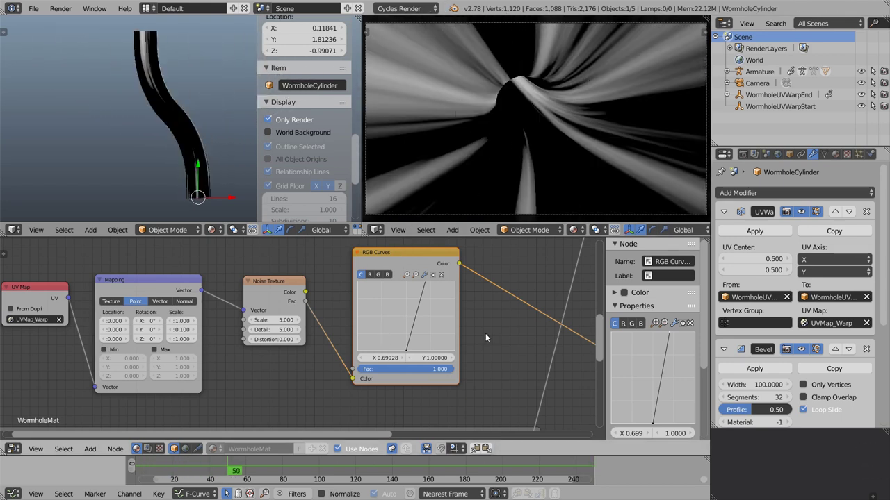
# Try a Noise Texture Scale of 20 during animation playback, and set it back to 5.
pyautogui.scroll(-3, 480, 333)
pyautogui.scroll(5, 275, 342)
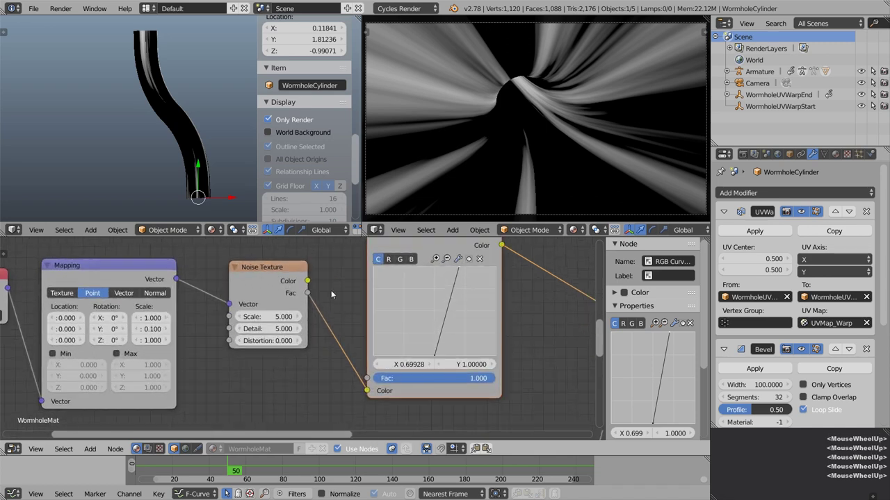
pyautogui.click(268, 315)
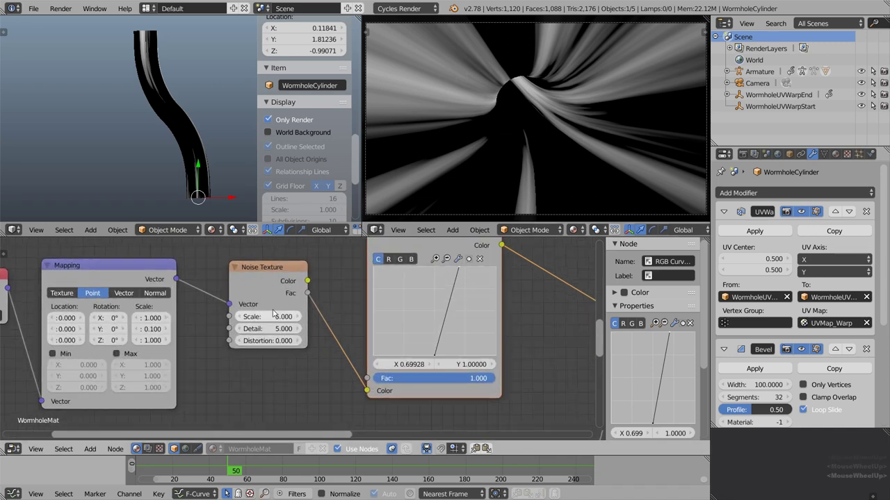
pyautogui.write('20')
pyautogui.press('Return')
pyautogui.hotkey('alt', 'a')
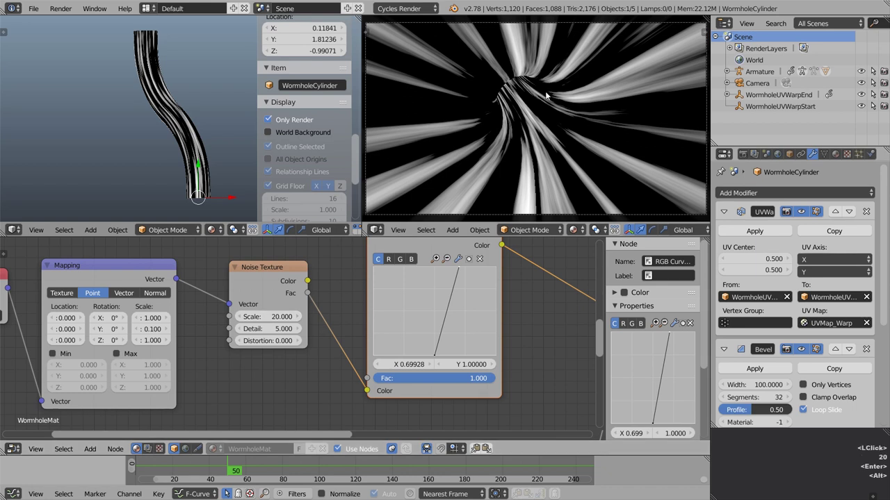
pyautogui.hotkey('alt', 'a')
pyautogui.click(275, 317)
pyautogui.write('5')
pyautogui.press('Return')
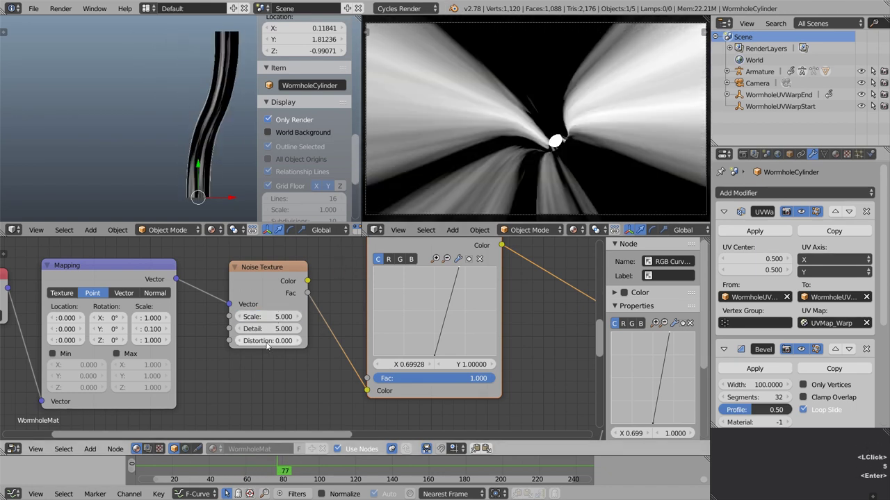
# Raise the Noise Texture's Distortion to 10 and check the streaks by playing the animation.
pyautogui.click(268, 341)
pyautogui.moveTo(267, 340); pyautogui.dragTo(316, 340)
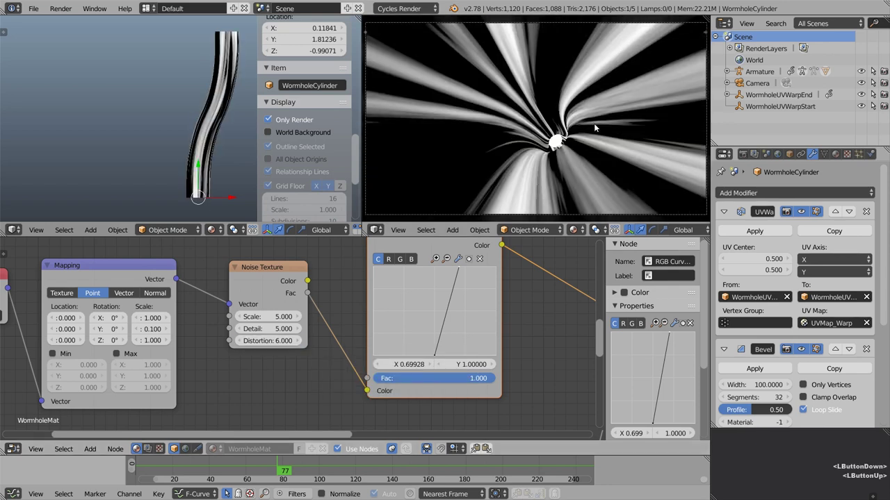
pyautogui.click(267, 341)
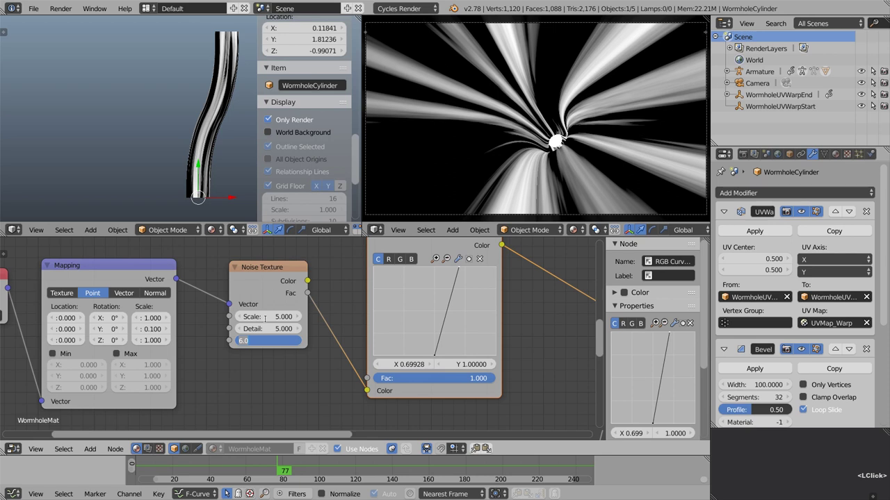
pyautogui.press('Return')
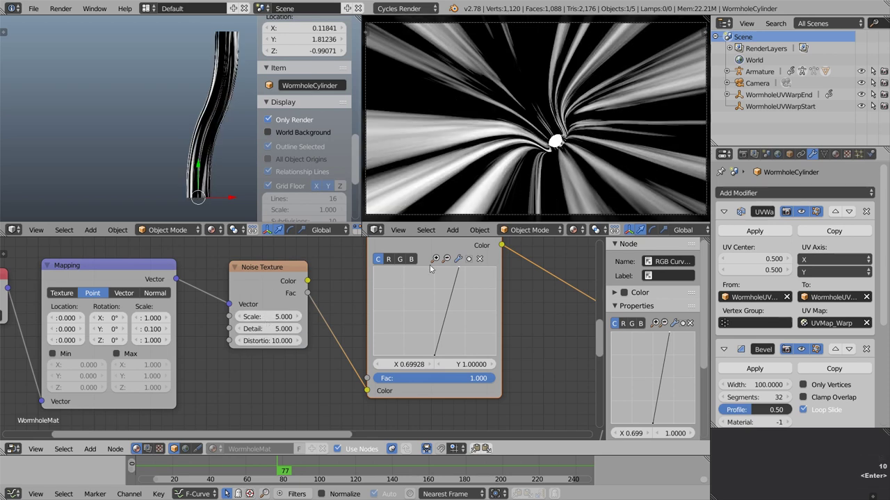
pyautogui.hotkey('alt', 'a')
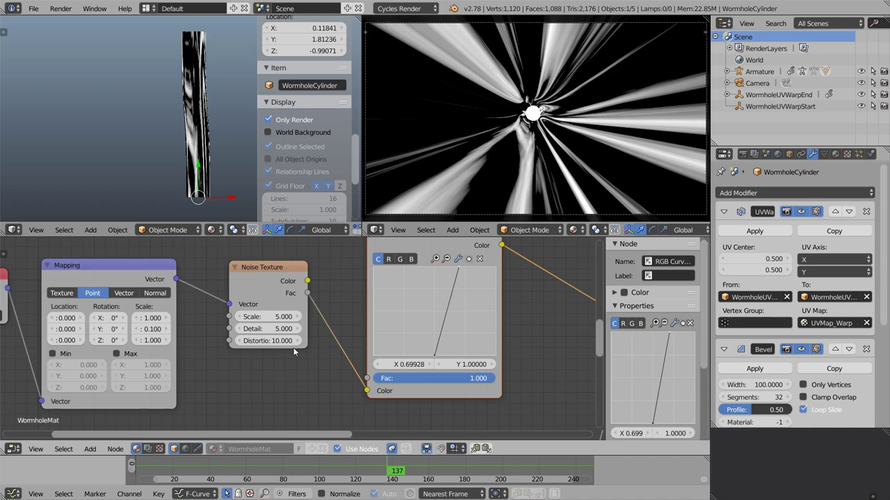
pyautogui.click(269, 342)
pyautogui.click(266, 376)
# Add a Mix color node on the link after the noise layer's RGB Curves node.
pyautogui.scroll(-4, 433, 333)
pyautogui.moveTo(433, 333); pyautogui.dragTo(424, 333, button='middle')
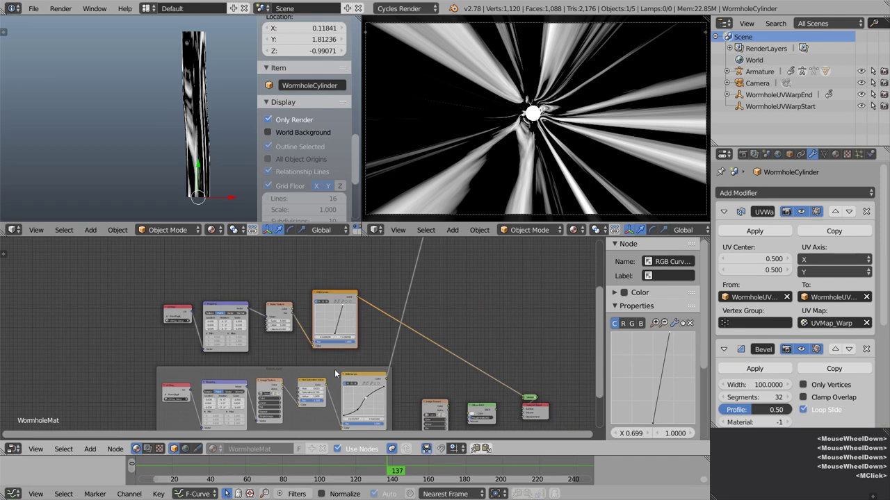
pyautogui.scroll(4, 417, 335)
pyautogui.hotkey('shift', 'a')
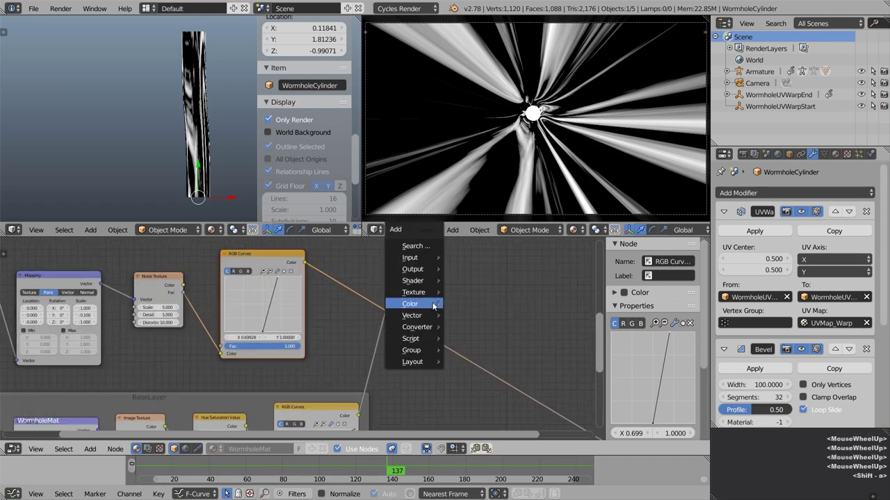
pyautogui.moveTo(439, 308)
pyautogui.click(472, 366)
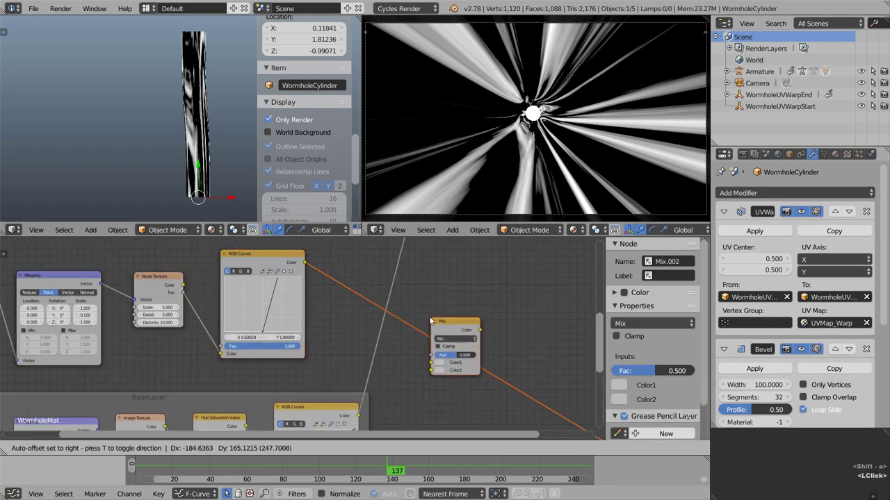
pyautogui.click(455, 328)
pyautogui.moveTo(455, 327); pyautogui.dragTo(403, 258)
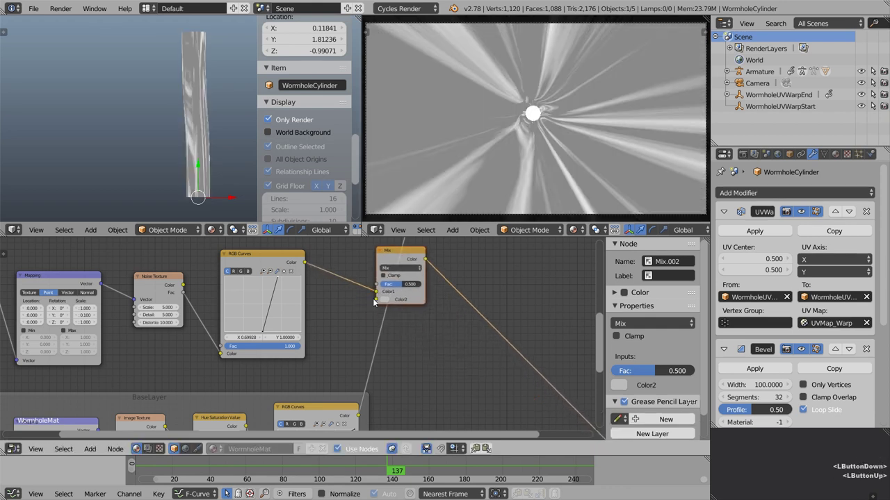
# Connect BaseLayer's RGB Curves output to the new Mix node's Color1 and the noise layer's RGB Curves to Color2.
pyautogui.scroll(-1, 360, 333)
pyautogui.moveTo(353, 409); pyautogui.dragTo(370, 296)
pyautogui.click(269, 262)
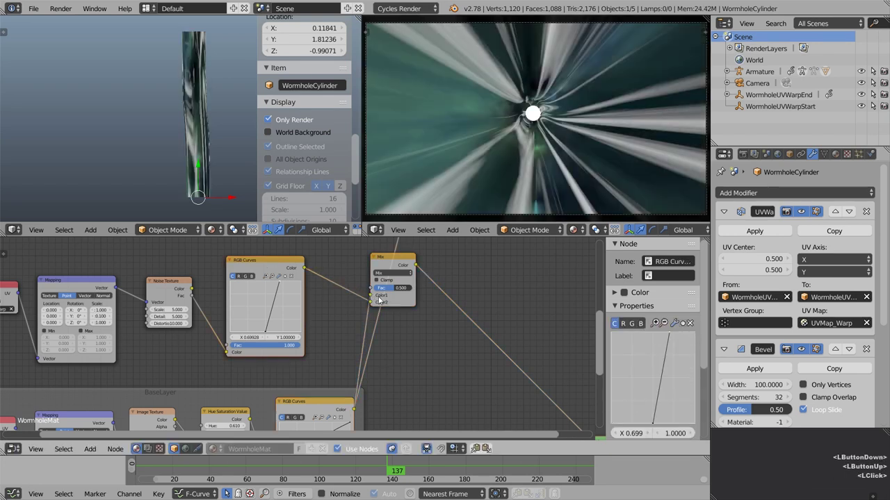
# Set the new Mix node's Fac to 1 and its blend type to Dodge after trying Add.
pyautogui.moveTo(389, 262); pyautogui.dragTo(404, 262, button='middle')
pyautogui.scroll(3, 403, 262)
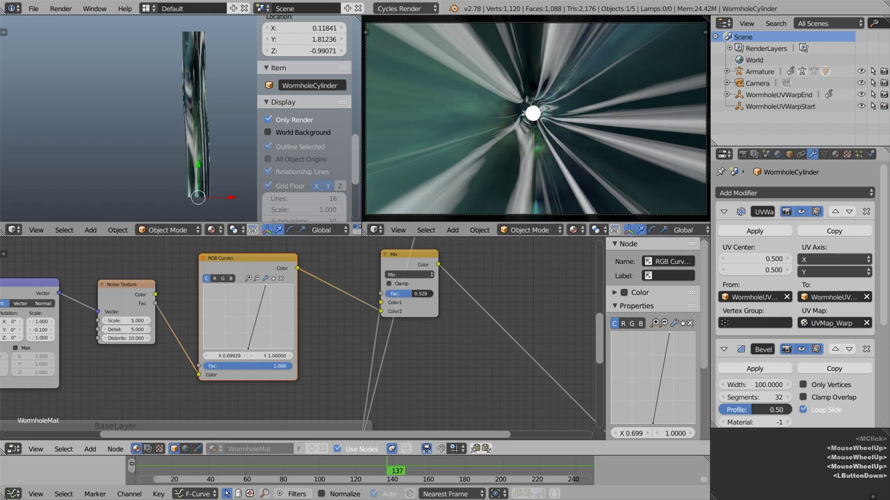
pyautogui.moveTo(412, 294); pyautogui.dragTo(434, 297)
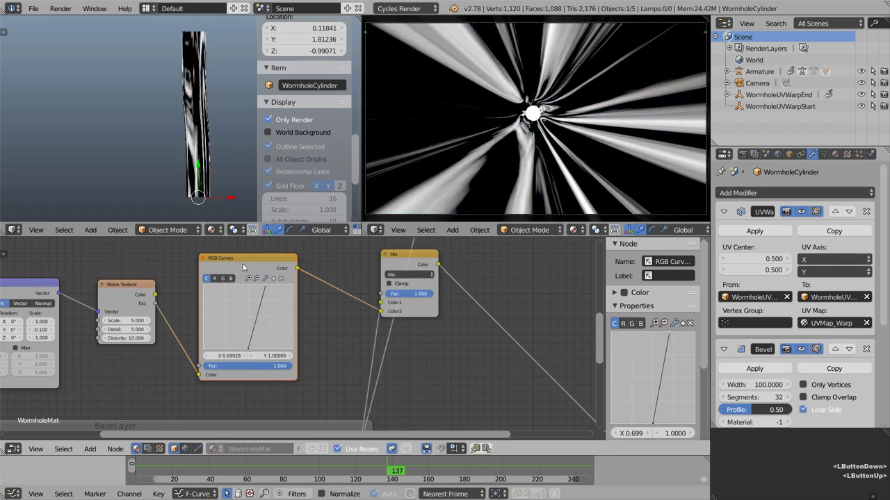
pyautogui.click(238, 291)
pyautogui.click(407, 275)
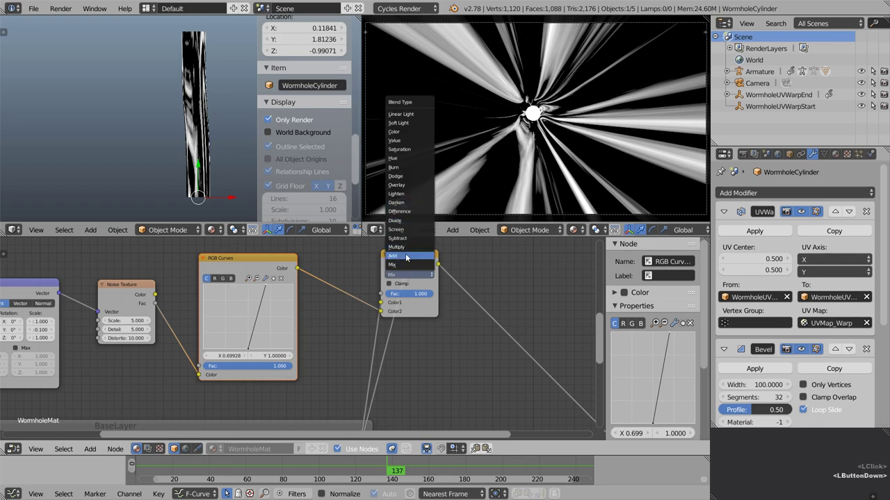
pyautogui.click(406, 256)
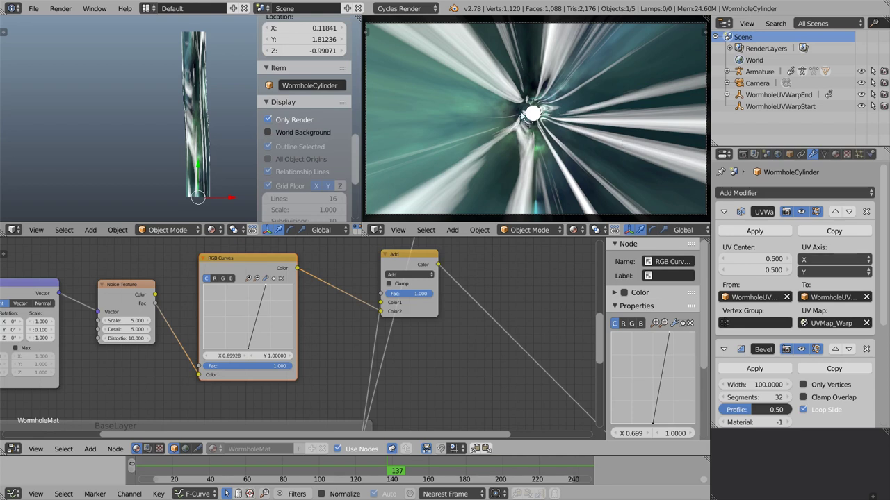
pyautogui.click(413, 275)
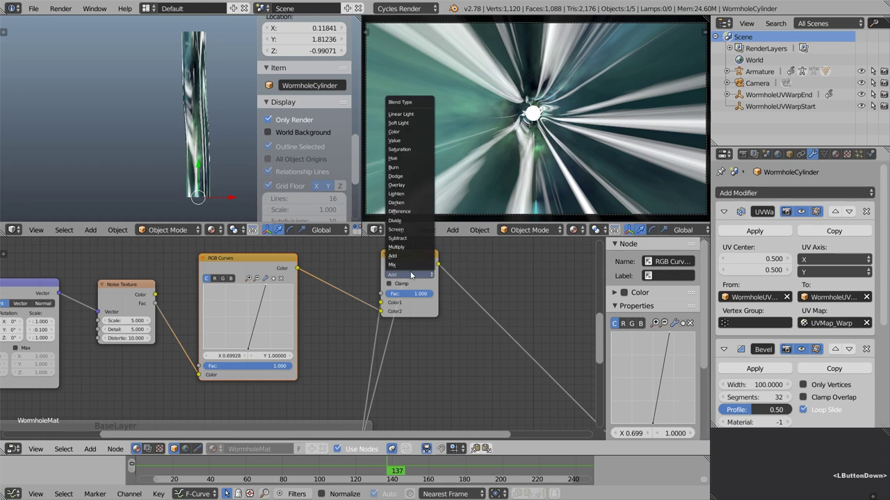
pyautogui.click(417, 178)
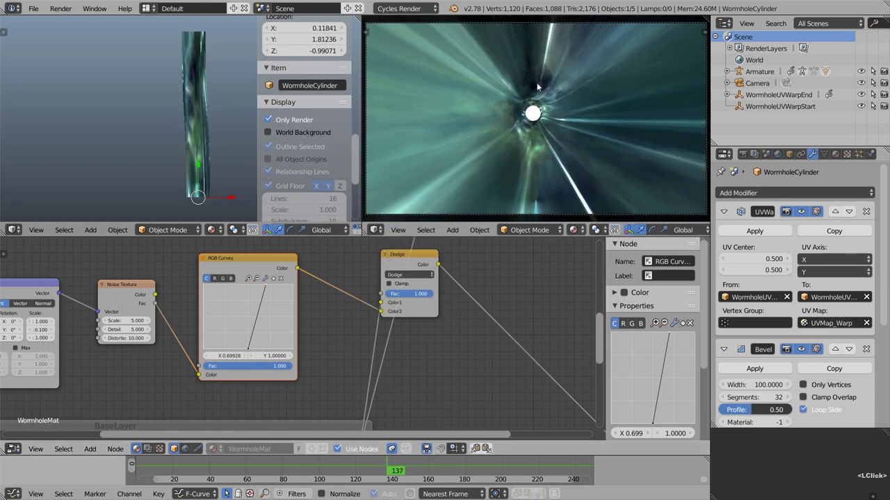
# Play the animation to check the noise streaks dodged over the base layer.
pyautogui.scroll(-3, 455, 304)
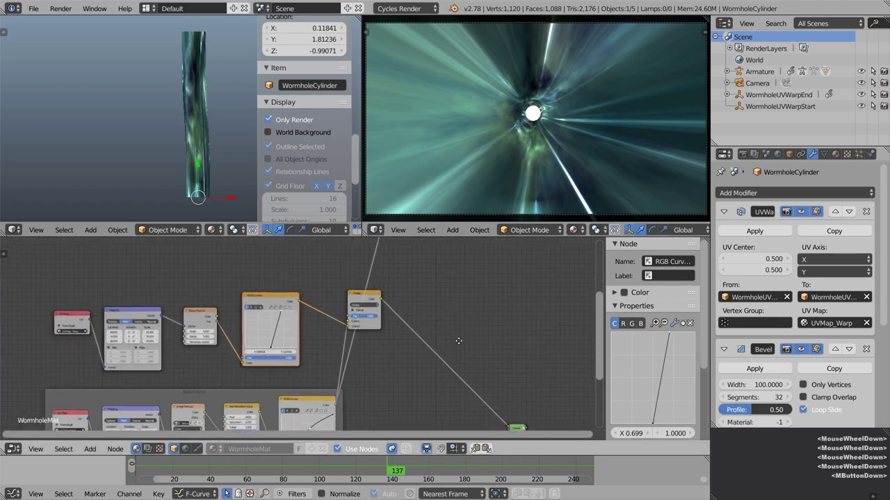
pyautogui.moveTo(456, 327); pyautogui.dragTo(461, 347, button='middle')
pyautogui.hotkey('alt', 'a')
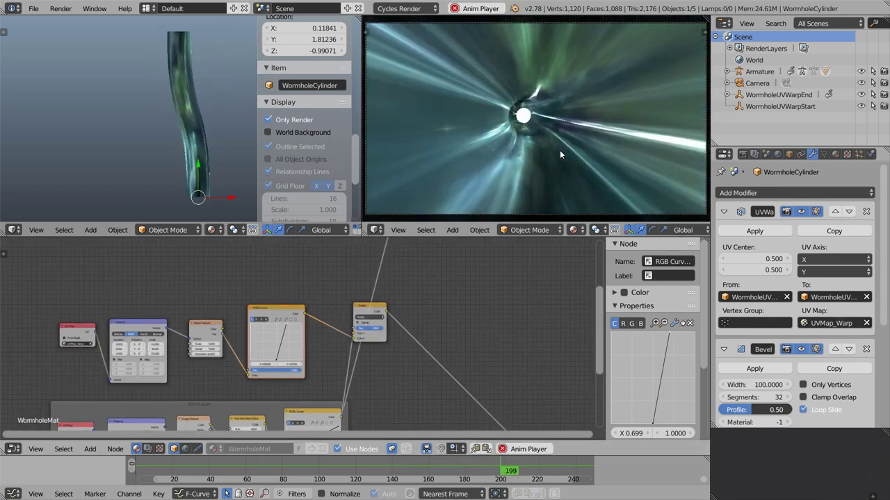
# Maximize the node editor, connect the Dodge node's Color output to the Add node's Color1, and move the Add node beside the EndGradient frame.
pyautogui.scroll(-3, 381, 299)
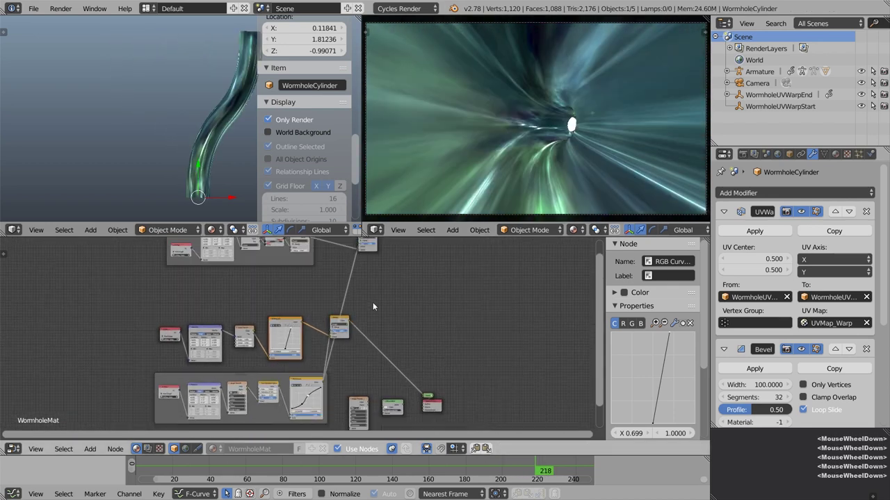
pyautogui.moveTo(372, 302); pyautogui.dragTo(371, 341, button='middle')
pyautogui.hotkey('ctrl', 'space')
pyautogui.scroll(5, 481, 279)
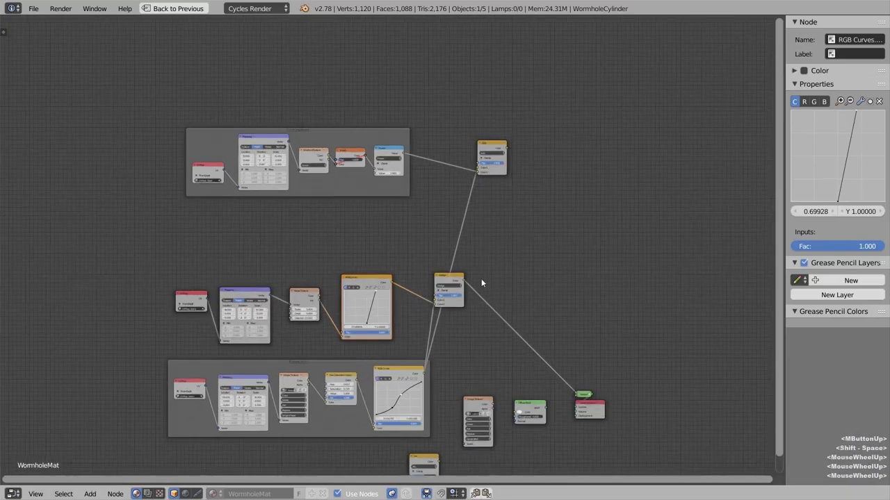
pyautogui.moveTo(517, 306)
pyautogui.mouseDown()
pyautogui.moveTo(574, 255)
pyautogui.moveTo(542, 113)
pyautogui.mouseUp()
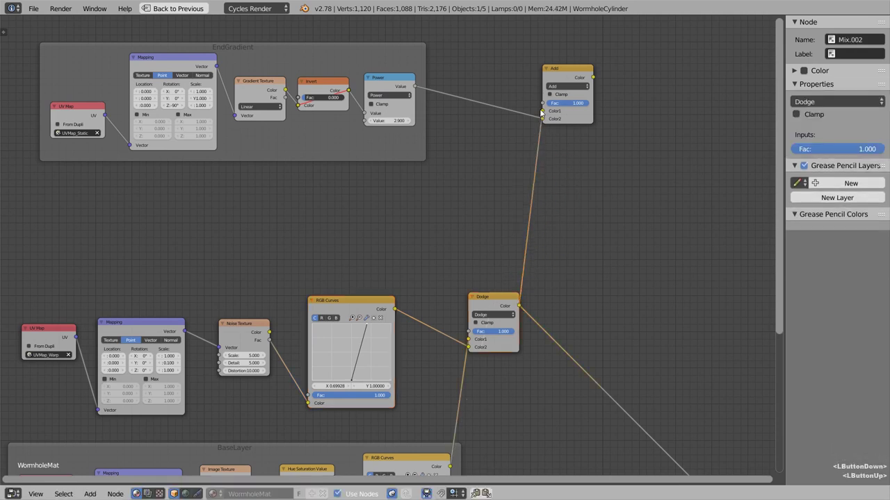
pyautogui.moveTo(552, 81); pyautogui.dragTo(480, 74)
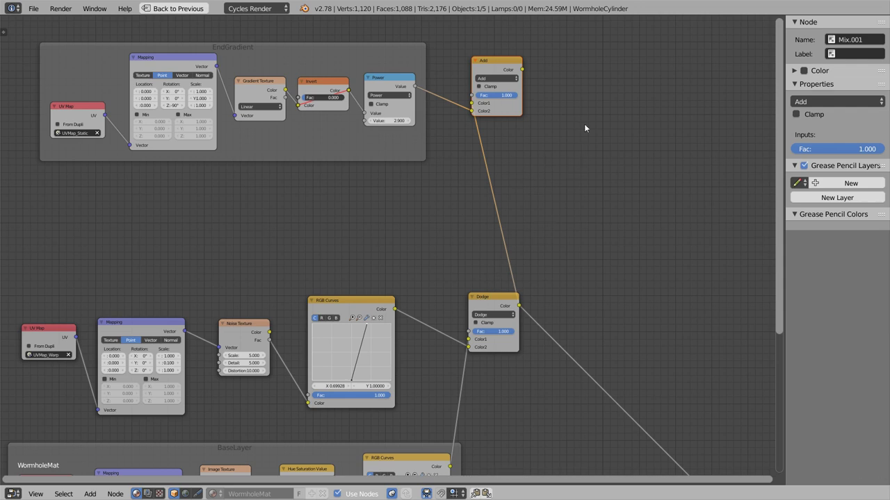
# Preview the Add node's result on the tunnel, restore the full layout, and play the animation to check the combined layers.
pyautogui.keyDown('ctrl'); pyautogui.keyDown('shift'); pyautogui.click(494, 69); pyautogui.keyUp('shift'); pyautogui.keyUp('ctrl')
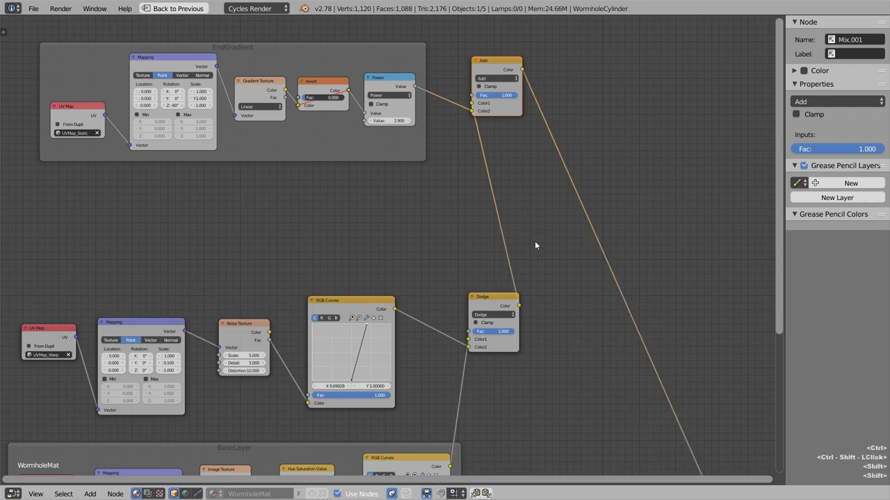
pyautogui.hotkey('shift', 'space')
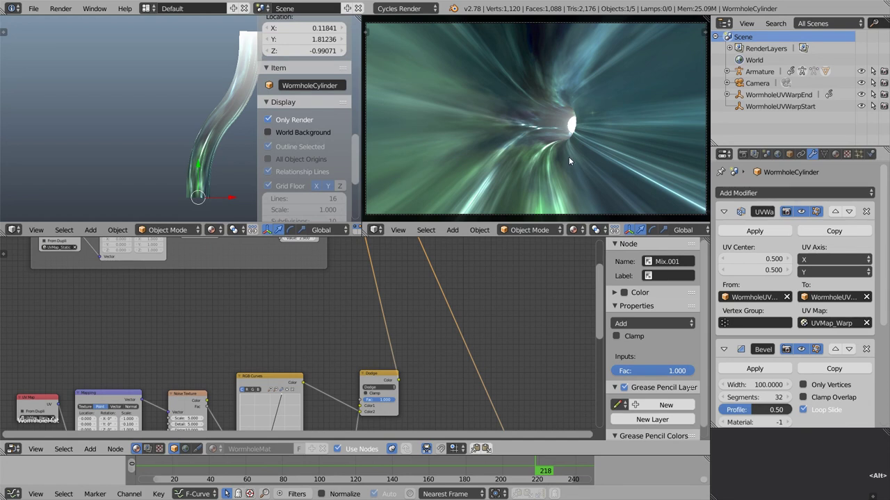
pyautogui.hotkey('alt', 'a')
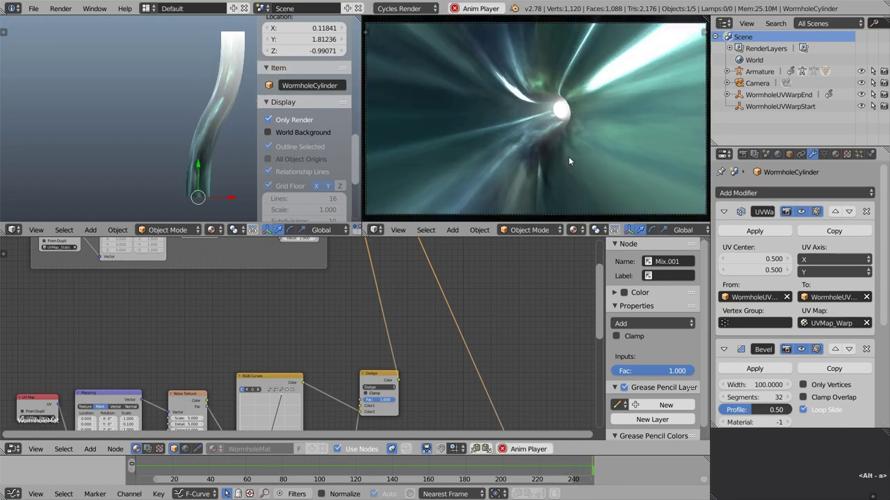
pyautogui.scroll(-6, 341, 318)
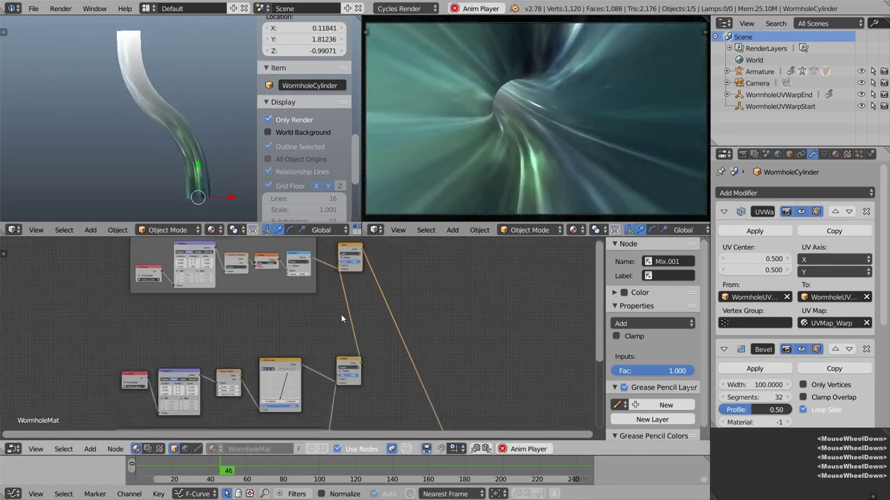
pyautogui.scroll(-2, 341, 314)
pyautogui.moveTo(303, 346); pyautogui.dragTo(326, 327, button='middle')
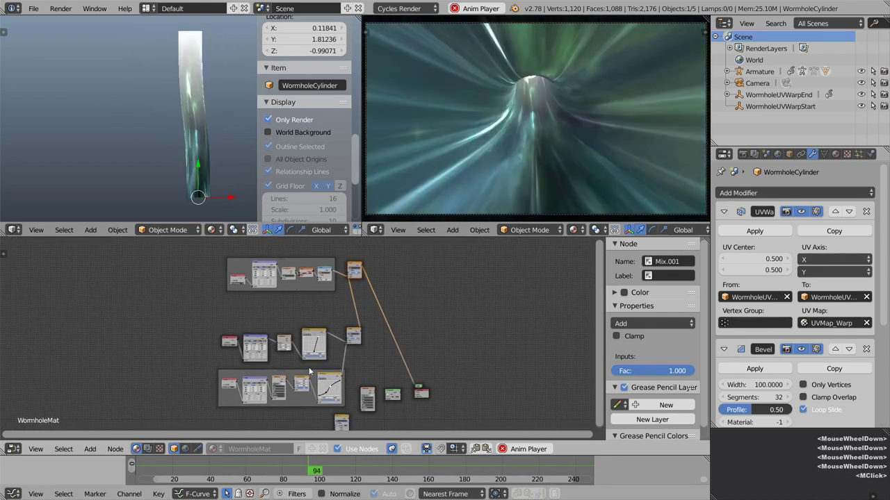
# Select the noise layer's UV Map, Mapping, Noise Texture and RGB Curves nodes and join them in a frame.
pyautogui.scroll(5, 303, 319)
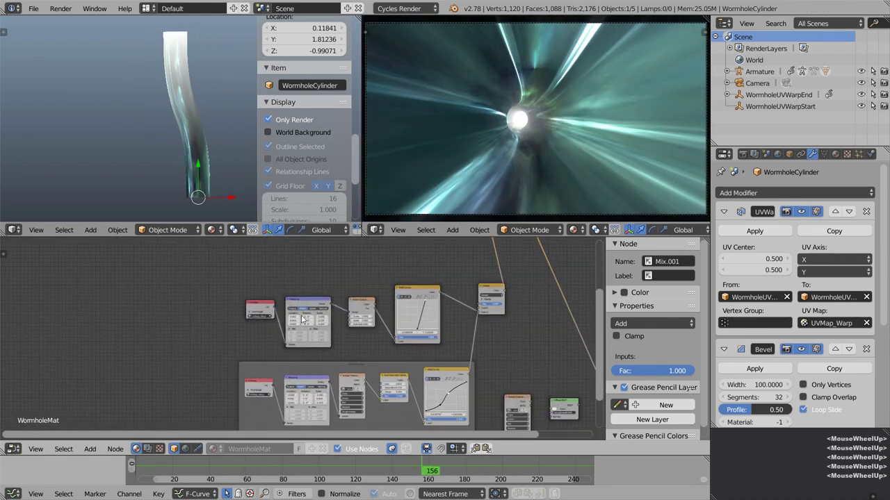
pyautogui.scroll(-5, 244, 285)
pyautogui.moveTo(362, 292); pyautogui.dragTo(367, 353, button='middle')
pyautogui.press('b')
pyautogui.moveTo(462, 337); pyautogui.dragTo(343, 263, button='middle')
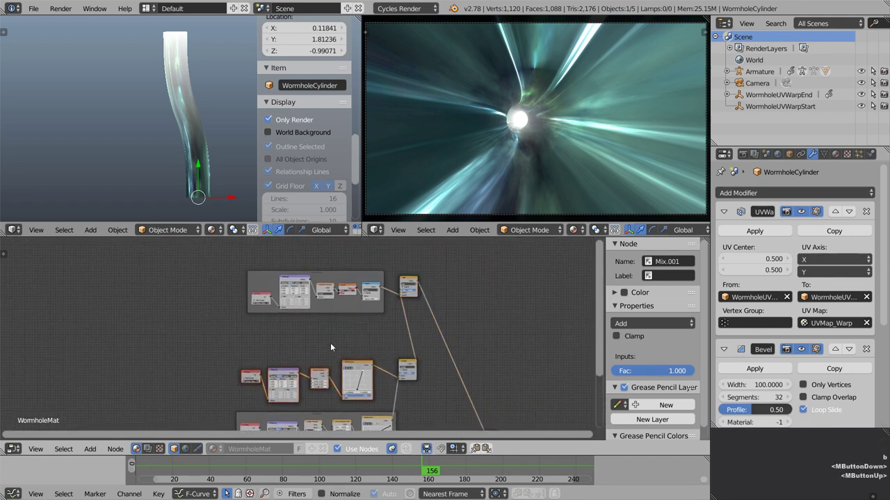
pyautogui.moveTo(330, 343); pyautogui.dragTo(360, 292, button='middle')
pyautogui.scroll(5, 359, 299)
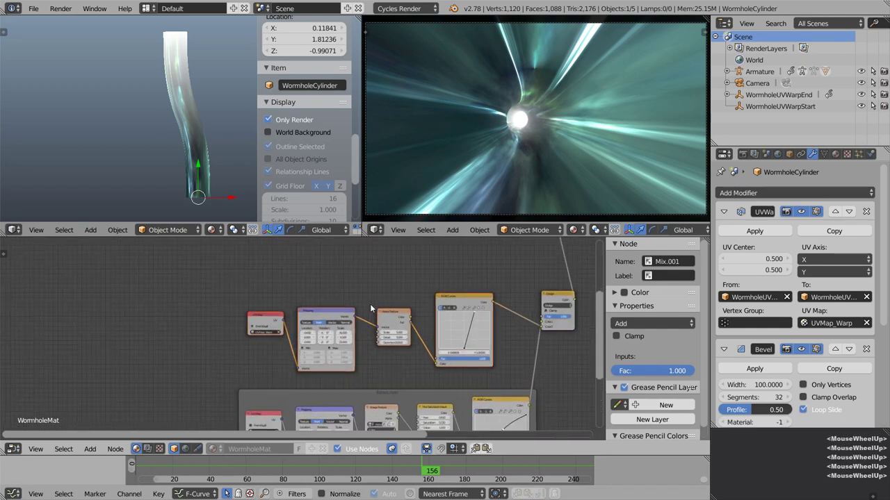
pyautogui.hotkey('shift', 'p')
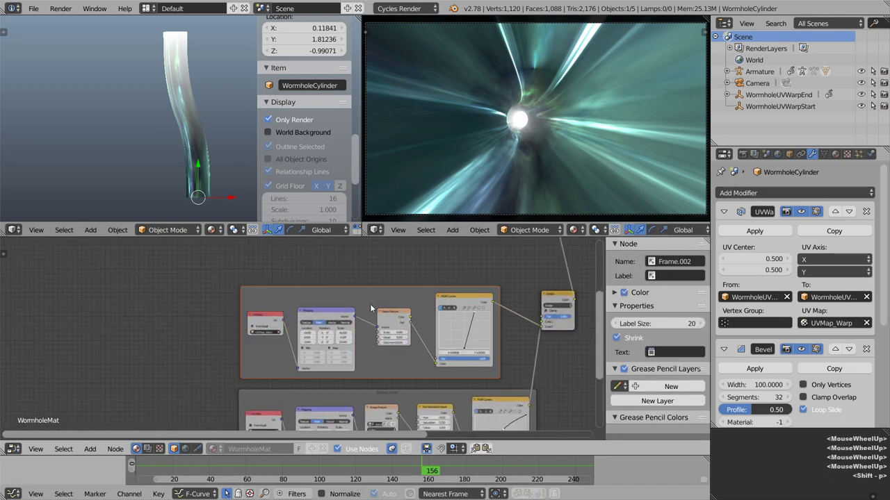
# Label the new frame around the noise layer LongStreak and hide the node properties.
pyautogui.click(682, 273)
pyautogui.write('LongStreak')
pyautogui.press('Return')
pyautogui.press('n')
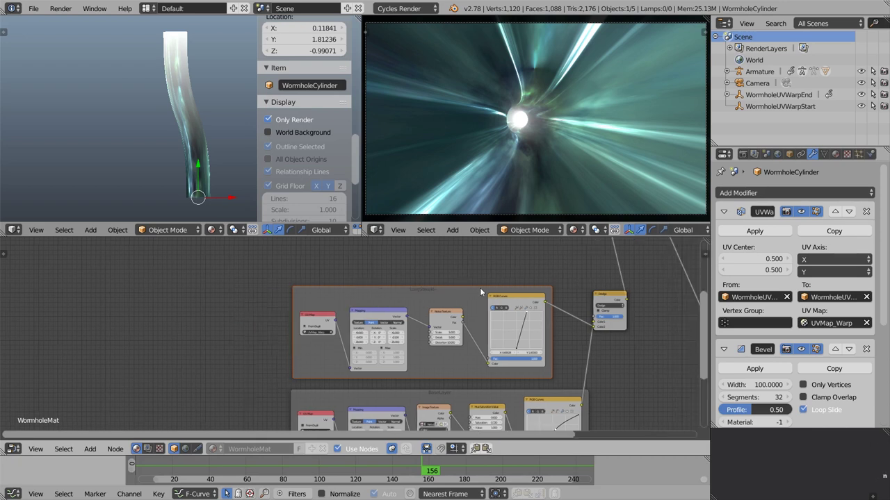
# Move the EndGradient frame and its Add node higher to leave room above the LongStreak frame.
pyautogui.scroll(-2, 480, 288)
pyautogui.moveTo(443, 300); pyautogui.dragTo(323, 320, button='middle')
pyautogui.rightClick(323, 320)
pyautogui.keyDown('shift'); pyautogui.rightClick(394, 296); pyautogui.keyUp('shift')
pyautogui.press('g')
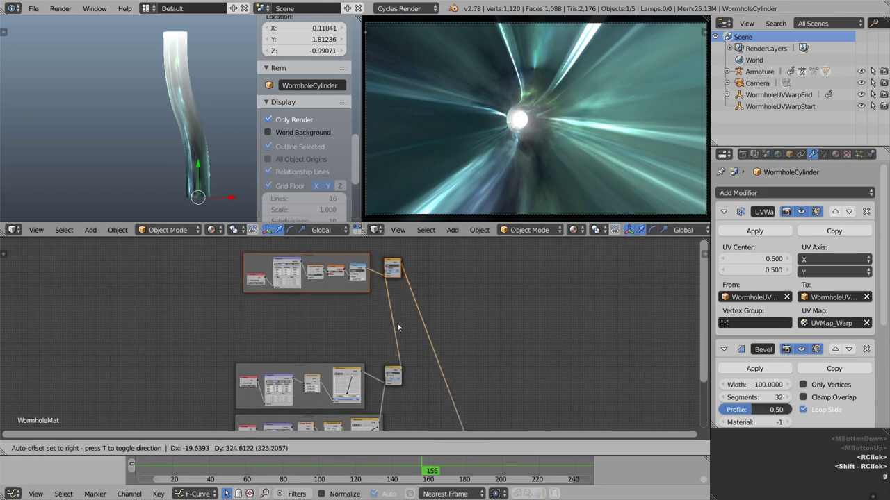
pyautogui.click(397, 314)
pyautogui.scroll(-3, 349, 331)
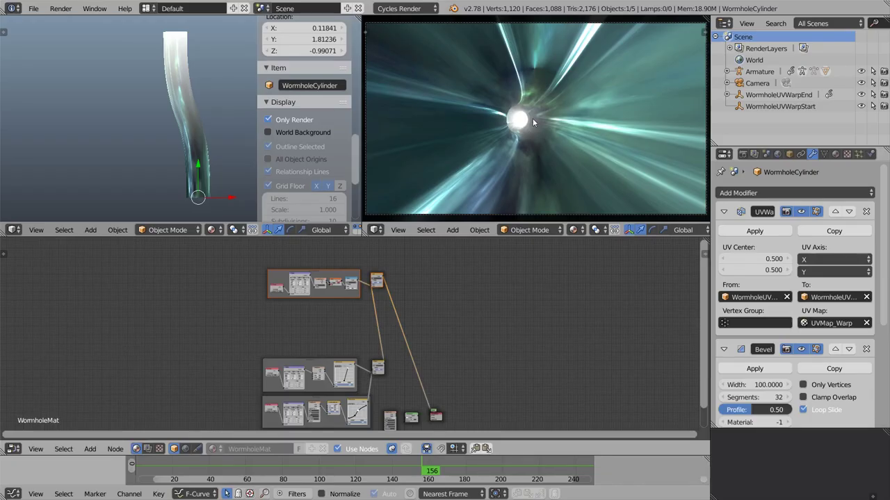
# Add a Wave Texture node in the empty space above the LongStreak frame.
pyautogui.scroll(5, 285, 330)
pyautogui.moveTo(257, 330); pyautogui.dragTo(342, 331, button='middle')
pyautogui.hotkey('shift', 'a')
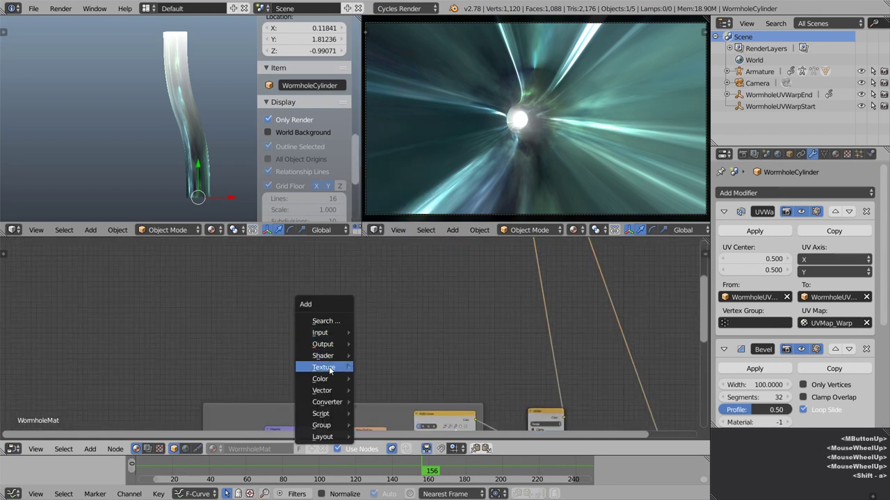
pyautogui.click(335, 368)
pyautogui.click(397, 367)
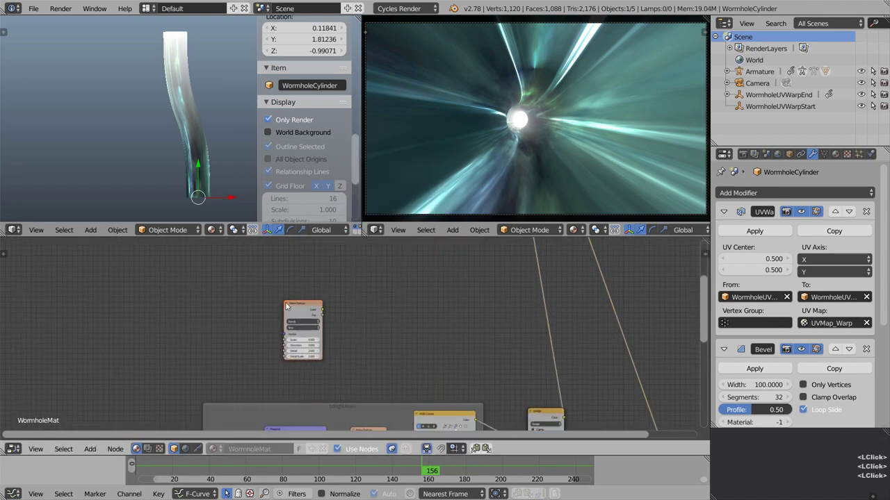
pyautogui.click(359, 300)
pyautogui.scroll(2, 358, 300)
pyautogui.scroll(3, 390, 272)
pyautogui.moveTo(390, 273); pyautogui.dragTo(452, 274)
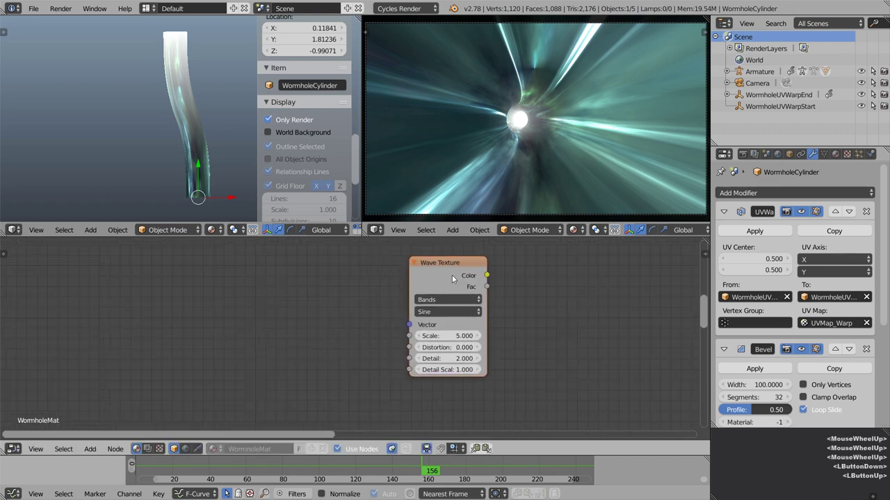
# Add a UV Map node set to UVMap_Warp and connect its UV output to the Wave Texture's Vector input.
pyautogui.hotkey('shift', 'a')
pyautogui.click(255, 287)
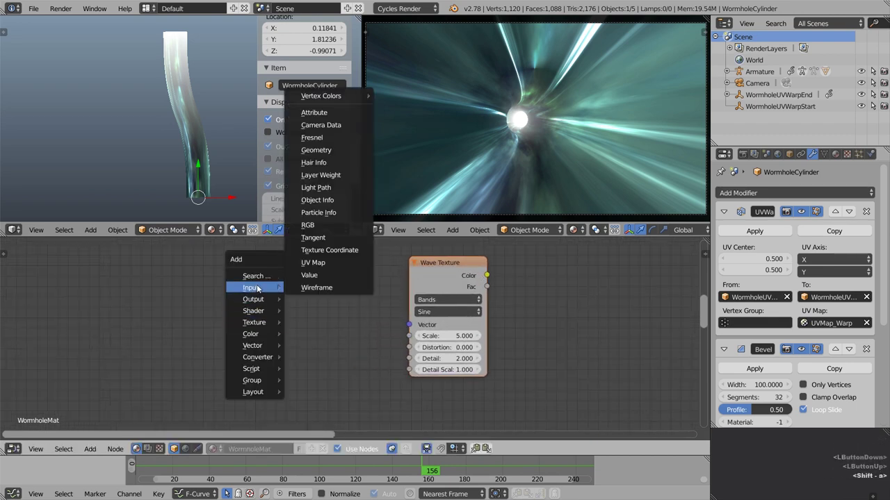
pyautogui.click(313, 262)
pyautogui.click(294, 323)
pyautogui.click(294, 329)
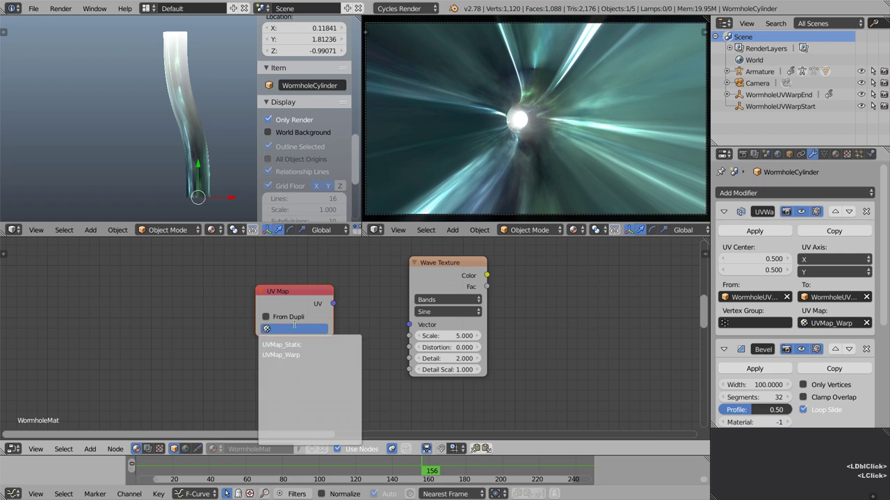
pyautogui.click(296, 354)
pyautogui.moveTo(332, 304); pyautogui.dragTo(409, 324)
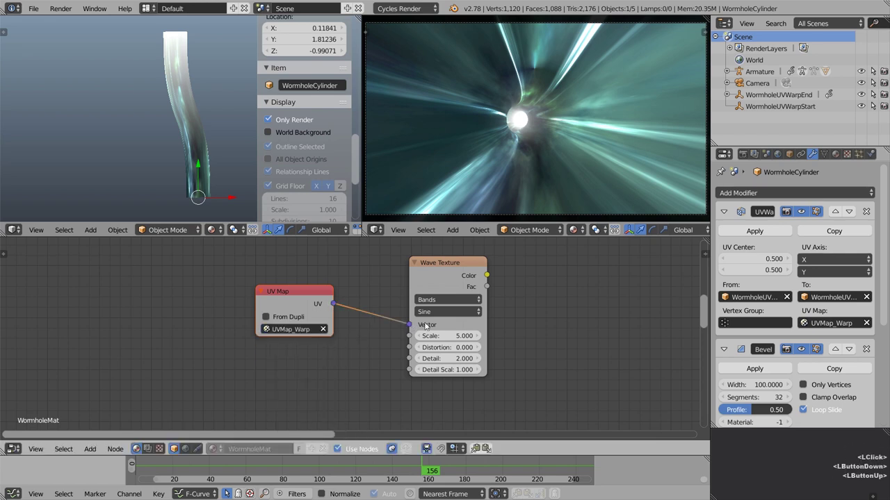
# Preview the Wave Texture on the tunnel and play the animation to inspect its bands.
pyautogui.keyDown('ctrl'); pyautogui.keyDown('shift'); pyautogui.click(440, 273); pyautogui.keyUp('shift'); pyautogui.keyUp('ctrl')
pyautogui.moveTo(531, 305); pyautogui.dragTo(452, 318, button='middle')
pyautogui.hotkey('alt', 'a')
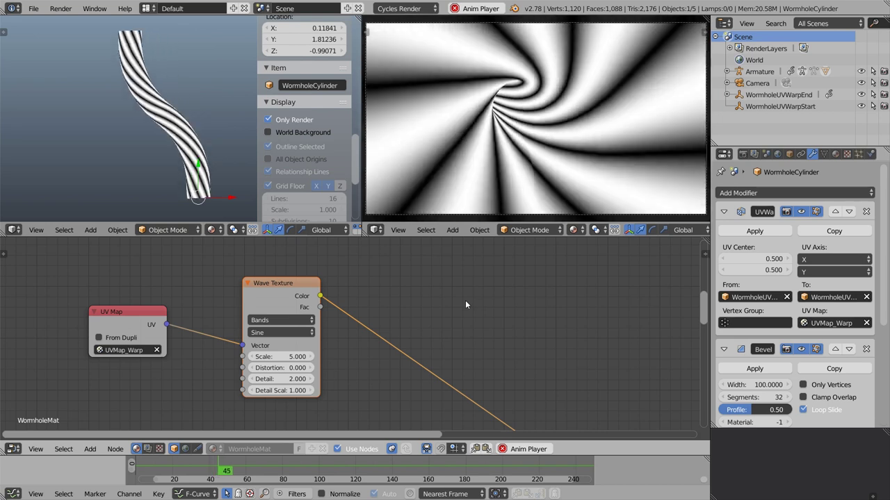
pyautogui.hotkey('alt', 'a')
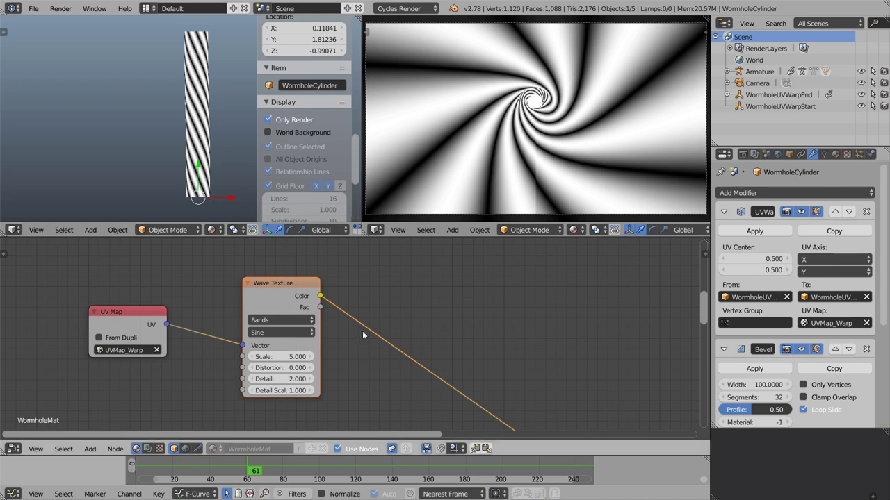
# Space out the UV Map and Wave Texture nodes and insert a Mapping node between them.
pyautogui.press('g')
pyautogui.click(296, 309)
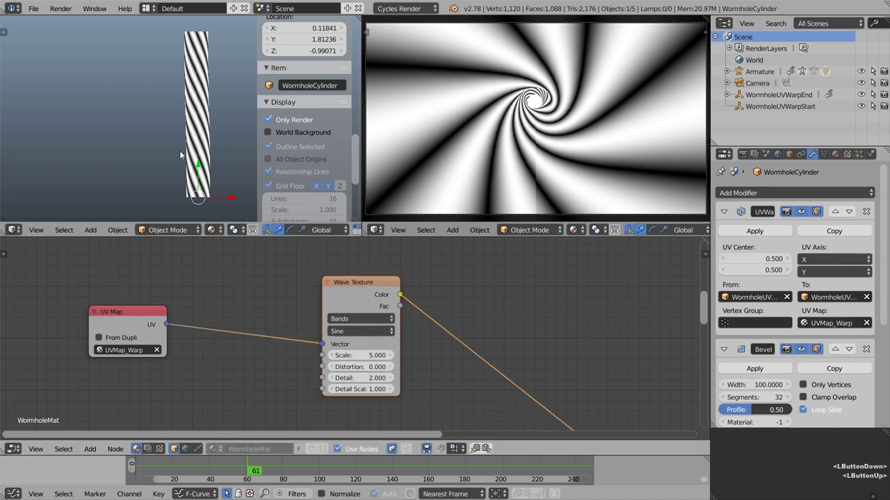
pyautogui.moveTo(217, 284); pyautogui.dragTo(272, 281, button='middle')
pyautogui.moveTo(164, 311); pyautogui.dragTo(113, 312)
pyautogui.hotkey('shift', 'a')
pyautogui.moveTo(232, 369)
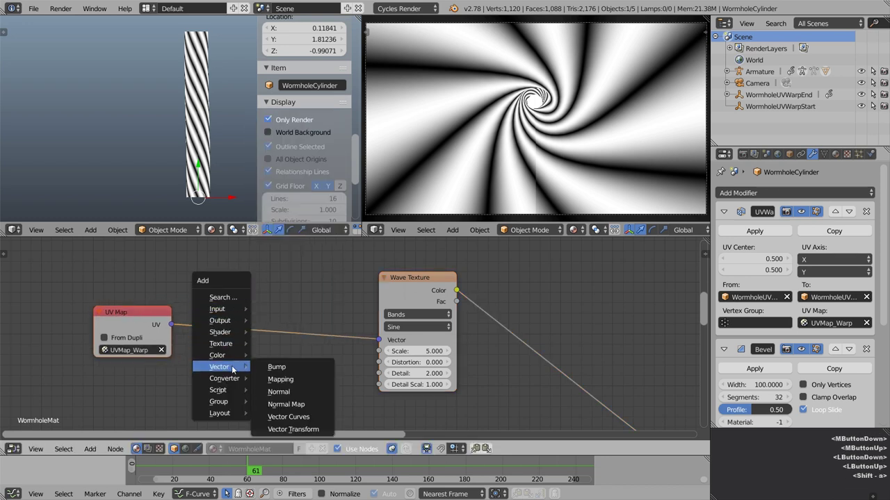
pyautogui.click(281, 380)
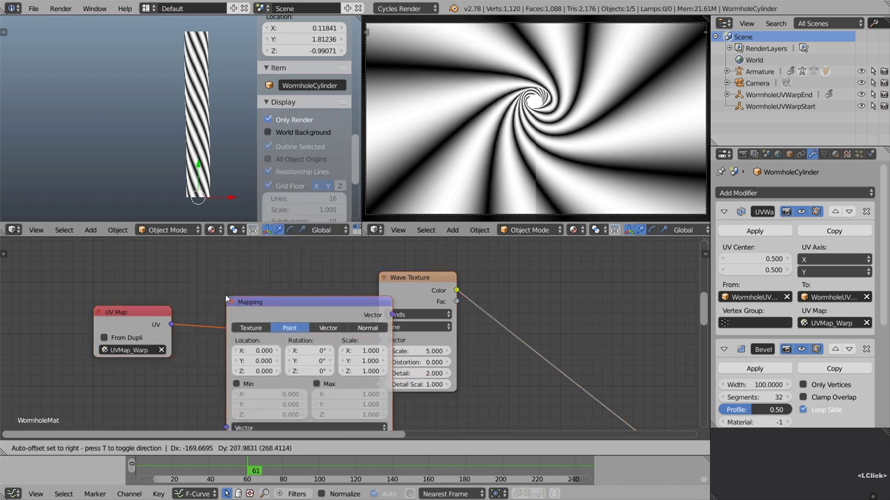
pyautogui.click(223, 270)
# Set the new Mapping node's Y rotation to 45° and play the animation to check the rings.
pyautogui.moveTo(302, 330); pyautogui.dragTo(354, 331)
pyautogui.click(301, 332)
pyautogui.write('45')
pyautogui.press('Return')
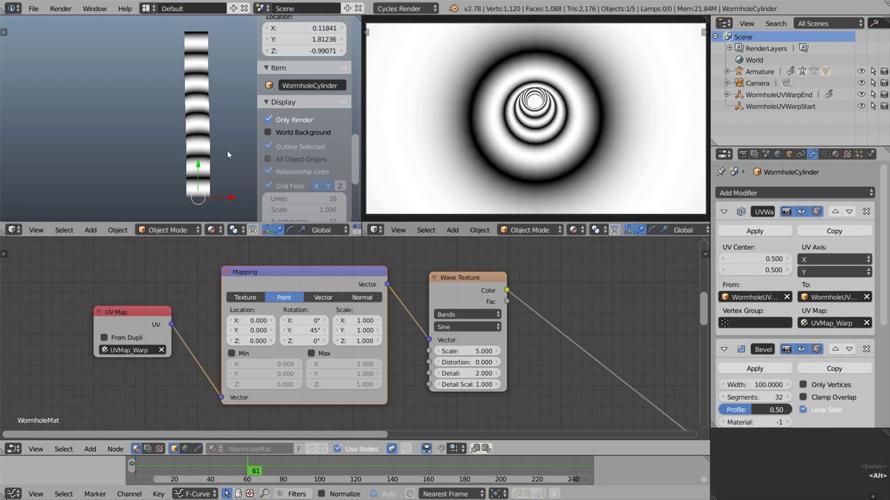
pyautogui.hotkey('alt', 'a')
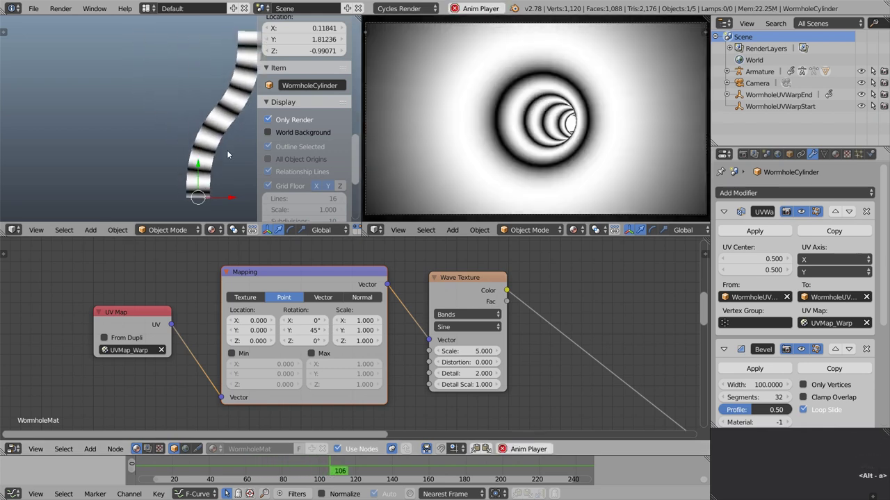
pyautogui.hotkey('alt', 'a')
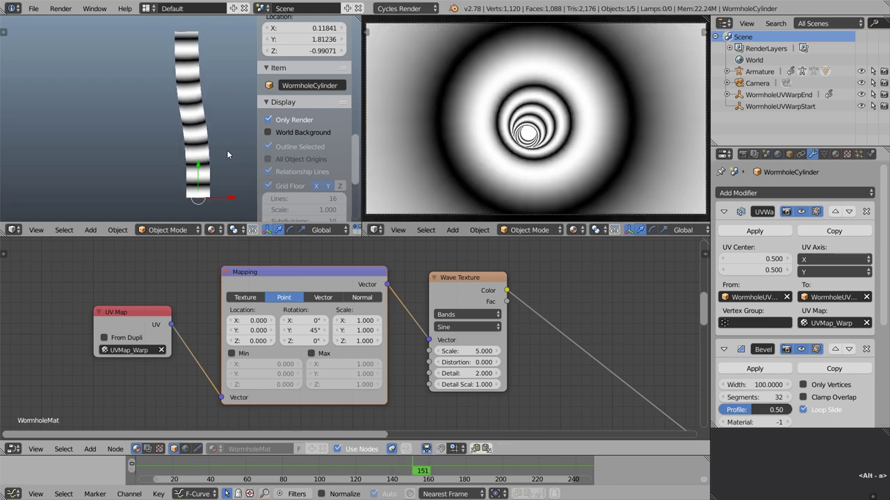
# Set the Wave Texture's Scale to 1 and play the animation to check the wider rings.
pyautogui.scroll(-2, 399, 316)
pyautogui.moveTo(486, 317); pyautogui.dragTo(400, 316, button='middle')
pyautogui.scroll(1, 400, 316)
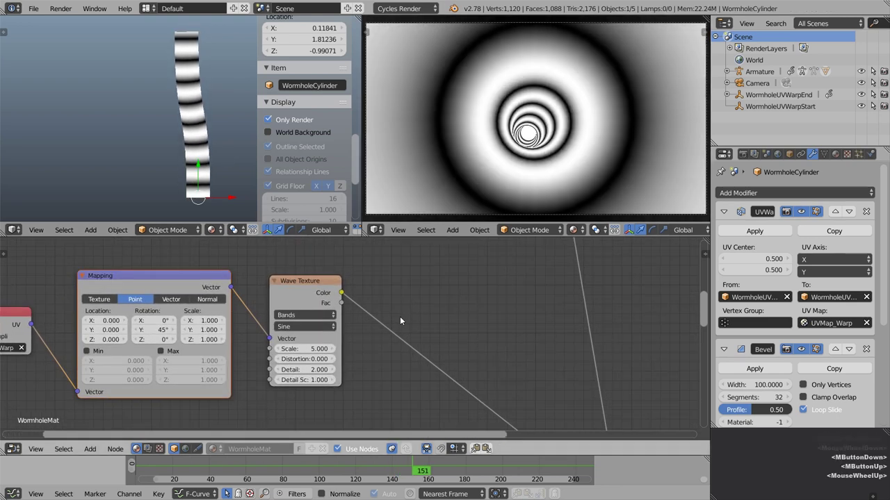
pyautogui.click(308, 348)
pyautogui.write('1')
pyautogui.press('Return')
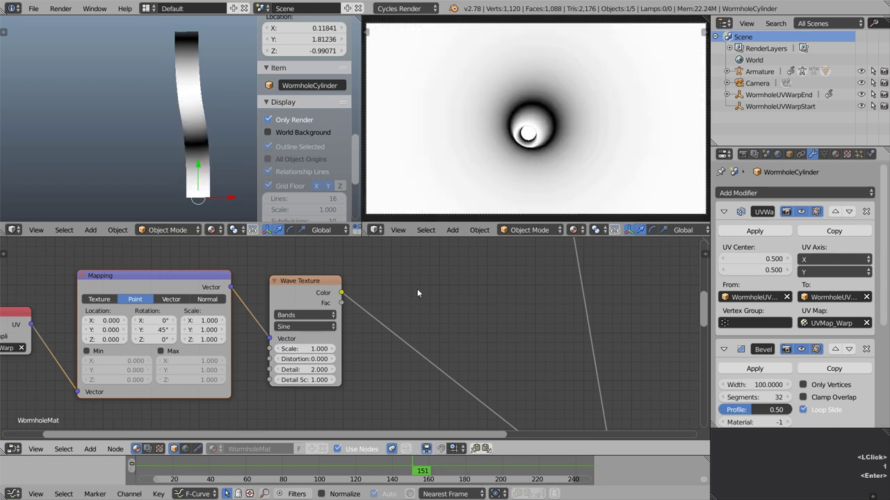
pyautogui.hotkey('alt', 'a')
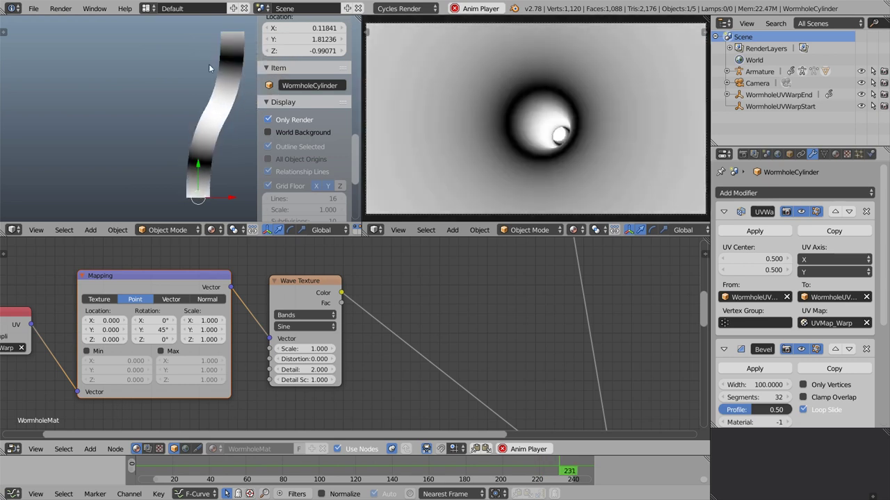
pyautogui.hotkey('alt', 'a')
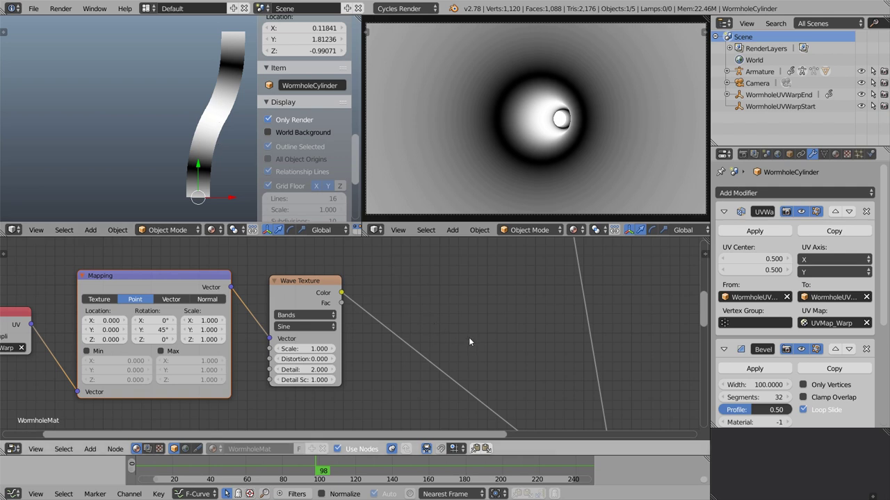
# Insert a Math node on the Wave Texture's Color output link.
pyautogui.keyDown('shift'); pyautogui.scroll(1, 466, 321); pyautogui.keyUp('shift')
pyautogui.hotkey('shift', 'a')
pyautogui.moveTo(450, 324)
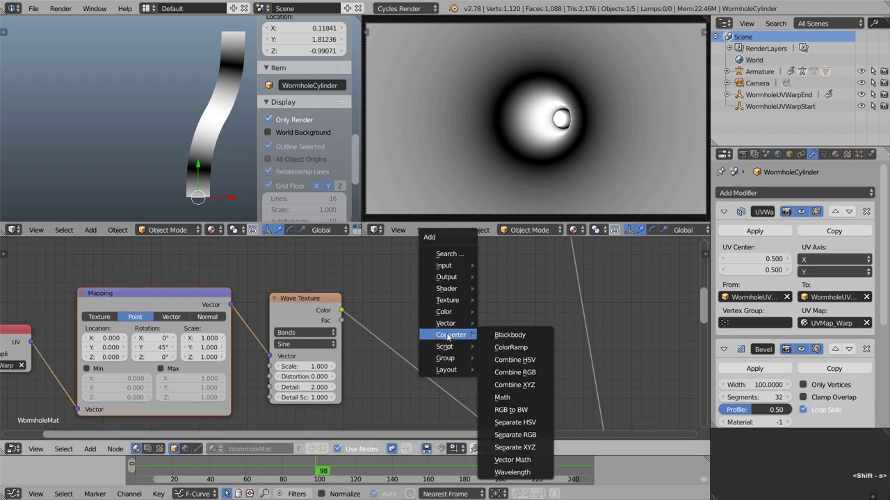
pyautogui.click(503, 397)
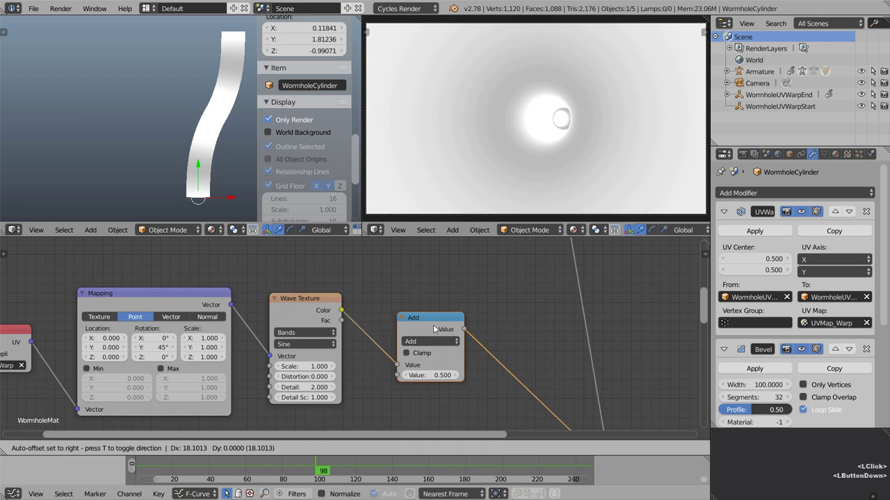
pyautogui.click(432, 306)
# Set the Math node to Power with a value of 22.4 and play the animation to check the thinner rings.
pyautogui.click(464, 331)
pyautogui.click(449, 216)
pyautogui.moveTo(464, 365); pyautogui.dragTo(226, 128)
pyautogui.hotkey('alt', 'a')
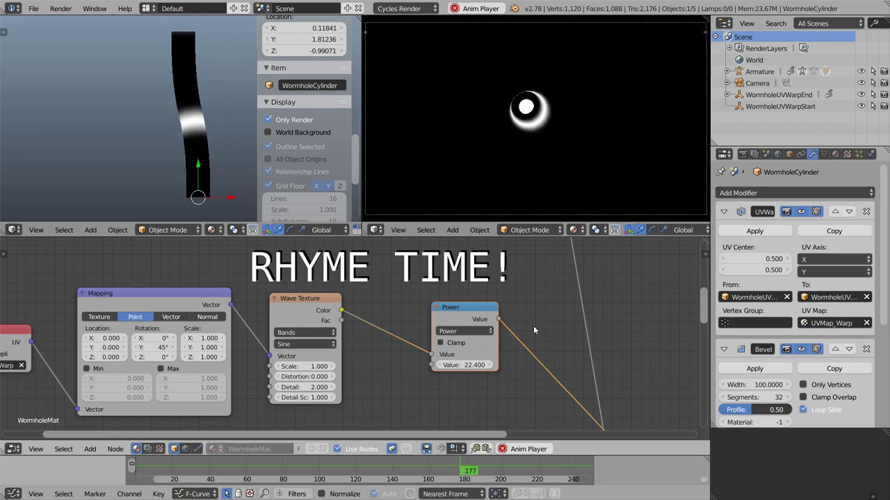
pyautogui.hotkey('alt', 'a')
# Set the wave layer's Mapping Y scale to 2.6, try a Wave Texture Scale of 5.5, and return that Scale to 1.
pyautogui.moveTo(206, 346); pyautogui.dragTo(230, 346)
pyautogui.moveTo(306, 366); pyautogui.dragTo(317, 367)
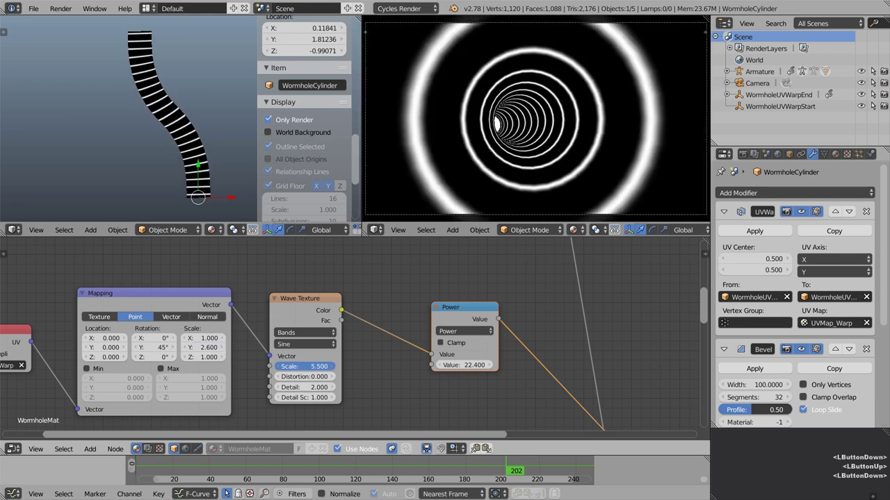
pyautogui.click(317, 365)
pyautogui.write('1')
pyautogui.press('Return')
# Set the wave layer's Mapping Y scale to 1 and the Wave Texture's Scale to 0.5.
pyautogui.click(200, 348)
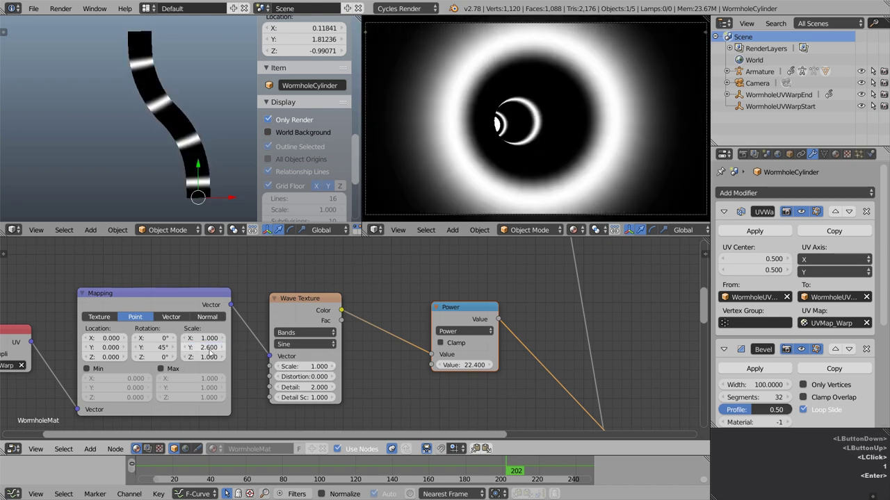
pyautogui.write('1')
pyautogui.press('Return')
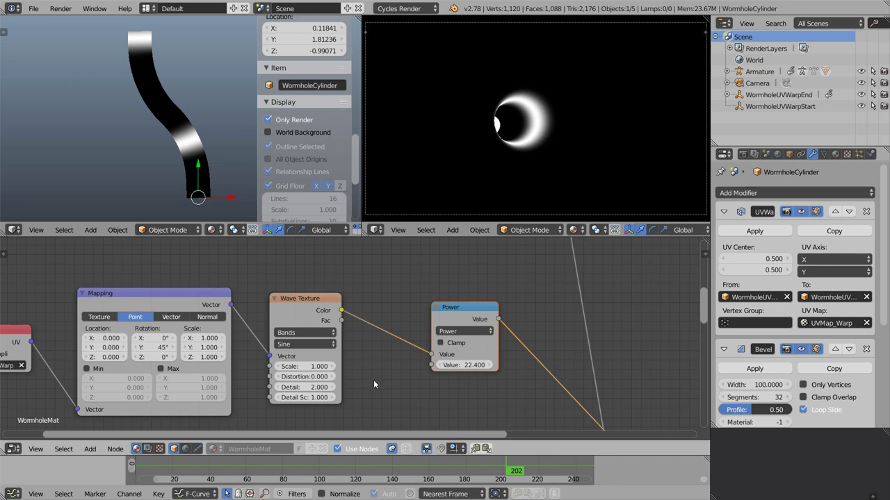
pyautogui.scroll(5, 373, 379)
pyautogui.click(300, 325)
pyautogui.write('0.5')
pyautogui.press('Return')
# Set the Wave Texture's Distortion to 2, Detail to 5 and Detail Scale to 10, and play the animation to check it.
pyautogui.click(303, 339)
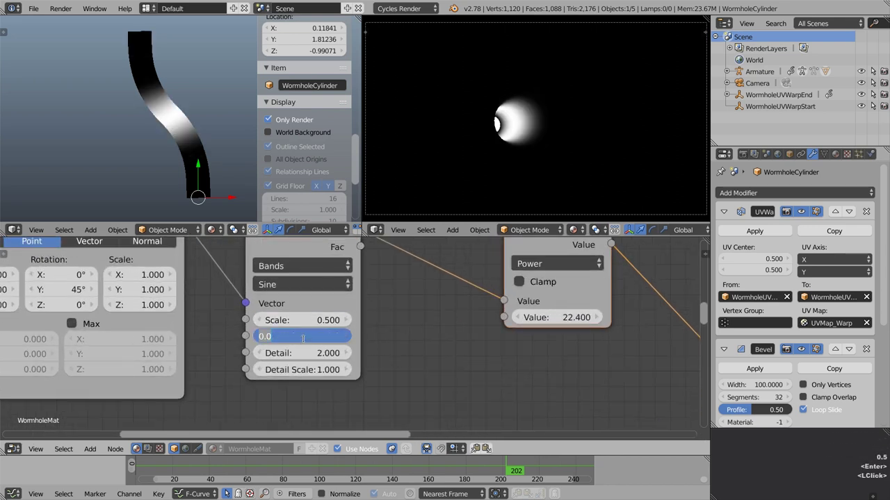
pyautogui.write('2')
pyautogui.press('Return')
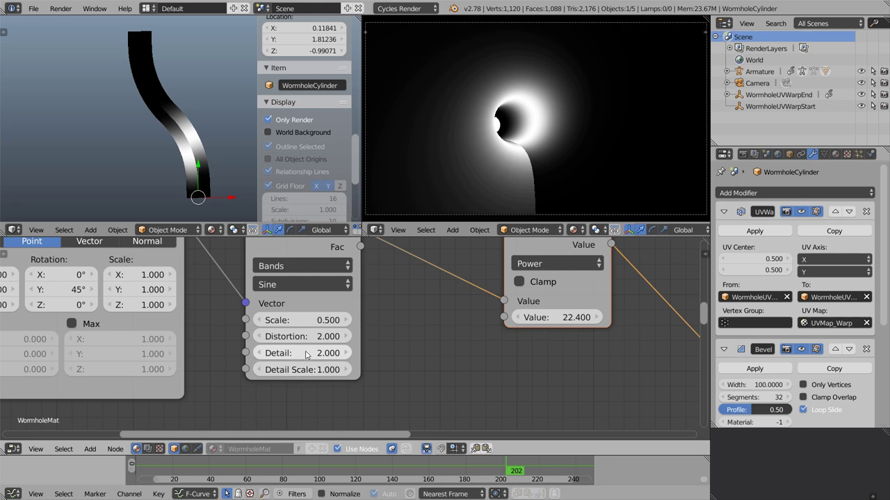
pyautogui.click(306, 356)
pyautogui.write('5')
pyautogui.press('Return')
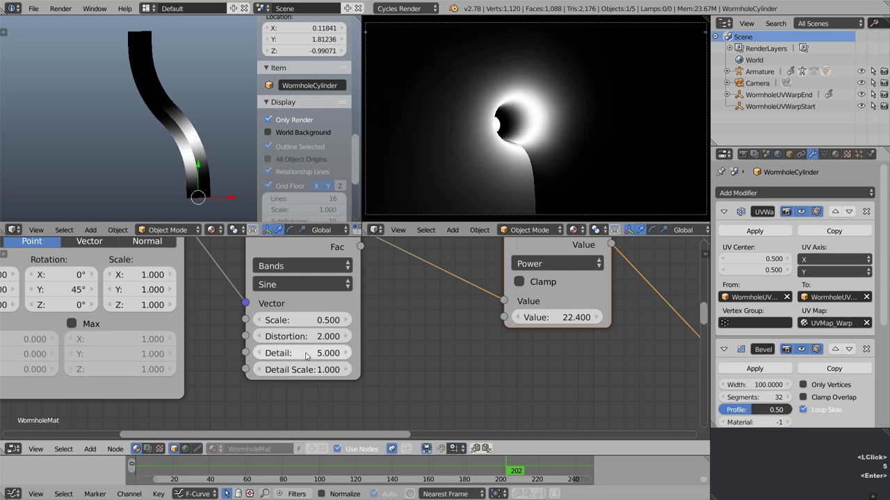
pyautogui.click(309, 369)
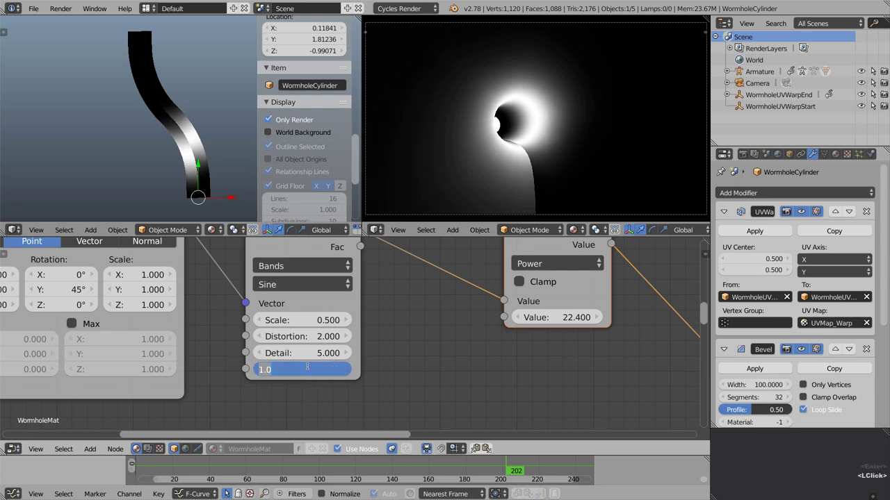
pyautogui.write('10')
pyautogui.press('Return')
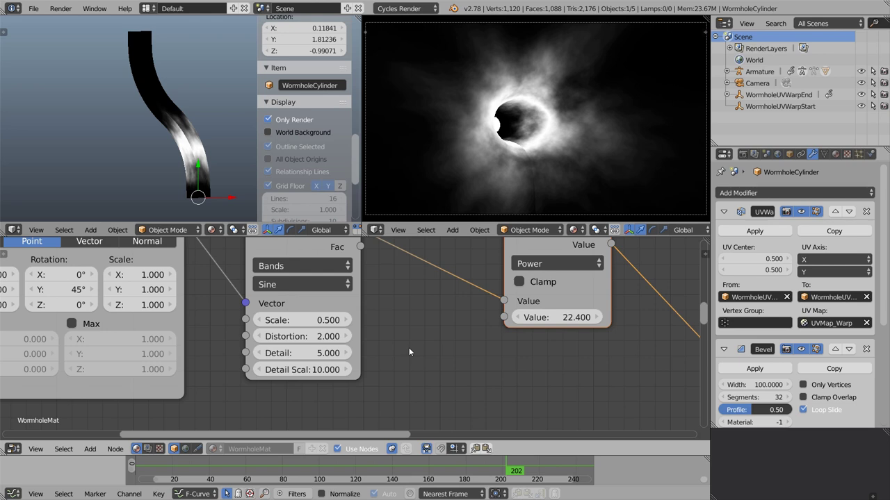
pyautogui.hotkey('alt', 'a')
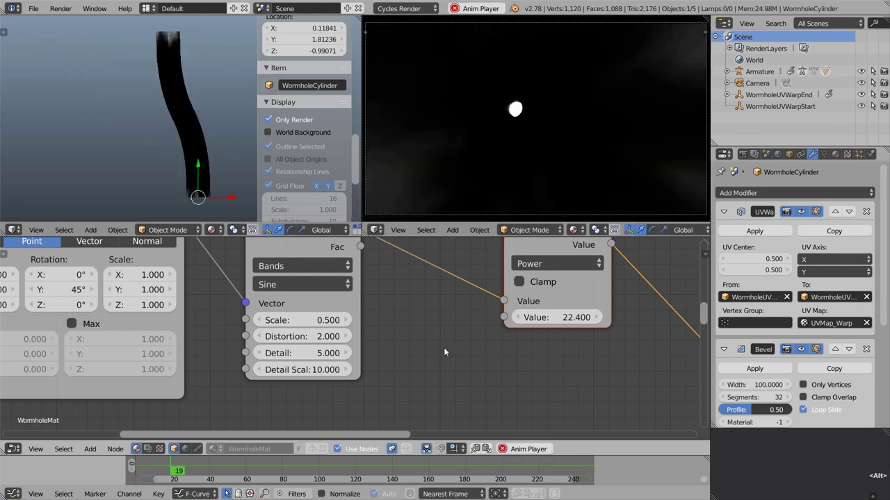
pyautogui.hotkey('alt', 'a')
# Duplicate the LongStreaks Dodge node onto the Power node's output link and feed the original Dodge output into the copy's Color1.
pyautogui.scroll(-5, 449, 347)
pyautogui.moveTo(473, 362); pyautogui.dragTo(417, 324, button='middle')
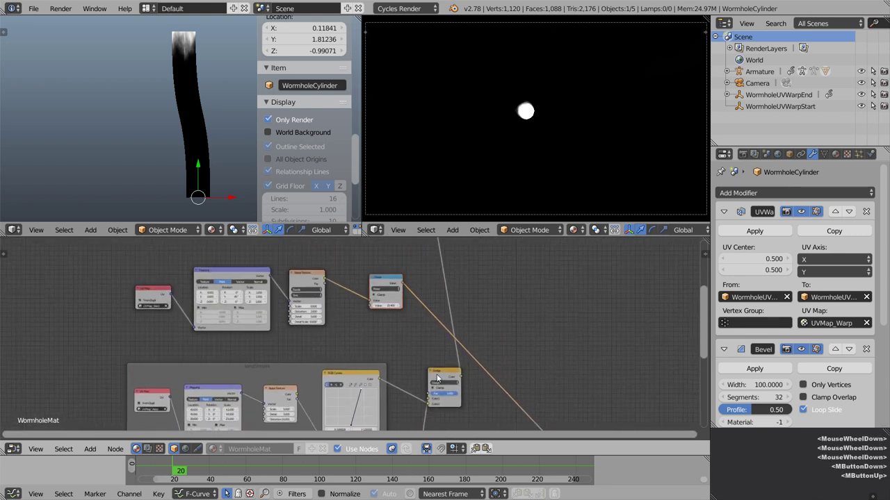
pyautogui.scroll(4, 437, 378)
pyautogui.hotkey('shift', 'd')
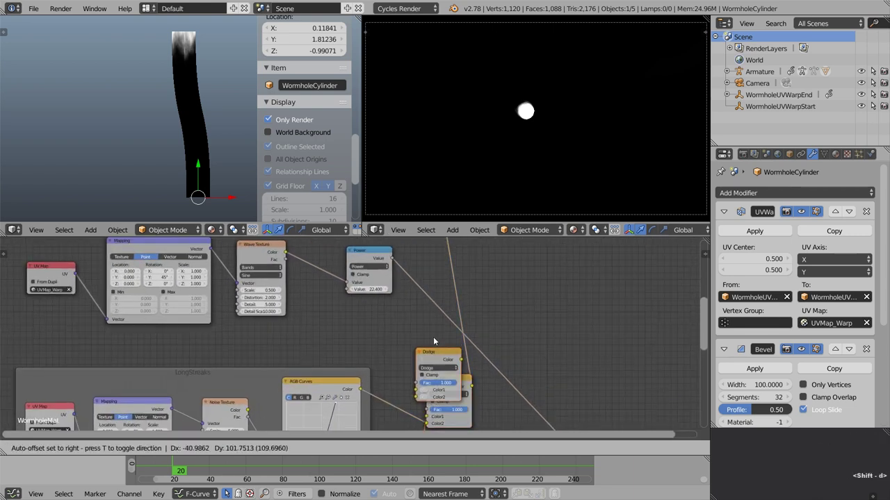
pyautogui.click(451, 258)
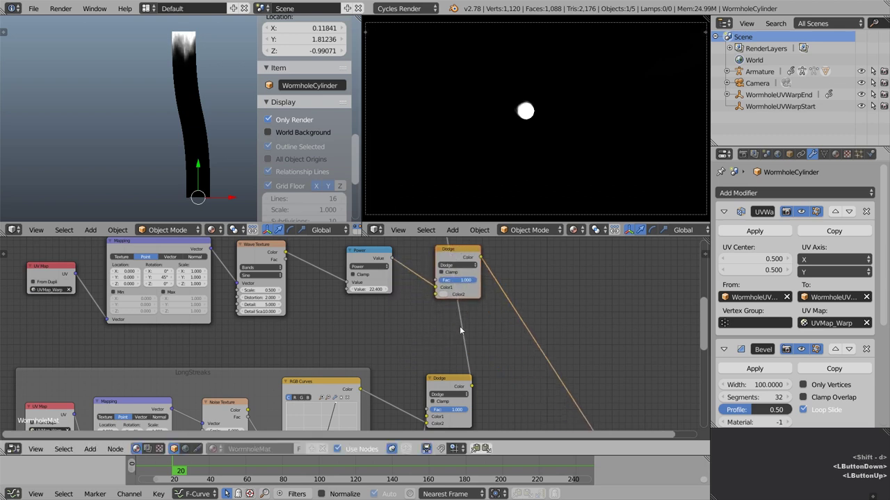
pyautogui.moveTo(470, 386)
pyautogui.mouseDown()
pyautogui.moveTo(517, 322)
pyautogui.moveTo(478, 295)
pyautogui.moveTo(439, 291)
pyautogui.mouseUp()
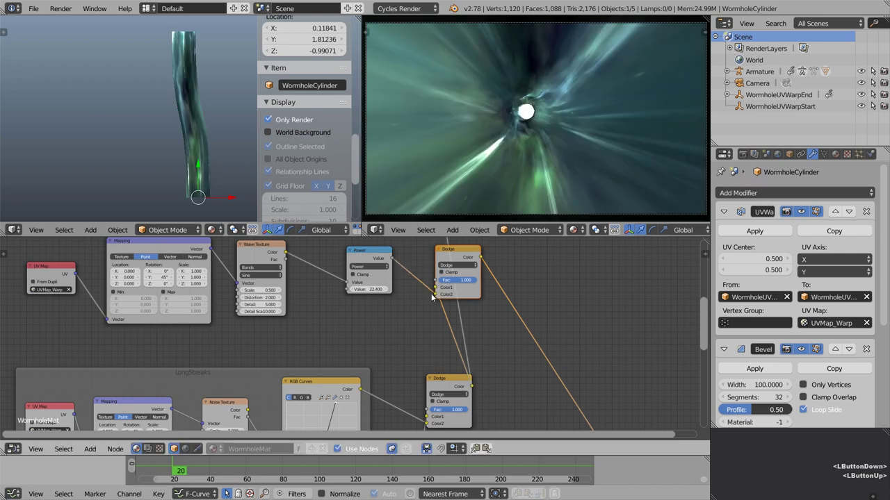
# Connect the new Dodge node's output to Color1 of the end gradient's mix node and play the animation to check the blend.
pyautogui.moveTo(410, 272); pyautogui.dragTo(417, 292, button='middle')
pyautogui.scroll(-4, 389, 361)
pyautogui.moveTo(370, 395); pyautogui.dragTo(419, 399, button='middle')
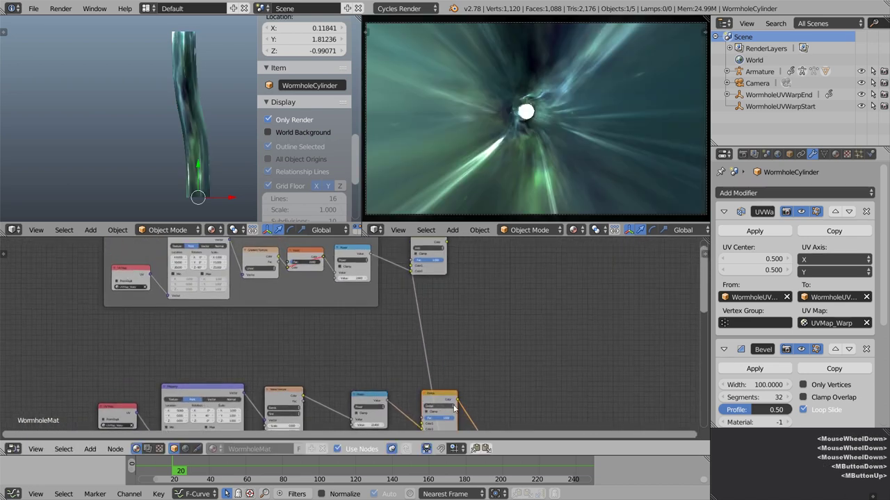
pyautogui.moveTo(456, 396)
pyautogui.mouseDown()
pyautogui.moveTo(479, 300)
pyautogui.moveTo(412, 267)
pyautogui.mouseUp()
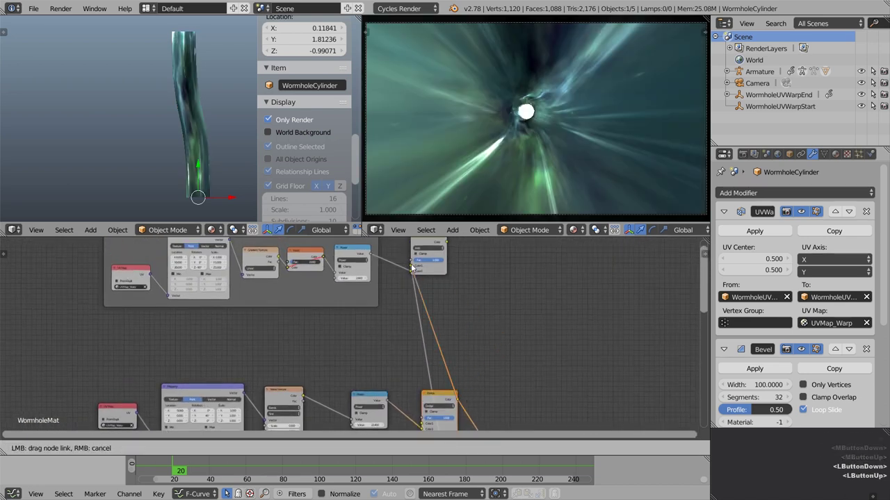
pyautogui.scroll(4, 403, 334)
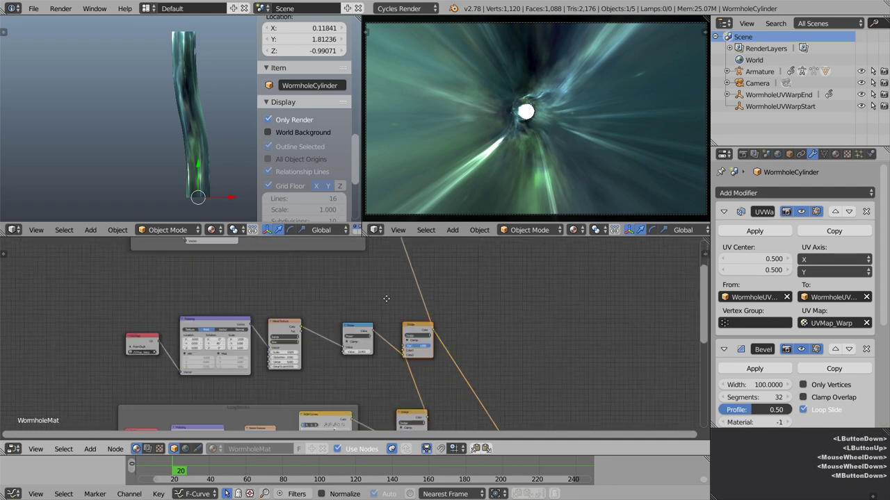
pyautogui.moveTo(450, 302); pyautogui.dragTo(437, 298)
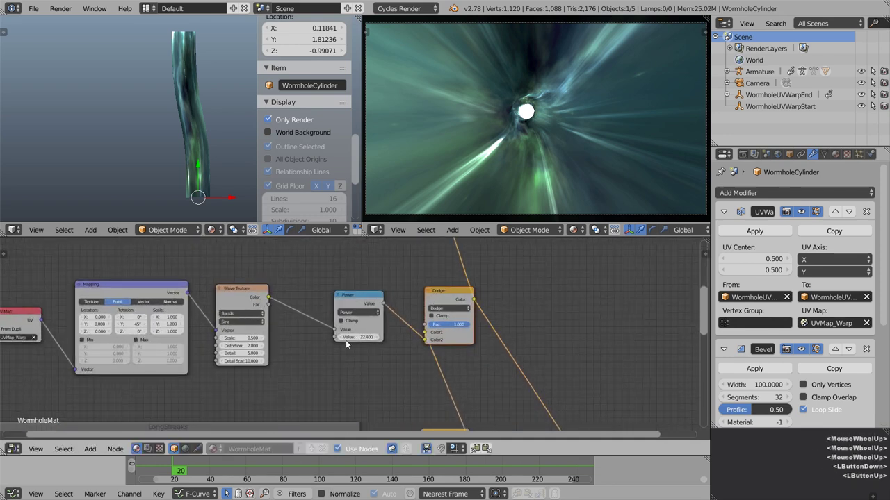
pyautogui.hotkey('alt', 'a')
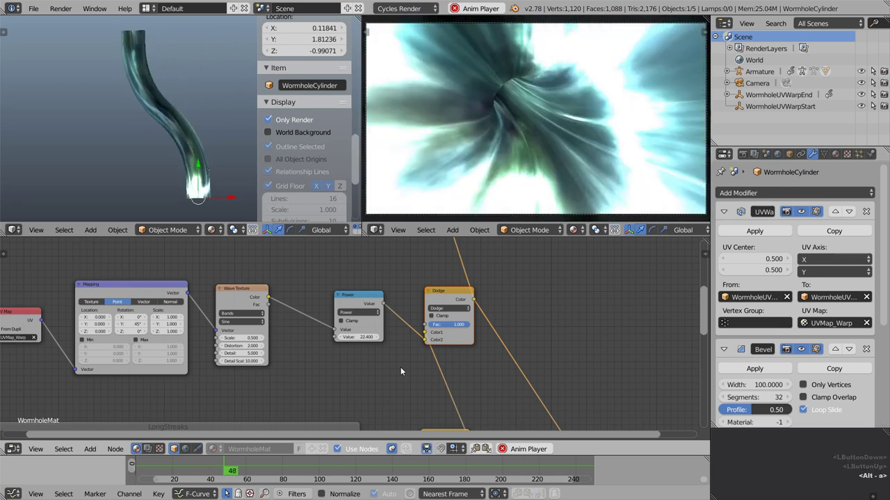
pyautogui.hotkey('alt', 'a')
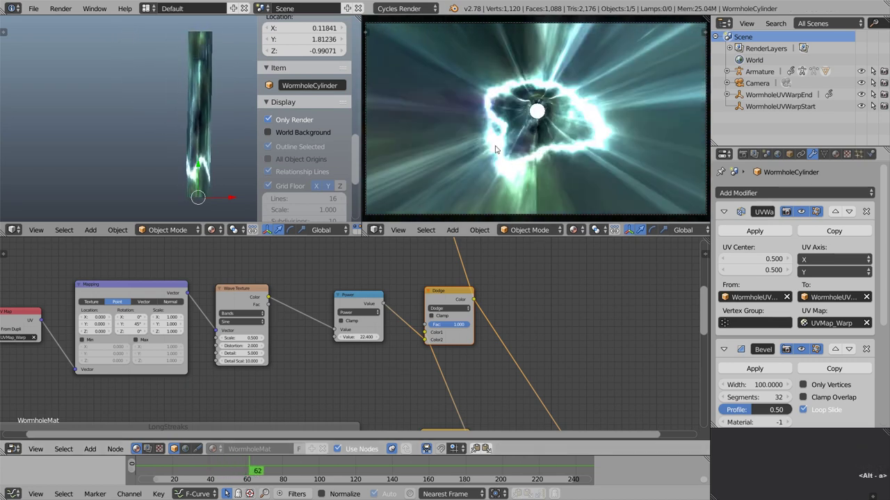
# Try 10 as the wave layer's Power value and settle on 8.
pyautogui.scroll(5, 389, 361)
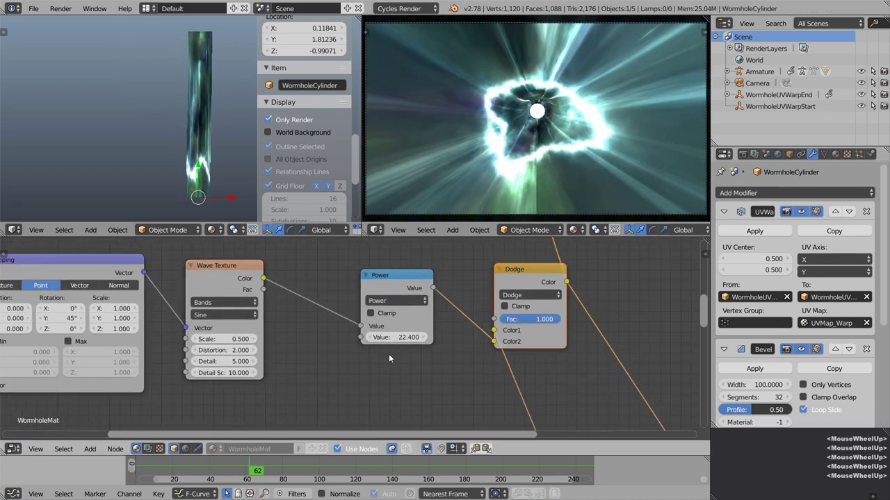
pyautogui.click(400, 338)
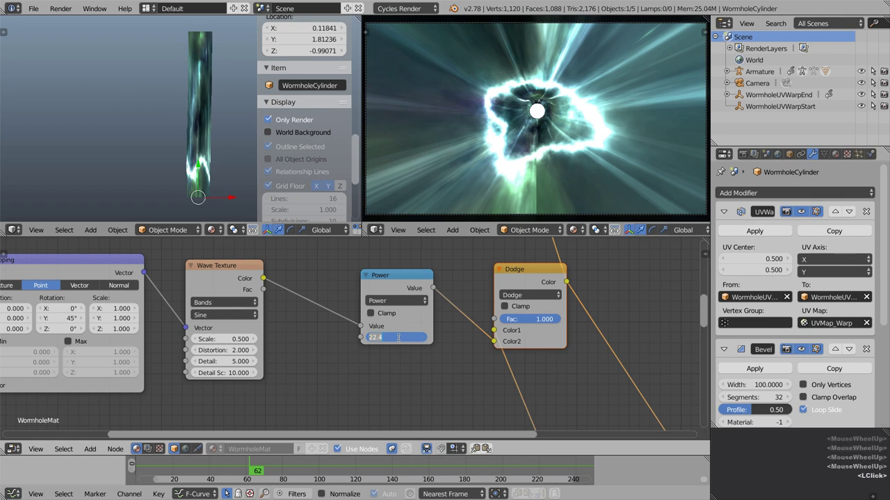
pyautogui.write('10')
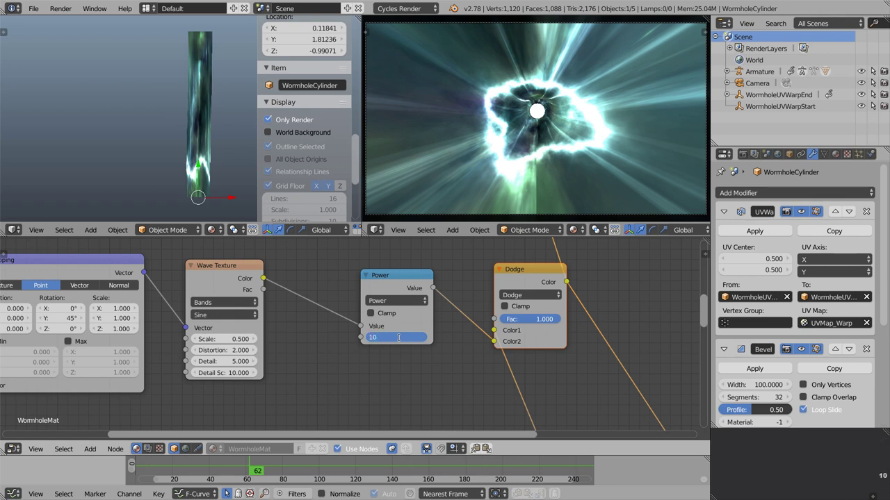
pyautogui.press('Return')
pyautogui.click(400, 339)
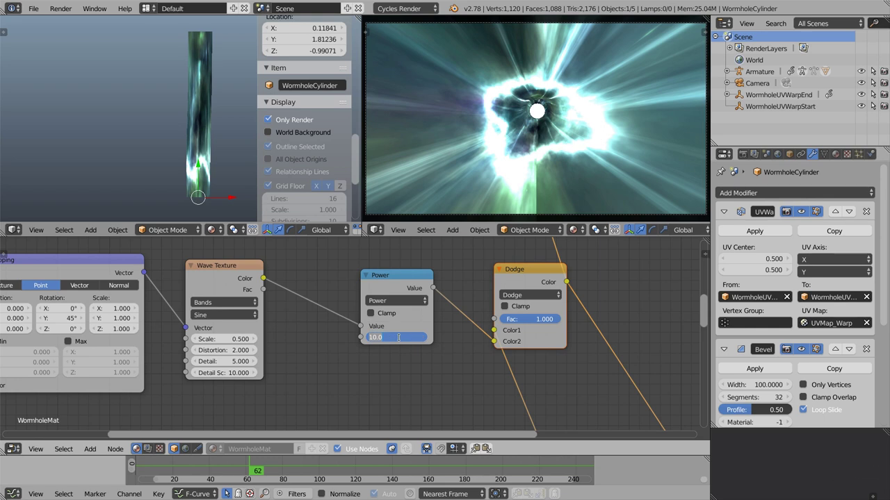
pyautogui.write('8')
pyautogui.press('Return')
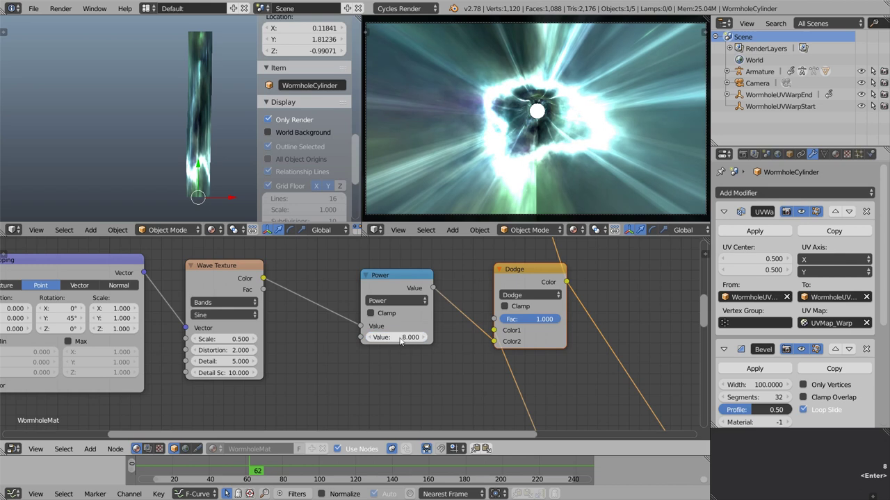
# Set the wave layer's Dodge factor to 0.95 and play the animation to check the softer glow.
pyautogui.click(534, 320)
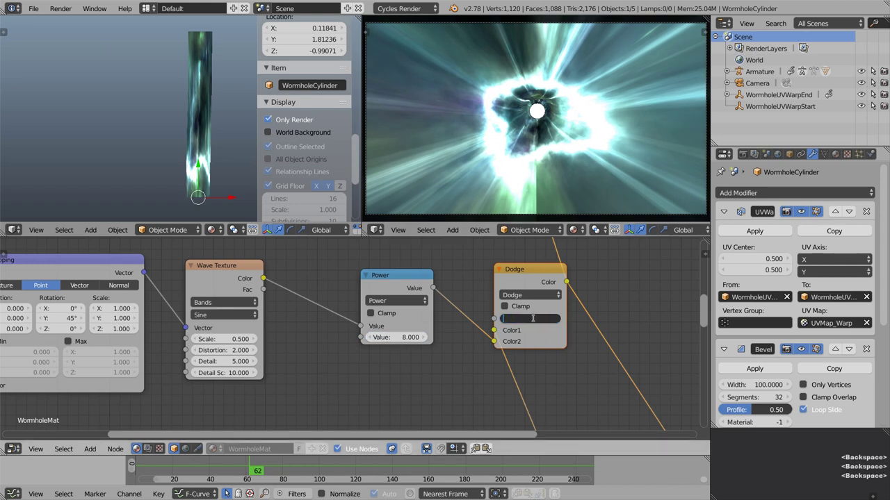
pyautogui.write('0.95')
pyautogui.press('Return')
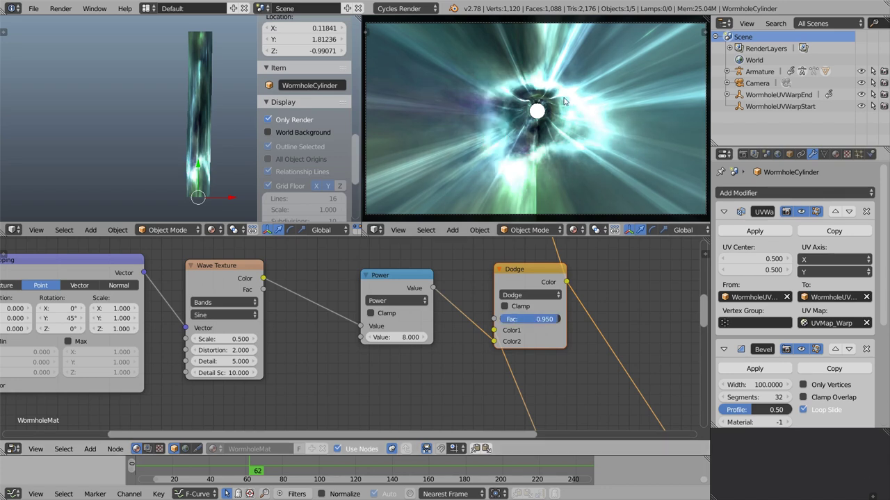
pyautogui.hotkey('alt', 'a')
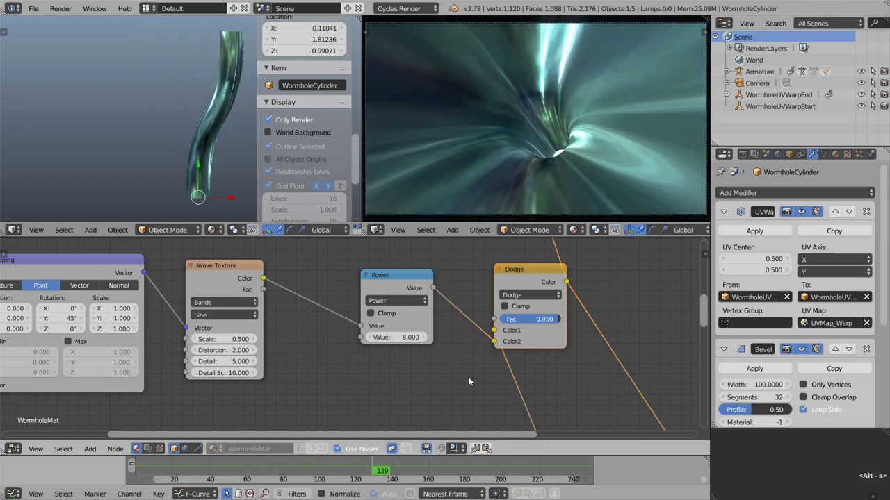
# Enclose the wave layer's UV Map, Mapping, Wave Texture and Power nodes in a frame and give the frame a label.
pyautogui.scroll(-2, 417, 368)
pyautogui.moveTo(387, 363); pyautogui.dragTo(505, 362, button='middle')
pyautogui.scroll(-3, 389, 352)
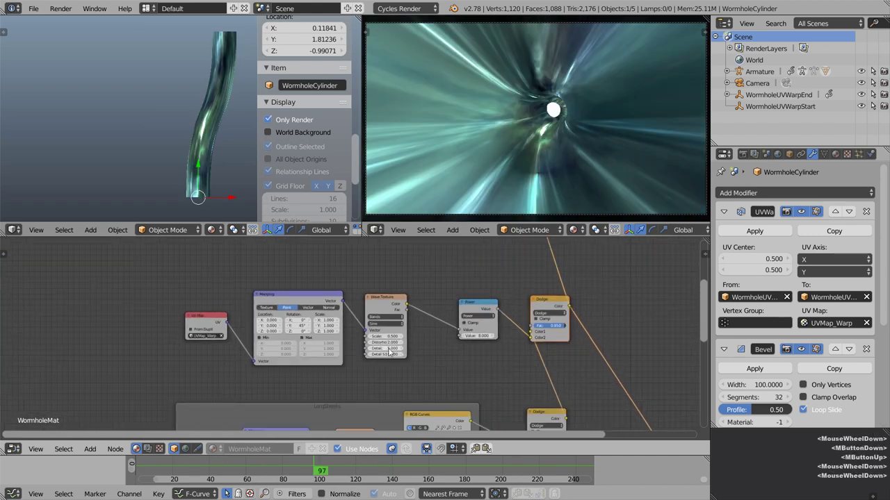
pyautogui.moveTo(181, 275); pyautogui.dragTo(503, 365)
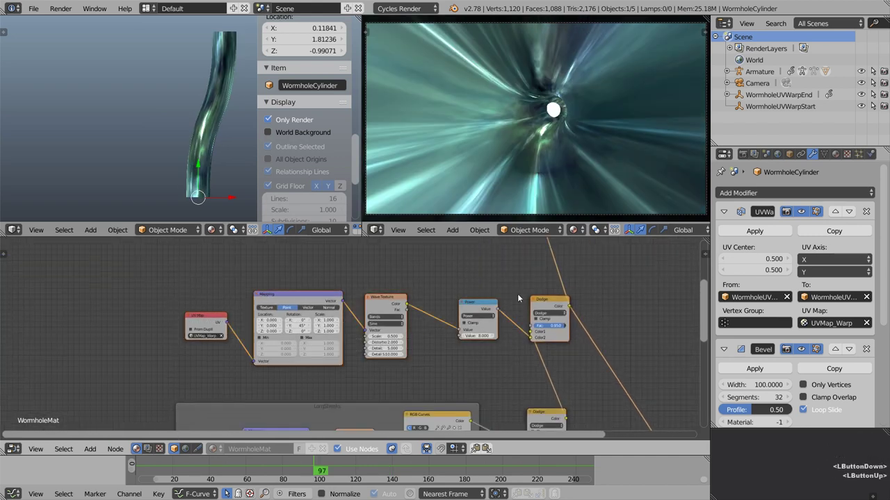
pyautogui.middleClick(517, 272)
pyautogui.hotkey('shift', 'p')
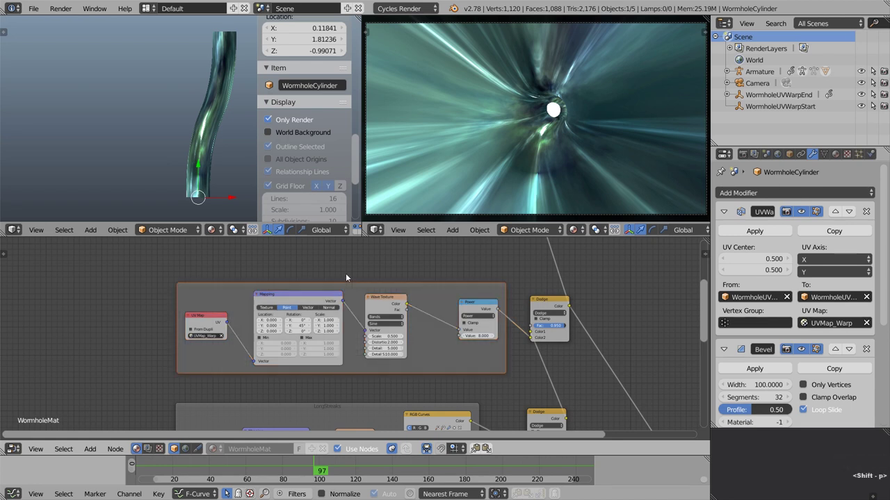
pyautogui.press('n')
pyautogui.click(677, 276)
pyautogui.press('Escape')
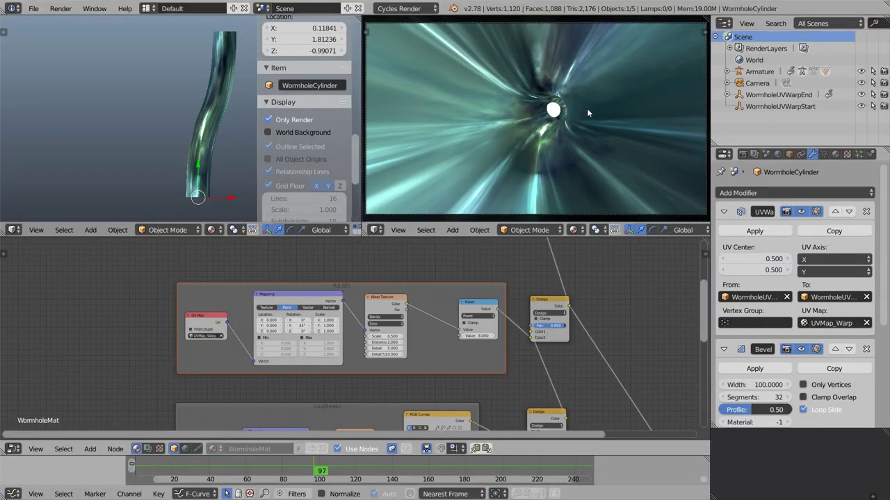
# Duplicate the LongStreaks frame with all its nodes and place the copy in the empty area beside the end gradient layer.
pyautogui.scroll(6, 401, 303)
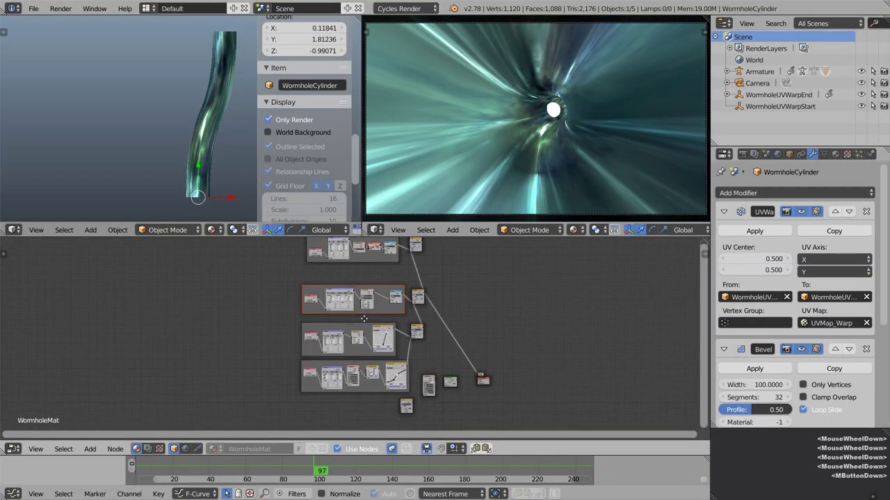
pyautogui.scroll(2, 375, 315)
pyautogui.rightClick(382, 356)
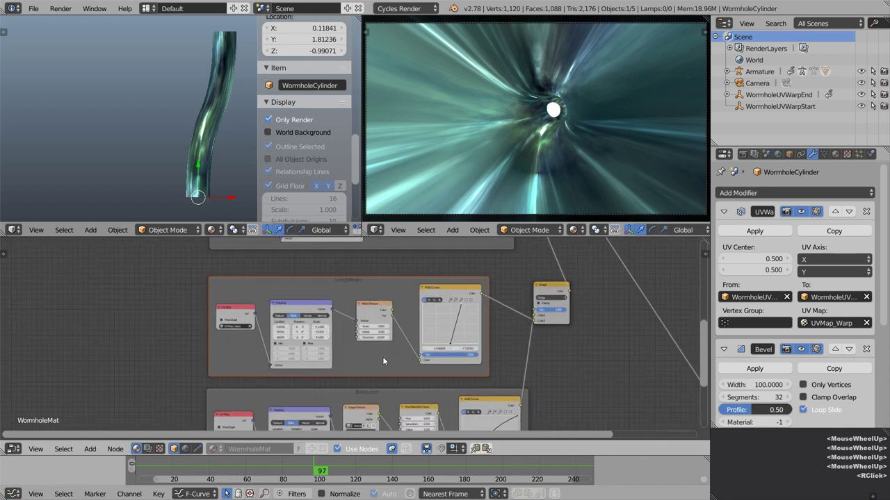
pyautogui.press('b')
pyautogui.moveTo(172, 267); pyautogui.dragTo(509, 377)
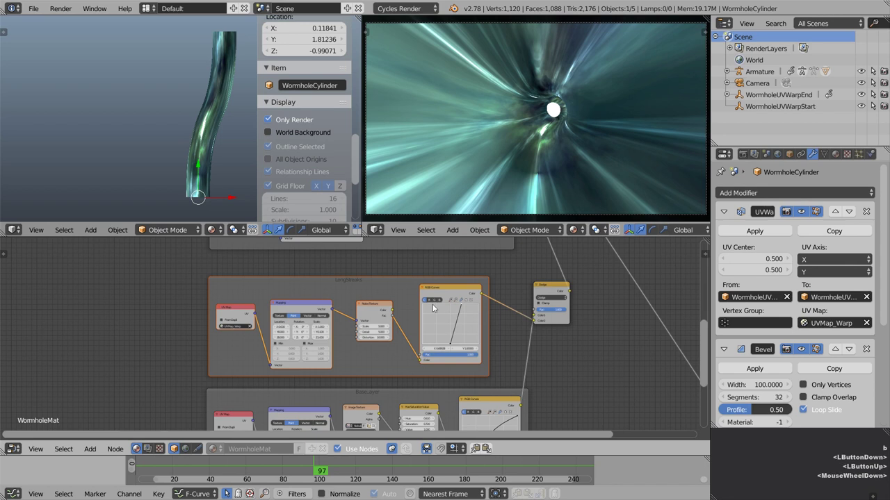
pyautogui.scroll(-5, 432, 305)
pyautogui.moveTo(432, 304); pyautogui.dragTo(469, 402, button='middle')
pyautogui.hotkey('shift', 'd')
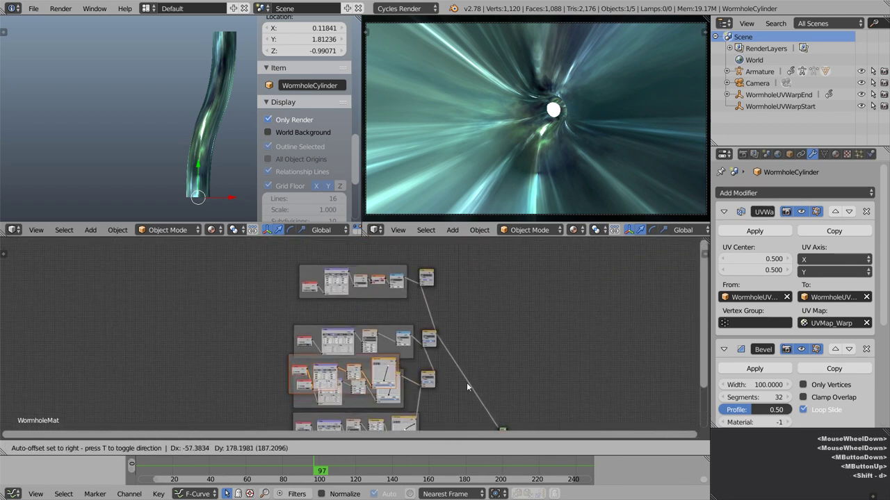
pyautogui.click(359, 313)
pyautogui.scroll(4, 350, 339)
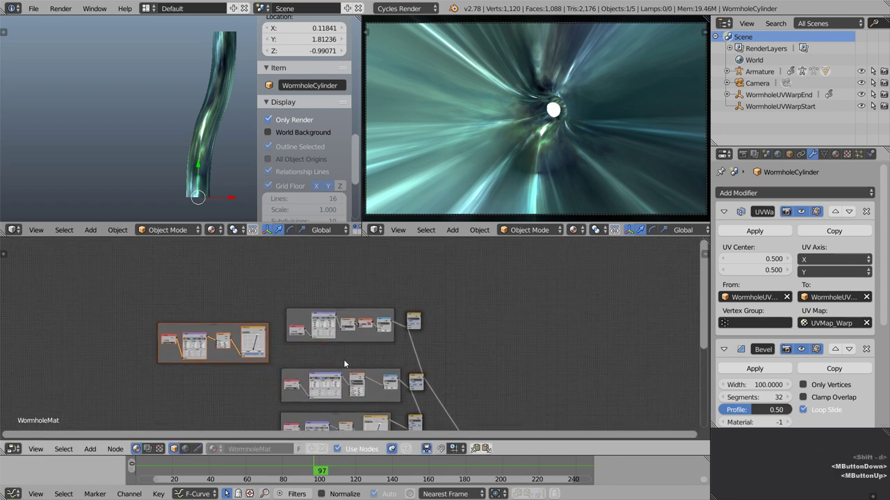
# Move the end gradient frame with its mix node upward and place the copied LongStreaks frame in the gap above the wave layer.
pyautogui.rightClick(292, 310)
pyautogui.press('b')
pyautogui.moveTo(234, 280); pyautogui.dragTo(499, 364)
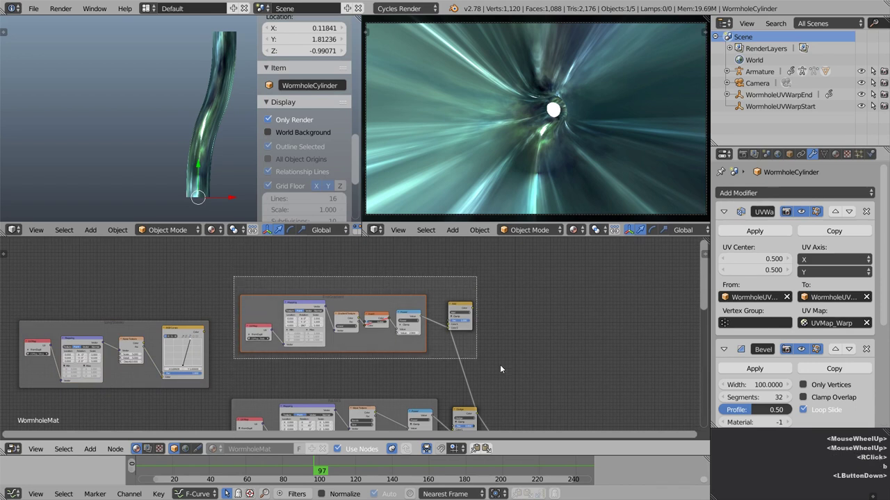
pyautogui.press('g')
pyautogui.click(491, 323)
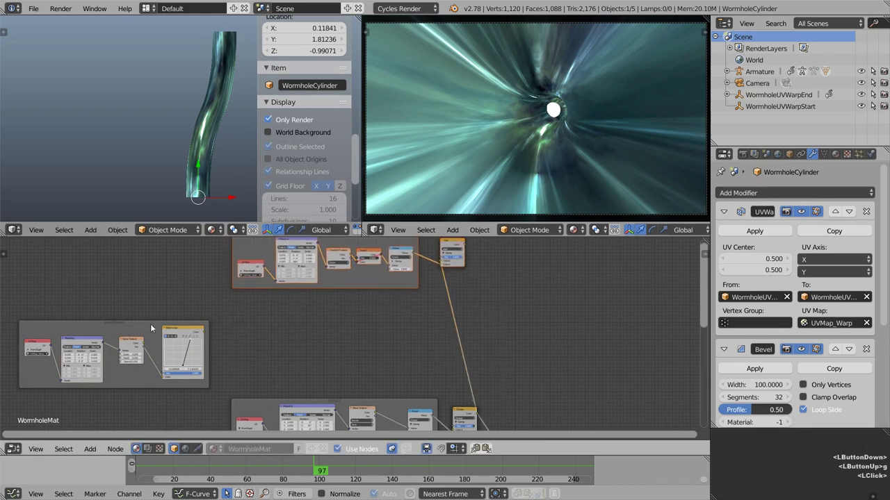
pyautogui.moveTo(137, 325); pyautogui.dragTo(361, 314, button='right')
pyautogui.click(427, 357)
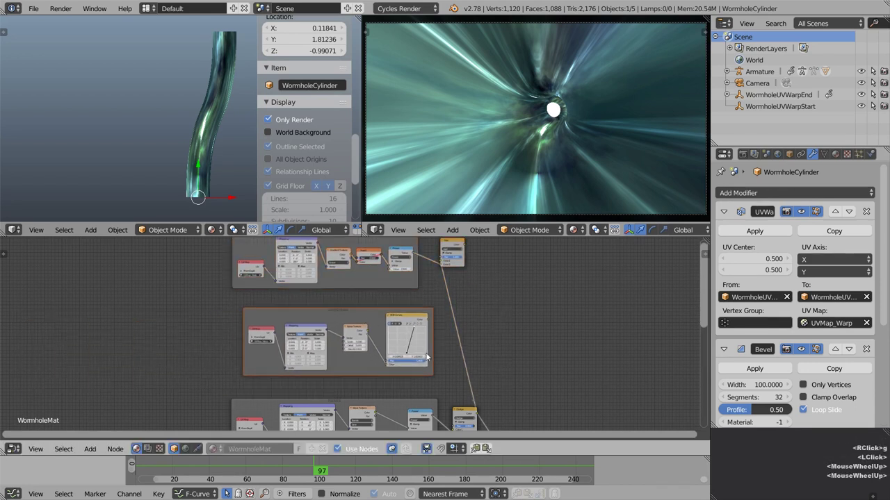
# Label the copied frame MidFreqNoise and preview its RGB Curves output on the tunnel.
pyautogui.scroll(3, 427, 357)
pyautogui.press('n')
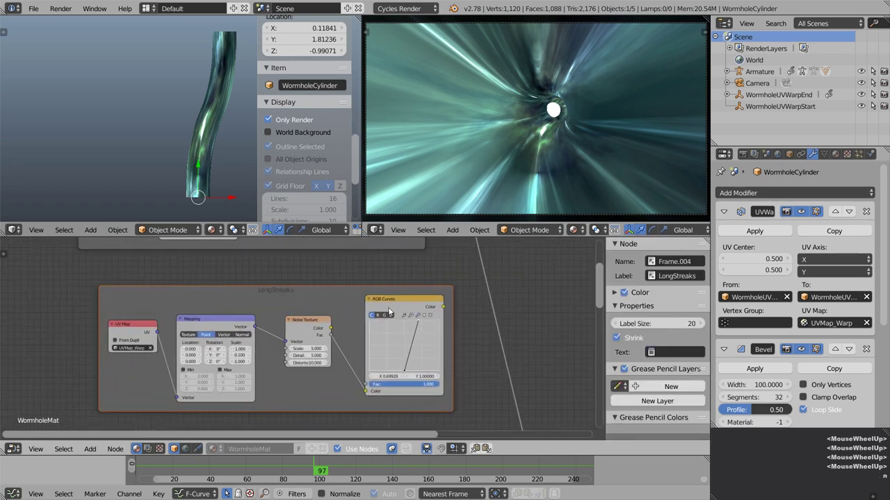
pyautogui.click(677, 276)
pyautogui.write('MidFreqNoise')
pyautogui.press('Return')
pyautogui.keyDown('ctrl'); pyautogui.keyDown('shift'); pyautogui.click(396, 302); pyautogui.keyUp('shift'); pyautogui.keyUp('ctrl')
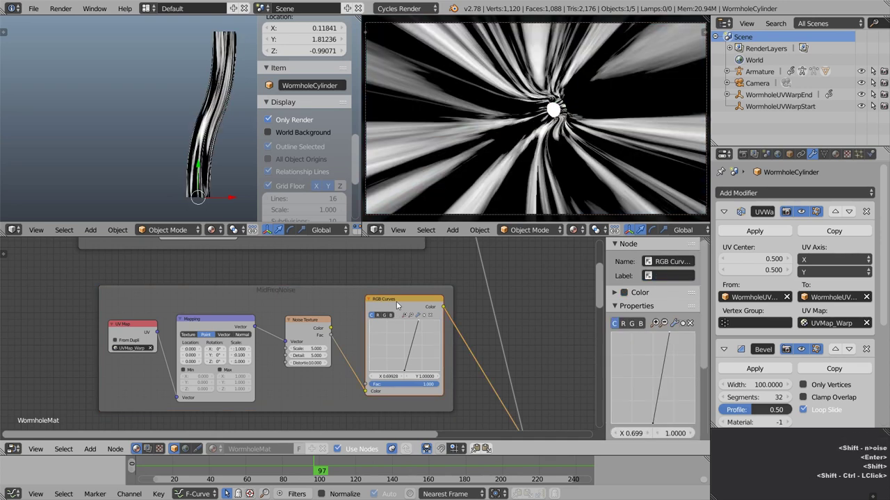
# Remove the Mapping node from the MidFreqNoise frame while keeping its connection, and move the Noise Texture node next to the UV Map node.
pyautogui.moveTo(251, 394); pyautogui.dragTo(314, 353, button='middle')
pyautogui.scroll(5, 314, 353)
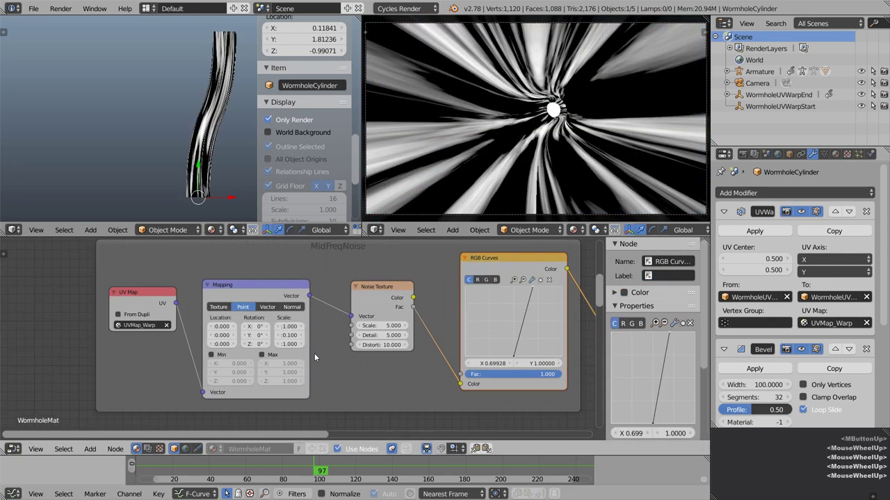
pyautogui.rightClick(227, 286)
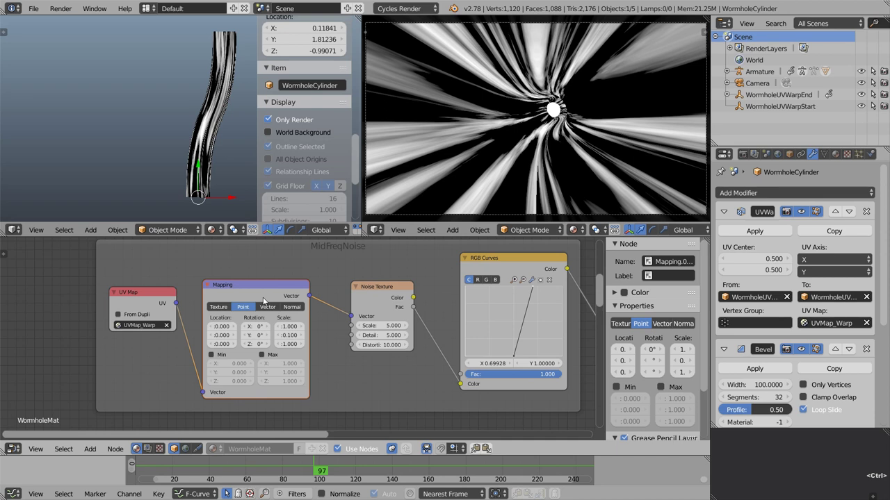
pyautogui.hotkey('ctrl', 'x')
pyautogui.moveTo(351, 319); pyautogui.dragTo(249, 299, button='right')
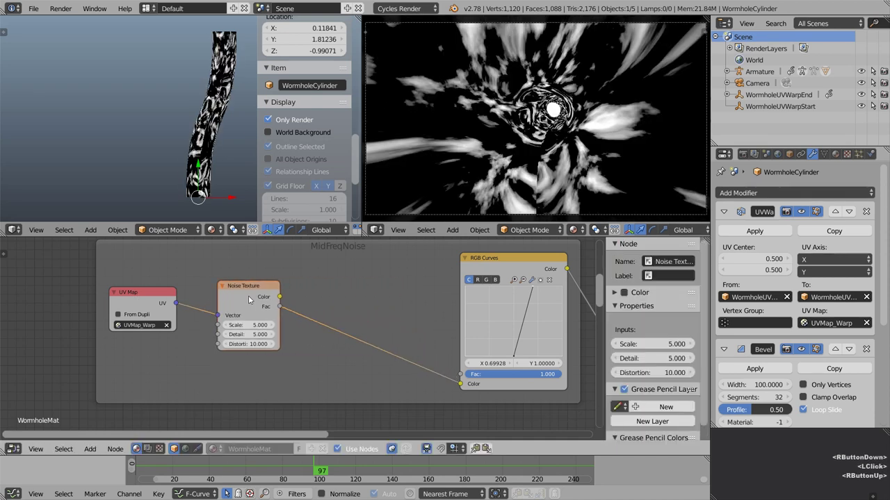
# Set the MidFreqNoise Noise Texture's Distortion to 0 and move the RGB Curves node closer to it.
pyautogui.click(252, 345)
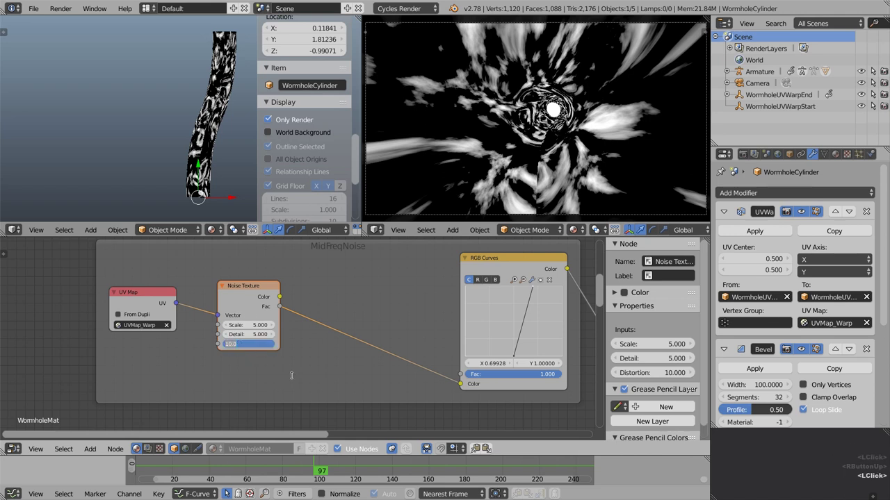
pyautogui.write('0')
pyautogui.press('Return')
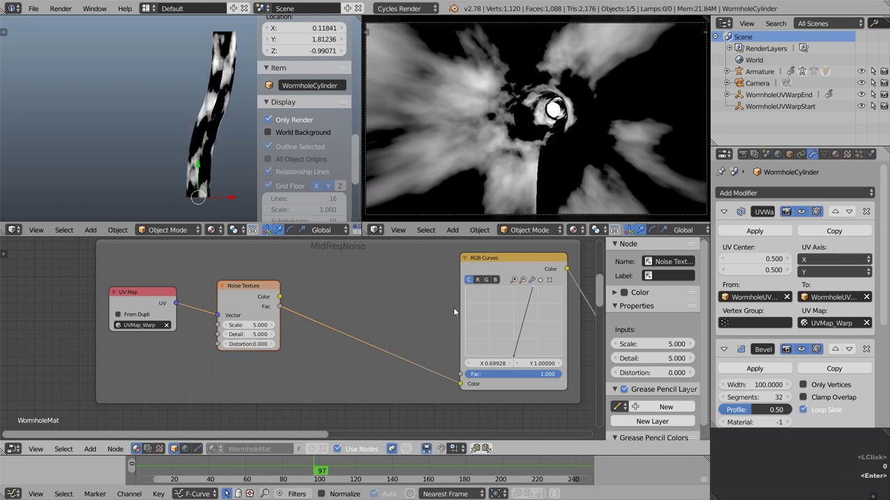
pyautogui.moveTo(501, 267); pyautogui.dragTo(369, 270)
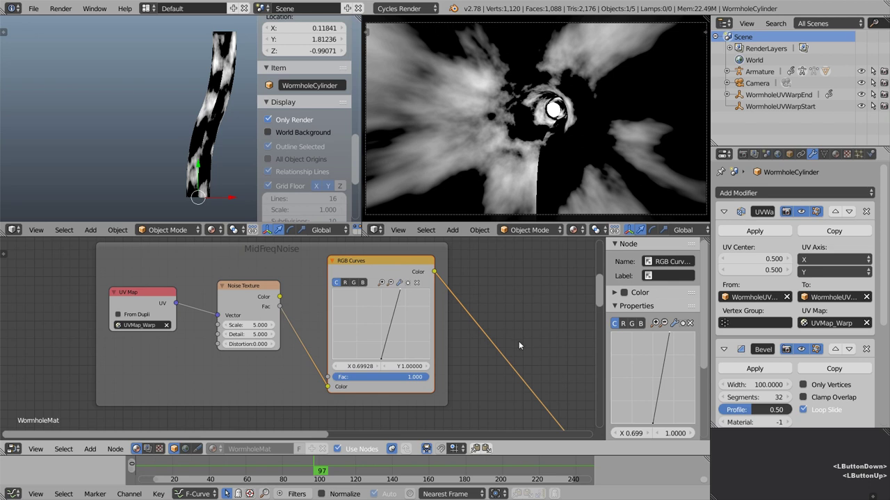
# Insert a Math node after the MidFreqNoise RGB Curves, set its operation to Power and its value to 2.8.
pyautogui.moveTo(518, 341); pyautogui.dragTo(458, 334, button='middle')
pyautogui.hotkey('shift', 'a')
pyautogui.moveTo(459, 326)
pyautogui.click(508, 406)
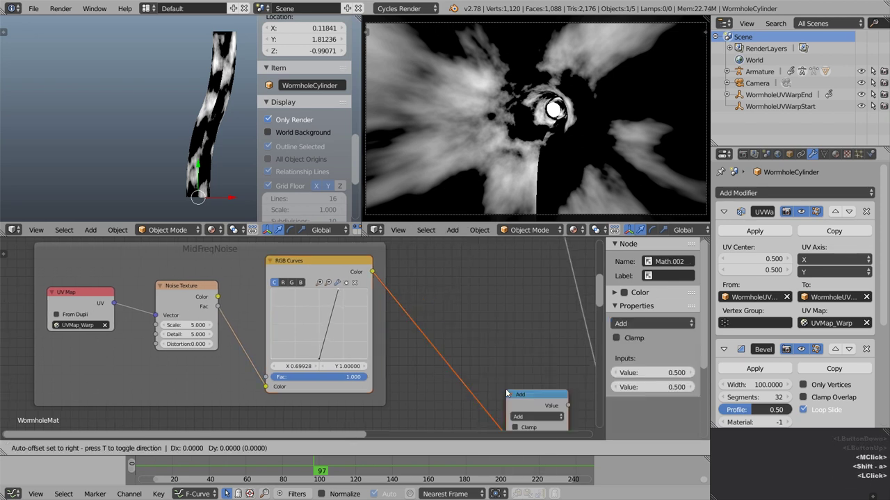
pyautogui.click(409, 278)
pyautogui.click(438, 301)
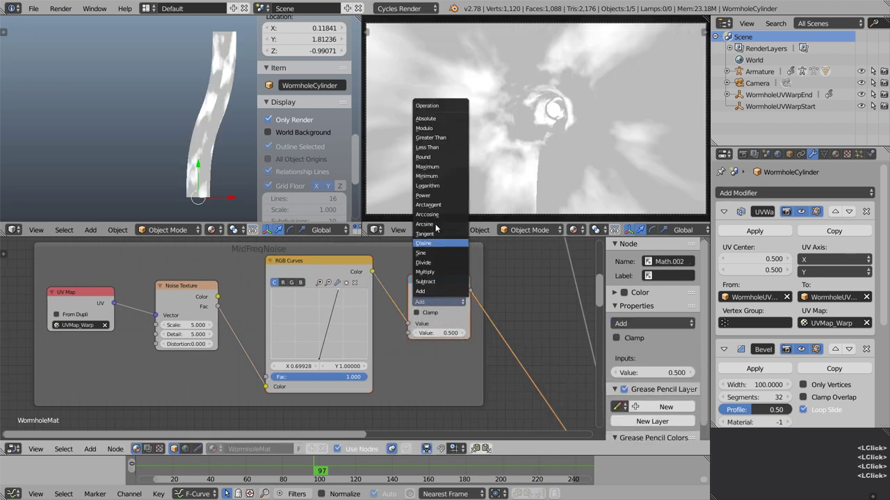
pyautogui.click(432, 200)
pyautogui.moveTo(438, 333); pyautogui.dragTo(575, 333)
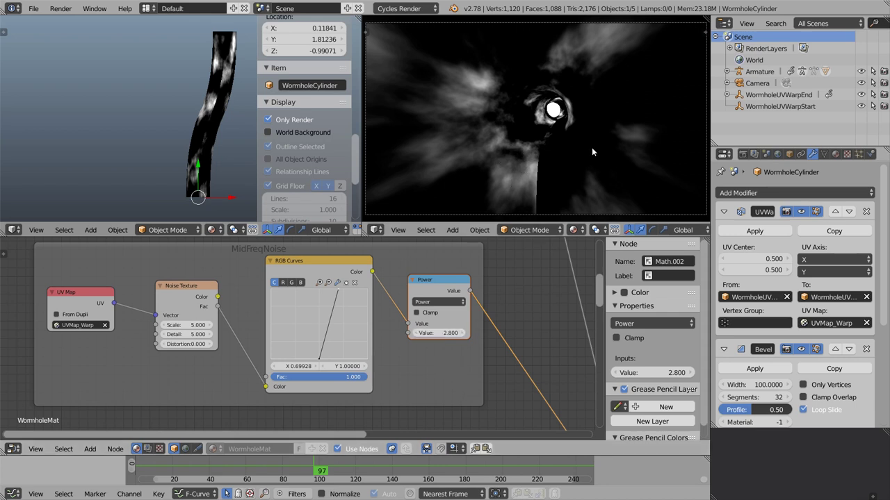
# Set the MidFreqNoise Noise Texture's Scale to 12.
pyautogui.click(189, 325)
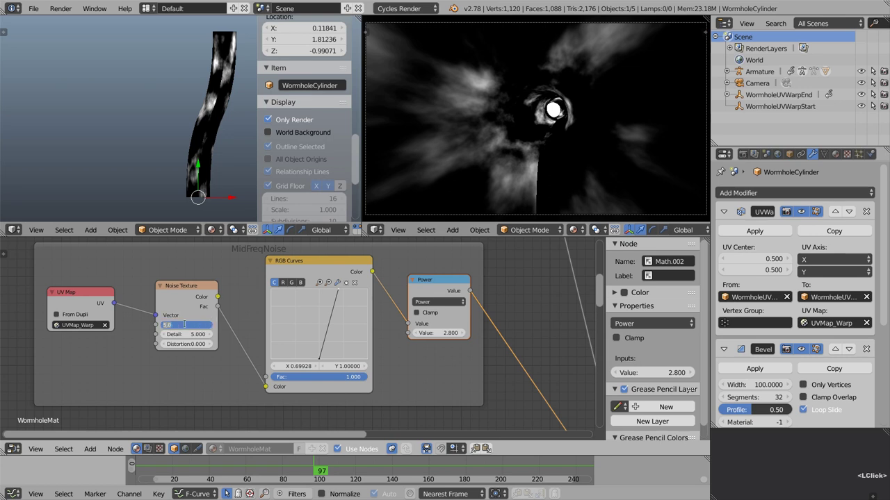
pyautogui.write('12')
pyautogui.press('Return')
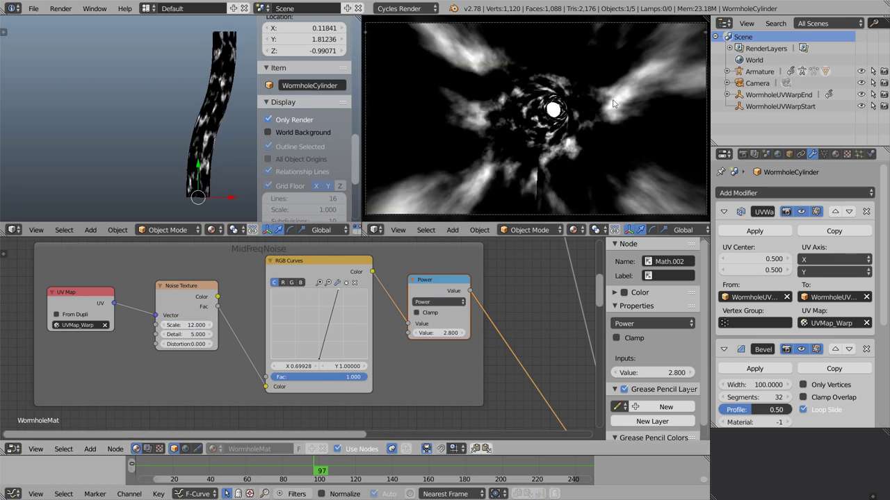
# Soften the MidFreqNoise RGB curve by moving its upper point to X about 0.77 and its lower point to X about 0.37.
pyautogui.click(339, 292)
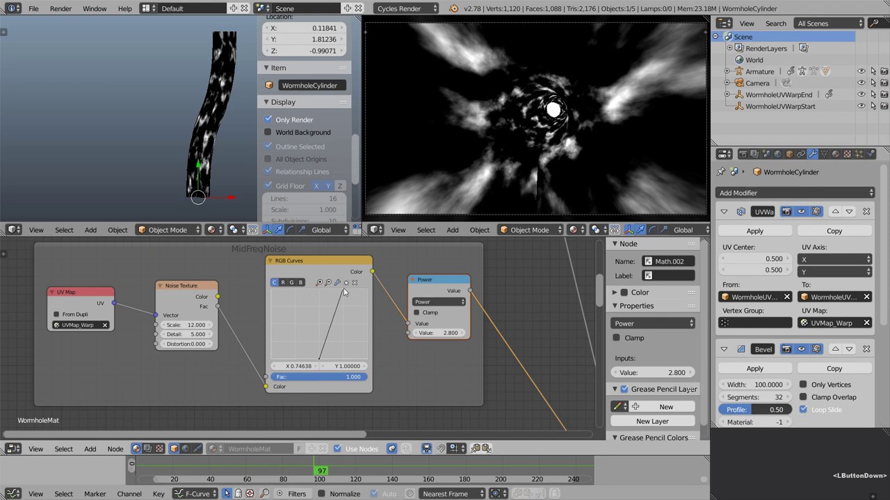
pyautogui.moveTo(341, 290); pyautogui.dragTo(344, 290)
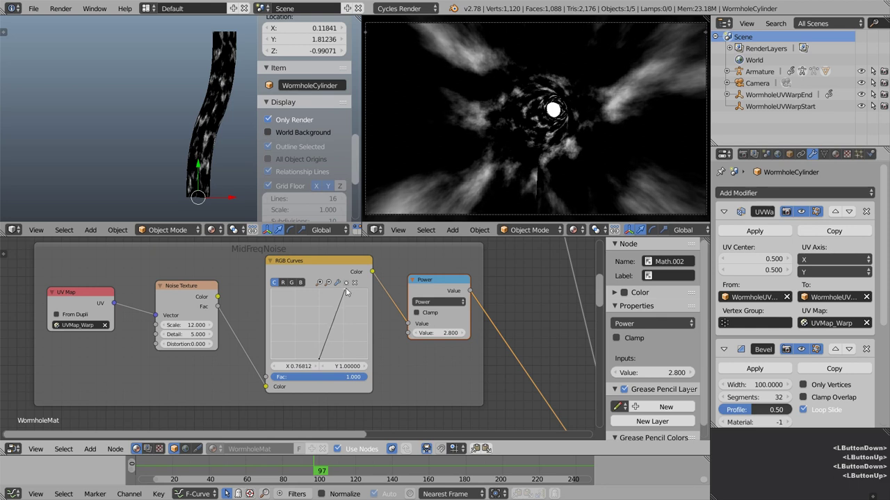
pyautogui.moveTo(318, 361); pyautogui.dragTo(305, 363)
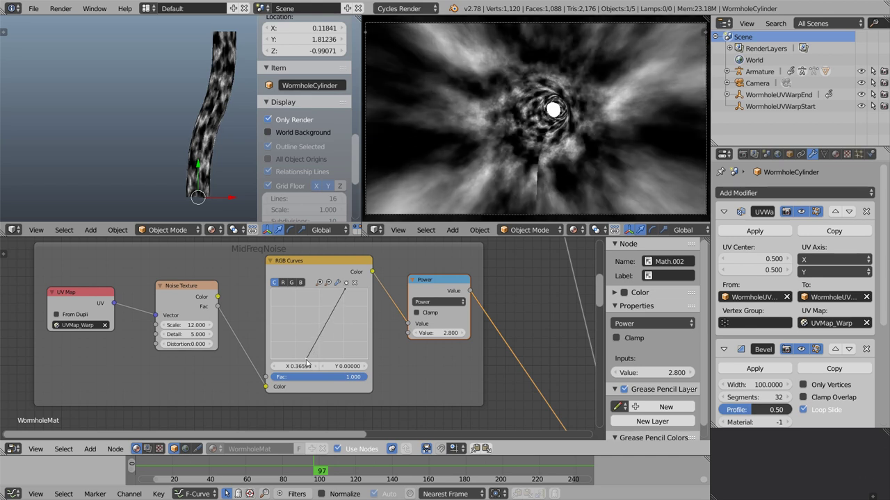
pyautogui.scroll(-6, 414, 358)
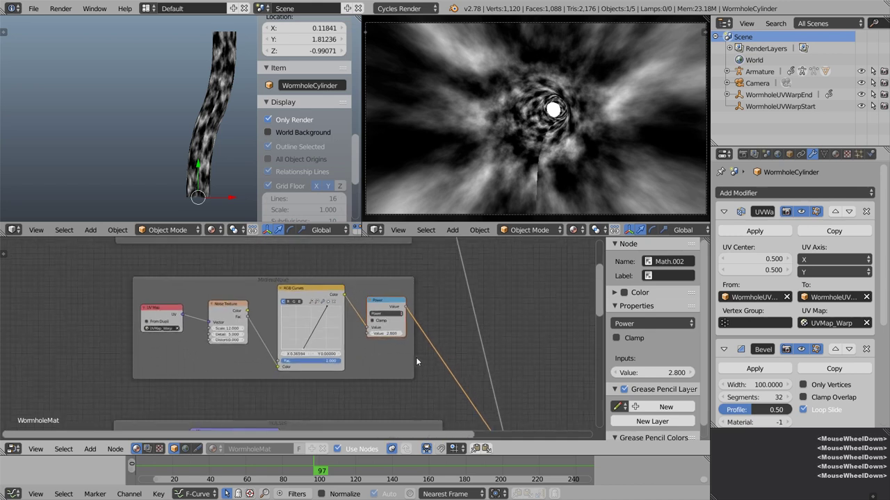
pyautogui.scroll(5, 413, 361)
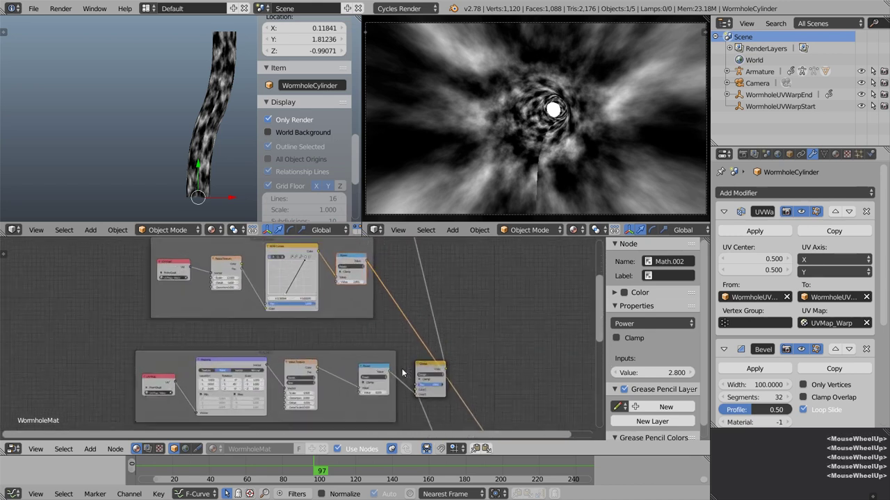
# Duplicate the Dodge mix node beside the Pulses frame and insert the copy after the MidFreqNoise Power node.
pyautogui.rightClick(456, 379)
pyautogui.moveTo(456, 346); pyautogui.dragTo(367, 359, button='middle')
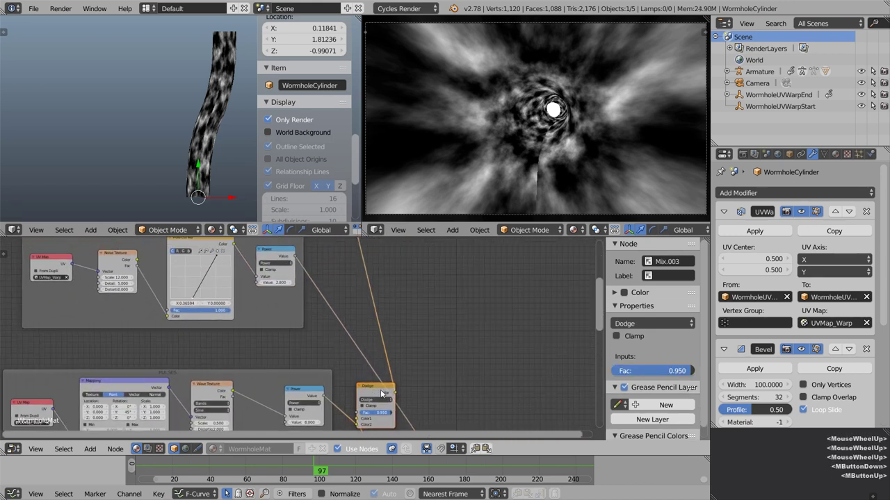
pyautogui.hotkey('shift', 'd')
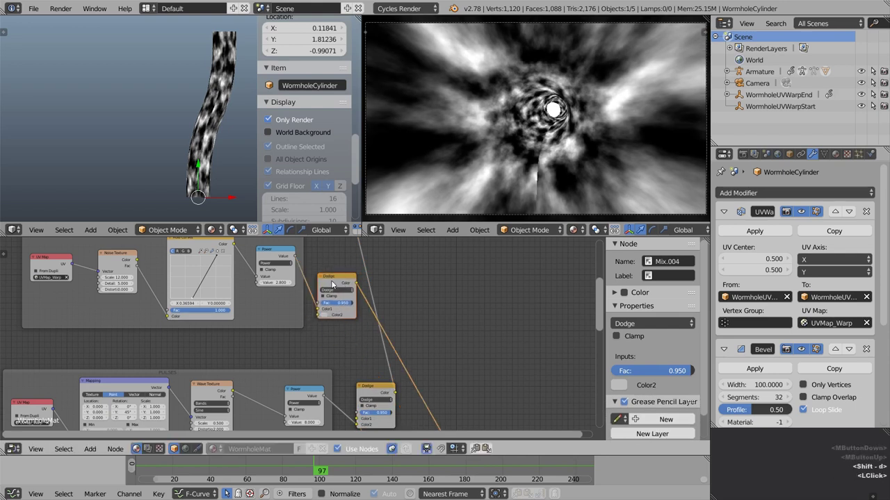
pyautogui.click(366, 256)
pyautogui.scroll(-2, 361, 278)
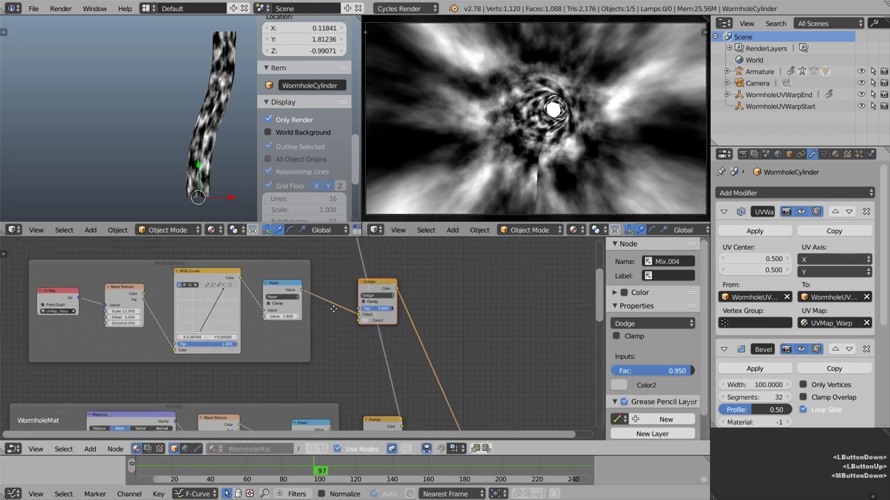
# Connect the Color output of the Pulses Dodge node to Color1 of the MidFreqNoise Dodge node.
pyautogui.moveTo(341, 309); pyautogui.dragTo(348, 332, button='middle')
pyautogui.scroll(1, 348, 324)
pyautogui.scroll(1, 349, 320)
pyautogui.moveTo(401, 402)
pyautogui.mouseDown()
pyautogui.moveTo(420, 318)
pyautogui.moveTo(364, 293)
pyautogui.mouseUp()
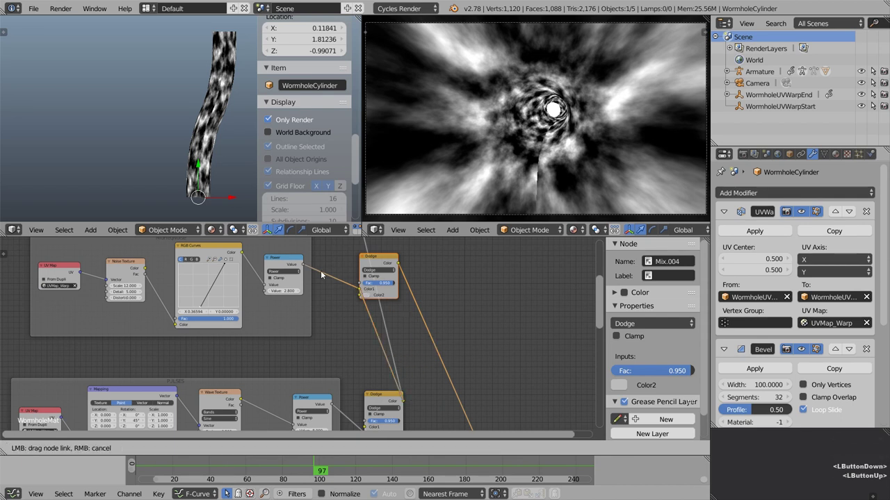
# Connect the MidFreqNoise Dodge output to Color1 of the EndGradient Add node and preview the Add node's result.
pyautogui.scroll(-1, 359, 301)
pyautogui.moveTo(362, 305); pyautogui.dragTo(400, 389, button='middle')
pyautogui.scroll(1, 399, 389)
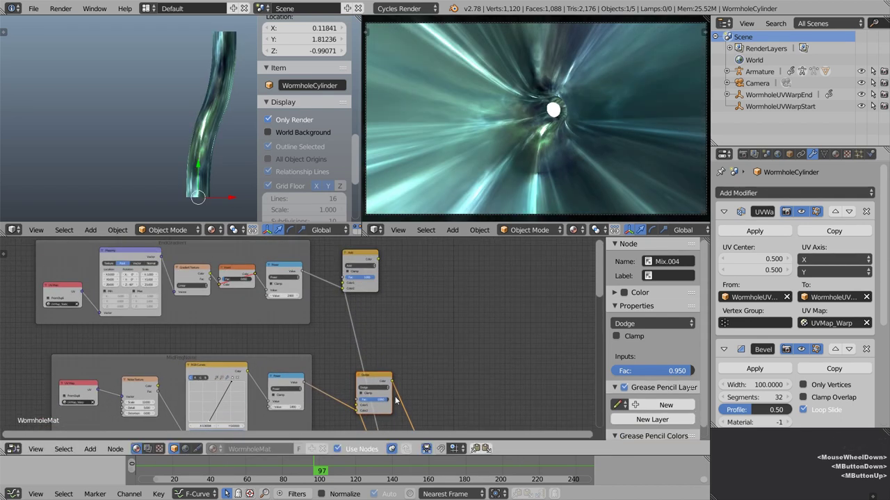
pyautogui.scroll(-1, 403, 390)
pyautogui.scroll(1, 405, 391)
pyautogui.moveTo(406, 390)
pyautogui.mouseDown()
pyautogui.moveTo(451, 361)
pyautogui.moveTo(351, 278)
pyautogui.mouseUp()
pyautogui.moveTo(398, 311); pyautogui.dragTo(402, 328, button='middle')
pyautogui.keyDown('ctrl'); pyautogui.keyDown('shift'); pyautogui.click(377, 253); pyautogui.keyUp('shift'); pyautogui.keyUp('ctrl')
# Set the MidFreqNoise Dodge factor to 1 and move the upper point of its RGB curve to about X 0.768, Y 1.
pyautogui.moveTo(353, 376); pyautogui.dragTo(354, 342, button='middle')
pyautogui.scroll(3, 395, 357)
pyautogui.click(431, 356)
pyautogui.write('1')
pyautogui.press('Return')
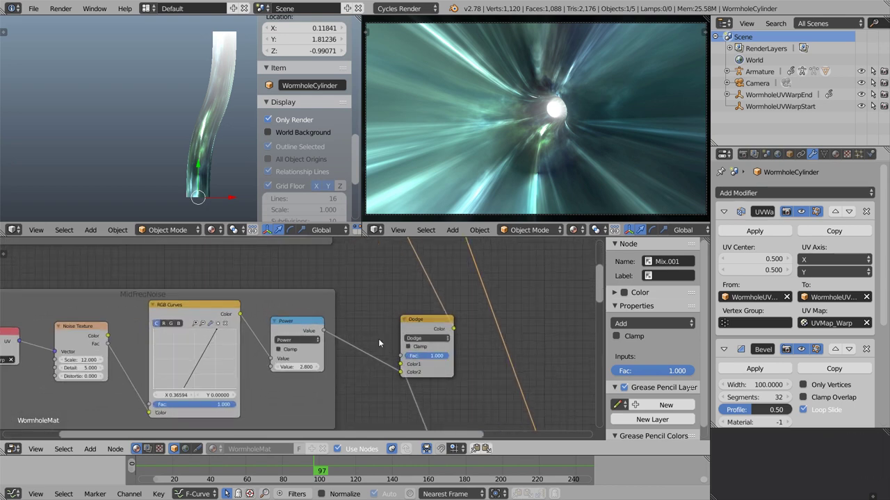
pyautogui.moveTo(230, 351); pyautogui.dragTo(303, 343, button='middle')
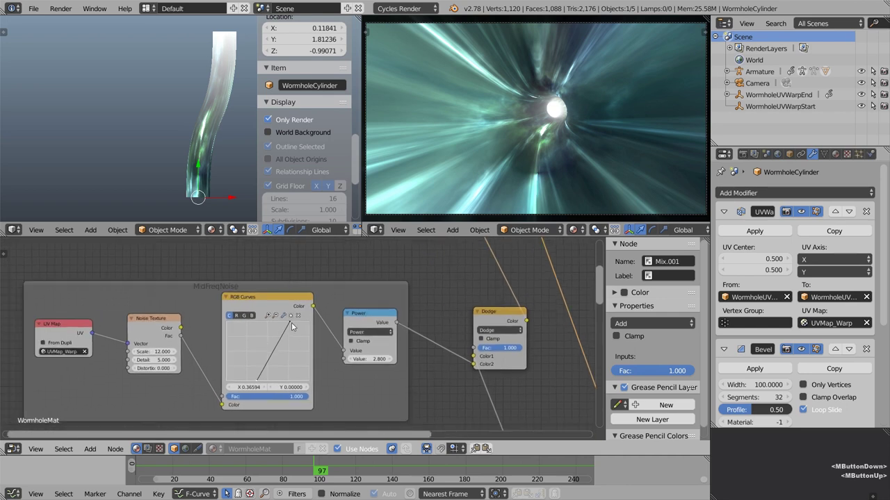
pyautogui.click(290, 325)
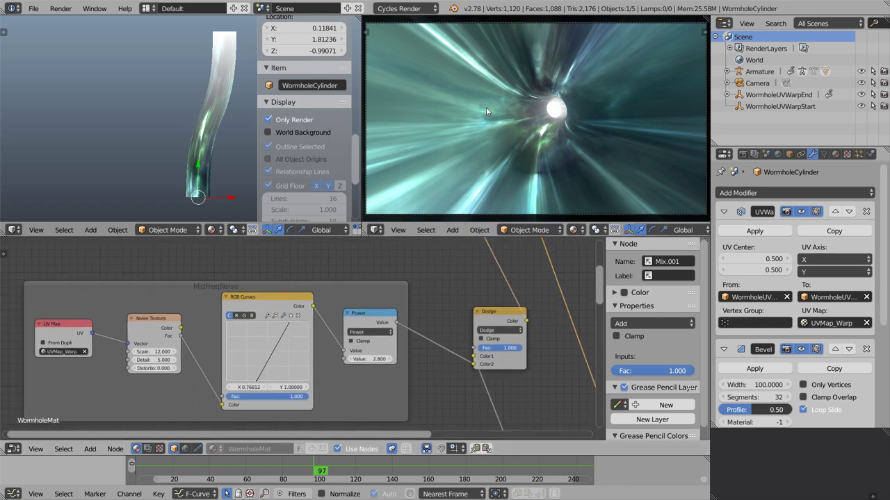
# Select the MidFreqNoise Dodge node and play the animation to examine the noise layer's effect in the wormhole.
pyautogui.click(505, 318)
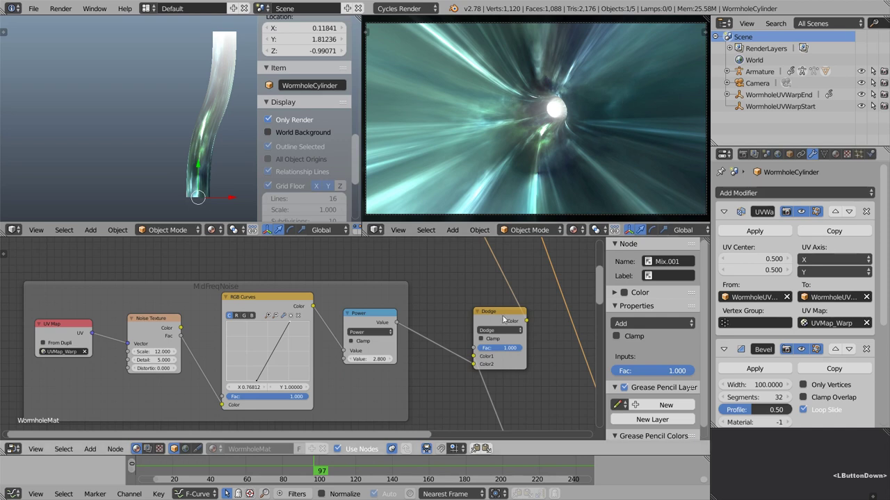
pyautogui.scroll(-6, 453, 326)
pyautogui.scroll(-5, 453, 326)
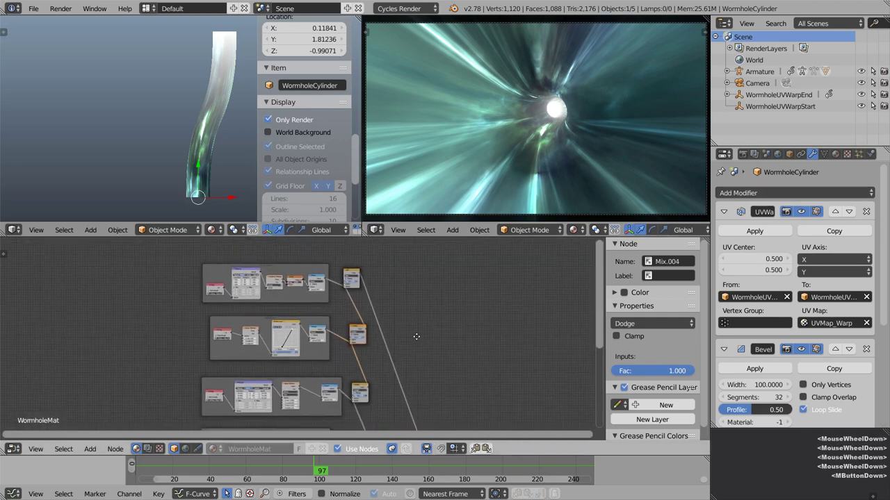
pyautogui.scroll(3, 365, 342)
pyautogui.scroll(3, 280, 334)
pyautogui.click(428, 317)
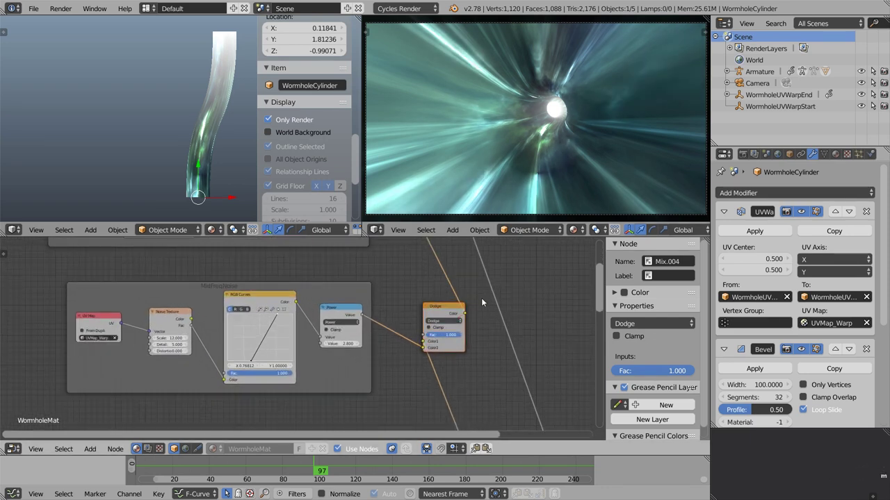
pyautogui.hotkey('alt', 'a')
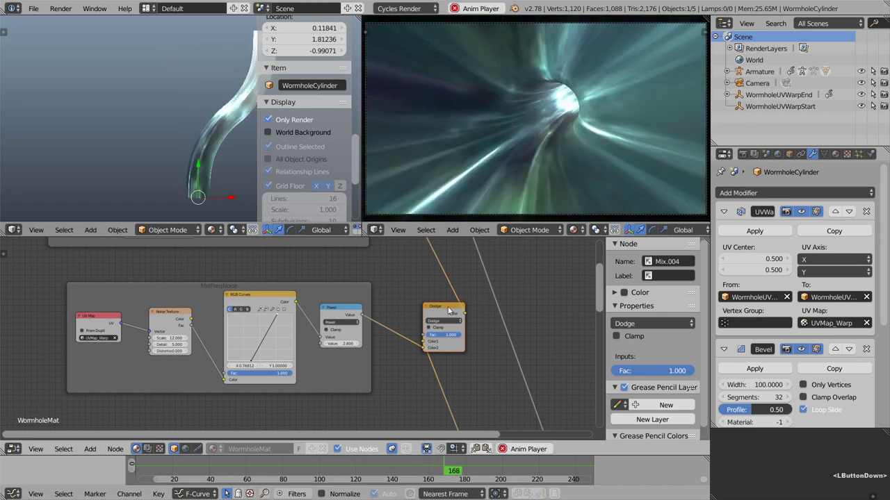
pyautogui.scroll(-6, 379, 336)
pyautogui.scroll(4, 382, 337)
pyautogui.hotkey('alt', 'a')
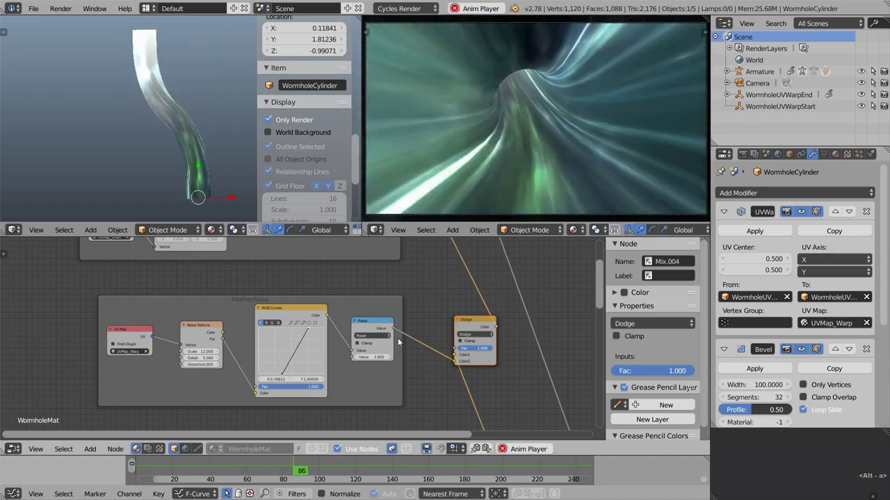
pyautogui.hotkey('alt', 'a')
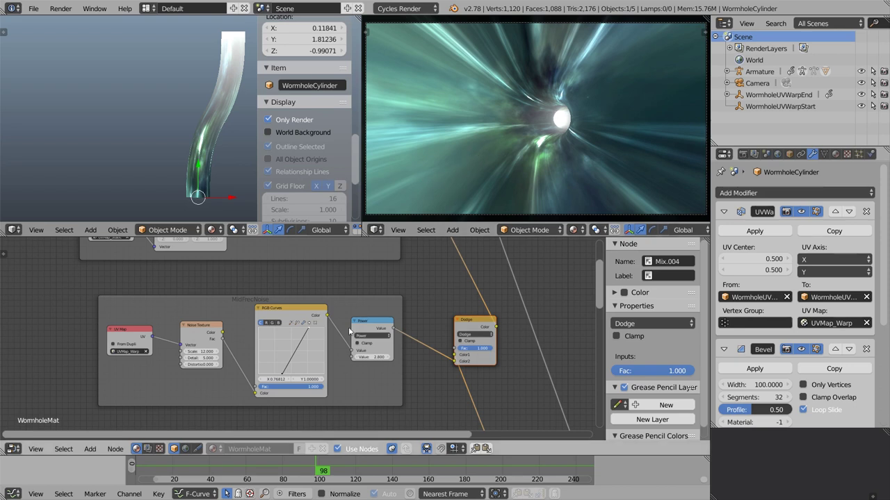
# Duplicate the LongStreaks frame with all its nodes and place the copy beside the MidFreqNoise nodes.
pyautogui.scroll(-4, 356, 381)
pyautogui.moveTo(356, 381); pyautogui.dragTo(350, 273, button='middle')
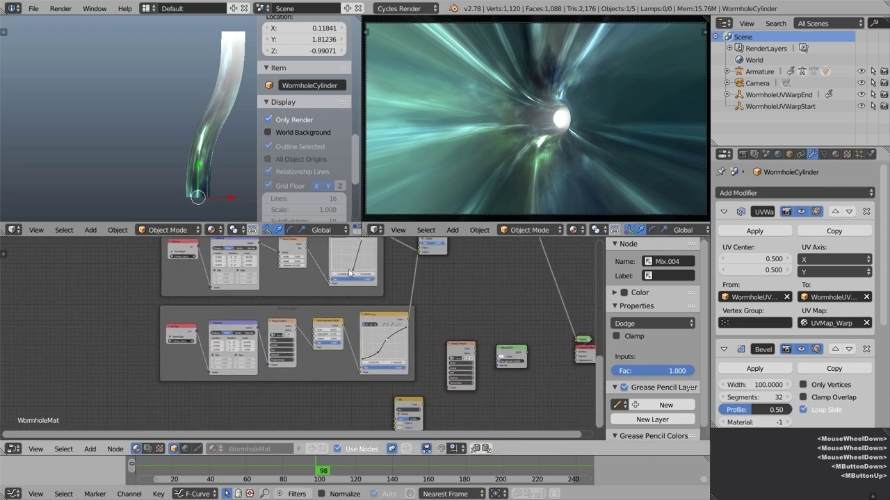
pyautogui.scroll(4, 301, 297)
pyautogui.rightClick(310, 303)
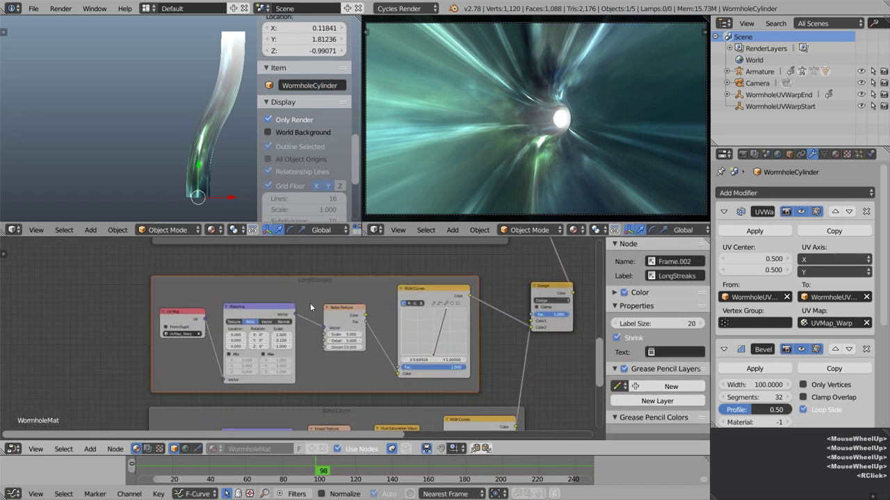
pyautogui.moveTo(139, 264); pyautogui.dragTo(471, 371)
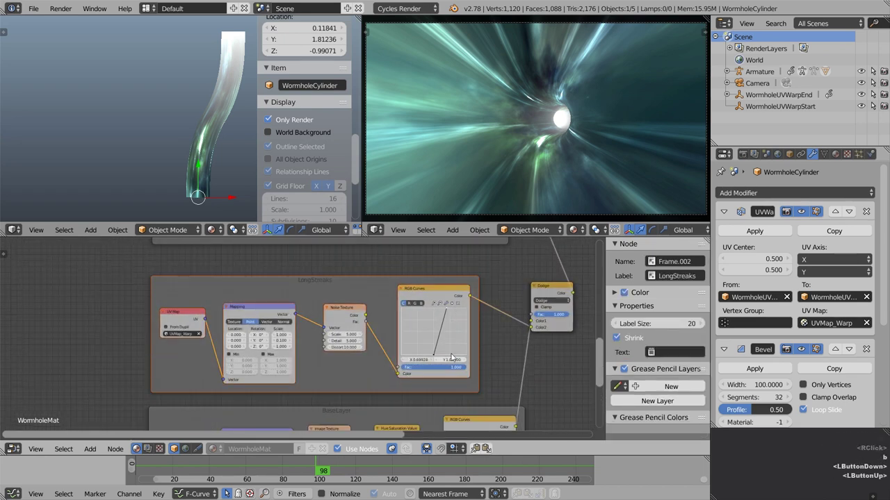
pyautogui.scroll(-5, 436, 333)
pyautogui.moveTo(448, 326); pyautogui.dragTo(458, 380, button='middle')
pyautogui.hotkey('shift', 'd')
pyautogui.click(346, 292)
pyautogui.scroll(5, 347, 293)
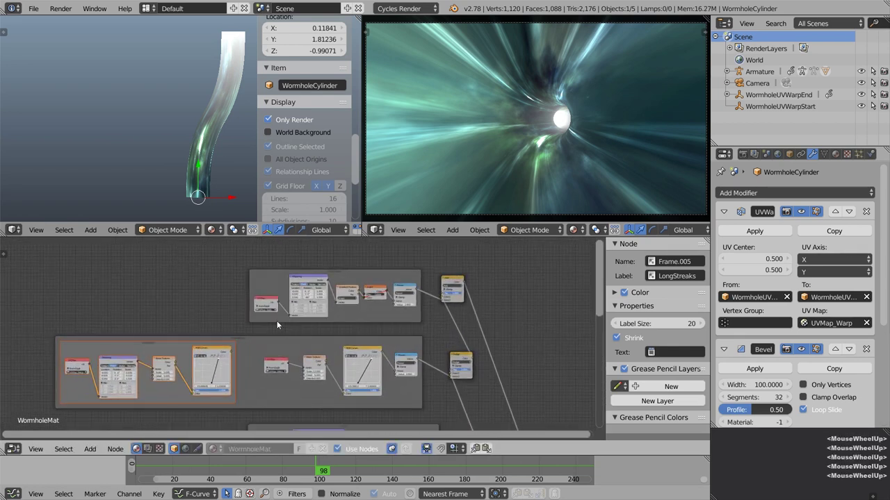
# Detach the copied LongStreaks frame from the MidFreqNoise frame and move it clear of that frame.
pyautogui.hotkey('ctrl', 'alt', 'p')
pyautogui.moveTo(178, 344); pyautogui.dragTo(152, 343, button='right')
pyautogui.click(152, 343)
# Move the EndGradient frame and its Add node up, and place the LongStreaks copy in the gap above MidFreqNoise.
pyautogui.moveTo(237, 260); pyautogui.dragTo(499, 308)
pyautogui.moveTo(499, 307); pyautogui.dragTo(491, 327, button='middle')
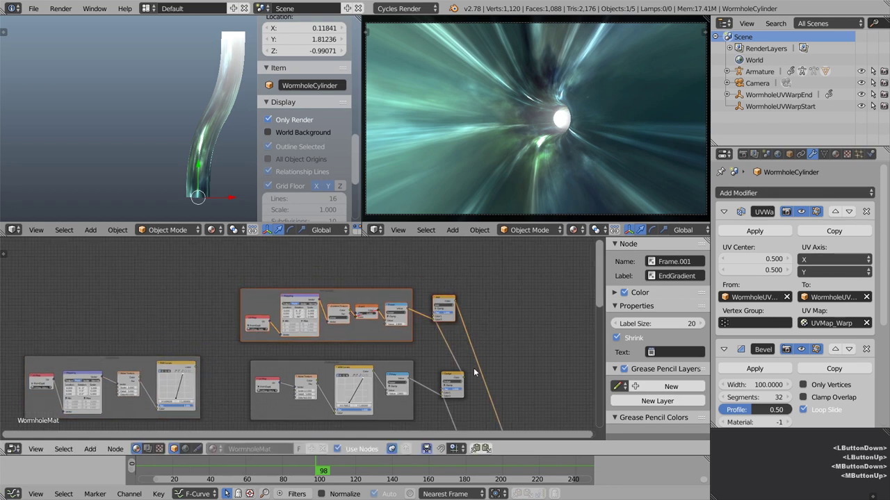
pyautogui.press('g')
pyautogui.click(476, 289)
pyautogui.moveTo(147, 375); pyautogui.dragTo(378, 311, button='right')
pyautogui.scroll(-4, 379, 348)
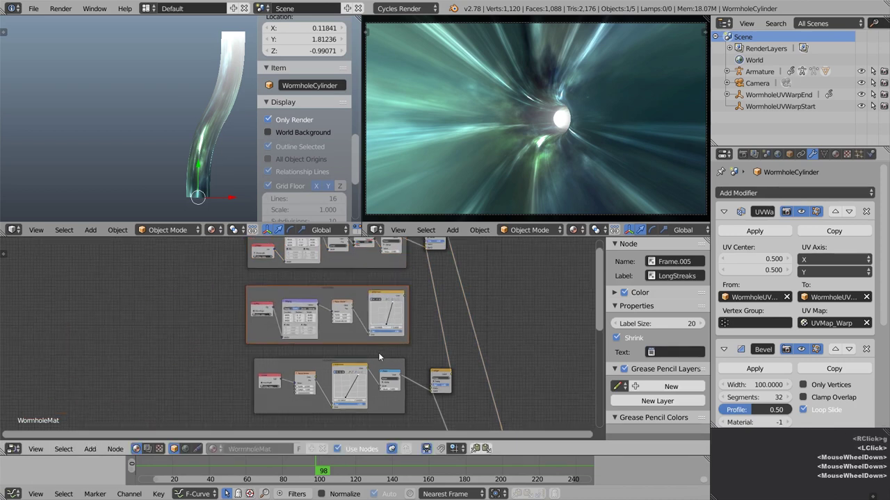
# Preview the RGB Curves node of the LongStreaks copy and set its Mapping scale to 1 on all axes.
pyautogui.moveTo(378, 353); pyautogui.dragTo(313, 357, button='middle')
pyautogui.scroll(3, 313, 357)
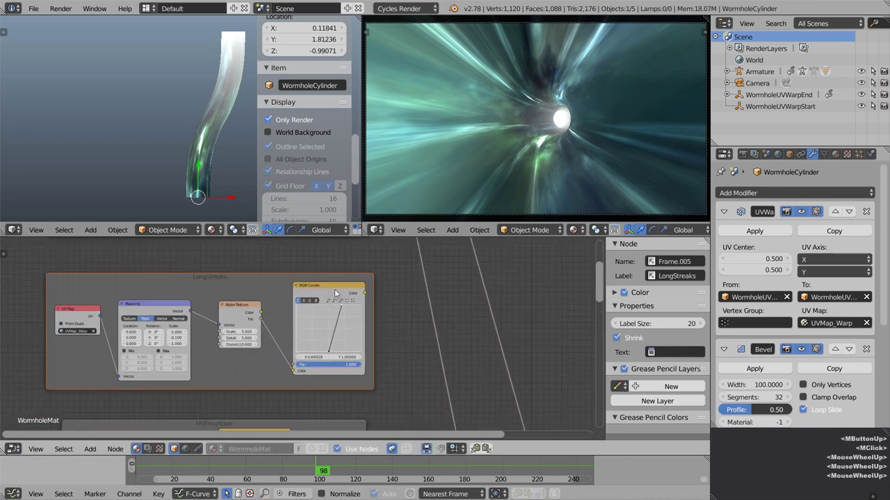
pyautogui.keyDown('ctrl'); pyautogui.keyDown('shift'); pyautogui.click(330, 290); pyautogui.keyUp('shift'); pyautogui.keyUp('ctrl')
pyautogui.scroll(3, 232, 371)
pyautogui.moveTo(181, 313); pyautogui.dragTo(181, 331)
pyautogui.write('1')
pyautogui.press('Return')
# Set the copied Noise Texture's distortion to 0 and its detail to 2.
pyautogui.click(290, 333)
pyautogui.write('0')
pyautogui.press('Return')
pyautogui.click(292, 322)
pyautogui.write('2')
pyautogui.press('Return')
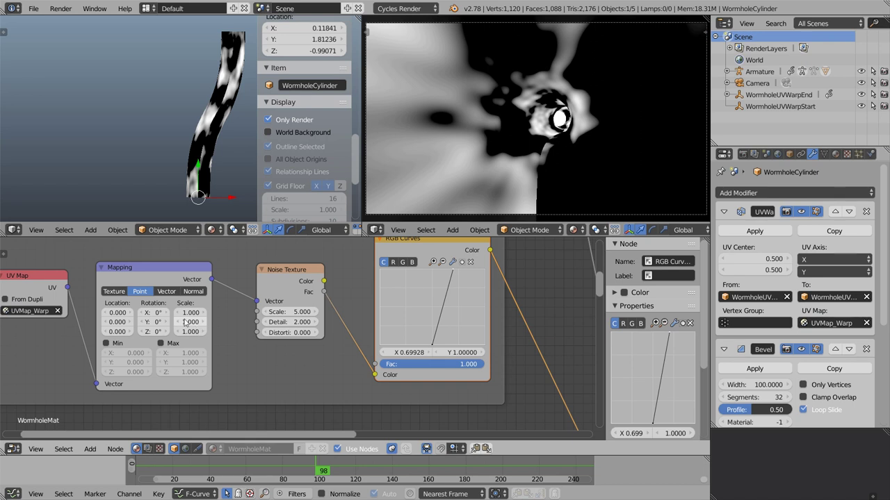
# Set the copied Mapping node's X scale to 8.5 and move the lower RGB curve point to about X 0.616, Y 0.
pyautogui.moveTo(189, 312); pyautogui.dragTo(366, 313)
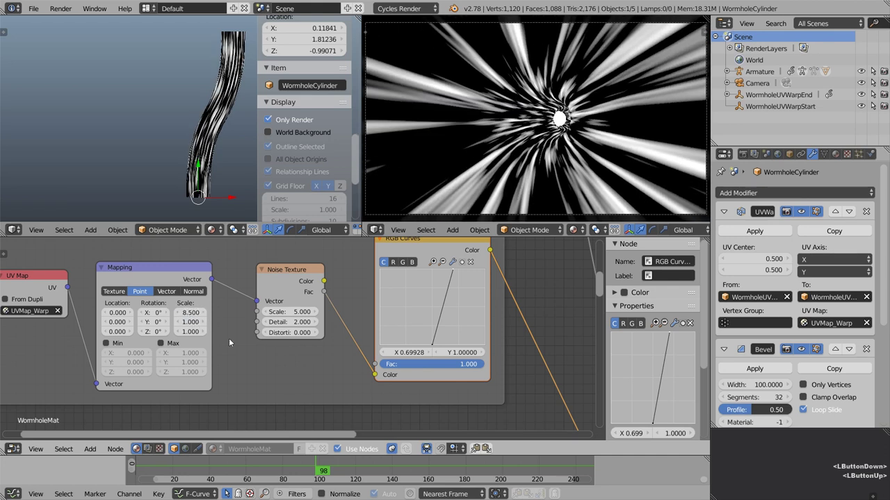
pyautogui.click(432, 344)
pyautogui.moveTo(432, 344); pyautogui.dragTo(445, 349)
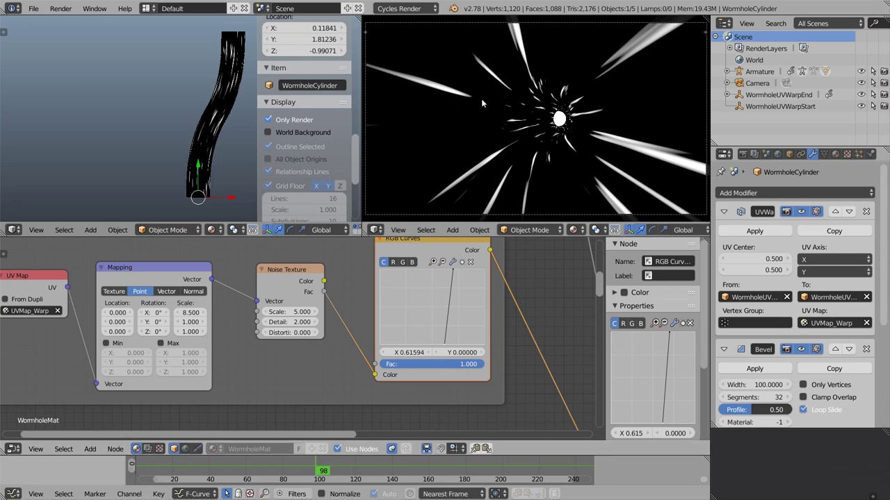
# Set the copied Noise Texture's scale to 20 and move the upper RGB curve point to about X 0.797, Y 1.
pyautogui.doubleClick(285, 311)
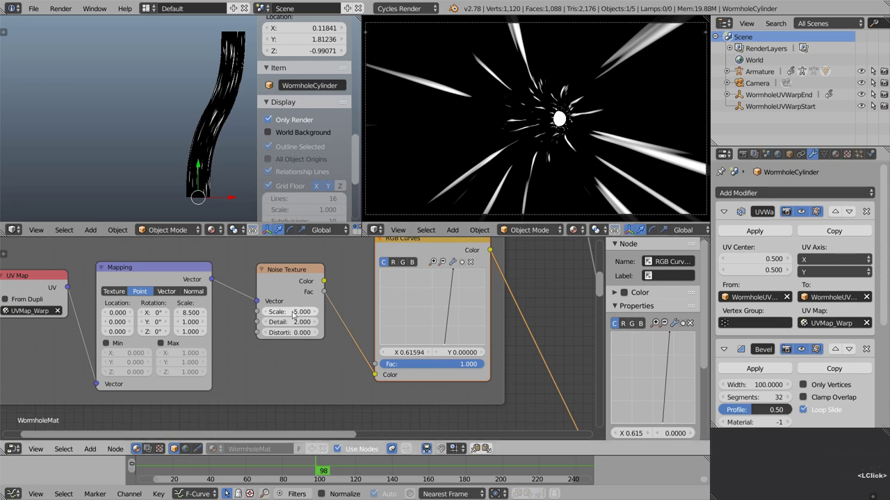
pyautogui.write('20')
pyautogui.press('Return')
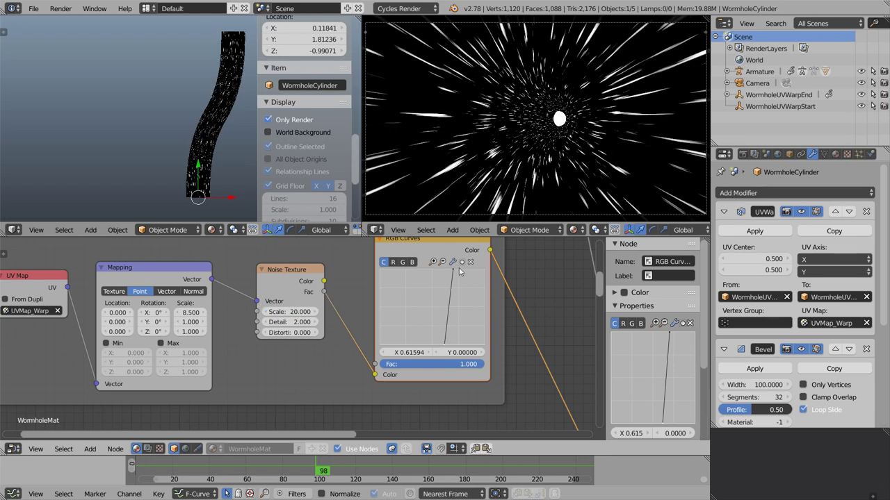
pyautogui.moveTo(454, 273); pyautogui.dragTo(456, 272)
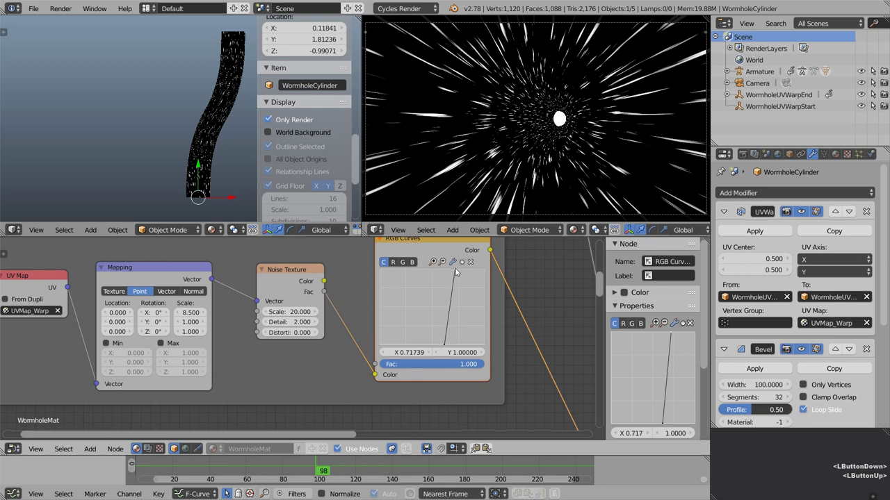
# Maximize the node editor, duplicate the MidFreqNoise Dodge node and insert the copy after the upper LongStreaks RGB Curves node.
pyautogui.scroll(-5, 515, 326)
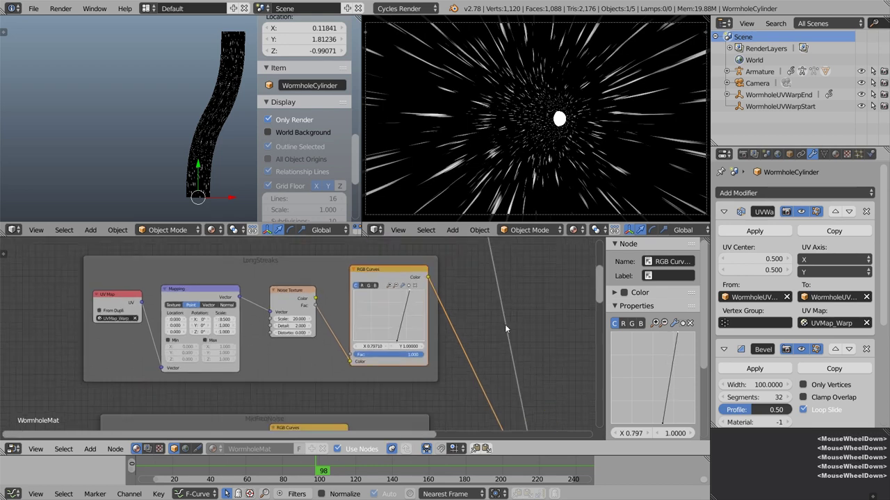
pyautogui.scroll(-2, 486, 341)
pyautogui.moveTo(444, 357); pyautogui.dragTo(396, 348, button='middle')
pyautogui.scroll(2, 392, 348)
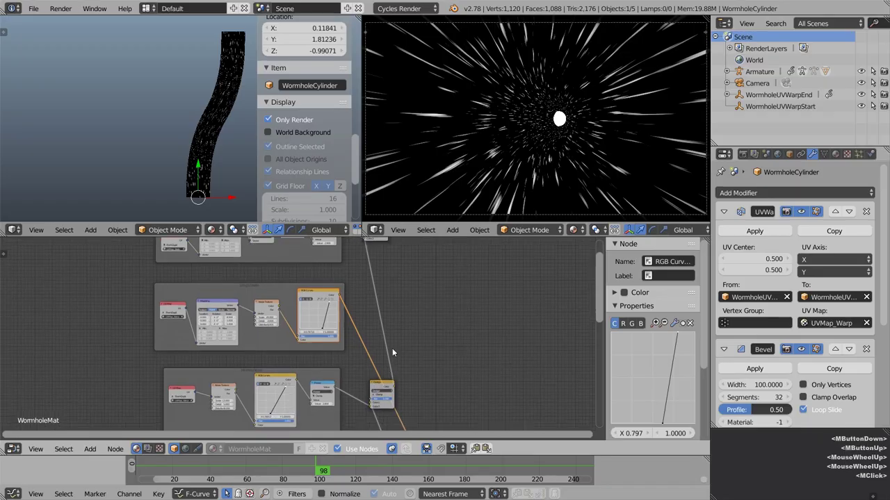
pyautogui.hotkey('shift', 'space')
pyautogui.scroll(2, 480, 300)
pyautogui.moveTo(469, 298); pyautogui.dragTo(501, 341, button='middle')
pyautogui.rightClick(516, 366)
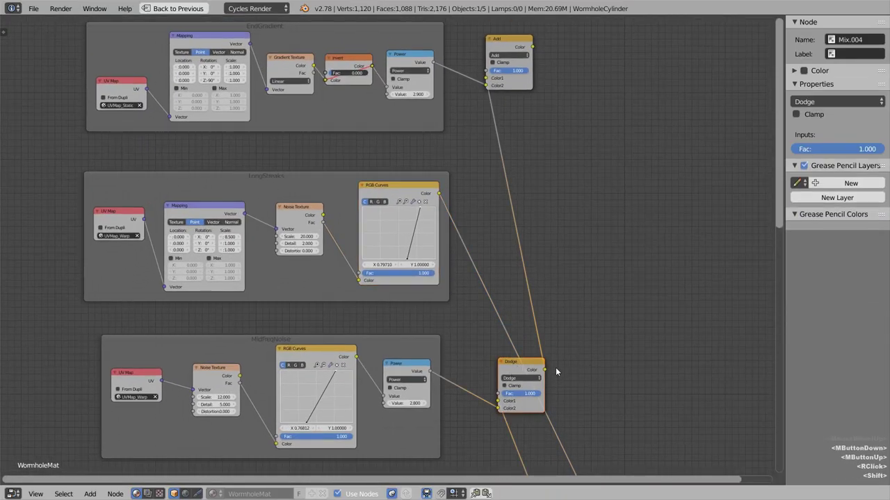
pyautogui.hotkey('shift', 'd')
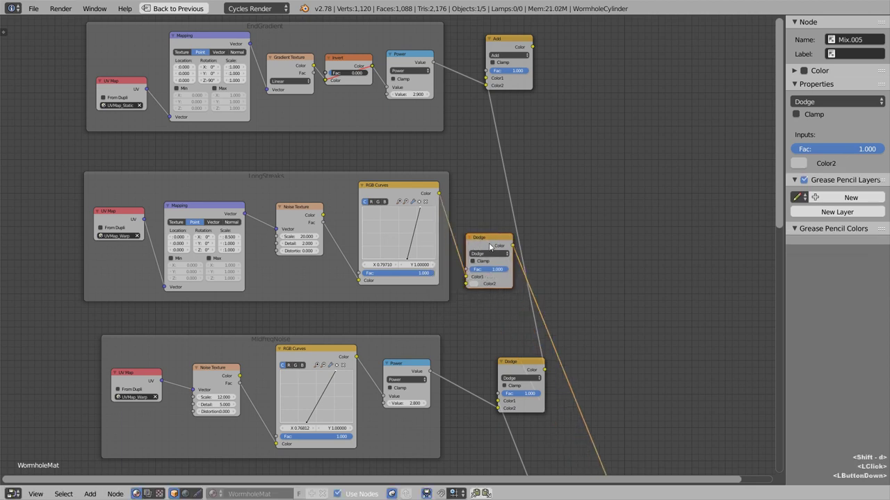
pyautogui.click(543, 212)
# Chain the MidFreqNoise Dodge through Color1 of the new Dodge into the Add node's Color1, preview the Add node and restore the layout.
pyautogui.moveTo(546, 372)
pyautogui.mouseDown()
pyautogui.moveTo(578, 286)
pyautogui.moveTo(538, 257)
pyautogui.moveTo(488, 247)
pyautogui.mouseUp()
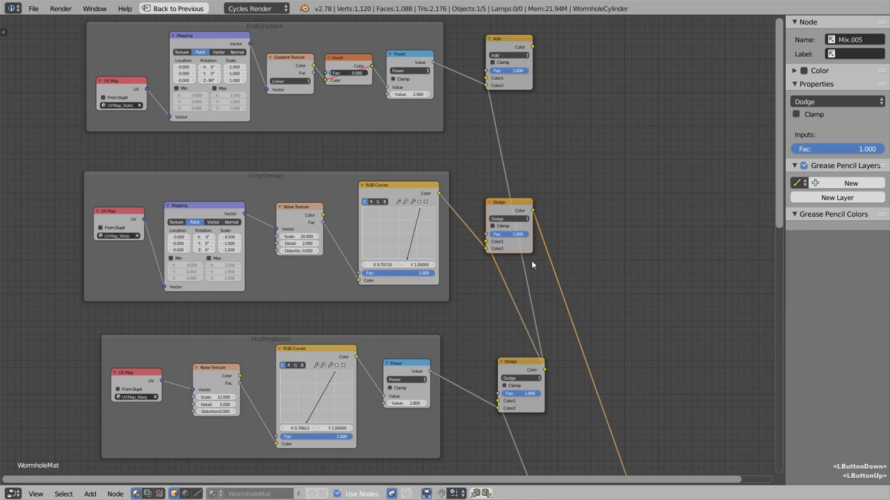
pyautogui.moveTo(532, 210)
pyautogui.mouseDown()
pyautogui.moveTo(515, 50)
pyautogui.moveTo(494, 66)
pyautogui.moveTo(494, 92)
pyautogui.mouseUp()
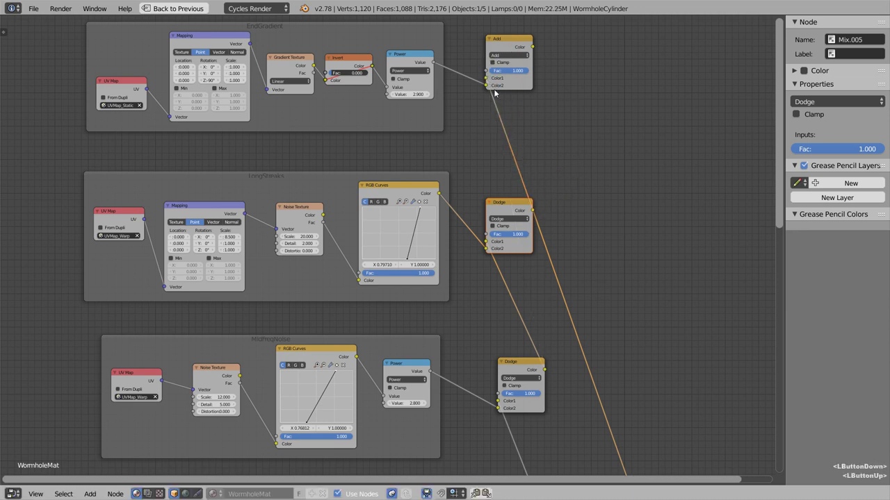
pyautogui.keyDown('ctrl'); pyautogui.keyDown('shift'); pyautogui.click(511, 47); pyautogui.keyUp('shift'); pyautogui.keyUp('ctrl')
pyautogui.press('shift')
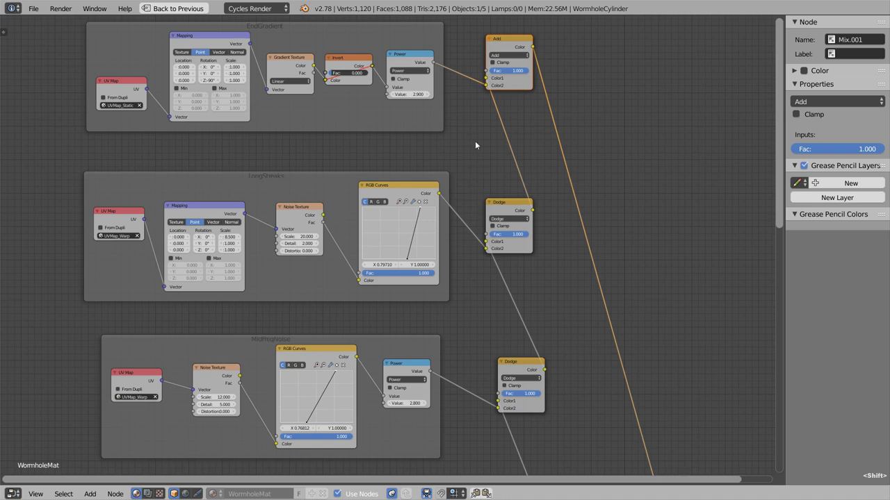
pyautogui.hotkey('shift', 'space')
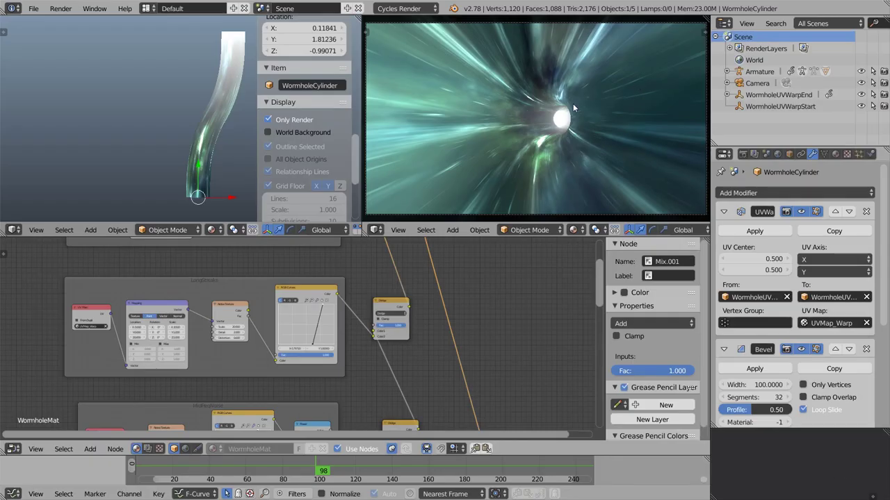
# Relabel the copied LongStreaks frame that feeds the new Dodge node as StarStreaks.
pyautogui.scroll(2, 392, 350)
pyautogui.click(441, 282)
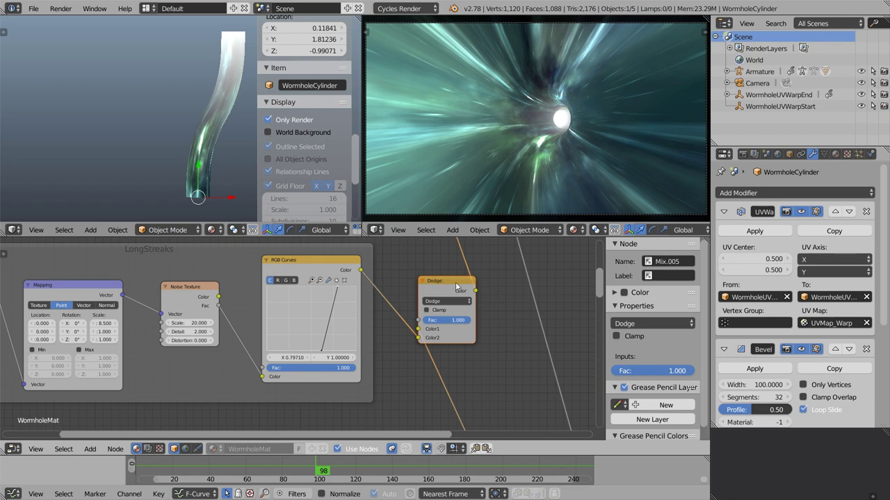
pyautogui.press('g')
pyautogui.rightClick(119, 249)
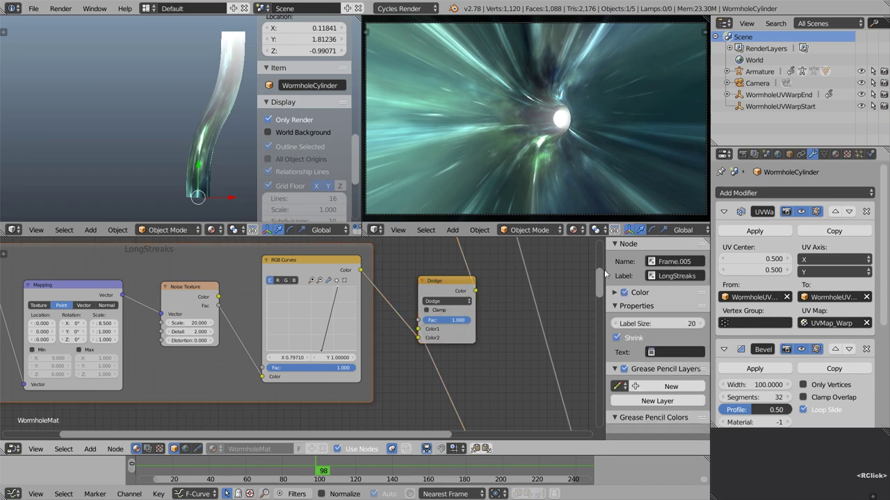
pyautogui.click(666, 274)
pyautogui.write('StarStreaks')
pyautogui.press('Return')
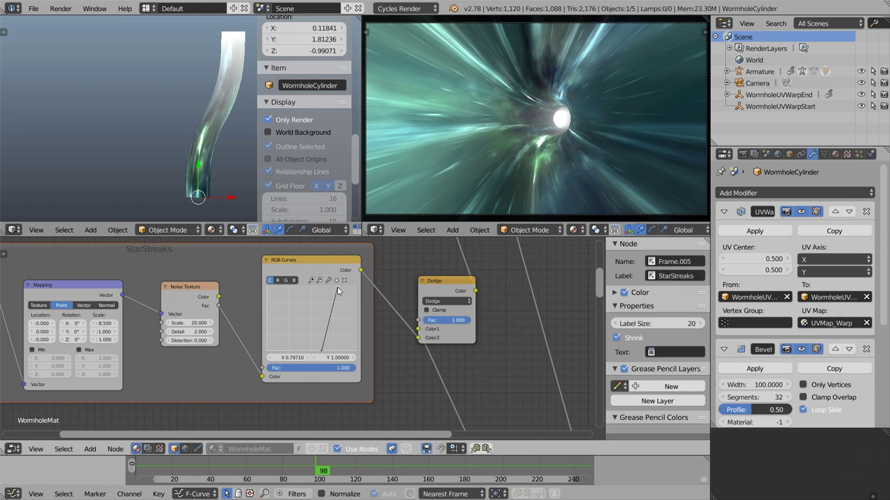
# Move the upper point of the StarStreaks RGB curve to about X 0.779, Y 0.995 and play the animation.
pyautogui.moveTo(336, 287); pyautogui.dragTo(338, 290)
pyautogui.hotkey('alt', 'a')
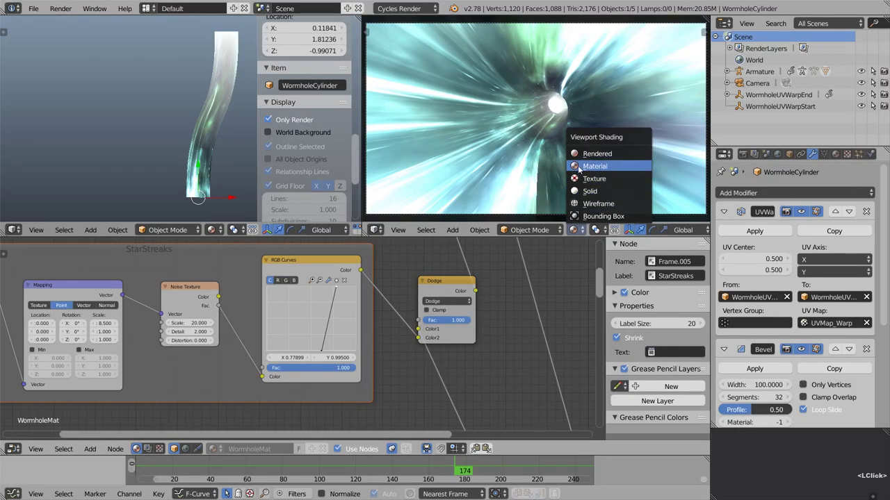
# Replay the animation with the camera view in Material shading and turn off Only Render in the top orthographic view.
pyautogui.click(622, 165)
pyautogui.hotkey('alt', 'a')
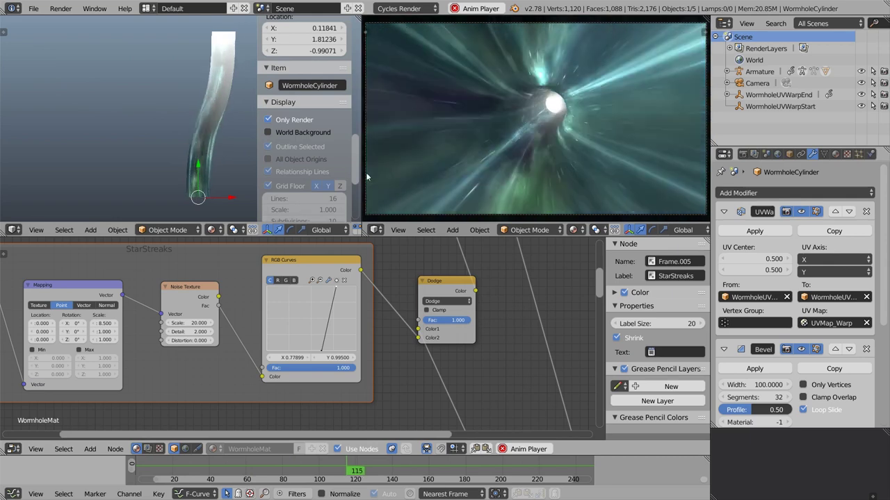
pyautogui.click(284, 124)
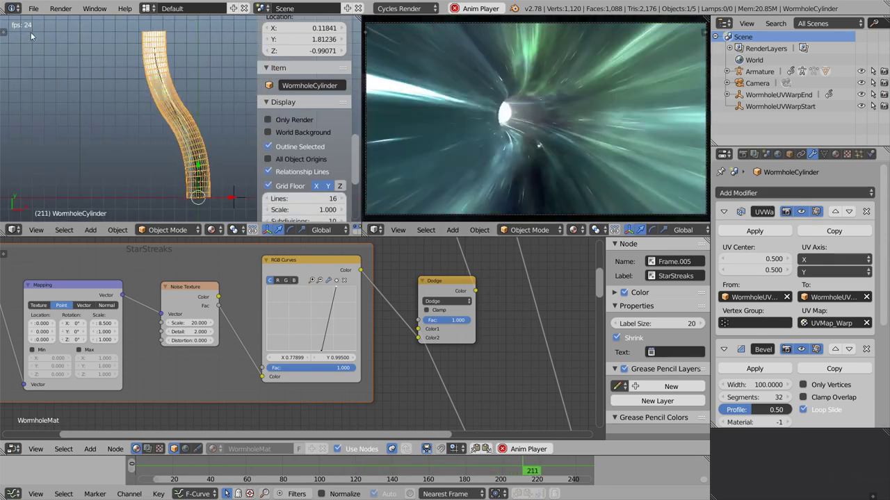
# Try render frame rates of 30 fps and 50 fps during playback, stop the animation and restore 24 fps.
pyautogui.click(742, 155)
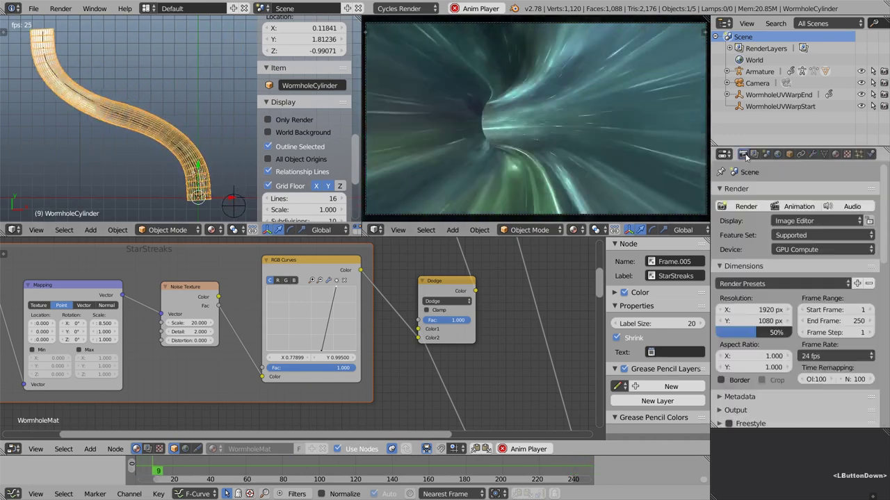
pyautogui.click(828, 356)
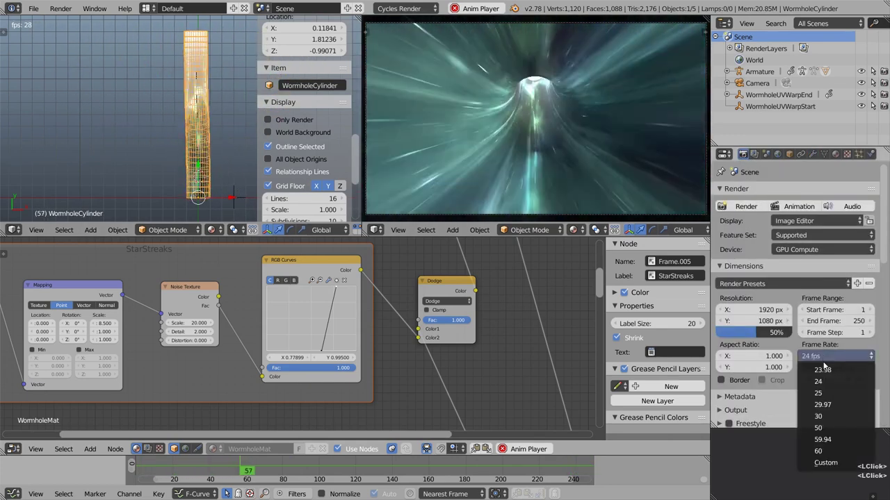
pyautogui.click(834, 417)
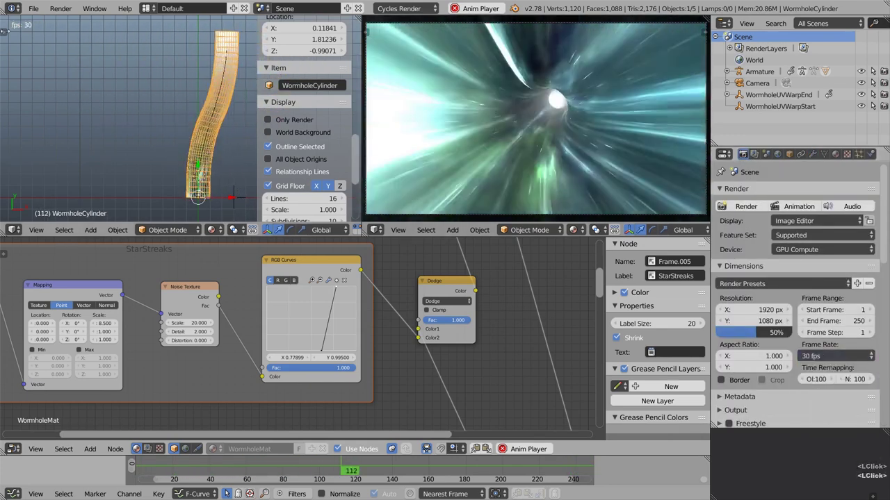
pyautogui.click(827, 357)
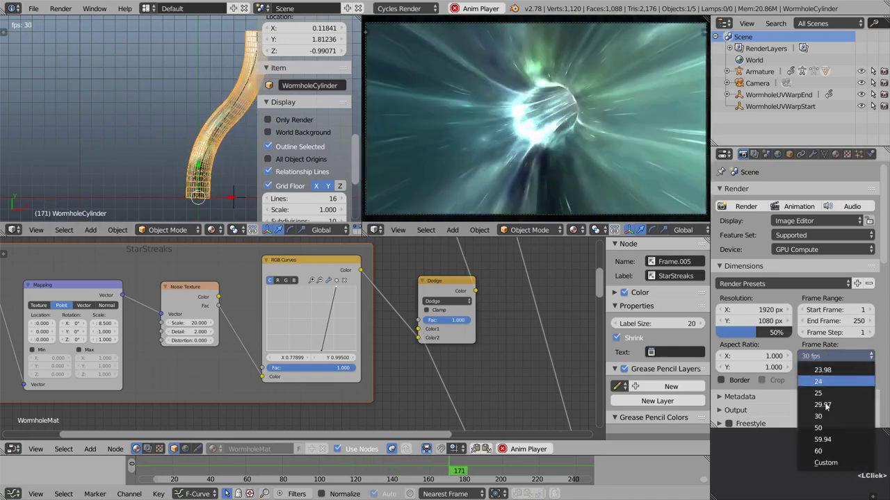
pyautogui.click(828, 426)
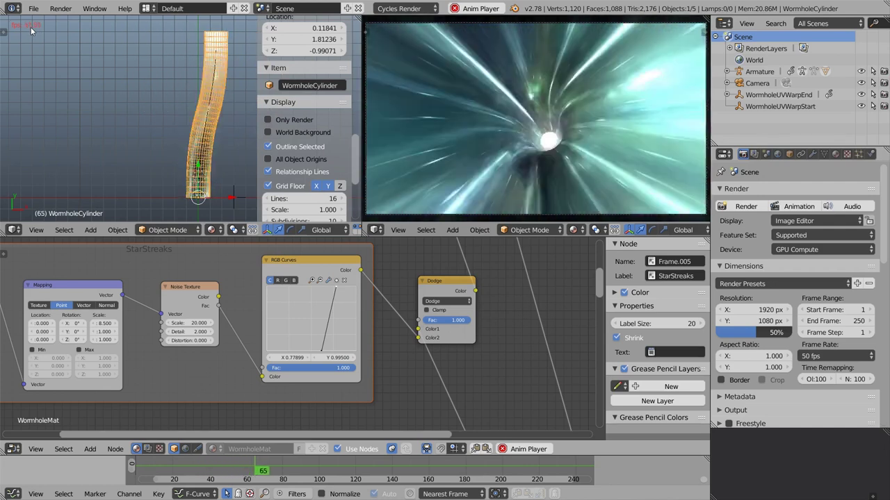
pyautogui.hotkey('alt', 'a')
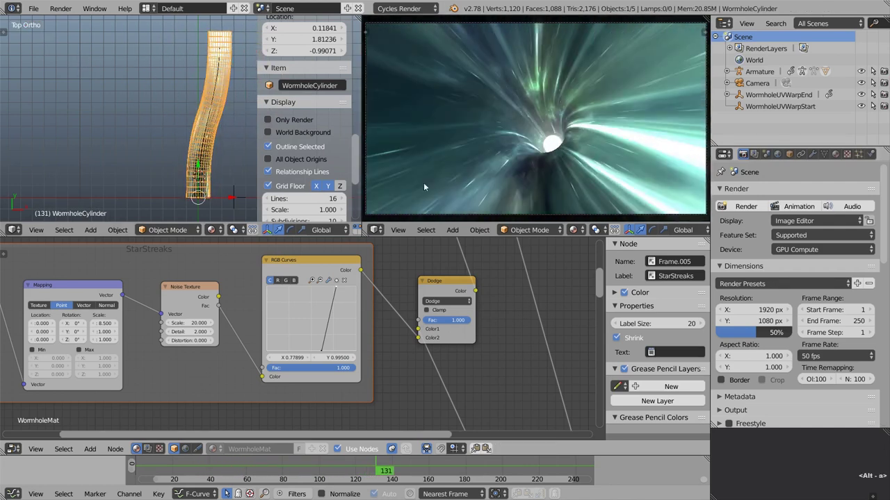
pyautogui.click(834, 356)
pyautogui.click(835, 386)
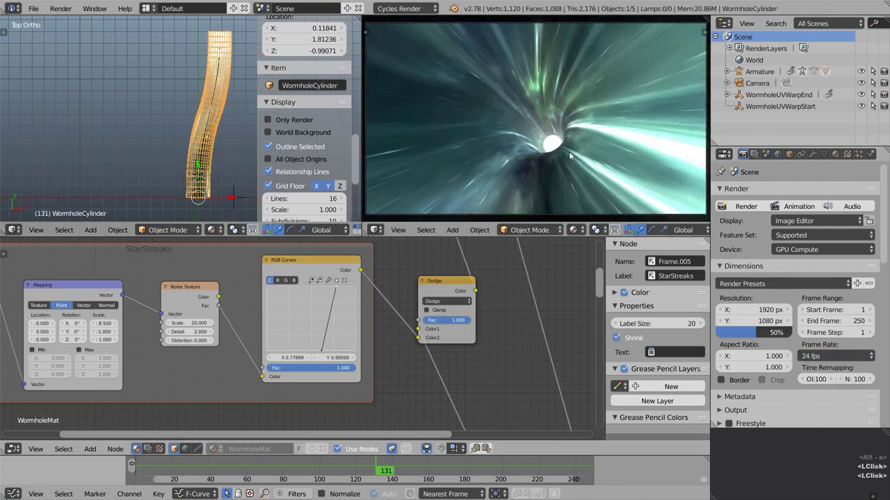
# Switch the camera view to Rendered shading and mute the StarStreaks Dodge node to compare the tunnel without the streaks.
pyautogui.click(580, 230)
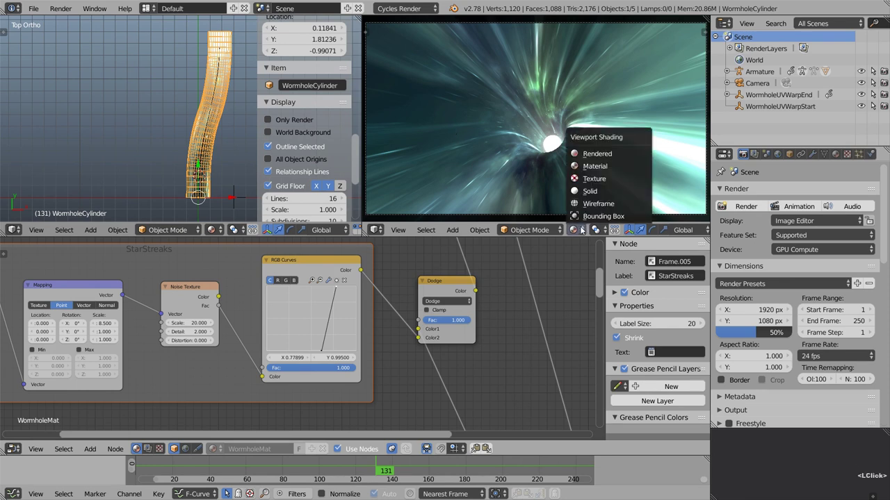
pyautogui.click(609, 156)
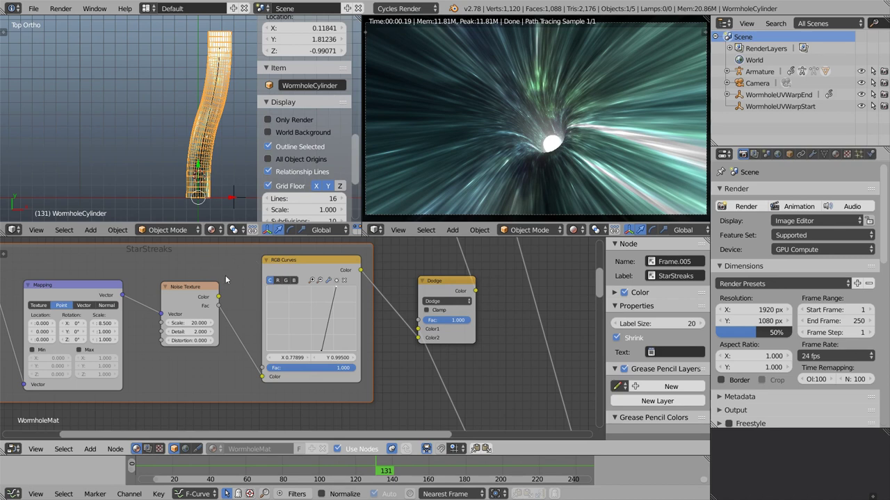
pyautogui.scroll(-2, 226, 276)
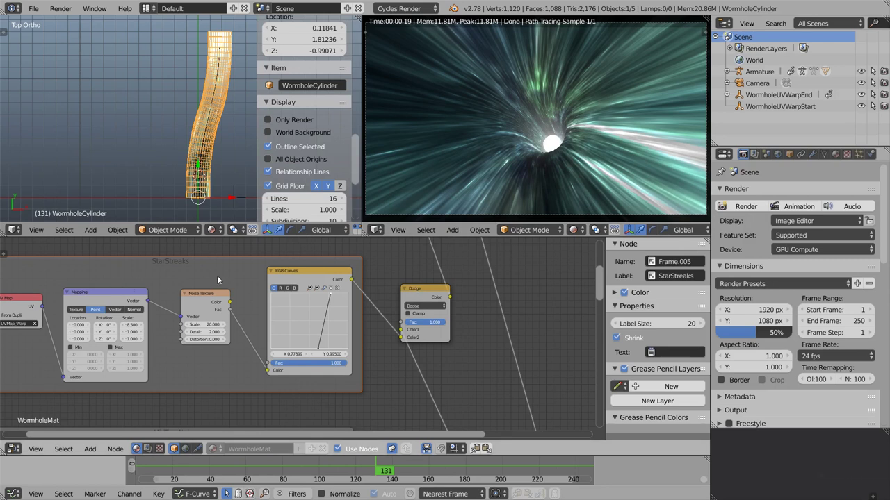
pyautogui.rightClick(431, 293)
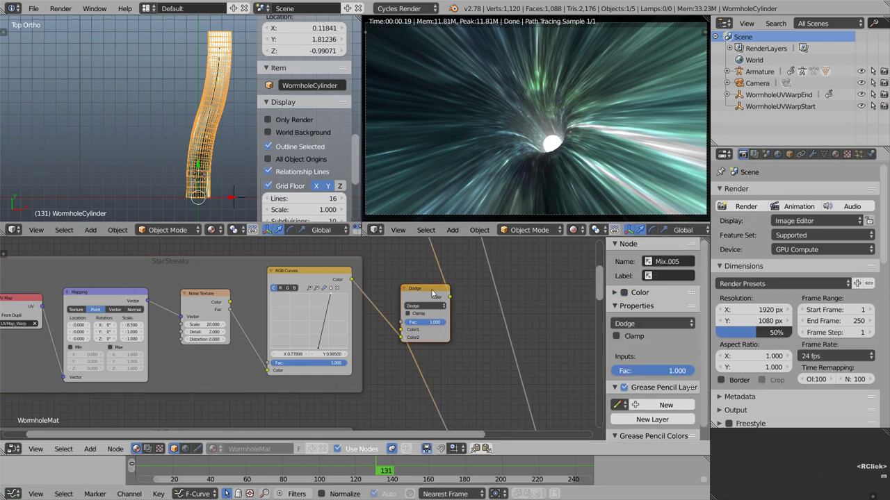
pyautogui.press('m')
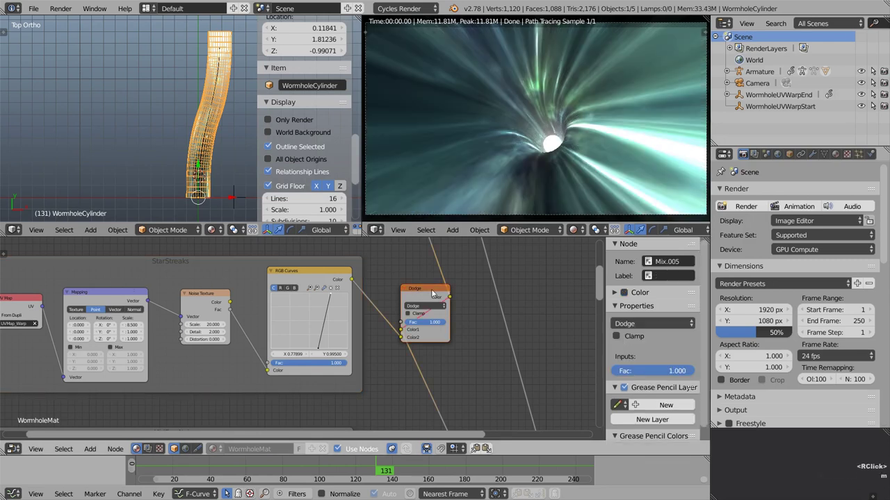
# Adjust the position of the StarStreaks RGB Curves node and move the whole frame away from the Dodge node to make room.
pyautogui.moveTo(209, 273); pyautogui.dragTo(279, 279, button='middle')
pyautogui.scroll(2, 279, 279)
pyautogui.moveTo(365, 267)
pyautogui.mouseDown(button='right')
pyautogui.moveTo(351, 281)
pyautogui.moveTo(352, 266)
pyautogui.mouseUp(button='right')
pyautogui.click(352, 266)
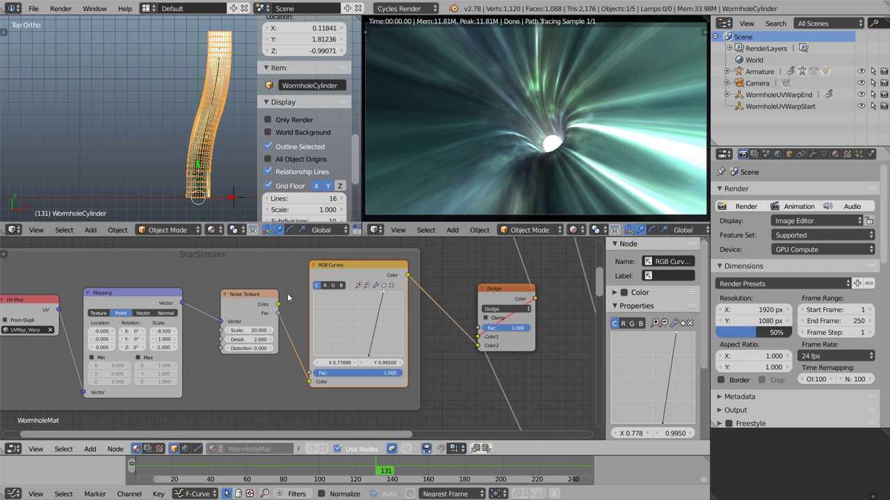
pyautogui.scroll(-2, 287, 297)
pyautogui.moveTo(309, 286); pyautogui.dragTo(223, 280, button='right')
pyautogui.click(222, 280)
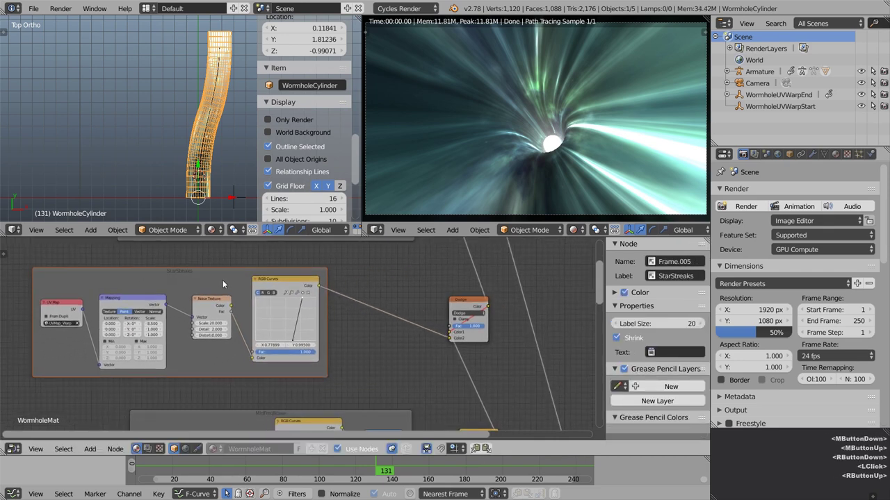
# Add a ColorRamp node between the StarStreaks RGB Curves and Dodge nodes, inside the StarStreaks frame.
pyautogui.hotkey('shift', 'a')
pyautogui.moveTo(294, 285)
pyautogui.click(357, 292)
pyautogui.click(310, 294)
pyautogui.rightClick(366, 299)
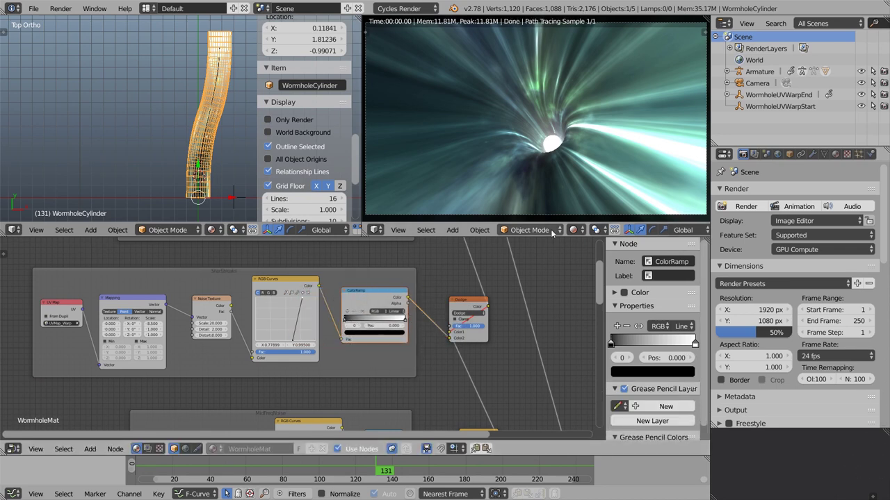
# Unmute the StarStreaks Dodge node and return the camera view to Material shading.
pyautogui.click(573, 230)
pyautogui.click(616, 155)
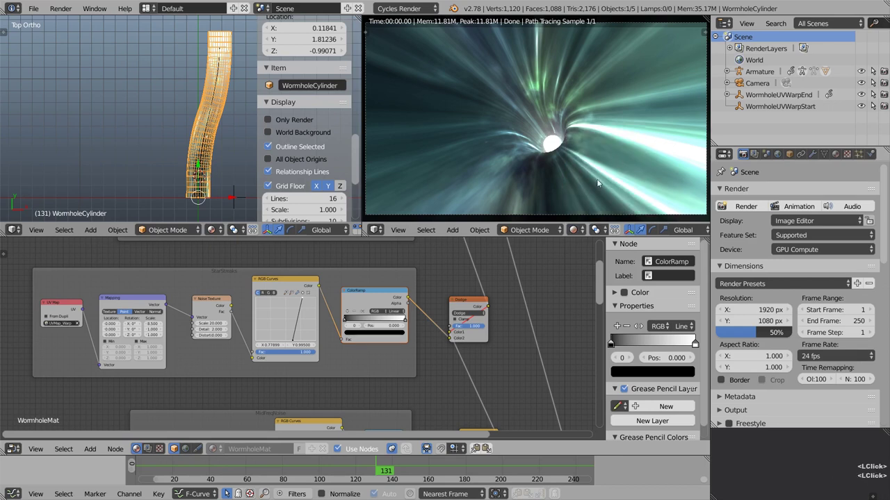
pyautogui.rightClick(476, 304)
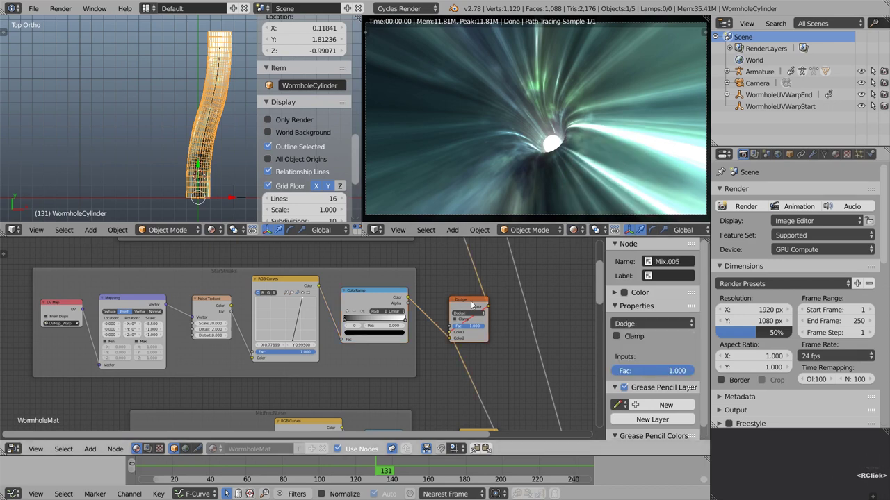
pyautogui.click(575, 230)
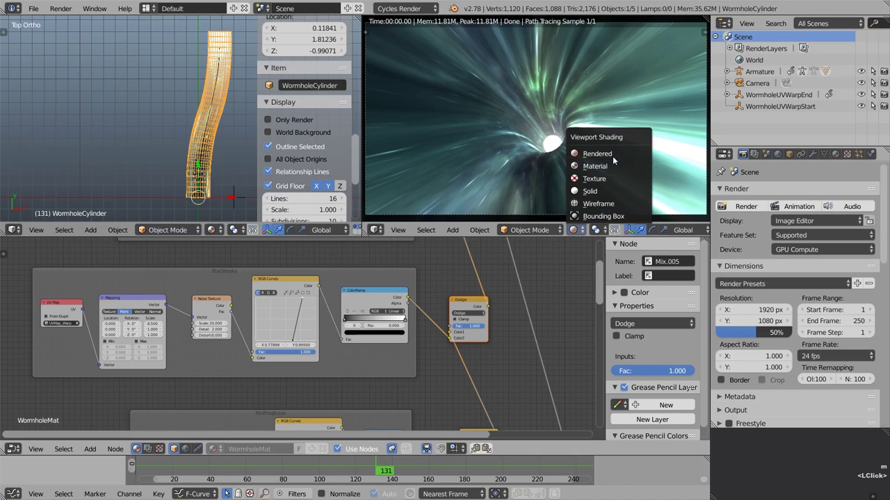
pyautogui.click(613, 155)
pyautogui.click(574, 230)
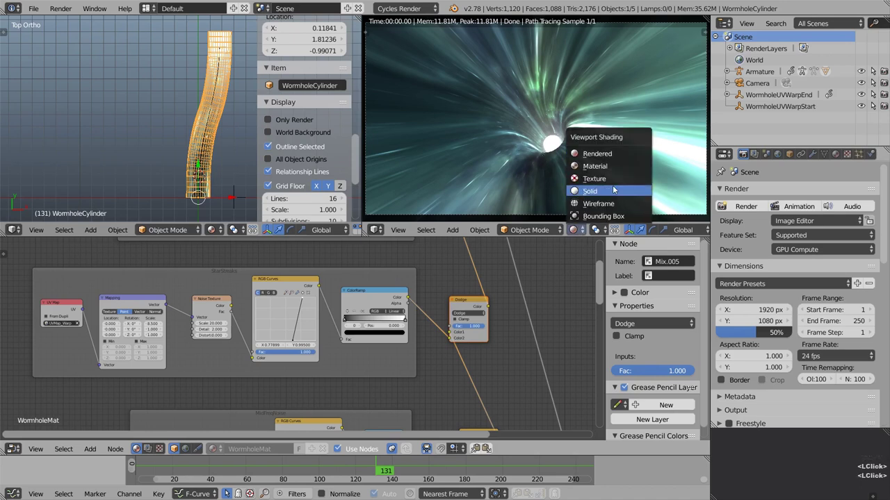
pyautogui.click(616, 163)
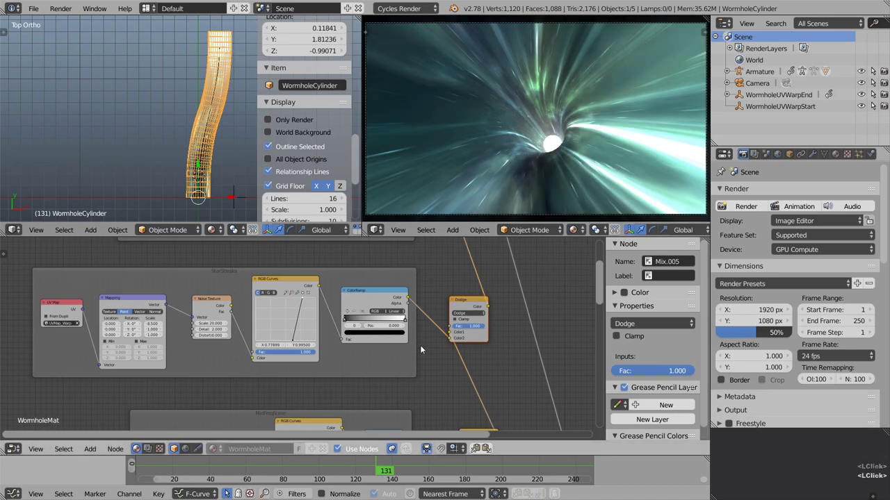
# Nudge the ColorRamp and RGB Curves nodes into a tidier arrangement inside the StarStreaks frame.
pyautogui.scroll(3, 373, 361)
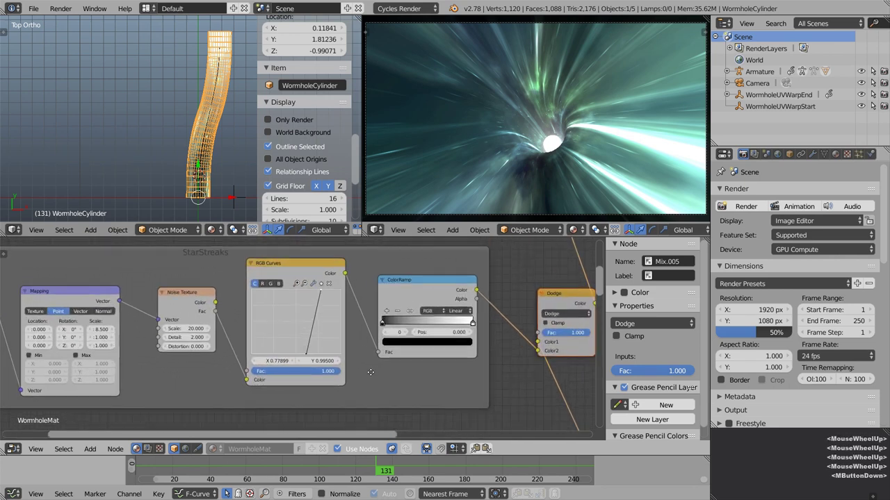
pyautogui.click(406, 304)
pyautogui.rightClick(411, 298)
pyautogui.moveTo(411, 297)
pyautogui.mouseDown(button='right')
pyautogui.moveTo(416, 304)
pyautogui.moveTo(425, 293)
pyautogui.moveTo(419, 303)
pyautogui.mouseUp(button='right')
pyautogui.click(415, 303)
pyautogui.click(419, 303)
pyautogui.moveTo(293, 277); pyautogui.dragTo(296, 283, button='right')
pyautogui.click(294, 286)
pyautogui.moveTo(370, 386); pyautogui.dragTo(396, 362, button='middle')
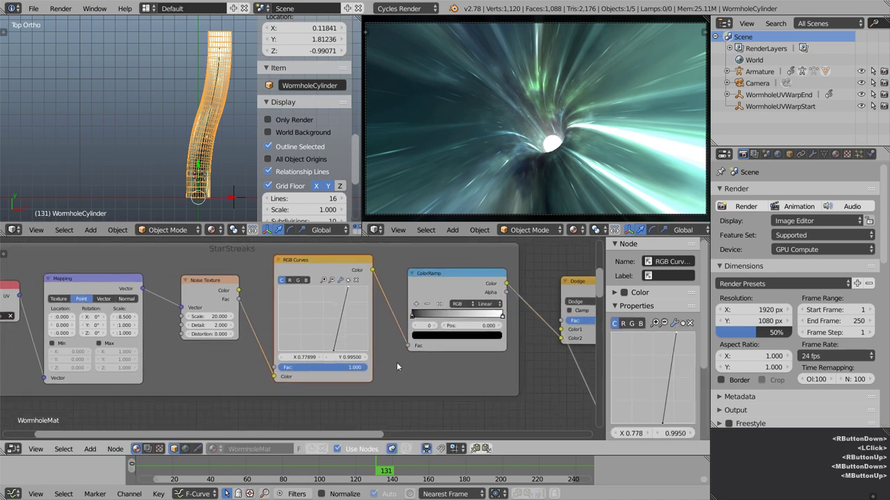
pyautogui.rightClick(320, 264)
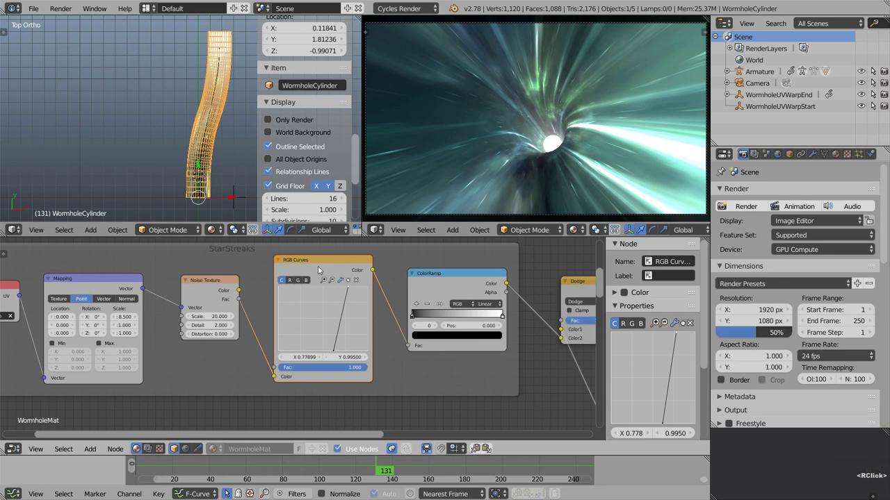
pyautogui.moveTo(239, 290); pyautogui.dragTo(253, 271)
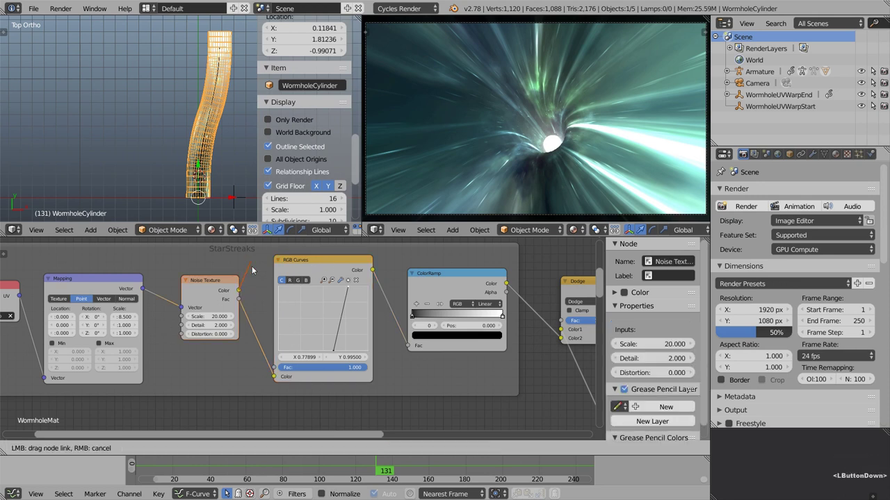
pyautogui.moveTo(264, 353); pyautogui.dragTo(273, 375)
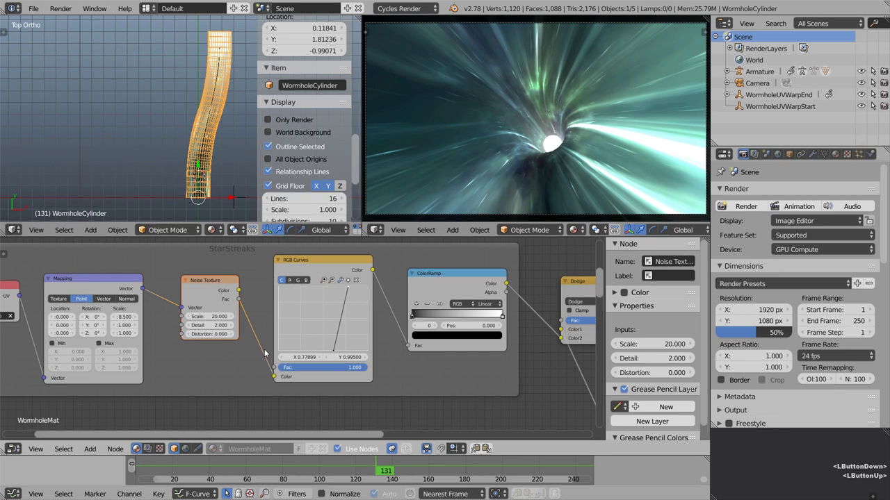
pyautogui.moveTo(449, 285); pyautogui.dragTo(448, 283, button='right')
pyautogui.click(449, 283)
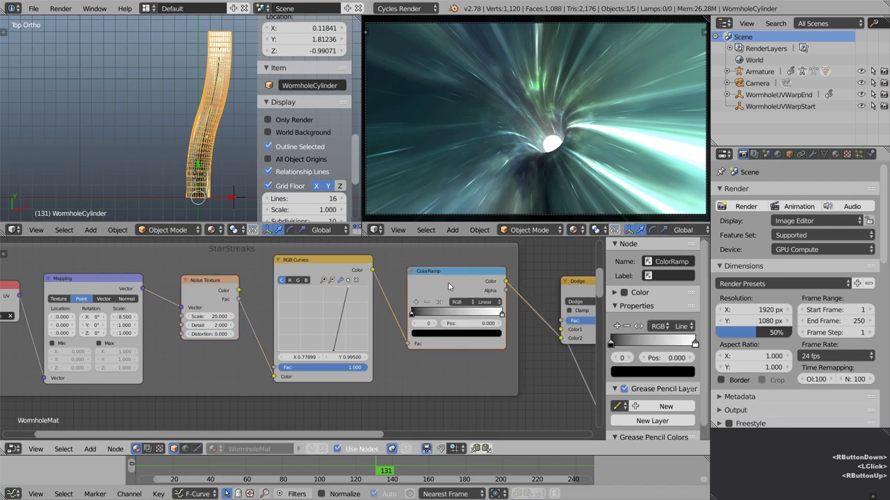
pyautogui.click(448, 282)
pyautogui.moveTo(506, 281); pyautogui.dragTo(529, 267)
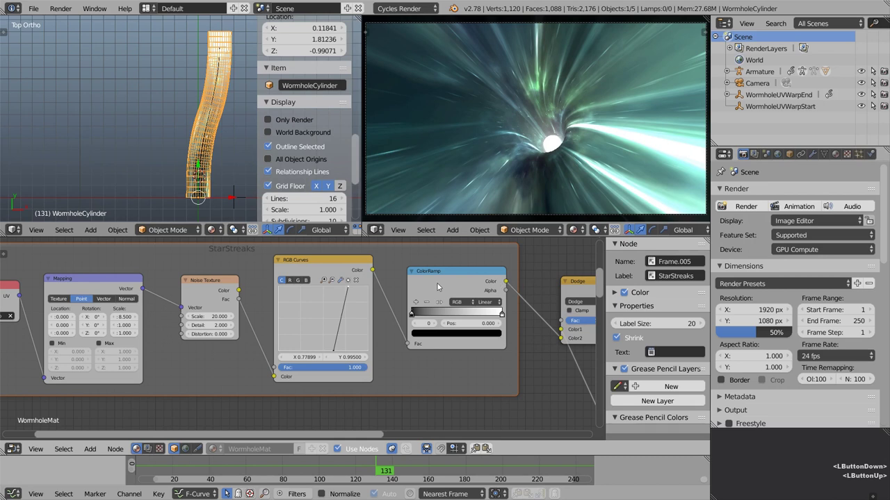
# Add a middle point to the StarStreaks RGB curve at about X 0.736, Y 0.395.
pyautogui.rightClick(291, 377)
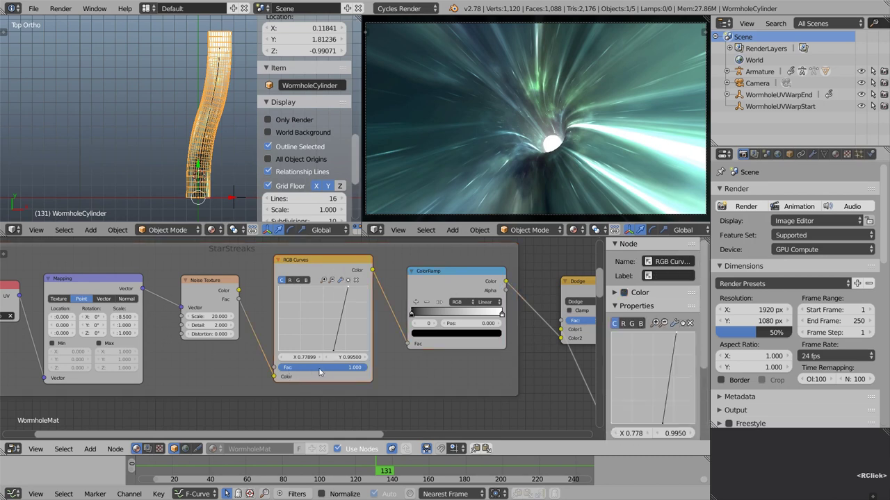
pyautogui.click(345, 328)
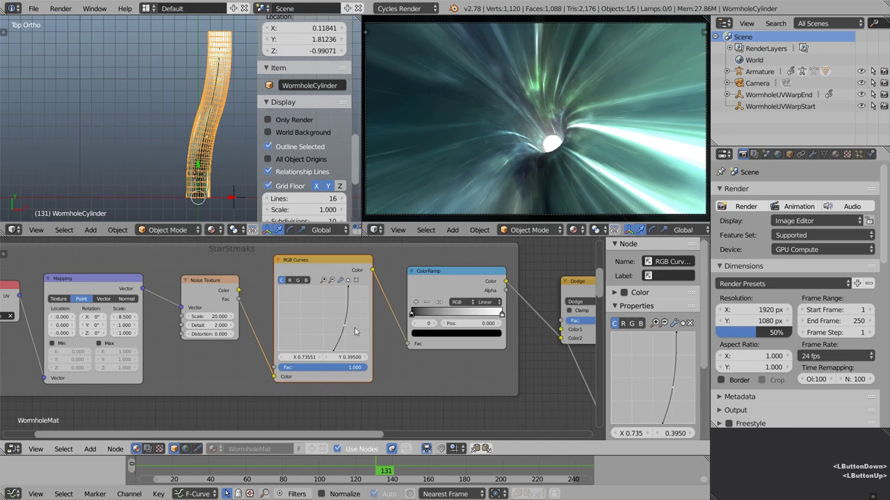
# Undo the middle point on the StarStreaks RGB curve and set the ColorRamp's white stop position to 0.778.
pyautogui.hotkey('ctrl', 'z')
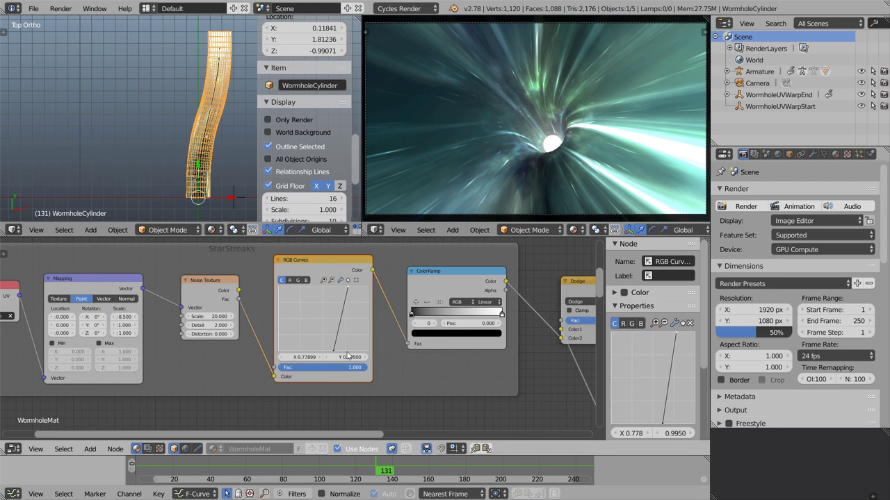
pyautogui.rightClick(328, 264)
pyautogui.click(501, 317)
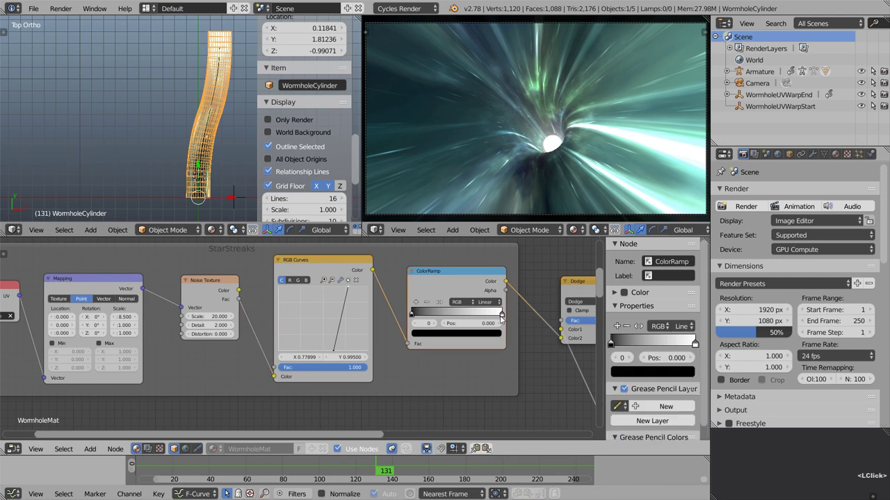
pyautogui.click(471, 323)
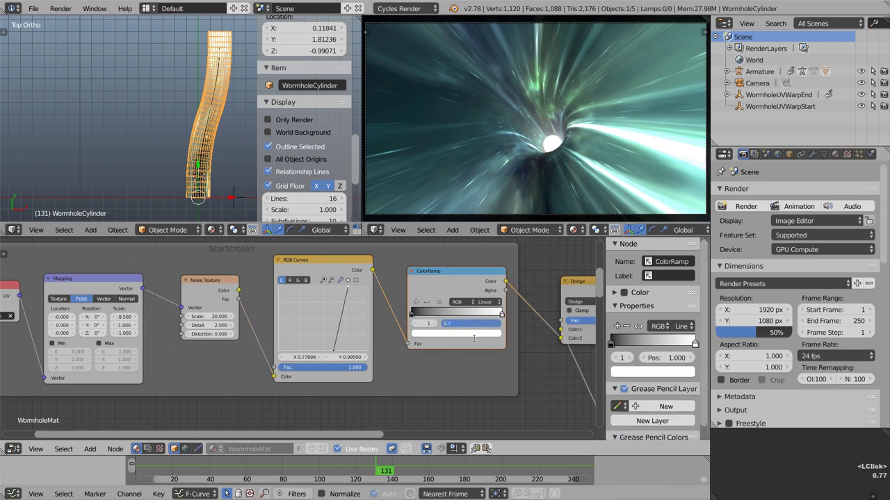
pyautogui.write('0.778')
pyautogui.press('Return')
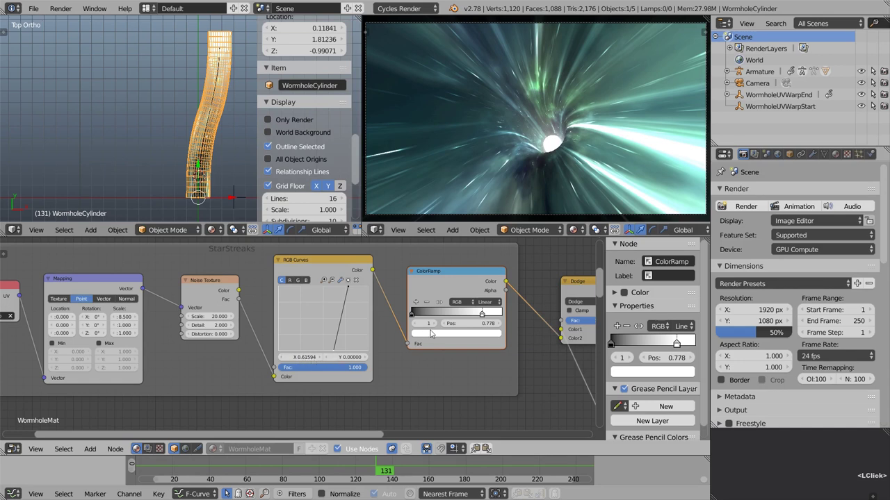
# Set the StarStreaks ColorRamp's black stop position to 0.615.
pyautogui.click(412, 314)
pyautogui.click(465, 323)
pyautogui.write('0.615')
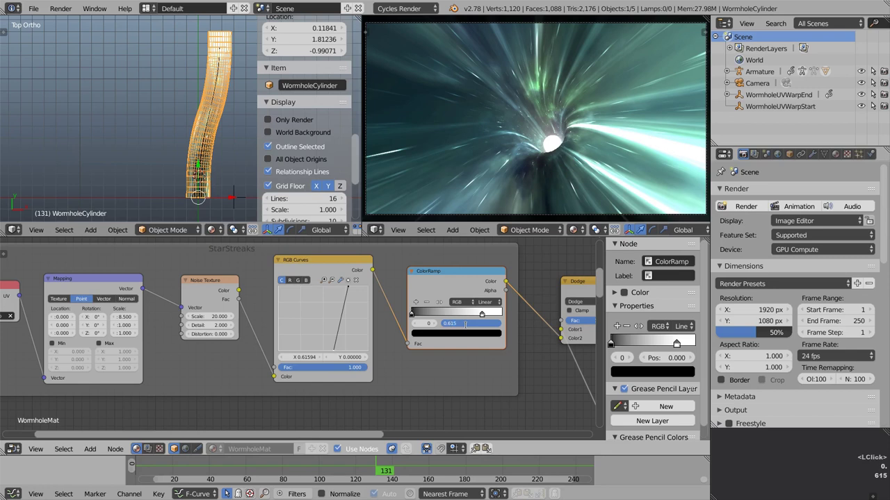
pyautogui.press('Return')
# Place the ColorRamp below the StarStreaks RGB Curves link, connecting RGB Curves to Dodge's Color2 and the Noise Texture's Fac to the ColorRamp's Fac.
pyautogui.moveTo(453, 285); pyautogui.dragTo(449, 314)
pyautogui.moveTo(373, 270)
pyautogui.mouseDown()
pyautogui.moveTo(419, 262)
pyautogui.moveTo(561, 339)
pyautogui.mouseUp()
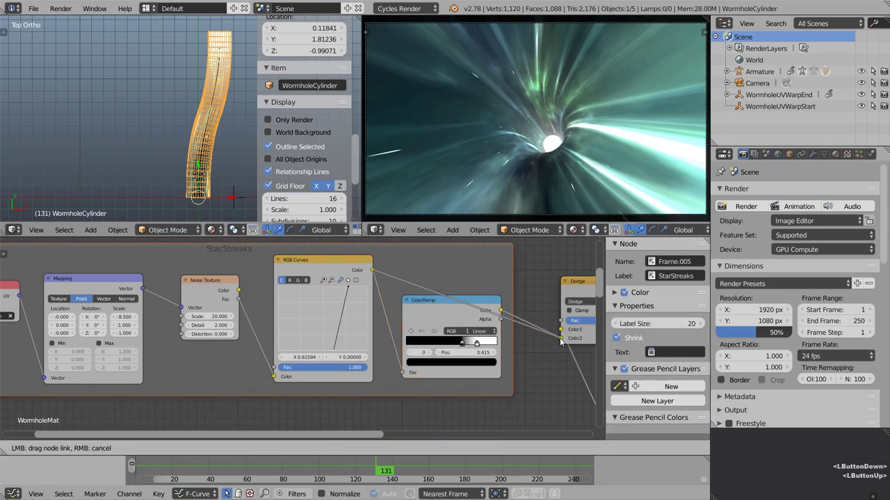
pyautogui.moveTo(435, 310); pyautogui.dragTo(423, 330)
pyautogui.moveTo(299, 262); pyautogui.dragTo(286, 260, button='right')
pyautogui.moveTo(239, 300); pyautogui.dragTo(397, 396)
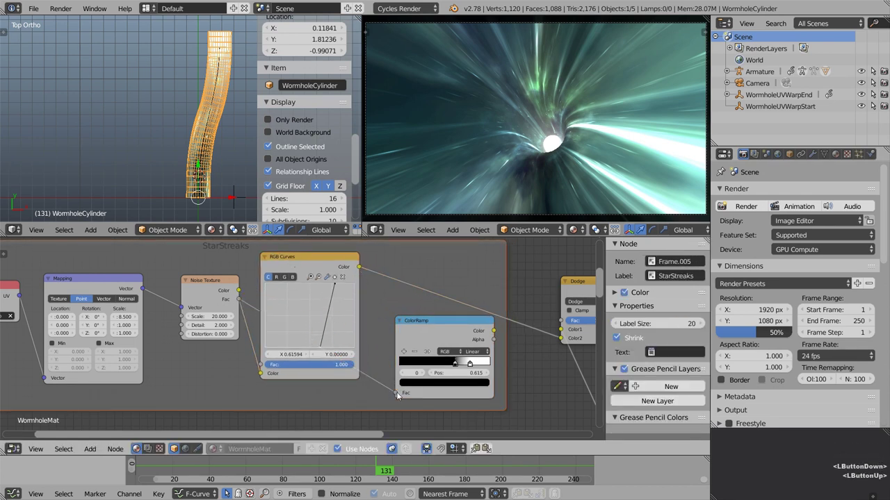
pyautogui.moveTo(407, 282); pyautogui.dragTo(361, 285, button='middle')
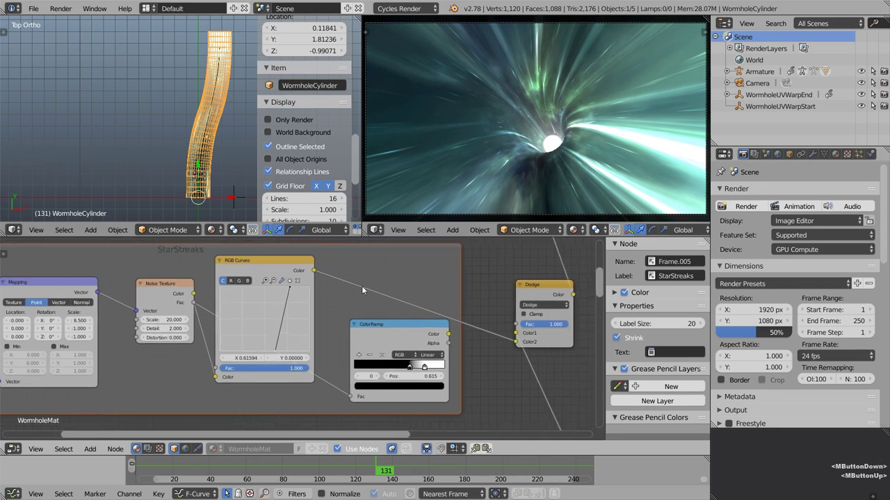
# Link the StarStreaks ColorRamp's Color output to Color2 of the Dodge node and delete the RGB Curves node.
pyautogui.rightClick(278, 261)
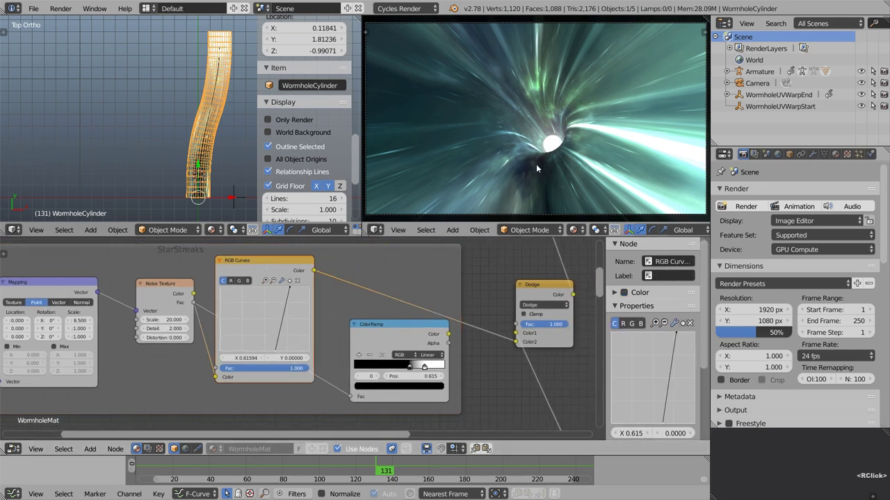
pyautogui.moveTo(449, 336); pyautogui.dragTo(515, 346)
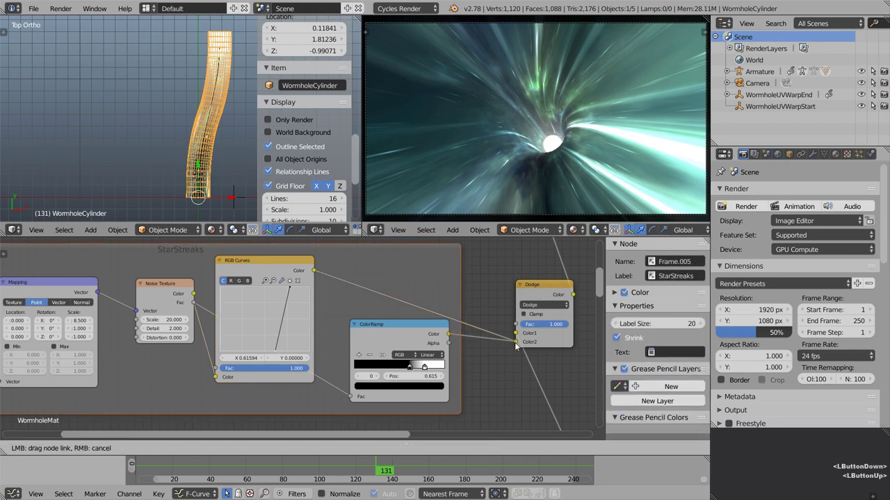
pyautogui.rightClick(258, 266)
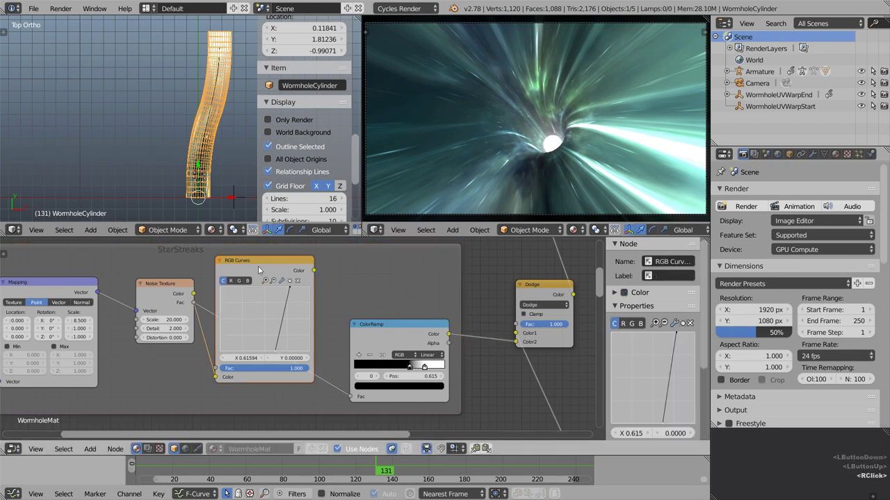
pyautogui.press('x')
# Move the ColorRamp beside the Noise Texture node and shift the StarStreaks frame closer to its Dodge node.
pyautogui.rightClick(389, 327)
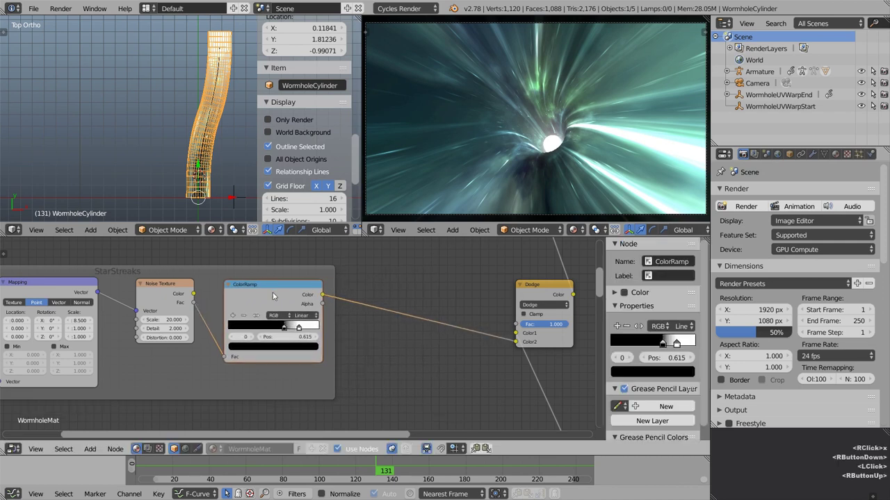
pyautogui.scroll(-5, 272, 292)
pyautogui.moveTo(240, 293); pyautogui.dragTo(322, 295, button='right')
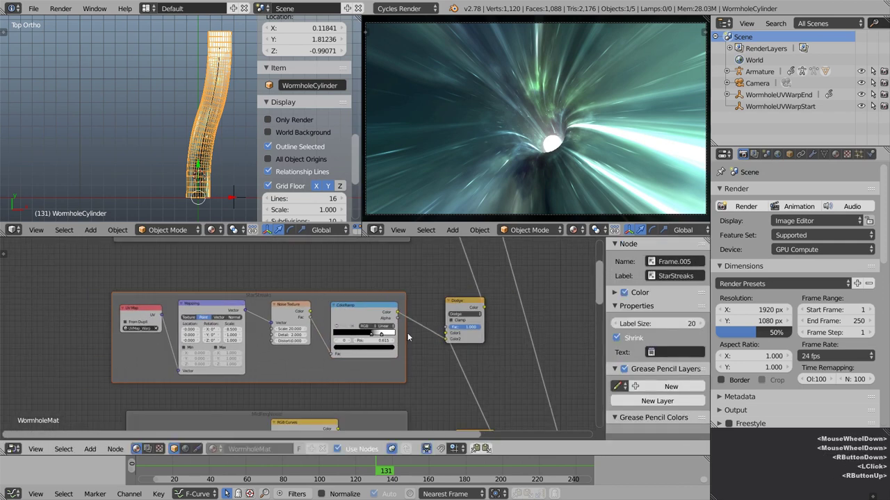
# Mute the Dodge node that blends in the LongStreaks layer.
pyautogui.scroll(-4, 408, 333)
pyautogui.moveTo(375, 282); pyautogui.dragTo(356, 253, button='middle')
pyautogui.scroll(5, 300, 325)
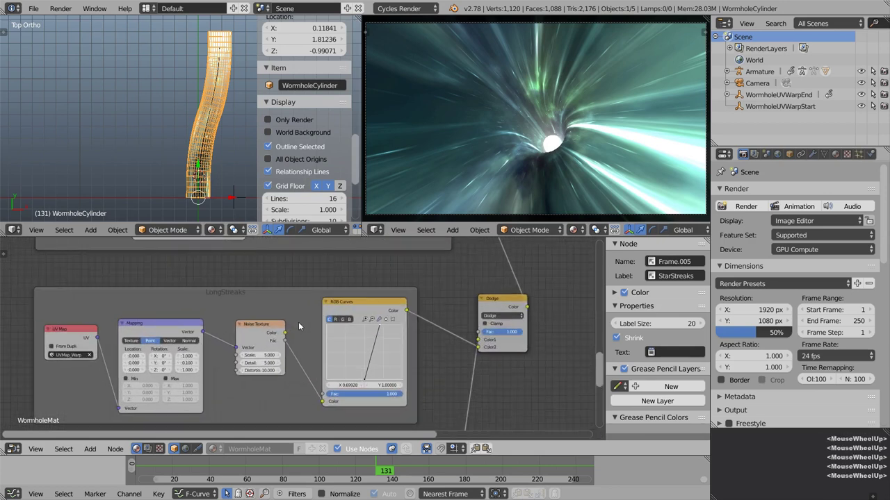
pyautogui.keyDown('ctrl'); pyautogui.keyDown('shift'); pyautogui.click(507, 306); pyautogui.keyUp('shift'); pyautogui.keyUp('ctrl')
# Preview the camera view in Rendered shading with the LongStreaks Dodge muted, and return it to Material shading.
pyautogui.click(573, 230)
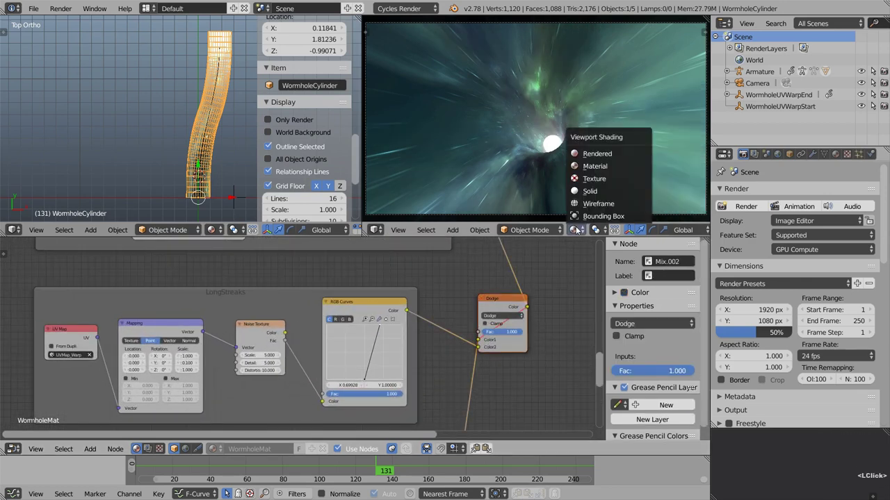
pyautogui.click(613, 154)
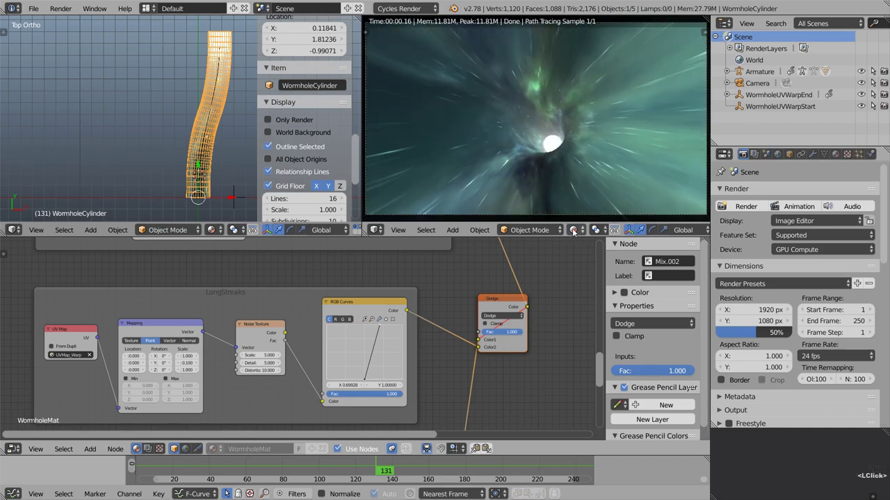
pyautogui.click(573, 230)
pyautogui.click(612, 166)
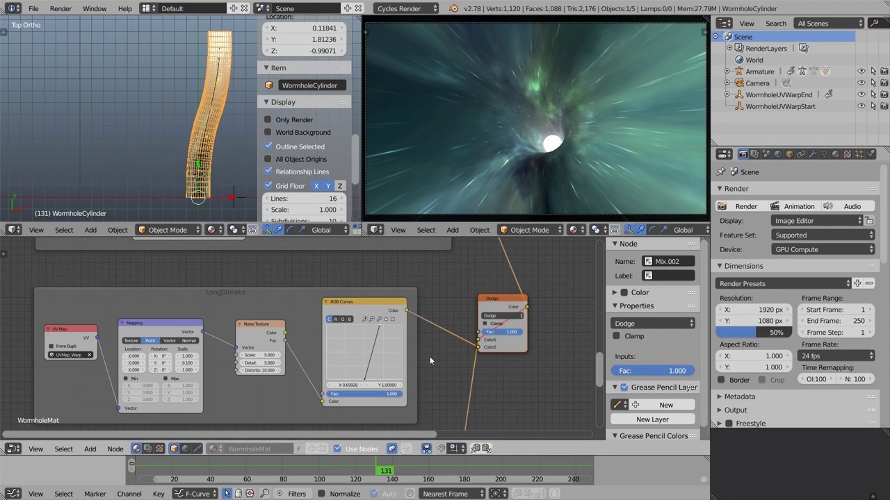
# Shift the LongStreaks RGB Curves node back toward the Noise Texture and insert a ColorRamp node between RGB Curves and Dodge.
pyautogui.moveTo(430, 357); pyautogui.dragTo(525, 316, button='middle')
pyautogui.moveTo(387, 269); pyautogui.dragTo(269, 272)
pyautogui.hotkey('shift', 'a')
pyautogui.moveTo(361, 280)
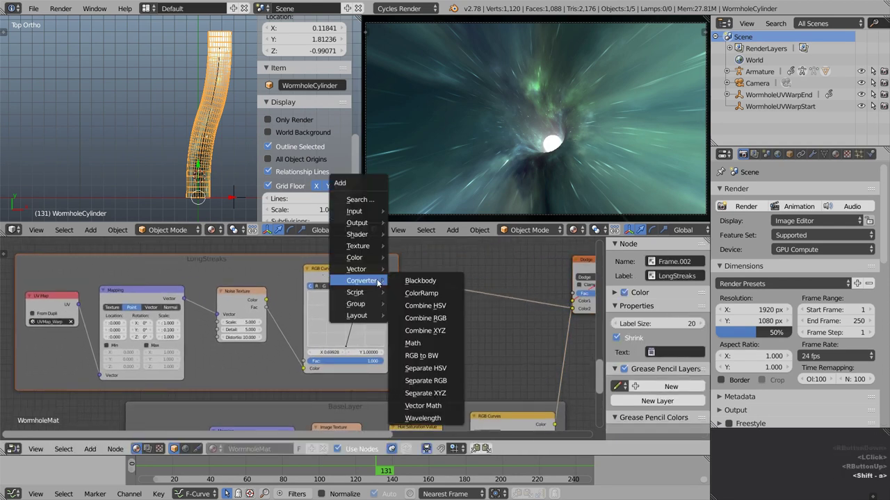
pyautogui.click(424, 293)
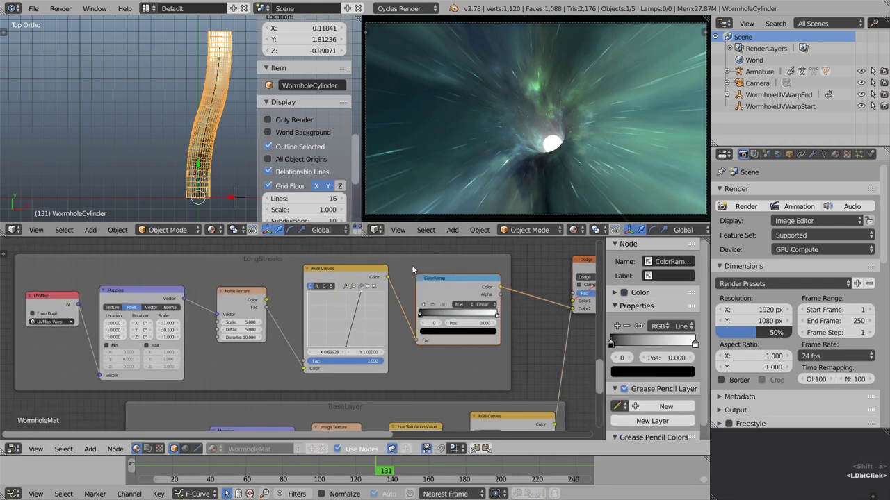
pyautogui.click(444, 259)
# Try a middle point on the LongStreaks RGB curve at about X 0.620, Y 0.390, and delete that point.
pyautogui.scroll(-5, 444, 259)
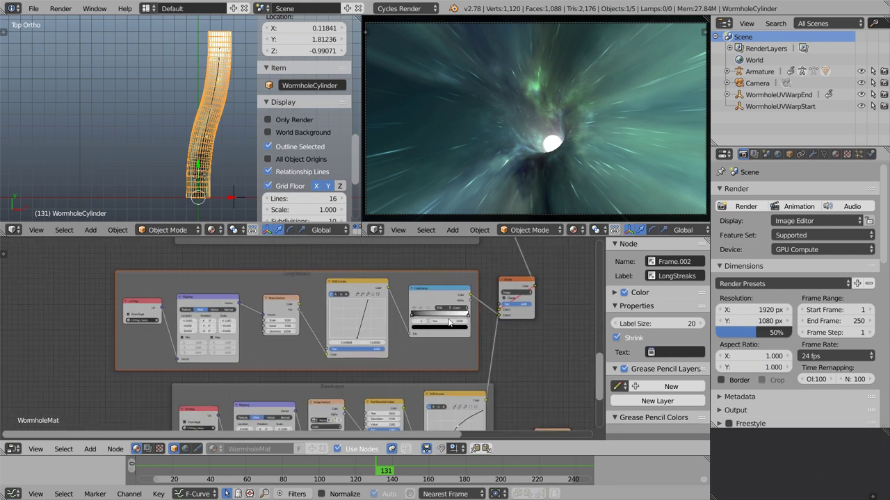
pyautogui.scroll(5, 448, 322)
pyautogui.moveTo(360, 312); pyautogui.dragTo(362, 319)
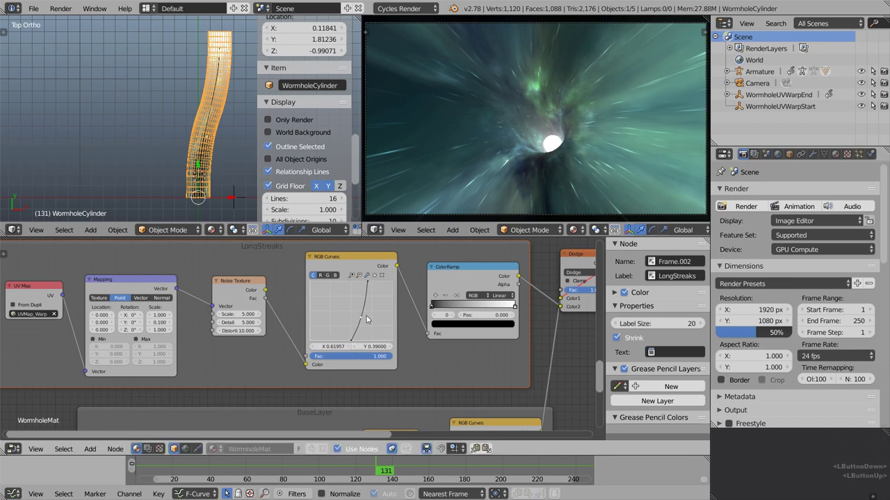
pyautogui.moveTo(414, 320); pyautogui.dragTo(378, 337, button='middle')
pyautogui.scroll(2, 355, 348)
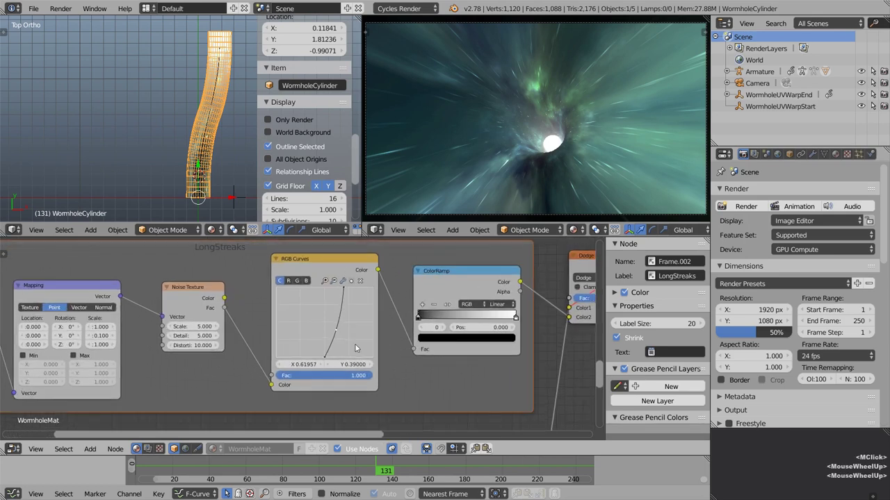
pyautogui.click(361, 281)
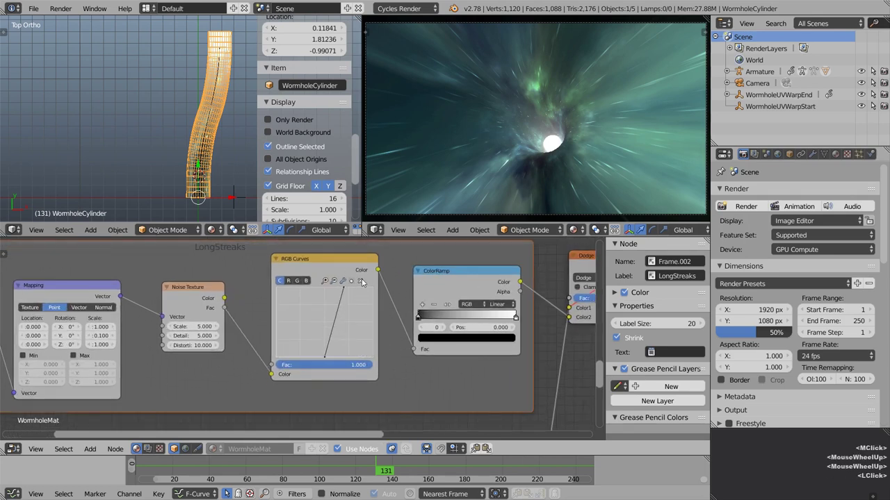
# Match the LongStreaks ColorRamp's black stop to the curve's lower point by setting its position to 0.5.
pyautogui.click(324, 359)
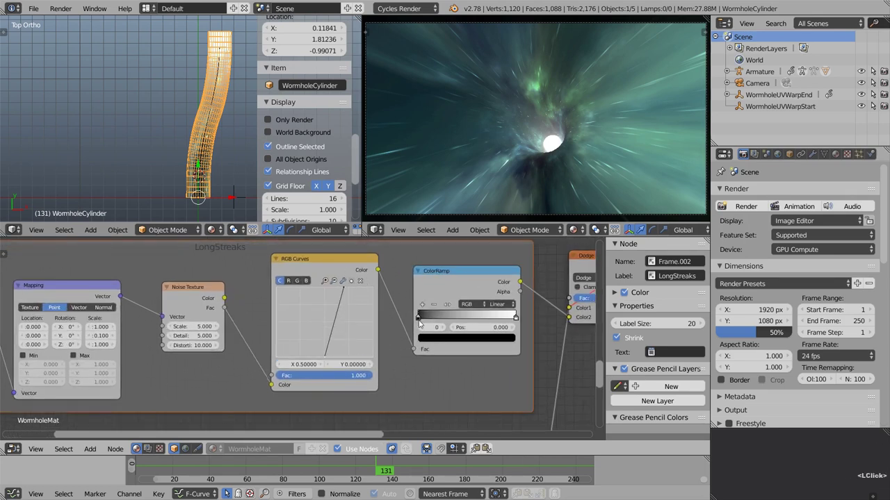
pyautogui.click(486, 328)
pyautogui.write('0.5')
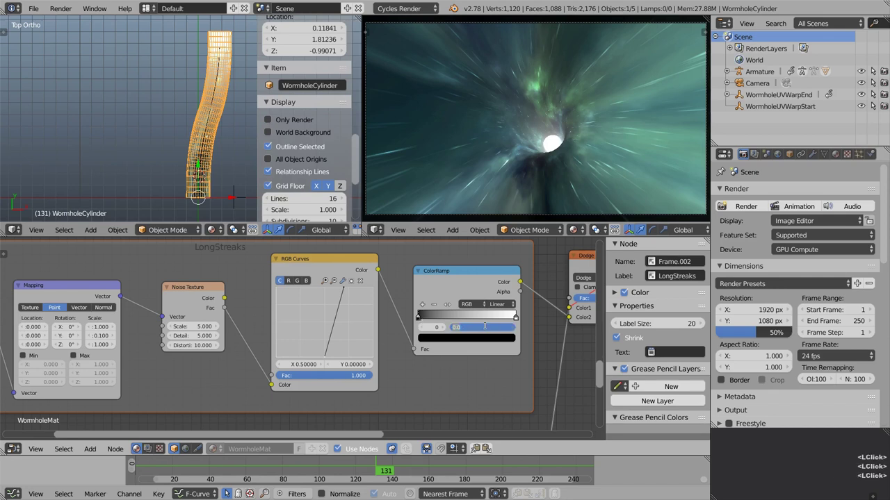
pyautogui.press('Return')
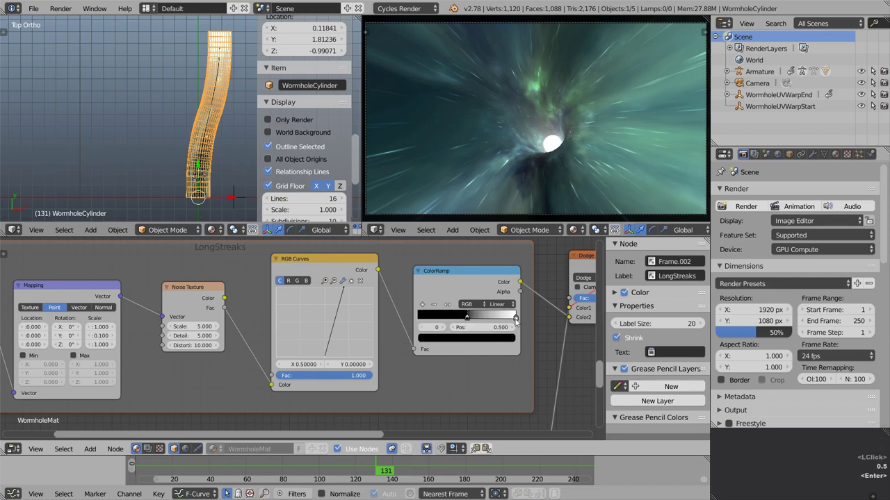
# Match the LongStreaks ColorRamp's white stop to the curve's upper point by setting its position to 0.7.
pyautogui.click(515, 317)
pyautogui.click(331, 267)
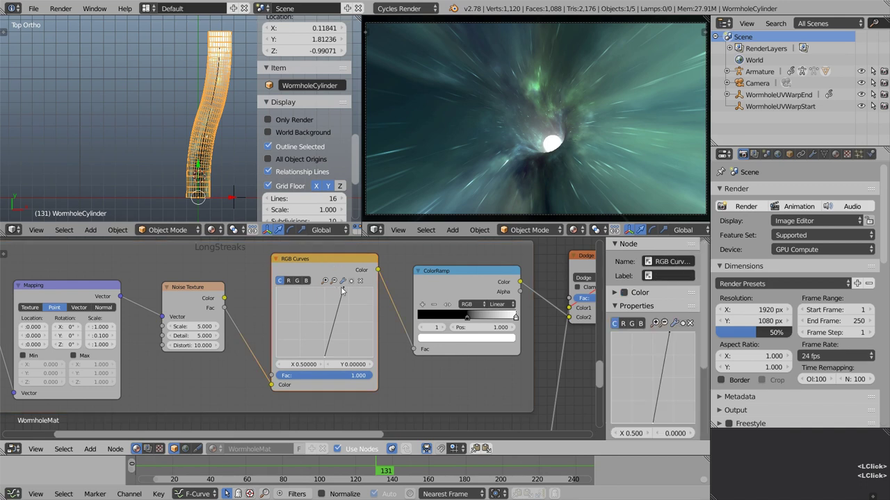
pyautogui.click(343, 288)
pyautogui.click(480, 328)
pyautogui.write('0.7')
pyautogui.press('Return')
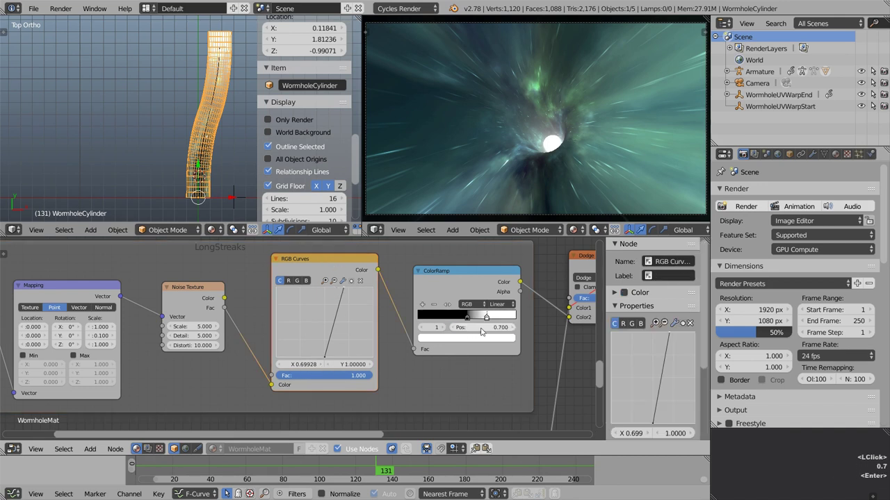
# Move the LongStreaks ColorRamp lower in its frame and link RGB Curves directly to Color2 of the Dodge node.
pyautogui.click(461, 283)
pyautogui.scroll(-1, 461, 283)
pyautogui.moveTo(465, 290); pyautogui.dragTo(387, 305, button='middle')
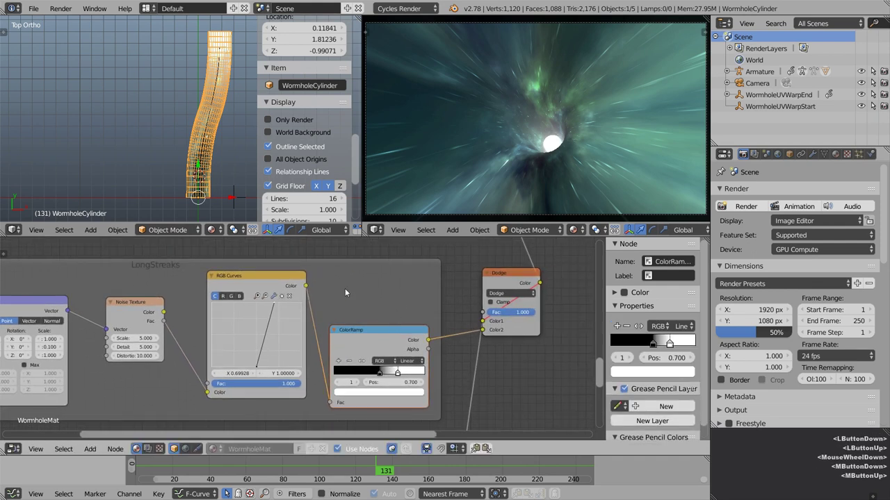
pyautogui.moveTo(306, 285)
pyautogui.mouseDown()
pyautogui.moveTo(354, 278)
pyautogui.moveTo(483, 331)
pyautogui.mouseUp()
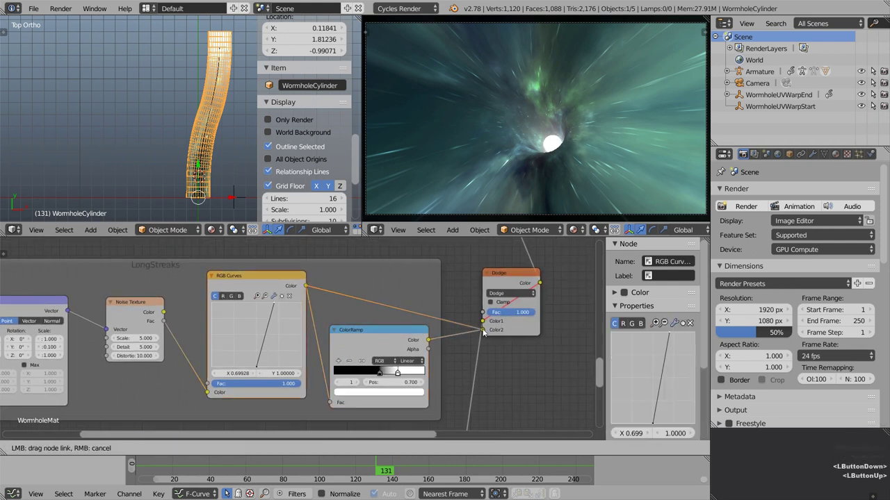
# Route the LongStreaks Noise Texture's Fac through the ColorRamp into Color2 of the Dodge node, and unmute that Dodge.
pyautogui.click(164, 324)
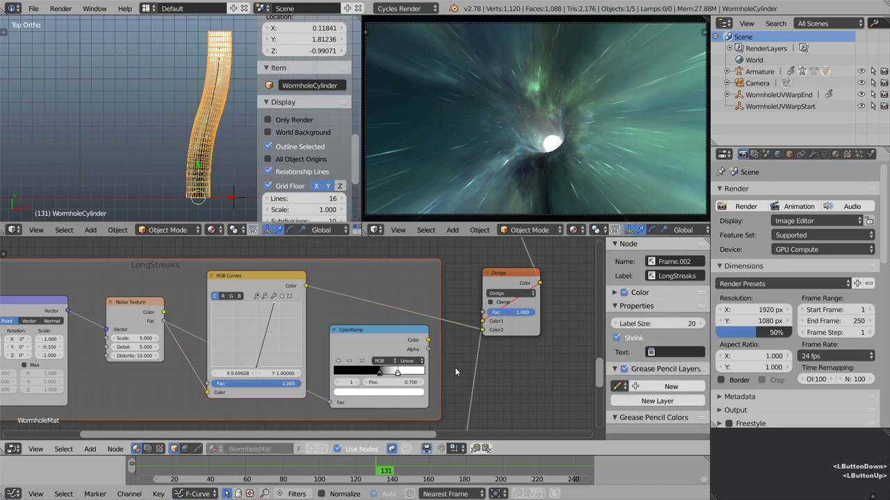
pyautogui.click(506, 279)
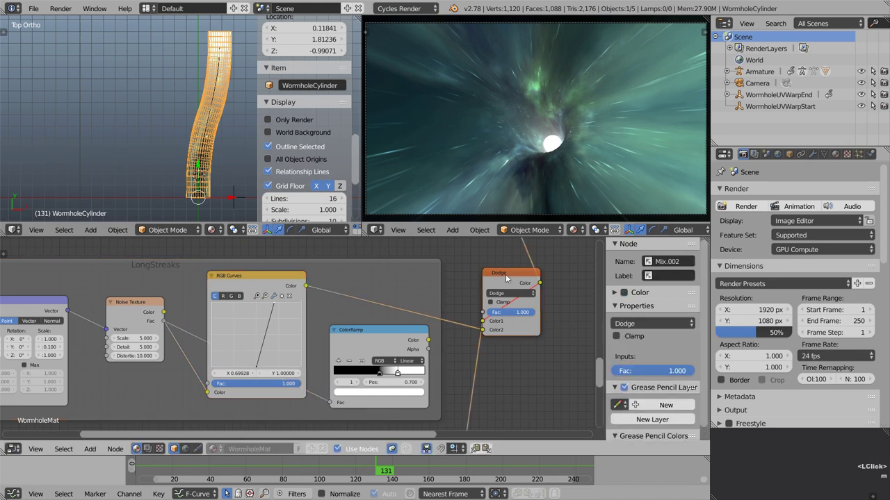
pyautogui.moveTo(429, 340); pyautogui.dragTo(485, 332)
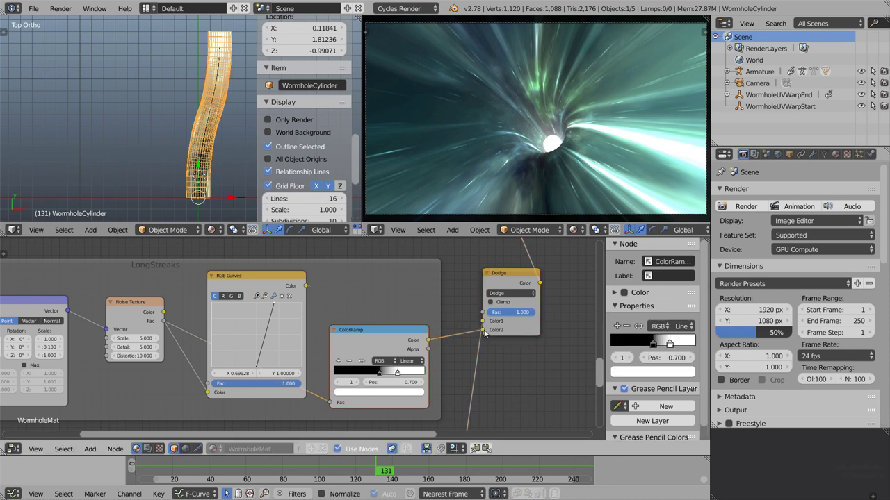
# Preview the camera view in Rendered shading with the LongStreaks ColorRamp connected, and return it to Material shading.
pyautogui.click(573, 230)
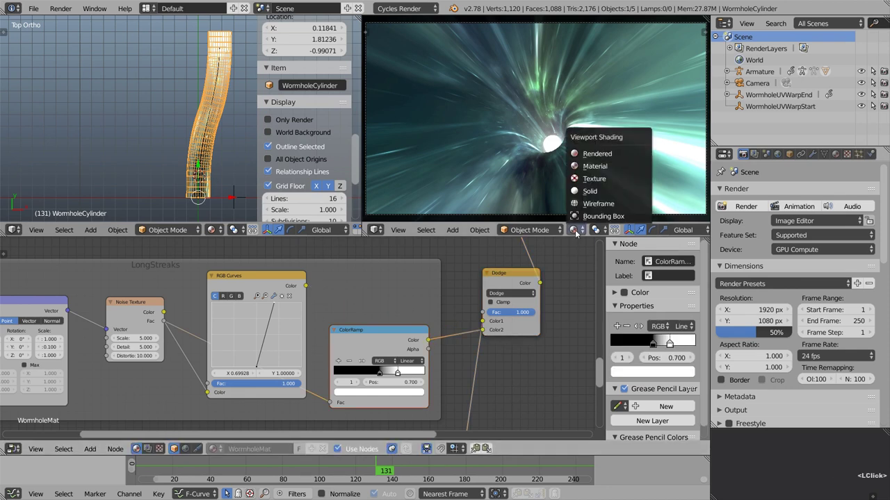
pyautogui.click(603, 159)
pyautogui.click(574, 230)
pyautogui.click(608, 170)
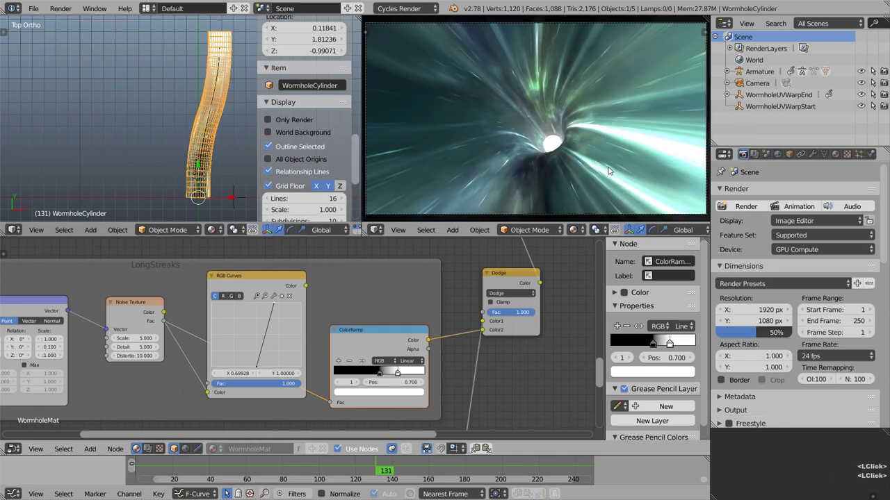
# Delete the RGB Curves node from the LongStreaks frame and move the ColorRamp up in line with the remaining nodes.
pyautogui.rightClick(259, 279)
pyautogui.scroll(-5, 258, 274)
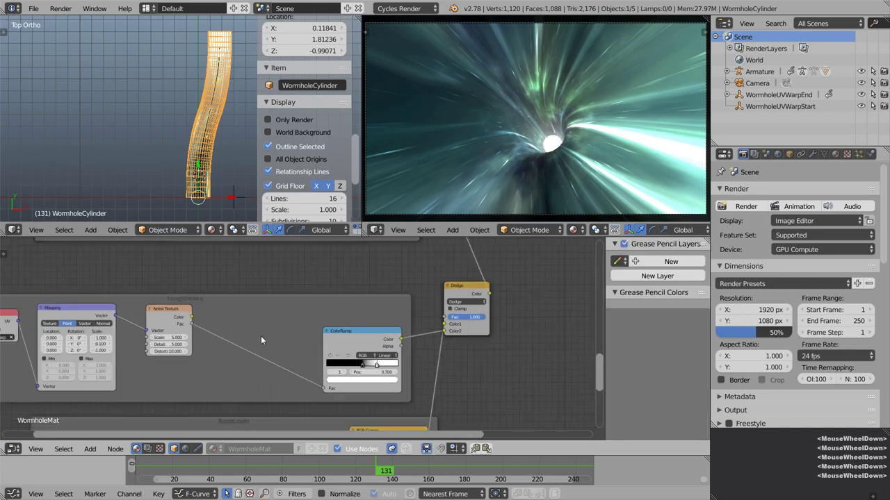
pyautogui.moveTo(342, 335); pyautogui.dragTo(339, 310, button='right')
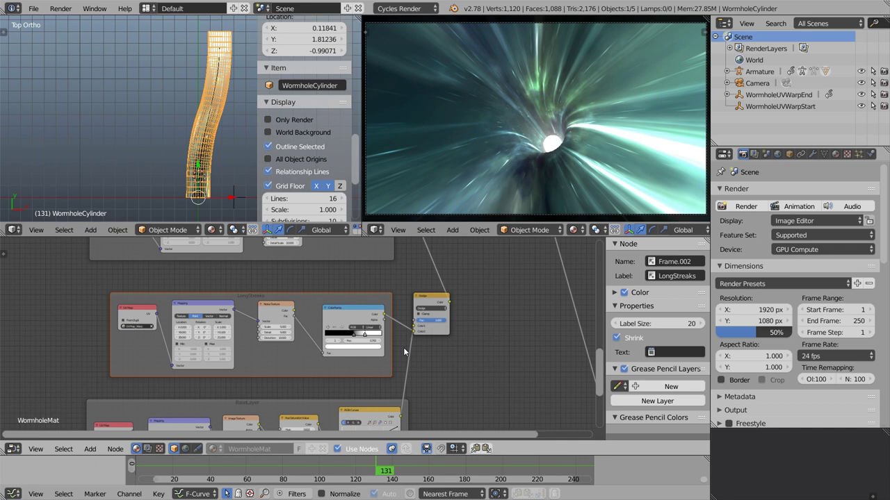
# Move the EndGradient frame together with its Add node upward to open a gap above the StarStreaks layer.
pyautogui.scroll(-4, 403, 347)
pyautogui.moveTo(389, 344)
pyautogui.mouseDown(button='middle')
pyautogui.moveTo(371, 302)
pyautogui.moveTo(385, 400)
pyautogui.moveTo(386, 301)
pyautogui.moveTo(388, 360)
pyautogui.mouseUp(button='middle')
pyautogui.scroll(2, 392, 341)
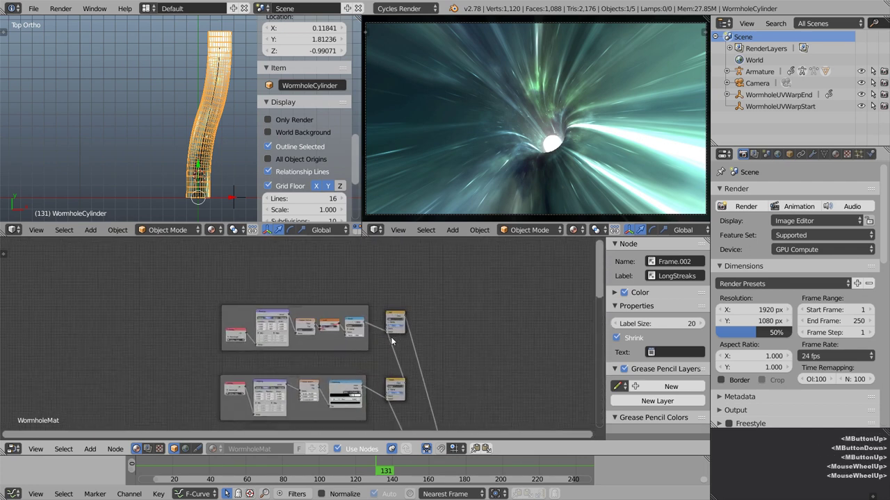
pyautogui.scroll(4, 391, 340)
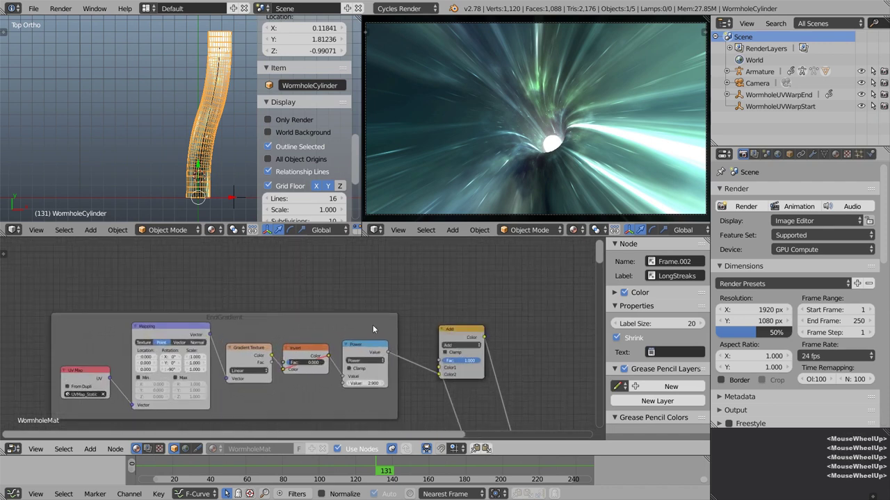
pyautogui.scroll(-2, 360, 321)
pyautogui.moveTo(304, 319); pyautogui.dragTo(304, 281, button='middle')
pyautogui.rightClick(240, 277)
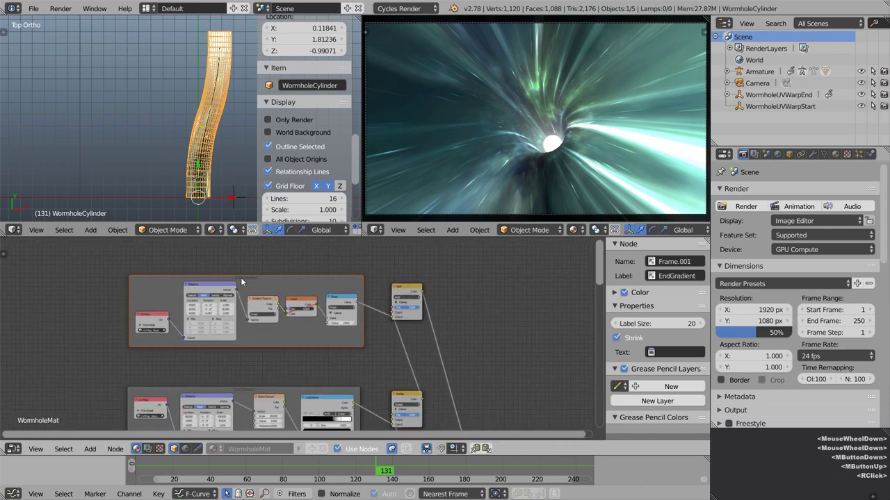
pyautogui.rightClick(404, 292)
pyautogui.scroll(-5, 367, 351)
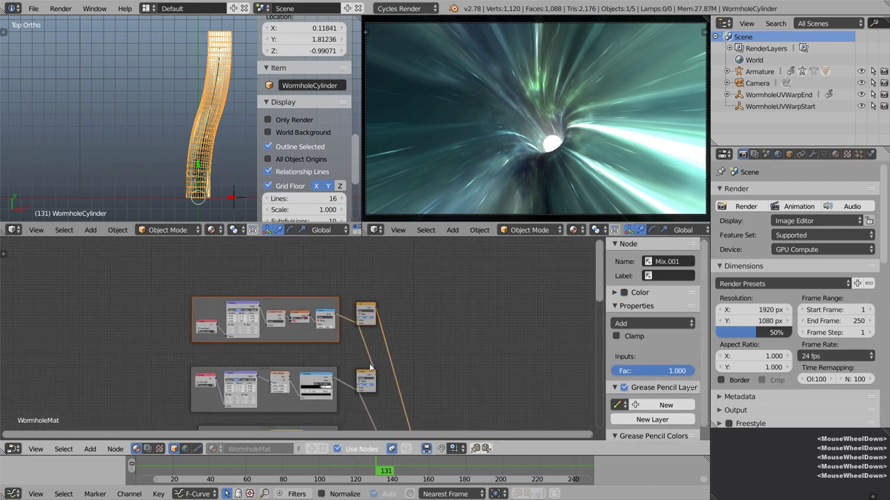
pyautogui.press('g')
pyautogui.click(371, 301)
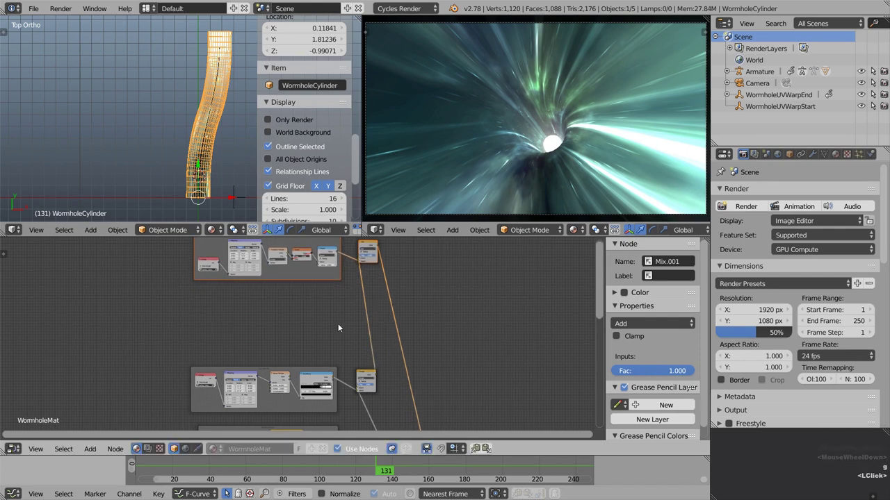
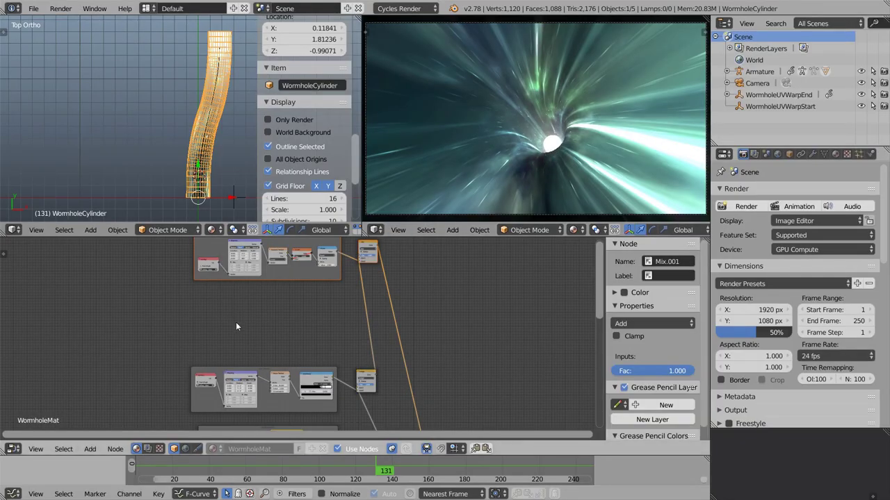
# Add a Layer Weight node in the gap above StarStreaks and preview its Facing output on the tunnel.
pyautogui.scroll(2, 242, 324)
pyautogui.hotkey('shift', 'a')
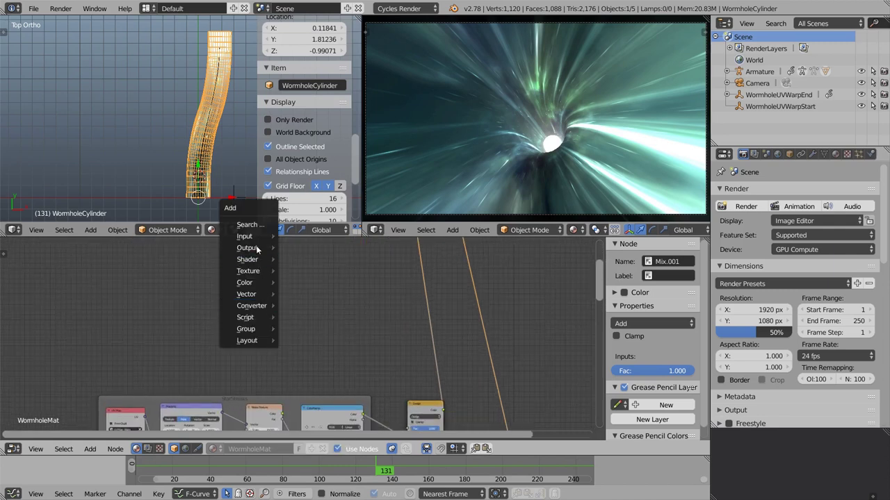
pyautogui.moveTo(256, 242)
pyautogui.click(314, 315)
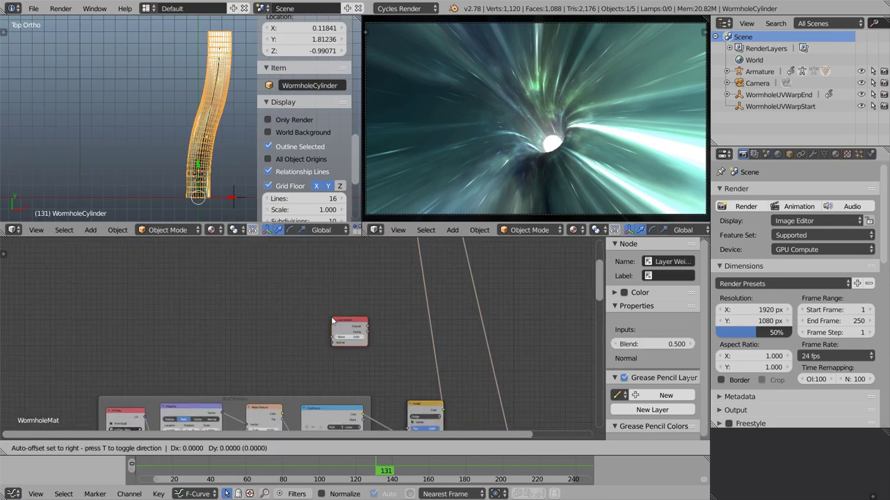
pyautogui.click(247, 301)
pyautogui.scroll(2, 285, 322)
pyautogui.moveTo(268, 278)
pyautogui.mouseDown()
pyautogui.moveTo(325, 264)
pyautogui.moveTo(274, 287)
pyautogui.mouseUp()
pyautogui.moveTo(335, 274); pyautogui.dragTo(339, 281)
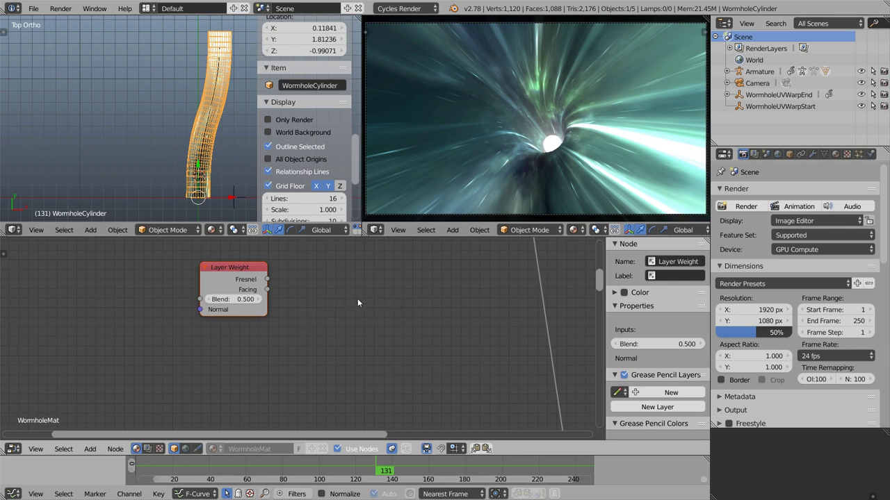
pyautogui.moveTo(235, 275); pyautogui.dragTo(213, 298)
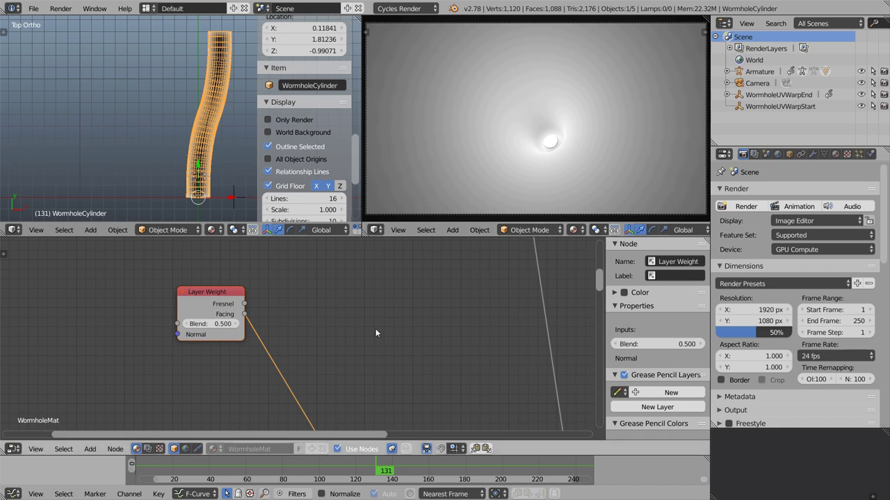
# Insert a Math node after Layer Weight's Facing output and set its operation to Power.
pyautogui.hotkey('shift', 'a')
pyautogui.moveTo(365, 401)
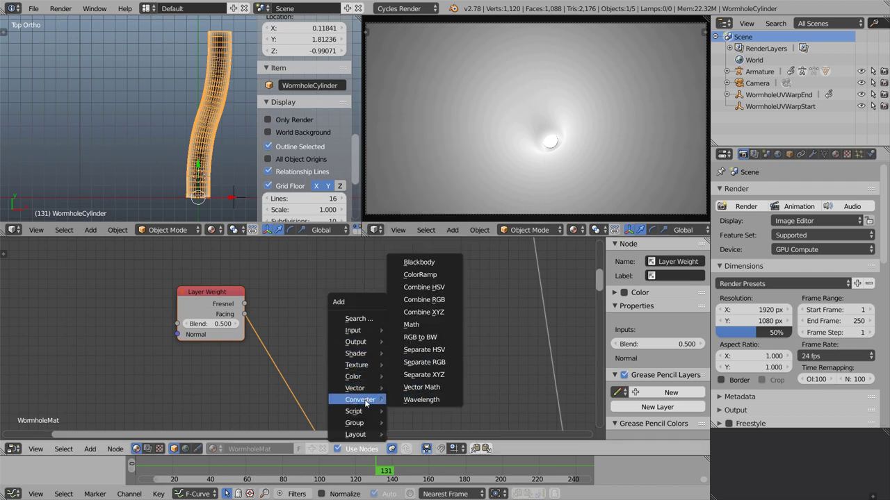
pyautogui.click(410, 325)
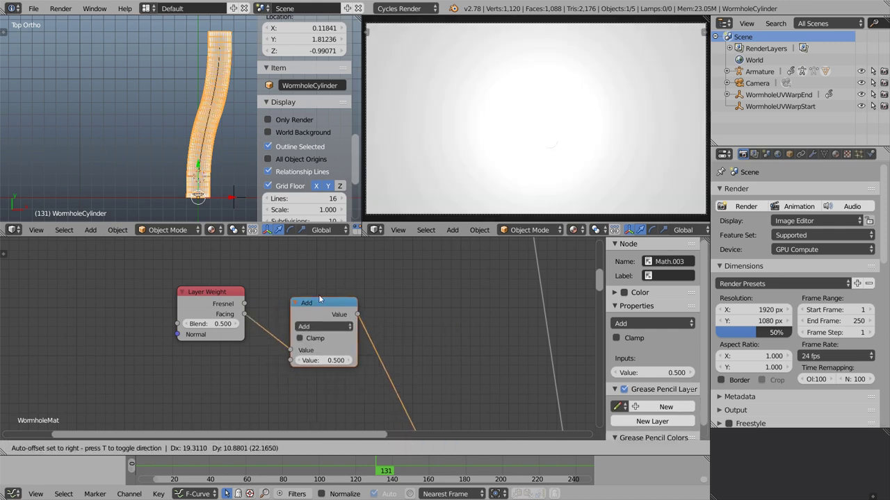
pyautogui.click(331, 286)
pyautogui.click(334, 313)
pyautogui.click(335, 203)
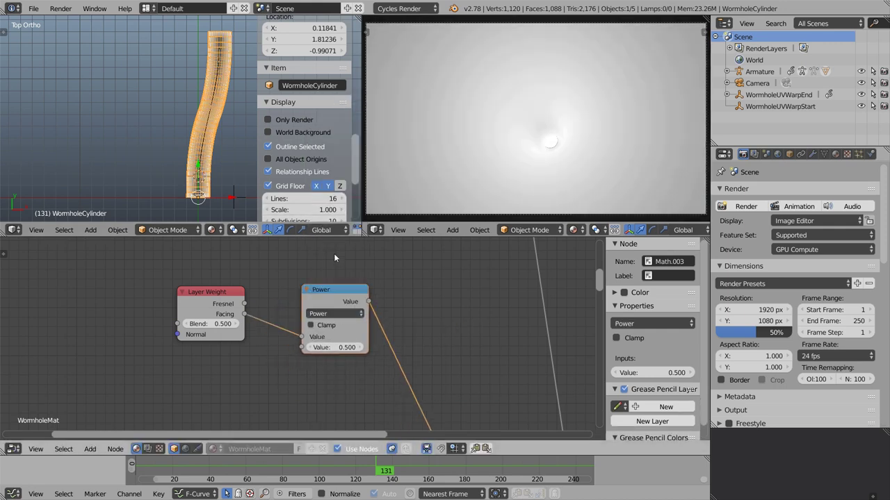
pyautogui.moveTo(331, 306); pyautogui.dragTo(331, 293)
# Set the Layer Weight's Blend to 0.7 and try Power exponents of 4.2 and 1.7.
pyautogui.moveTo(335, 334); pyautogui.dragTo(388, 333)
pyautogui.click(235, 325)
pyautogui.click(235, 325)
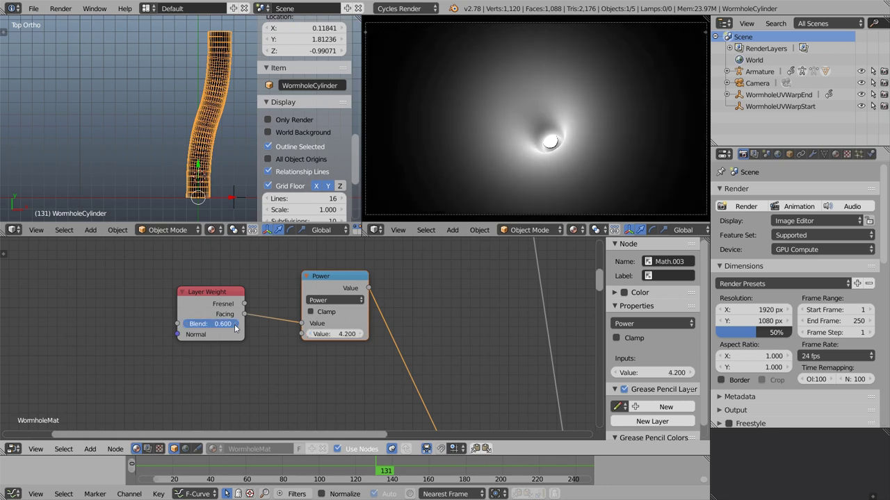
pyautogui.moveTo(333, 339); pyautogui.dragTo(306, 339)
pyautogui.scroll(1, 334, 297)
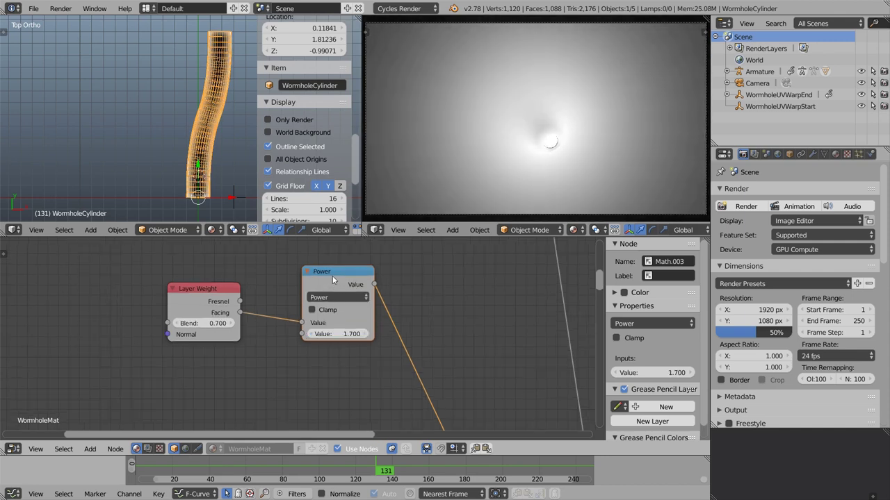
# Spread out the Layer Weight and Power nodes, add a ColorRamp above Power, and set the Power exponent to 6.2.
pyautogui.moveTo(335, 283); pyautogui.dragTo(339, 356)
pyautogui.scroll(-1, 339, 356)
pyautogui.moveTo(227, 312); pyautogui.dragTo(165, 299)
pyautogui.hotkey('shift', 'a')
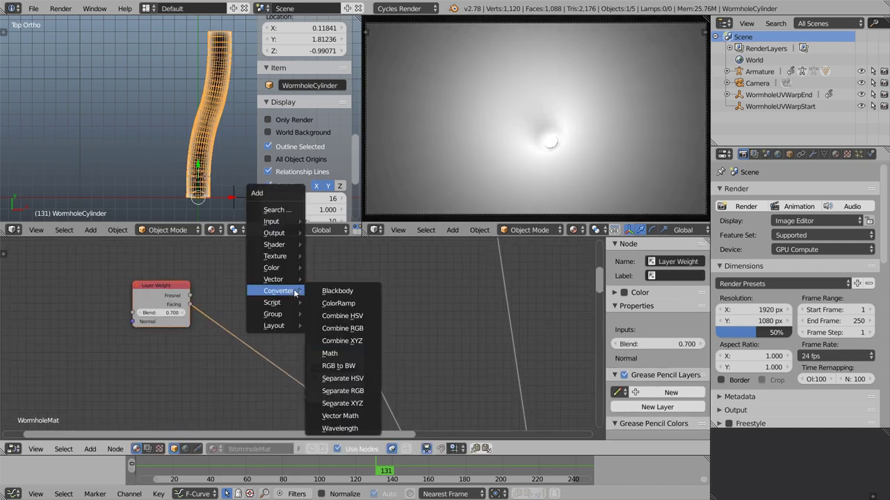
pyautogui.click(335, 304)
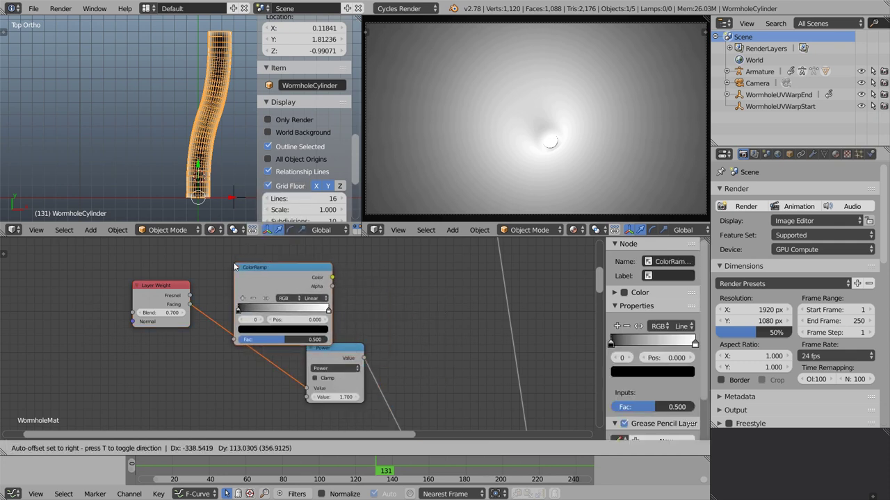
pyautogui.click(311, 244)
pyautogui.moveTo(334, 397); pyautogui.dragTo(387, 397)
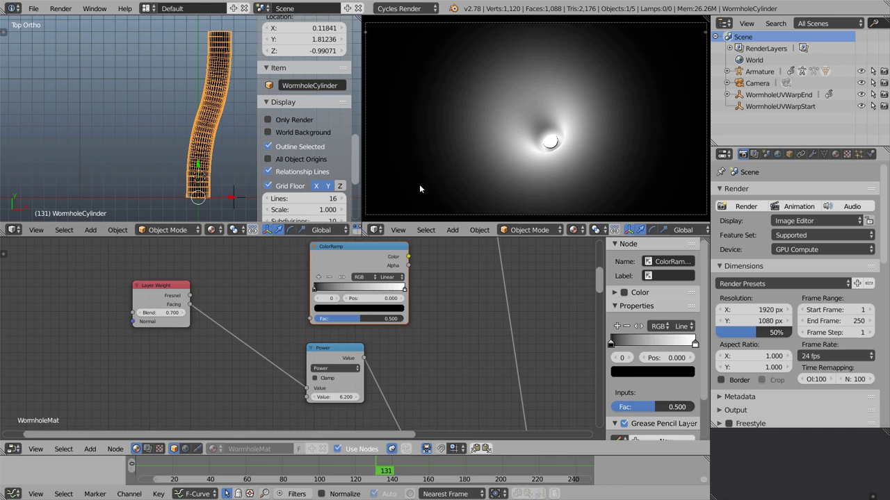
# Compare a ColorRamp fed by Layer Weight's Facing, black stop at 0.486, with the Power node, and delete the ColorRamp.
pyautogui.moveTo(353, 263); pyautogui.dragTo(308, 262)
pyautogui.moveTo(188, 305); pyautogui.dragTo(265, 318)
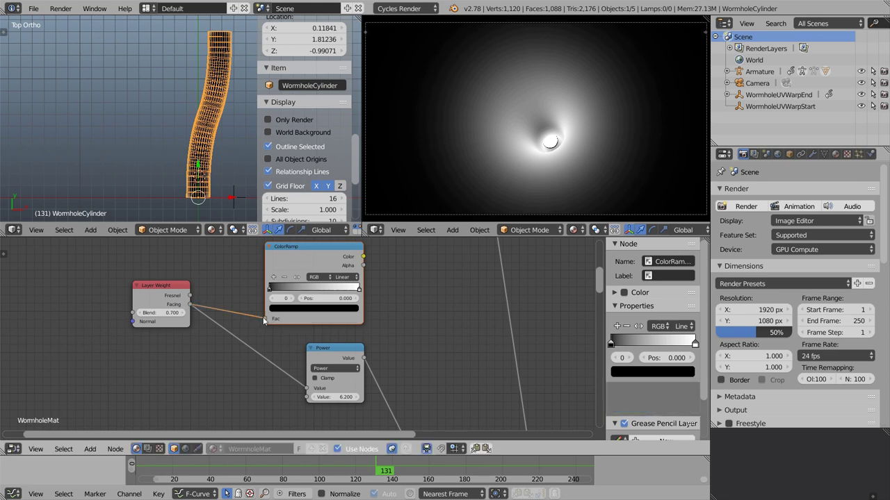
pyautogui.moveTo(270, 288); pyautogui.dragTo(319, 290)
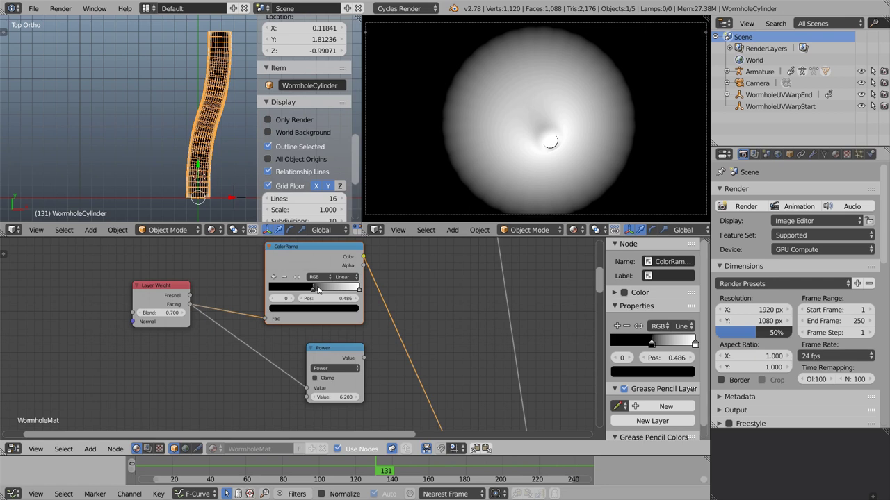
pyautogui.keyDown('ctrl'); pyautogui.keyDown('shift'); pyautogui.click(333, 351); pyautogui.keyUp('shift'); pyautogui.keyUp('ctrl')
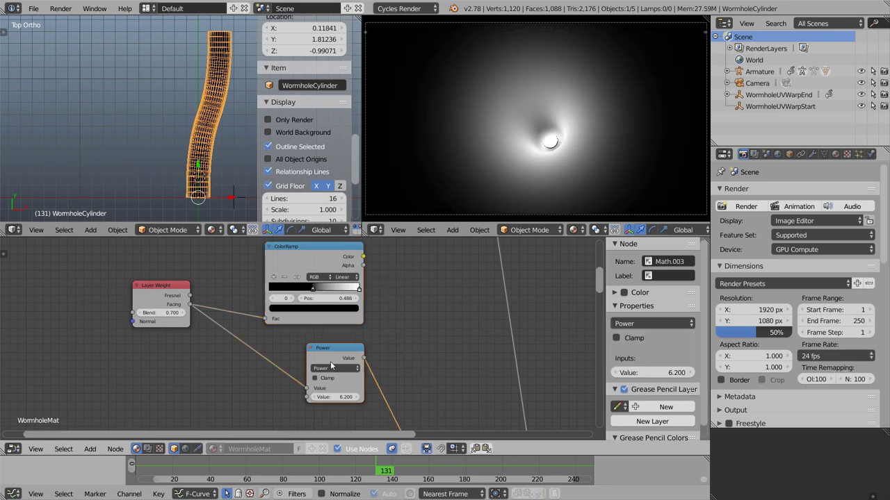
pyautogui.click(310, 255)
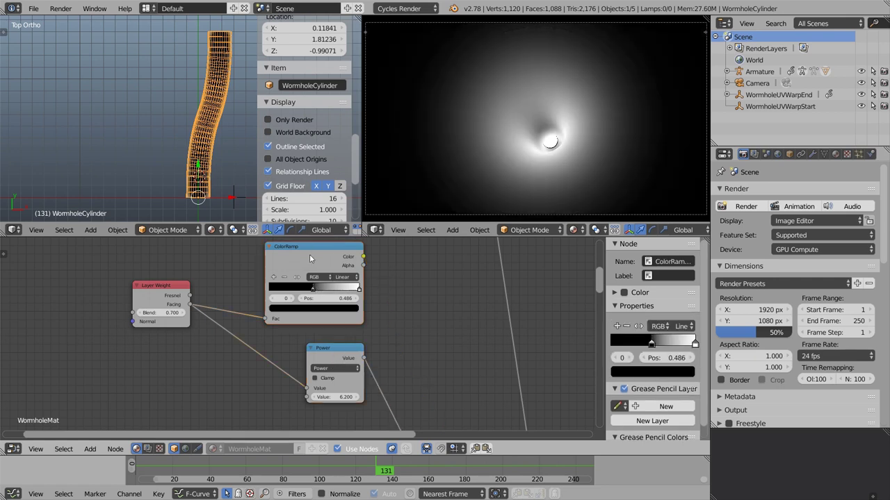
pyautogui.press('x')
# Move the Layer Weight node beside the Power node and raise both nodes midway between EndGradient and StarStreaks.
pyautogui.moveTo(170, 292); pyautogui.dragTo(245, 367)
pyautogui.scroll(-2, 400, 355)
pyautogui.scroll(-2, 400, 355)
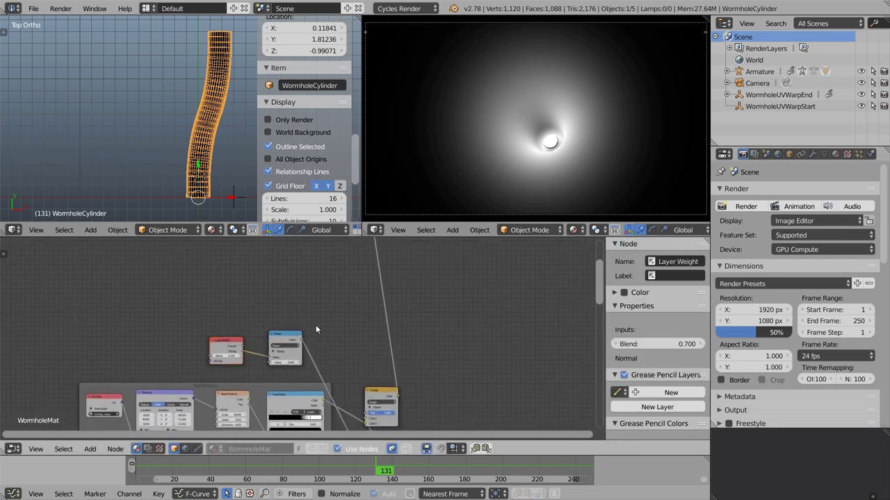
pyautogui.keyDown('shift'); pyautogui.click(285, 344); pyautogui.keyUp('shift')
pyautogui.press('g')
pyautogui.click(302, 299)
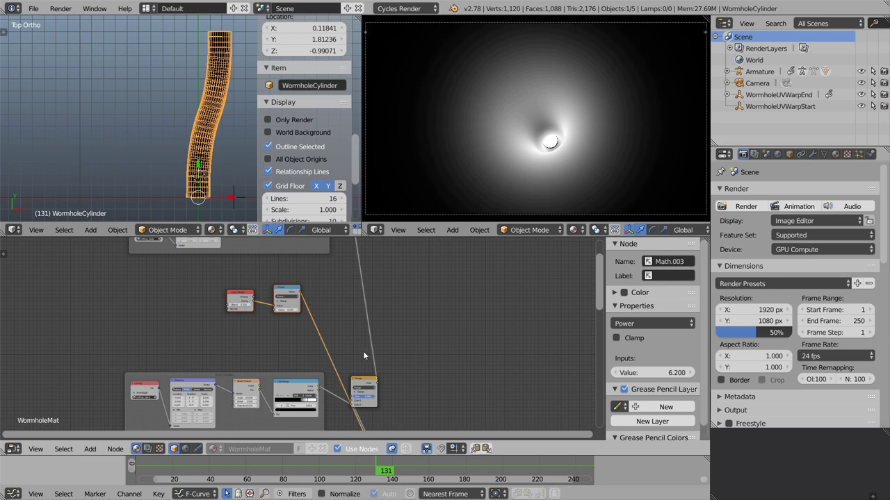
# Duplicate the StarStreaks Dodge node and place the copy after the Power node of the Layer Weight branch.
pyautogui.click(366, 384)
pyautogui.hotkey('shift', 'd')
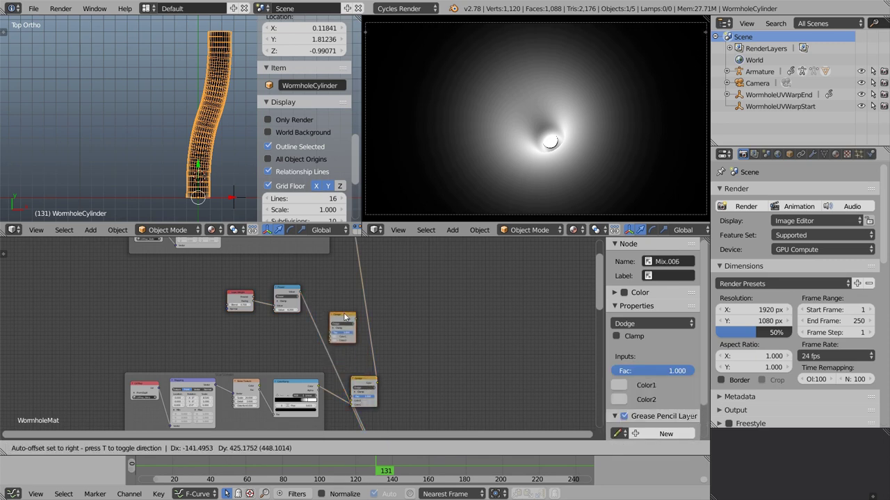
pyautogui.scroll(2, 334, 288)
pyautogui.click(334, 286)
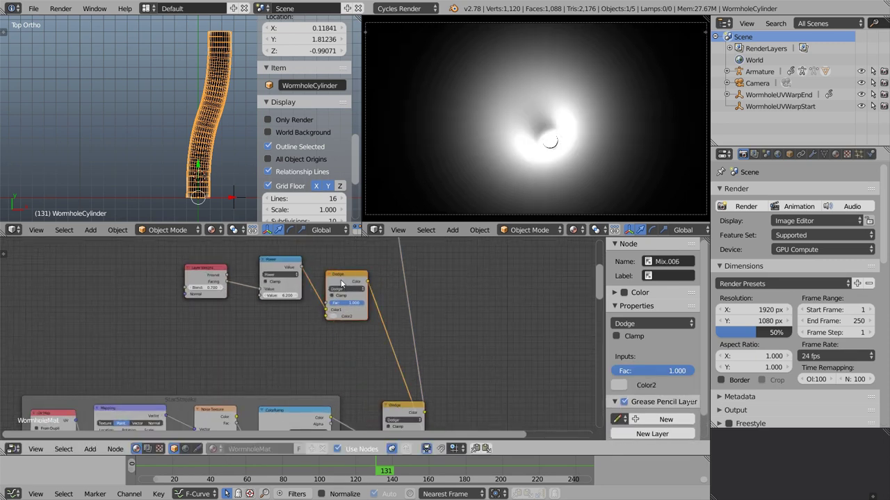
pyautogui.press('g')
pyautogui.click(404, 364)
# Link the StarStreaks Dodge into the new Dodge's Color1, with Power in Color2, and its result into the Add node's Color1.
pyautogui.moveTo(424, 413)
pyautogui.mouseDown()
pyautogui.moveTo(476, 350)
pyautogui.moveTo(371, 292)
pyautogui.mouseUp()
pyautogui.keyDown('shift'); pyautogui.scroll(5, 389, 326); pyautogui.keyUp('shift')
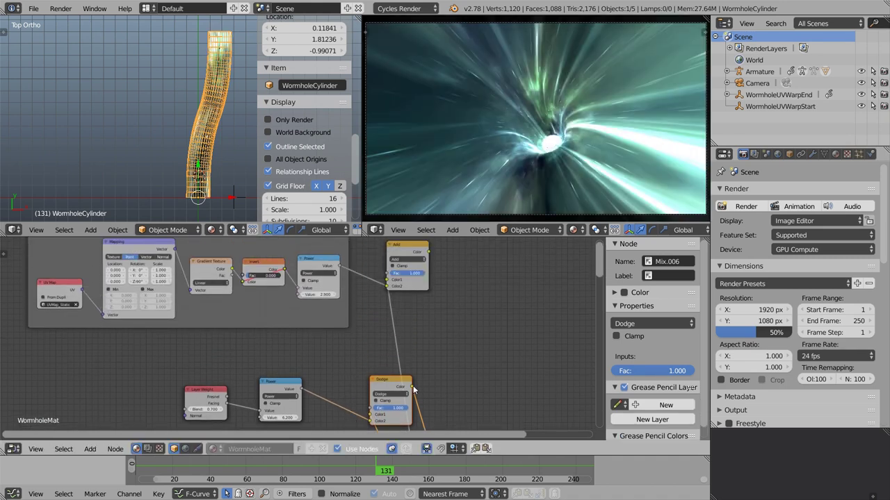
pyautogui.moveTo(413, 387); pyautogui.dragTo(431, 381)
pyautogui.moveTo(419, 289); pyautogui.dragTo(417, 289)
pyautogui.click(410, 254)
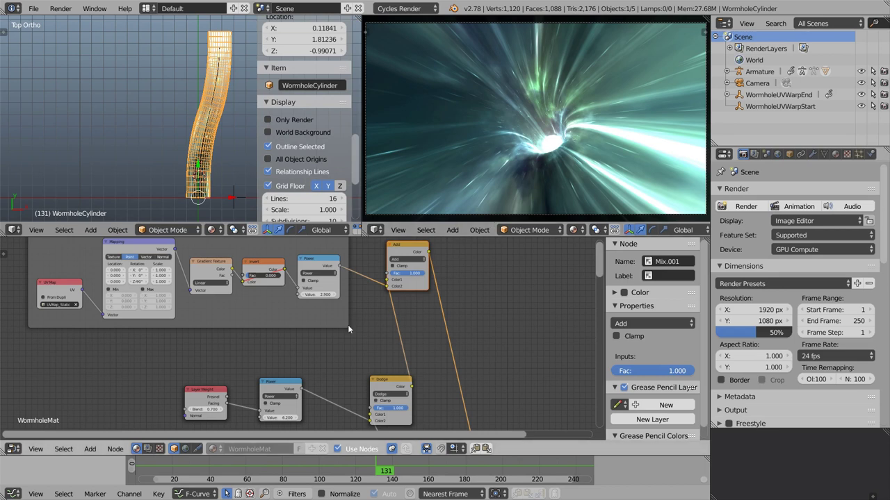
# Play back the tunnel animation before and after setting the Layer Weight branch's Power exponent to 3.
pyautogui.hotkey('alt', 'a')
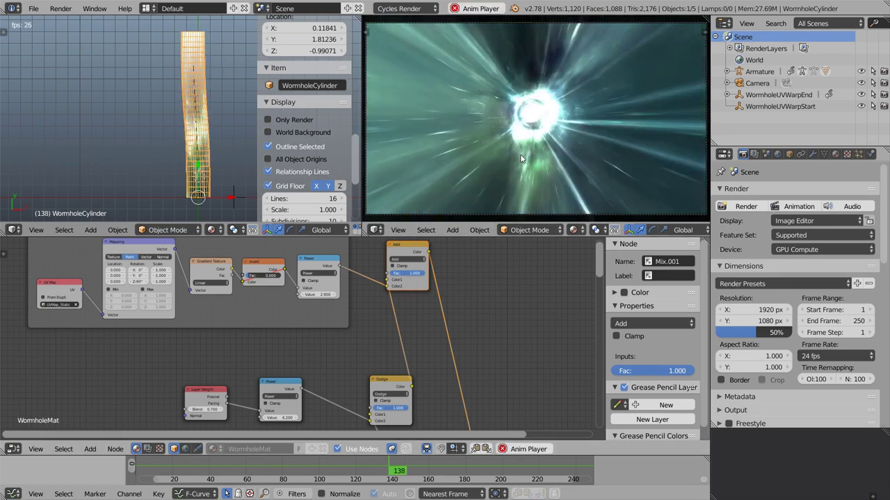
pyautogui.hotkey('alt', 'a')
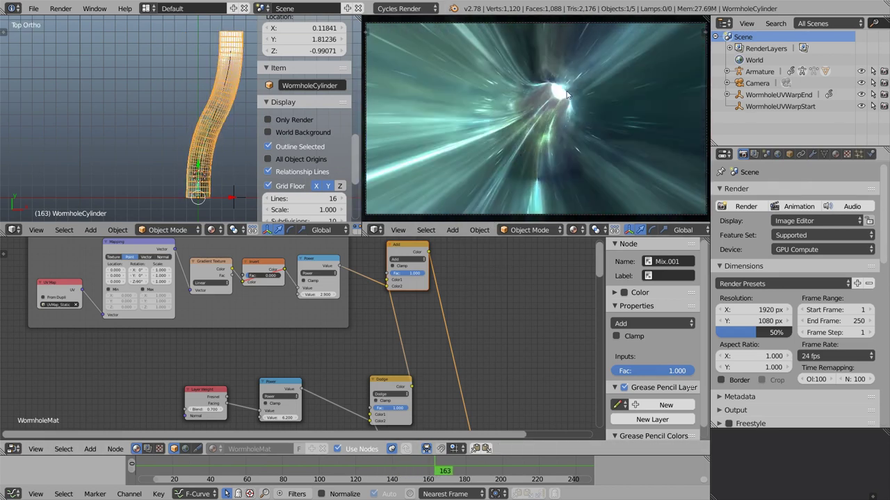
pyautogui.scroll(4, 320, 366)
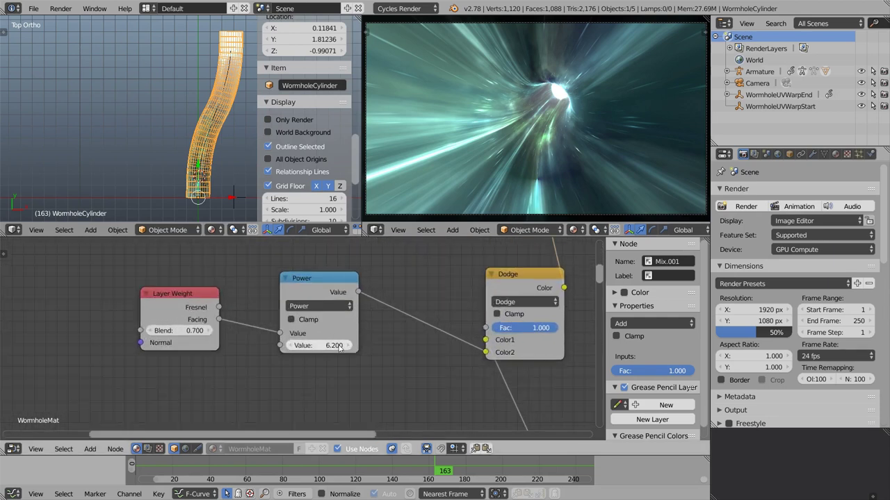
pyautogui.click(310, 348)
pyautogui.click(315, 346)
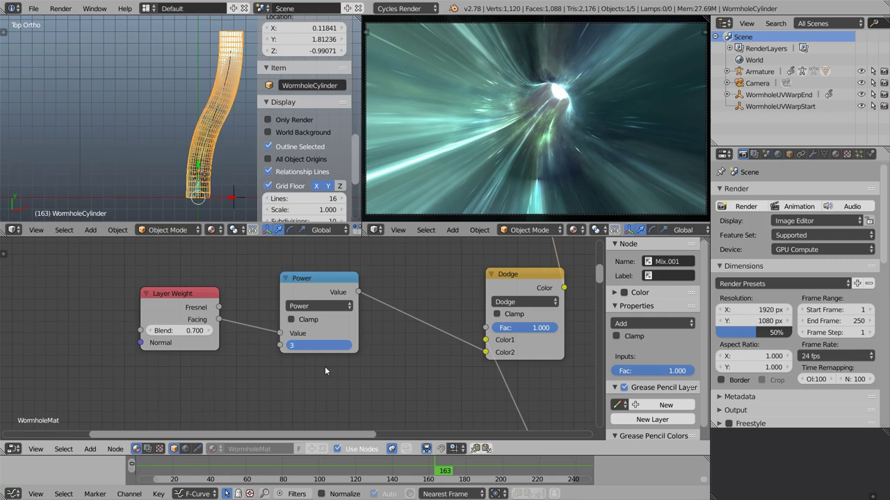
pyautogui.write('3')
pyautogui.press('Return')
pyautogui.hotkey('alt', 'a')
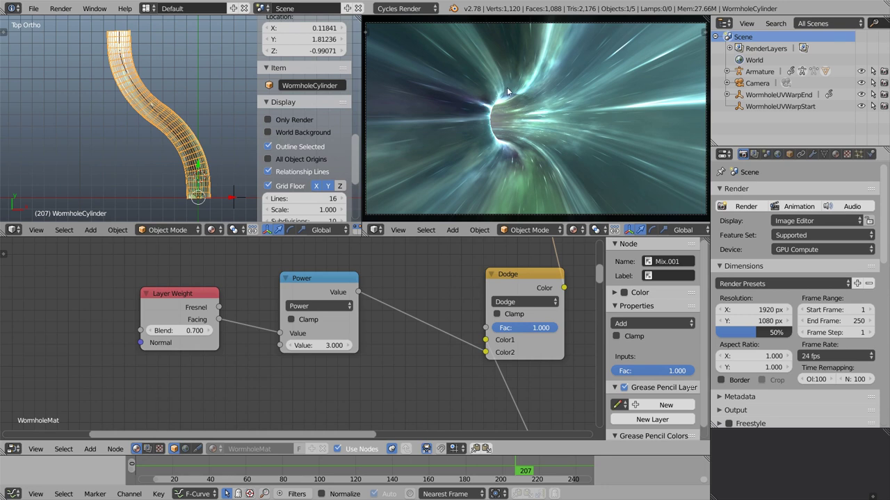
# Play back the tunnel animation and set the Layer Weight node's Blend to 0.6.
pyautogui.hotkey('alt', 'a')
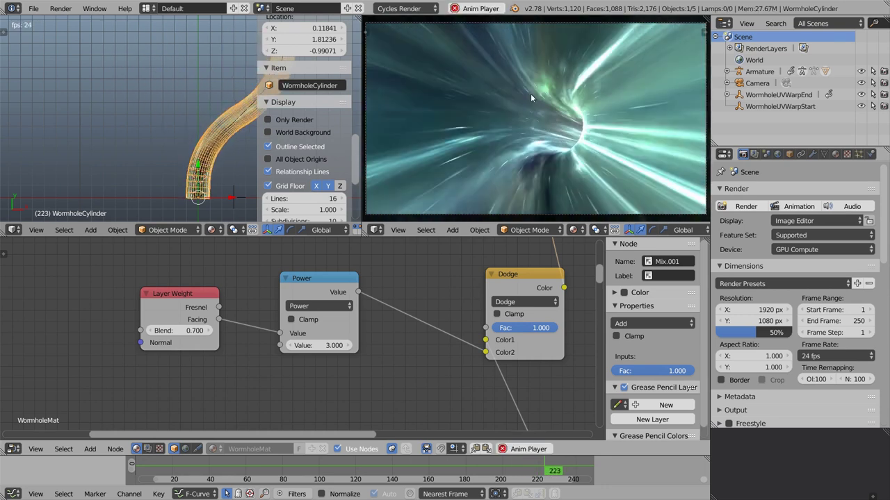
pyautogui.hotkey('alt', 'a')
pyautogui.click(185, 332)
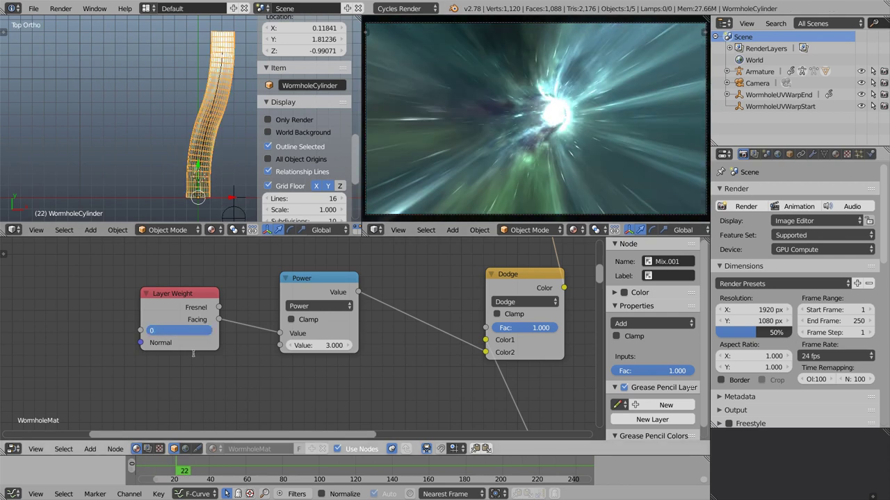
pyautogui.write('0.6')
pyautogui.press('Return')
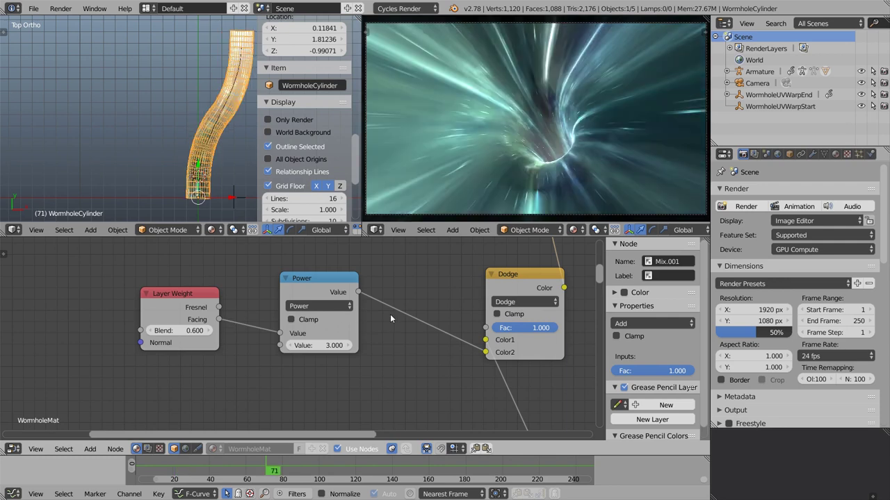
# Join the Layer Weight and Power nodes into a frame labelled EdgeHighlight.
pyautogui.scroll(-4, 390, 314)
pyautogui.moveTo(390, 314); pyautogui.dragTo(374, 291, button='middle')
pyautogui.scroll(4, 334, 335)
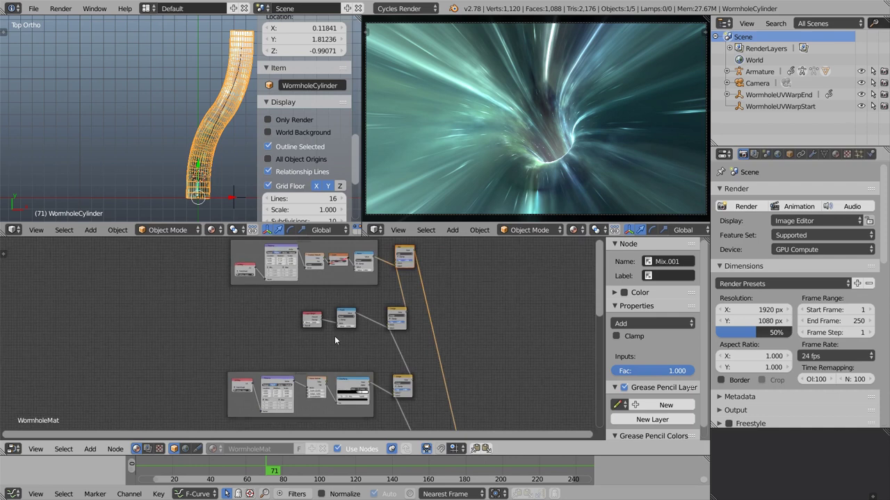
pyautogui.click(321, 300)
pyautogui.keyDown('shift'); pyautogui.click(382, 297); pyautogui.keyUp('shift')
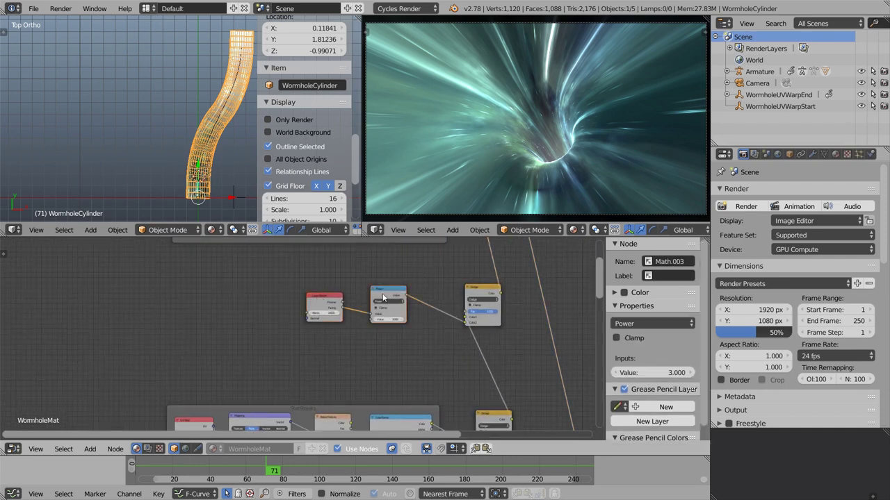
pyautogui.hotkey('ctrl', 'j')
pyautogui.click(665, 274)
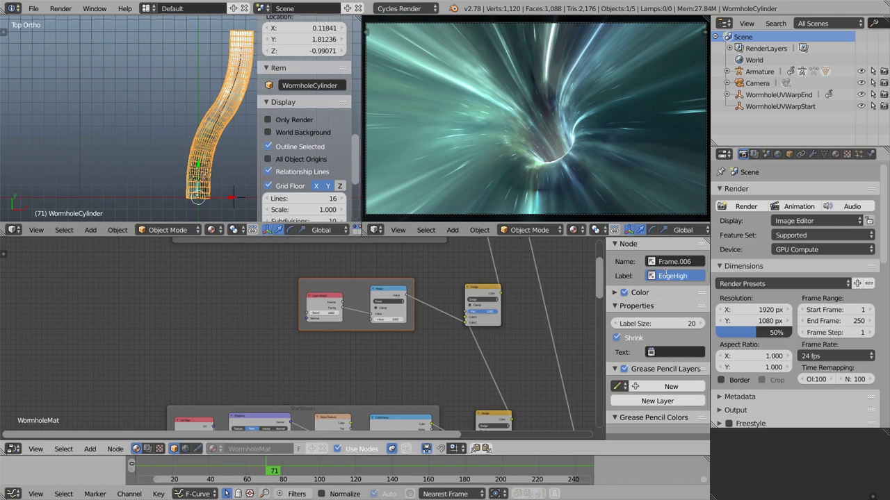
pyautogui.write('EdgeHighlight')
pyautogui.press('Return')
# Enlarge the node editor and delete the unused Mix node and unused green shader node near the BaseLayer frame.
pyautogui.hotkey('shift', 'space')
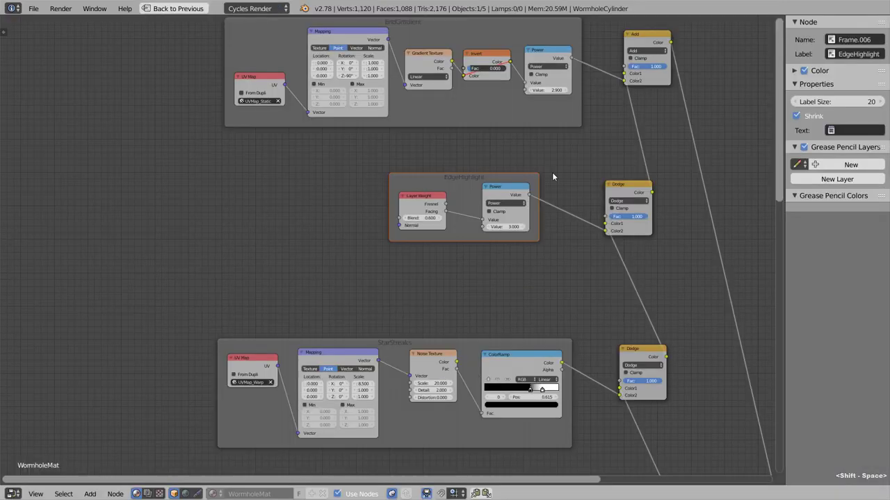
pyautogui.scroll(-3, 363, 300)
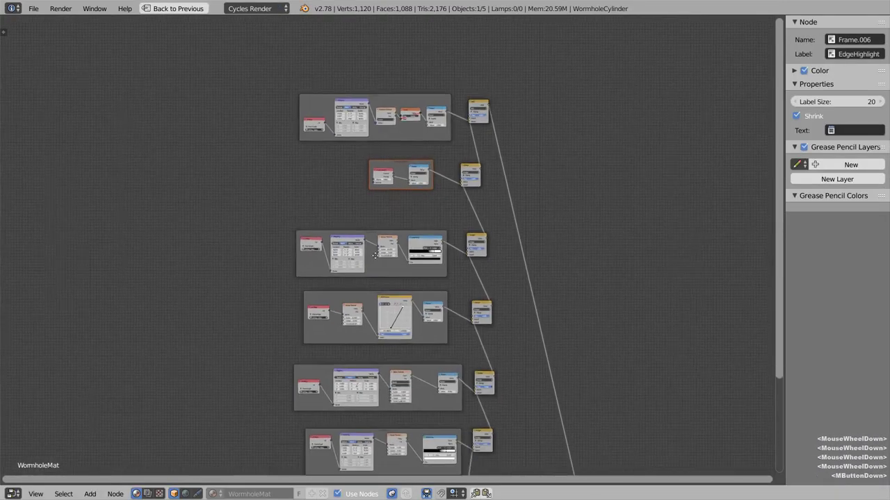
pyautogui.moveTo(454, 432); pyautogui.dragTo(399, 301, button='middle')
pyautogui.scroll(4, 399, 301)
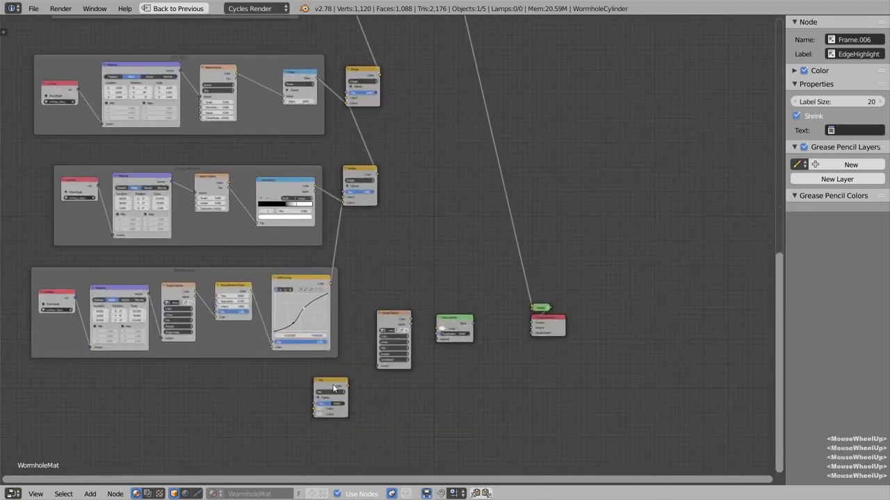
pyautogui.rightClick(338, 398)
pyautogui.keyDown('shift'); pyautogui.rightClick(448, 337); pyautogui.keyUp('shift')
pyautogui.press('x')
# Place the Image Texture under the Material Output and move both with the Viewer up beside the topmost Add node.
pyautogui.moveTo(386, 317); pyautogui.dragTo(535, 352, button='right')
pyautogui.press('b')
pyautogui.moveTo(484, 240); pyautogui.dragTo(599, 409)
pyautogui.scroll(-5, 424, 280)
pyautogui.scroll(-3, 425, 281)
pyautogui.moveTo(419, 256); pyautogui.dragTo(435, 403, button='middle')
pyautogui.press('g')
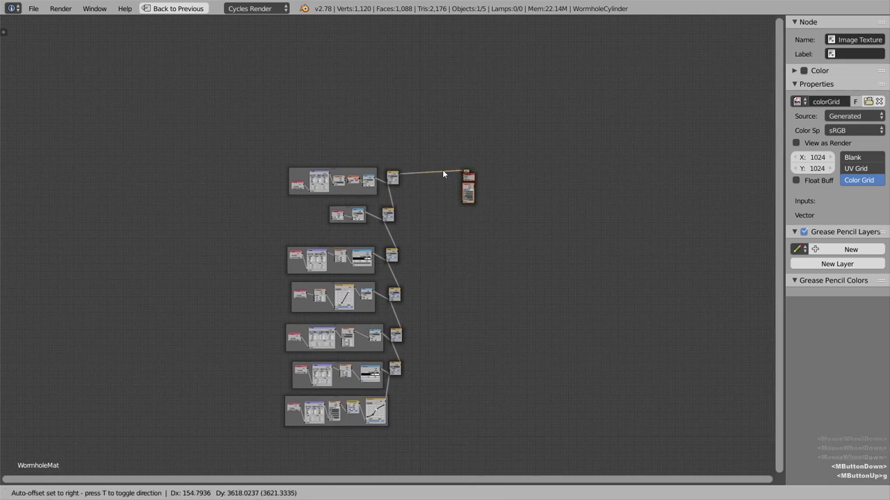
pyautogui.click(442, 172)
# Insert an RGB Curves node on the link between the final Add node and the Viewer, and restore the multi-editor layout.
pyautogui.moveTo(403, 196); pyautogui.dragTo(381, 264, button='middle')
pyautogui.scroll(4, 381, 265)
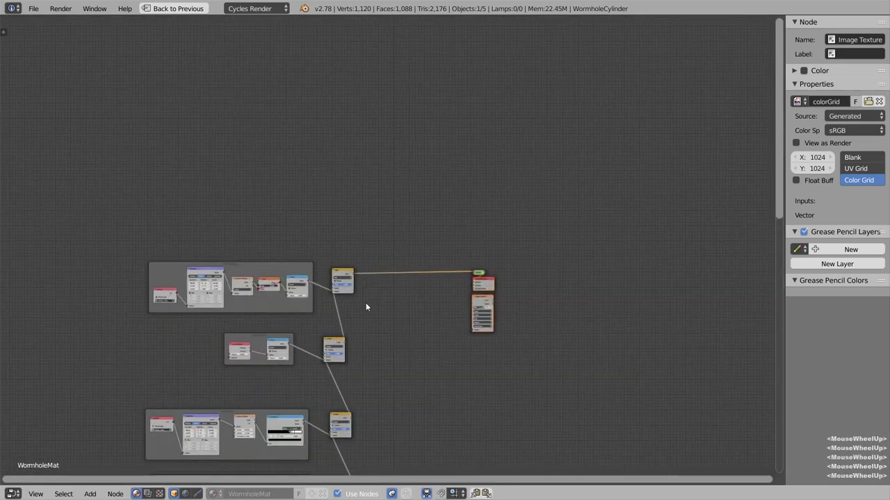
pyautogui.scroll(5, 430, 283)
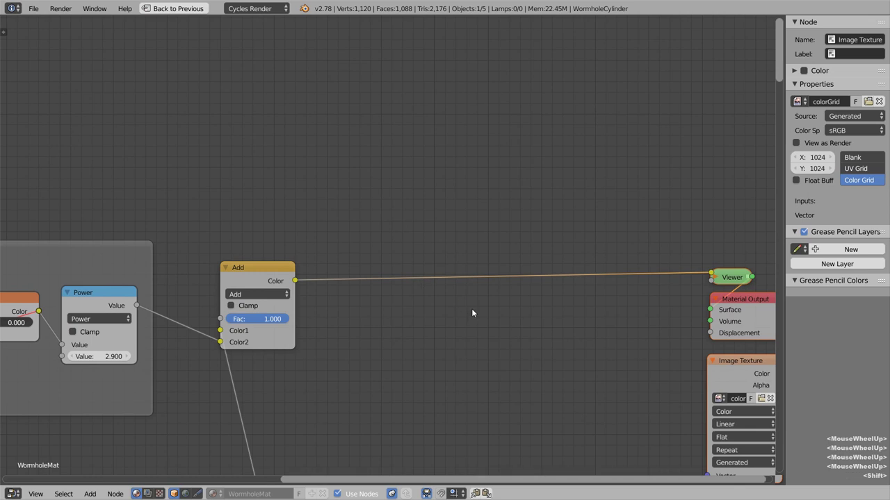
pyautogui.hotkey('shift', 'a')
pyautogui.moveTo(463, 313)
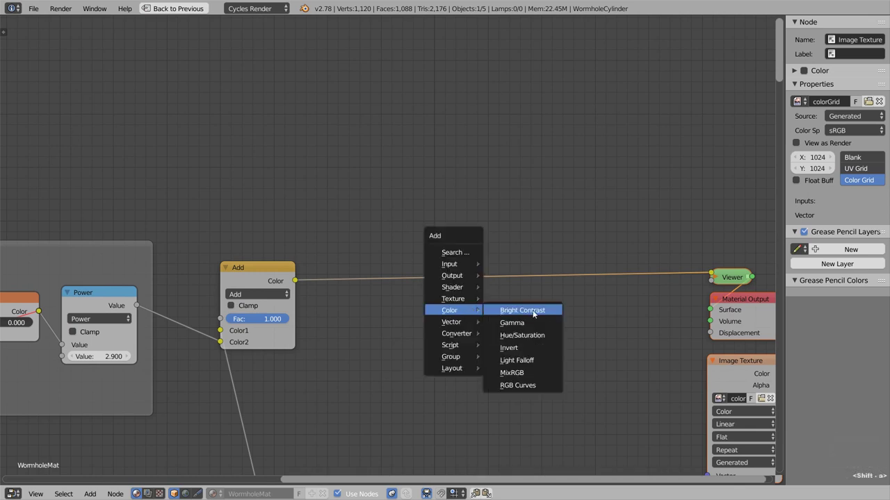
pyautogui.click(544, 387)
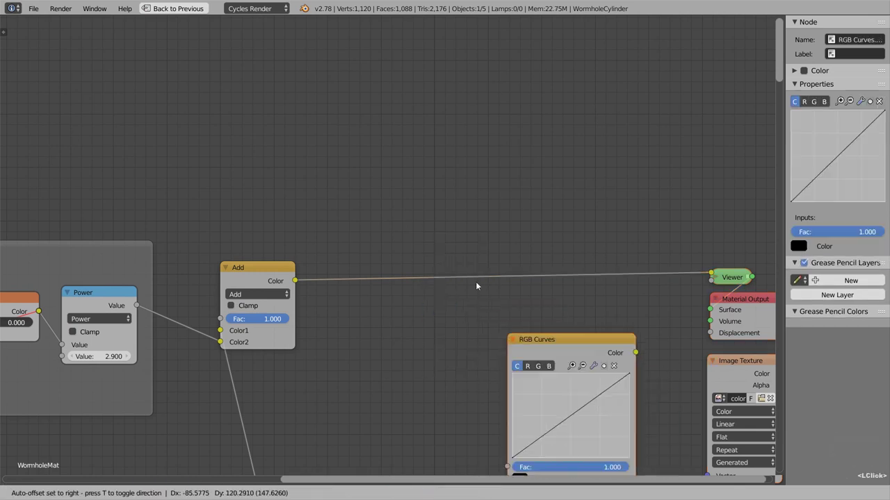
pyautogui.click(398, 297)
pyautogui.hotkey('shift', 'space')
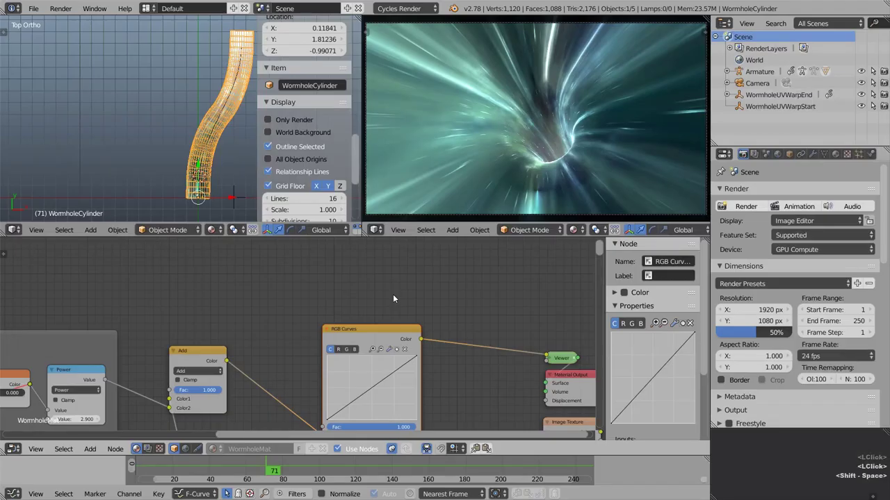
# Raise the new RGB Curves node's red channel with a point at about X 0.344, Y 0.74 while the animation plays.
pyautogui.moveTo(422, 321); pyautogui.dragTo(494, 321, button='middle')
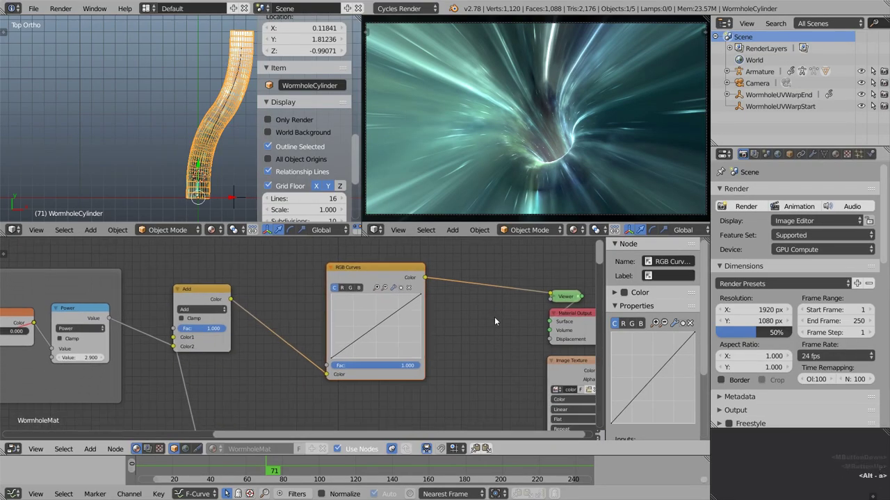
pyautogui.hotkey('alt', 'a')
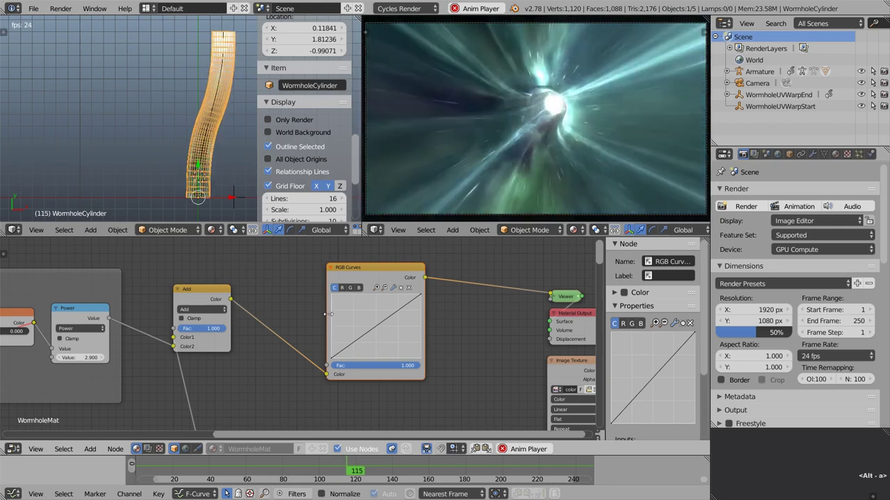
pyautogui.click(341, 287)
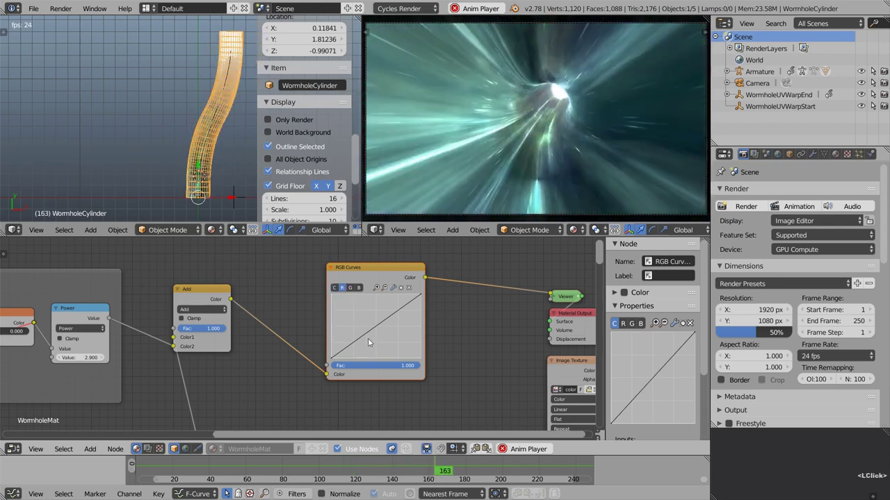
pyautogui.moveTo(374, 328); pyautogui.dragTo(361, 314)
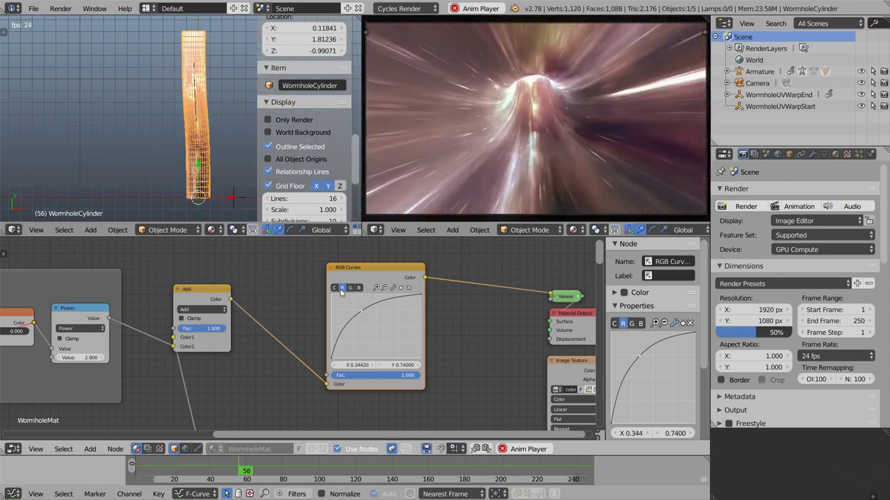
# Lower the new RGB Curves node's combined channel with a point at about X 0.594, Y 0.34.
pyautogui.click(373, 326)
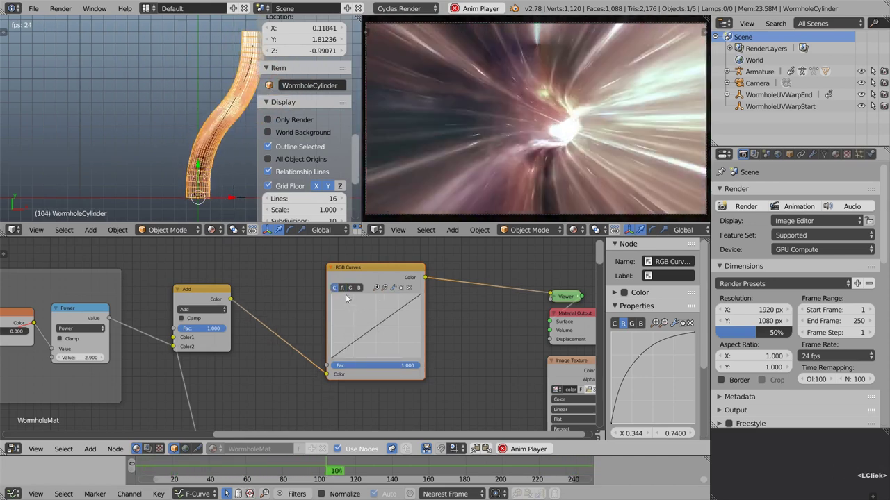
pyautogui.click(375, 327)
pyautogui.moveTo(376, 327); pyautogui.dragTo(384, 337)
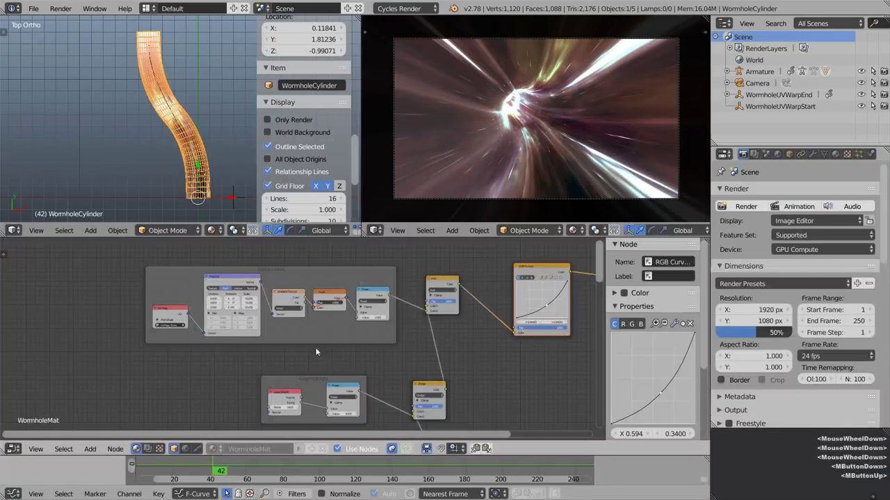
# Inspect the BaseLayer frame's nodes and preview its RGB Curves output on its own.
pyautogui.moveTo(314, 351); pyautogui.dragTo(244, 243, button='middle')
pyautogui.moveTo(264, 413); pyautogui.dragTo(221, 287, button='middle')
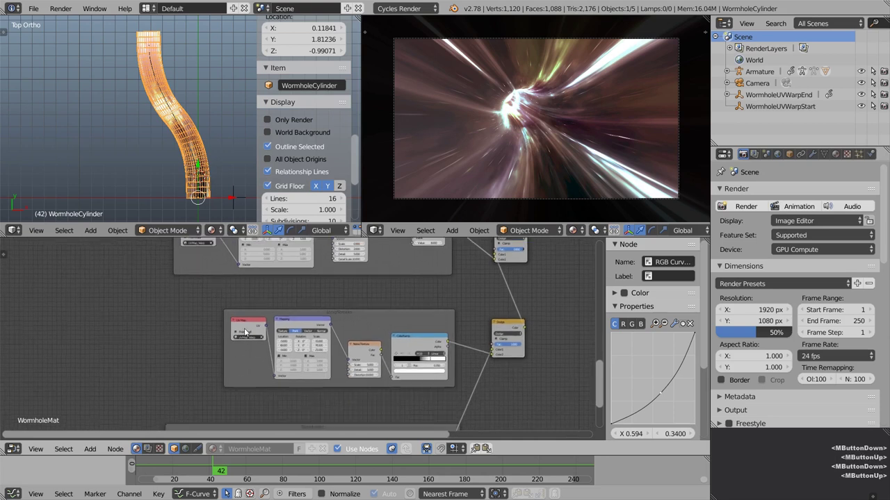
pyautogui.scroll(4, 306, 281)
pyautogui.moveTo(306, 282); pyautogui.dragTo(348, 271, button='middle')
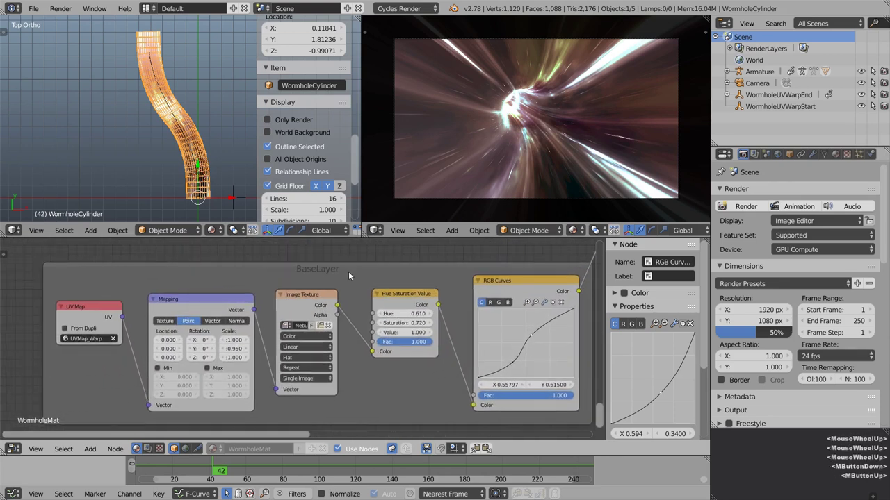
pyautogui.rightClick(306, 316)
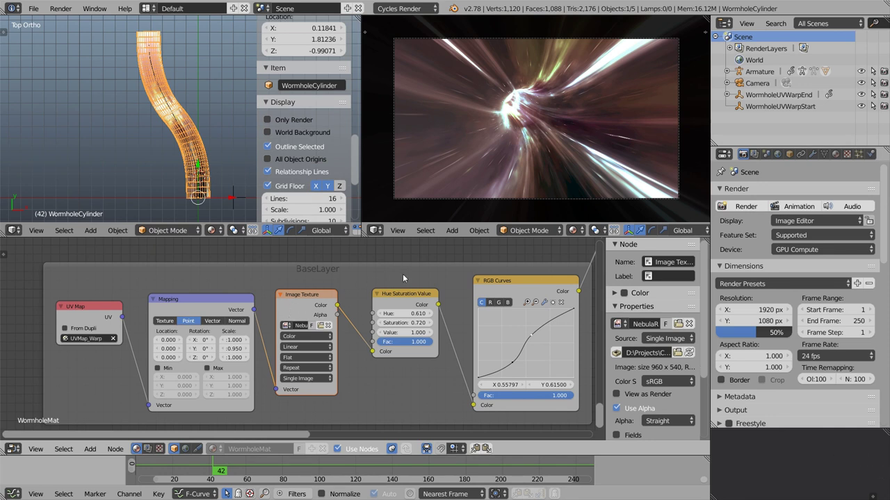
pyautogui.scroll(-3, 431, 274)
pyautogui.moveTo(369, 280); pyautogui.dragTo(263, 325, button='middle')
pyautogui.keyDown('ctrl'); pyautogui.keyDown('shift'); pyautogui.click(368, 336); pyautogui.keyUp('shift'); pyautogui.keyUp('ctrl')
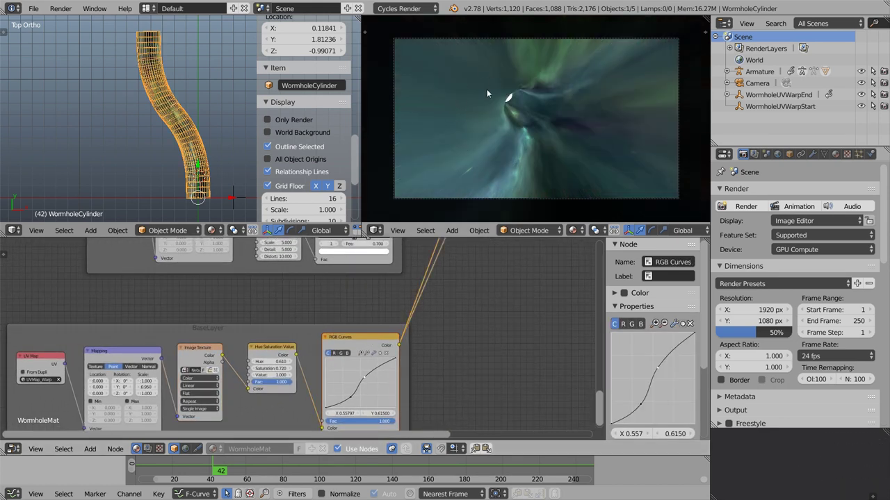
# Preview the LongStreaks ColorRamp output on its own and play back the animation.
pyautogui.scroll(-1, 272, 306)
pyautogui.moveTo(272, 307); pyautogui.dragTo(278, 347, button='middle')
pyautogui.scroll(2, 296, 371)
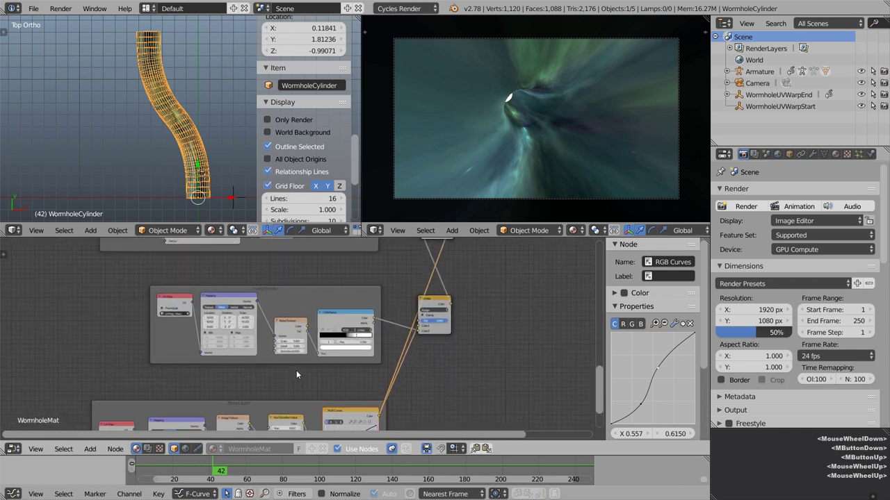
pyautogui.scroll(3, 318, 366)
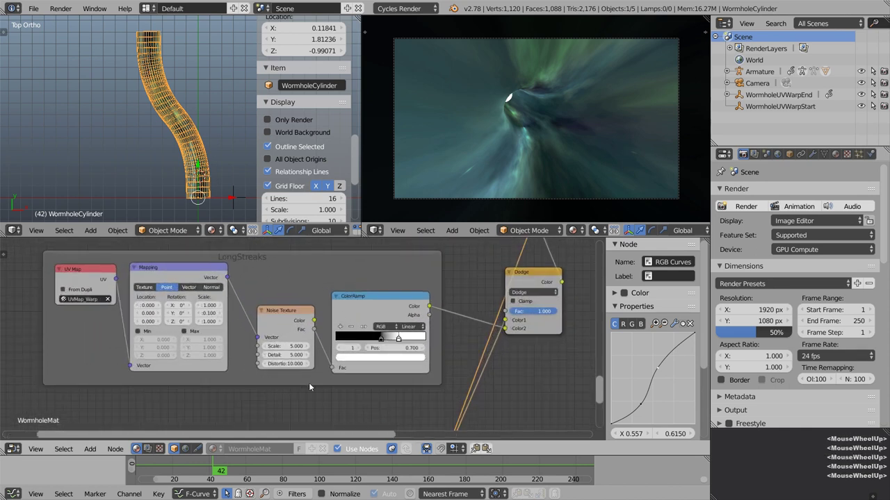
pyautogui.keyDown('ctrl'); pyautogui.keyDown('shift'); pyautogui.click(380, 299); pyautogui.keyUp('shift'); pyautogui.keyUp('ctrl')
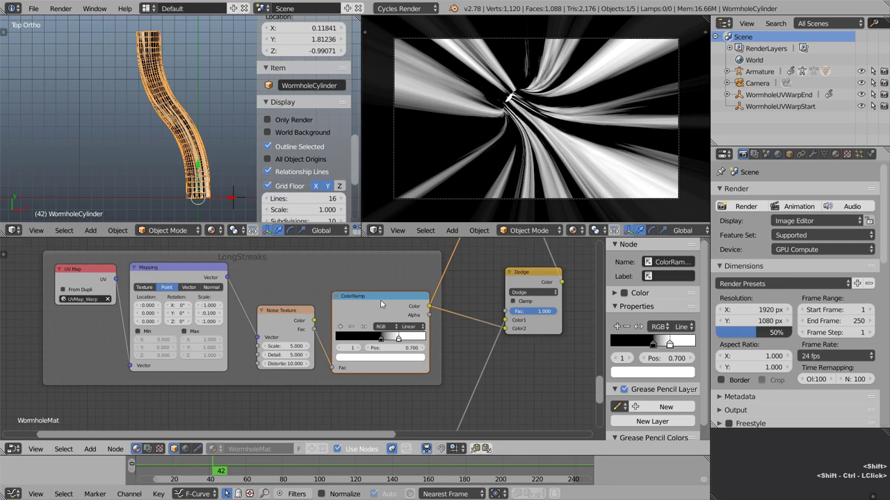
pyautogui.hotkey('alt', 'a')
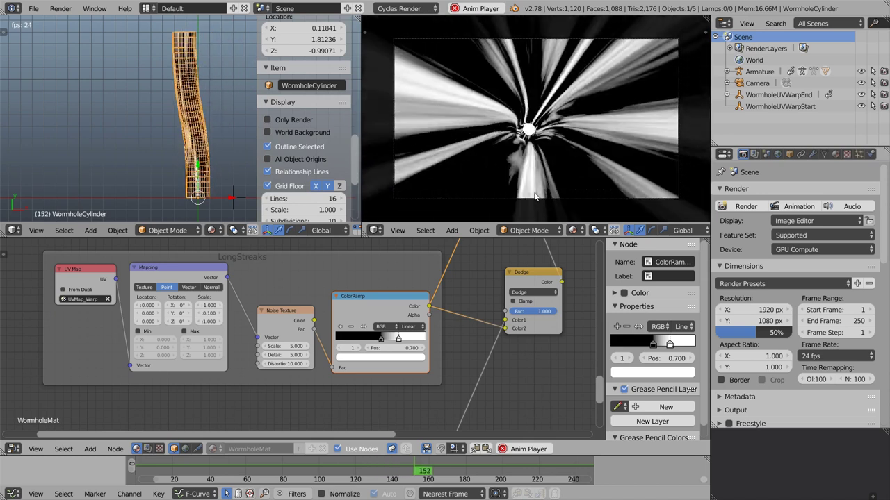
pyautogui.hotkey('alt', 'a')
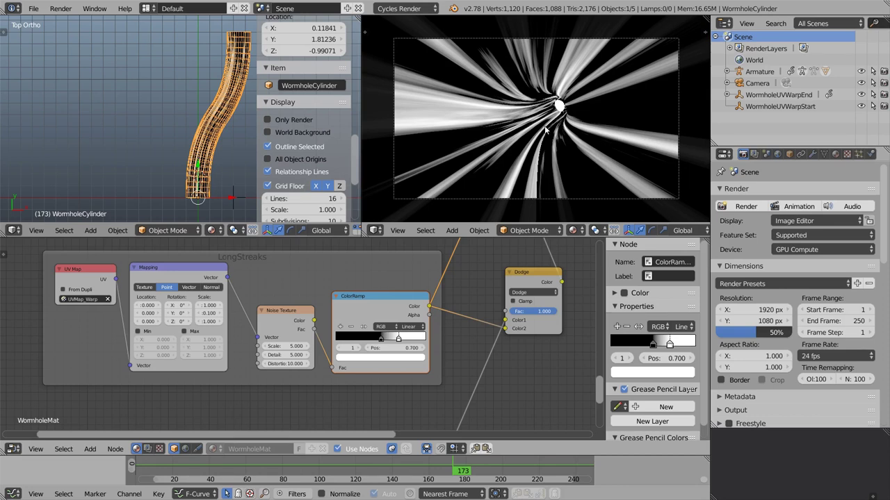
# Add a UV Map node in the empty space beside the LongStreaks frame and assign it UVMap_Static.
pyautogui.scroll(-3, 269, 305)
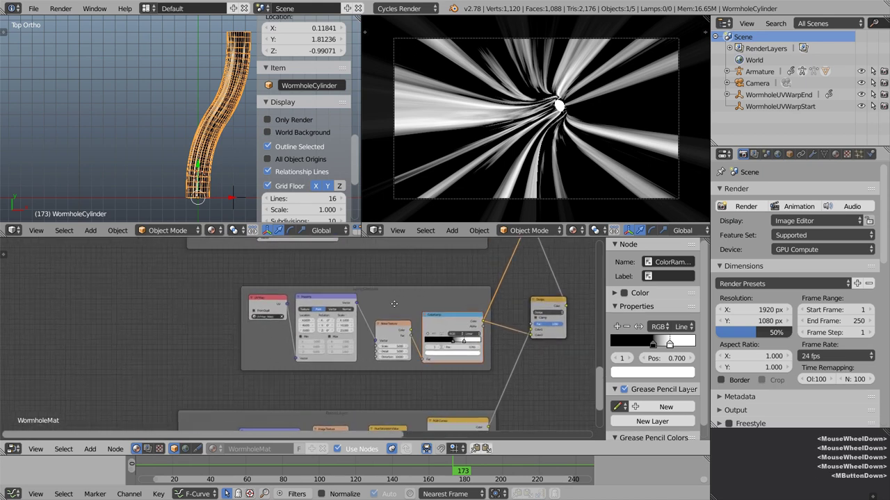
pyautogui.moveTo(285, 309); pyautogui.dragTo(389, 315, button='middle')
pyautogui.scroll(4, 290, 330)
pyautogui.middleClick(306, 336)
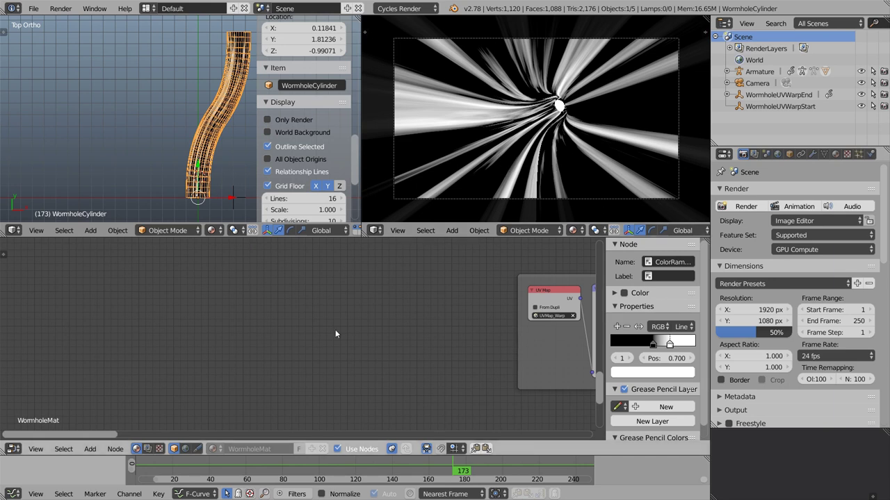
pyautogui.middleClick(299, 336)
pyautogui.scroll(2, 261, 344)
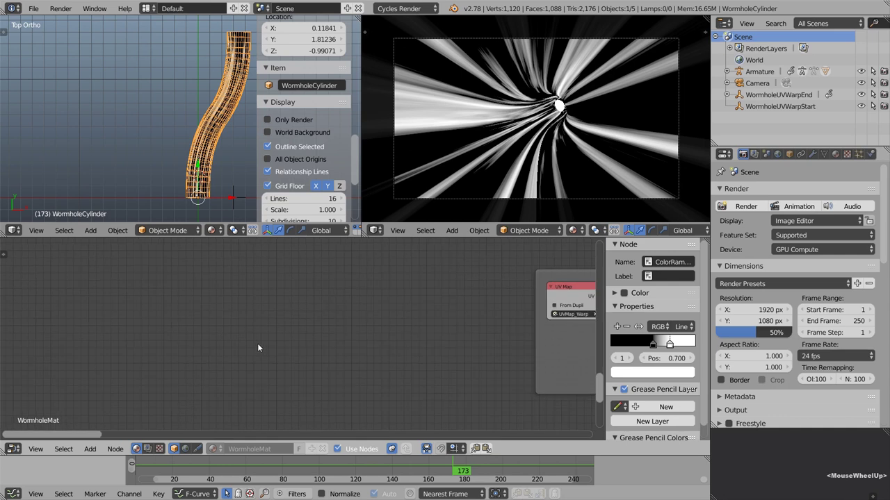
pyautogui.hotkey('shift', 'a')
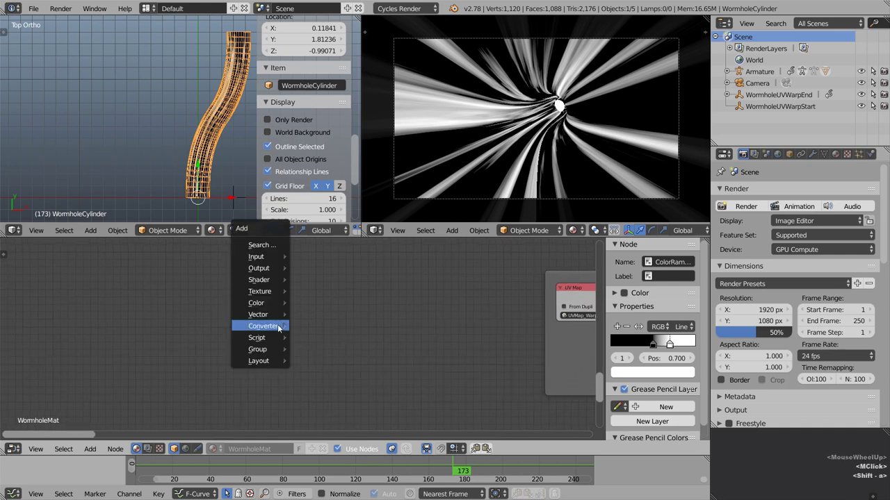
pyautogui.click(257, 256)
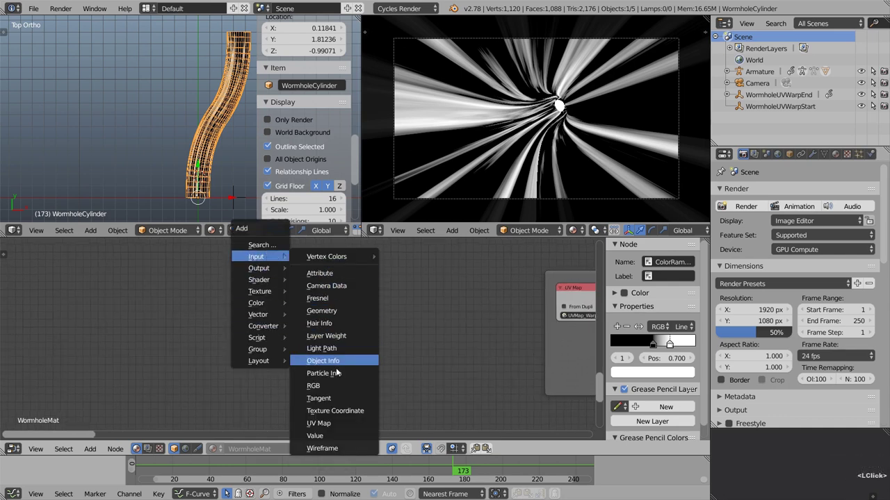
pyautogui.click(318, 423)
pyautogui.click(270, 324)
pyautogui.click(299, 354)
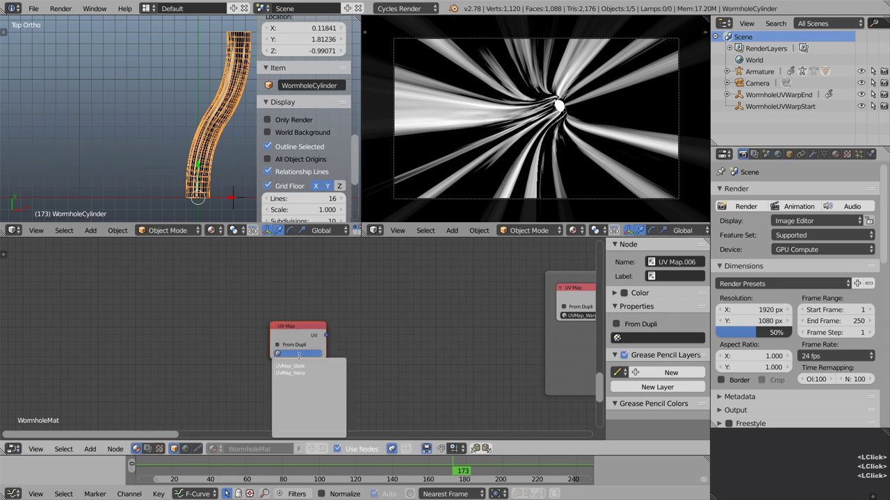
pyautogui.click(306, 366)
pyautogui.scroll(4, 281, 338)
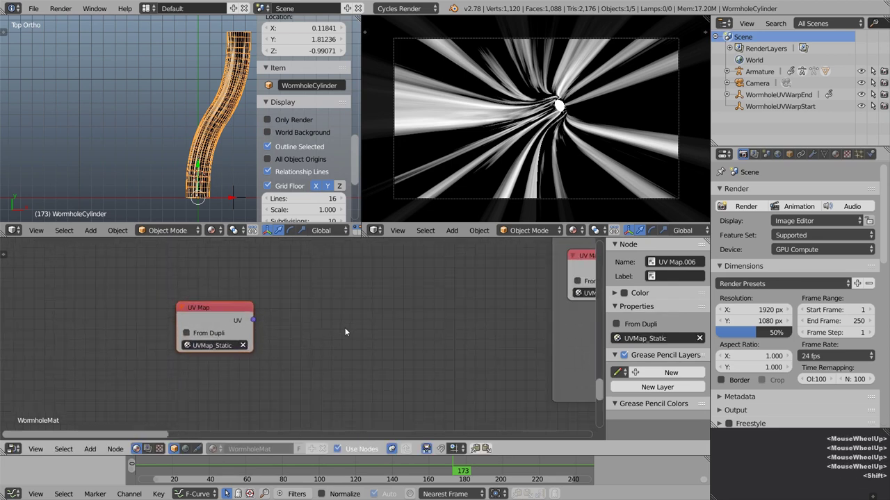
# Add a Gradient Texture node, feed it the static UV map as its vector and preview its output.
pyautogui.hotkey('shift', 'a')
pyautogui.moveTo(326, 363)
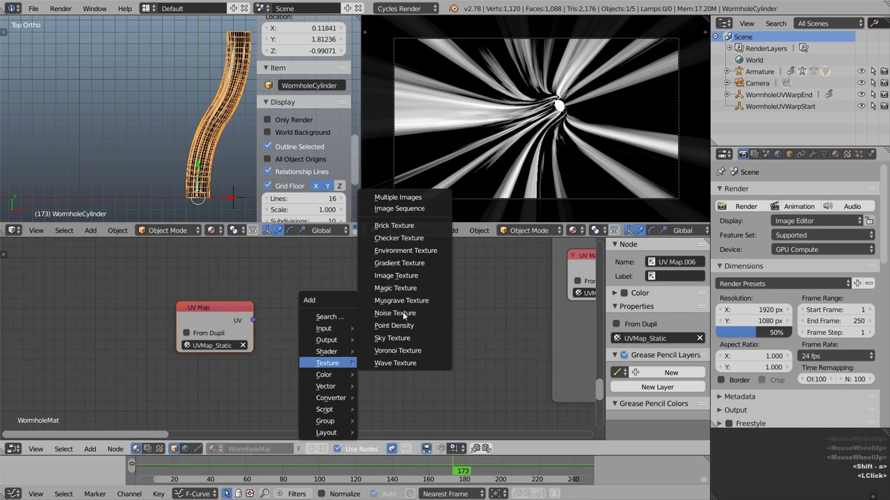
pyautogui.click(400, 265)
pyautogui.click(302, 299)
pyautogui.moveTo(253, 321); pyautogui.dragTo(309, 350)
pyautogui.keyDown('ctrl'); pyautogui.keyDown('shift'); pyautogui.click(346, 311); pyautogui.keyUp('shift'); pyautogui.keyUp('ctrl')
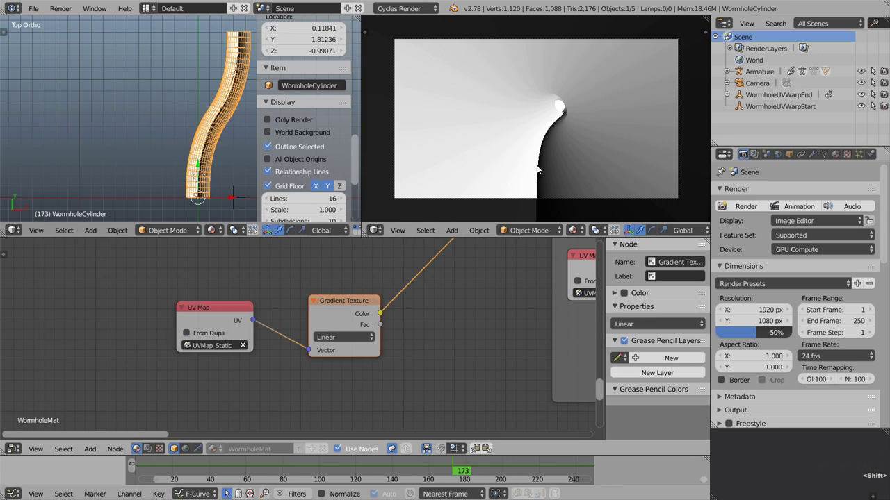
# Insert a ColorRamp node on the link after the Gradient Texture node.
pyautogui.moveTo(454, 316); pyautogui.dragTo(380, 323, button='middle')
pyautogui.hotkey('shift', 'a')
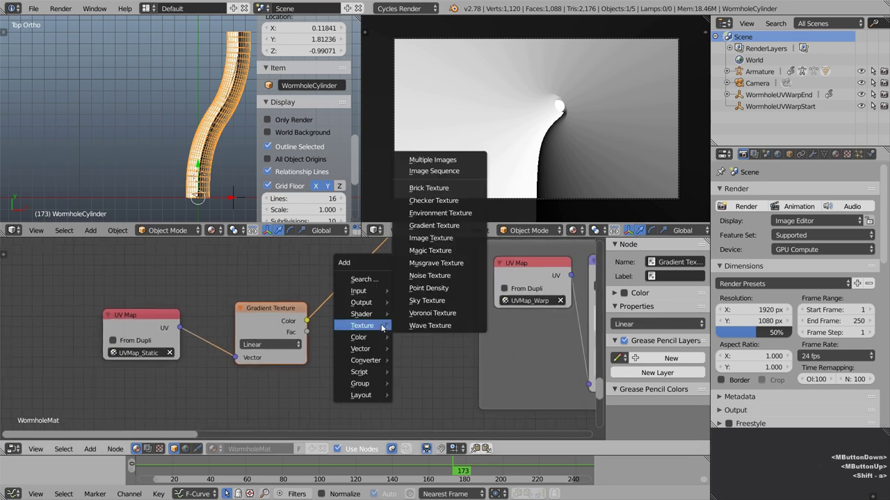
pyautogui.moveTo(374, 362)
pyautogui.click(397, 233)
pyautogui.click(322, 282)
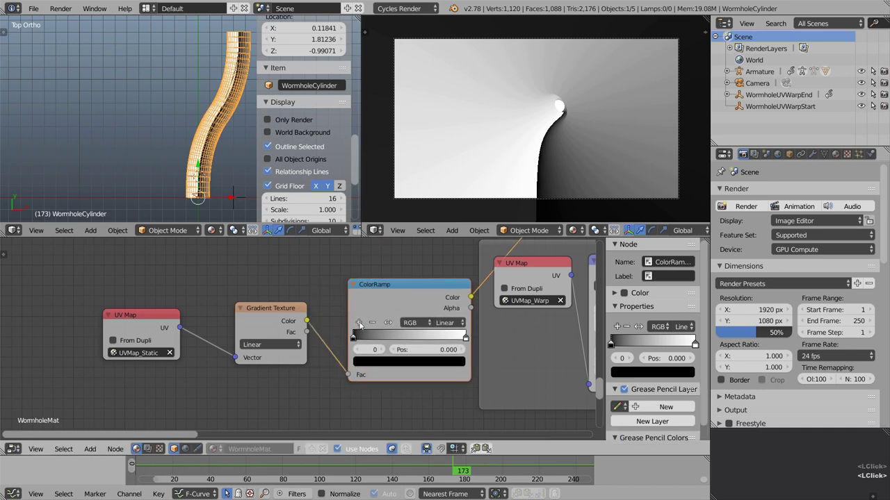
# Add a middle stop to the gradient's ColorRamp and make the end stop at position 1.0 black.
pyautogui.click(359, 324)
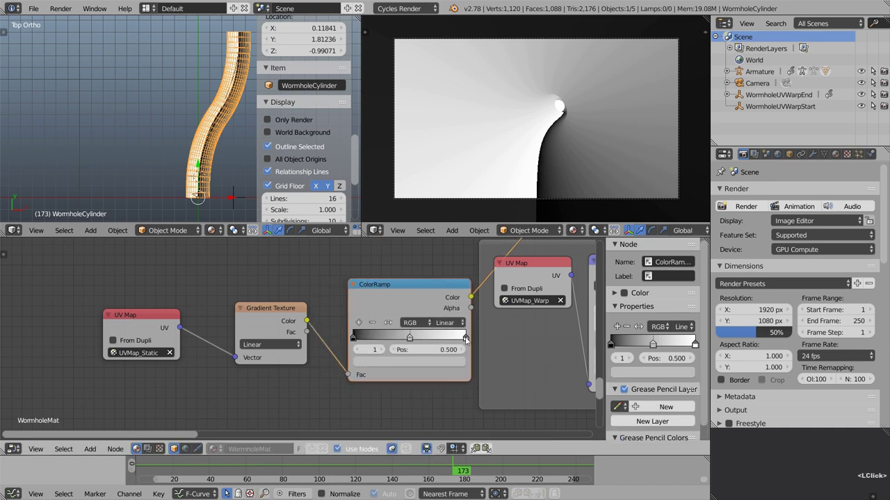
pyautogui.click(466, 339)
pyautogui.click(439, 361)
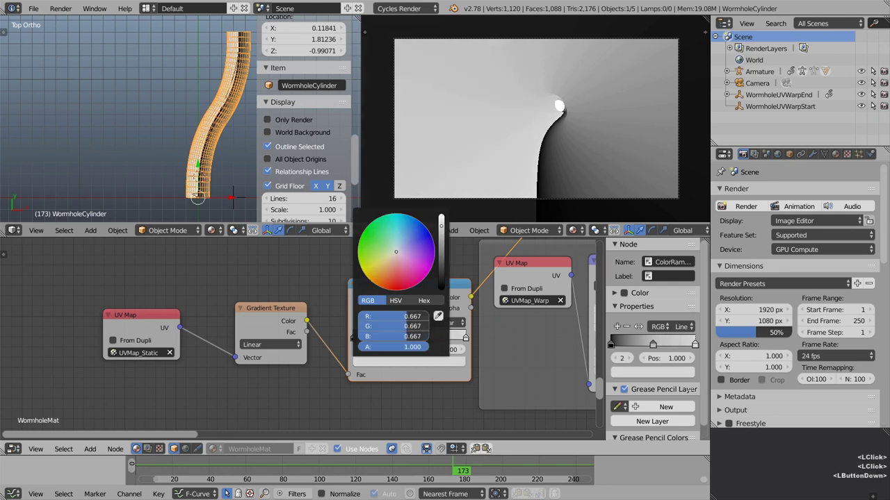
pyautogui.moveTo(441, 223); pyautogui.dragTo(441, 289)
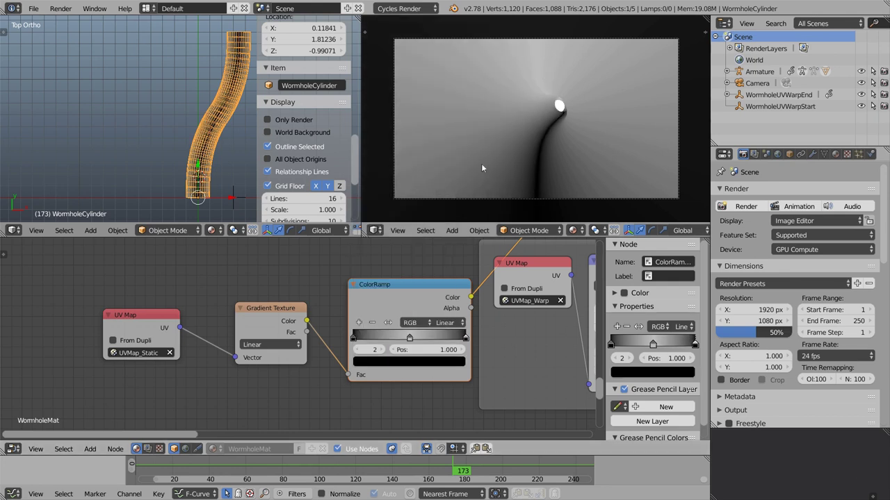
# Make the ColorRamp's middle stop white and set its position to 0.1.
pyautogui.click(409, 338)
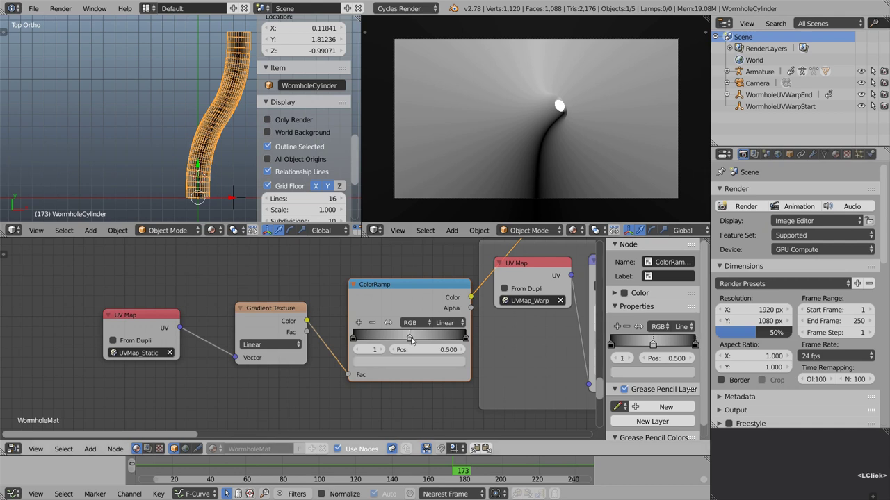
pyautogui.click(410, 365)
pyautogui.moveTo(440, 252); pyautogui.dragTo(441, 208)
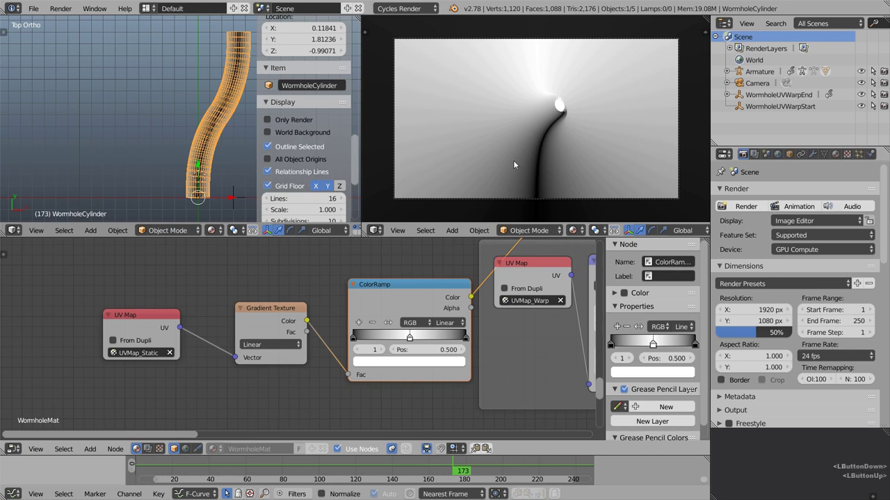
pyautogui.moveTo(410, 338); pyautogui.dragTo(363, 337)
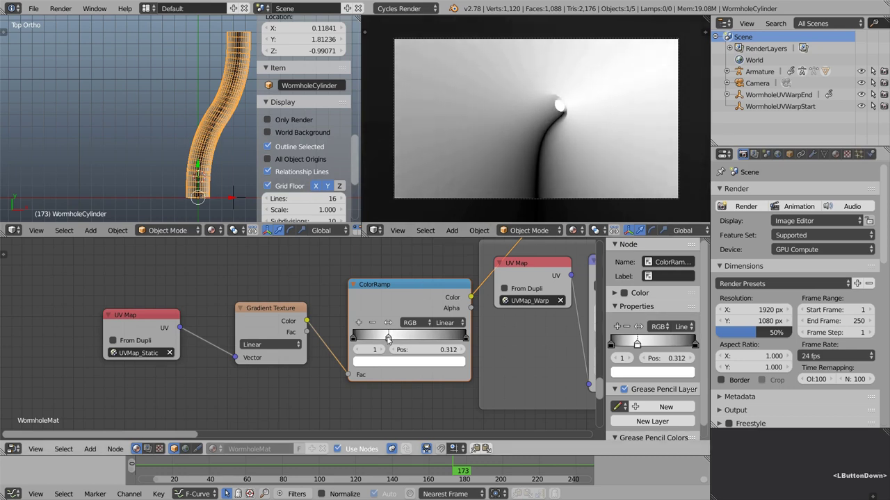
pyautogui.click(434, 350)
pyautogui.write('0.05')
pyautogui.press('Return')
# Add another stop to the ColorRamp at position 0.9 and make it white.
pyautogui.click(359, 323)
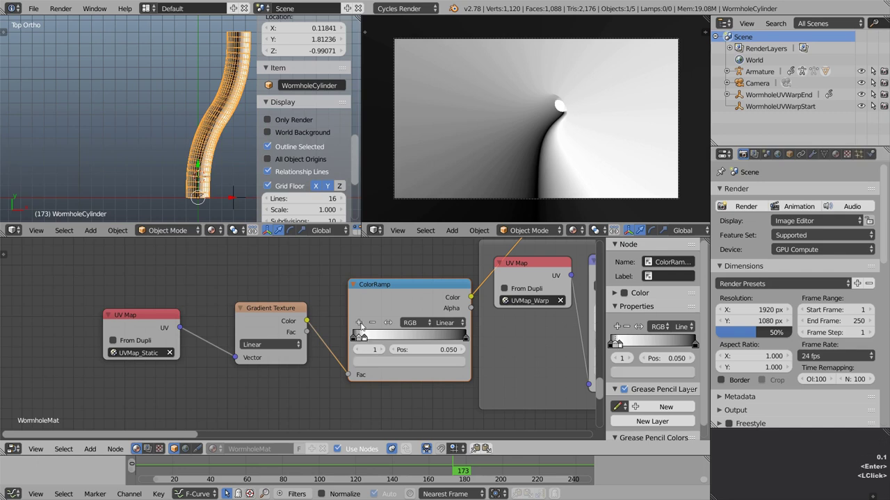
pyautogui.click(431, 350)
pyautogui.write('0.9')
pyautogui.press('Return')
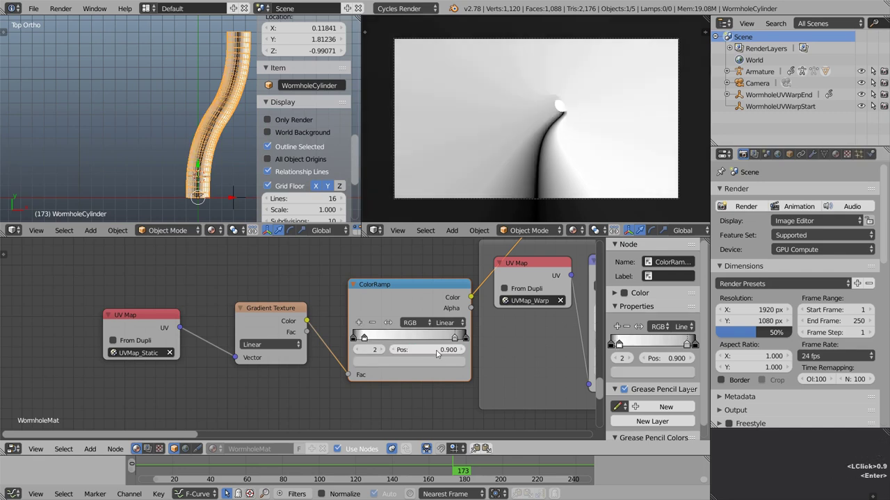
pyautogui.click(435, 362)
pyautogui.click(441, 217)
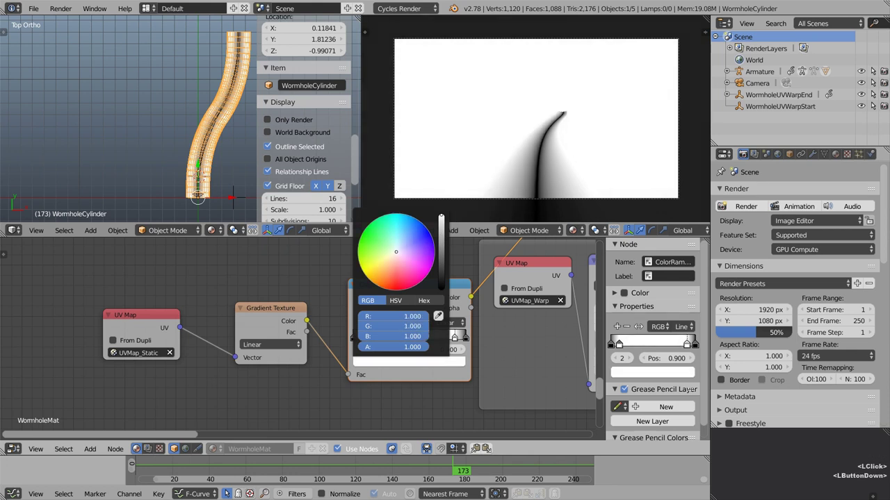
# Group the static UV Map, Gradient Texture and ColorRamp nodes in a frame labelled MASK.
pyautogui.press('b')
pyautogui.moveTo(97, 285); pyautogui.dragTo(412, 410)
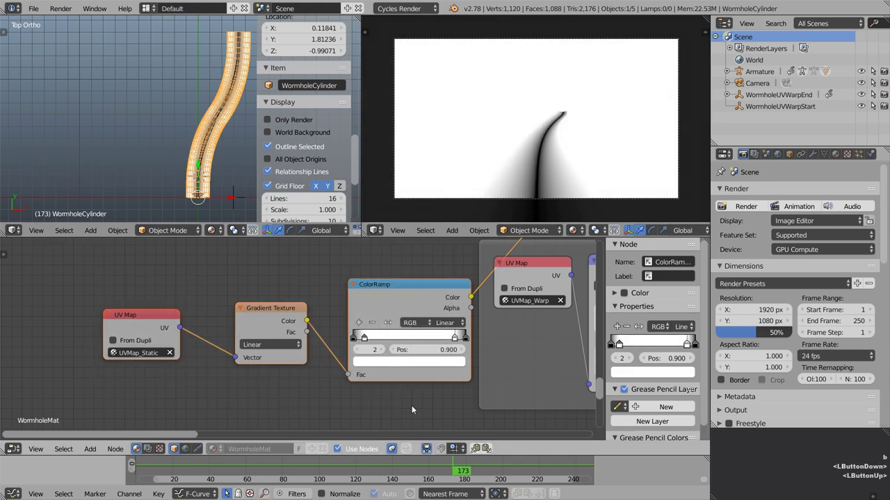
pyautogui.hotkey('shift', 'p')
pyautogui.click(679, 276)
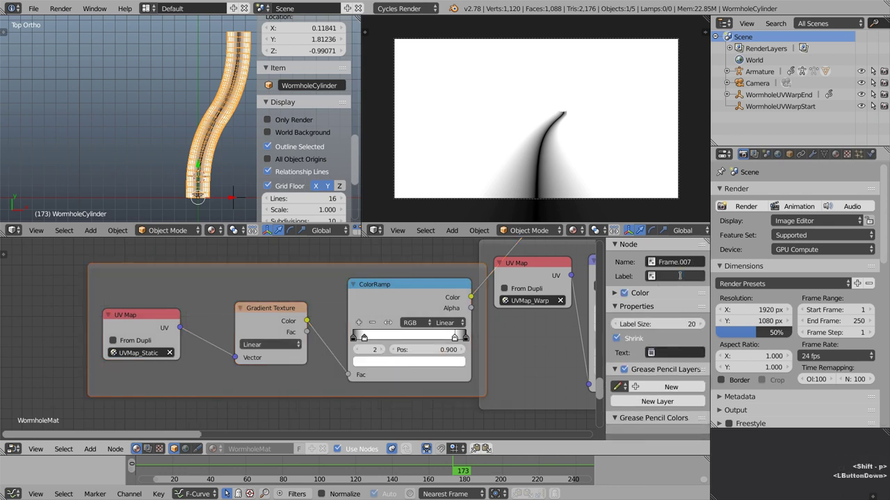
pyautogui.write('MASK')
pyautogui.press('Return')
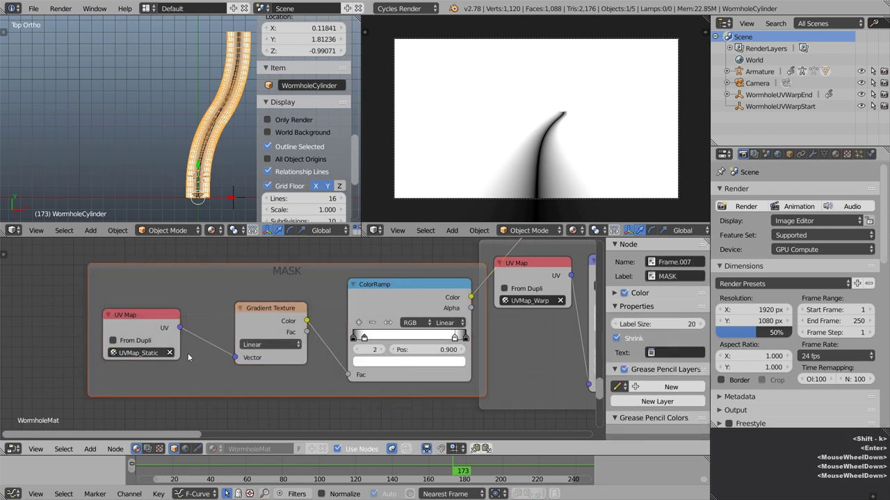
# Move the MASK frame clear of the LongStreaks frame so the two no longer overlap.
pyautogui.scroll(-5, 318, 314)
pyautogui.moveTo(319, 315); pyautogui.dragTo(184, 289)
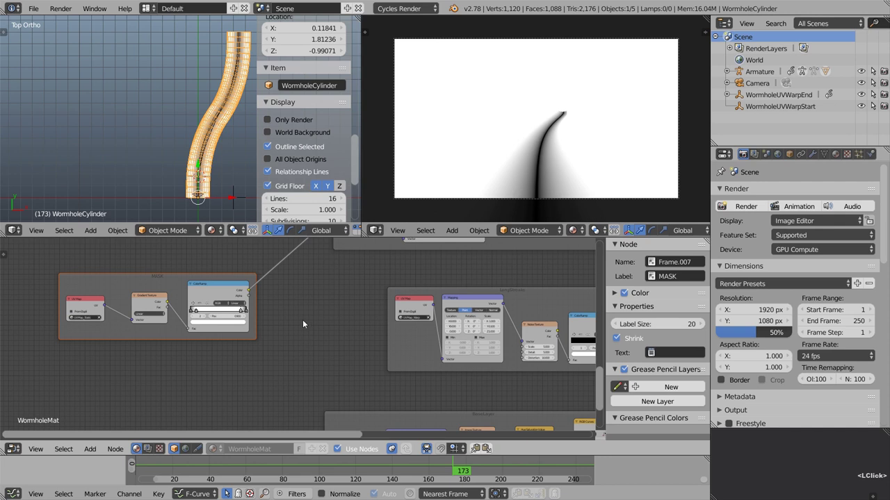
pyautogui.scroll(-4, 327, 350)
pyautogui.scroll(5, 311, 324)
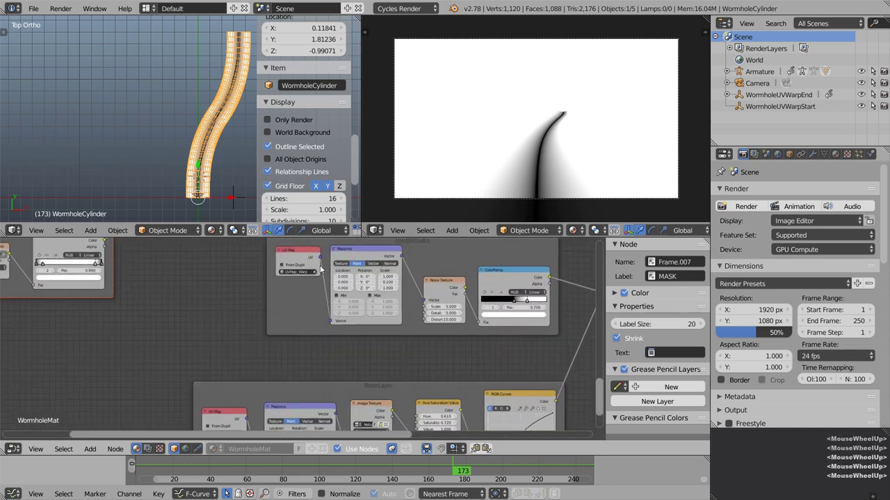
# Shift the LongStreaks ColorRamp away from its Noise Texture node to make room between them.
pyautogui.scroll(-3, 336, 325)
pyautogui.moveTo(379, 378); pyautogui.dragTo(348, 349, button='middle')
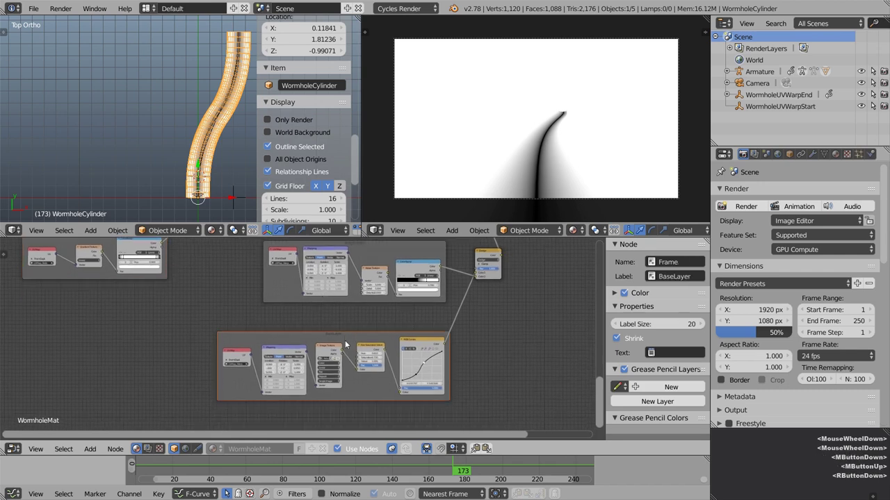
pyautogui.scroll(3, 344, 362)
pyautogui.moveTo(399, 300); pyautogui.dragTo(449, 323, button='right')
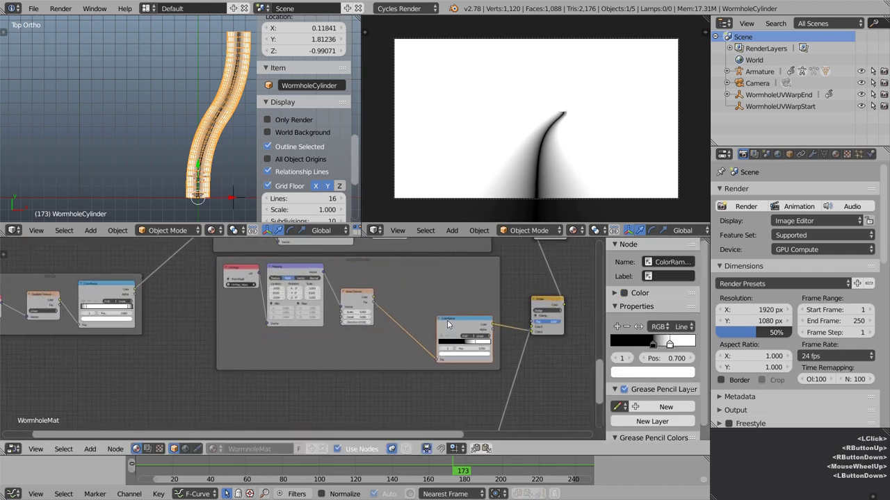
# Duplicate the LongStreaks UV Map, Mapping and Noise Texture nodes and place the copies below the originals.
pyautogui.rightClick(241, 273)
pyautogui.keyDown('shift'); pyautogui.rightClick(289, 276); pyautogui.keyUp('shift')
pyautogui.keyDown('shift'); pyautogui.rightClick(339, 295); pyautogui.keyUp('shift')
pyautogui.hotkey('shift', 'd')
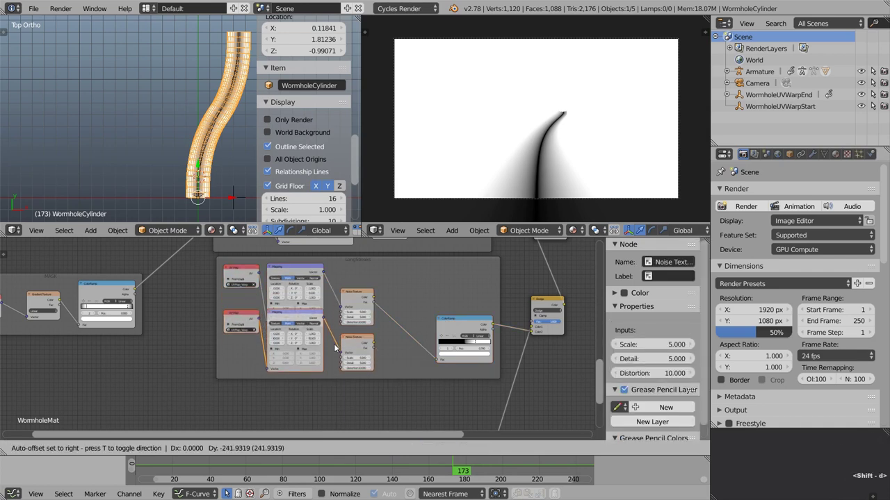
pyautogui.click(334, 381)
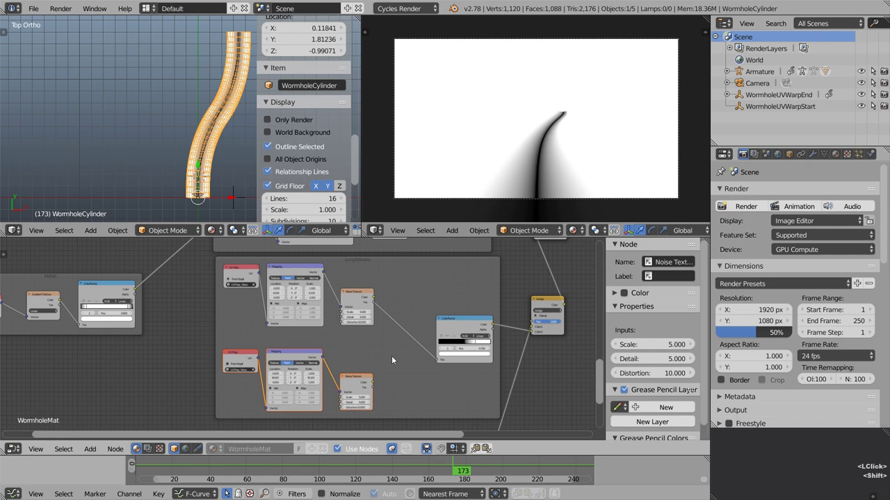
# Insert a Mix node before the LongStreaks ColorRamp and connect the duplicated Noise Texture's Color to its Color2.
pyautogui.hotkey('shift', 'a')
pyautogui.moveTo(389, 357)
pyautogui.click(442, 421)
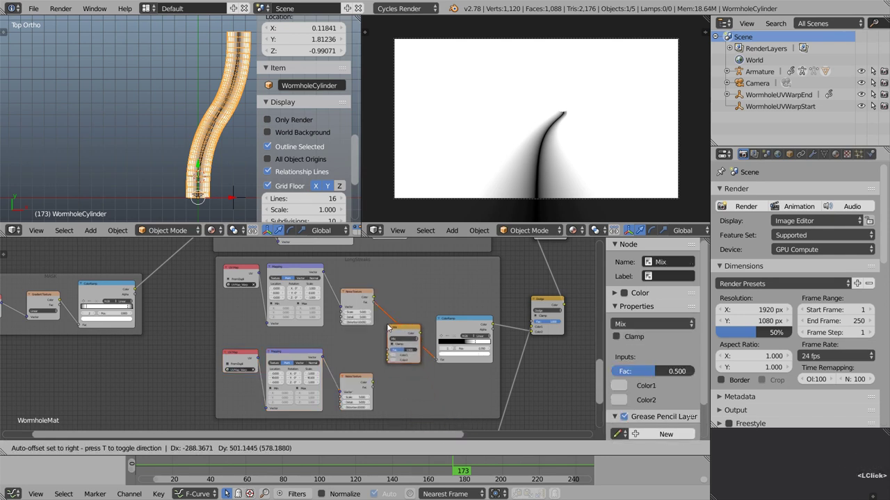
pyautogui.click(383, 333)
pyautogui.scroll(4, 389, 347)
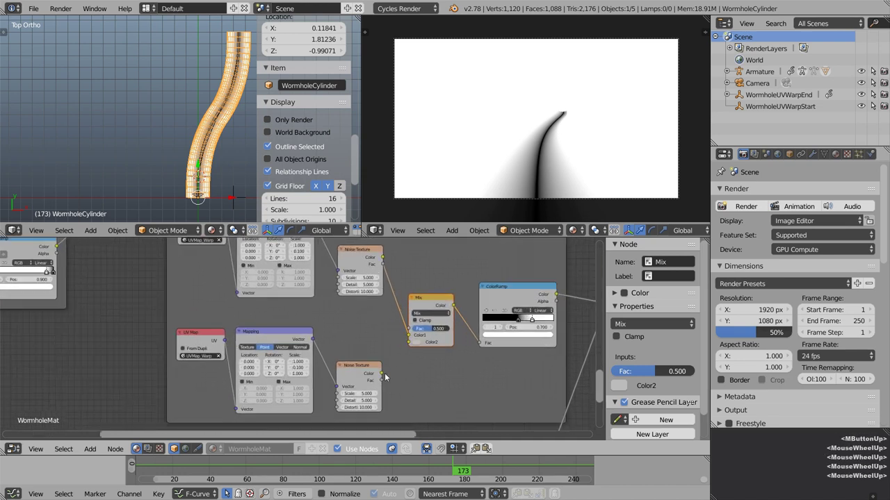
pyautogui.moveTo(381, 373); pyautogui.dragTo(409, 343)
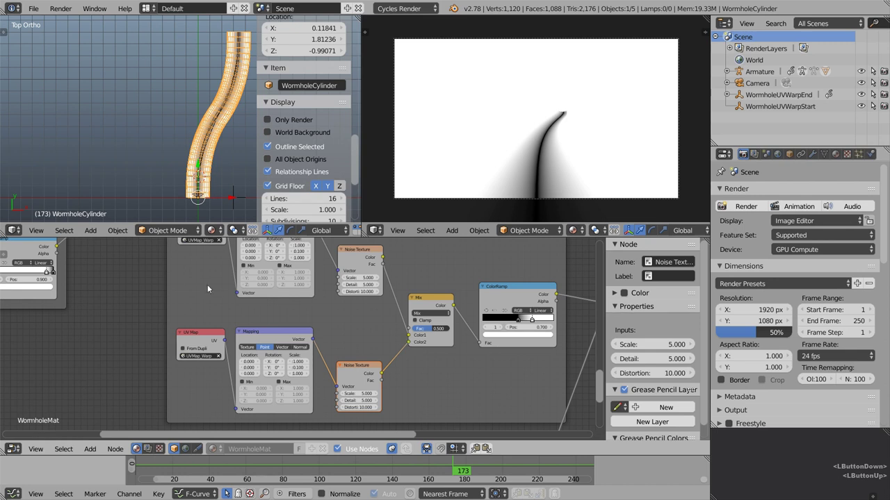
# Drive the Mix node's Fac with the MASK ColorRamp and swap its Color1 and Color2 links while previewing its output.
pyautogui.moveTo(207, 284); pyautogui.dragTo(236, 310, button='middle')
pyautogui.scroll(-2, 119, 294)
pyautogui.moveTo(112, 286); pyautogui.dragTo(412, 360)
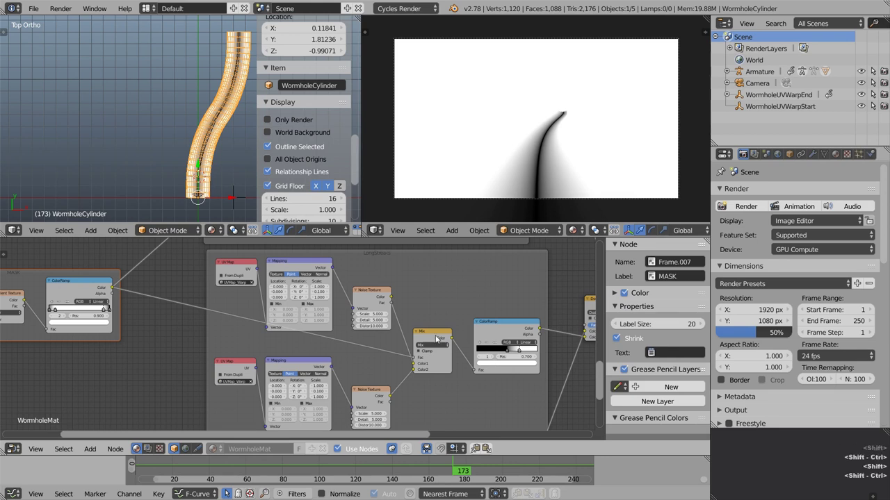
pyautogui.keyDown('ctrl'); pyautogui.keyDown('shift'); pyautogui.click(436, 338); pyautogui.keyUp('shift'); pyautogui.keyUp('ctrl')
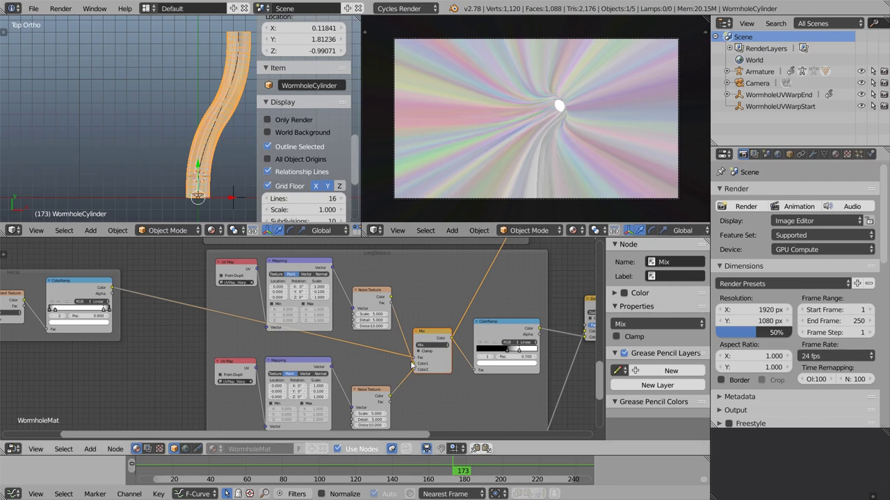
pyautogui.moveTo(414, 367); pyautogui.dragTo(414, 373)
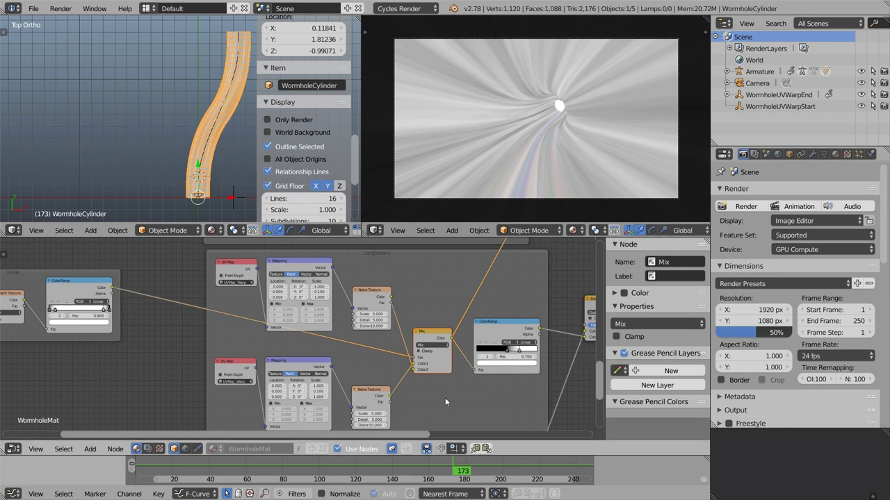
# Feed the duplicated Noise Texture's Fac output into the Mix node's Color1 in place of its Color output.
pyautogui.moveTo(390, 400); pyautogui.dragTo(412, 364)
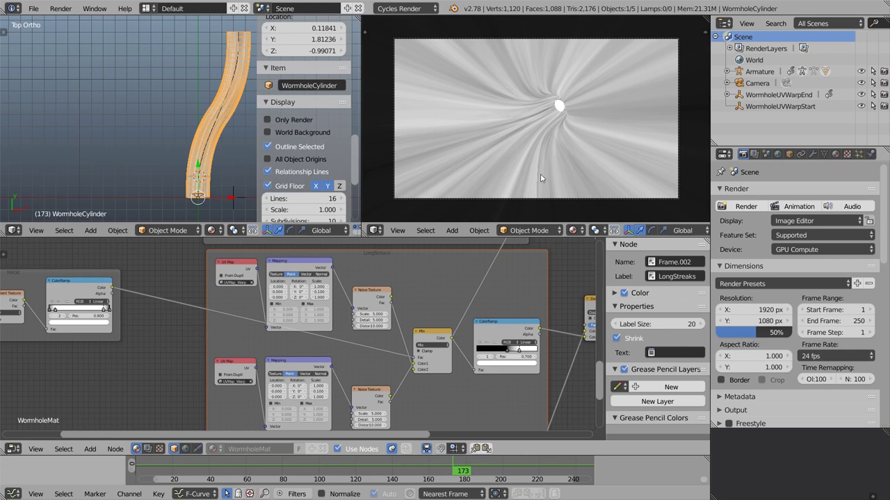
# Enter mesh editing on the wormhole cylinder and split off a UV/Image Editor beside the node editor.
pyautogui.press('Tab')
pyautogui.moveTo(705, 242); pyautogui.dragTo(387, 417)
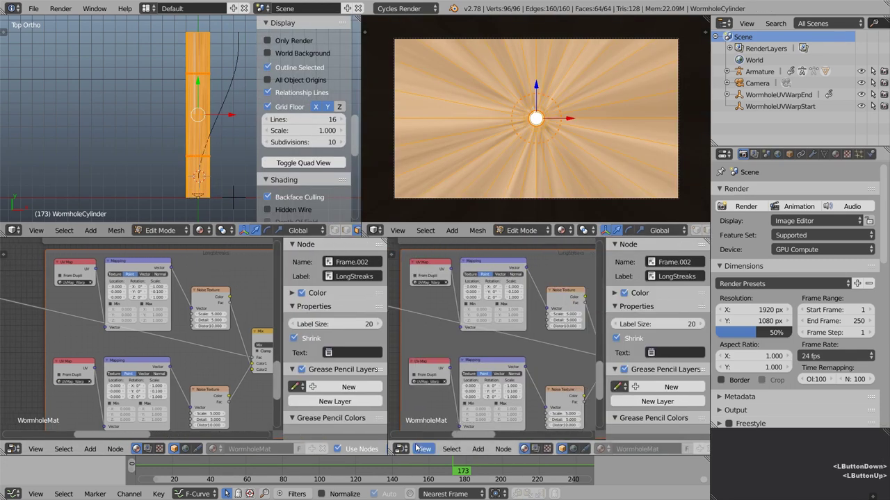
pyautogui.click(401, 448)
pyautogui.click(440, 361)
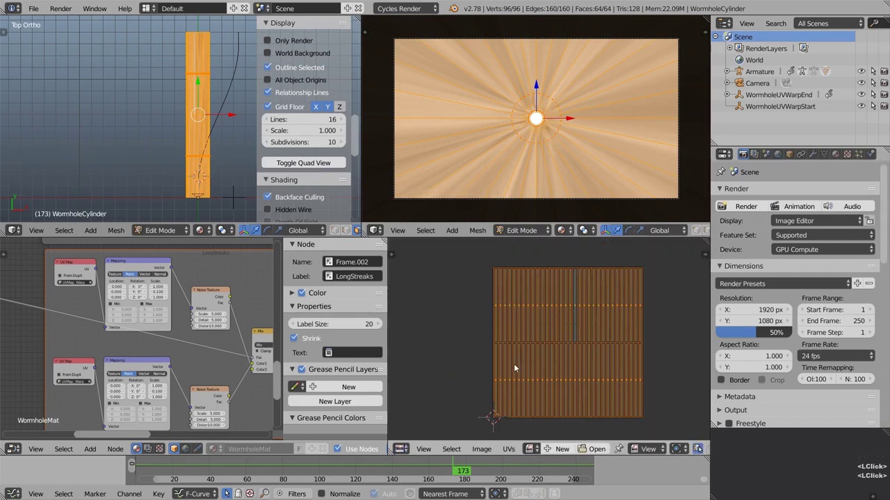
# Switch UV selection to edges and select the seam edge loop along the UV layout's outer border.
pyautogui.hotkey('ctrl', 'Tab')
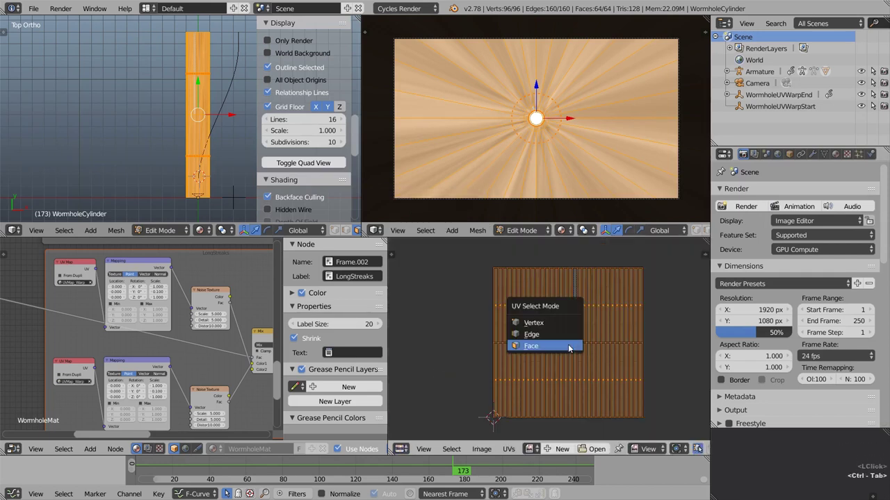
pyautogui.click(522, 333)
pyautogui.keyDown('alt'); pyautogui.rightClick(492, 320); pyautogui.keyUp('alt')
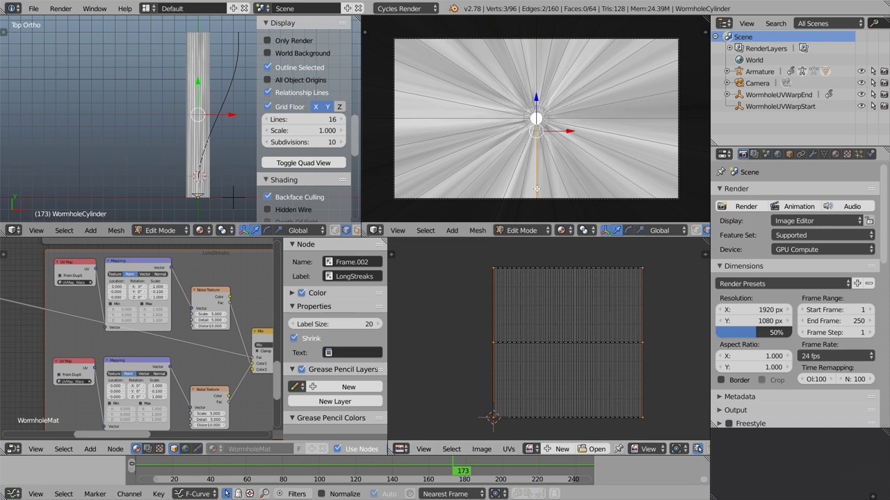
# Add a third UV map to the cylinder mesh and name it UVMap_WarpOffset.
pyautogui.click(823, 153)
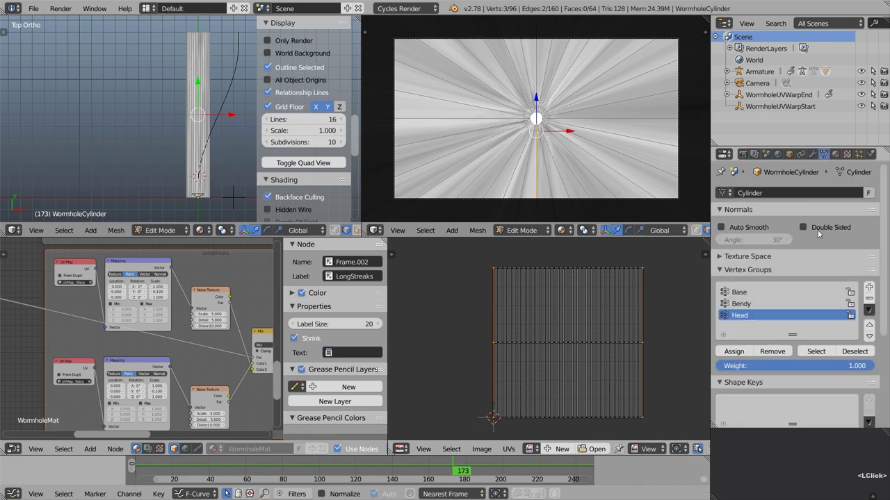
pyautogui.scroll(-5, 762, 371)
pyautogui.moveTo(763, 371); pyautogui.dragTo(760, 313, button='middle')
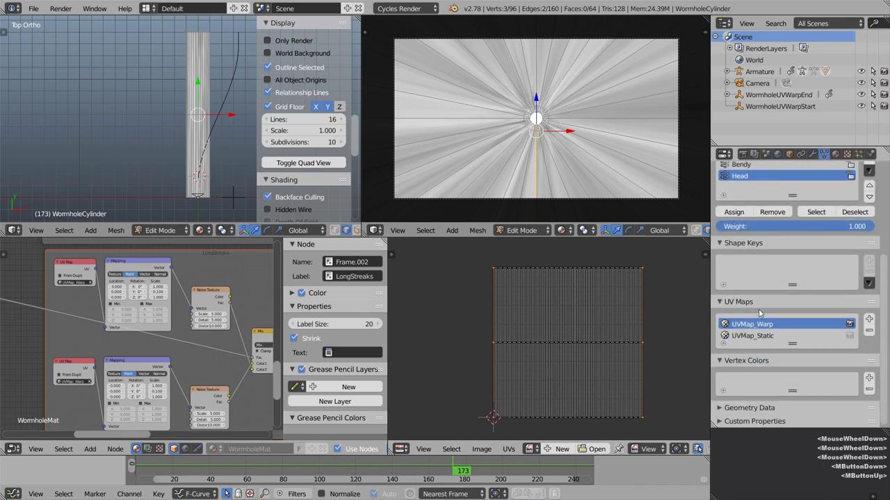
pyautogui.click(868, 319)
pyautogui.doubleClick(769, 348)
pyautogui.write('_')
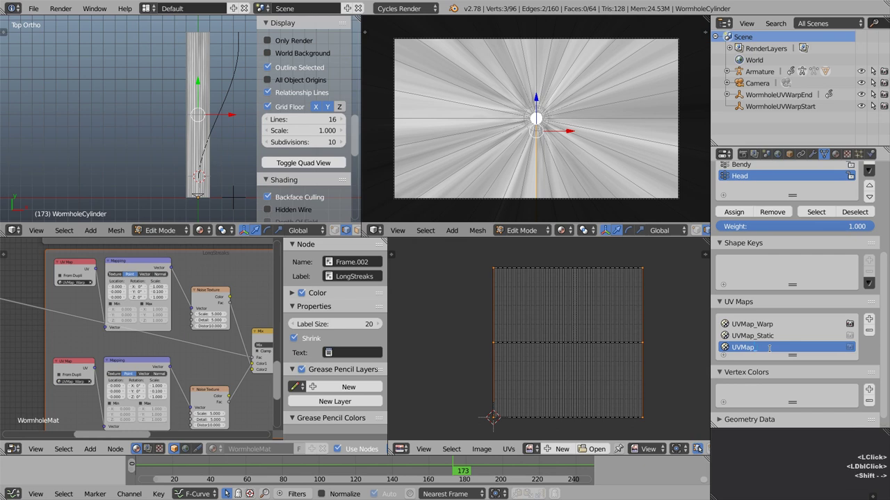
pyautogui.write('WarpOffset')
pyautogui.press('Return')
# Show normalized UV coordinates and move the right half of the UVMap_WarpOffset faces by -1 along X.
pyautogui.hotkey('ctrl', 'Tab')
pyautogui.click(535, 351)
pyautogui.moveTo(566, 308); pyautogui.dragTo(499, 293, button='middle')
pyautogui.press('b')
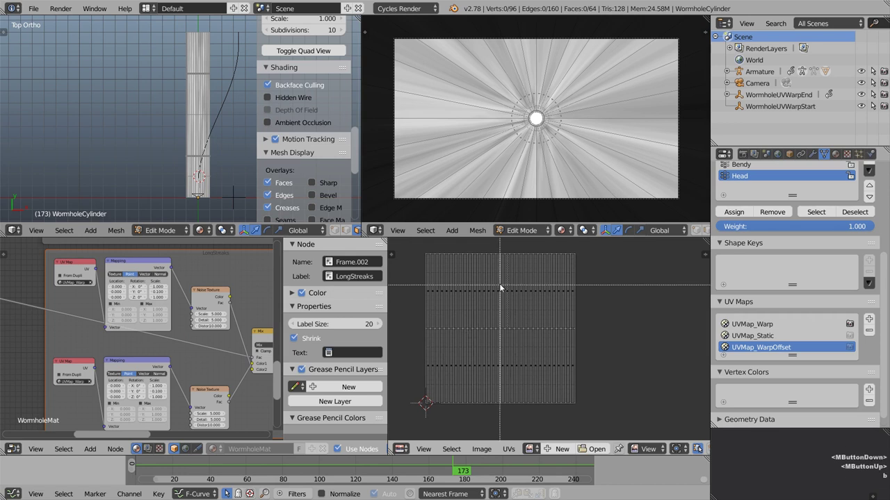
pyautogui.moveTo(500, 282); pyautogui.dragTo(634, 384)
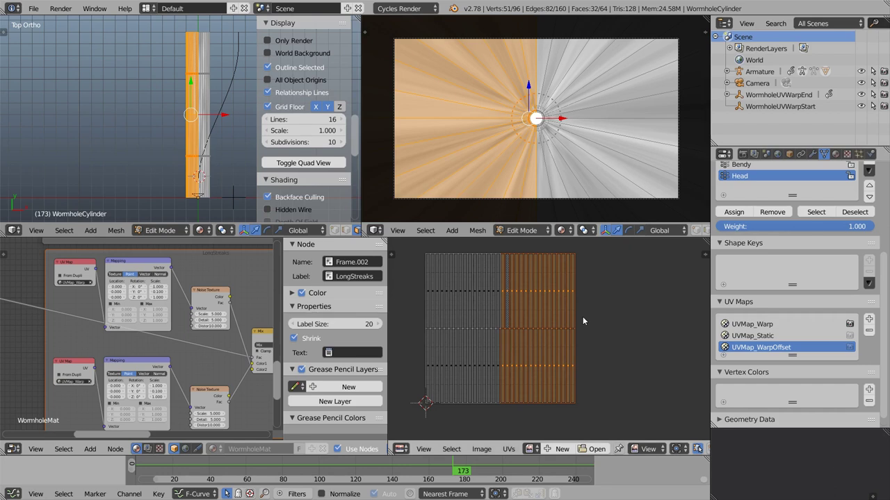
pyautogui.press('n')
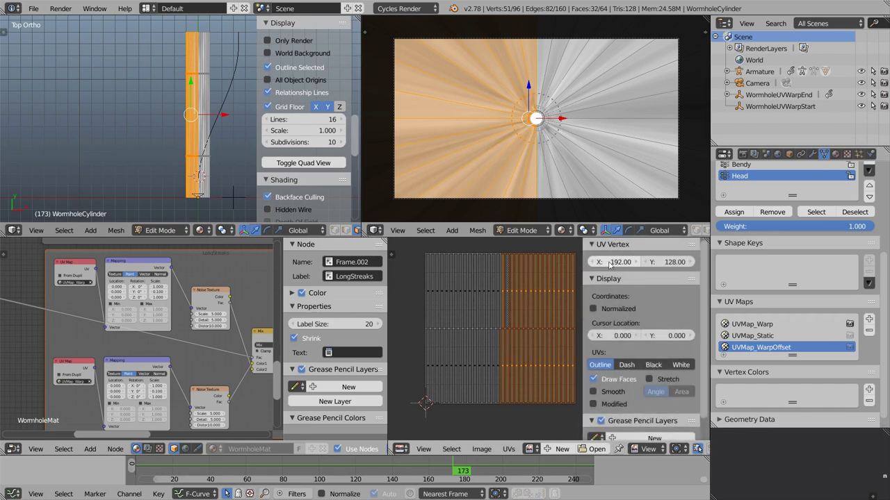
pyautogui.click(594, 309)
pyautogui.scroll(-1, 498, 332)
pyautogui.moveTo(498, 331); pyautogui.dragTo(515, 334, button='middle')
pyautogui.scroll(-1, 499, 335)
pyautogui.press('g')
pyautogui.press('x')
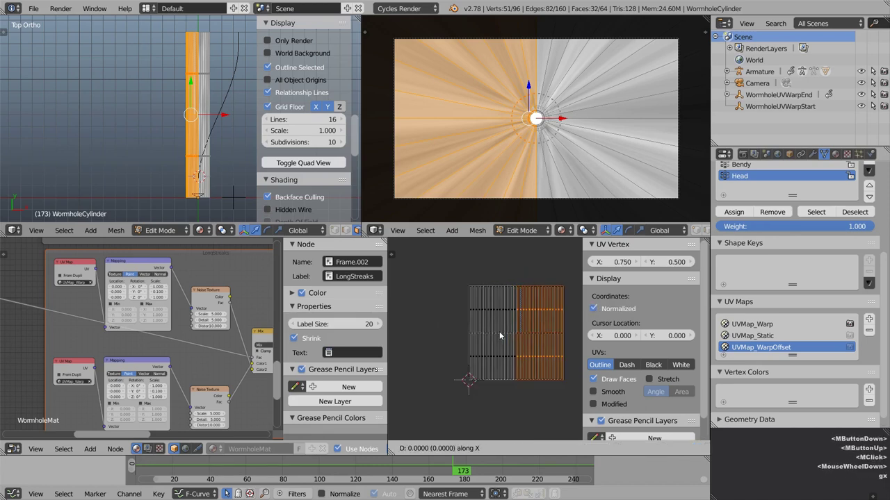
pyautogui.press('-')
pyautogui.press('1')
pyautogui.press('Return')
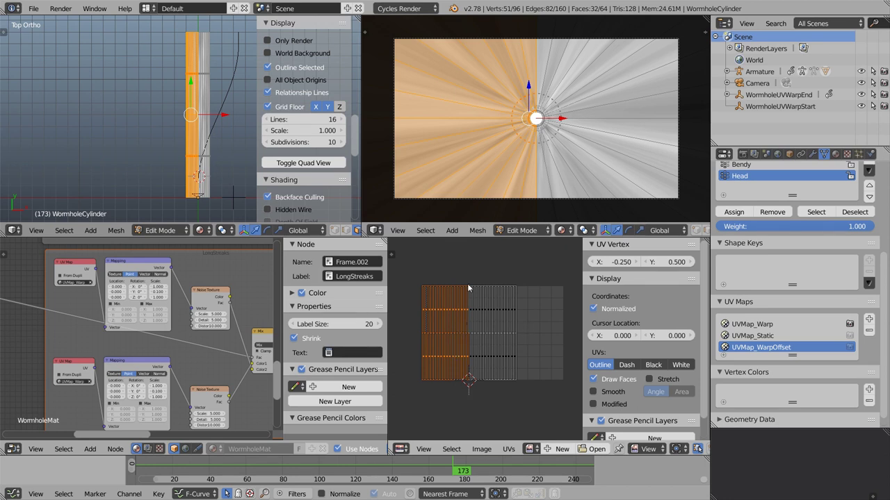
# Move the entire UVMap_WarpOffset layout by 0.5 along X.
pyautogui.press('a')
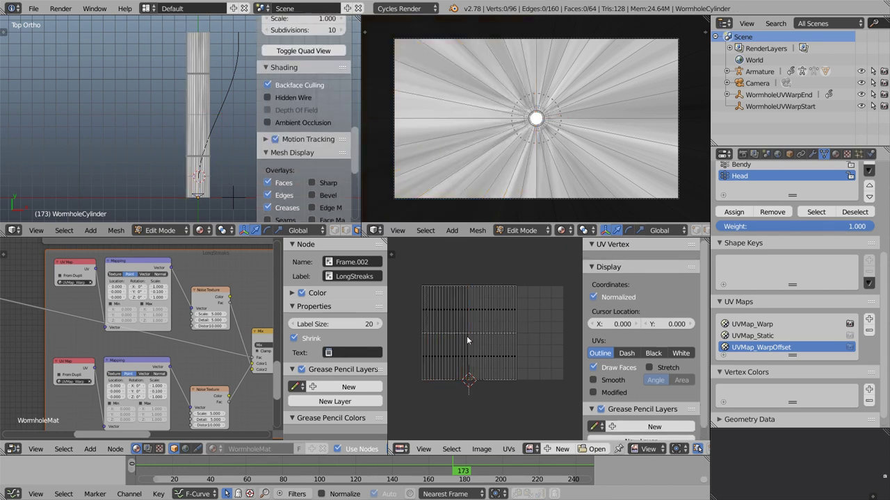
pyautogui.press('a')
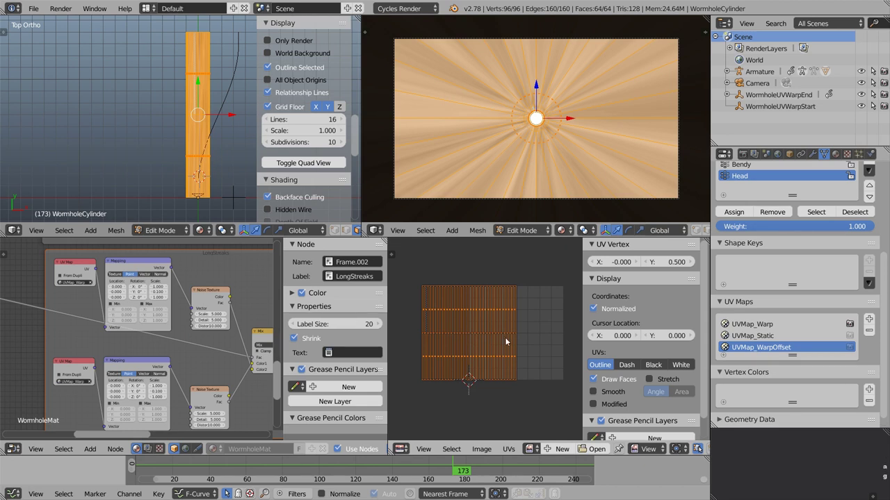
pyautogui.write('gx0.5')
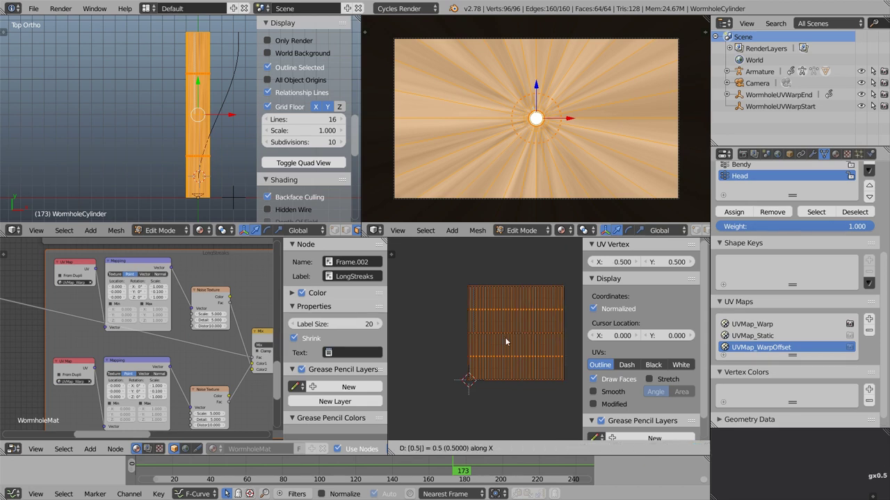
pyautogui.press('Return')
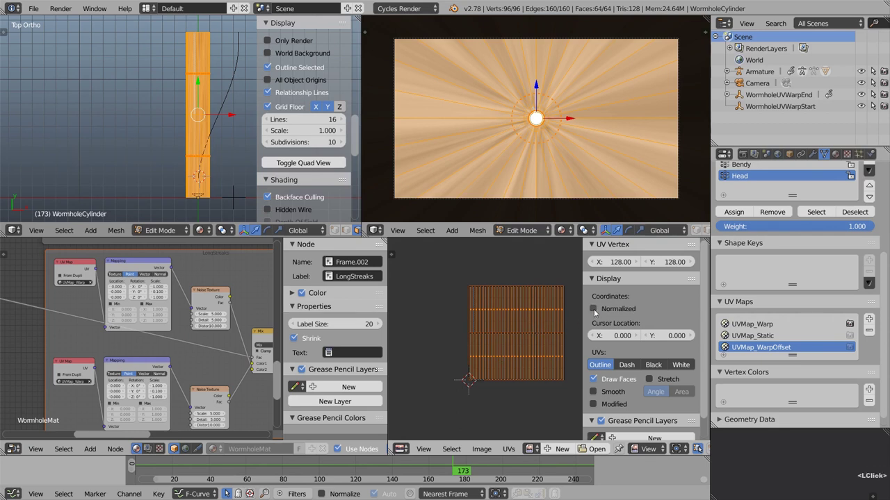
# Leave mesh editing and merge the UV/Image Editor area back into the node editor.
pyautogui.press('n')
pyautogui.press('Tab')
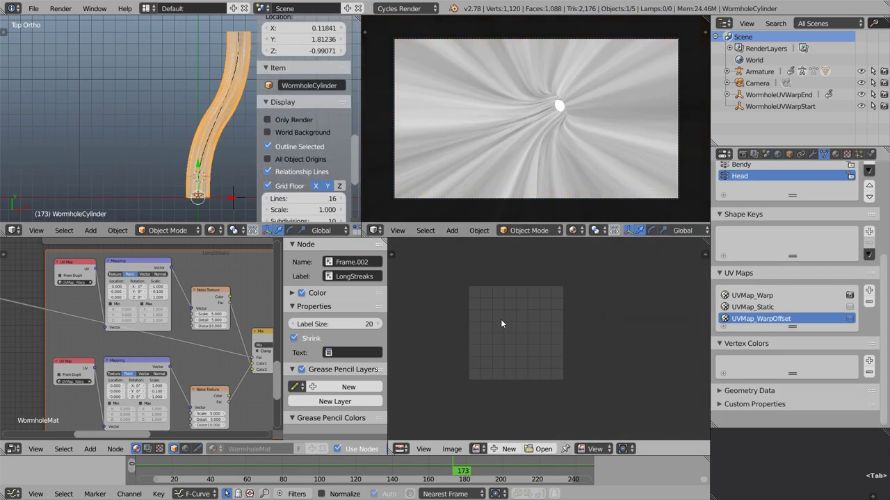
pyautogui.moveTo(383, 240); pyautogui.dragTo(444, 259)
# Set the duplicated LongStreaks UV Map node to use UVMap_WarpOffset.
pyautogui.scroll(5, 254, 385)
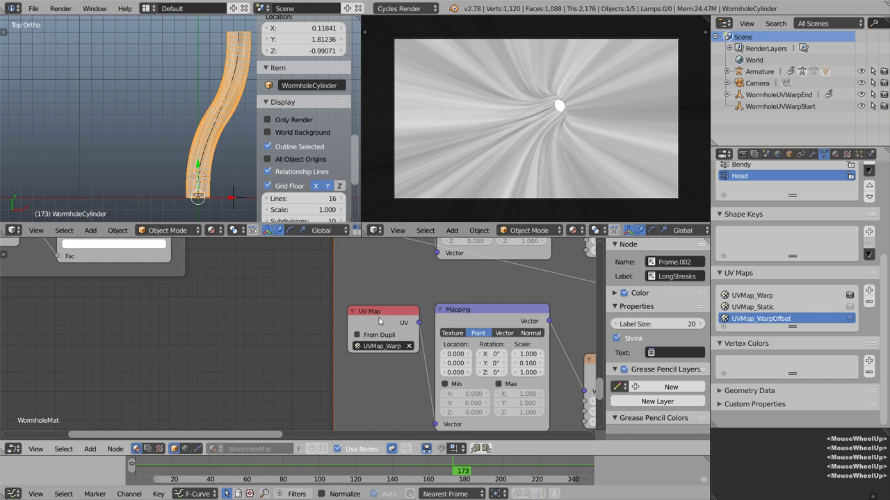
pyautogui.click(380, 321)
pyautogui.click(381, 345)
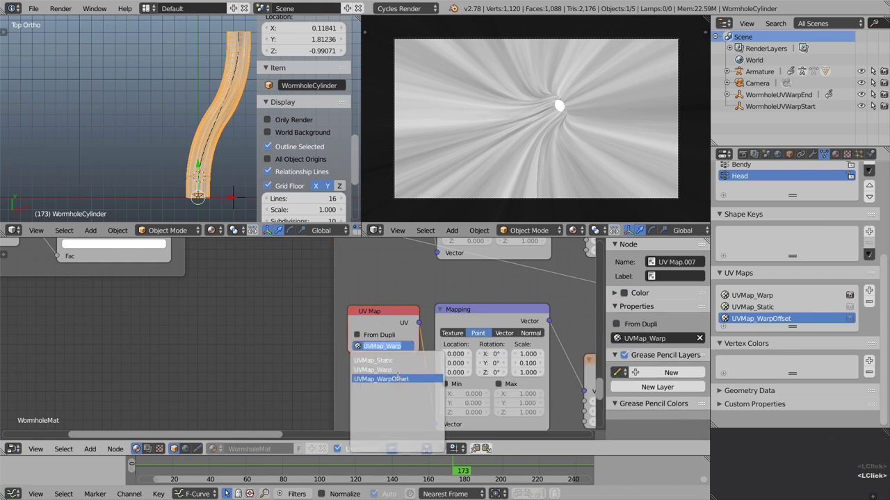
pyautogui.click(399, 378)
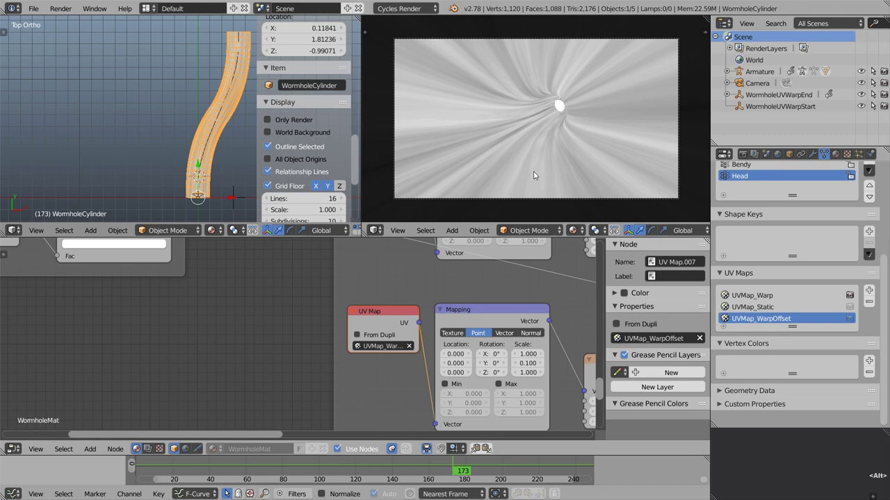
# Play the animation to review the LongStreaks seam blend, and stop playback.
pyautogui.hotkey('alt', 'a')
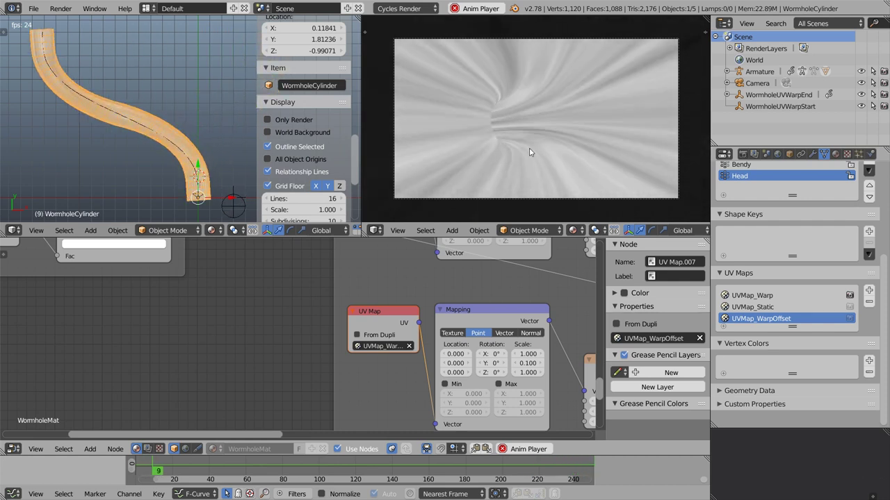
pyautogui.hotkey('alt', 'a')
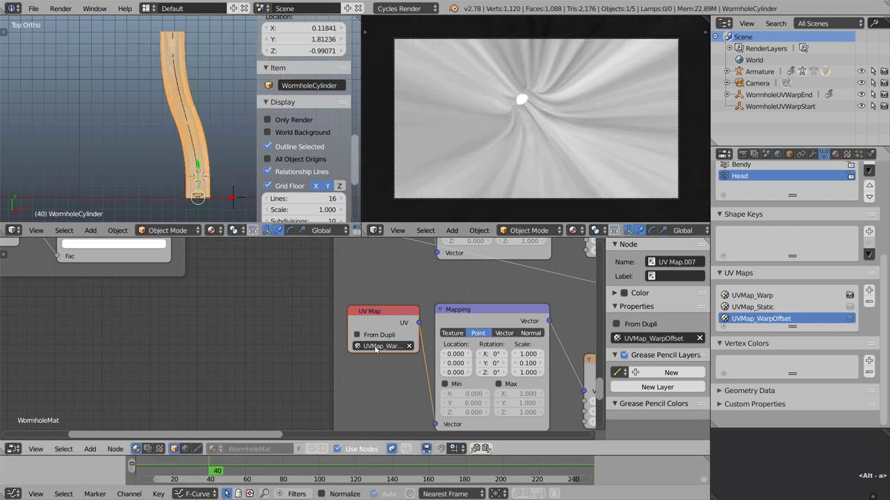
pyautogui.scroll(-3, 382, 348)
pyautogui.moveTo(382, 348); pyautogui.dragTo(313, 330, button='middle')
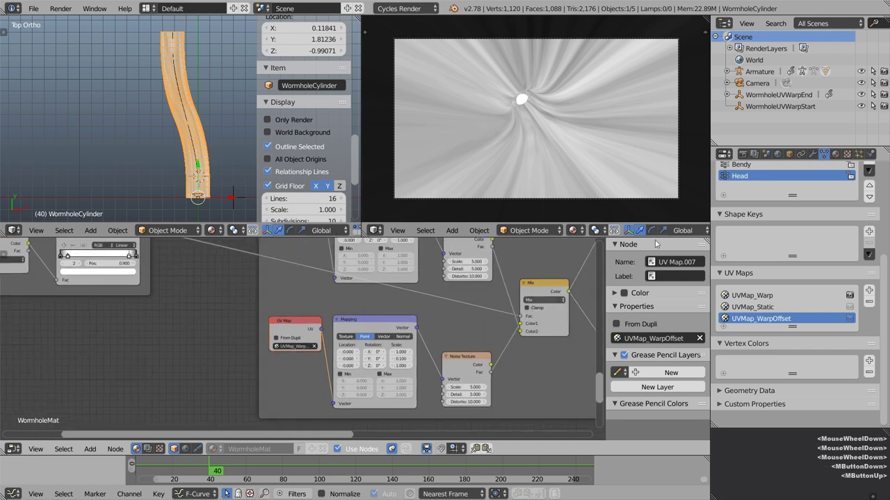
# Widen the properties area and add a second UV Warp modifier to the wormhole cylinder.
pyautogui.click(812, 155)
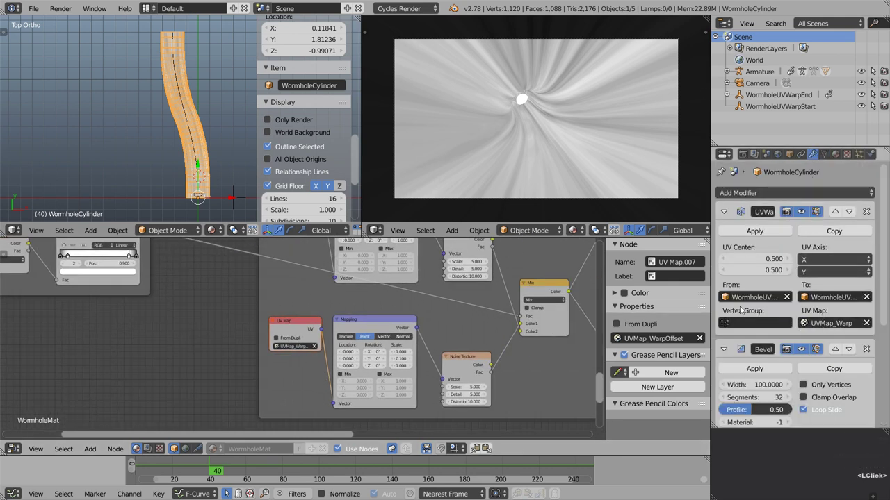
pyautogui.moveTo(711, 299); pyautogui.dragTo(658, 299)
pyautogui.click(709, 195)
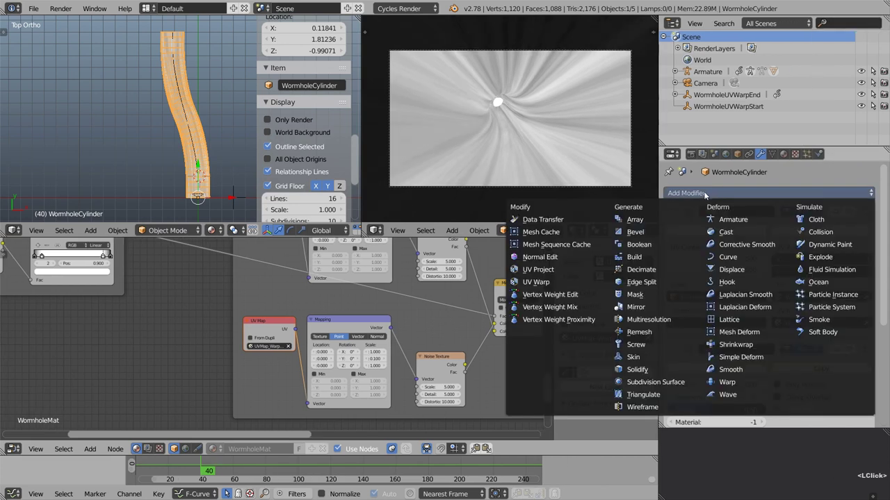
pyautogui.click(587, 285)
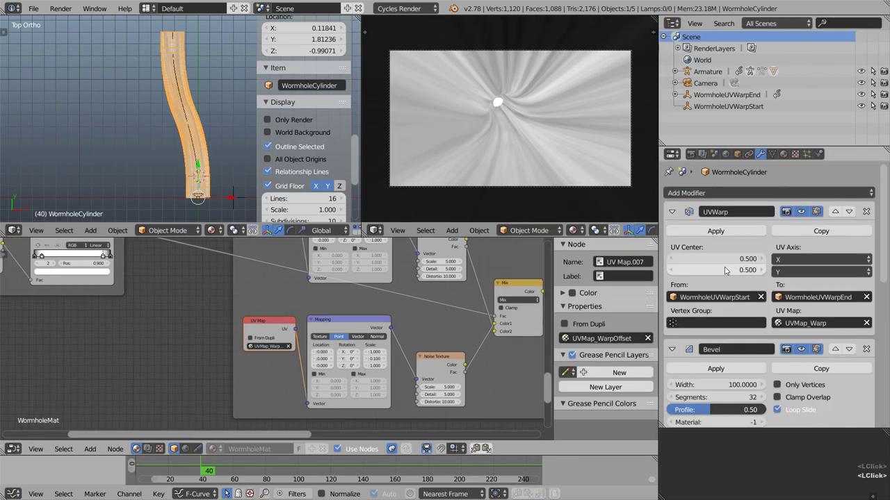
# Move the new UV Warp modifier up the stack to sit between the original UVWarp and Bevel.
pyautogui.scroll(-5, 759, 337)
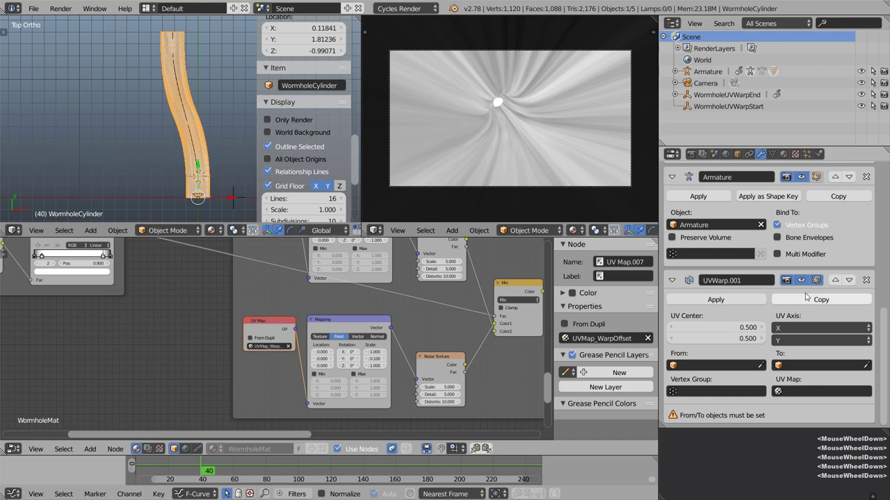
pyautogui.click(835, 280)
pyautogui.scroll(1, 831, 248)
pyautogui.scroll(1, 831, 247)
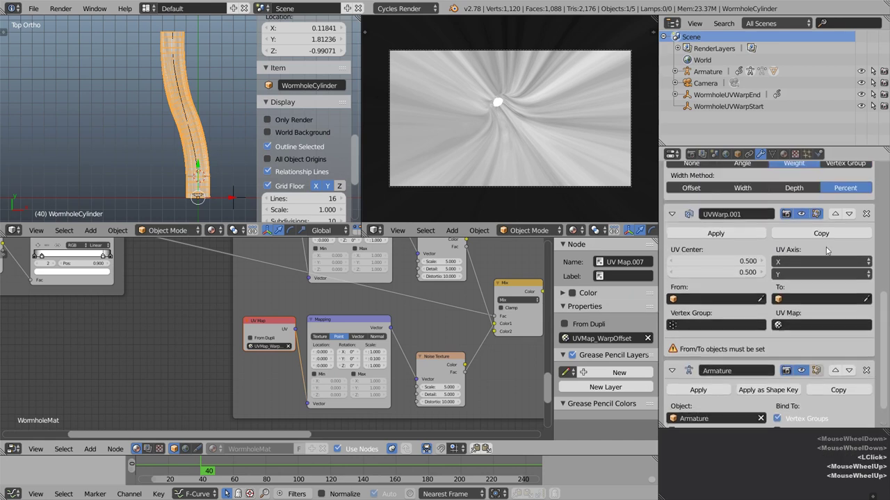
pyautogui.click(834, 232)
pyautogui.scroll(4, 787, 270)
pyautogui.scroll(5, 787, 269)
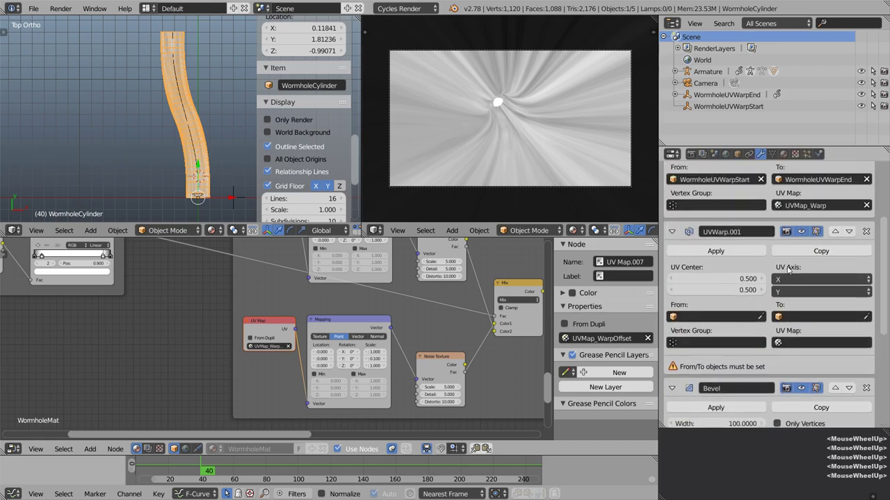
# Rename the second UV Warp modifier to UVWarp.Offset.
pyautogui.scroll(-3, 725, 274)
pyautogui.click(747, 268)
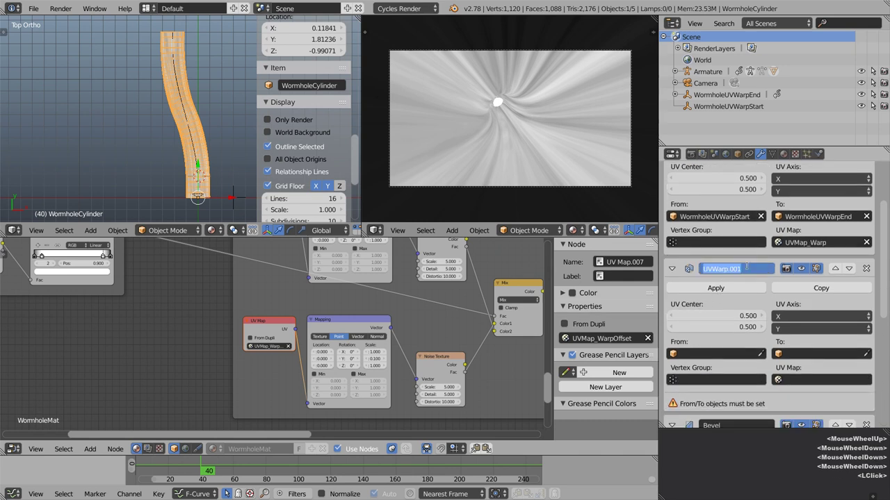
pyautogui.press('BackSpace')
pyautogui.write('UVWarp.O')
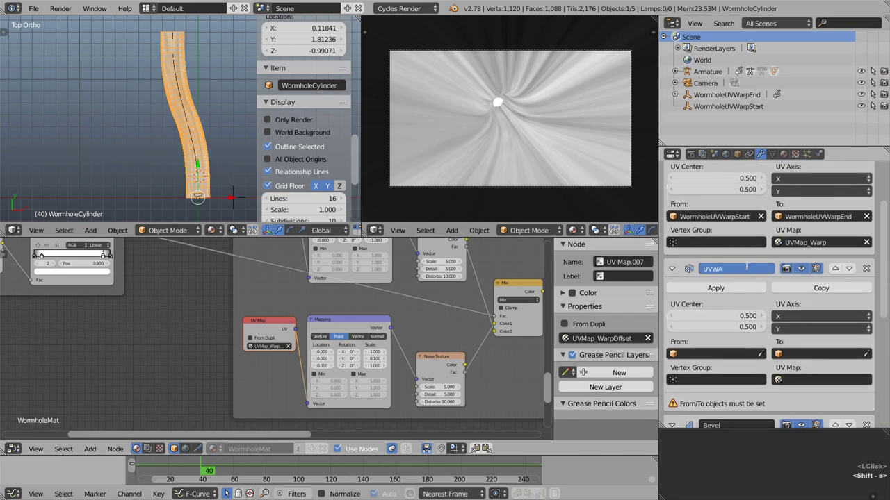
pyautogui.write('ffset')
pyautogui.press('Return')
# Set UVWarp.Offset to warp UVMap_WarpOffset from WormholeUVWarpStart to WormholeUVWarpEnd, and play the animation to check the seam.
pyautogui.click(712, 354)
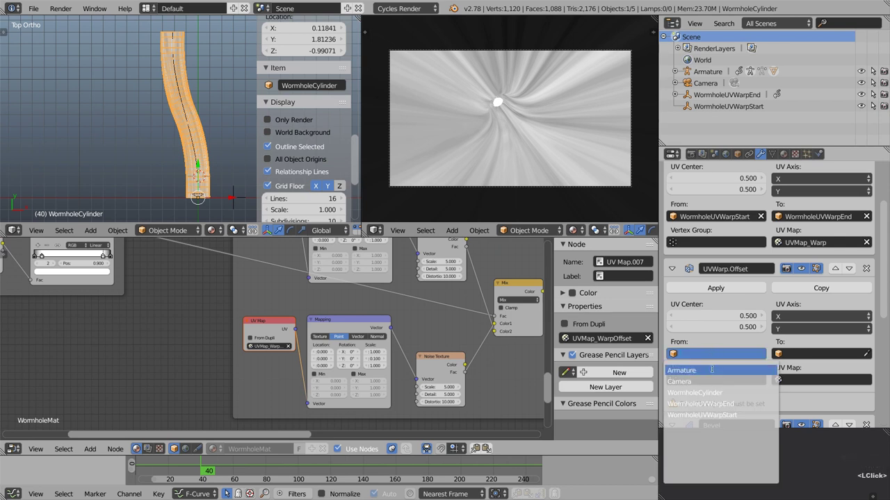
pyautogui.click(714, 414)
pyautogui.click(806, 354)
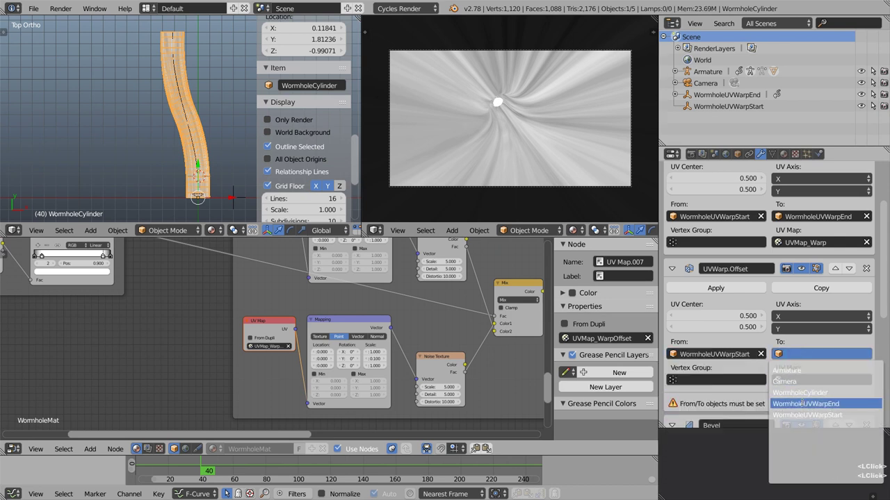
pyautogui.click(810, 406)
pyautogui.click(819, 378)
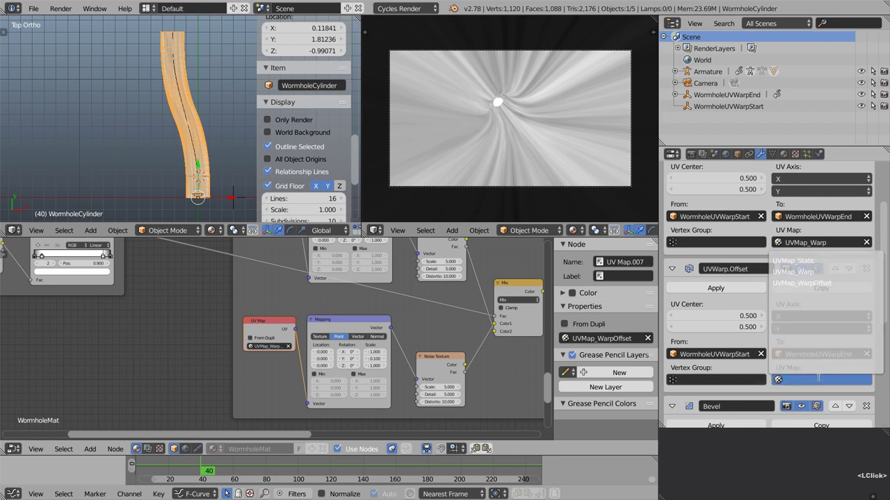
pyautogui.click(845, 282)
pyautogui.hotkey('alt', 'a')
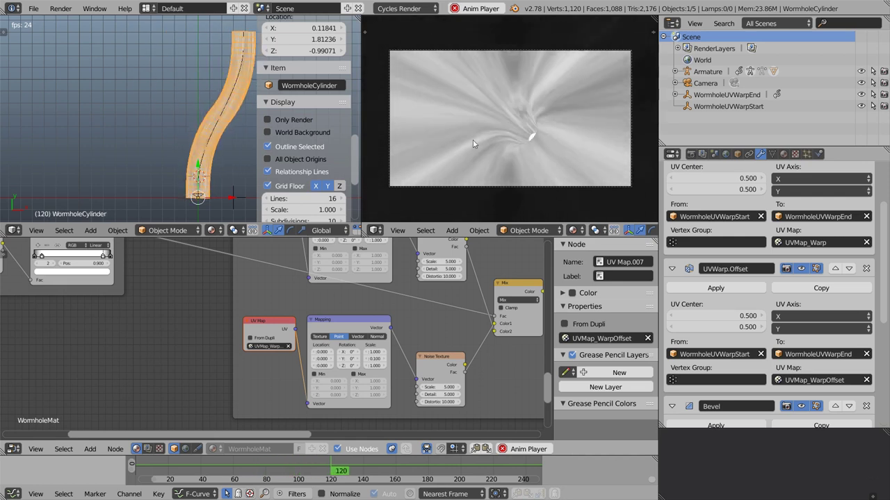
pyautogui.hotkey('alt', 'a')
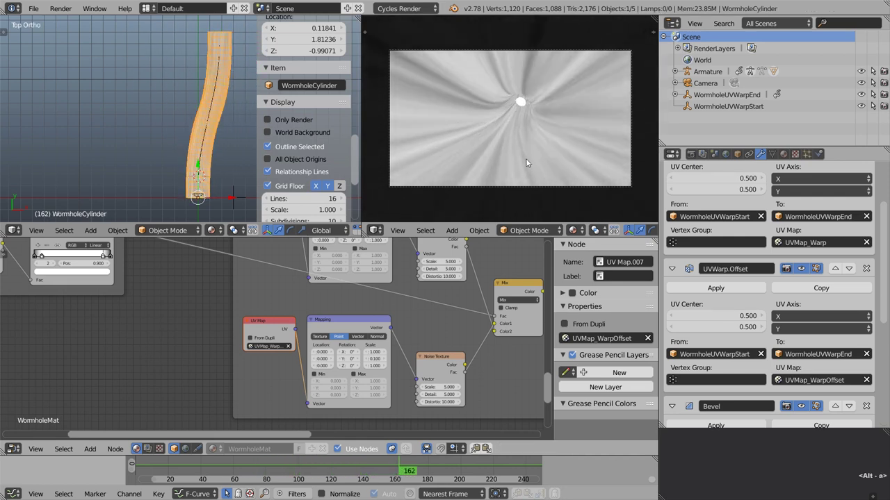
# Reposition the mask frame in the node tree, slightly higher and farther away from the LongStreaks frame.
pyautogui.scroll(-2, 433, 323)
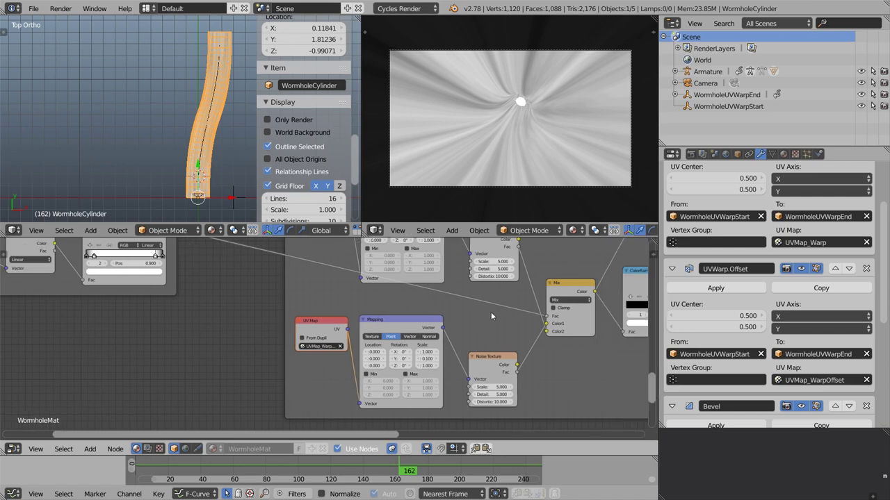
pyautogui.scroll(-3, 491, 312)
pyautogui.moveTo(468, 320); pyautogui.dragTo(470, 368, button='middle')
pyautogui.scroll(-3, 470, 367)
pyautogui.moveTo(440, 293); pyautogui.dragTo(430, 295, button='right')
pyautogui.click(430, 295)
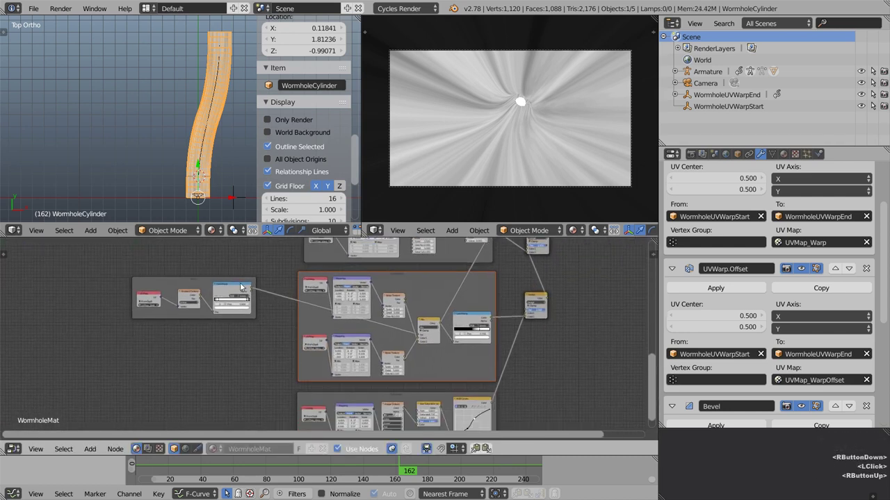
pyautogui.moveTo(205, 287); pyautogui.dragTo(188, 257, button='right')
pyautogui.middleClick(232, 308)
pyautogui.scroll(4, 233, 308)
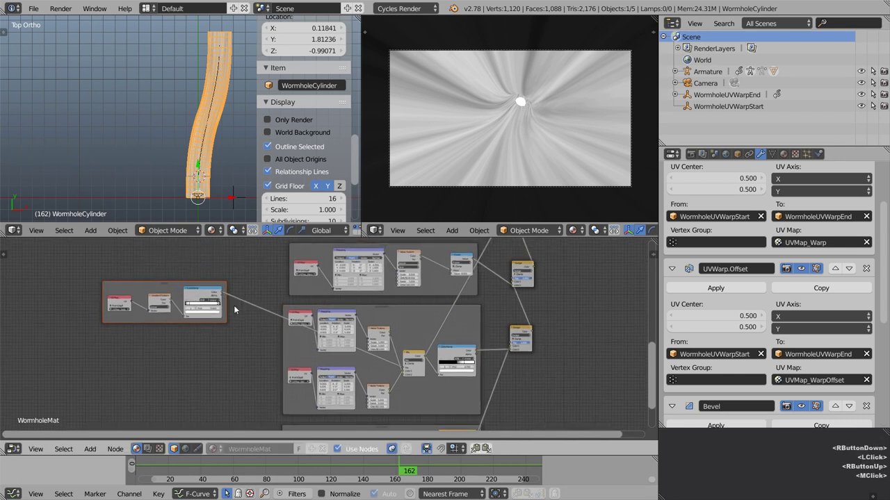
# Add two reroute points to the mask link and position them so it runs above the LongStreaks frame before reaching the Mix node.
pyautogui.keyDown('shift'); pyautogui.click(222, 319); pyautogui.keyUp('shift')
pyautogui.keyDown('shift'); pyautogui.moveTo(245, 268); pyautogui.dragTo(245, 267); pyautogui.keyUp('shift')
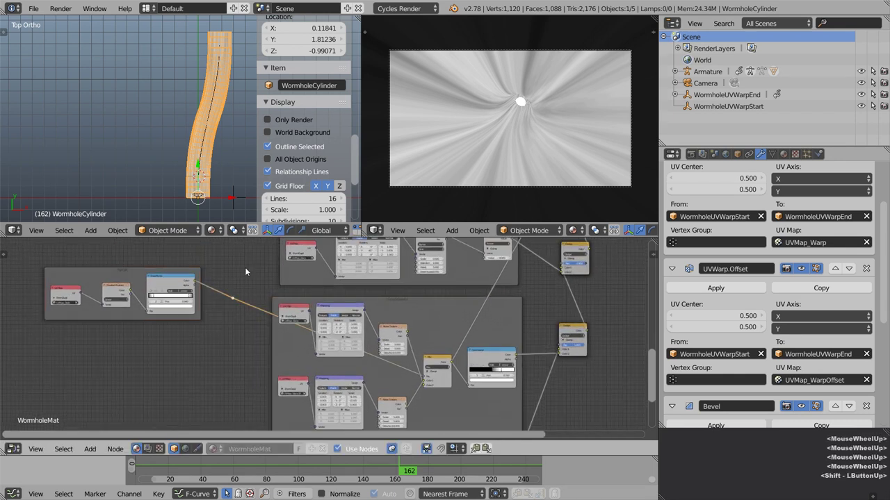
pyautogui.press('g')
pyautogui.click(232, 288)
pyautogui.keyDown('shift'); pyautogui.moveTo(236, 331); pyautogui.dragTo(258, 273); pyautogui.keyUp('shift')
pyautogui.press('g')
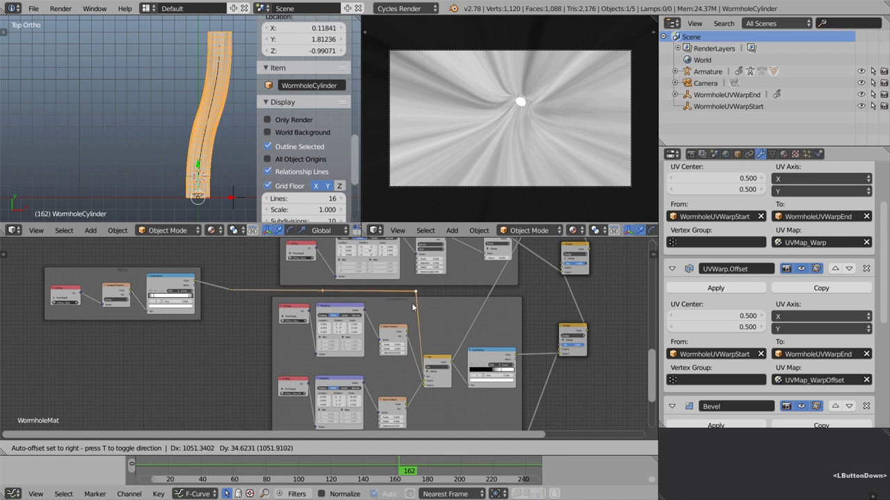
pyautogui.click(414, 292)
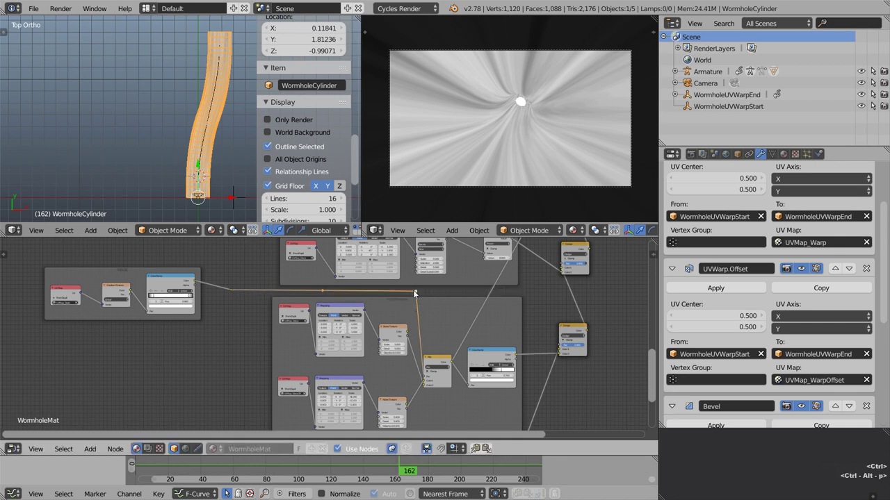
# Label the reroute point above the LongStreaks Mix node MASK.
pyautogui.scroll(5, 410, 296)
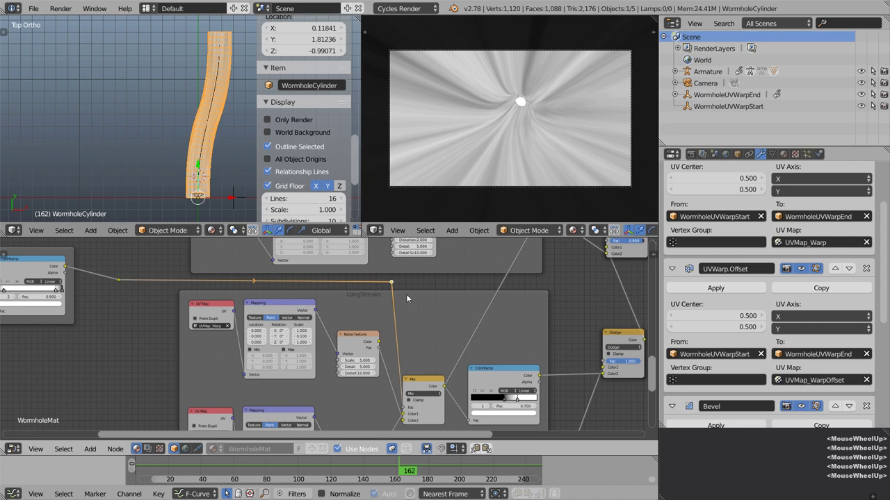
pyautogui.press('n')
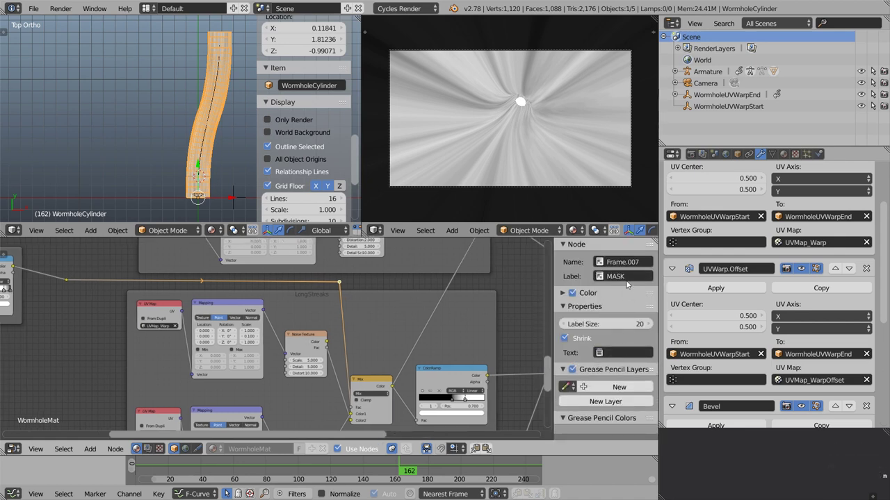
pyautogui.rightClick(341, 285)
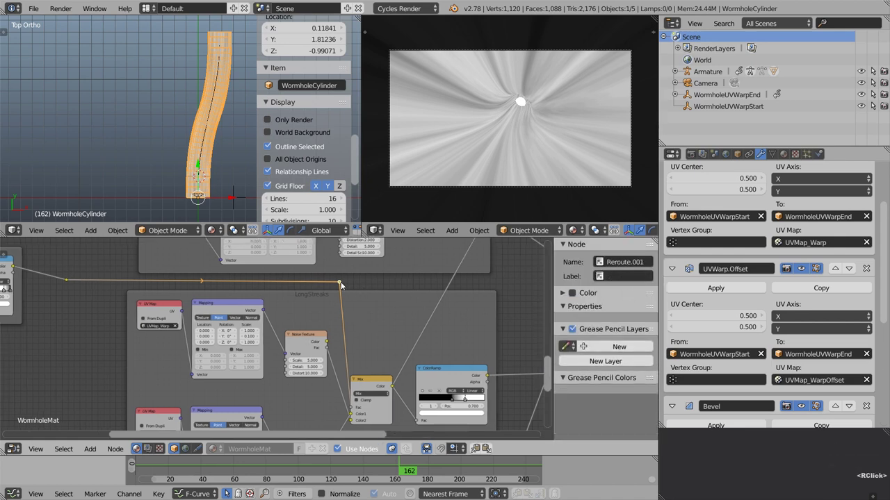
pyautogui.click(623, 276)
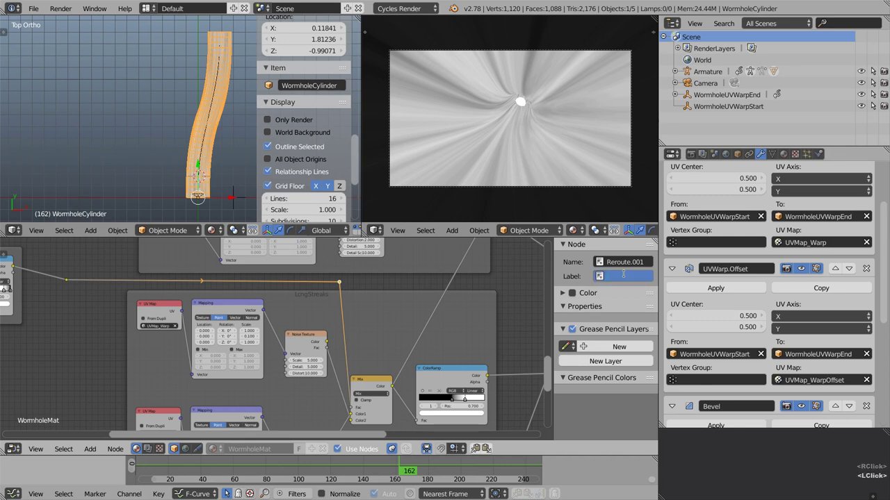
pyautogui.write('MASK')
pyautogui.press('Return')
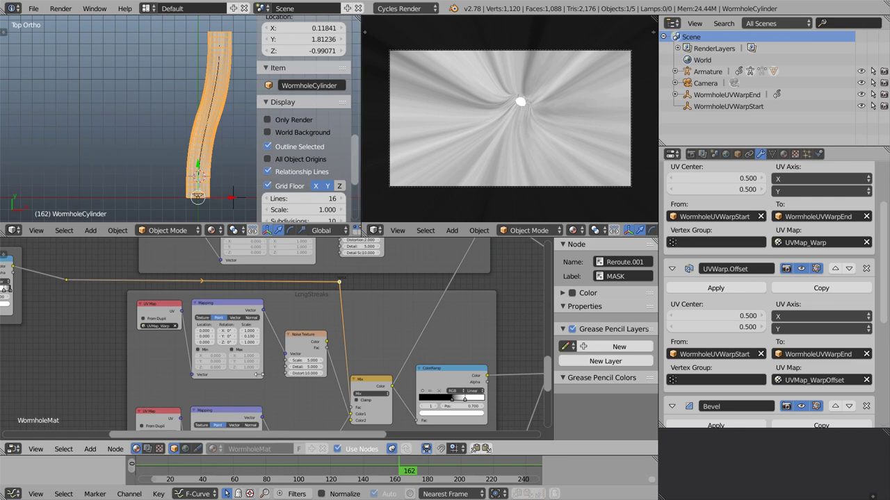
# Preview the output of the Power node in the PULSES frame and play the animation to inspect its seam.
pyautogui.scroll(-5, 327, 319)
pyautogui.moveTo(326, 320); pyautogui.dragTo(342, 332, button='middle')
pyautogui.scroll(2, 357, 327)
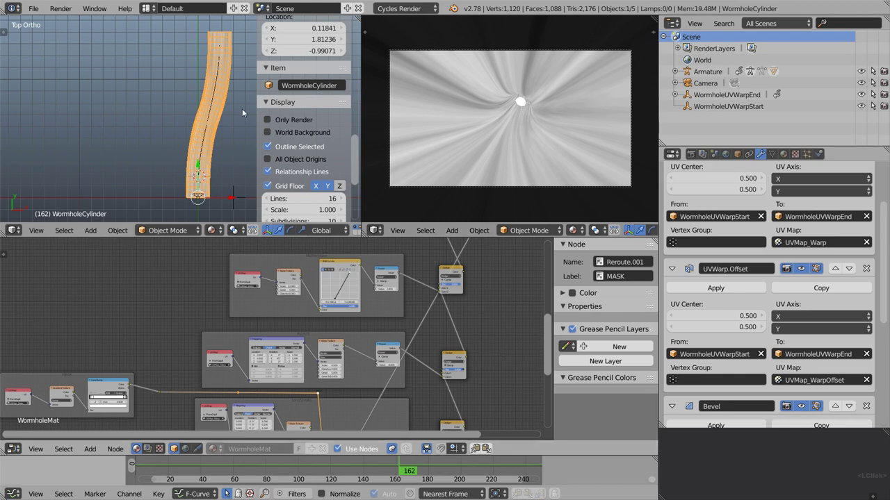
pyautogui.moveTo(303, 383); pyautogui.dragTo(294, 355, button='middle')
pyautogui.scroll(4, 294, 354)
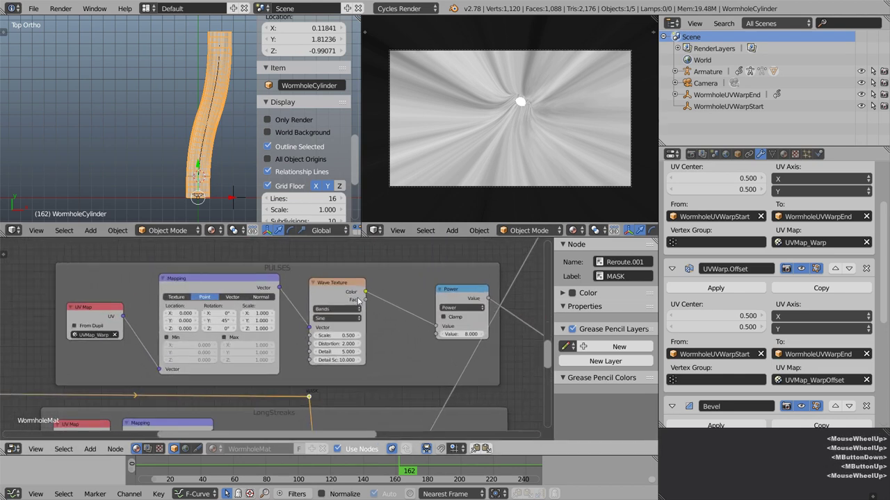
pyautogui.keyDown('ctrl'); pyautogui.keyDown('shift'); pyautogui.click(465, 295); pyautogui.keyUp('shift'); pyautogui.keyUp('ctrl')
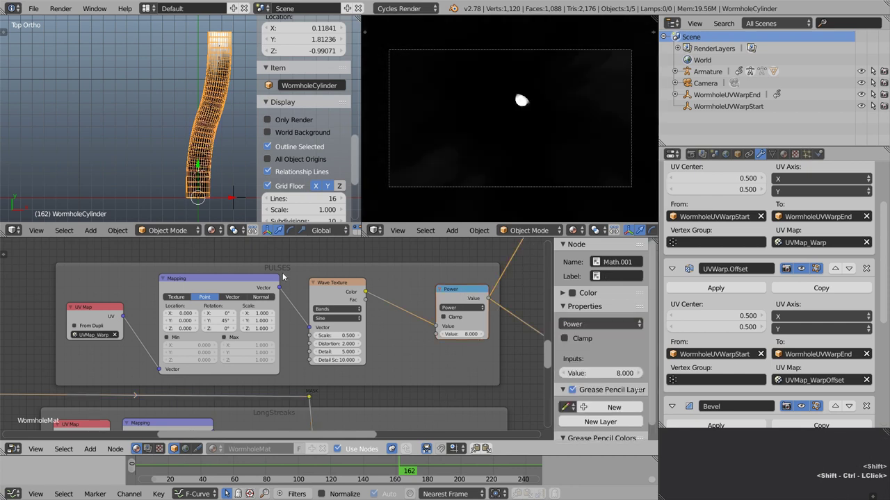
pyautogui.hotkey('alt', 'a')
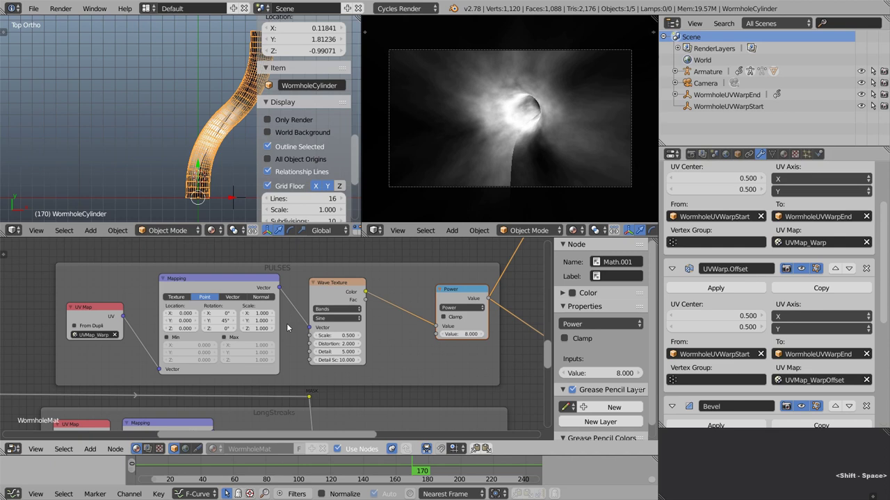
# Enlarge the node editor and move PULSES and the layers above it upward, making room above LongStreaks.
pyautogui.hotkey('shift', 'space')
pyautogui.scroll(-6, 390, 295)
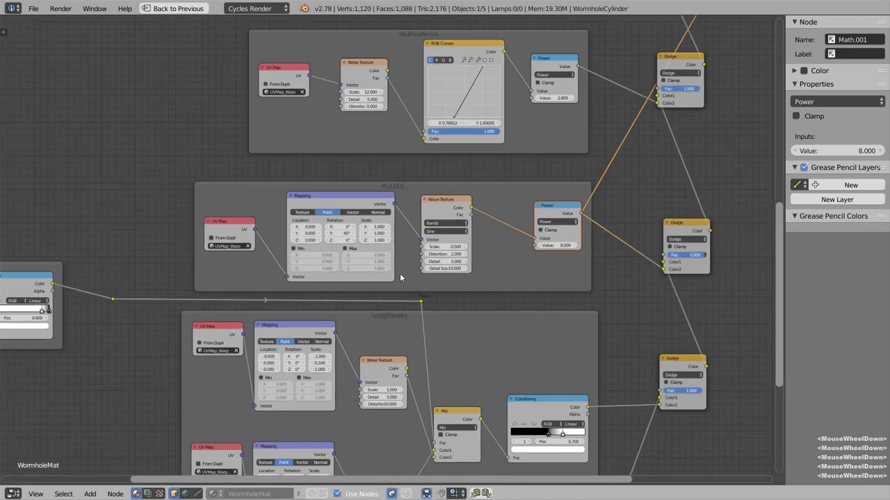
pyautogui.moveTo(445, 240); pyautogui.dragTo(344, 386, button='middle')
pyautogui.press('b')
pyautogui.moveTo(173, 48); pyautogui.dragTo(597, 402)
pyautogui.press('g')
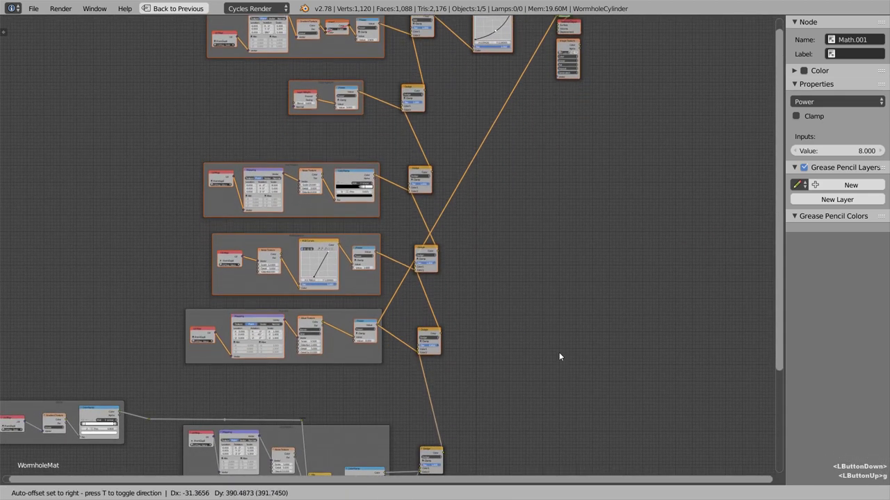
pyautogui.press('Return')
# Shift the PULSES UV Map, Mapping and Wave Texture nodes away from the Power node, and place a duplicate of all three below them.
pyautogui.moveTo(558, 347); pyautogui.dragTo(606, 312, button='middle')
pyautogui.scroll(5, 321, 281)
pyautogui.rightClick(198, 300)
pyautogui.keyDown('shift'); pyautogui.rightClick(288, 278); pyautogui.keyUp('shift')
pyautogui.keyDown('shift'); pyautogui.rightClick(389, 287); pyautogui.keyUp('shift')
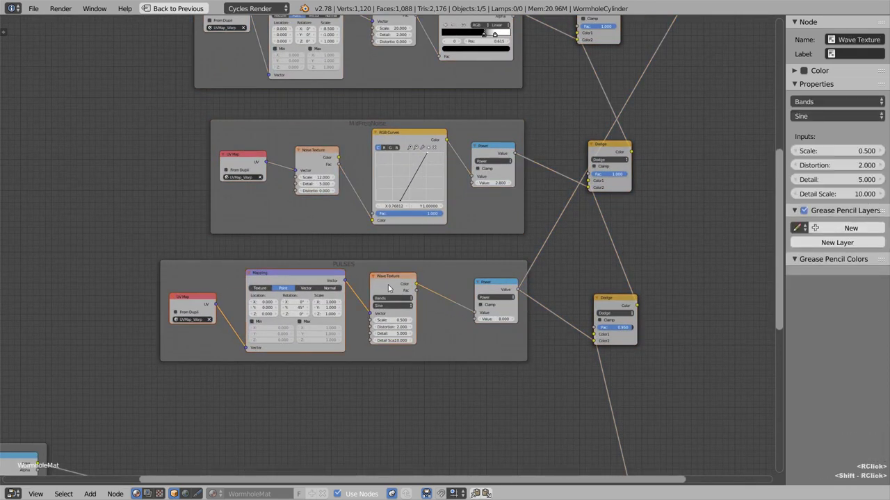
pyautogui.press('g')
pyautogui.click(320, 290)
pyautogui.hotkey('shift', 'd')
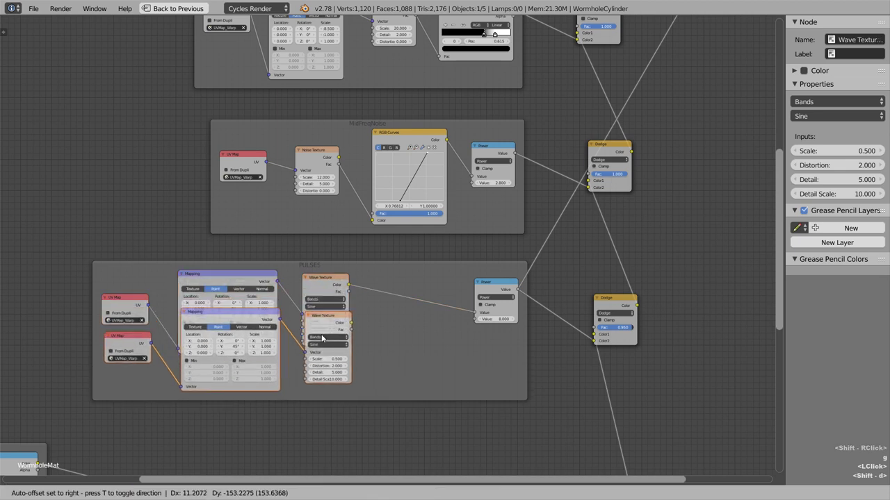
pyautogui.click(324, 387)
# Insert a MixRGB node between the original Wave Texture and Power, and connect the duplicate Wave Texture's Color to Color2.
pyautogui.hotkey('shift', 'a')
pyautogui.moveTo(375, 359)
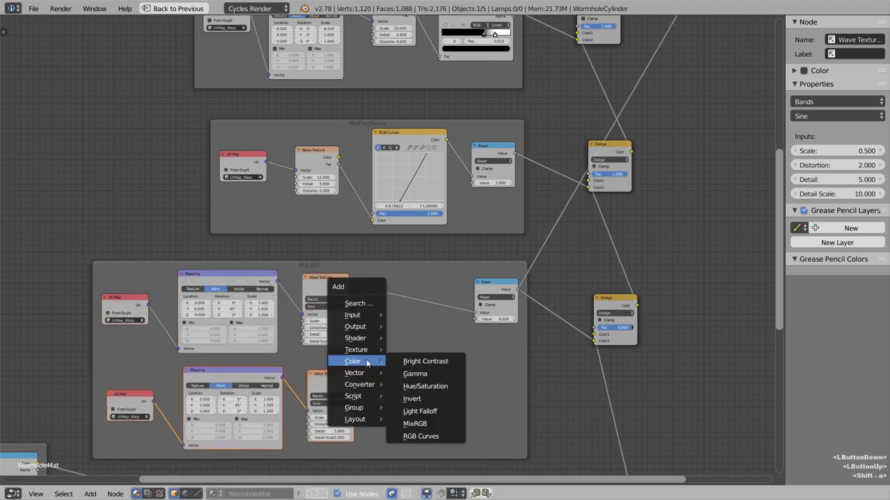
pyautogui.click(420, 423)
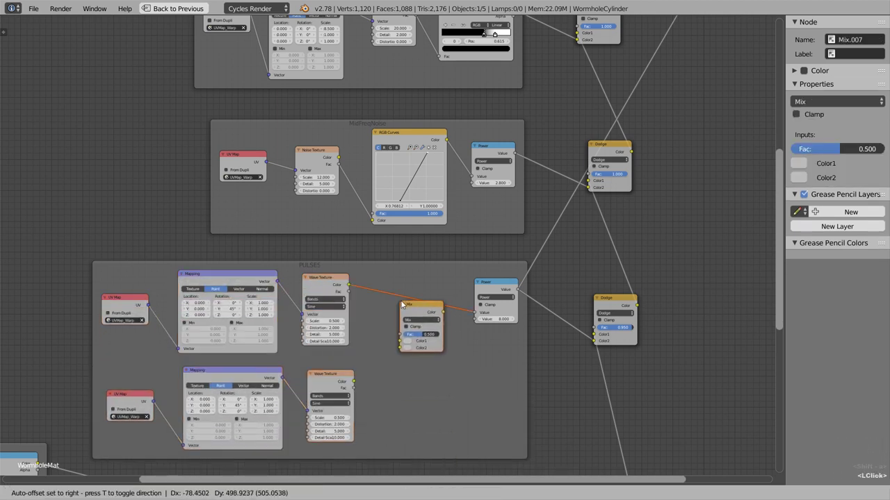
pyautogui.click(413, 303)
pyautogui.moveTo(366, 378); pyautogui.dragTo(358, 317, button='middle')
pyautogui.scroll(2, 358, 318)
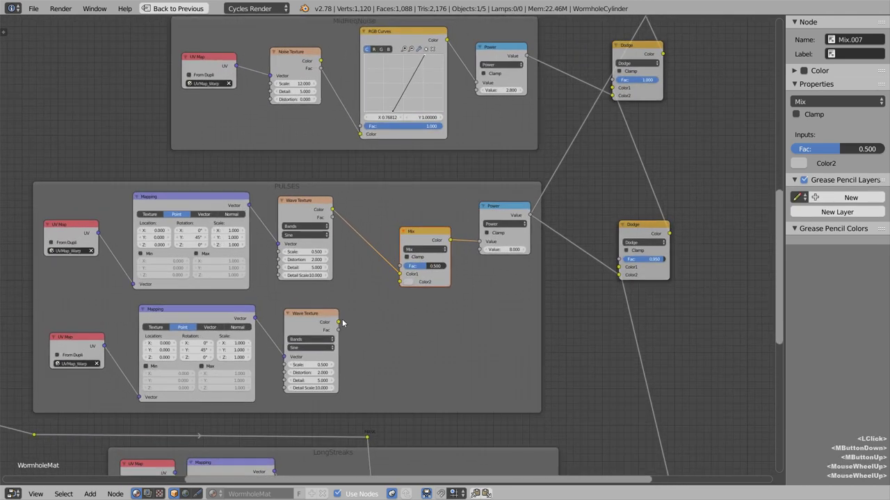
pyautogui.moveTo(339, 322); pyautogui.dragTo(401, 283)
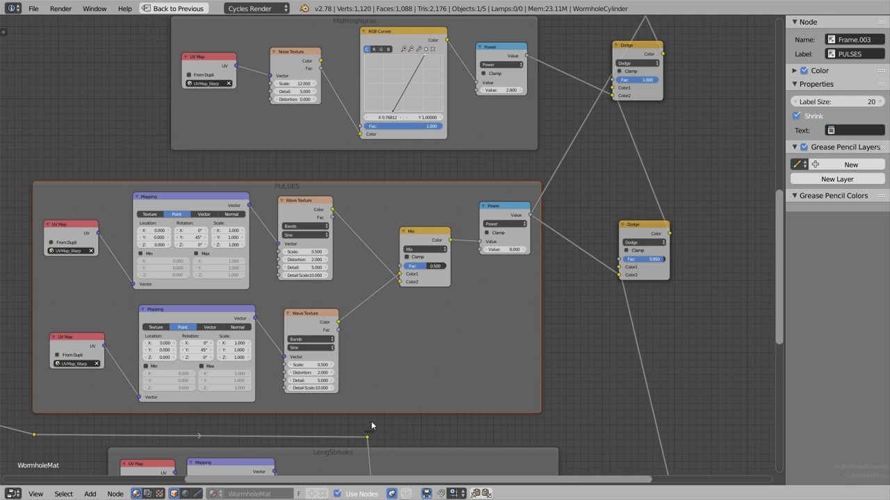
# Connect the MASK reroute to the PULSES Mix node's Fac, and set the duplicated UV Map node to UVMap_WarpOffset.
pyautogui.moveTo(367, 436); pyautogui.dragTo(376, 376)
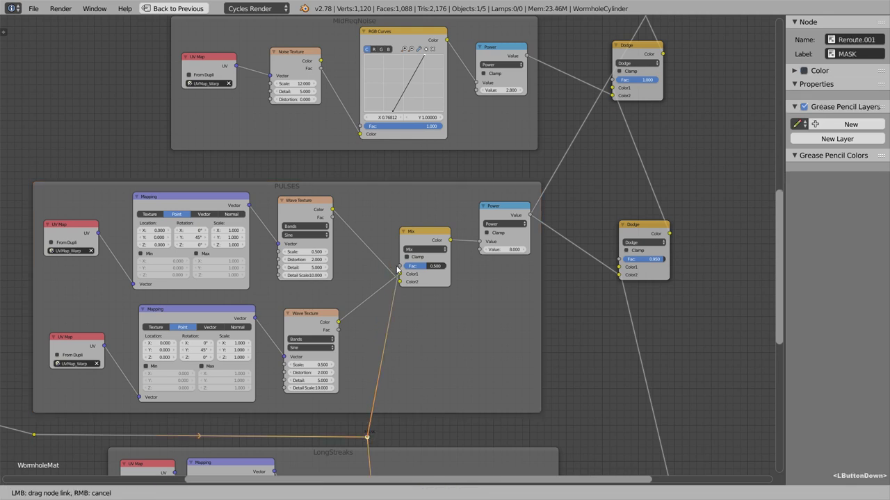
pyautogui.moveTo(398, 268); pyautogui.dragTo(399, 266)
pyautogui.click(79, 364)
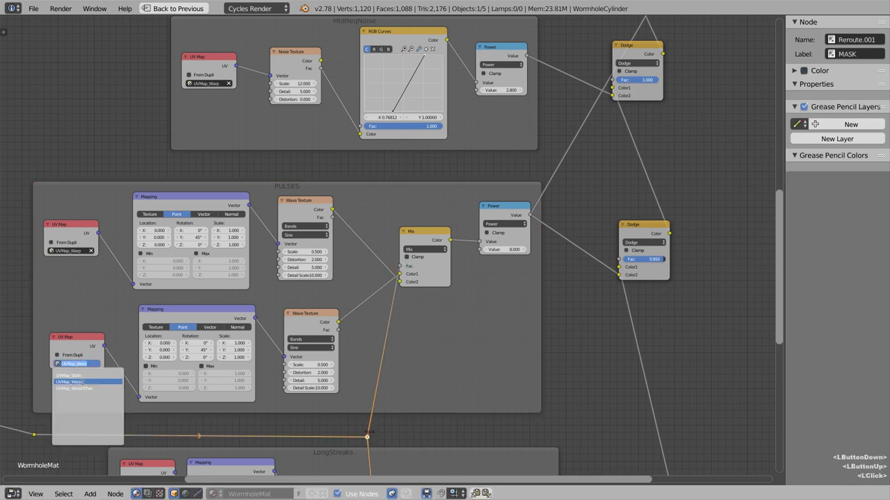
pyautogui.click(84, 389)
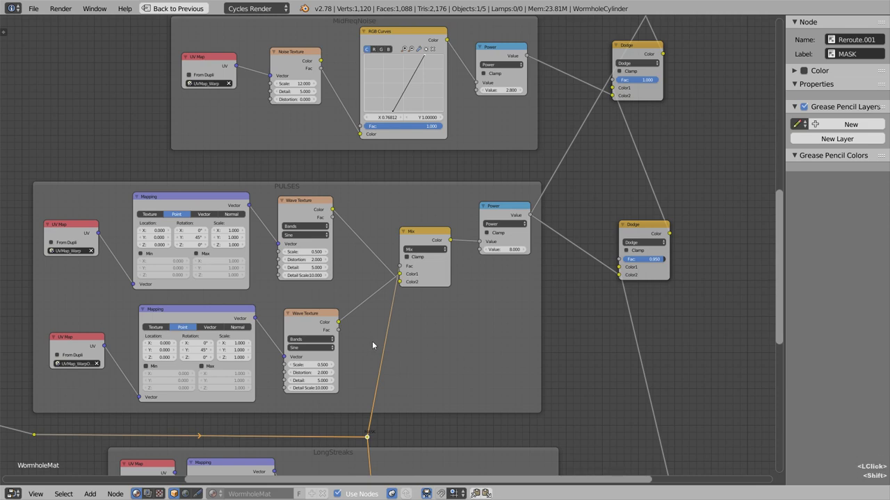
# Return to the full layout and play the animation to review the PULSES seam blend, stopping playback when done.
pyautogui.hotkey('shift', 'space')
pyautogui.hotkey('alt', 'a')
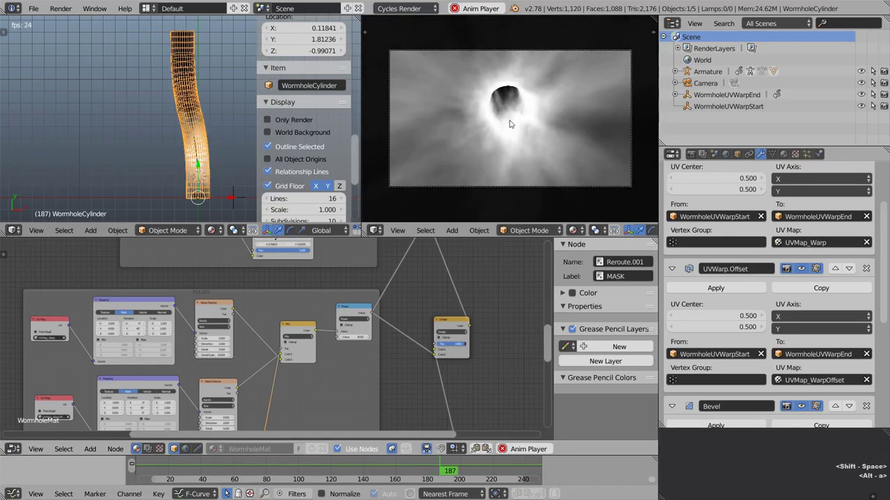
pyautogui.hotkey('alt', 'a')
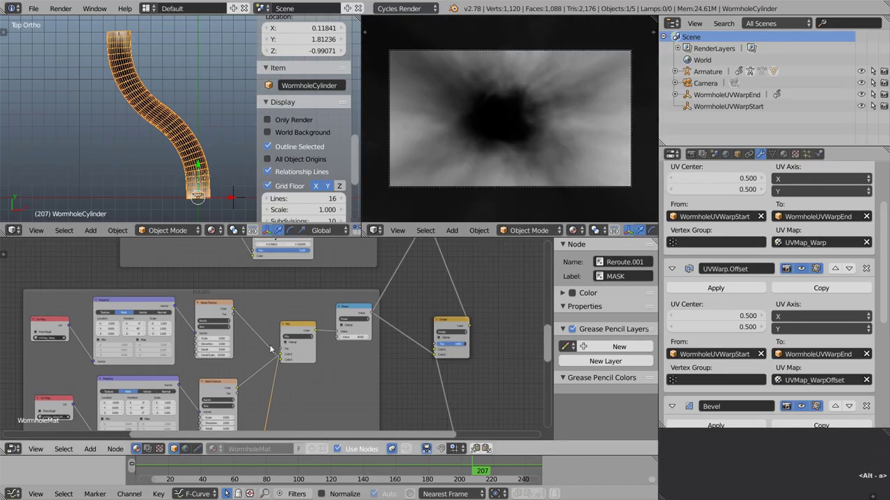
# Preview the MidFreqNoise layer's Power output in the camera view to examine its seam before returning to the maximized node editor.
pyautogui.hotkey('shift', 'space')
pyautogui.scroll(-5, 380, 262)
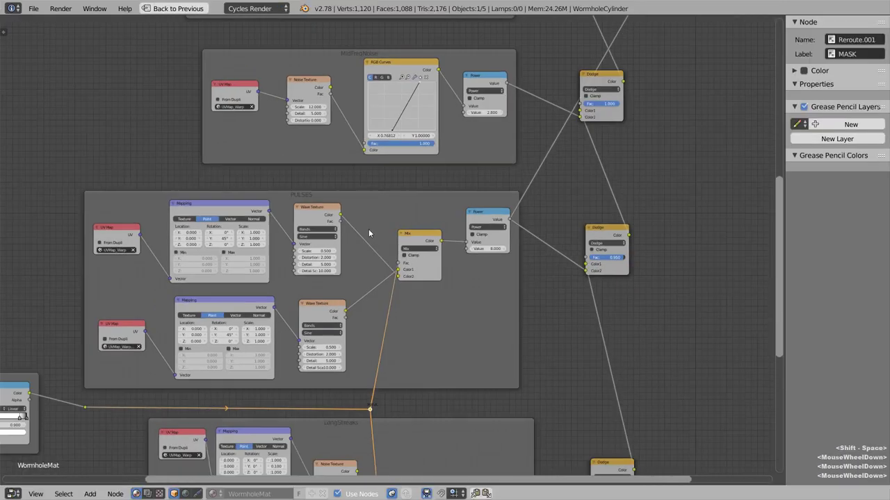
pyautogui.scroll(5, 378, 347)
pyautogui.scroll(1, 388, 339)
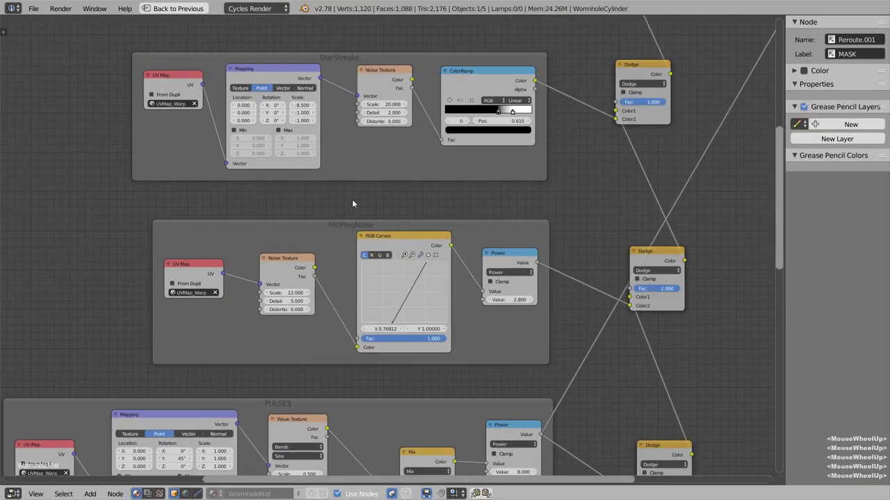
pyautogui.keyDown('ctrl'); pyautogui.keyDown('shift'); pyautogui.click(498, 274); pyautogui.keyUp('shift'); pyautogui.keyUp('ctrl')
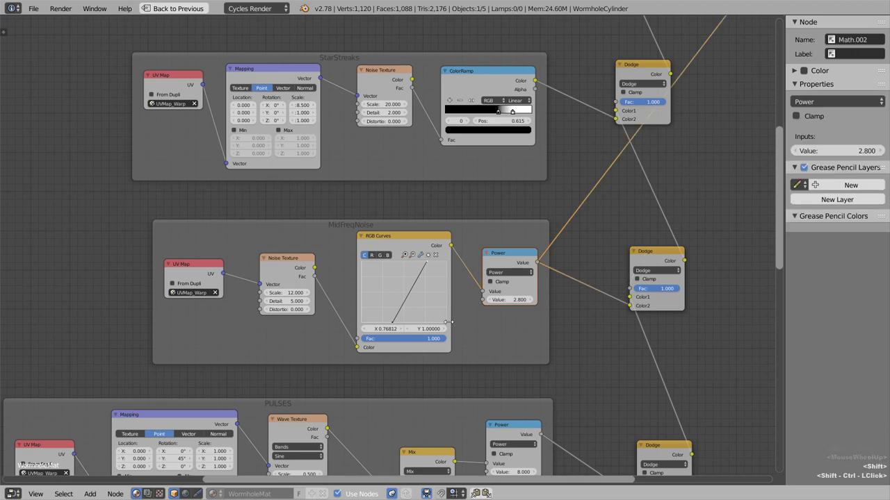
pyautogui.hotkey('shift', 'space')
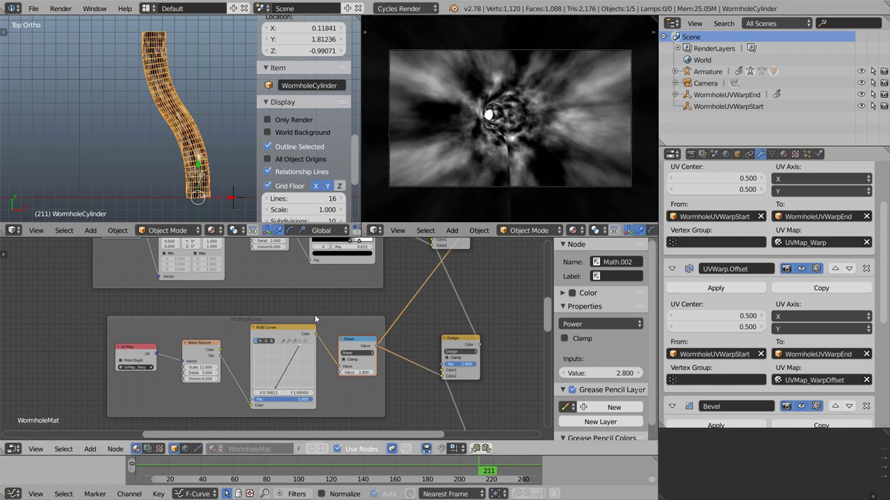
pyautogui.hotkey('shift', 'space')
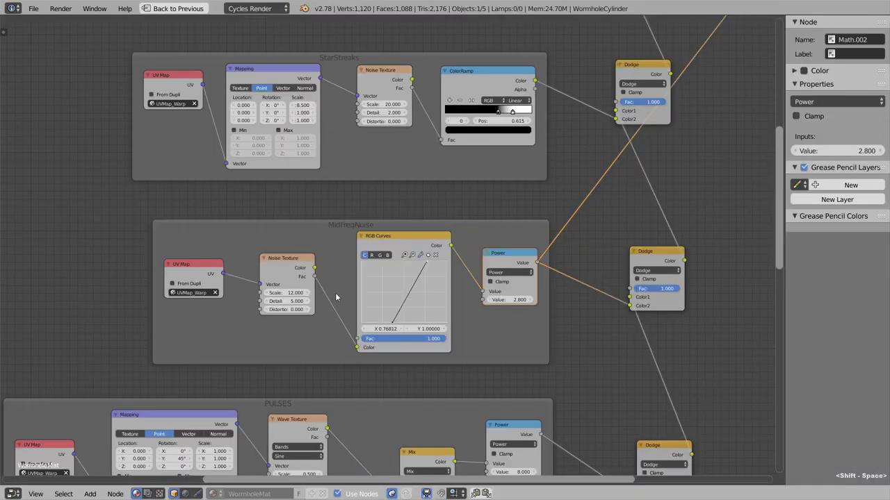
# Move the MidFreqNoise layer and all nodes above it upward to make room above the PULSES frame.
pyautogui.scroll(-5, 336, 297)
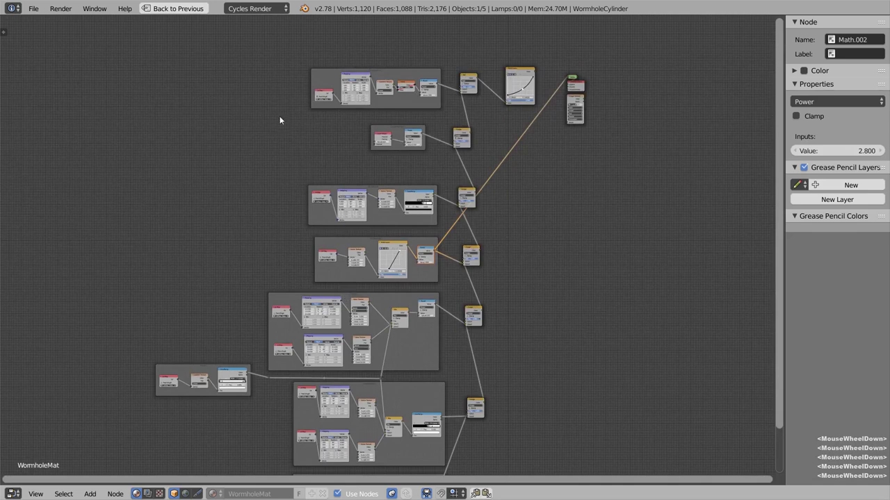
pyautogui.moveTo(271, 70); pyautogui.dragTo(613, 276)
pyautogui.press('g')
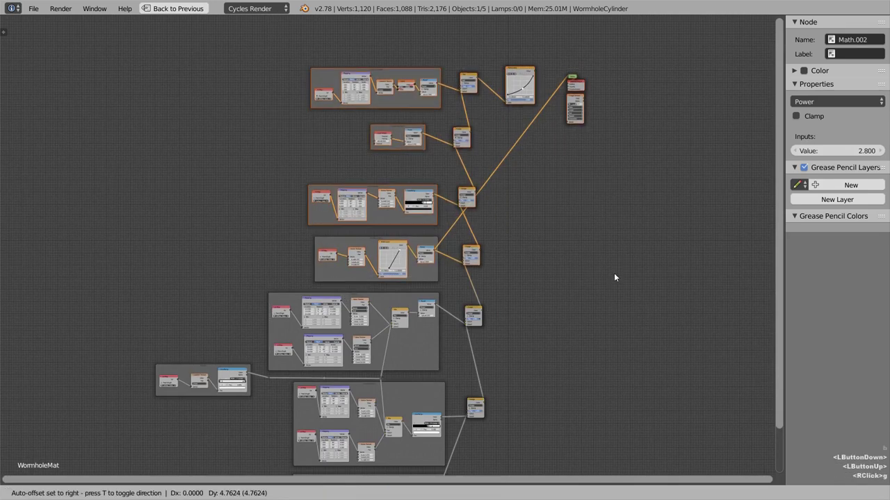
pyautogui.click(611, 240)
pyautogui.scroll(5, 295, 226)
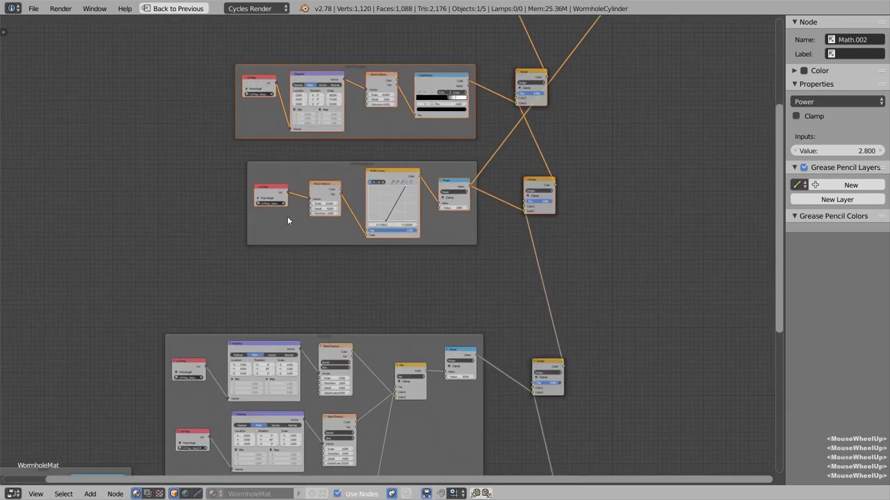
# Shift the MidFreqNoise UV Map and Noise Texture away from RGB Curves, and place a duplicate of both nodes below them.
pyautogui.scroll(2, 287, 221)
pyautogui.rightClick(229, 174)
pyautogui.keyDown('shift'); pyautogui.rightClick(300, 179); pyautogui.keyUp('shift')
pyautogui.moveTo(301, 179); pyautogui.dragTo(199, 174)
pyautogui.hotkey('shift', 'd')
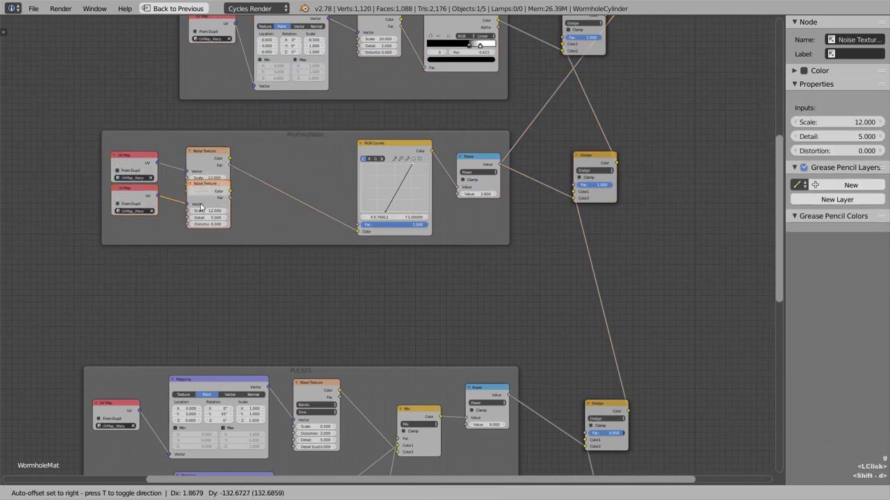
pyautogui.click(200, 269)
# Insert a MixRGB node between the original Noise Texture and RGB Curves, and connect the duplicate Noise Texture's Color to Color1.
pyautogui.hotkey('shift', 'a')
pyautogui.moveTo(283, 248)
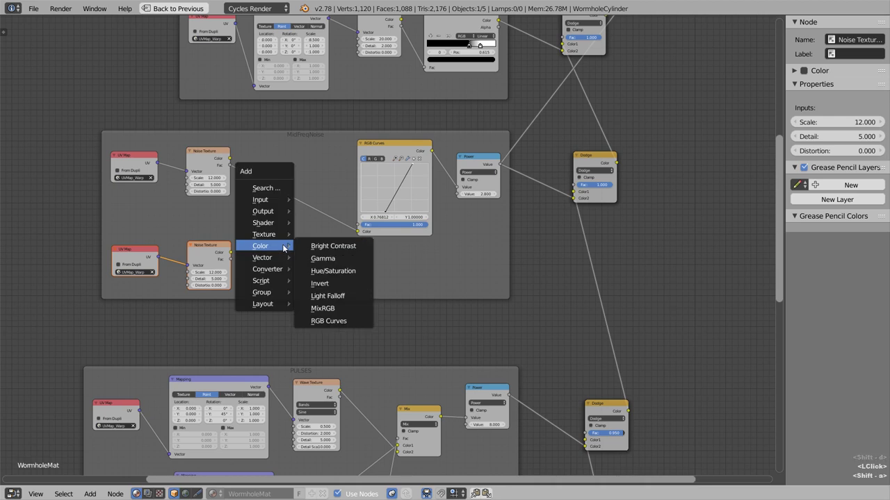
pyautogui.click(332, 309)
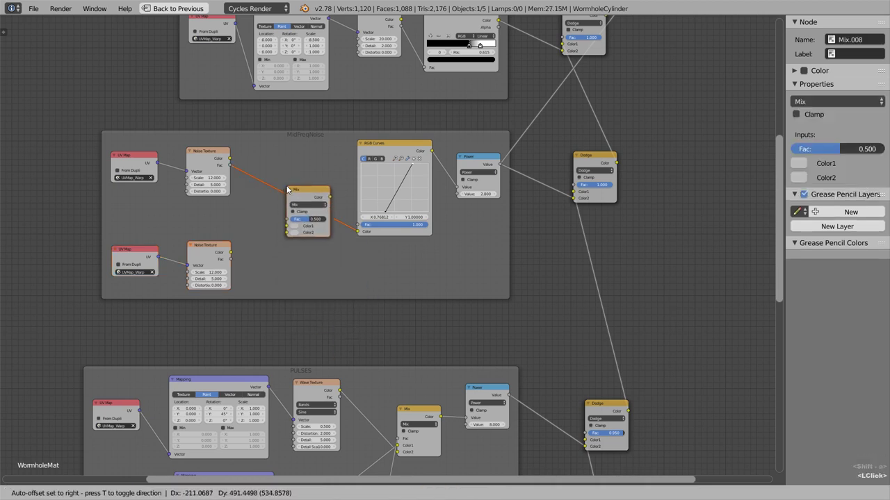
pyautogui.click(288, 189)
pyautogui.moveTo(229, 254); pyautogui.dragTo(286, 226)
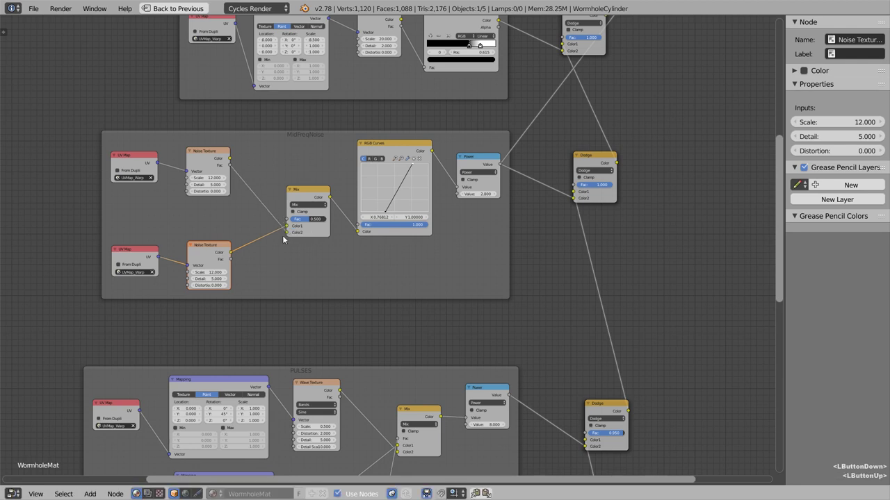
# Move the MASK frame and its nearest reroute away from the PULSES frame, and connect that reroute to the MidFreqNoise Mix node's Fac.
pyautogui.moveTo(282, 267); pyautogui.dragTo(417, 210, button='middle')
pyautogui.scroll(-2, 416, 210)
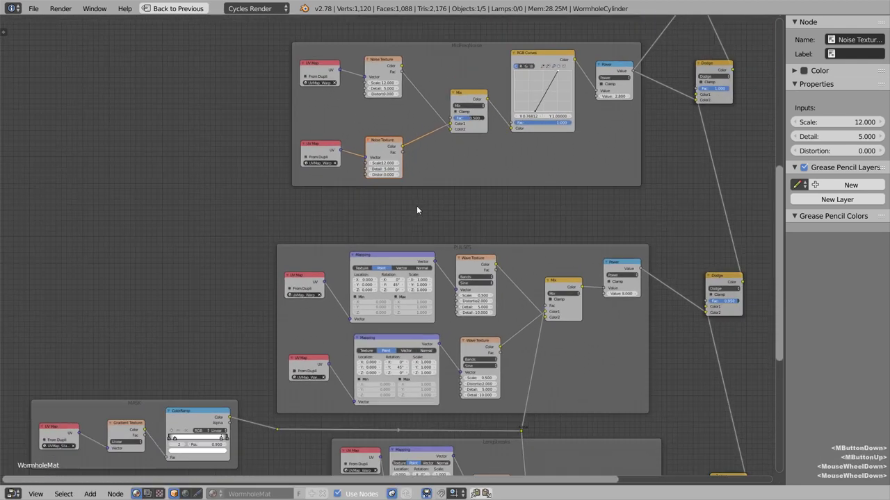
pyautogui.moveTo(132, 409); pyautogui.dragTo(65, 421, button='right')
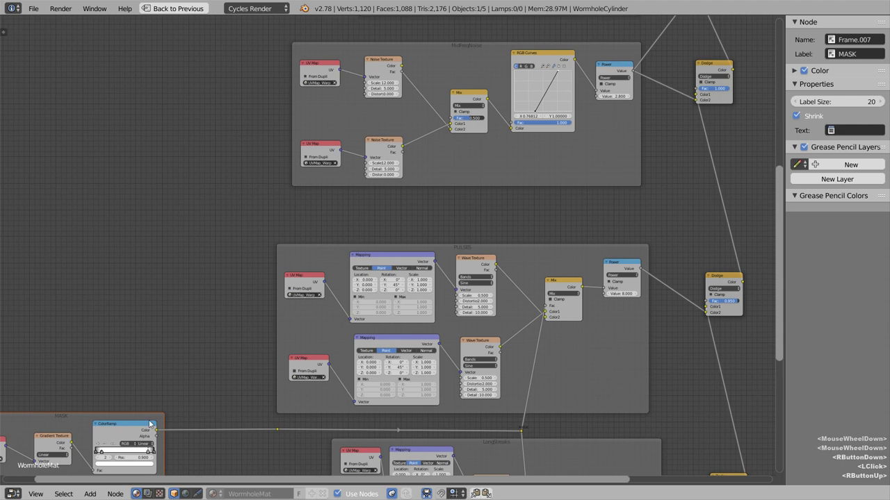
pyautogui.rightClick(275, 430)
pyautogui.press('g')
pyautogui.click(190, 426)
pyautogui.moveTo(191, 428); pyautogui.dragTo(452, 123)
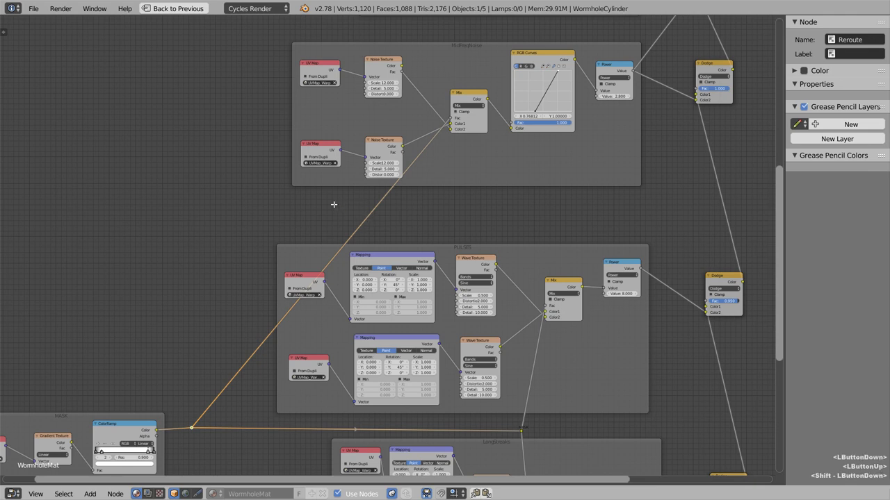
# Route the new mask link around the frames with an added reroute, and set the duplicated MidFreqNoise UV Map node to UVMap_WarpOffset.
pyautogui.keyDown('shift'); pyautogui.moveTo(428, 228); pyautogui.dragTo(428, 228); pyautogui.keyUp('shift')
pyautogui.press('g')
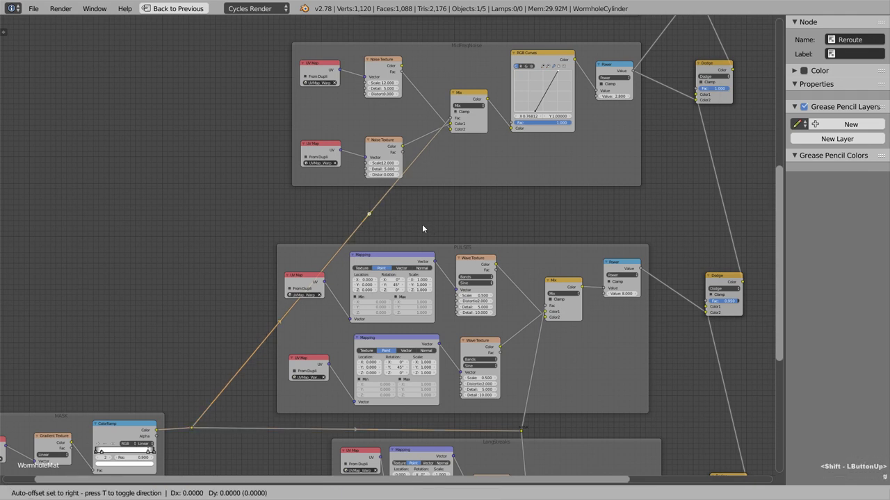
pyautogui.click(249, 136)
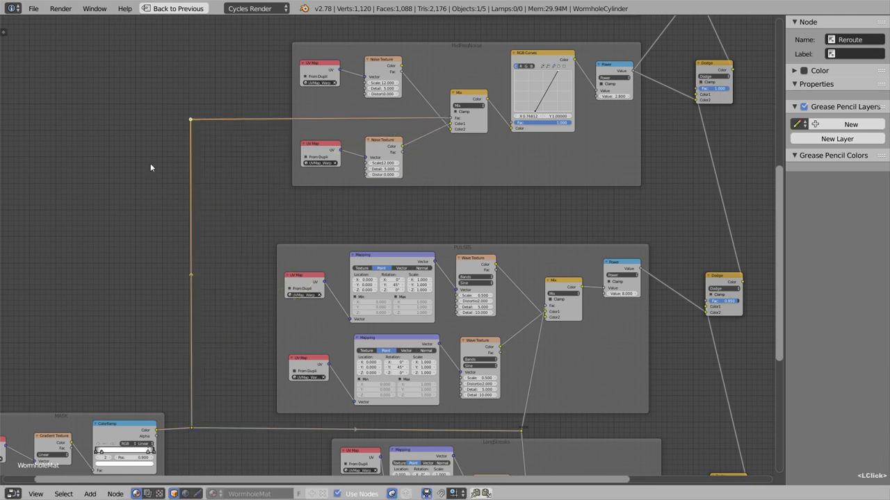
pyautogui.click(317, 163)
pyautogui.click(329, 183)
# Return to the full layout and play the animation to review the MidFreqNoise seam blend, stopping playback when done.
pyautogui.hotkey('shift', 'space')
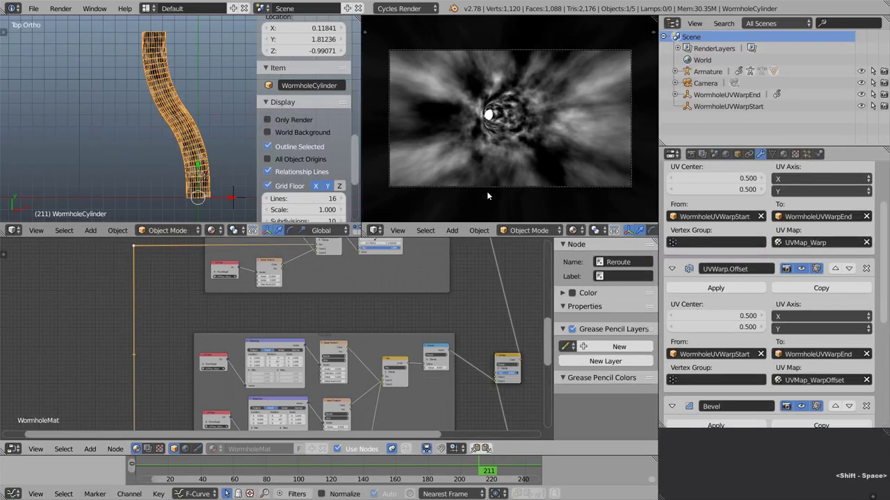
pyautogui.hotkey('alt', 'a')
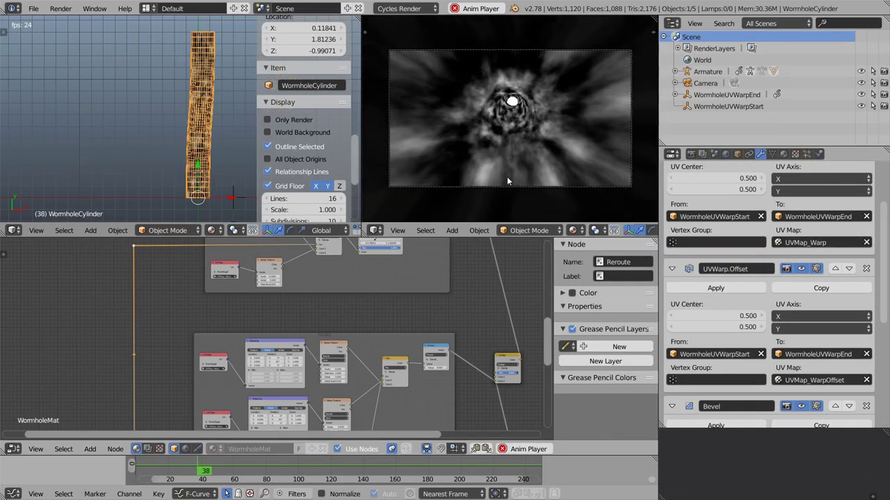
pyautogui.hotkey('alt', 'a')
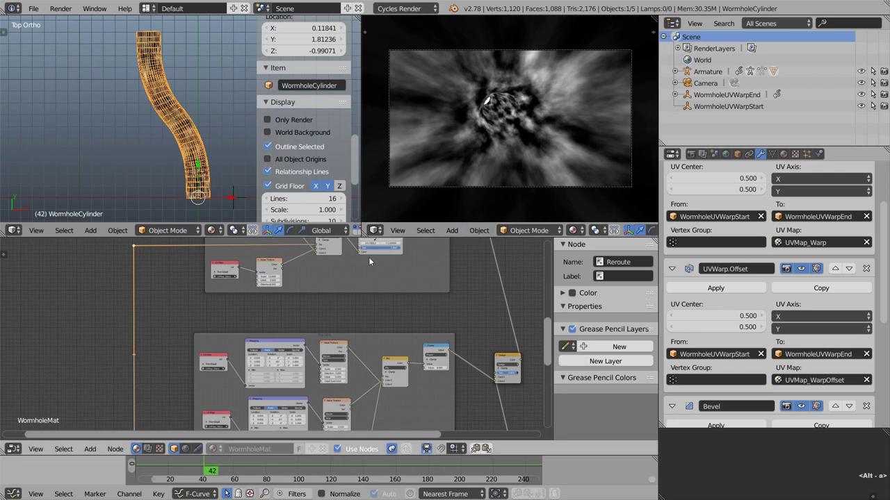
# Preview the StarStreaks layer's ColorRamp output and play the animation to check for a seam, stopping playback when done.
pyautogui.moveTo(369, 258); pyautogui.dragTo(334, 306, button='middle')
pyautogui.scroll(3, 333, 333)
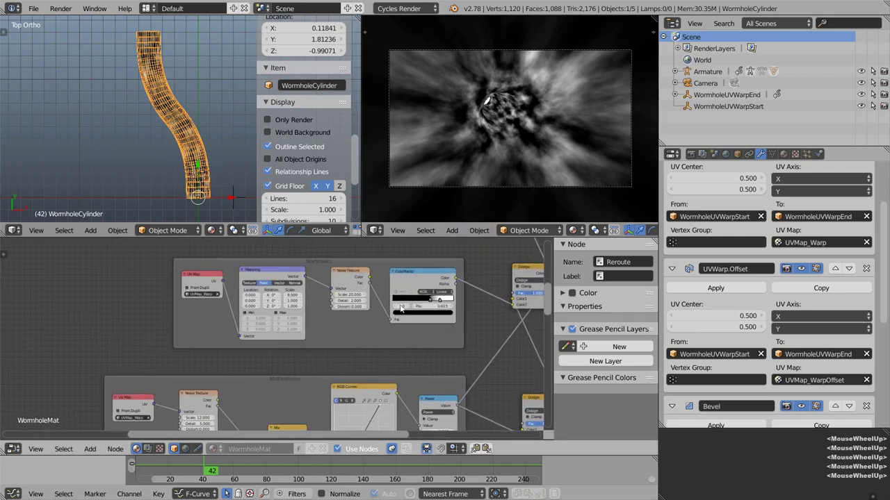
pyautogui.keyDown('ctrl'); pyautogui.keyDown('shift'); pyautogui.click(421, 283); pyautogui.keyUp('shift'); pyautogui.keyUp('ctrl')
pyautogui.hotkey('alt', 'a')
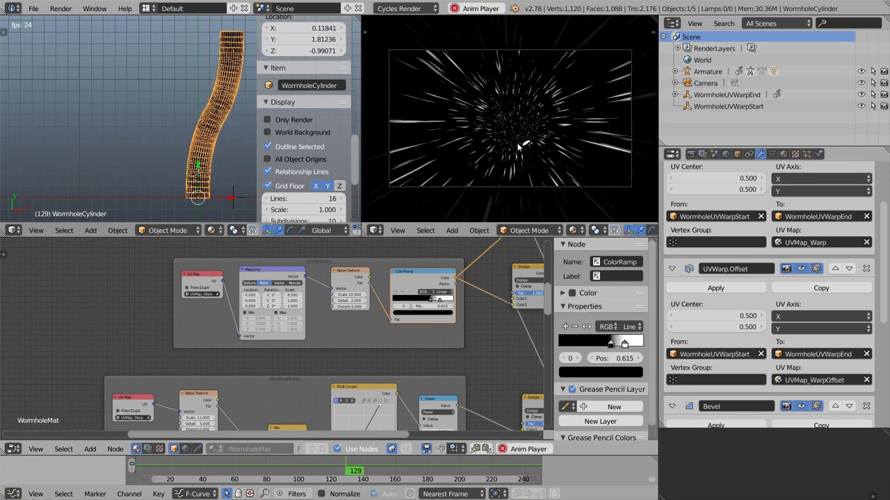
pyautogui.hotkey('alt', 'a')
# Connect the final RGB Curves output to the Viewer and play the animation to review the combined wormhole material.
pyautogui.moveTo(355, 269); pyautogui.dragTo(330, 393, button='middle')
pyautogui.moveTo(351, 268); pyautogui.dragTo(302, 413, button='middle')
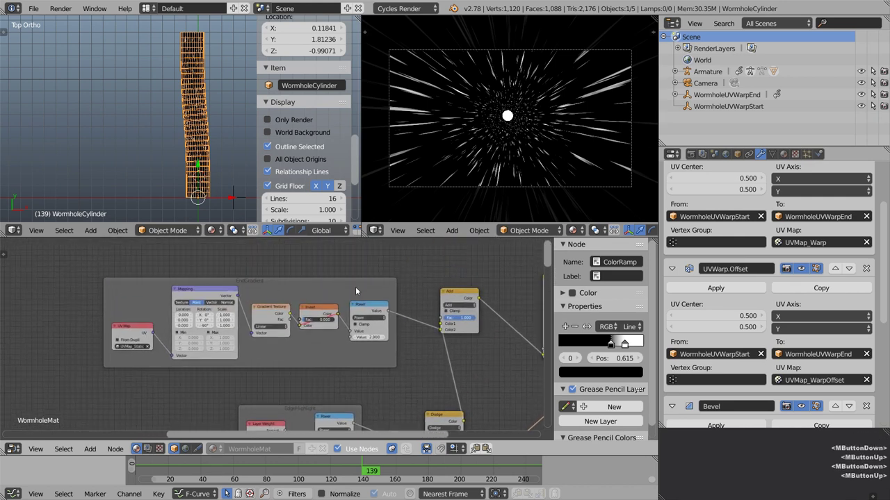
pyautogui.keyDown('ctrl'); pyautogui.hscroll(8, 355, 286); pyautogui.keyUp('ctrl')
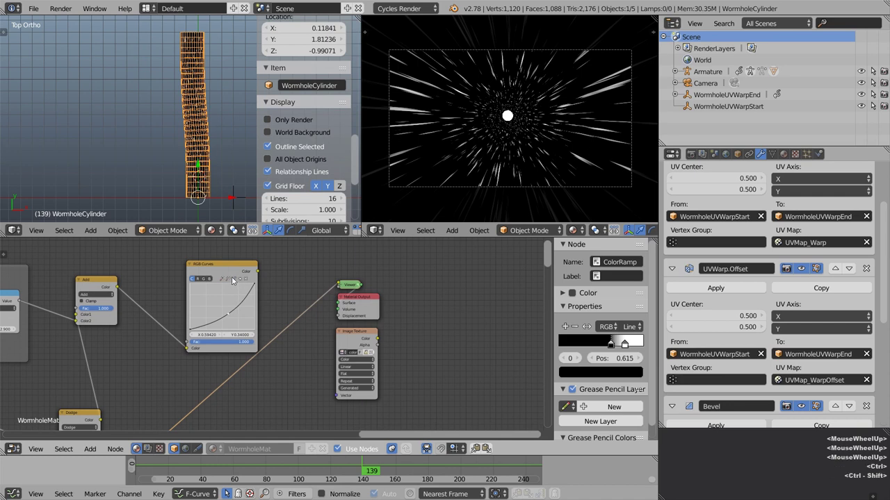
pyautogui.keyDown('ctrl'); pyautogui.keyDown('shift'); pyautogui.click(225, 268); pyautogui.keyUp('shift'); pyautogui.keyUp('ctrl')
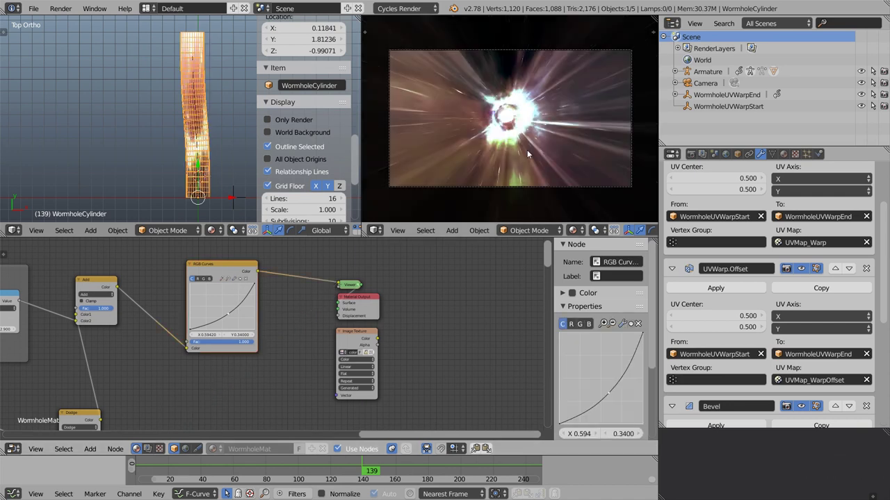
pyautogui.hotkey('alt', 'a')
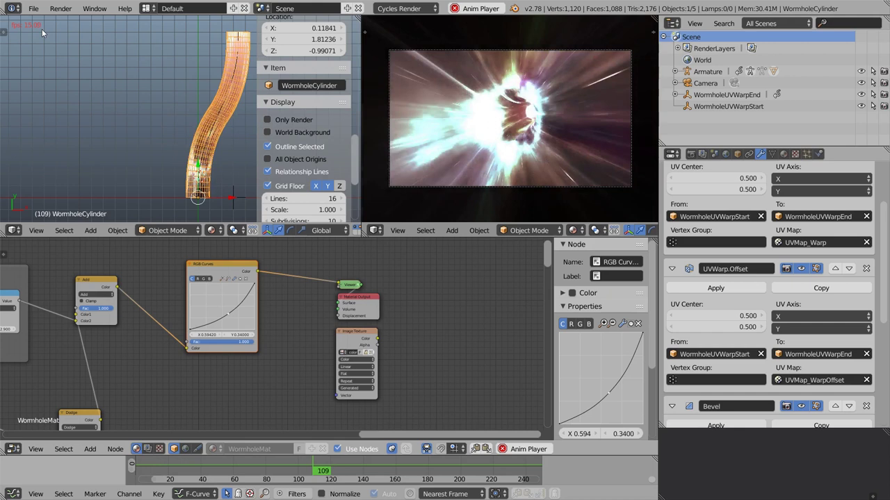
pyautogui.hotkey('alt', 'a')
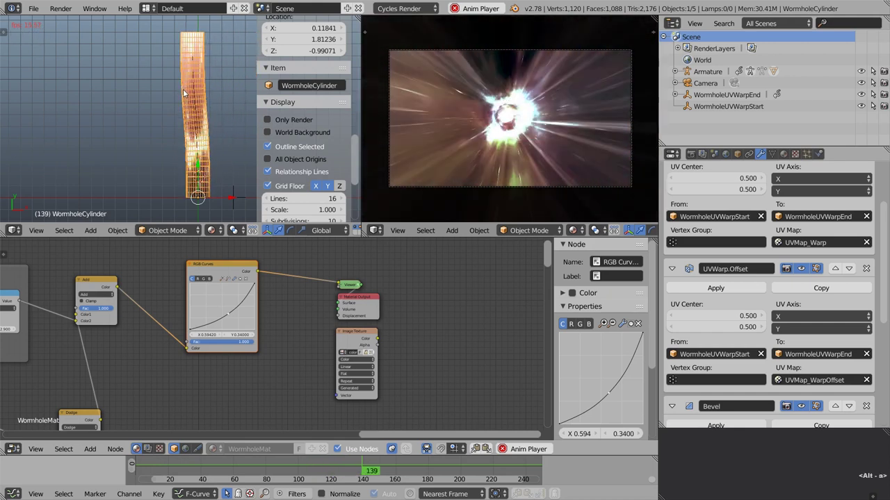
# Shrink the 3D views in favour of the node editor, zoom the camera view to fill its area, and replay the animation.
pyautogui.moveTo(449, 239); pyautogui.dragTo(403, 178)
pyautogui.moveTo(360, 100); pyautogui.dragTo(401, 101)
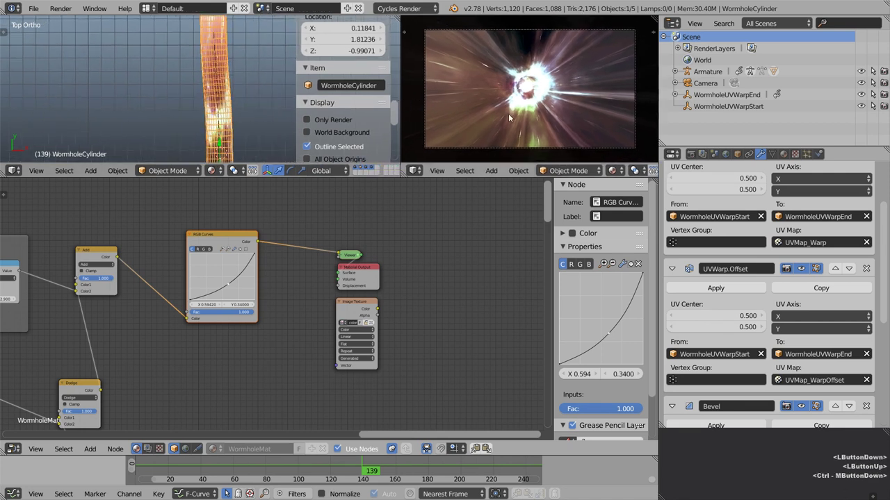
pyautogui.keyDown('ctrl'); pyautogui.moveTo(509, 119); pyautogui.dragTo(508, 115, button='middle'); pyautogui.keyUp('ctrl')
pyautogui.hotkey('alt', 'a')
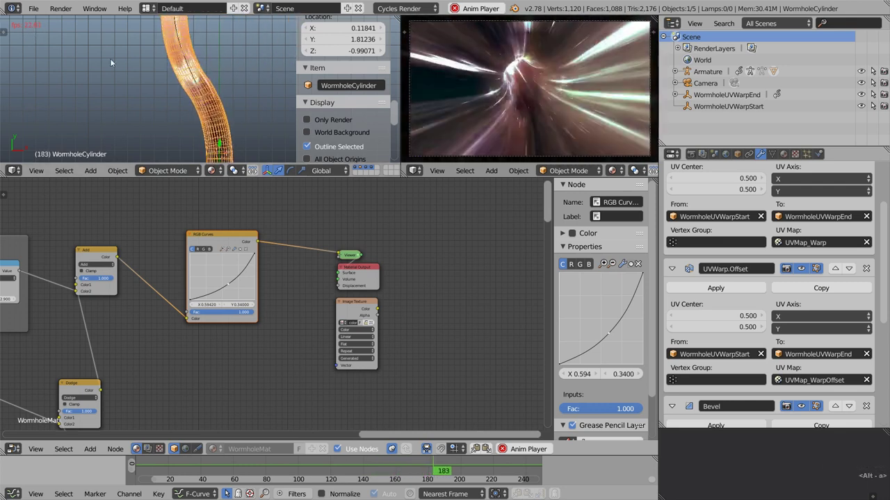
pyautogui.moveTo(502, 176); pyautogui.dragTo(499, 166)
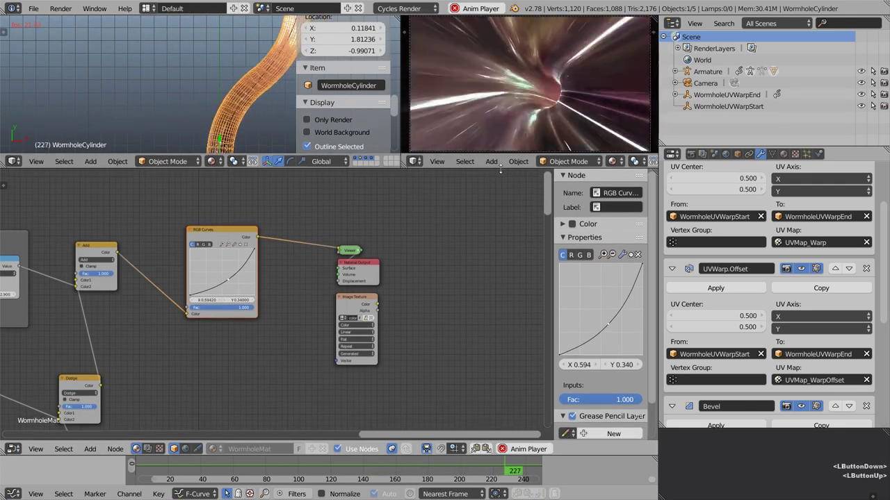
pyautogui.moveTo(400, 99); pyautogui.dragTo(419, 100)
pyautogui.click(562, 105)
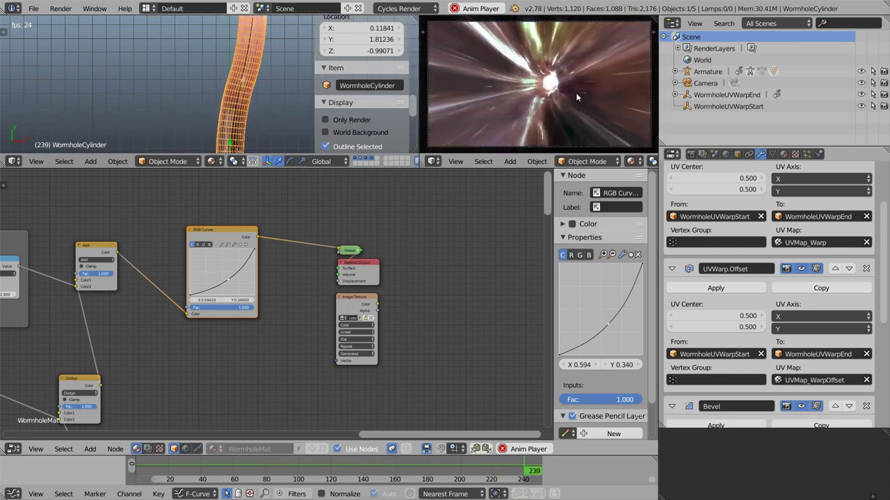
pyautogui.hotkey('alt', 'a')
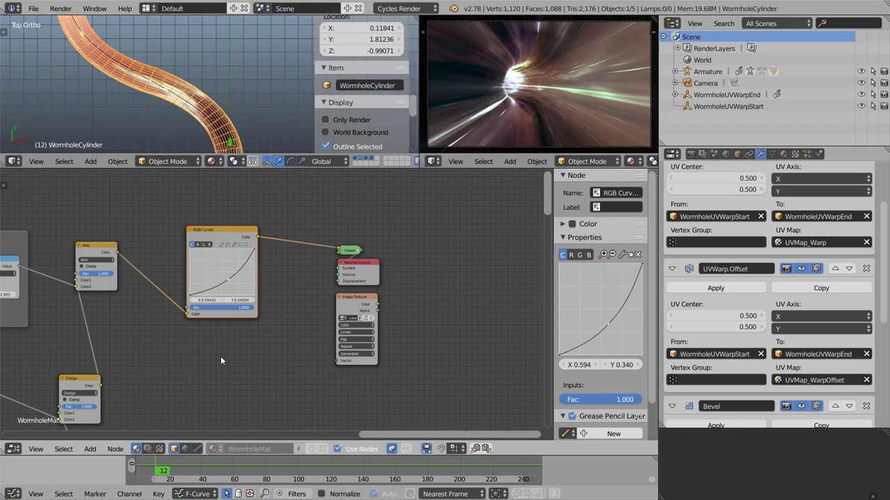
# Add a Simple Deform modifier to WormholeCylinder.
pyautogui.scroll(-3, 219, 355)
pyautogui.moveTo(308, 323); pyautogui.dragTo(371, 277, button='middle')
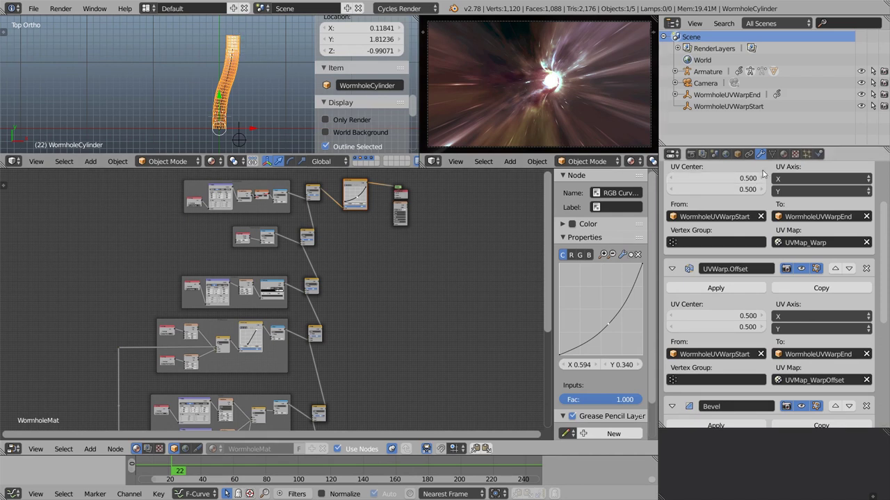
pyautogui.moveTo(746, 167); pyautogui.dragTo(745, 229, button='middle')
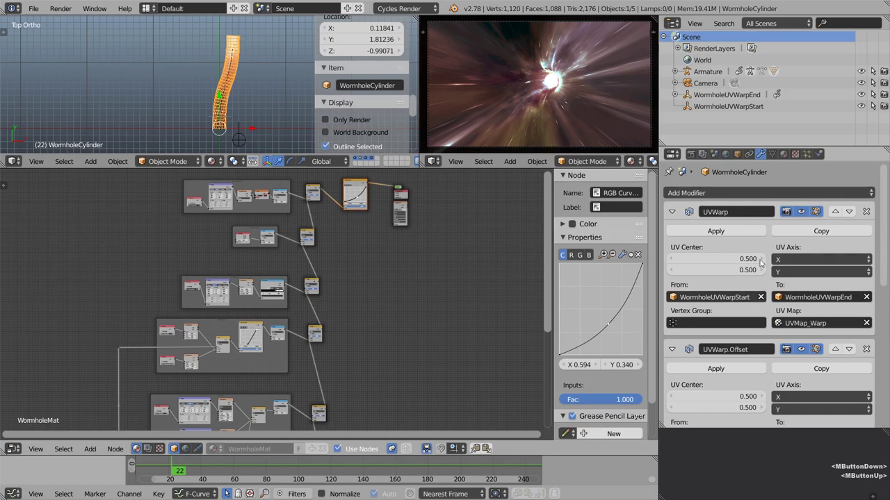
pyautogui.click(746, 193)
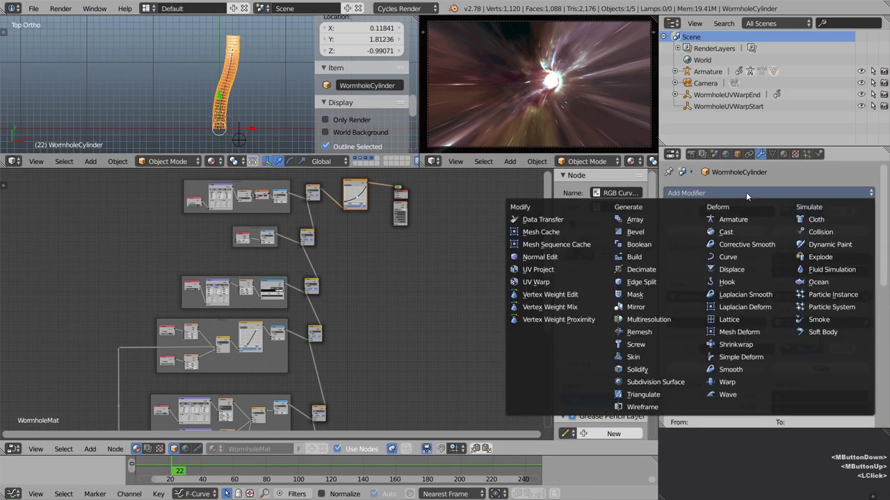
pyautogui.click(760, 357)
# Move the Simple Deform modifier up the stack to directly above Bevel, and set it to Taper with a factor of 0.605.
pyautogui.moveTo(765, 384); pyautogui.dragTo(823, 297, button='middle')
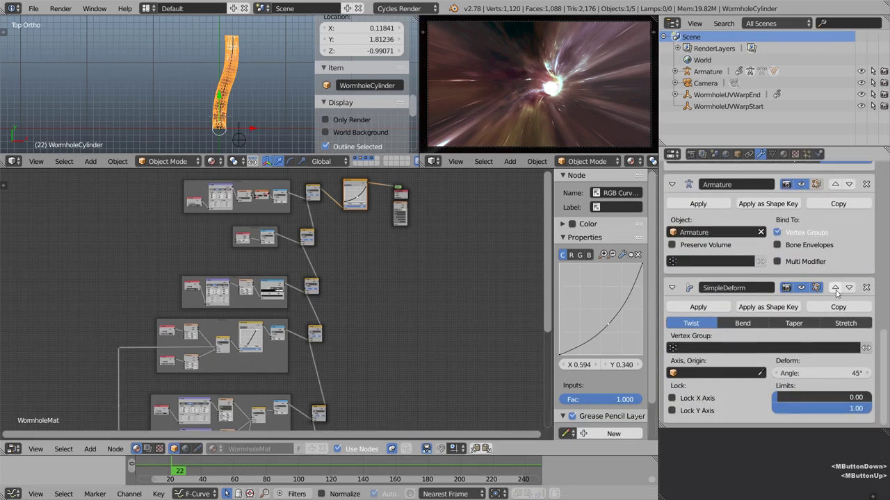
pyautogui.click(835, 288)
pyautogui.moveTo(800, 257); pyautogui.dragTo(796, 363, button='middle')
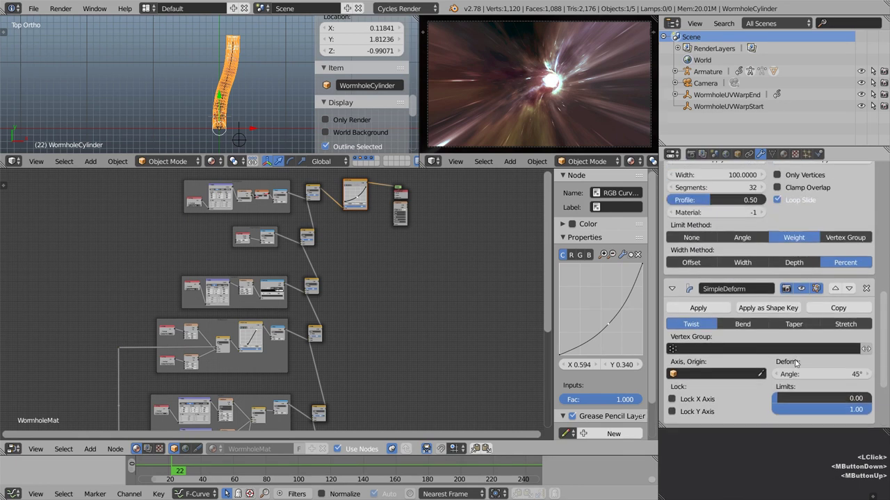
pyautogui.click(835, 289)
pyautogui.moveTo(760, 243); pyautogui.dragTo(756, 376, button='middle')
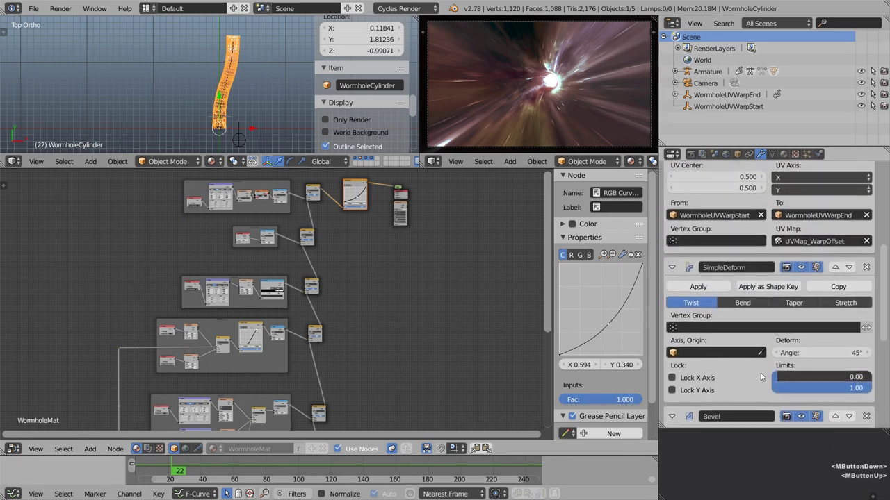
pyautogui.click(799, 304)
pyautogui.moveTo(828, 355)
pyautogui.mouseDown()
pyautogui.moveTo(744, 355)
pyautogui.moveTo(817, 354)
pyautogui.mouseUp()
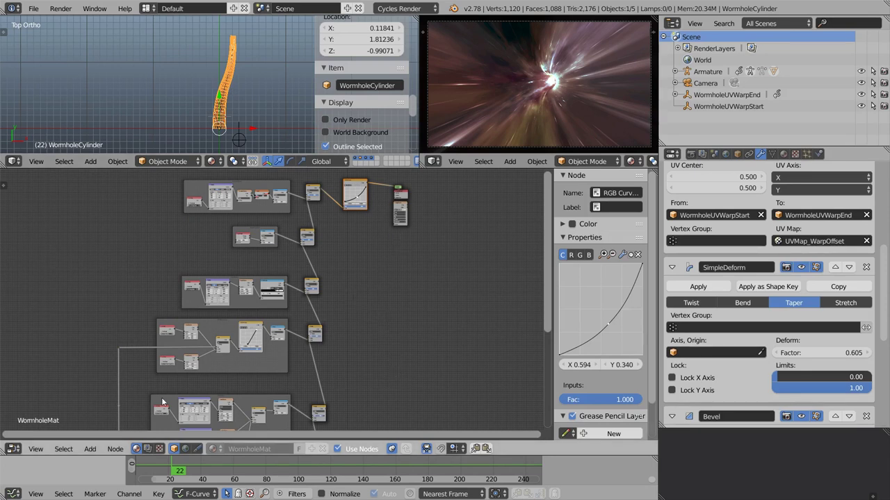
# Switch the node editor to compositing, enable node use for the scene, and space the Render Layers node apart from Composite.
pyautogui.click(148, 449)
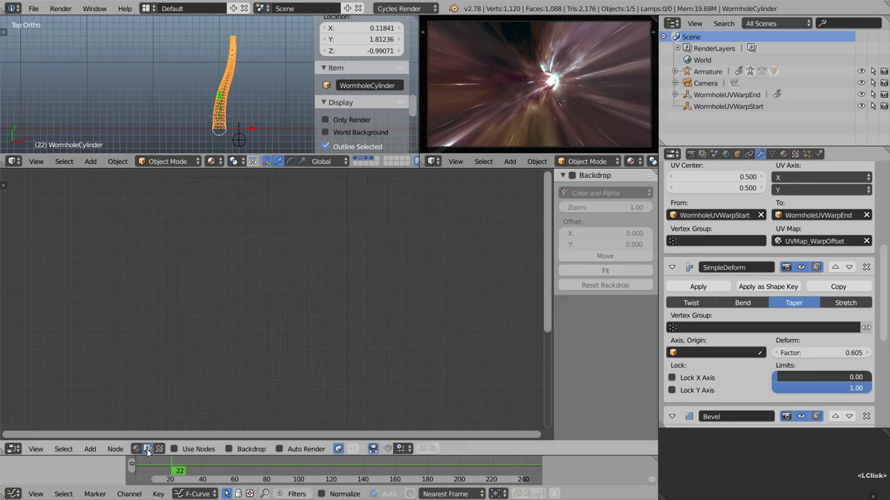
pyautogui.click(174, 449)
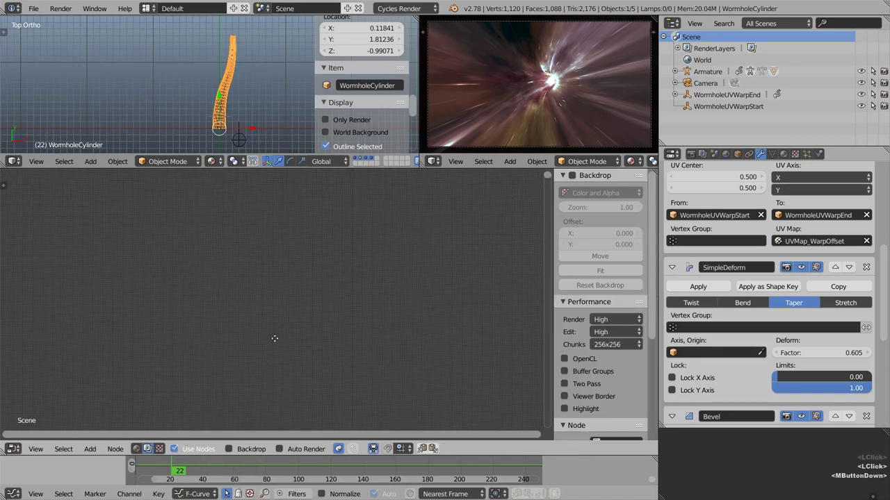
pyautogui.scroll(6, 280, 309)
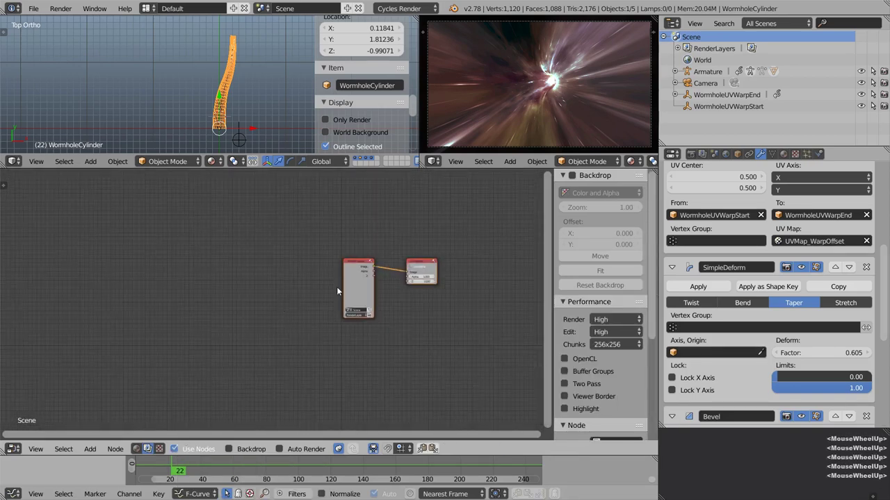
pyautogui.moveTo(344, 284); pyautogui.dragTo(219, 284)
pyautogui.scroll(1, 282, 288)
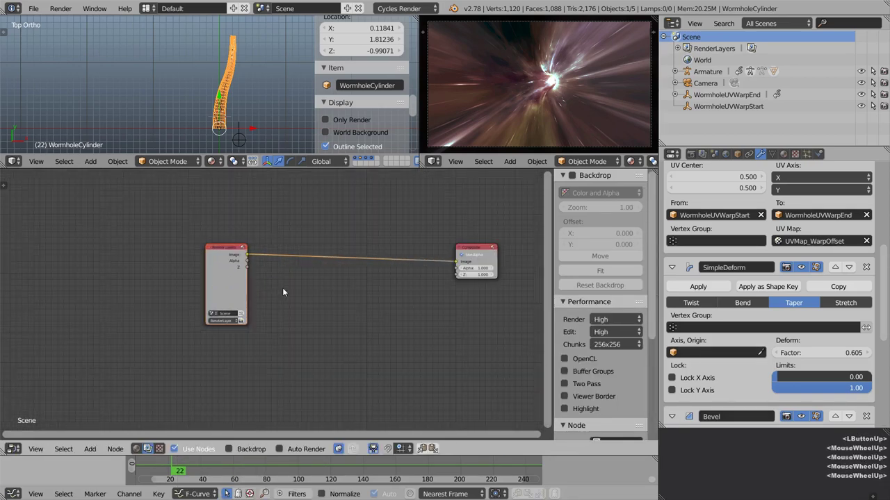
# Render the current frame and return to the compositing nodes.
pyautogui.press('F12')
pyautogui.scroll(-1, 365, 333)
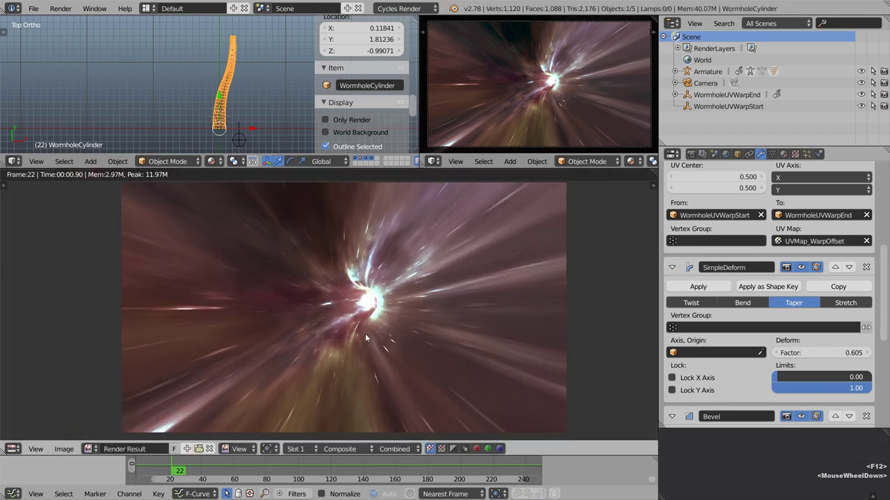
pyautogui.press('Escape')
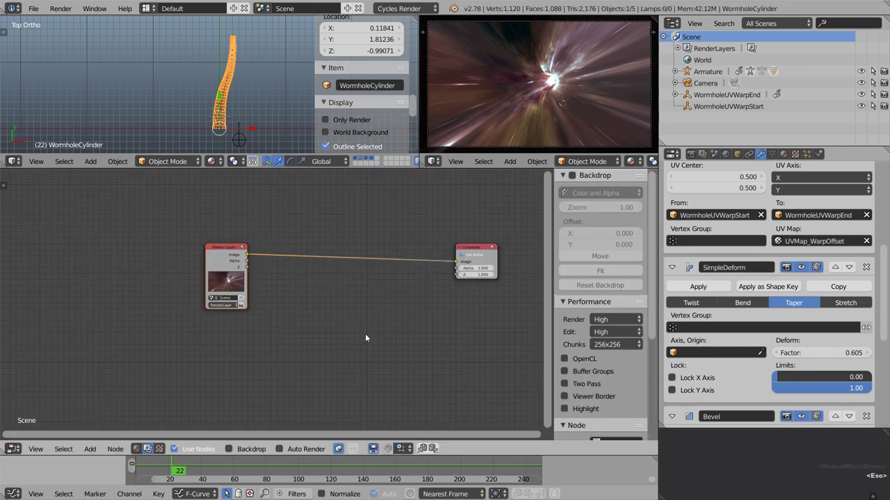
# Enable the backdrop, connect the Render Layers image to a Viewer node, and place the Viewer above Composite.
pyautogui.click(229, 450)
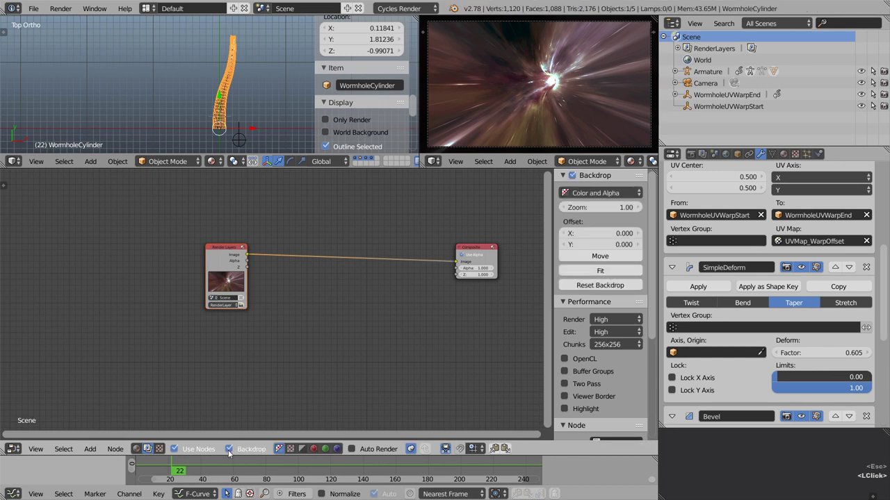
pyautogui.moveTo(225, 257); pyautogui.dragTo(160, 259)
pyautogui.keyDown('ctrl'); pyautogui.keyDown('shift'); pyautogui.click(160, 259); pyautogui.keyUp('shift'); pyautogui.keyUp('ctrl')
pyautogui.moveTo(184, 221); pyautogui.dragTo(478, 206)
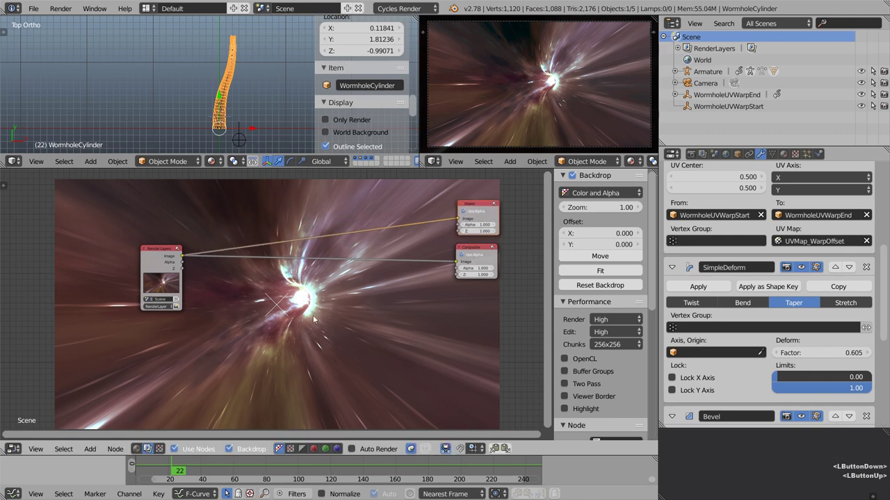
# Insert a Lens Distortion node between Render Layers and Composite, route its output to the Viewer, and enable Fit.
pyautogui.hotkey('shift', 'a')
pyautogui.moveTo(290, 313)
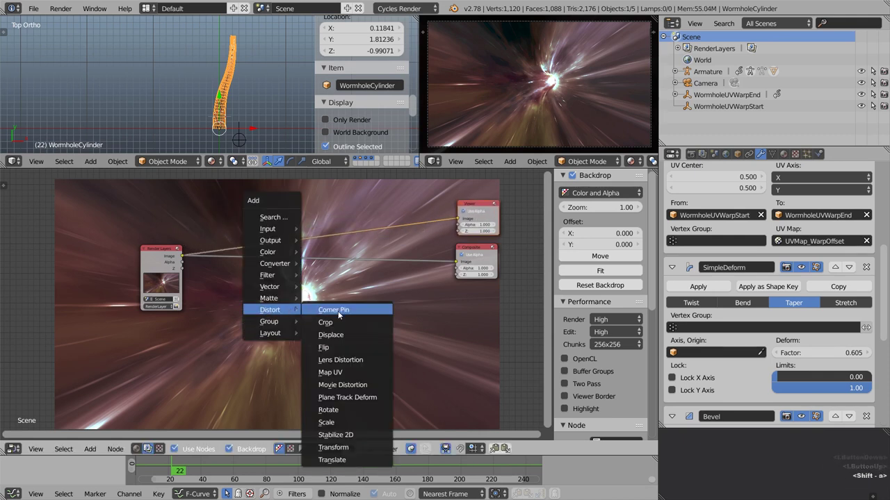
pyautogui.click(341, 360)
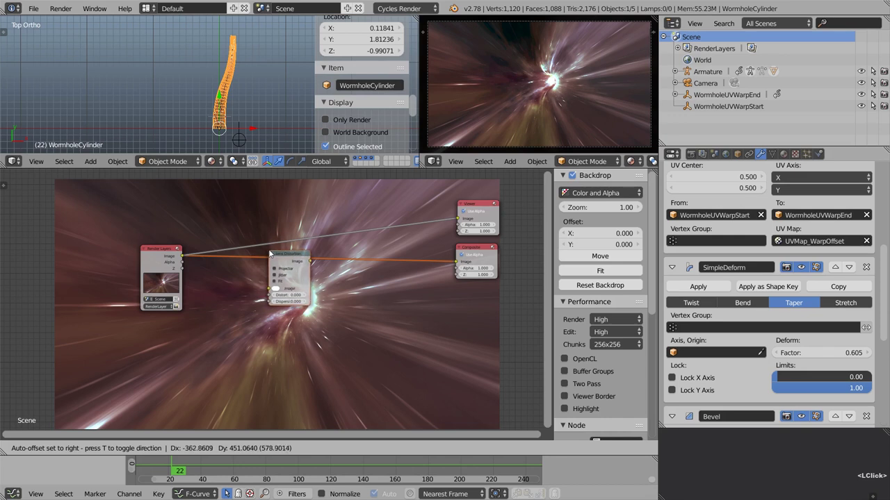
pyautogui.click(271, 248)
pyautogui.keyDown('ctrl'); pyautogui.keyDown('shift'); pyautogui.click(297, 259); pyautogui.keyUp('shift'); pyautogui.keyUp('ctrl')
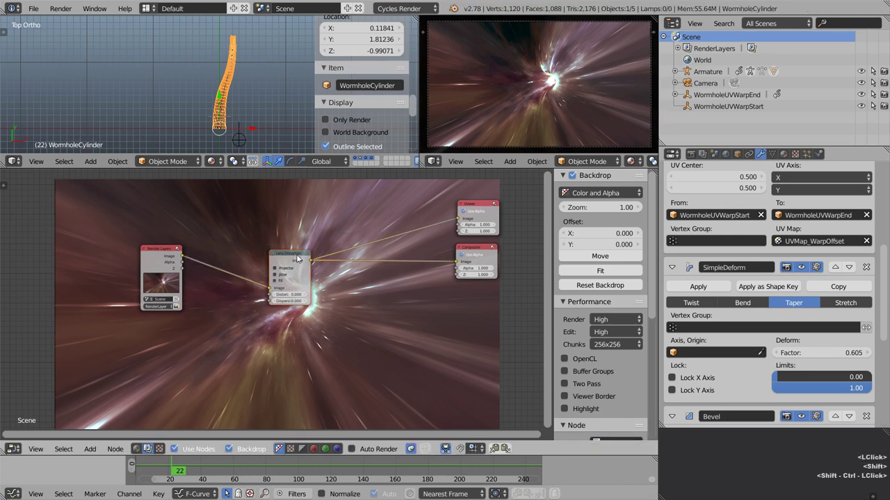
pyautogui.click(275, 280)
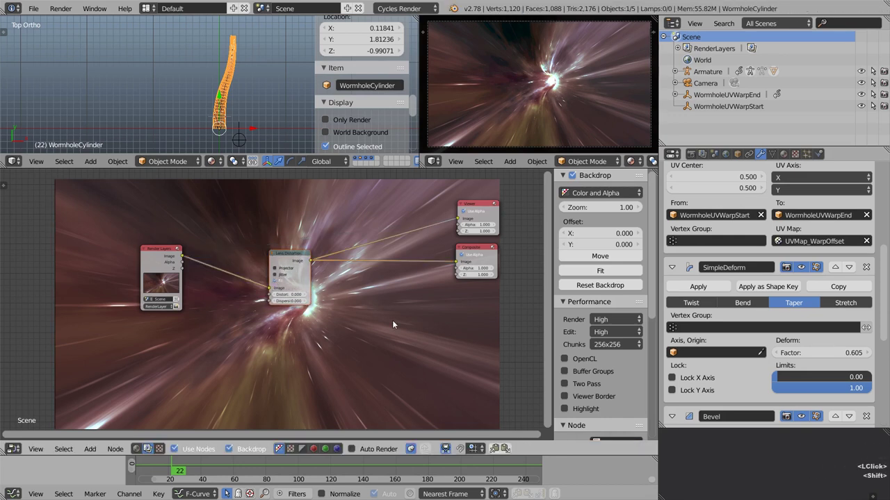
# Maximize the node editor, shift the backdrop clear of the nodes, and set Lens Distortion's Distort to -0.200 after trying -0.400.
pyautogui.hotkey('ctrl', 'space')
pyautogui.keyDown('alt'); pyautogui.moveTo(355, 293); pyautogui.dragTo(361, 340, button='middle'); pyautogui.keyUp('alt')
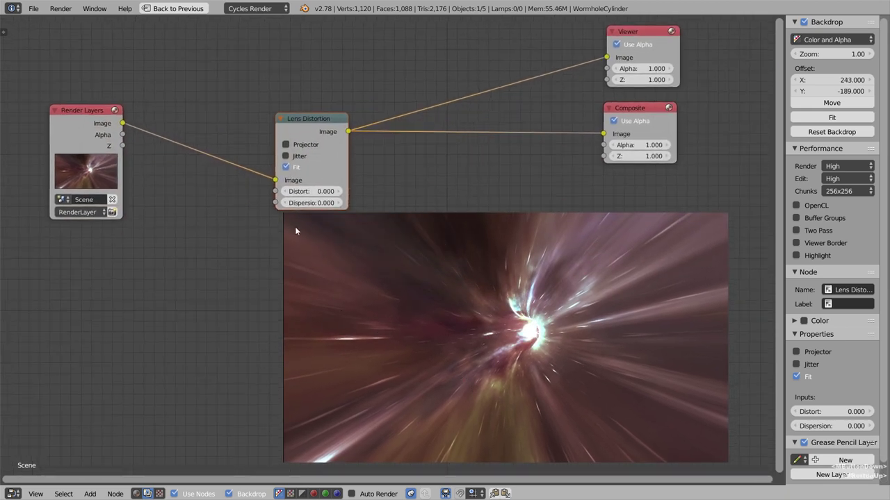
pyautogui.click(284, 192)
pyautogui.click(284, 192)
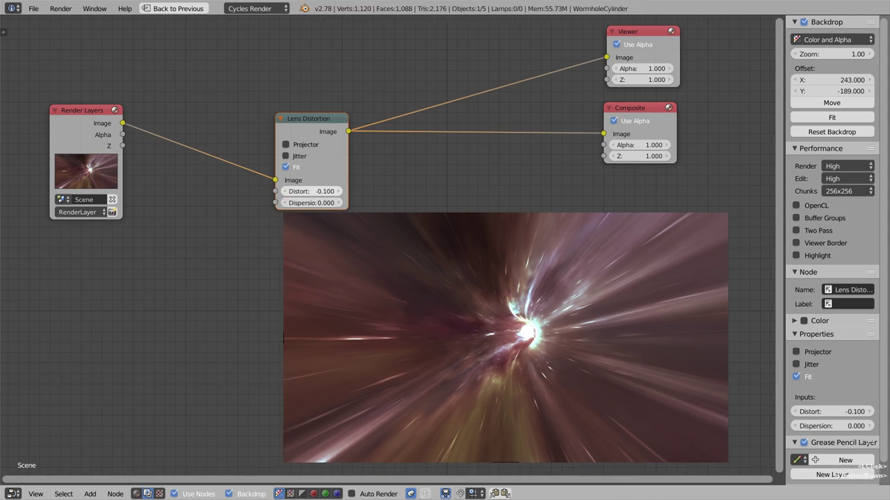
pyautogui.click(283, 192)
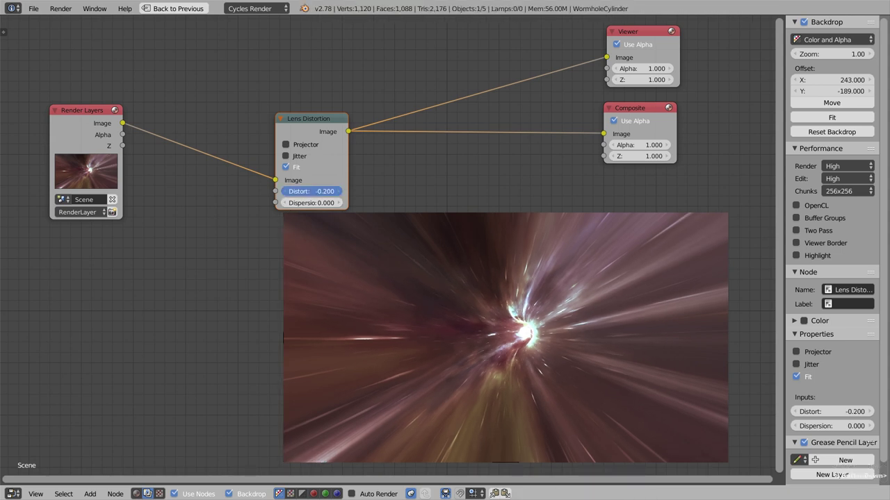
pyautogui.click(283, 192)
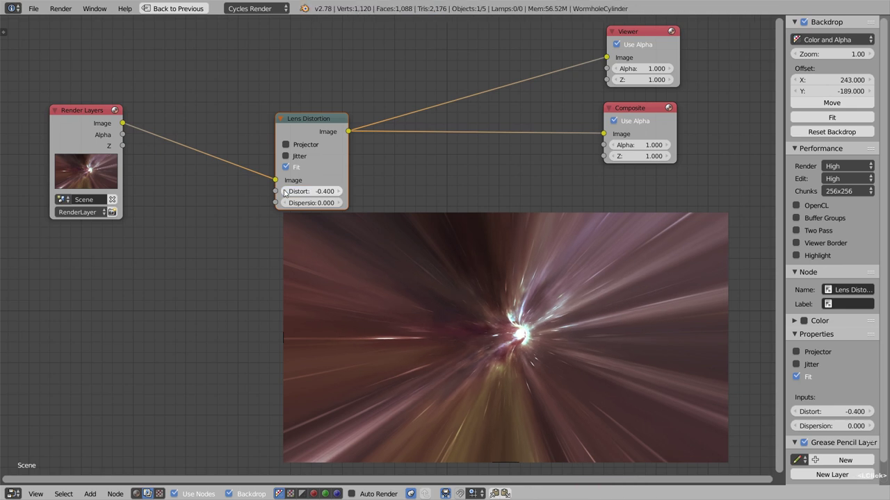
pyautogui.click(339, 192)
pyautogui.click(339, 193)
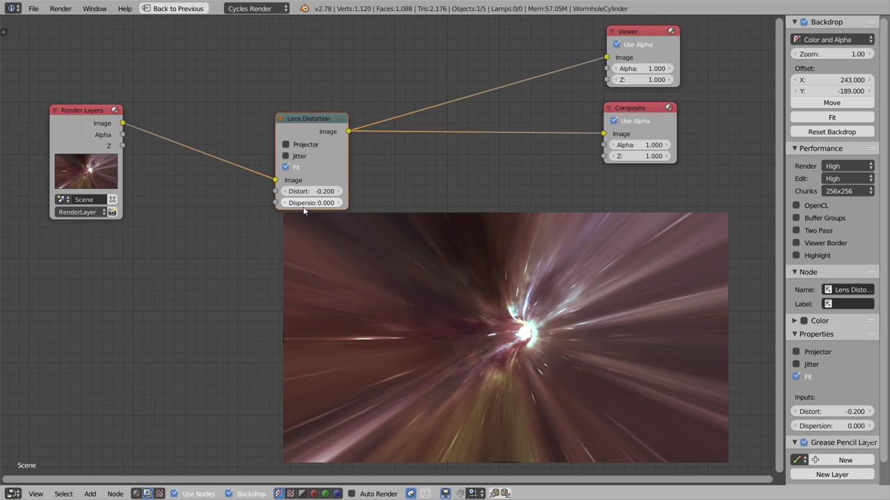
# Set the Lens Distortion node's Dispersion to 0.300.
pyautogui.click(339, 203)
pyautogui.click(340, 203)
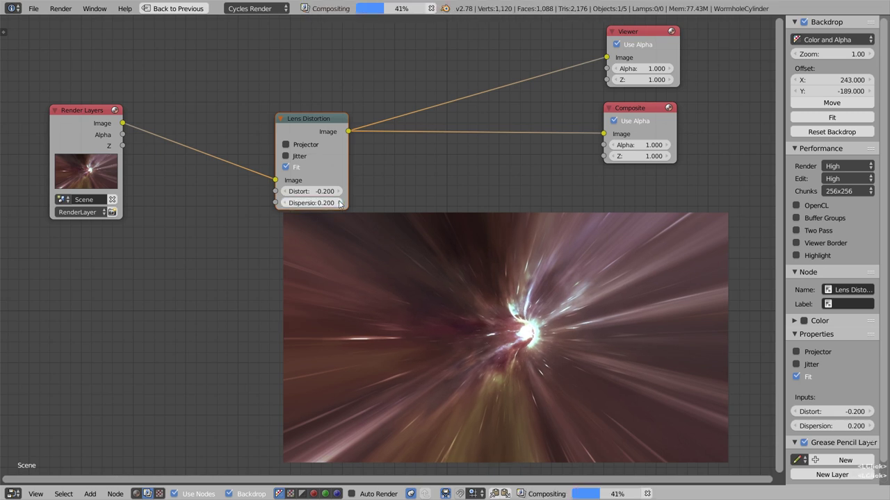
pyautogui.click(340, 203)
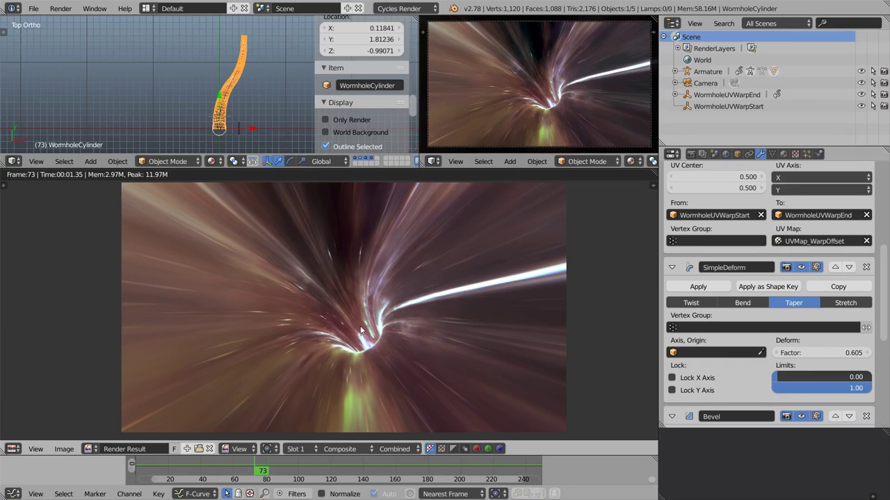
# Leave the frame 73 render, recentre the backdrop, and mute the Lens Distortion node to compare the image without it.
pyautogui.press('Escape')
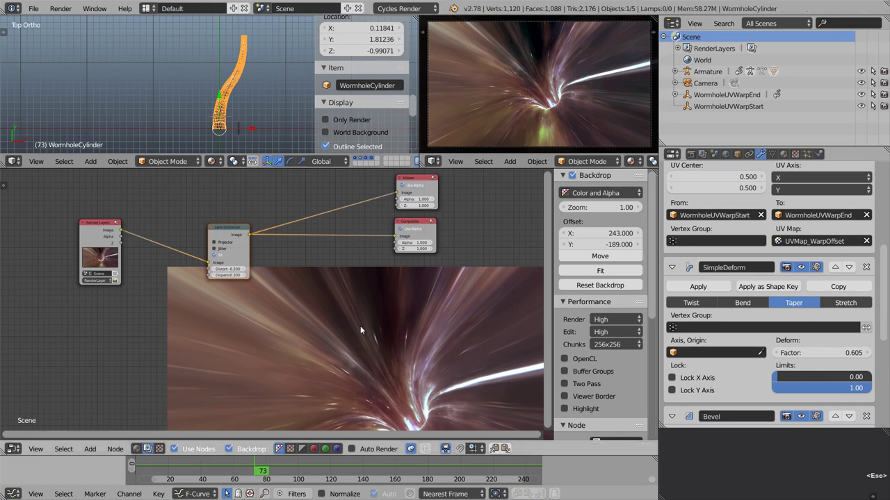
pyautogui.moveTo(230, 306); pyautogui.dragTo(262, 264, button='middle')
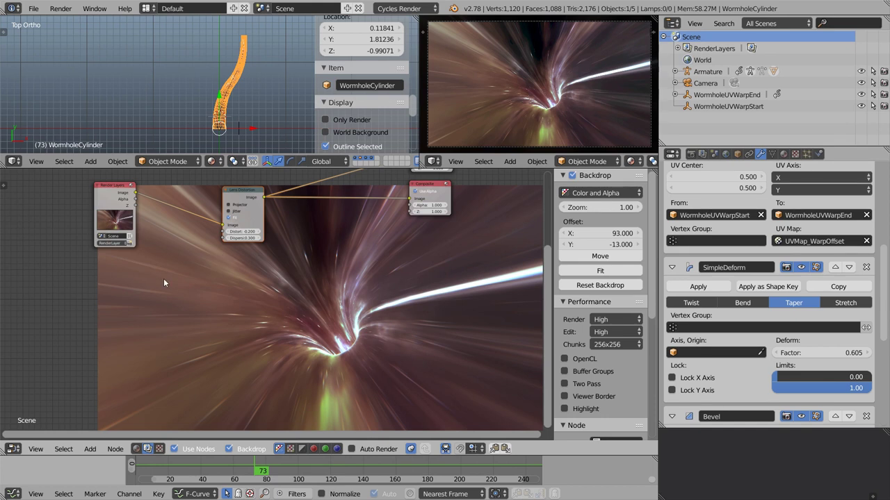
pyautogui.rightClick(239, 197)
pyautogui.press('m')
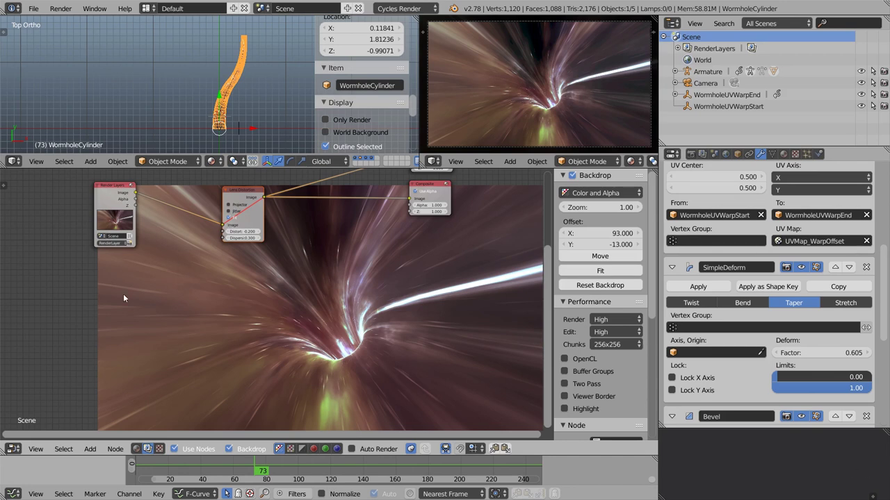
# Add an Image input node below Render Layers, connect it to the Lens Distortion image input, and unmute Lens Distortion.
pyautogui.hotkey('shift', 'a')
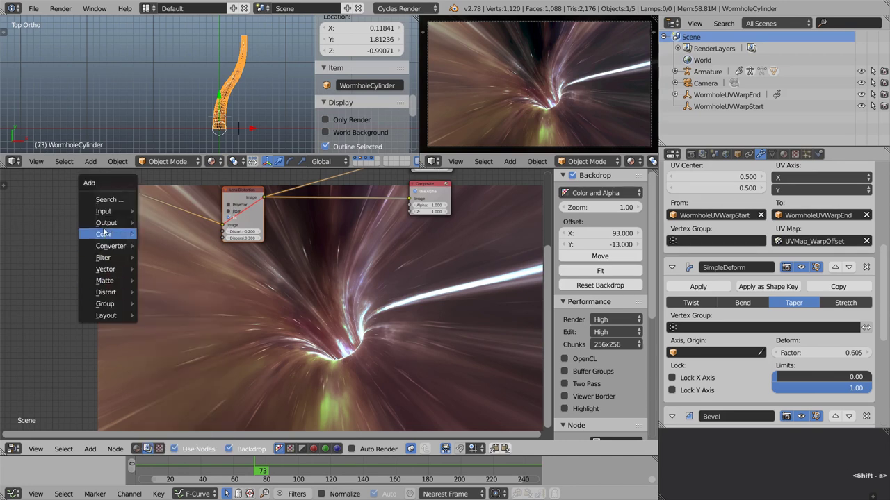
pyautogui.moveTo(106, 216)
pyautogui.click(236, 195)
pyautogui.click(105, 302)
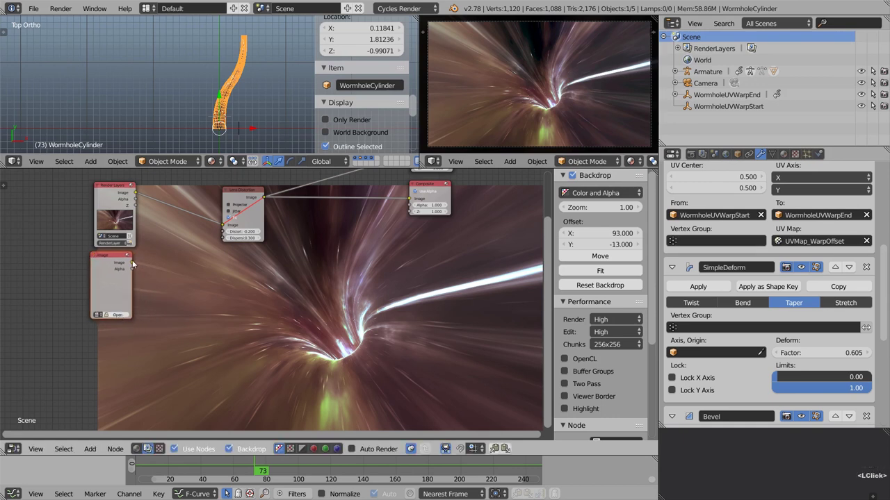
pyautogui.moveTo(132, 262); pyautogui.dragTo(222, 224)
pyautogui.press('m')
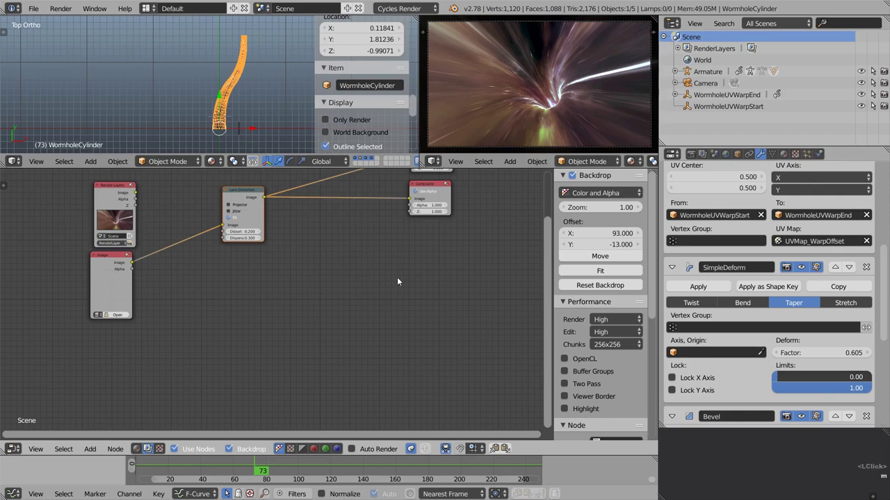